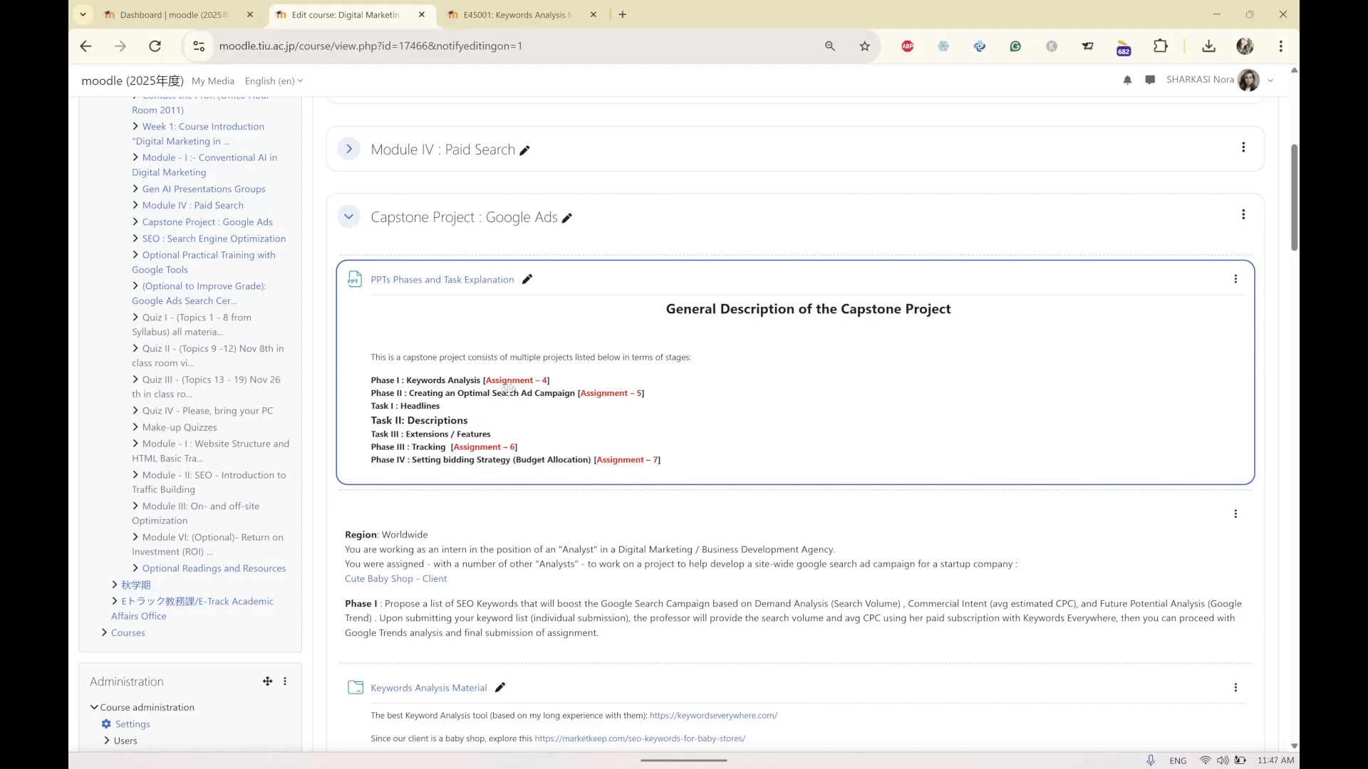
Scroll through the Capstone Project section and open the Keywords Analysis Material folder.
scroll(508, 388, down, 4)
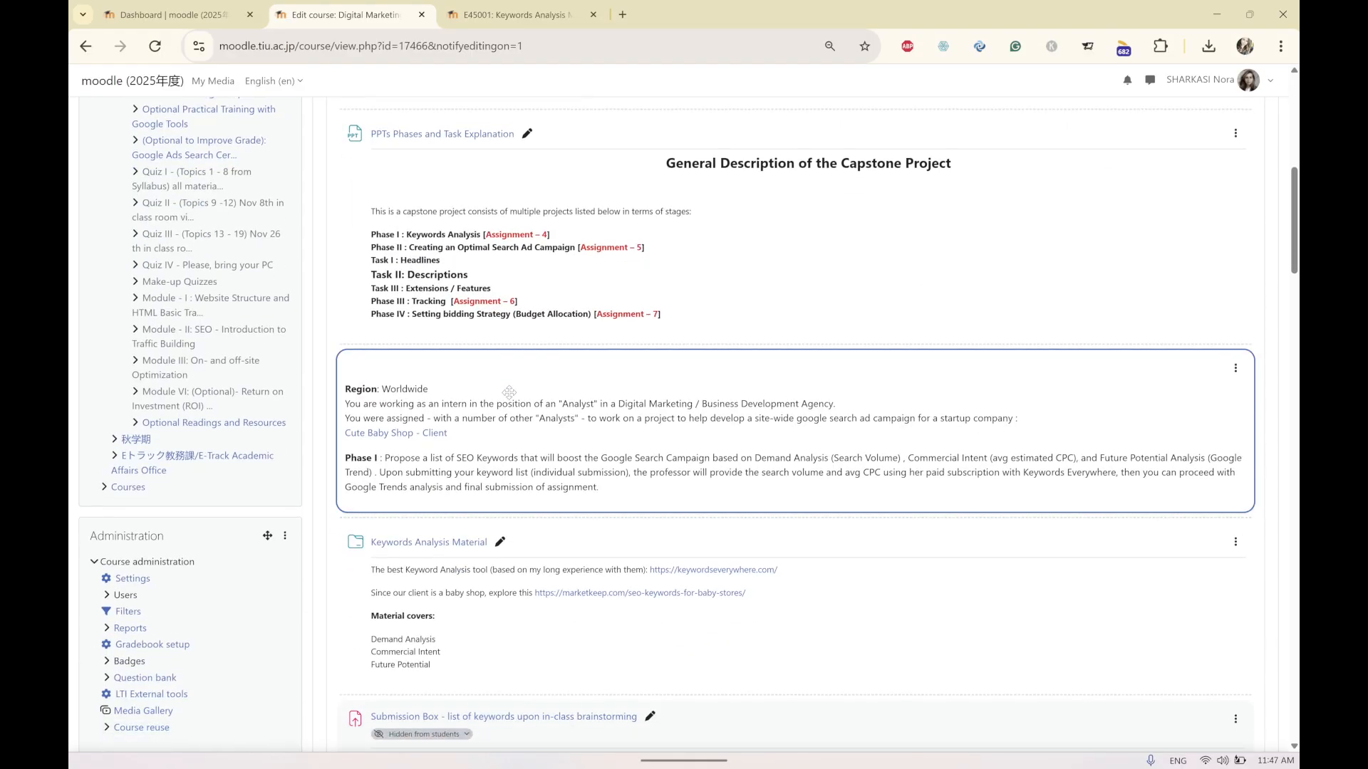
scroll(560, 379, down, 1)
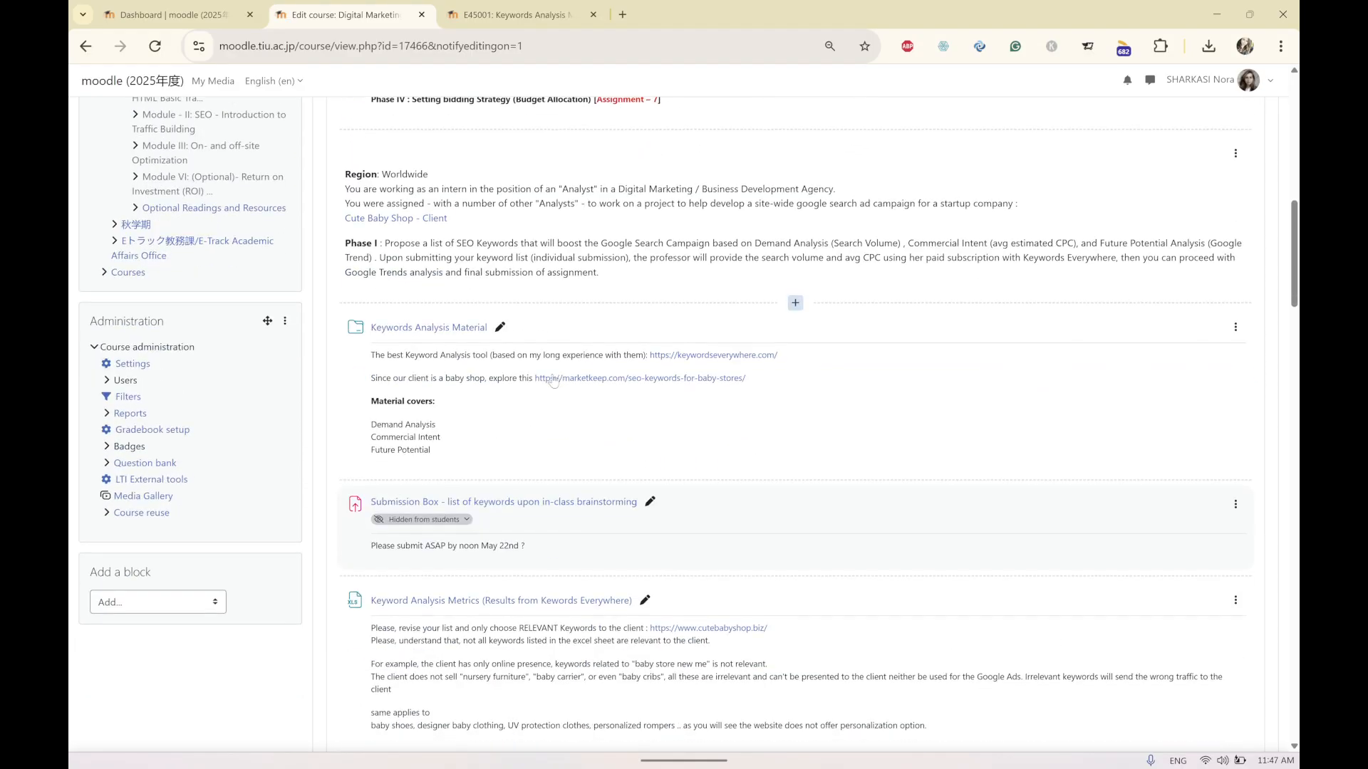
click(419, 332)
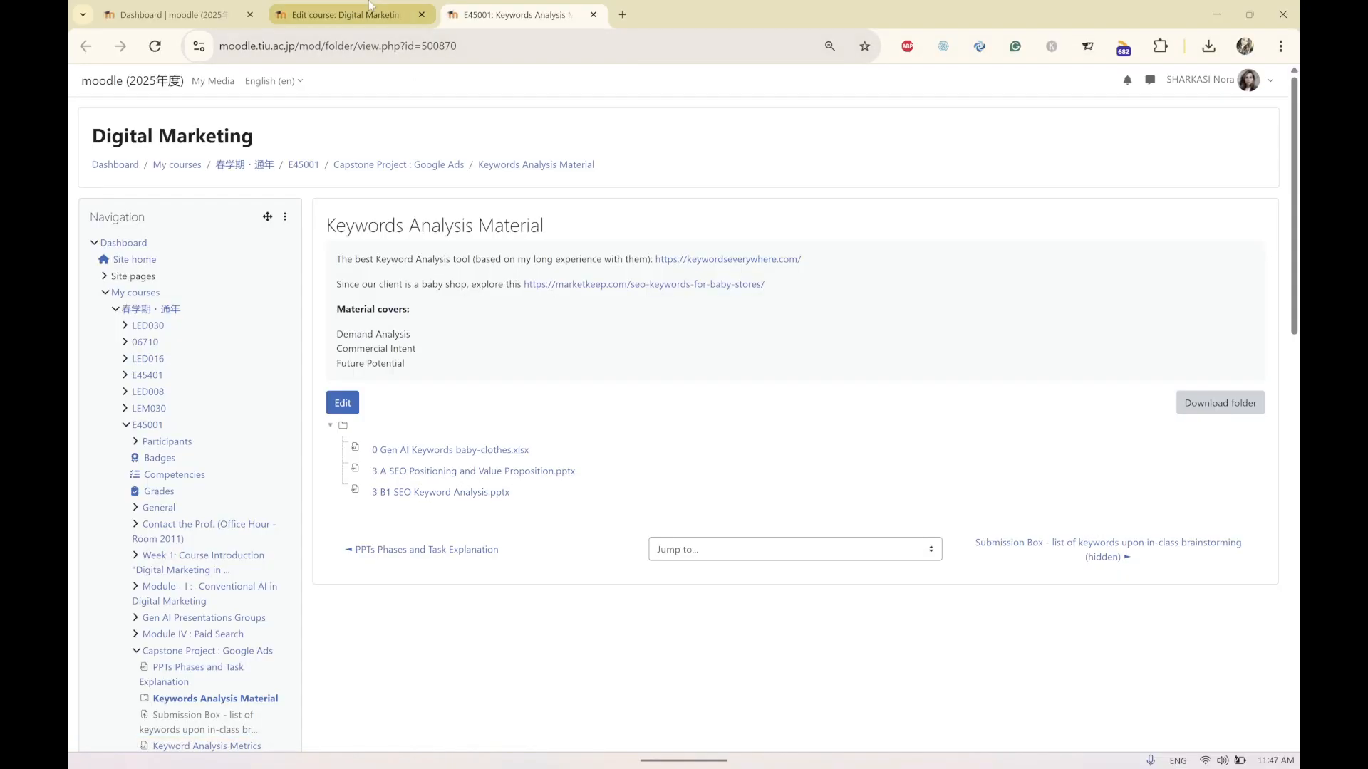
Return to the course editing page and scroll down to the keyword submission and metrics items.
click(349, 15)
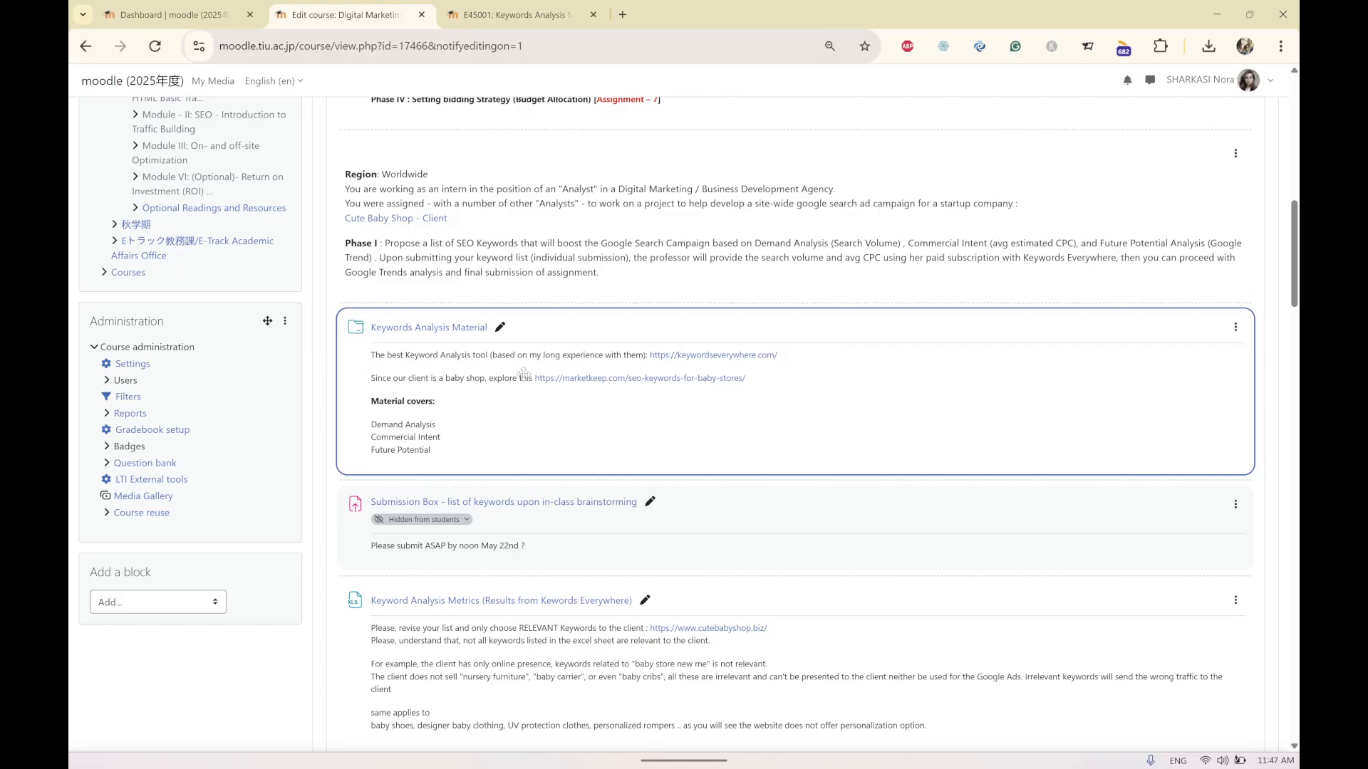
scroll(528, 352, down, 2)
scroll(434, 394, down, 1)
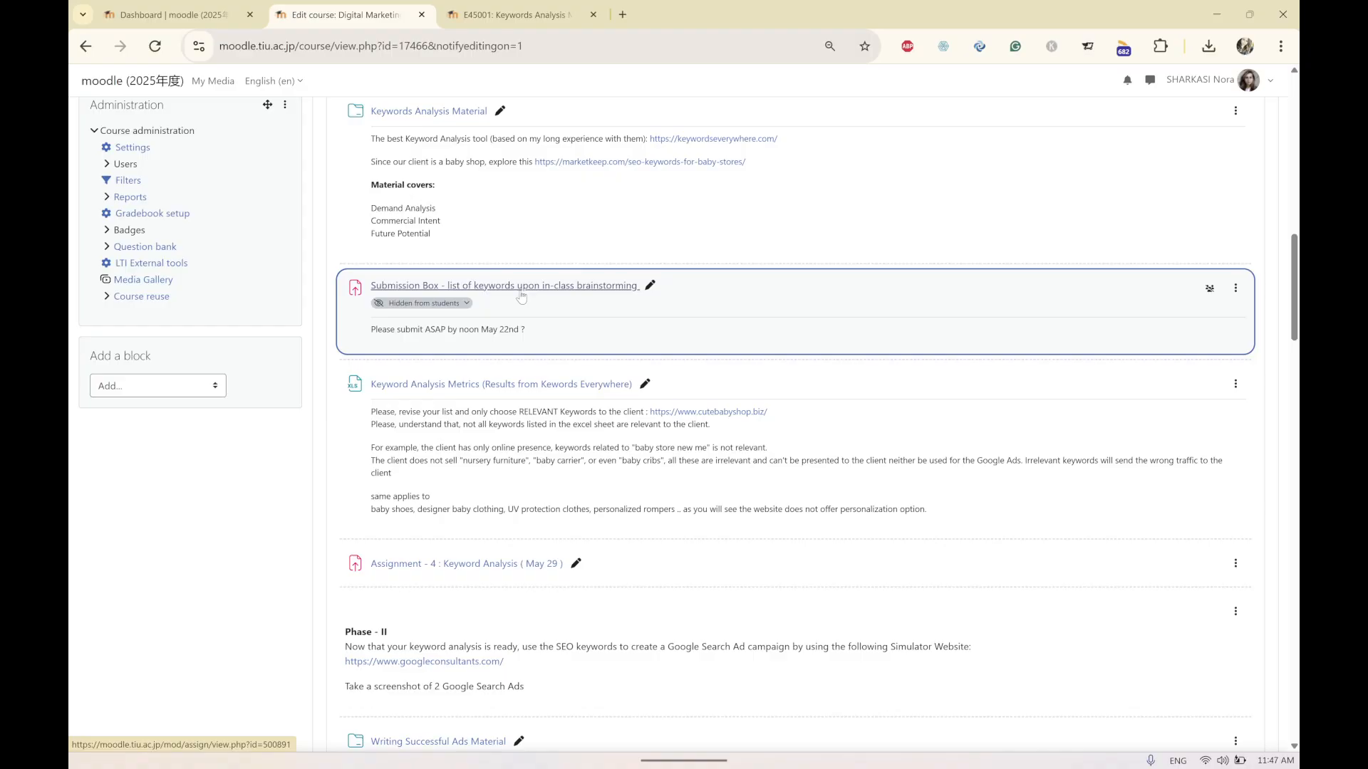
scroll(514, 317, down, 1)
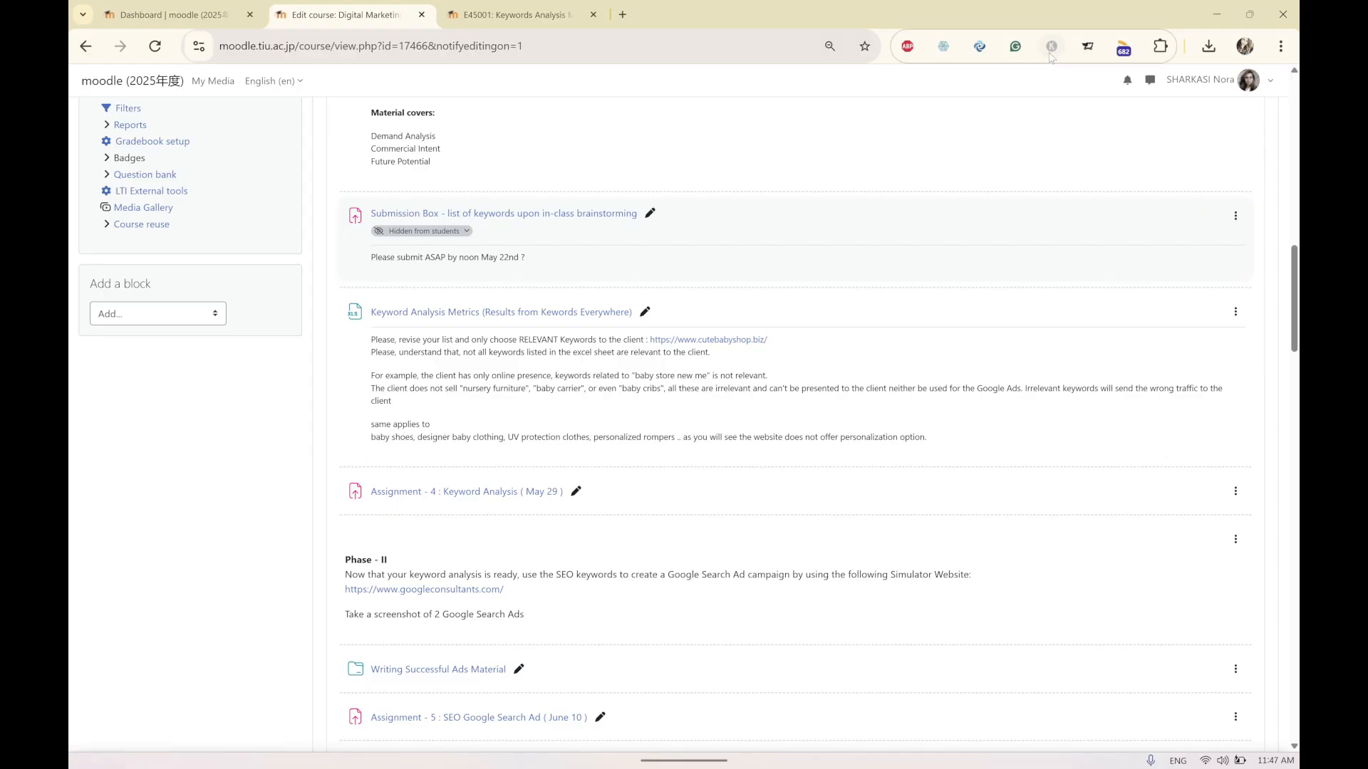
Turn on the Keywords Everywhere extension and open its Bulk Keywords Data tool.
click(1051, 47)
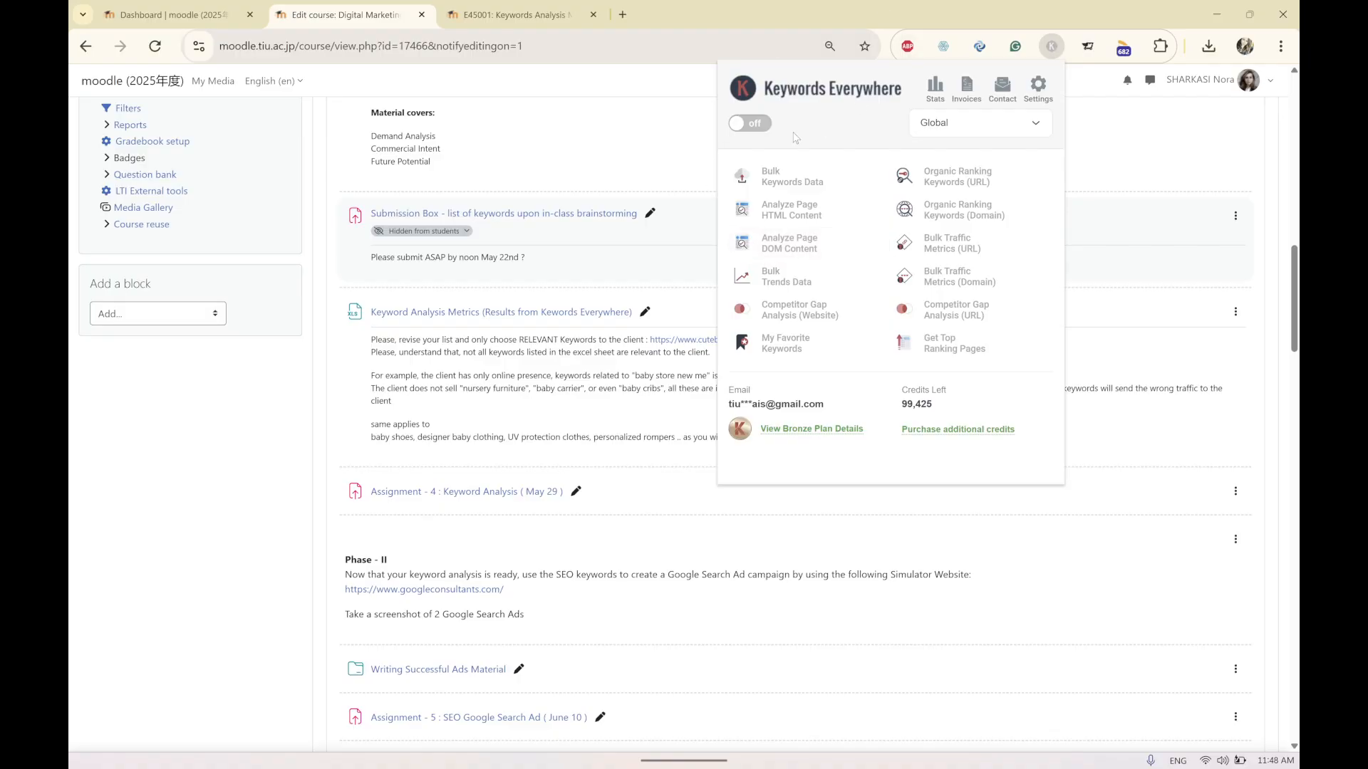
click(755, 124)
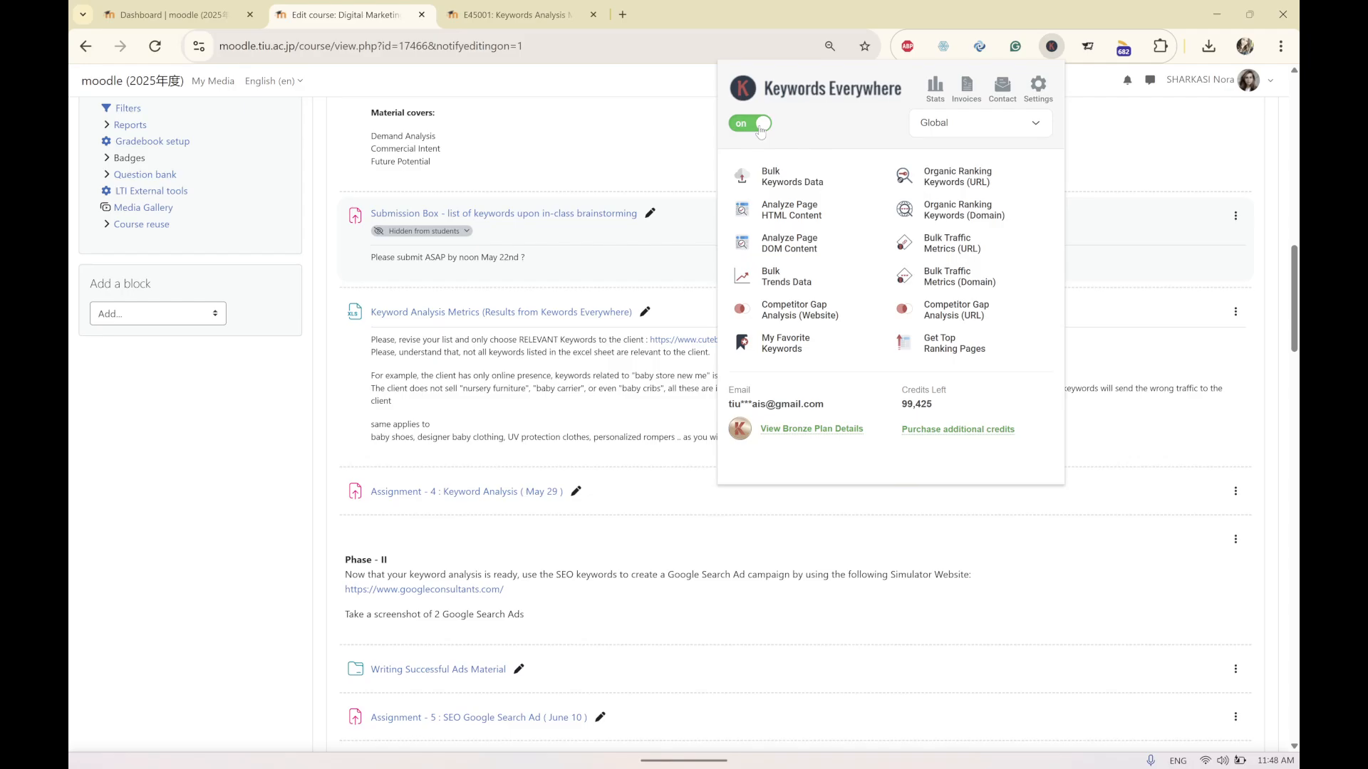
click(777, 184)
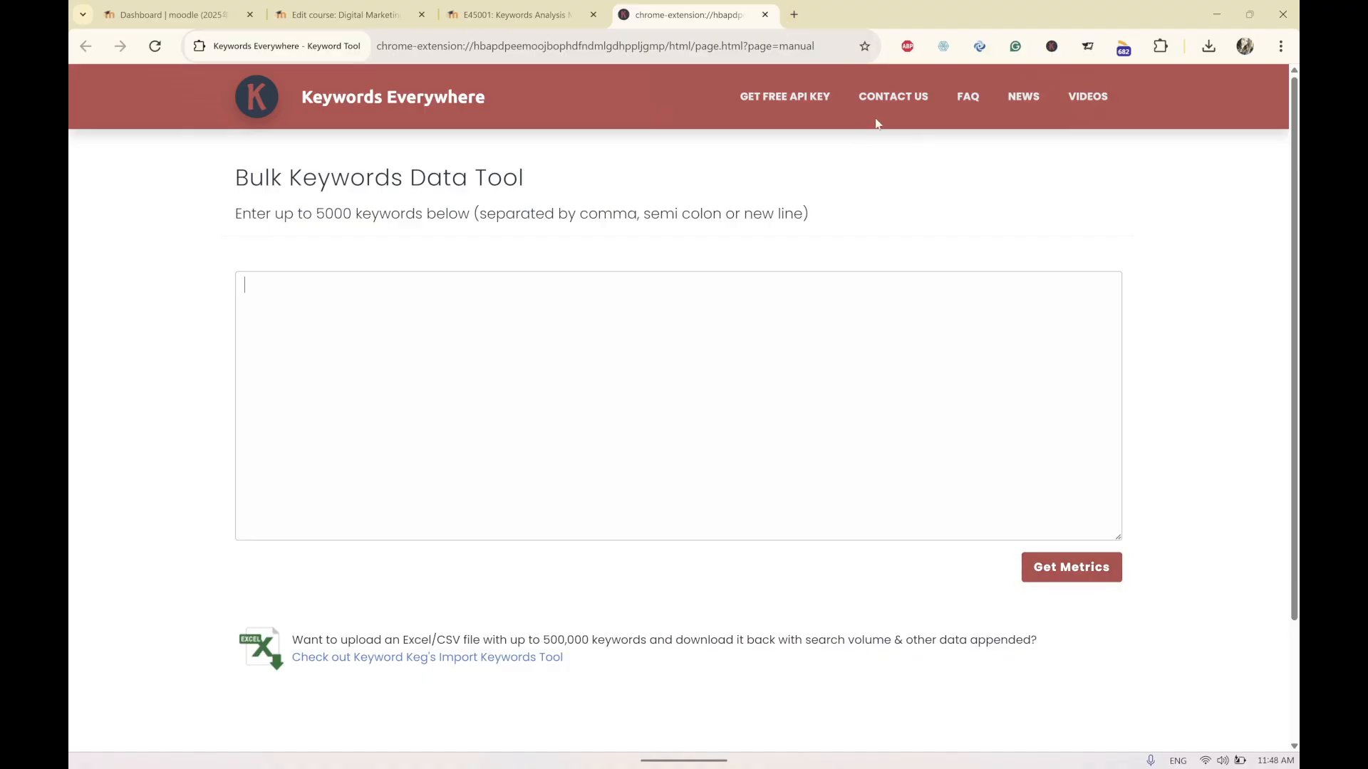
Reopen the extension menu, revisit the course tabs, and switch to the baby-clothes keywords workbook.
click(1051, 48)
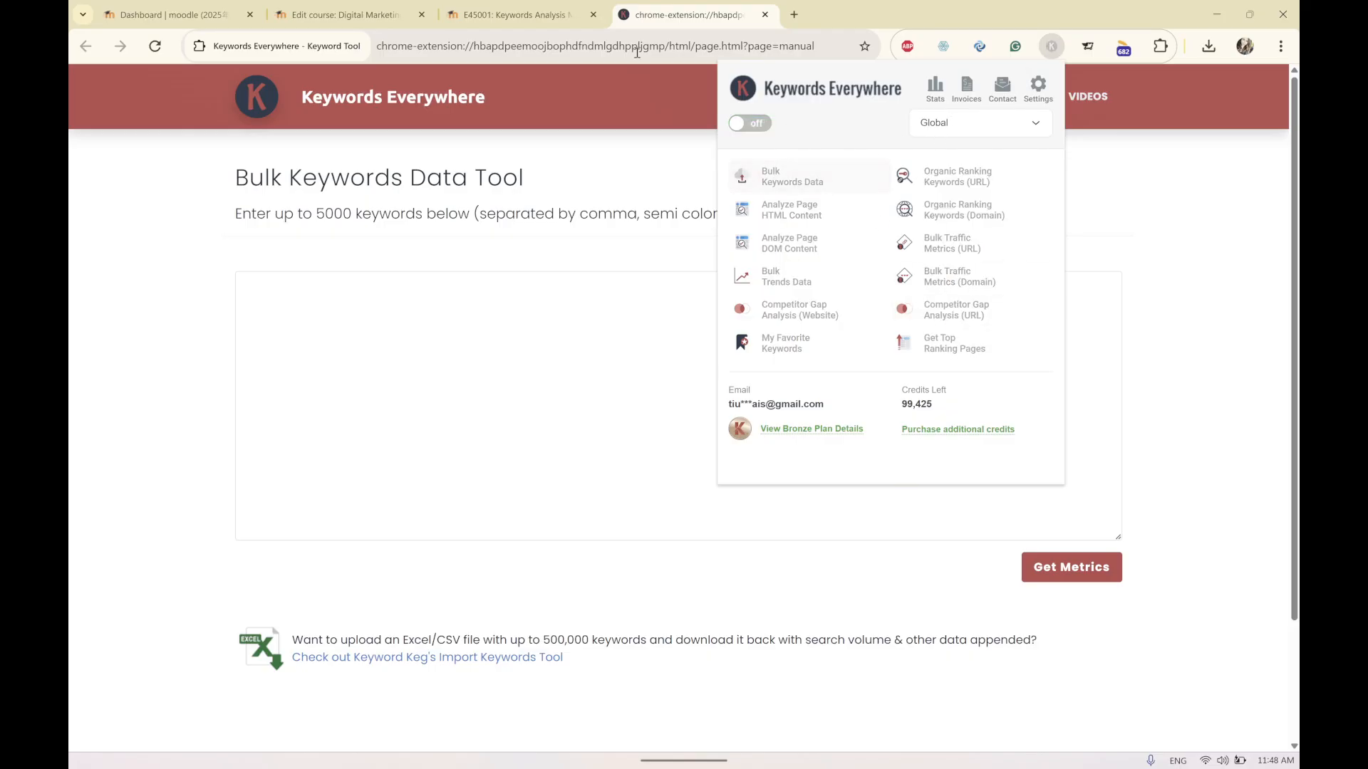
click(516, 15)
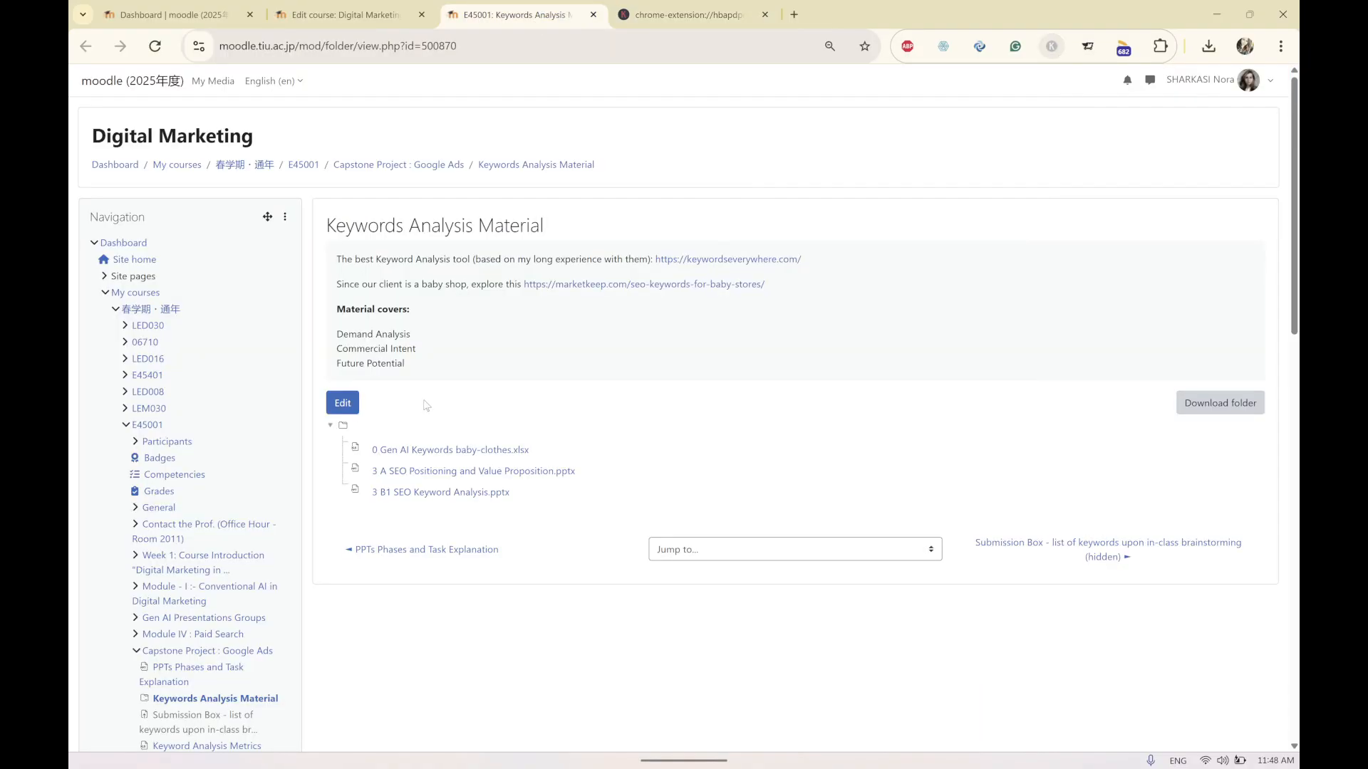
click(345, 14)
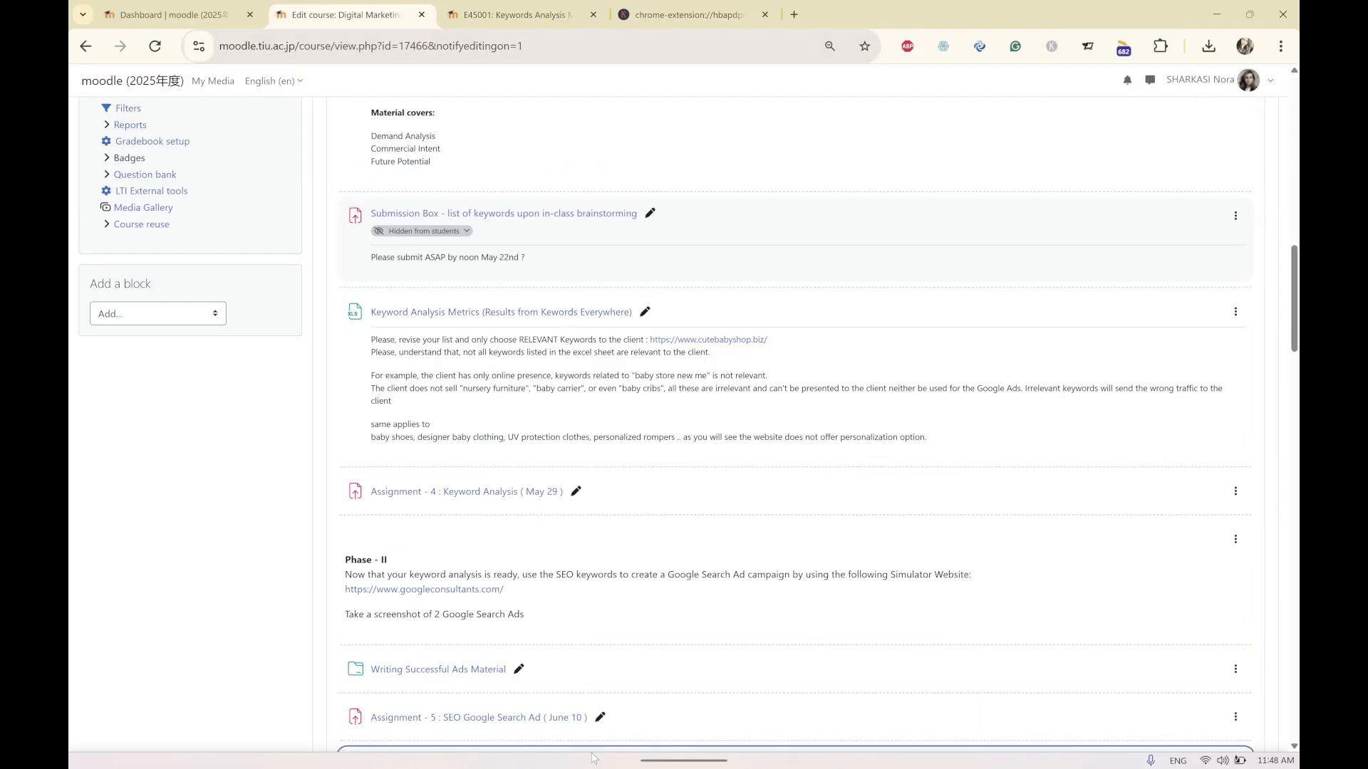
click(672, 745)
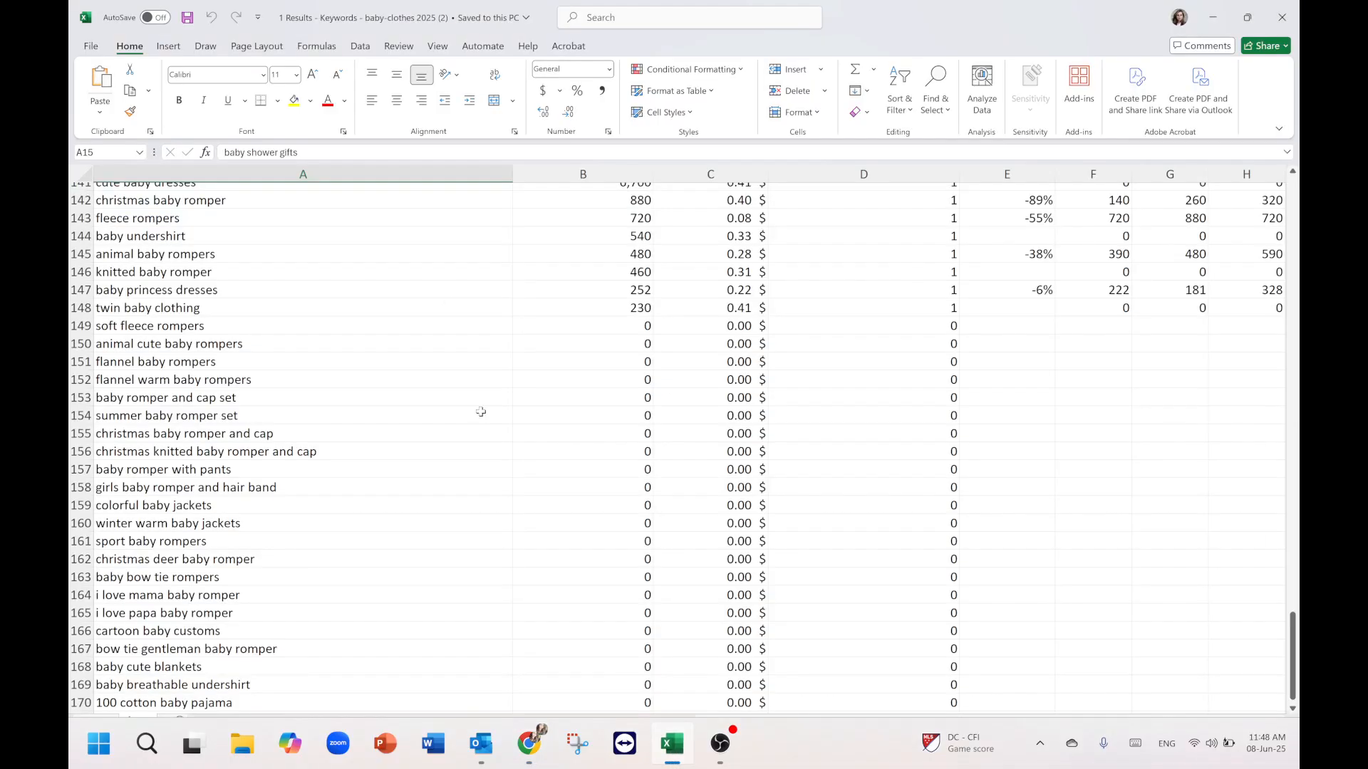
Scroll the keyword sheet back up to its header row.
scroll(1257, 590, up, 3)
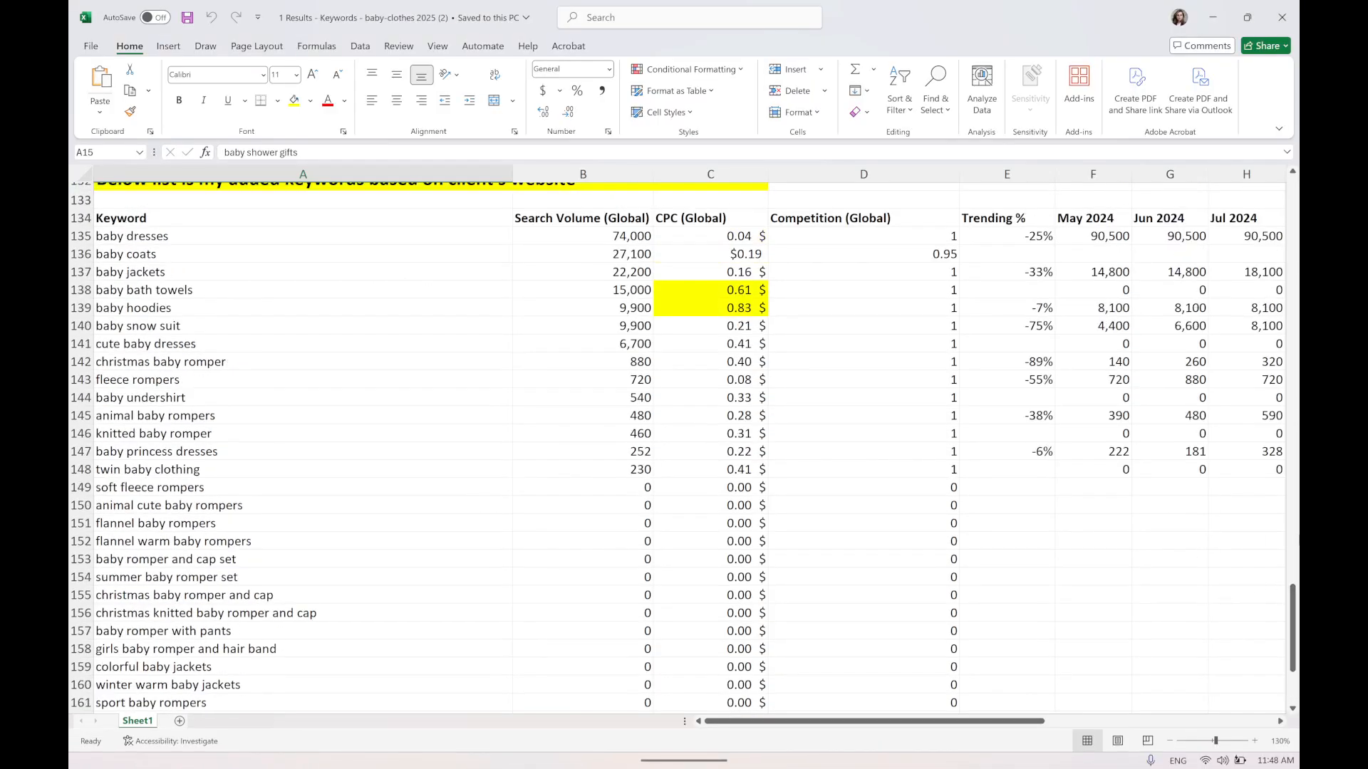
drag(1291, 602, 1291, 199)
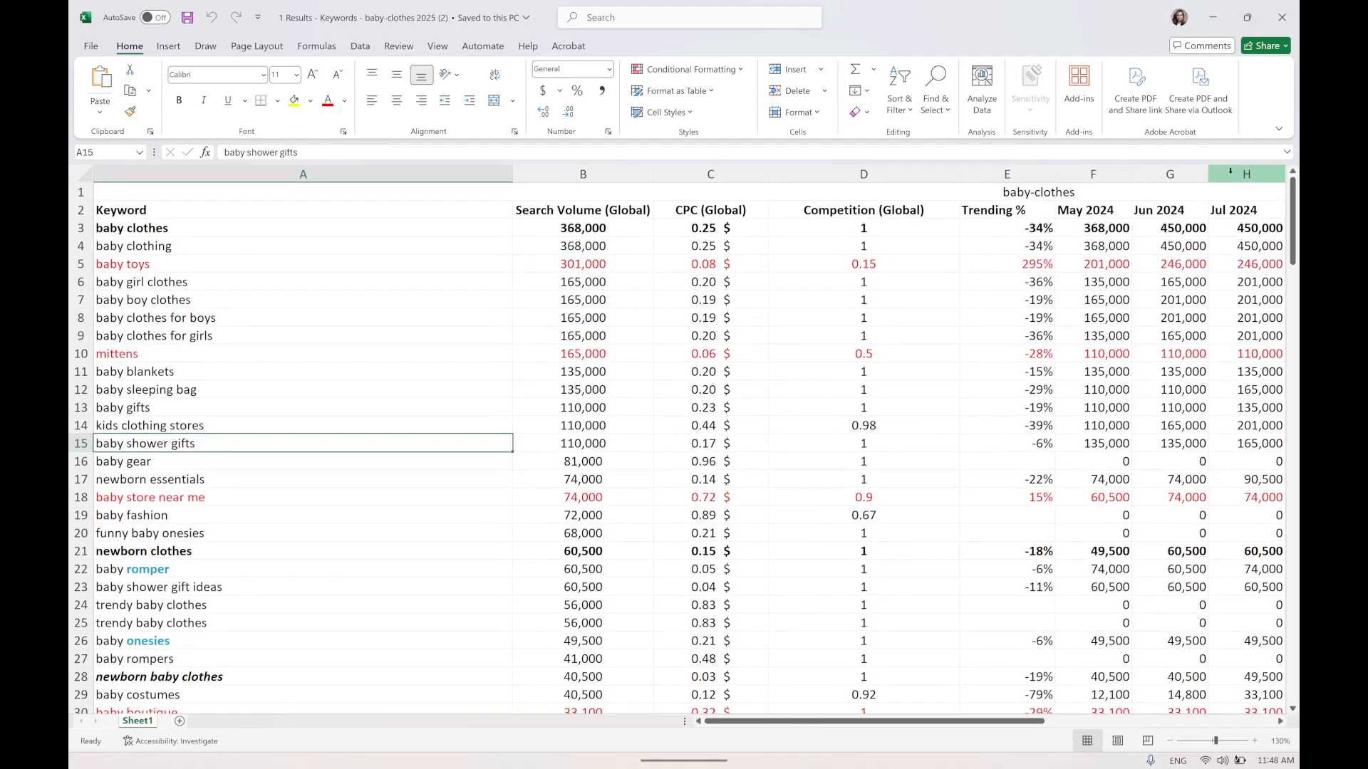
ctrl+scroll(684, 441, down, 2)
ctrl+scroll(675, 485, up, 2)
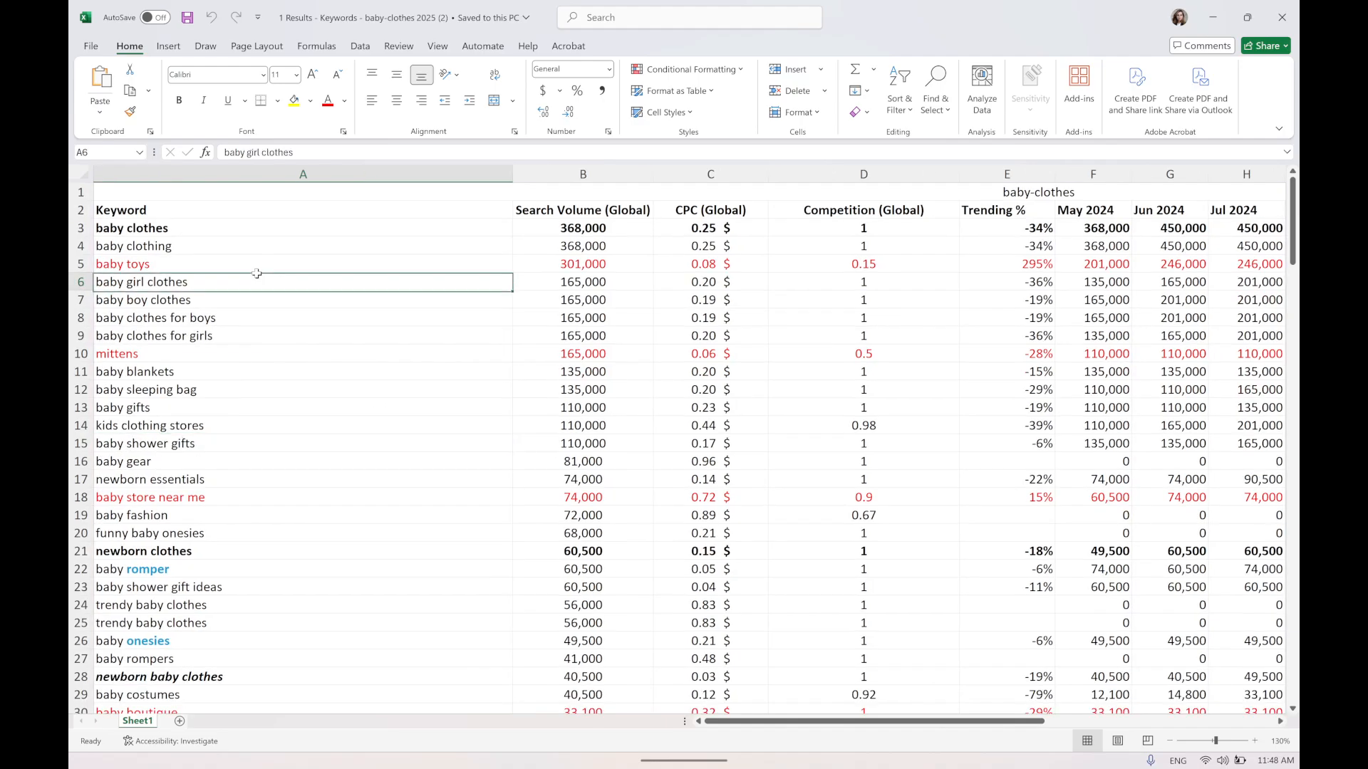
Compare the baby clothes and baby clothing keyword rows by selecting them and inspecting the second keyword.
click(160, 232)
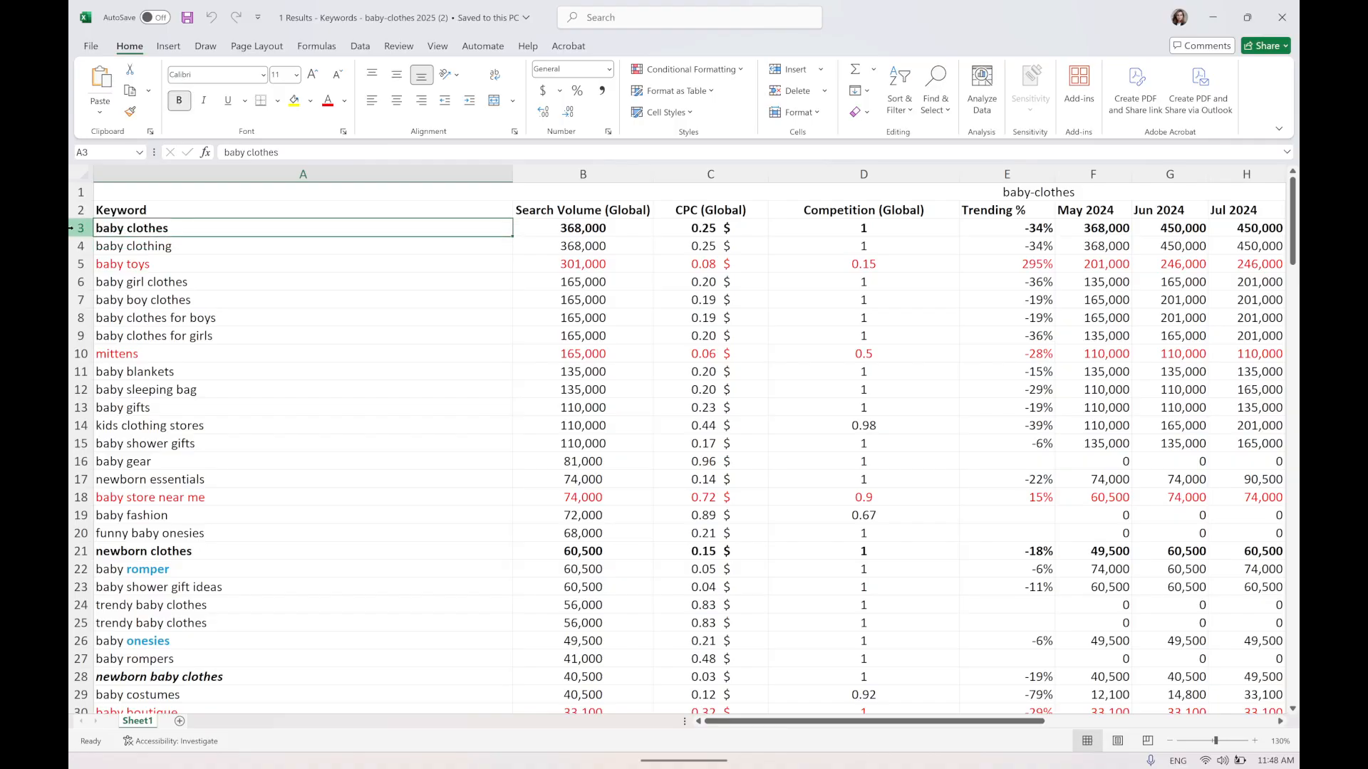
drag(74, 228, 72, 246)
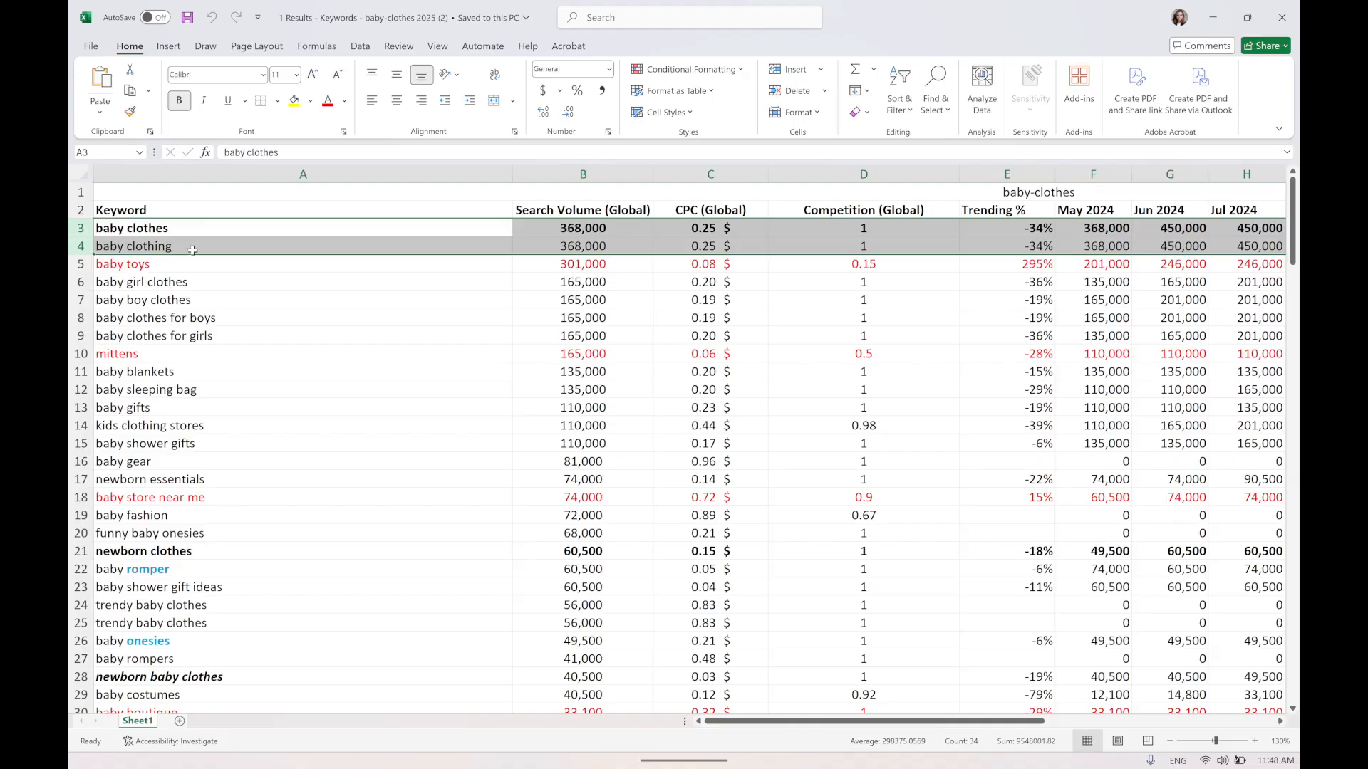
click(166, 229)
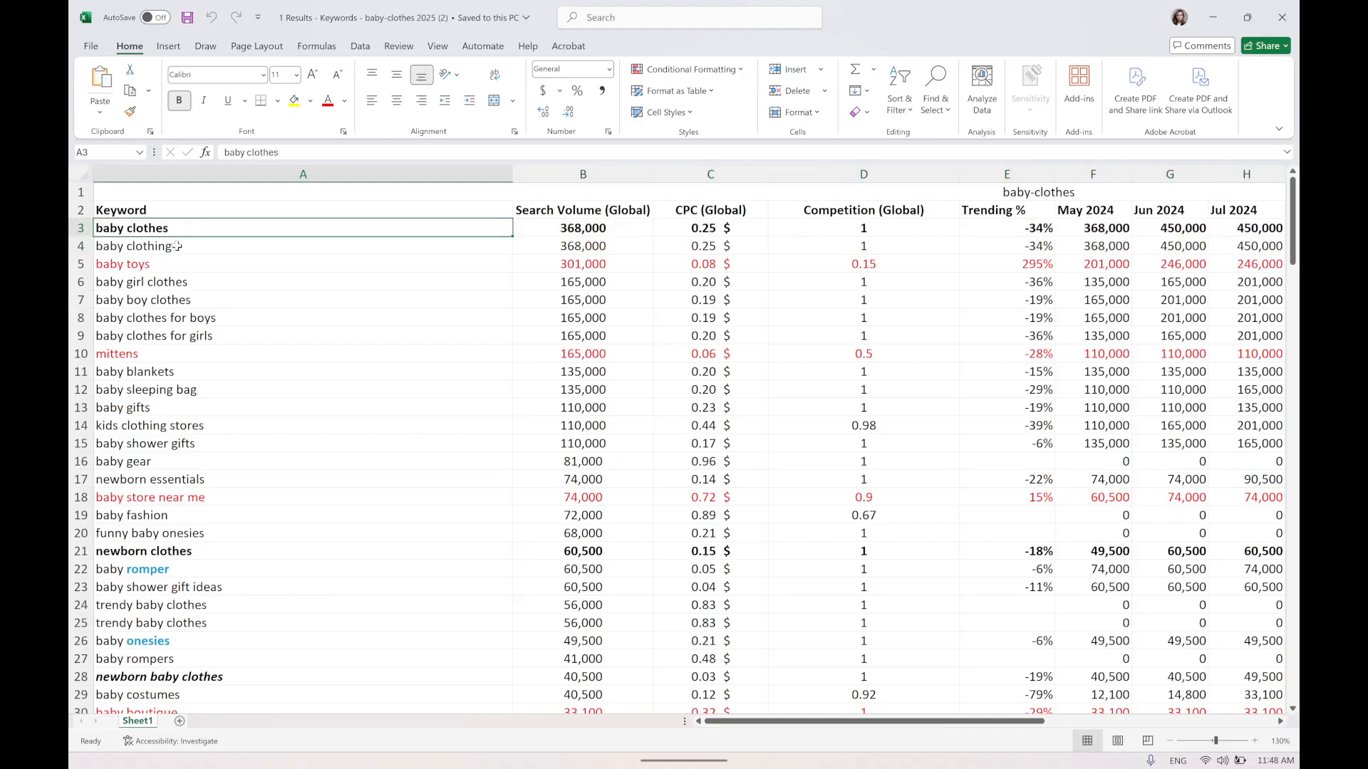
key(Down)
key(F2)
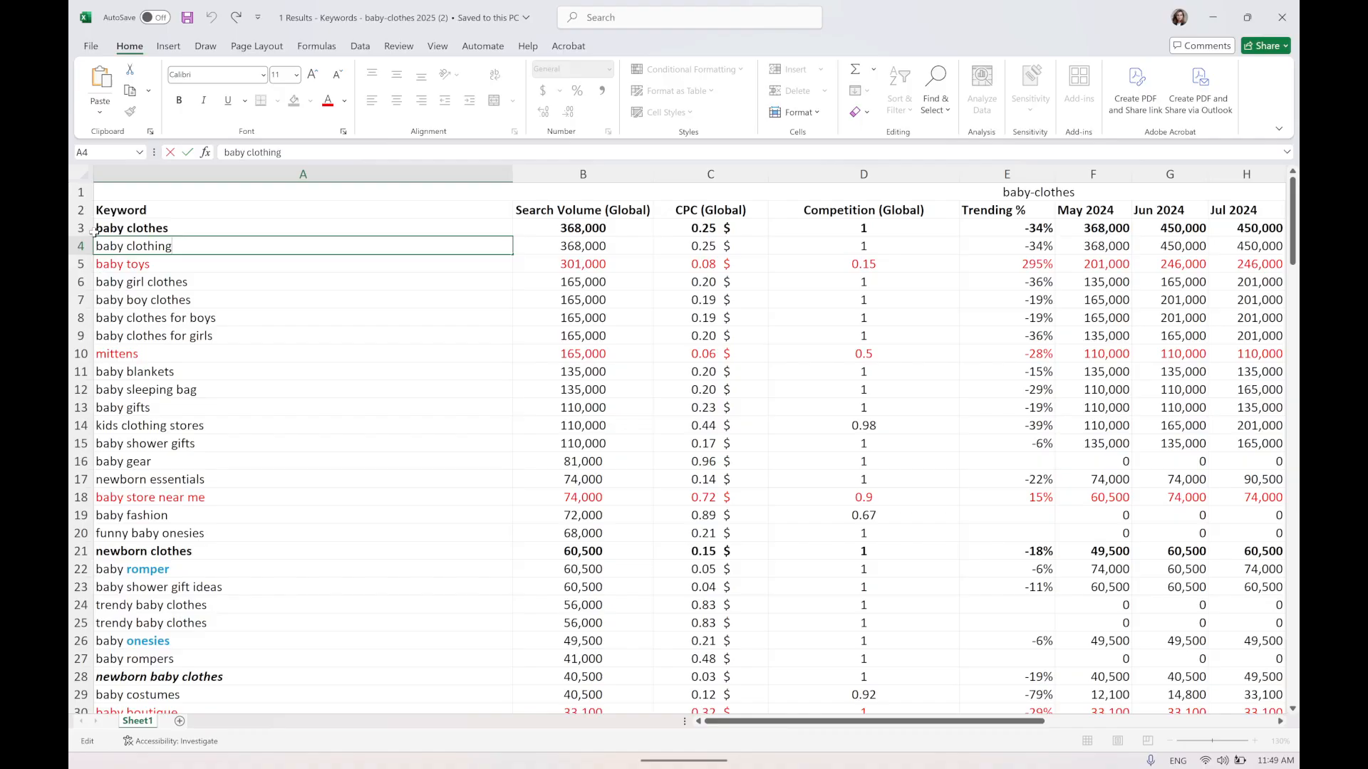
drag(81, 228, 81, 246)
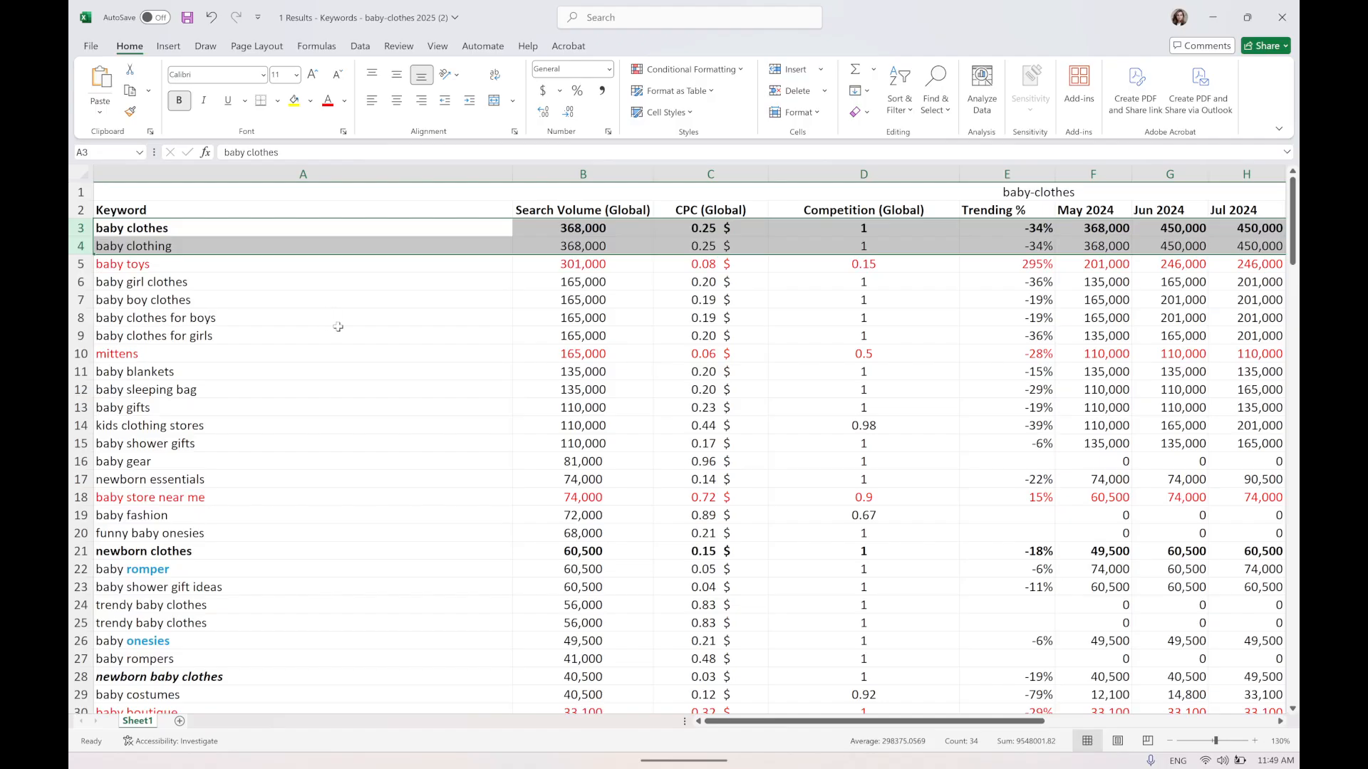
Highlight the baby toys row and the girl, boy and gendered baby clothes keyword rows.
click(83, 265)
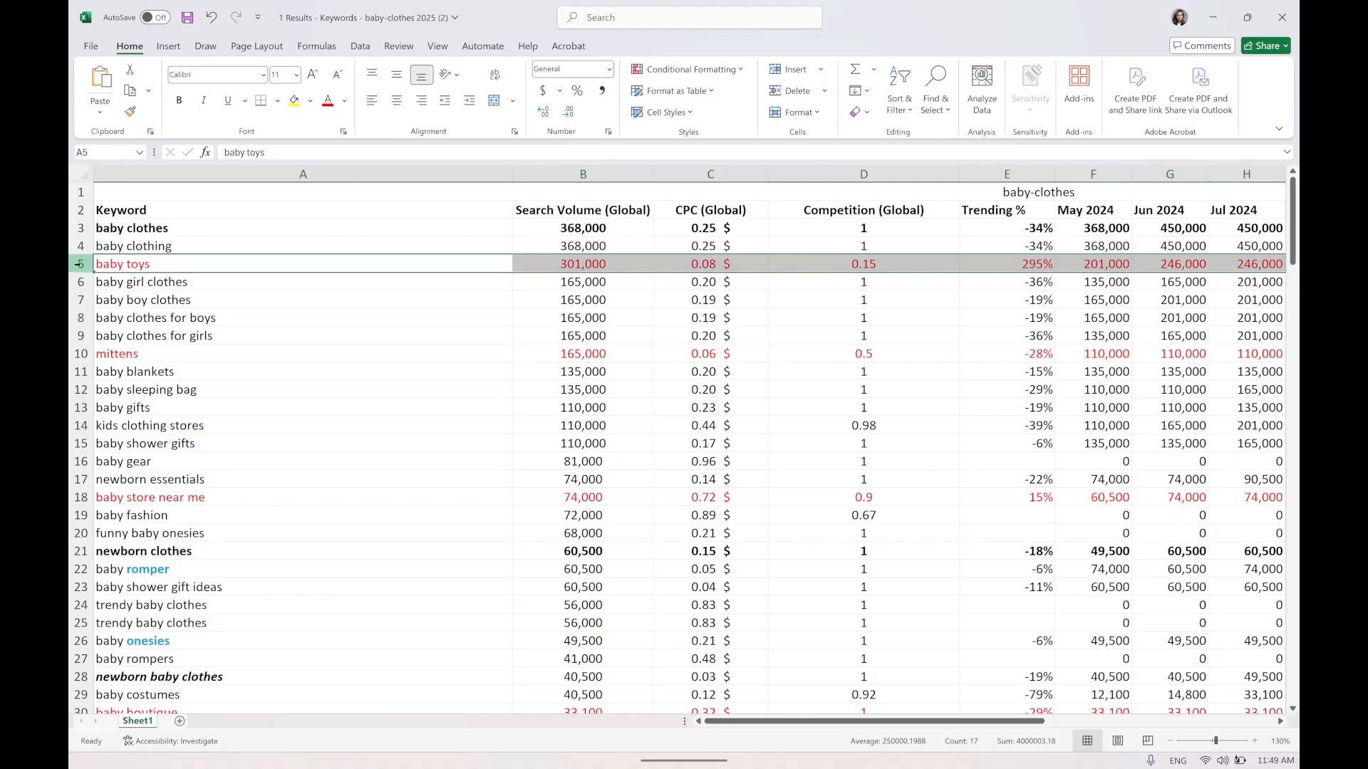
click(116, 284)
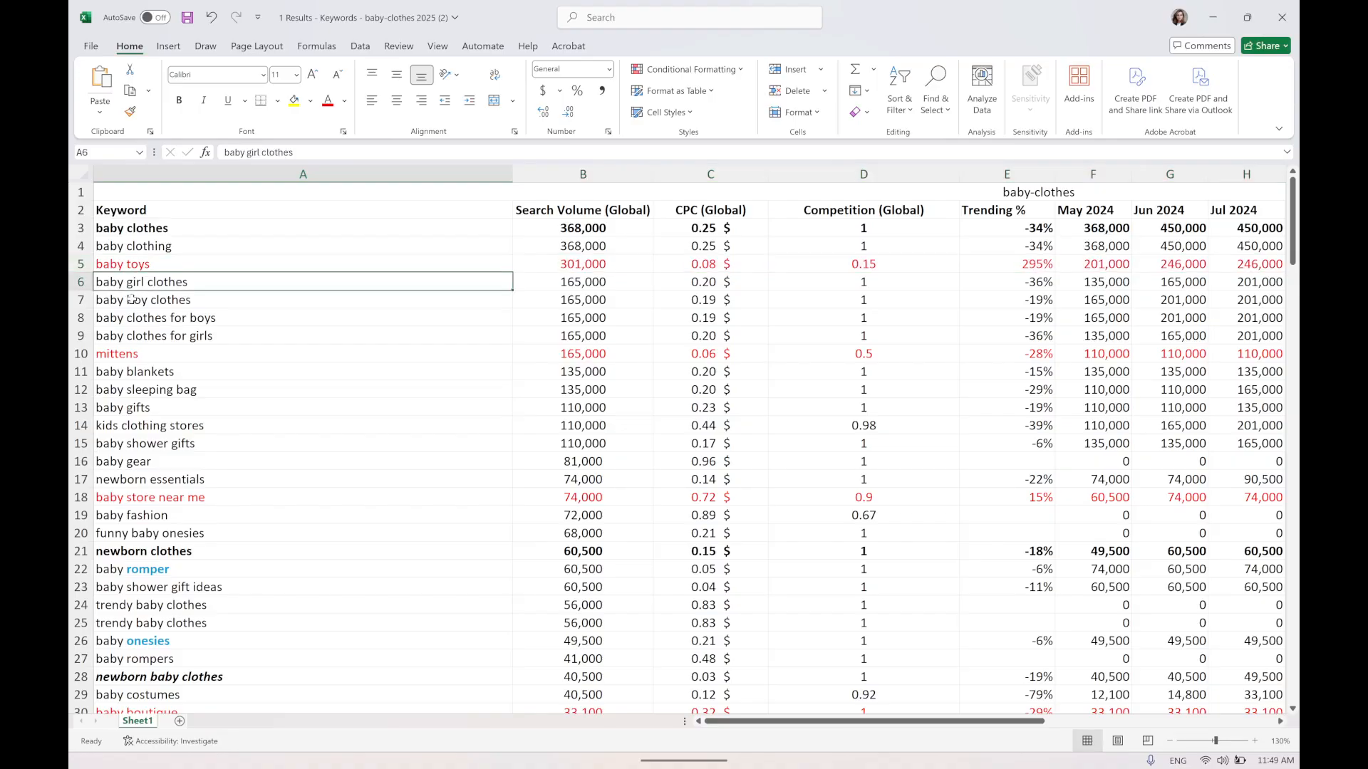
drag(78, 284, 75, 295)
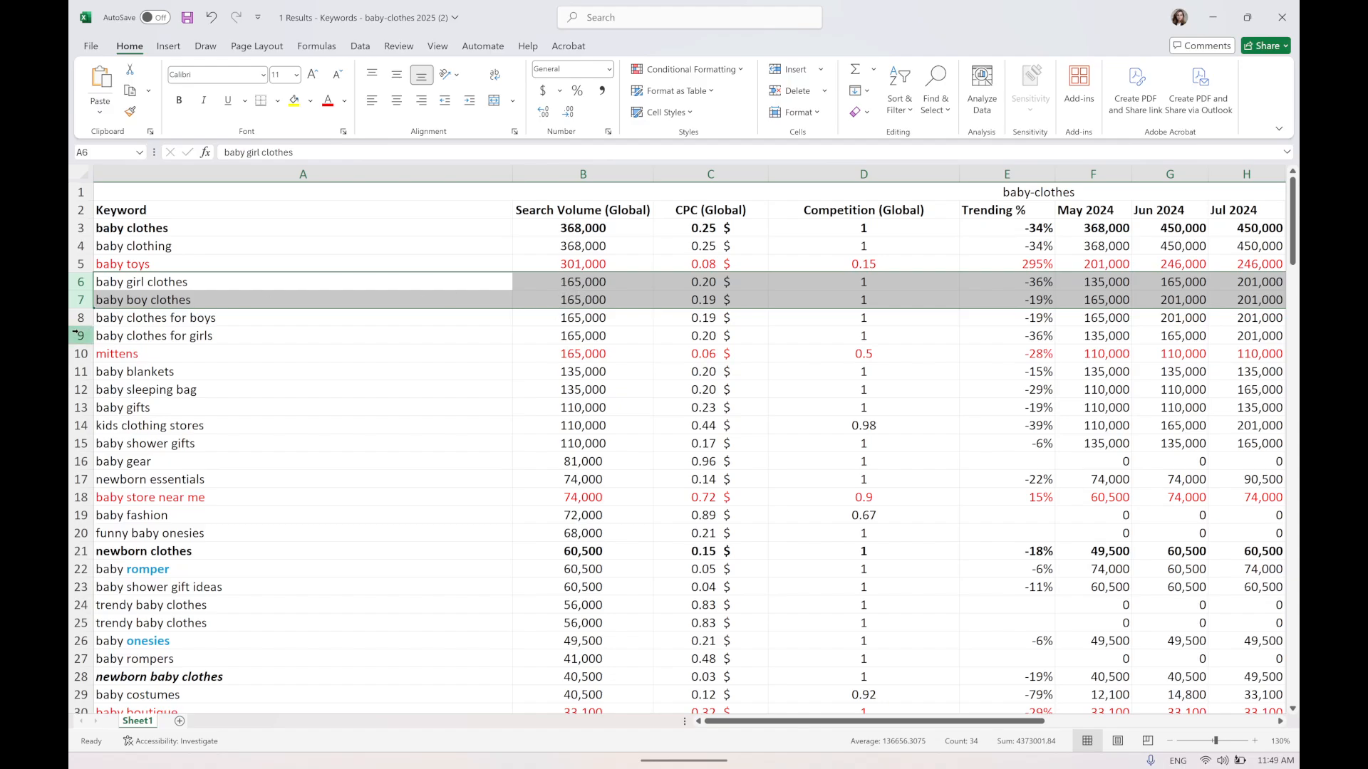
drag(79, 318, 81, 336)
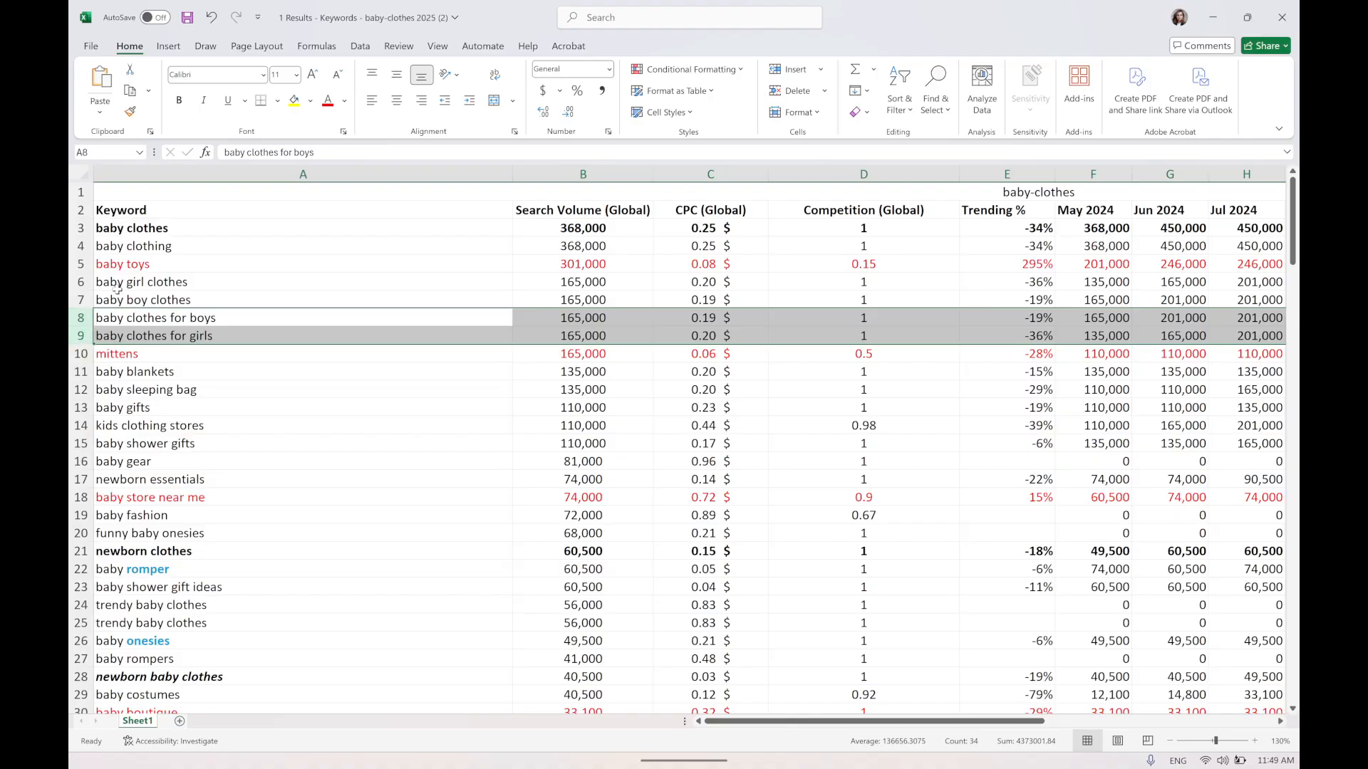
drag(118, 285, 165, 333)
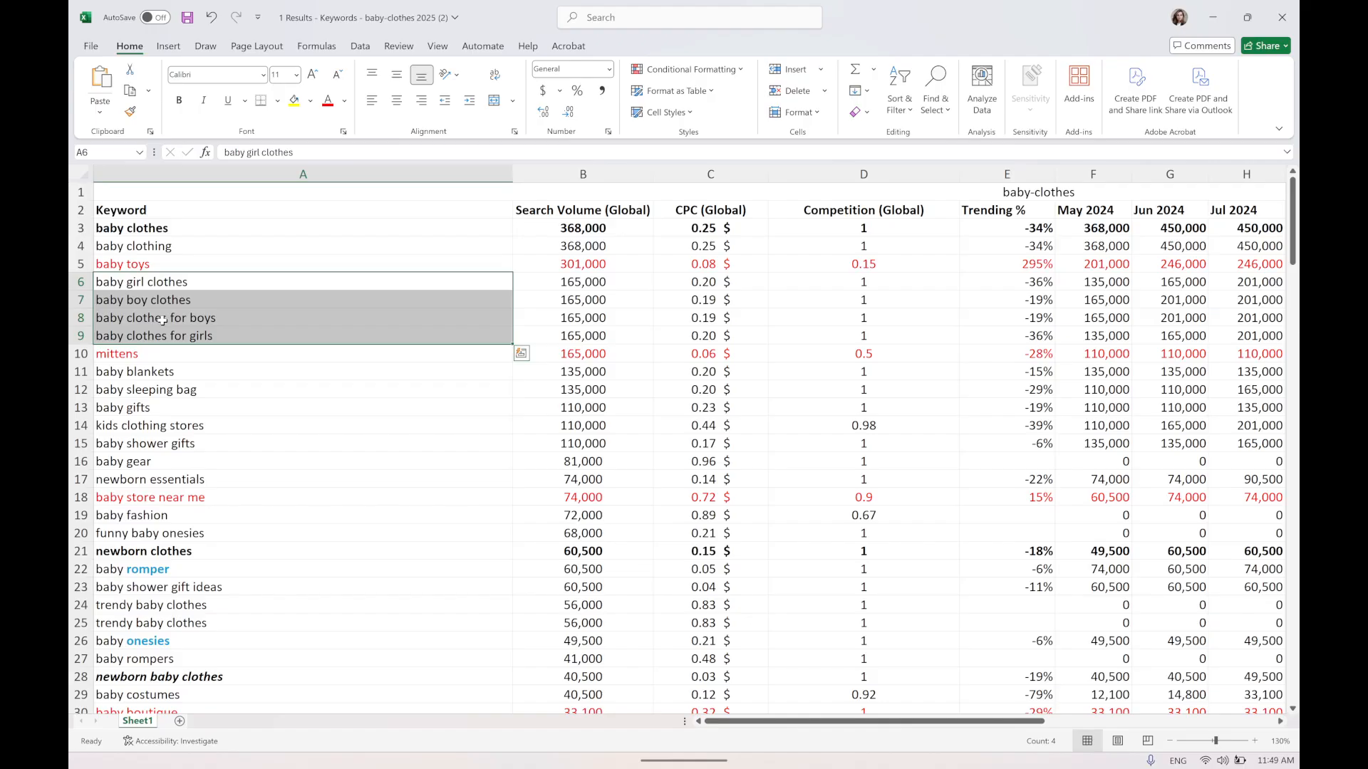
scroll(162, 319, down, 2)
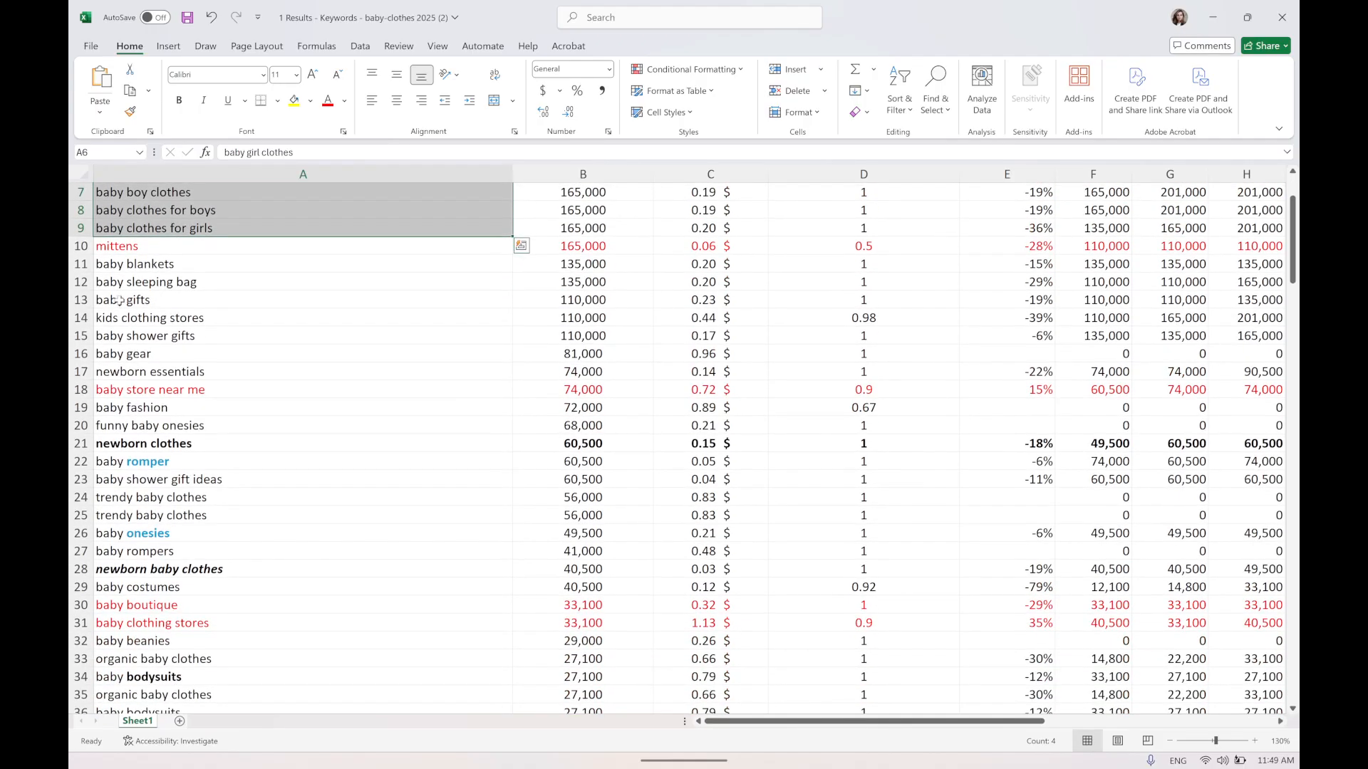
Select the mittens and baby blankets rows and inspect the blankets' search volume and CPC cells.
click(82, 245)
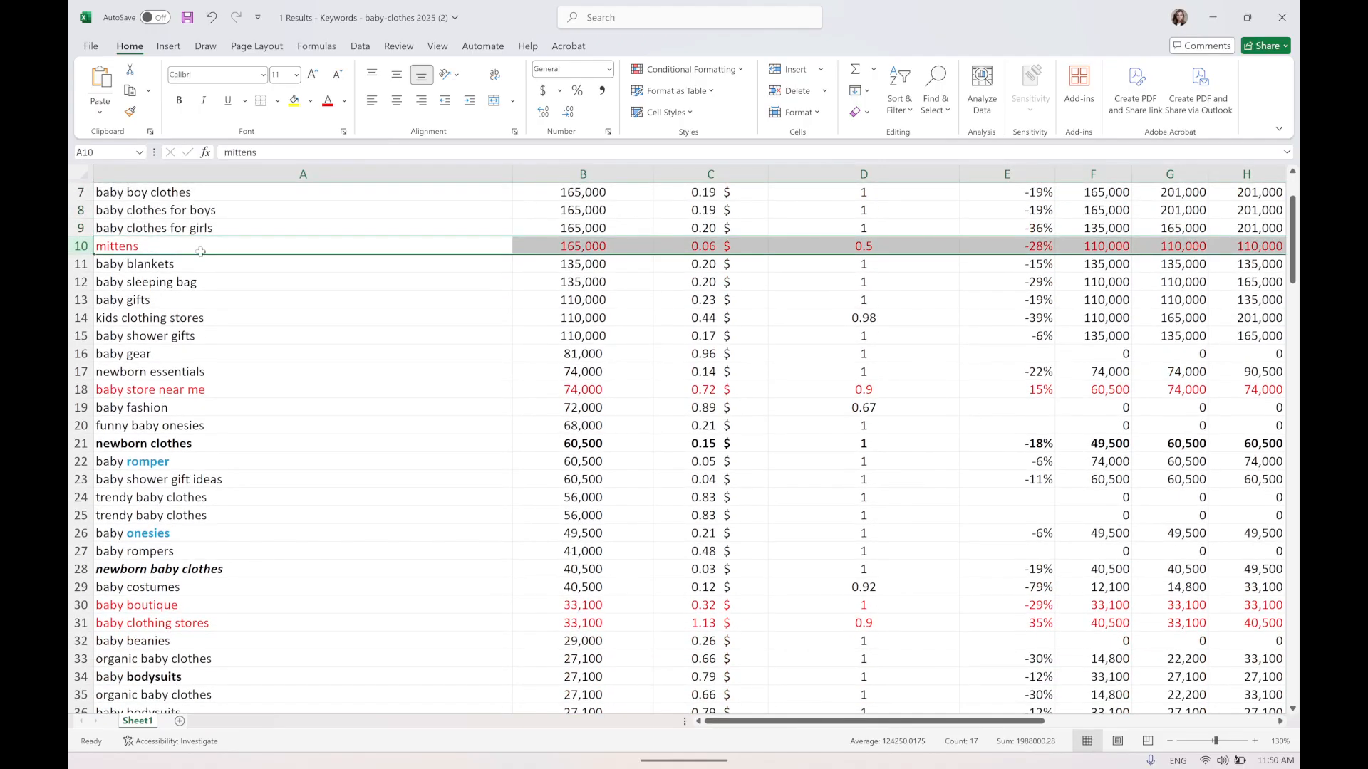
click(80, 264)
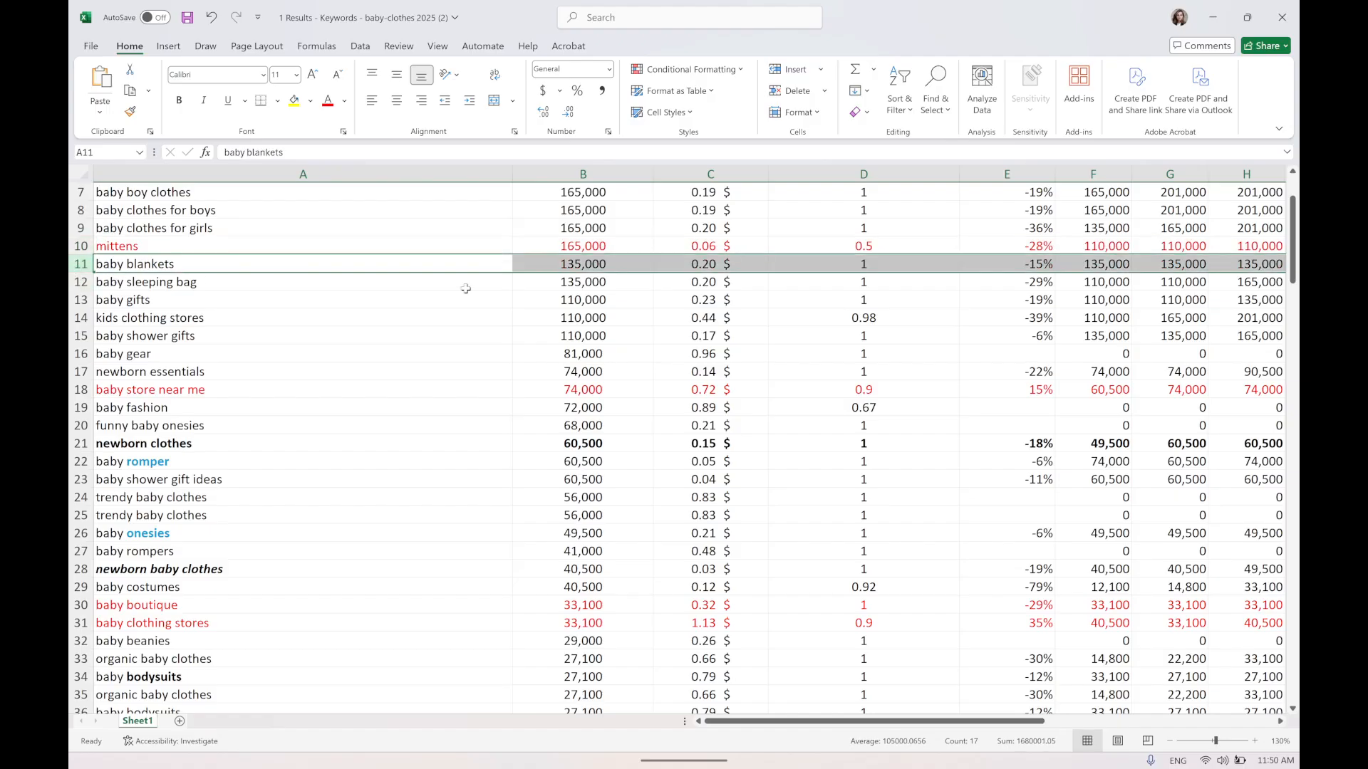
click(581, 266)
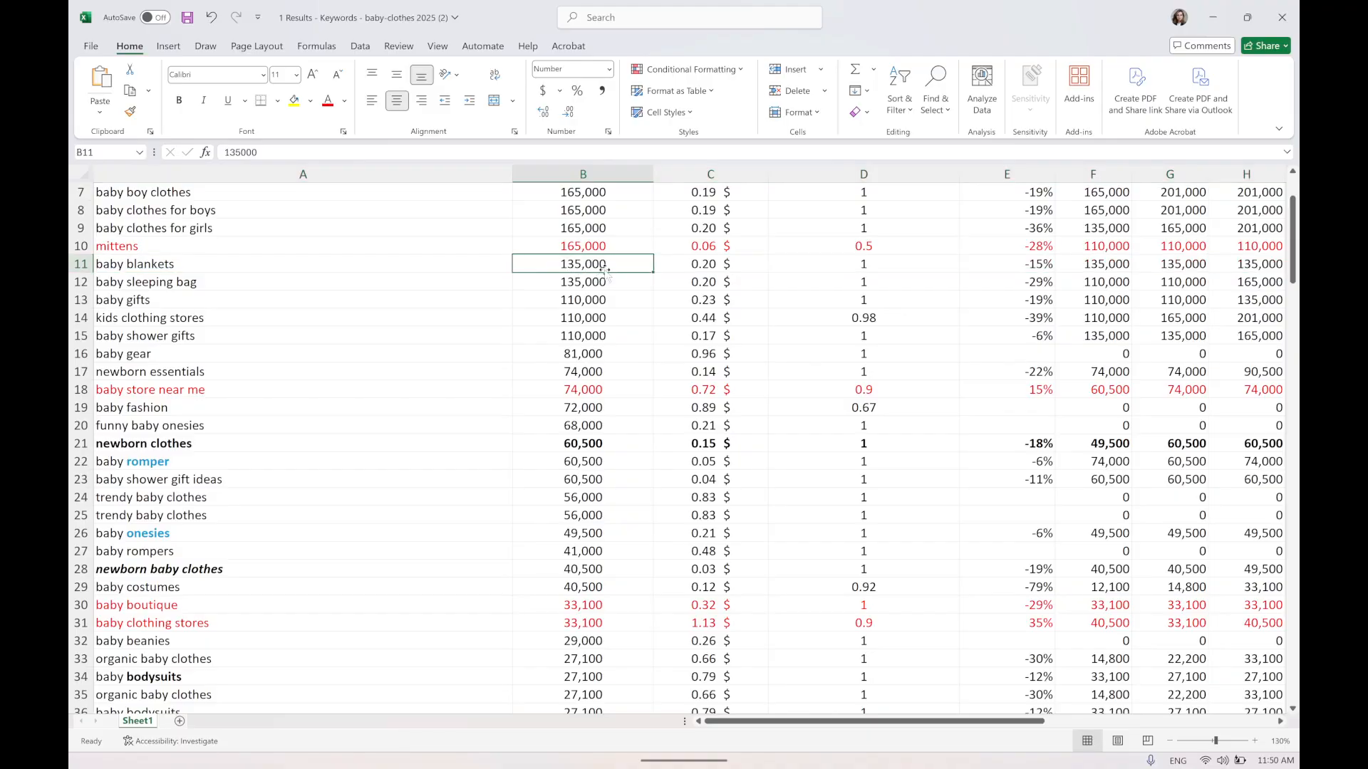
click(721, 261)
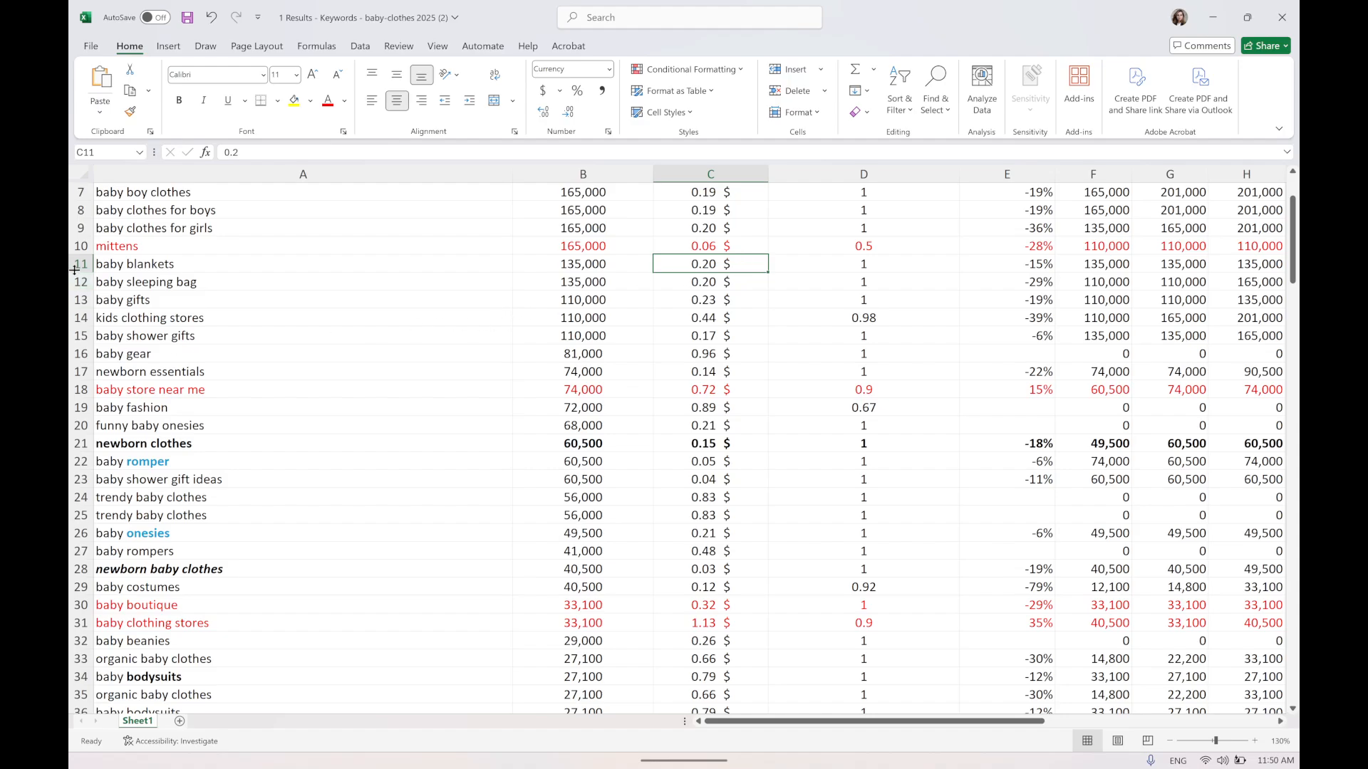
Scroll back up and reselect the baby girl and boy clothes rows and the top two keyword rows.
scroll(98, 273, up, 2)
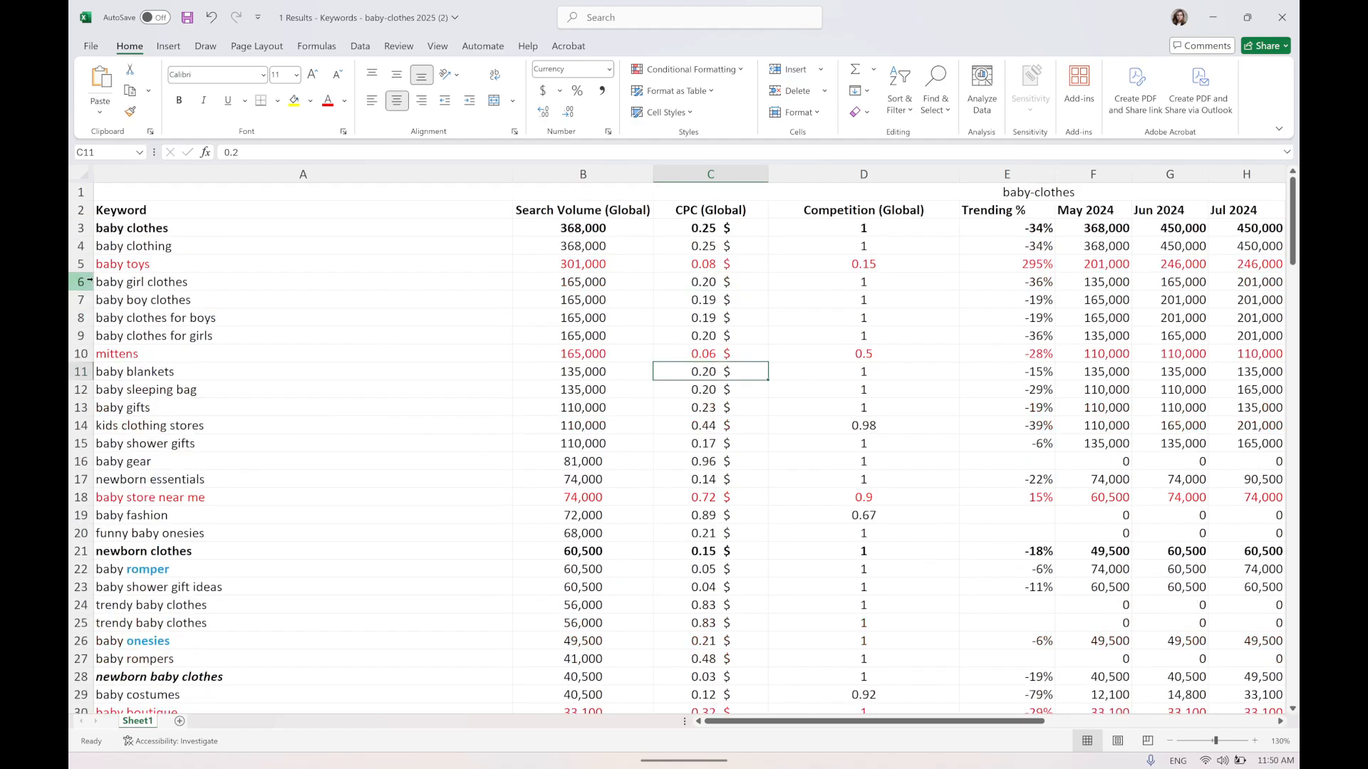
click(80, 283)
drag(79, 289, 80, 301)
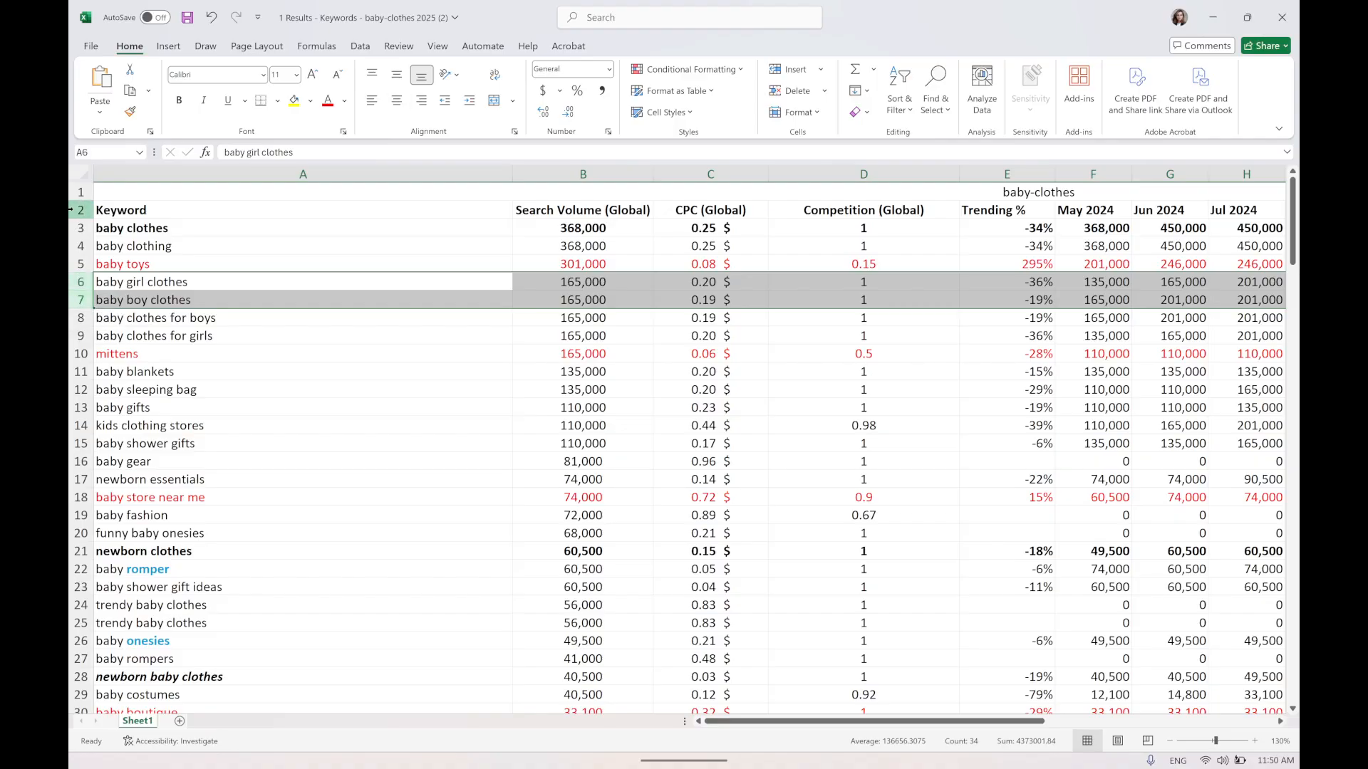
drag(79, 219, 74, 235)
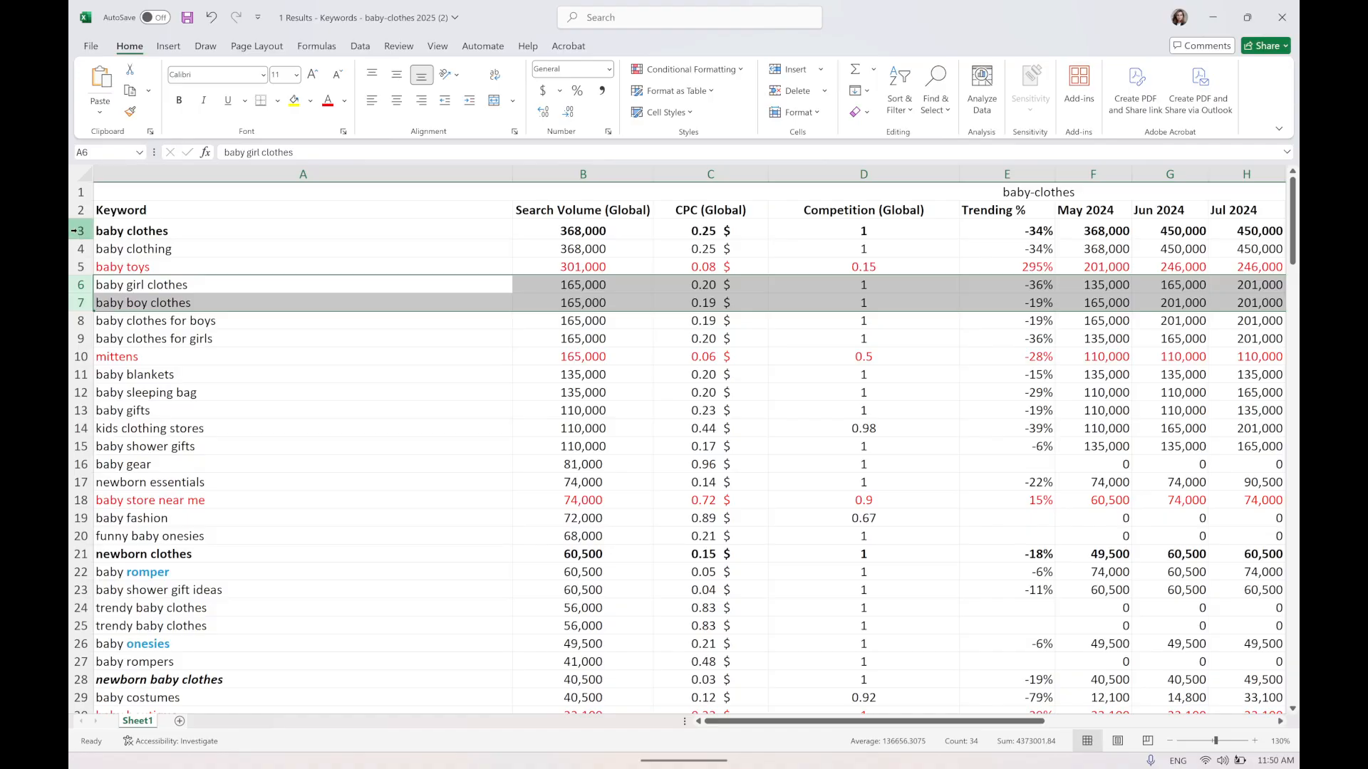
drag(80, 232, 81, 248)
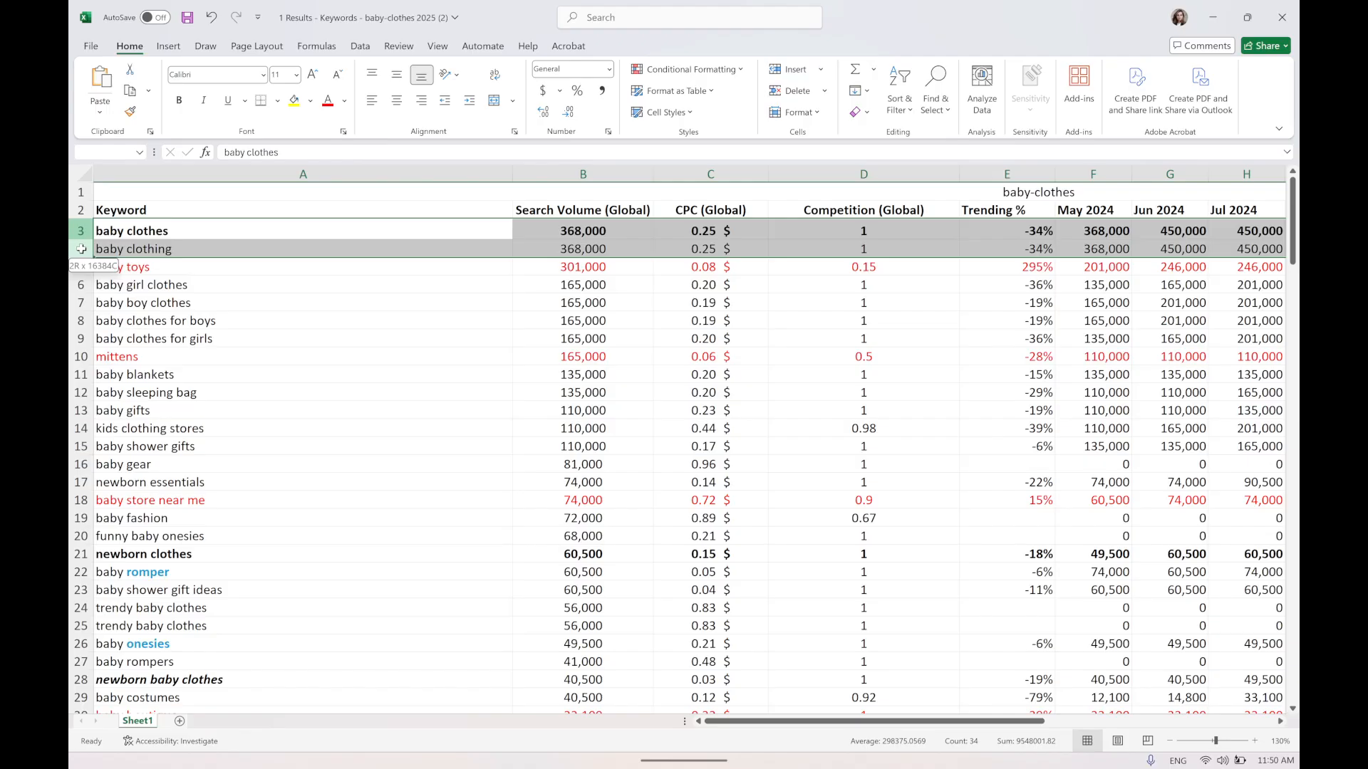
Select the baby clothes and baby clothing rows, then the baby girl and boy clothes rows to compare them.
drag(83, 248, 84, 249)
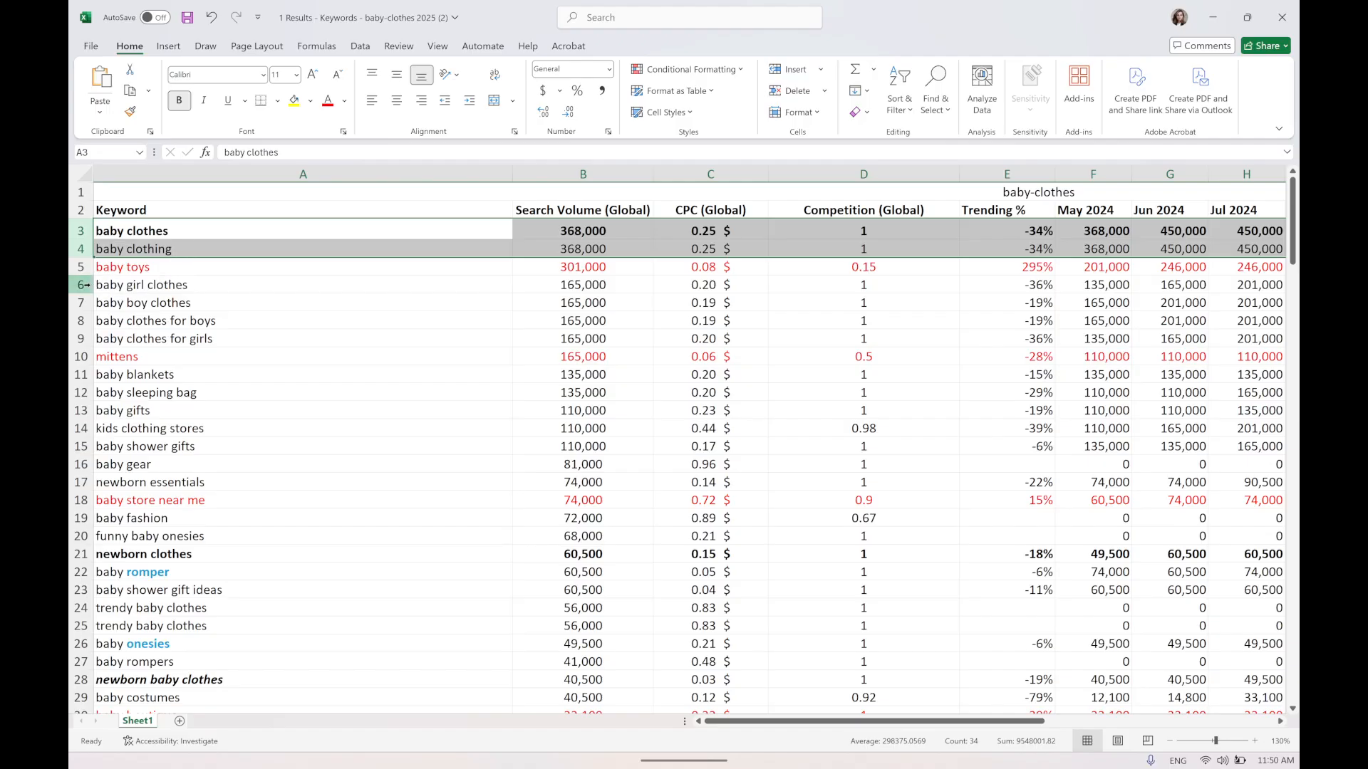
mouse_move(81, 285)
mouse_down()
mouse_move(93, 340)
mouse_move(91, 305)
mouse_up()
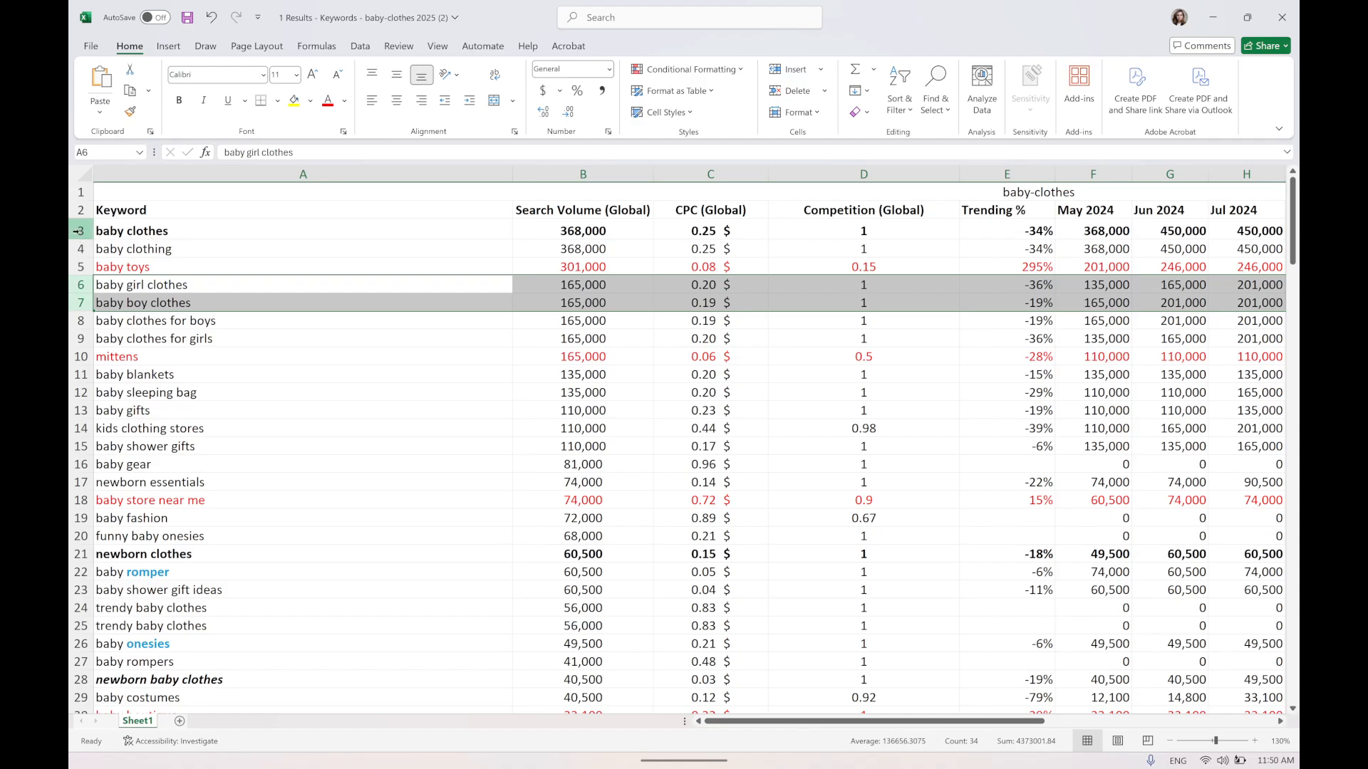
mouse_move(540, 732)
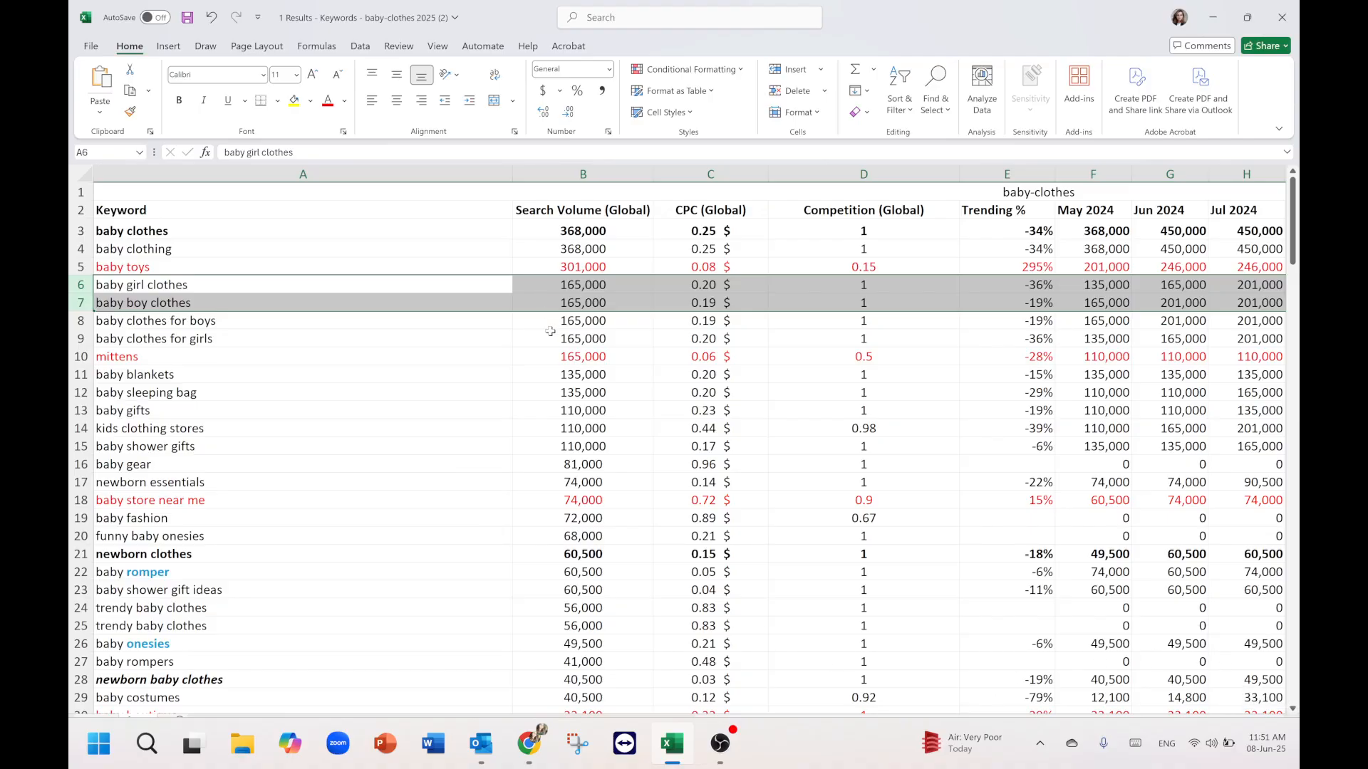
click(72, 232)
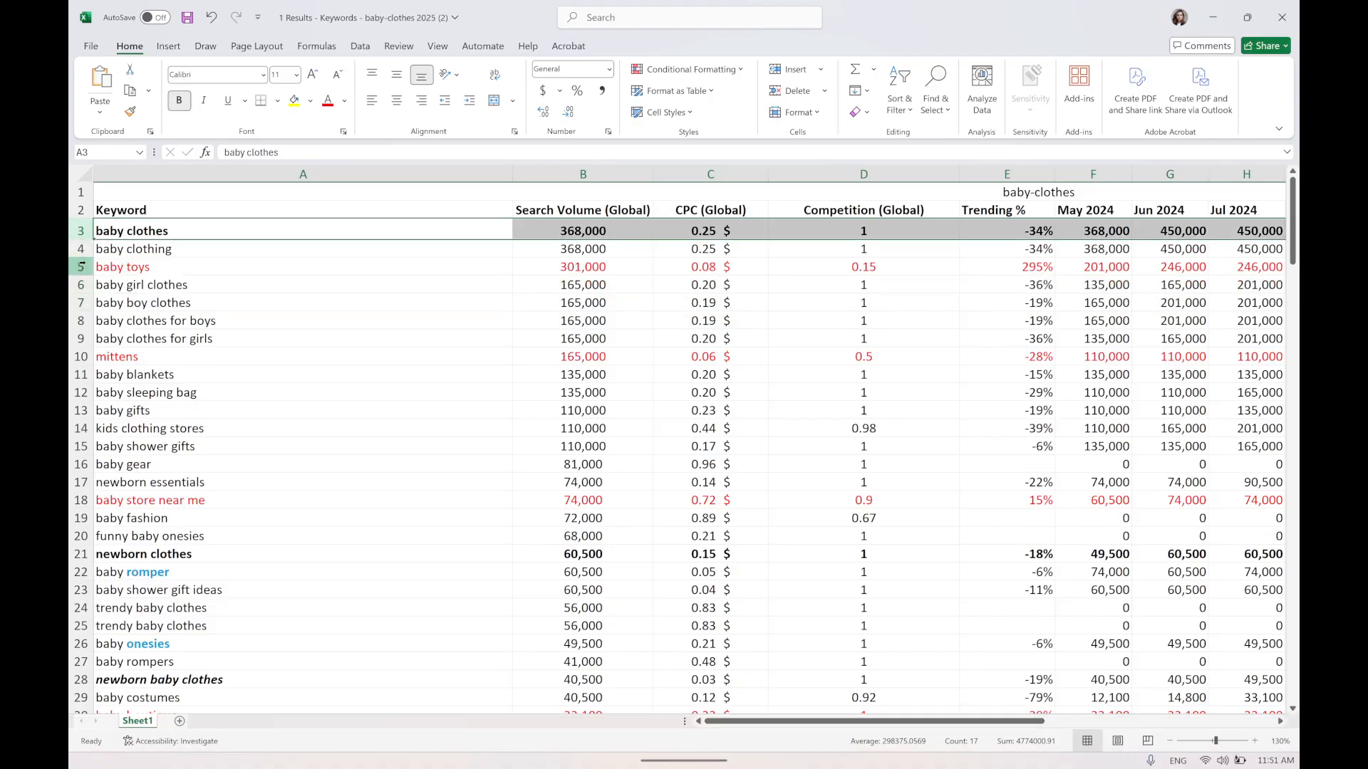
drag(80, 289, 79, 306)
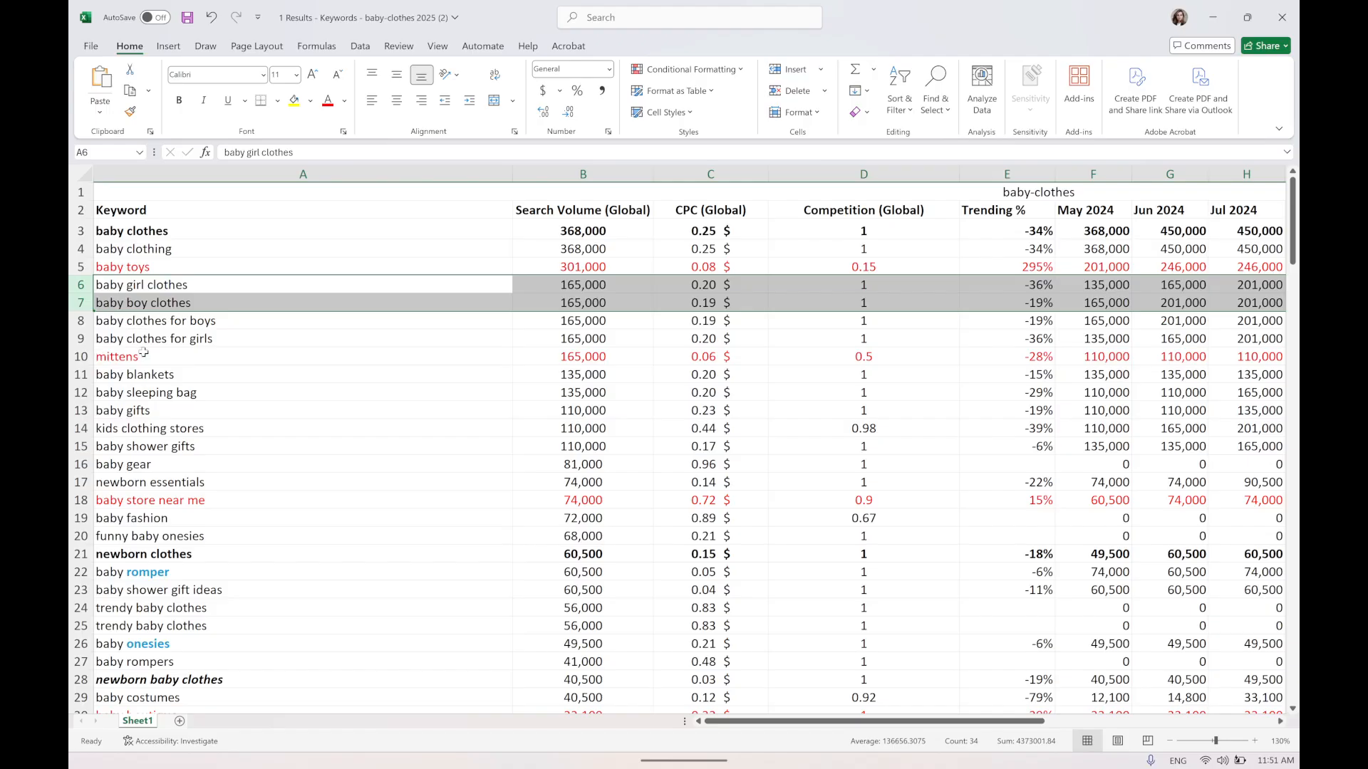
Go through the baby blankets, baby gifts, kids clothing stores, baby shower gifts and baby gear rows and their CPC cells.
scroll(117, 354, down, 3)
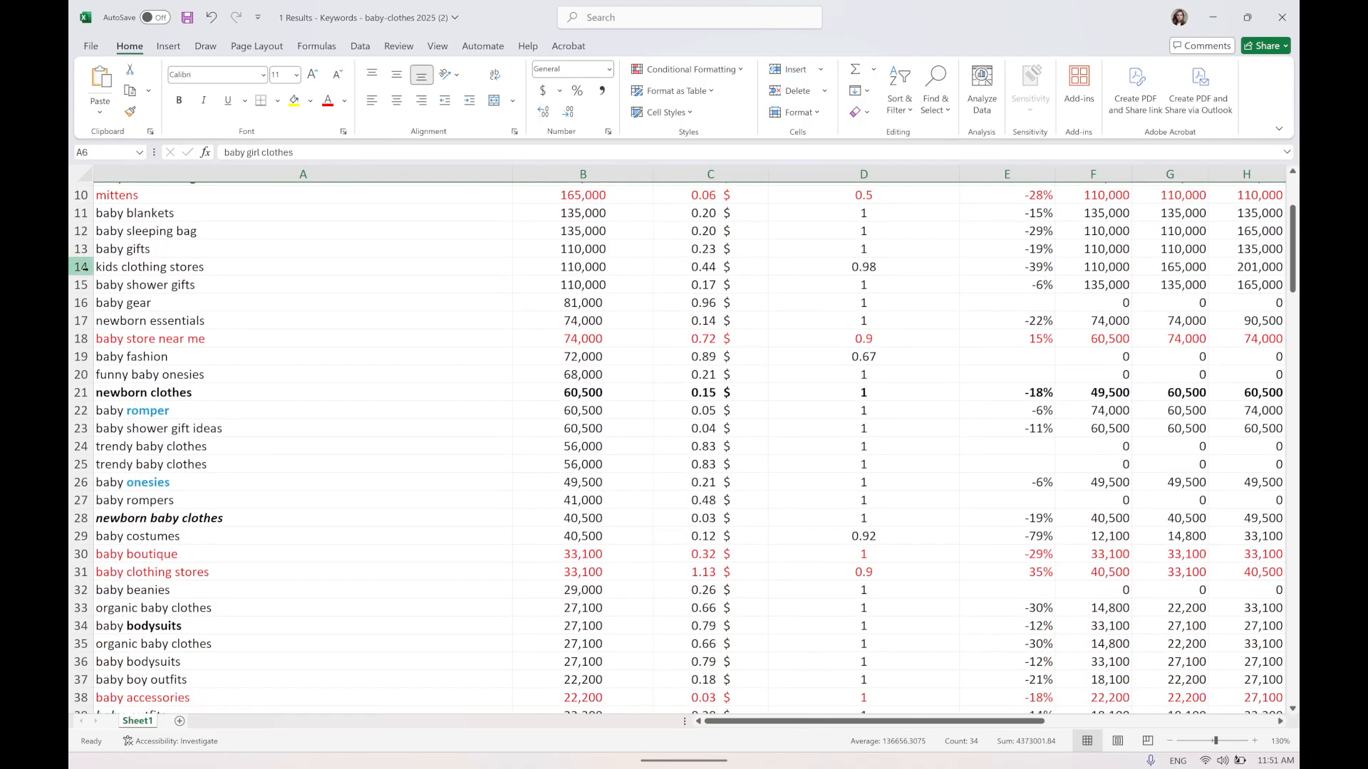
click(80, 213)
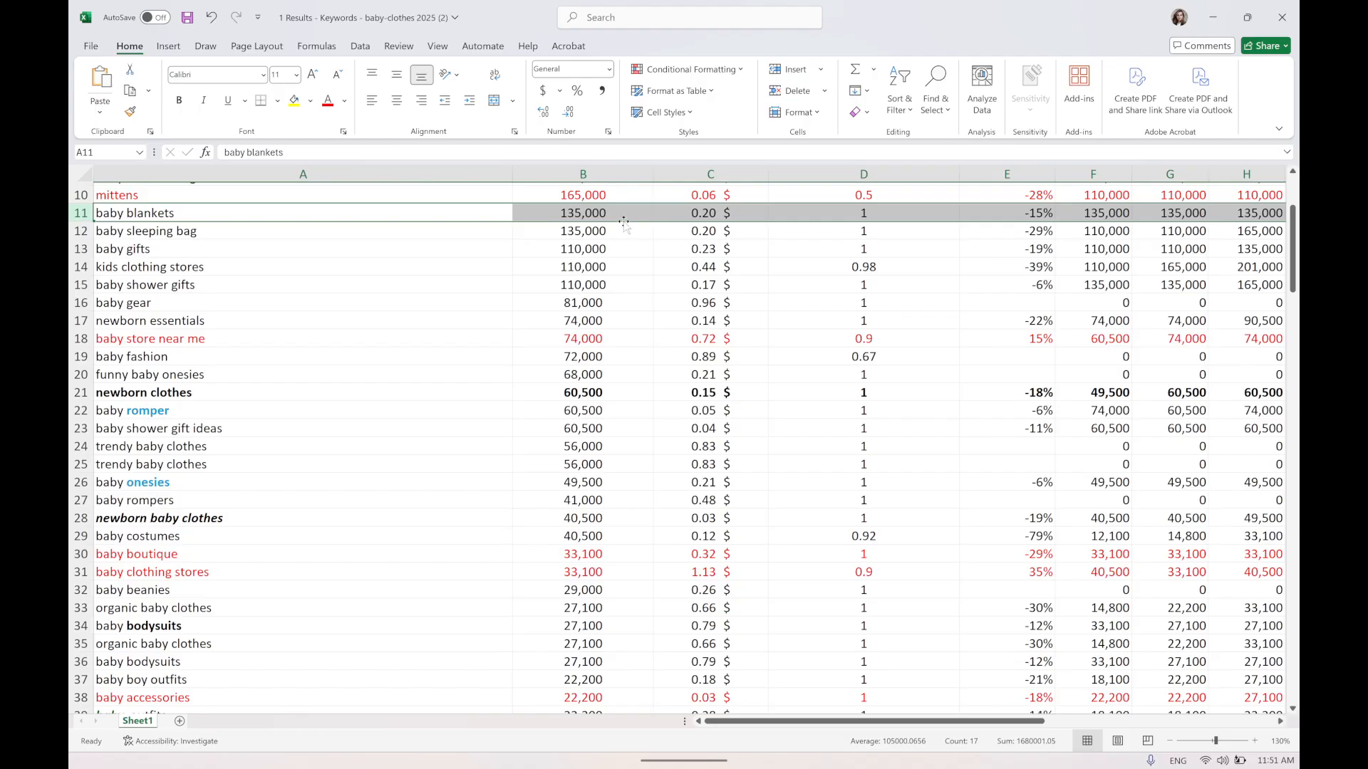
click(705, 217)
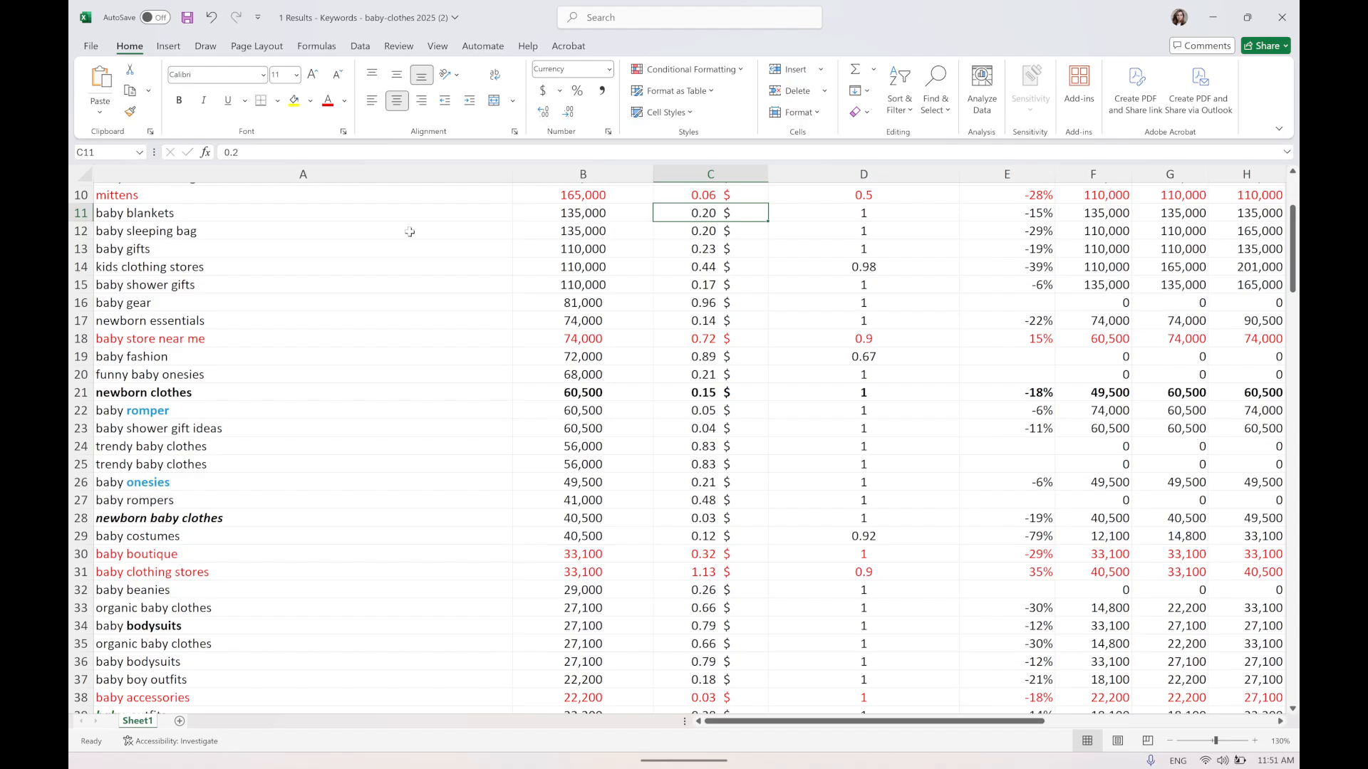
click(73, 250)
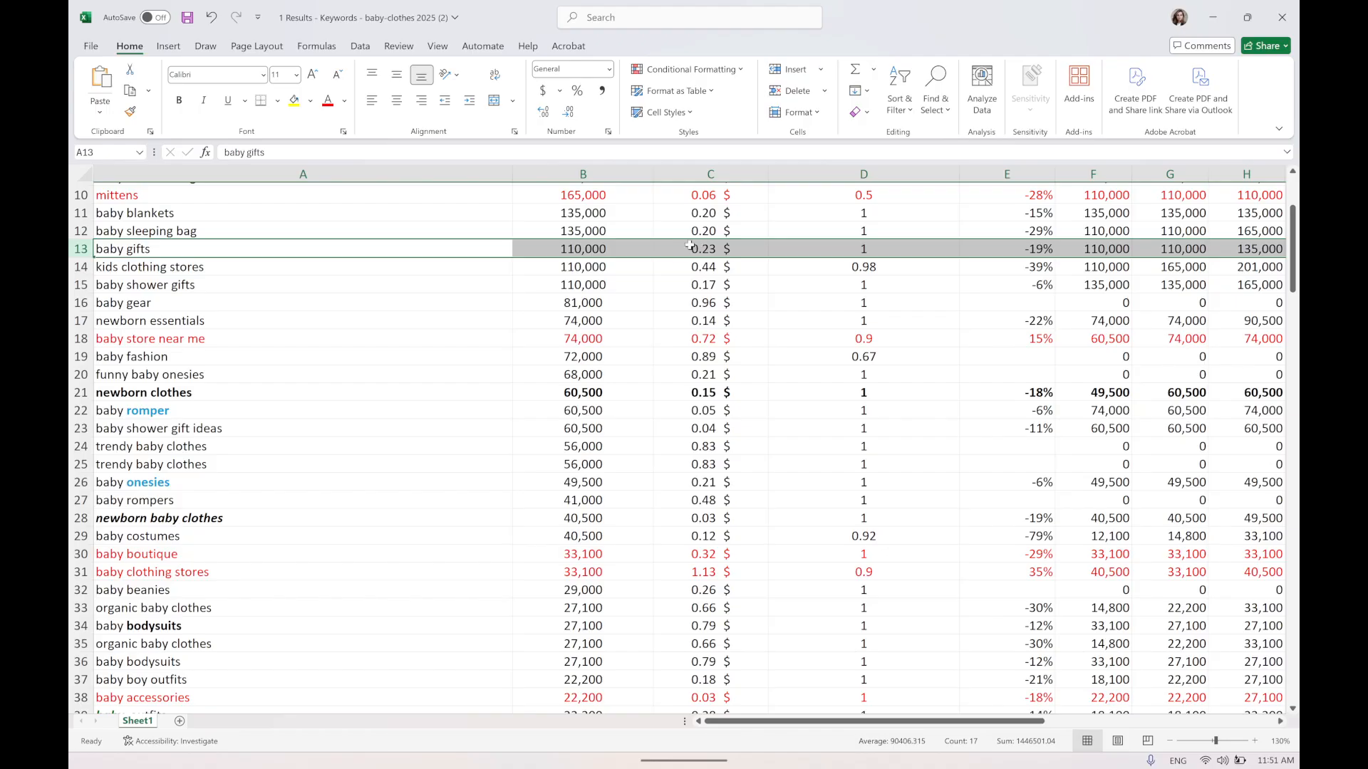
click(125, 271)
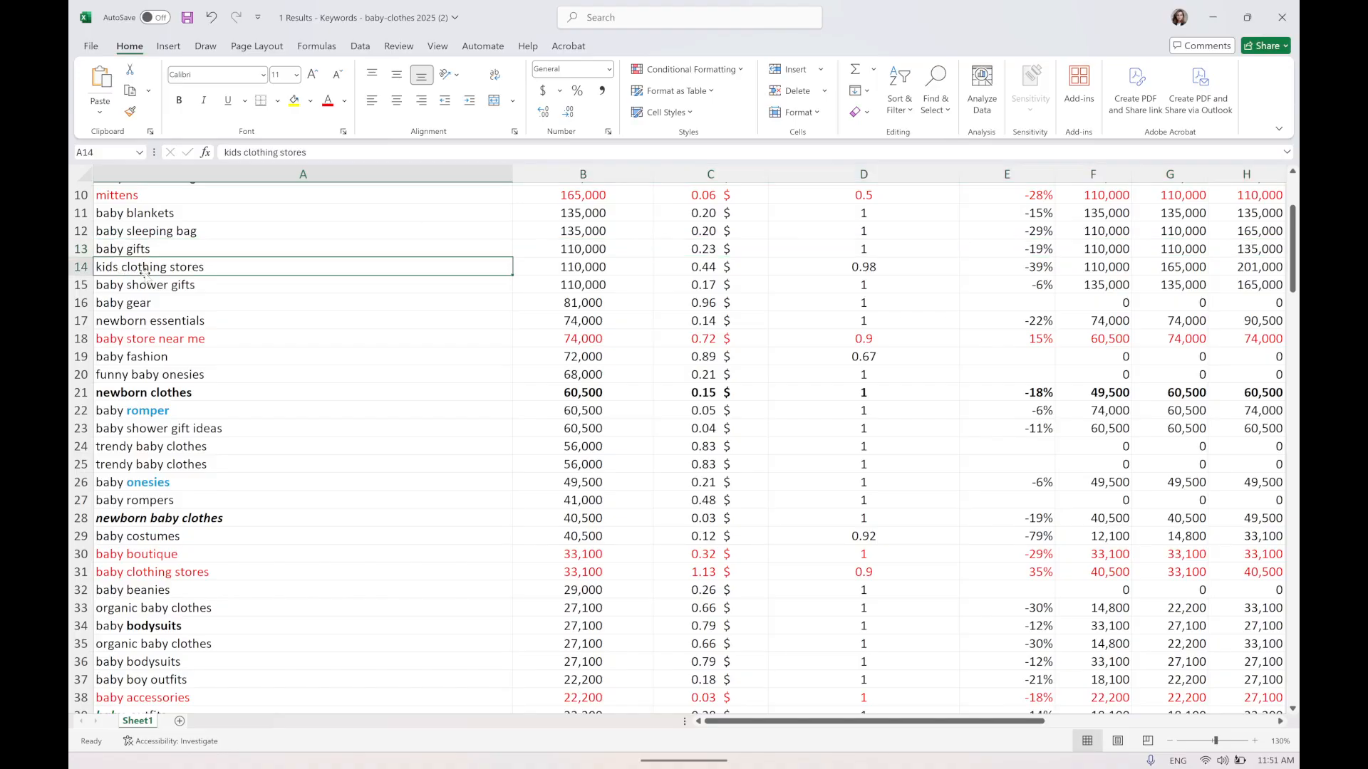
click(80, 284)
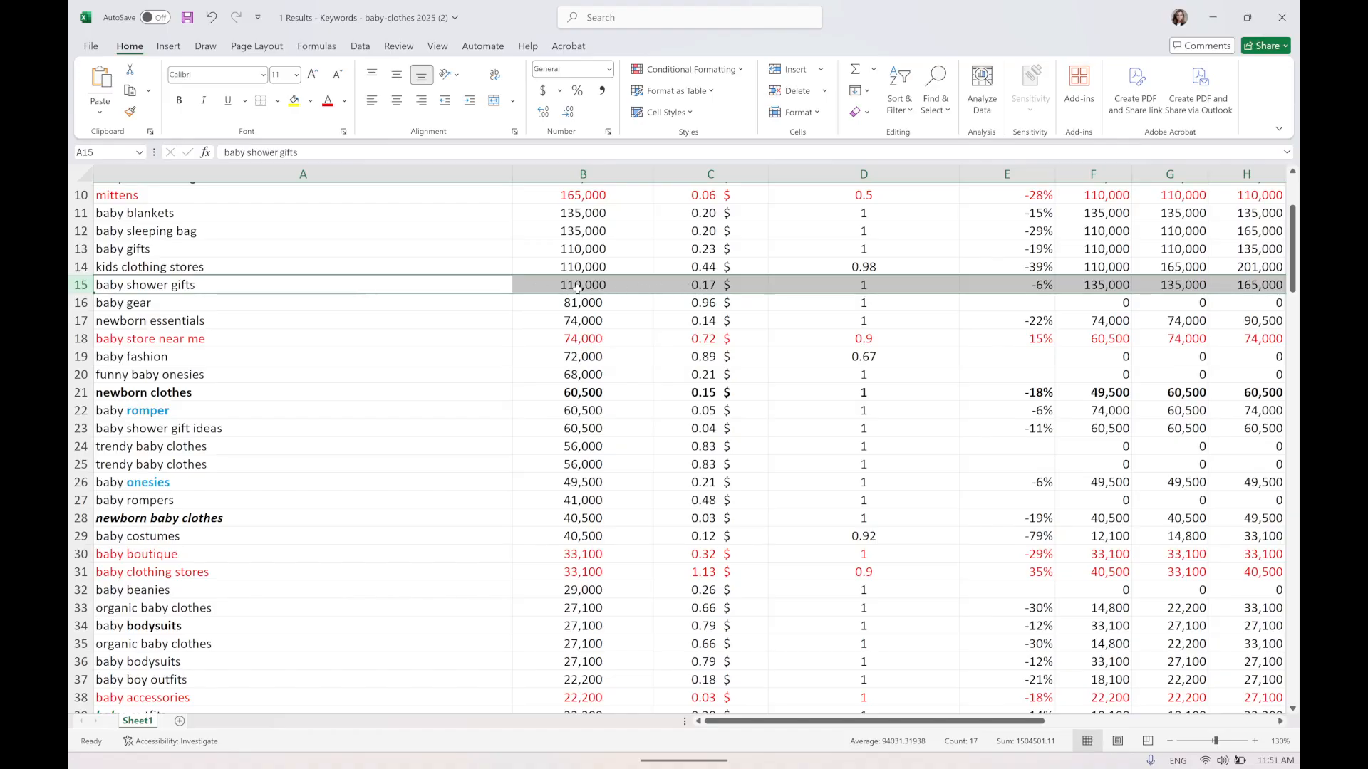
click(121, 307)
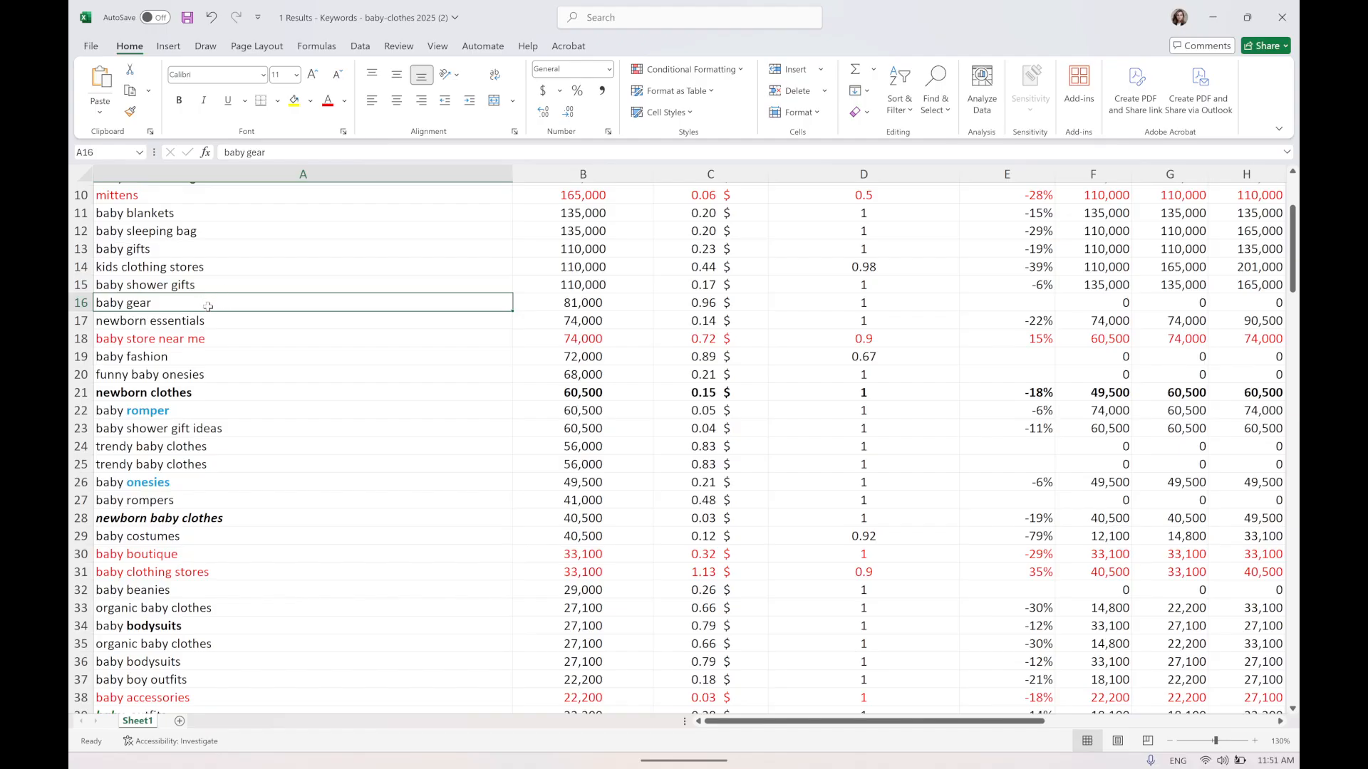
click(704, 303)
Examine the newborn essentials row's search volume and CPC, then select the baby store near me row.
click(99, 323)
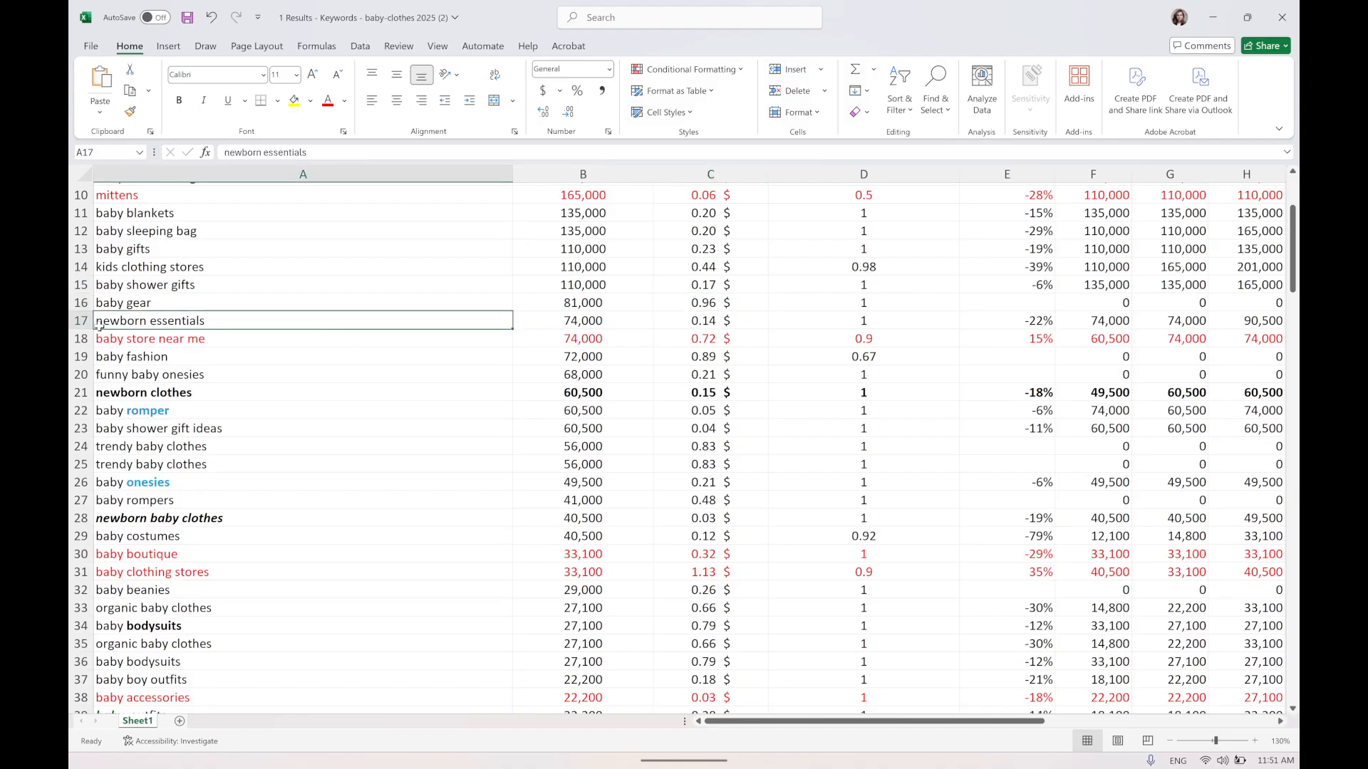
click(602, 322)
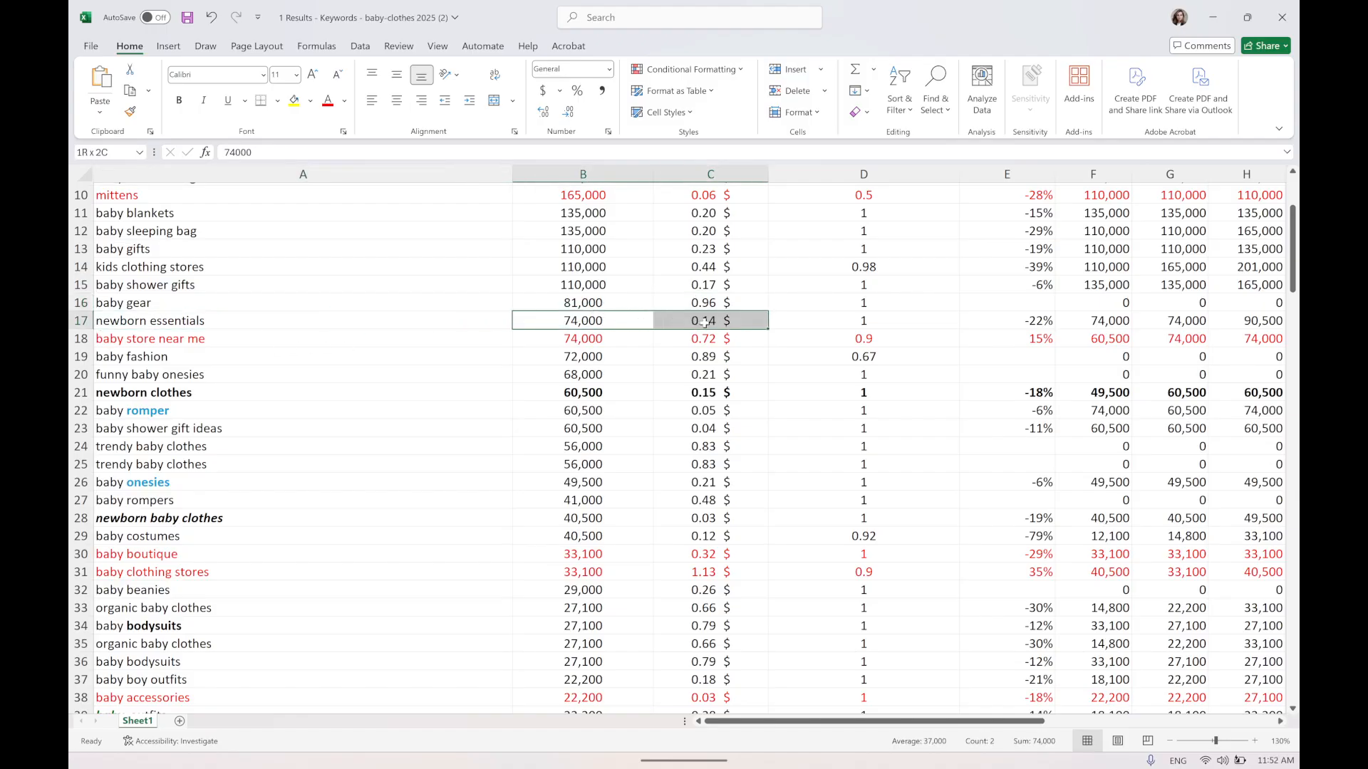
click(121, 323)
drag(120, 323, 700, 322)
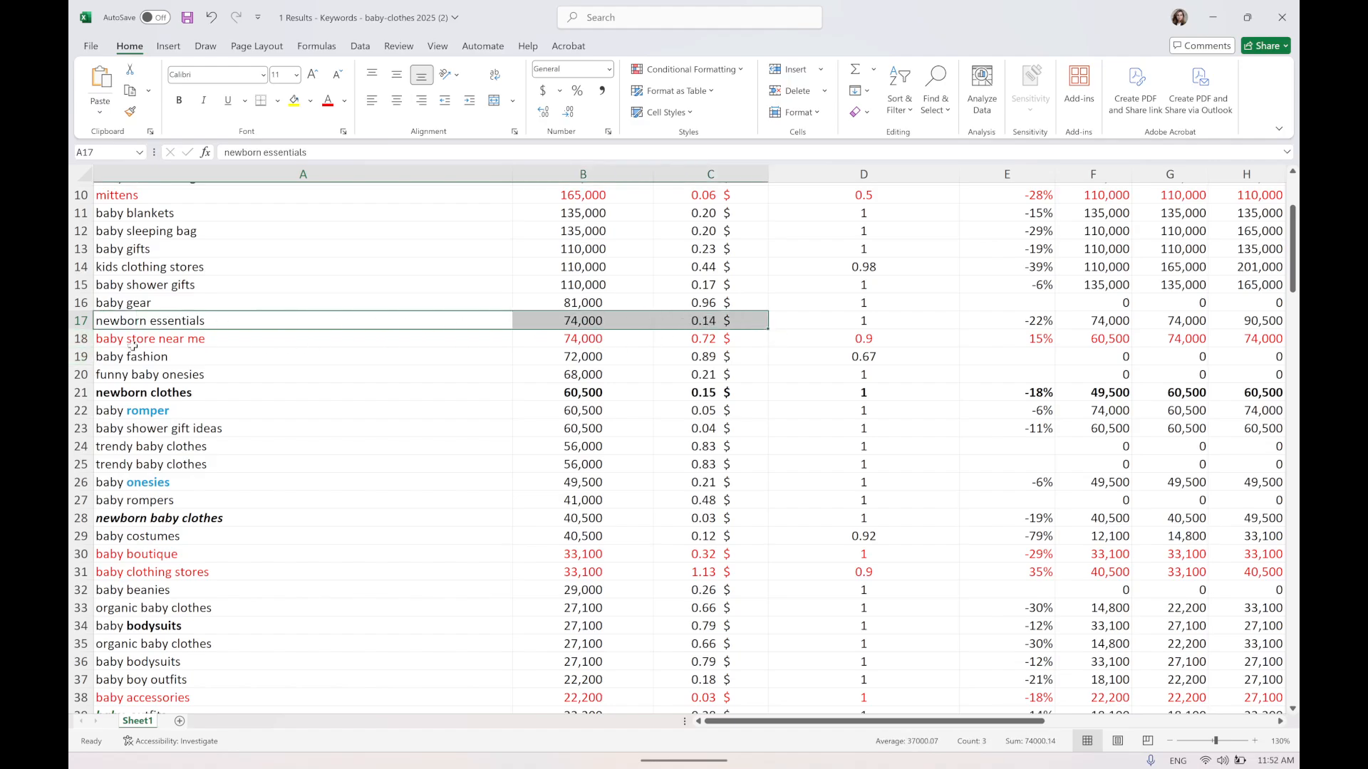
click(110, 321)
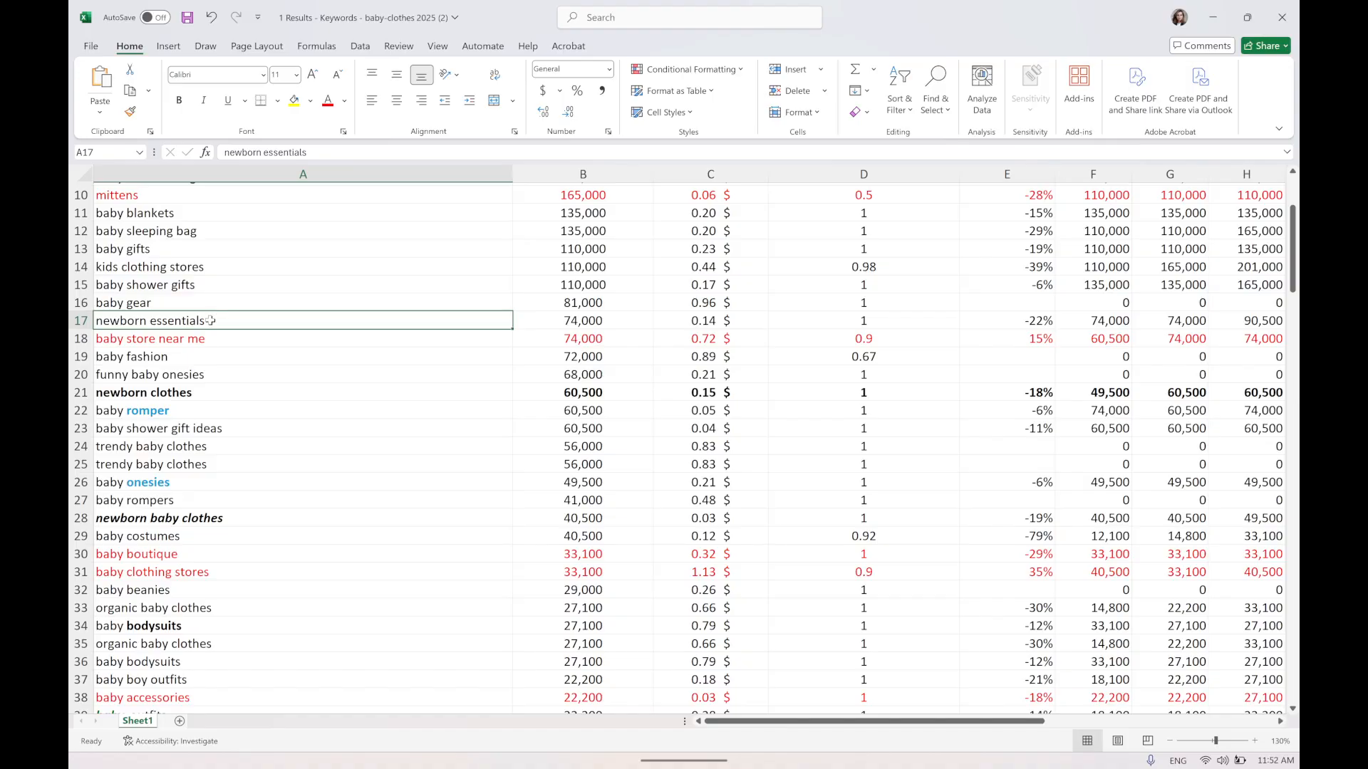
click(113, 342)
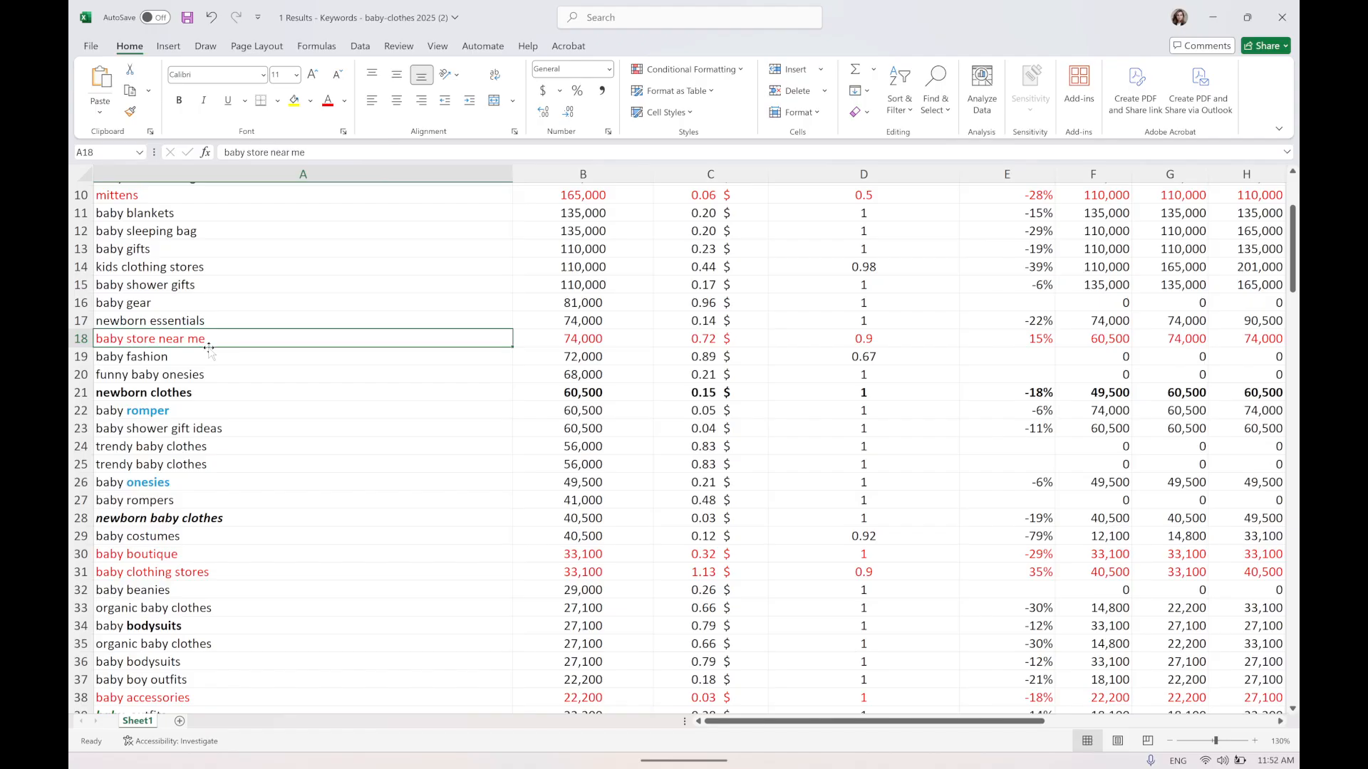
click(78, 338)
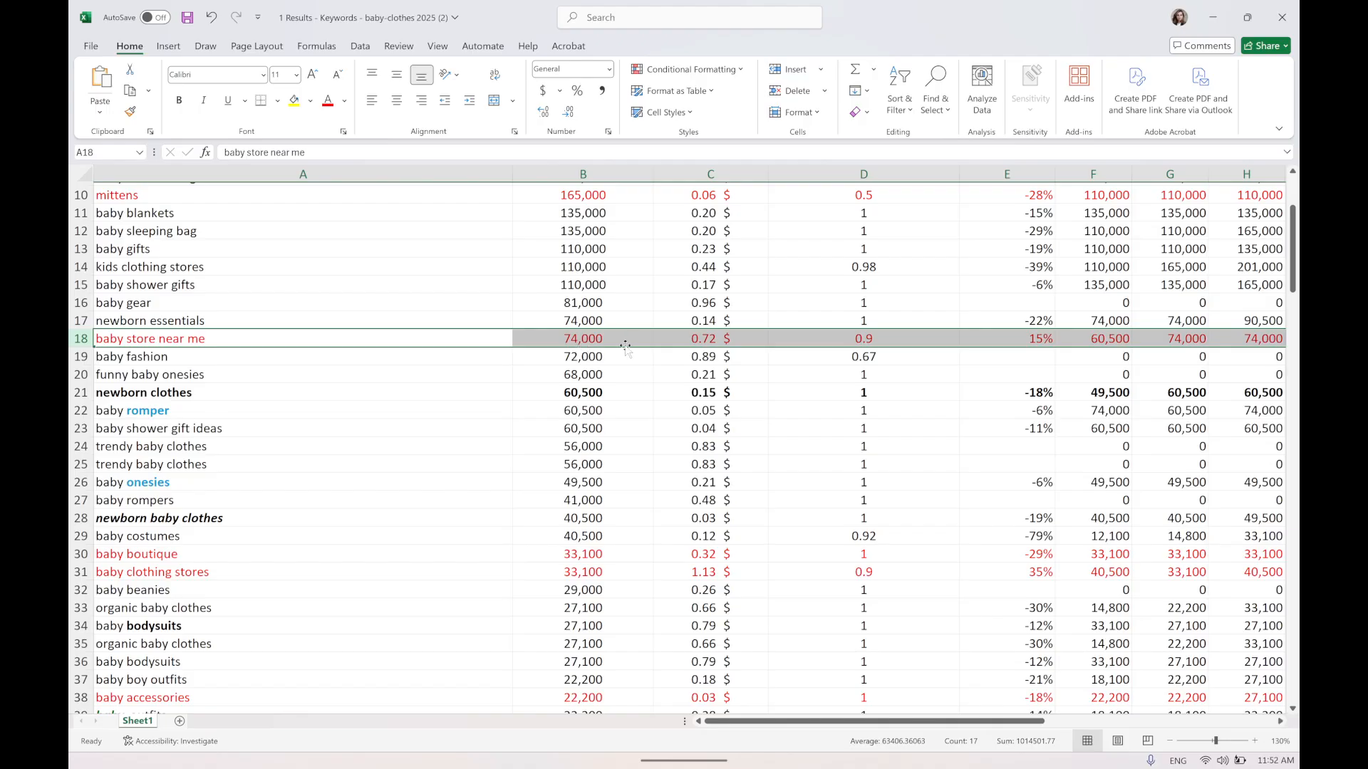
Inspect the baby fashion keyword's volume and CPC cells, then select the funny baby onesies row.
drag(135, 362, 756, 354)
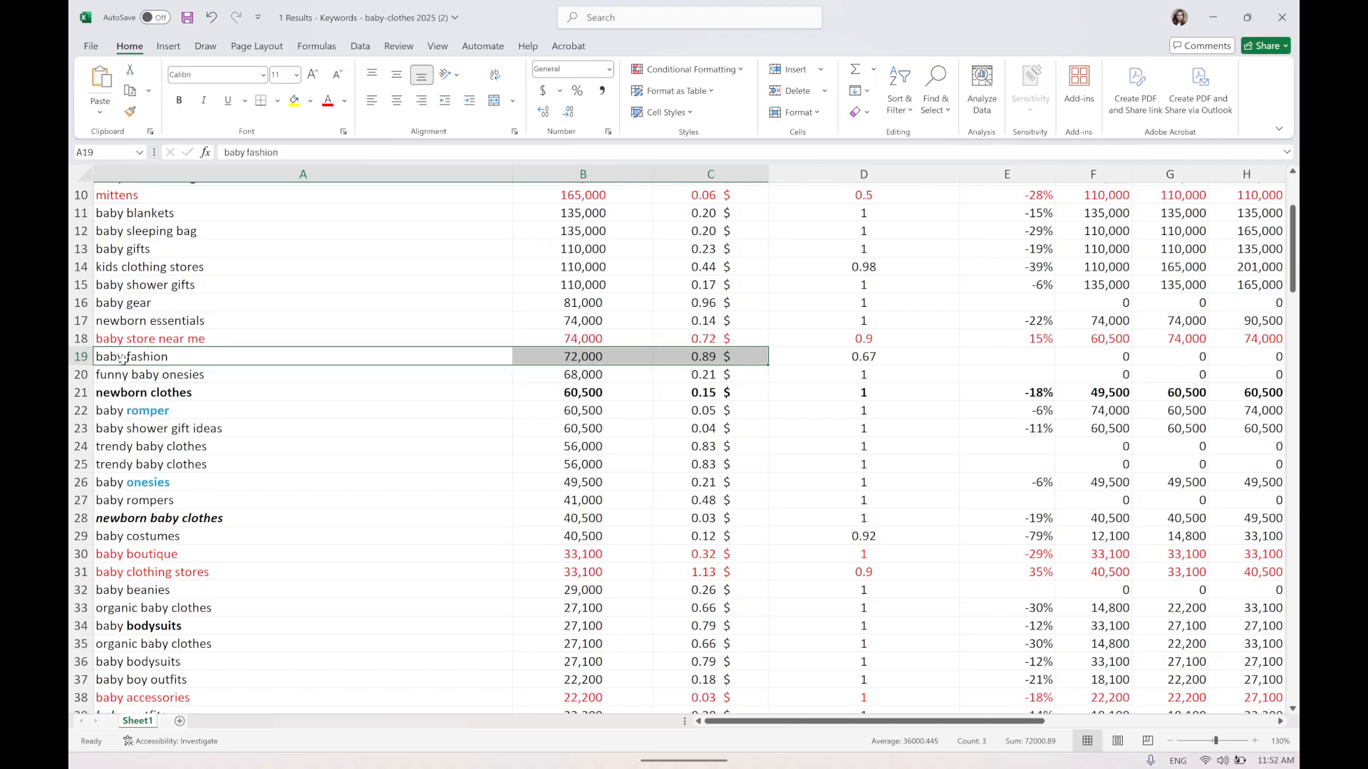
double_click(184, 356)
drag(178, 357, 87, 360)
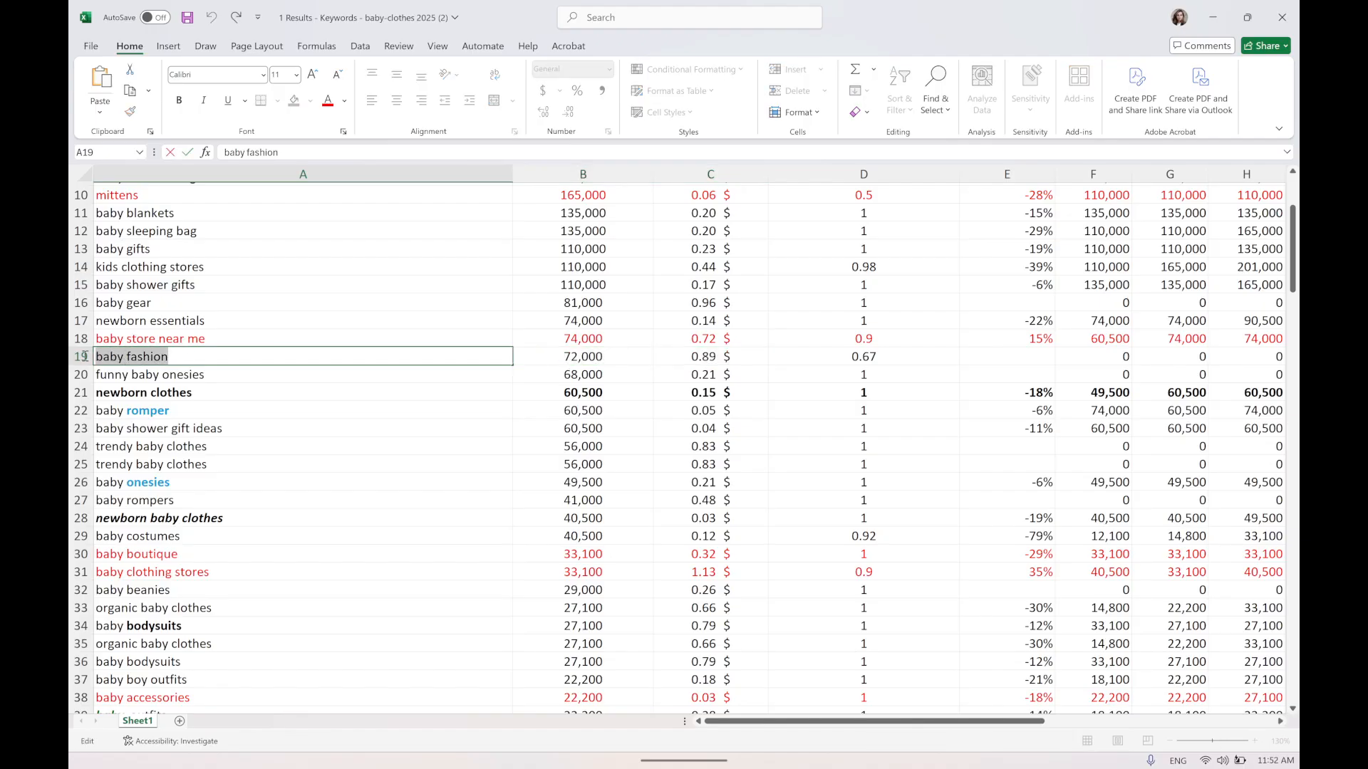
click(82, 375)
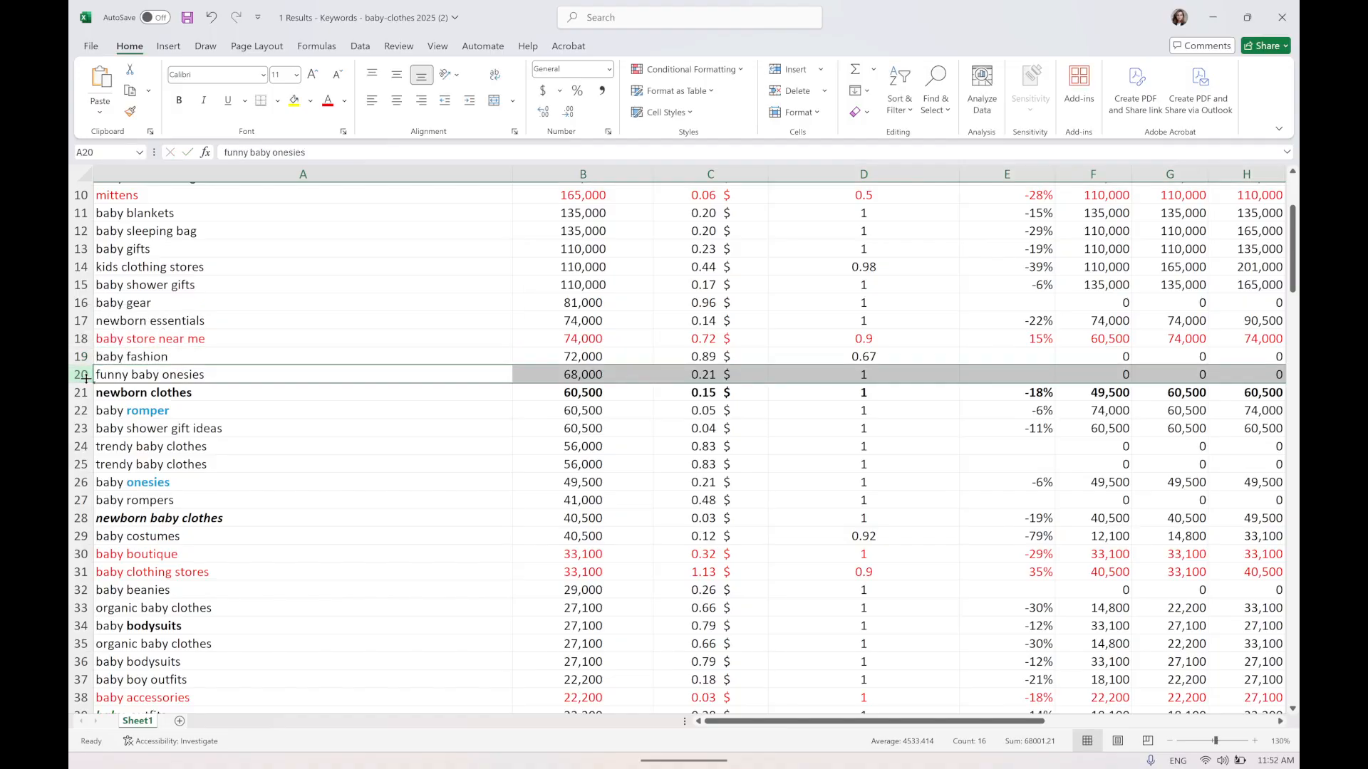
Examine the newborn clothes row and its search volume cell.
scroll(215, 366, down, 1)
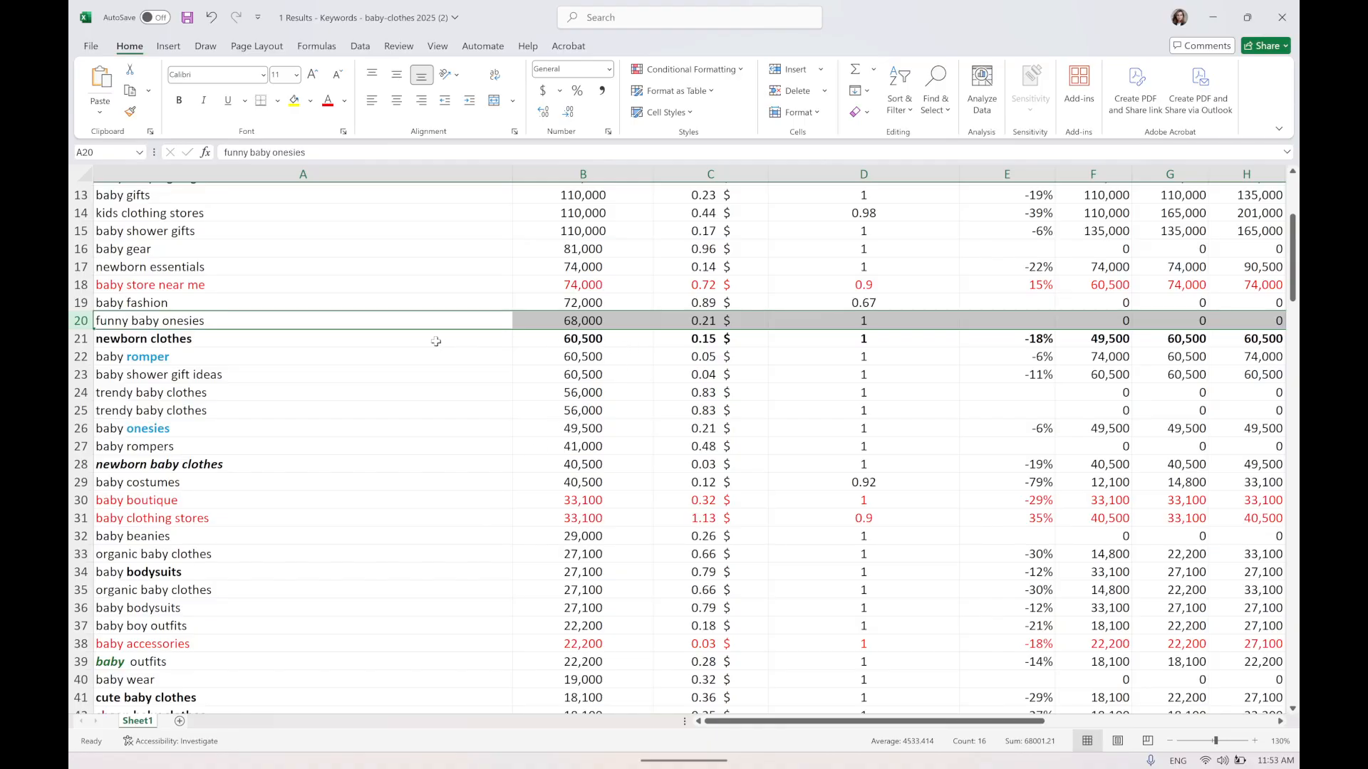
click(310, 335)
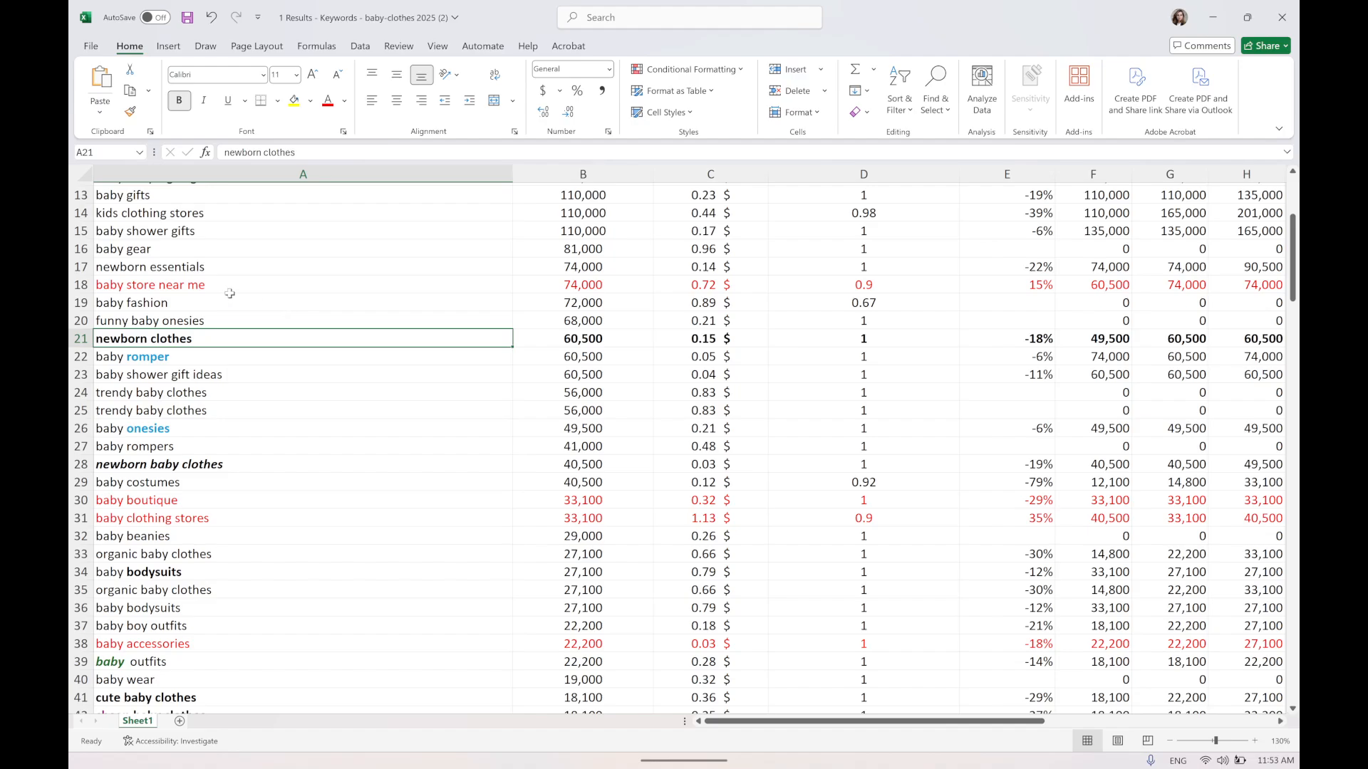
double_click(153, 303)
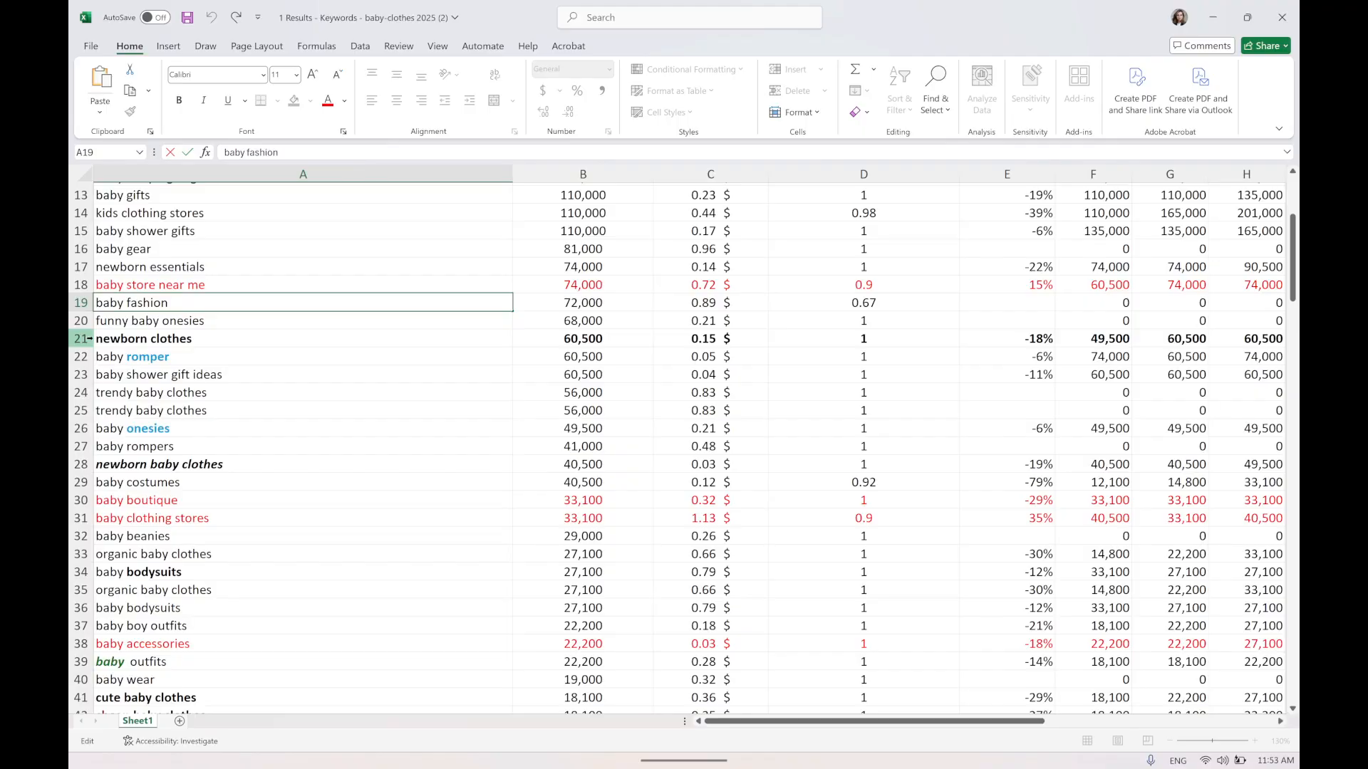
click(111, 339)
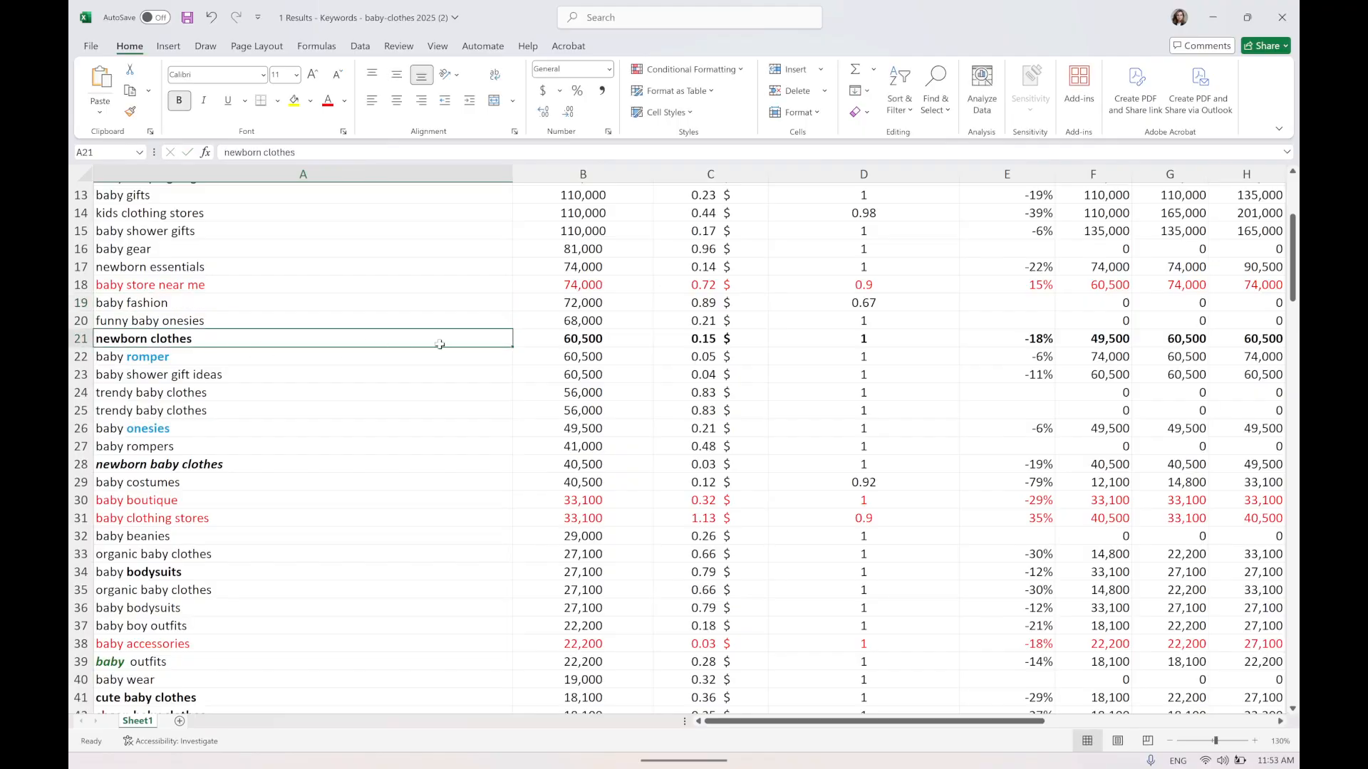
click(80, 339)
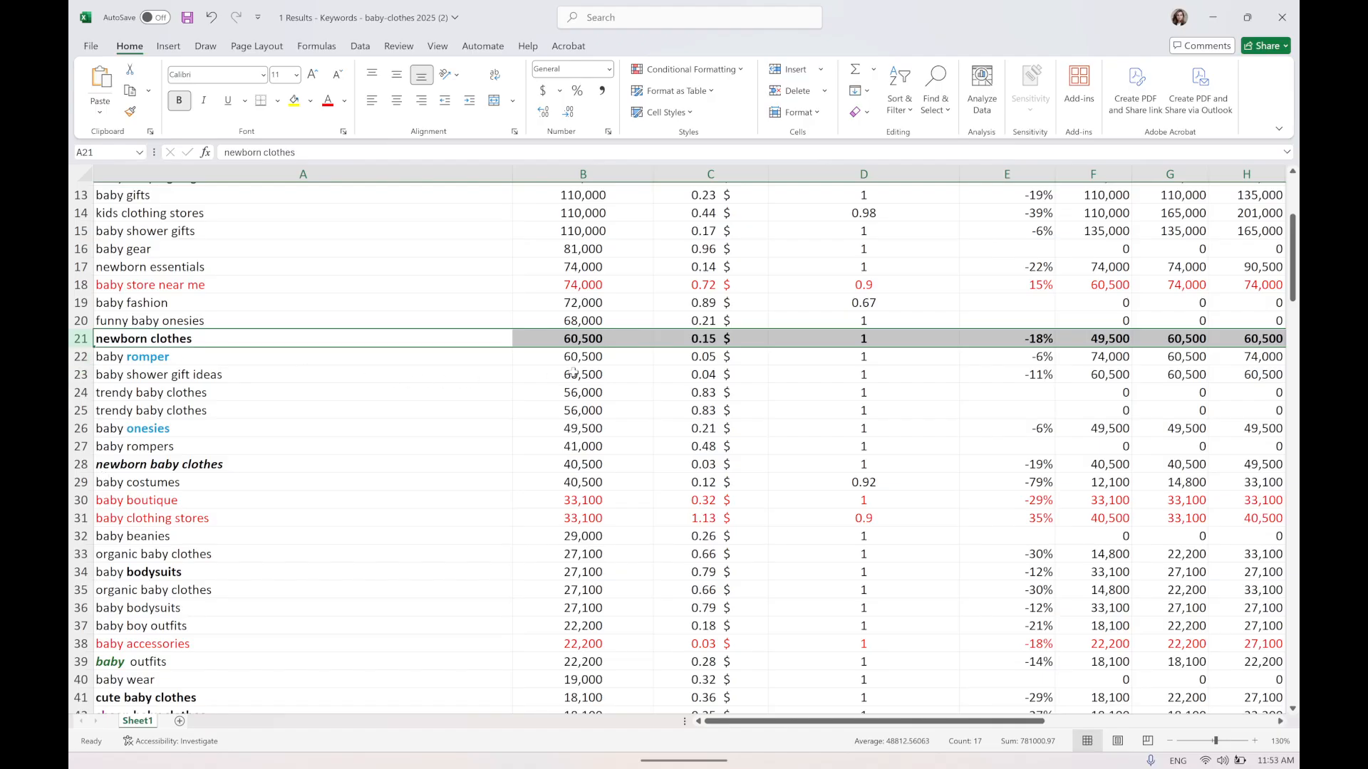
click(618, 340)
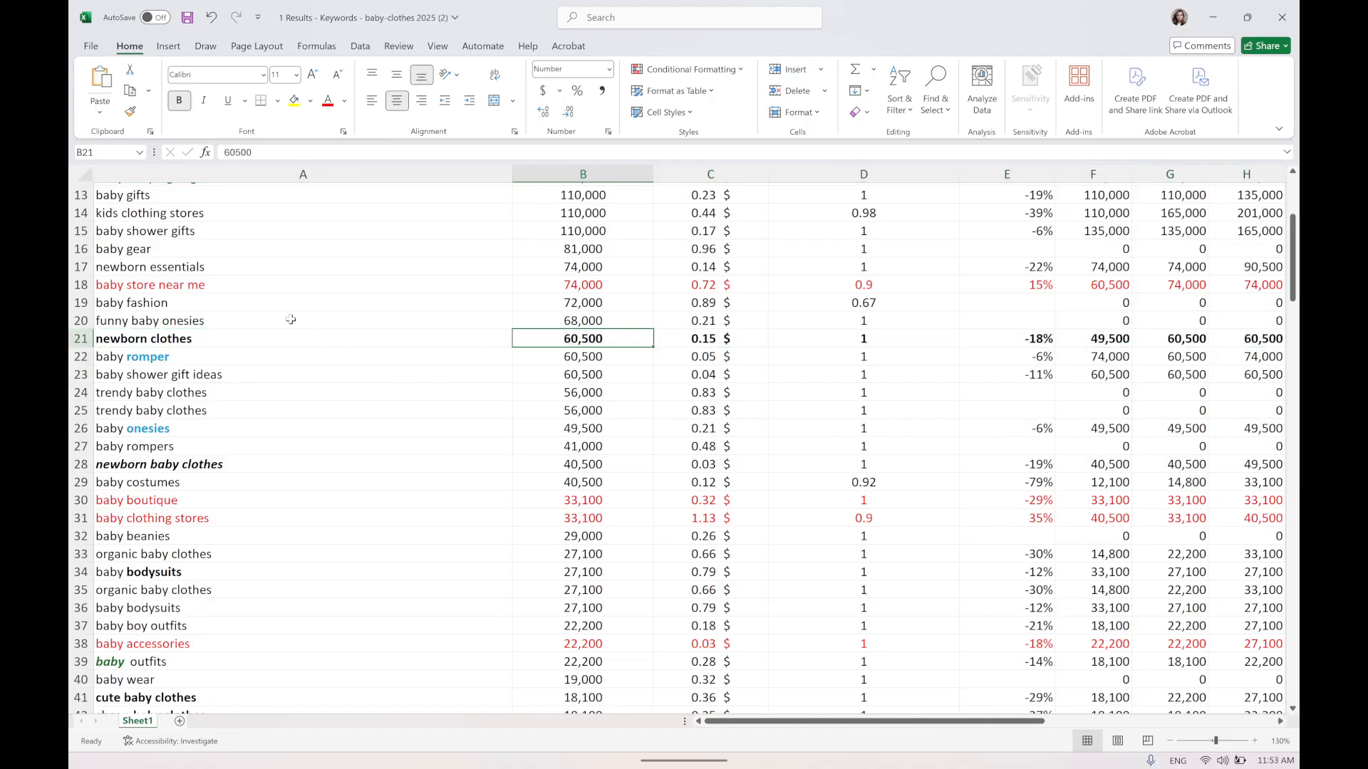
click(73, 343)
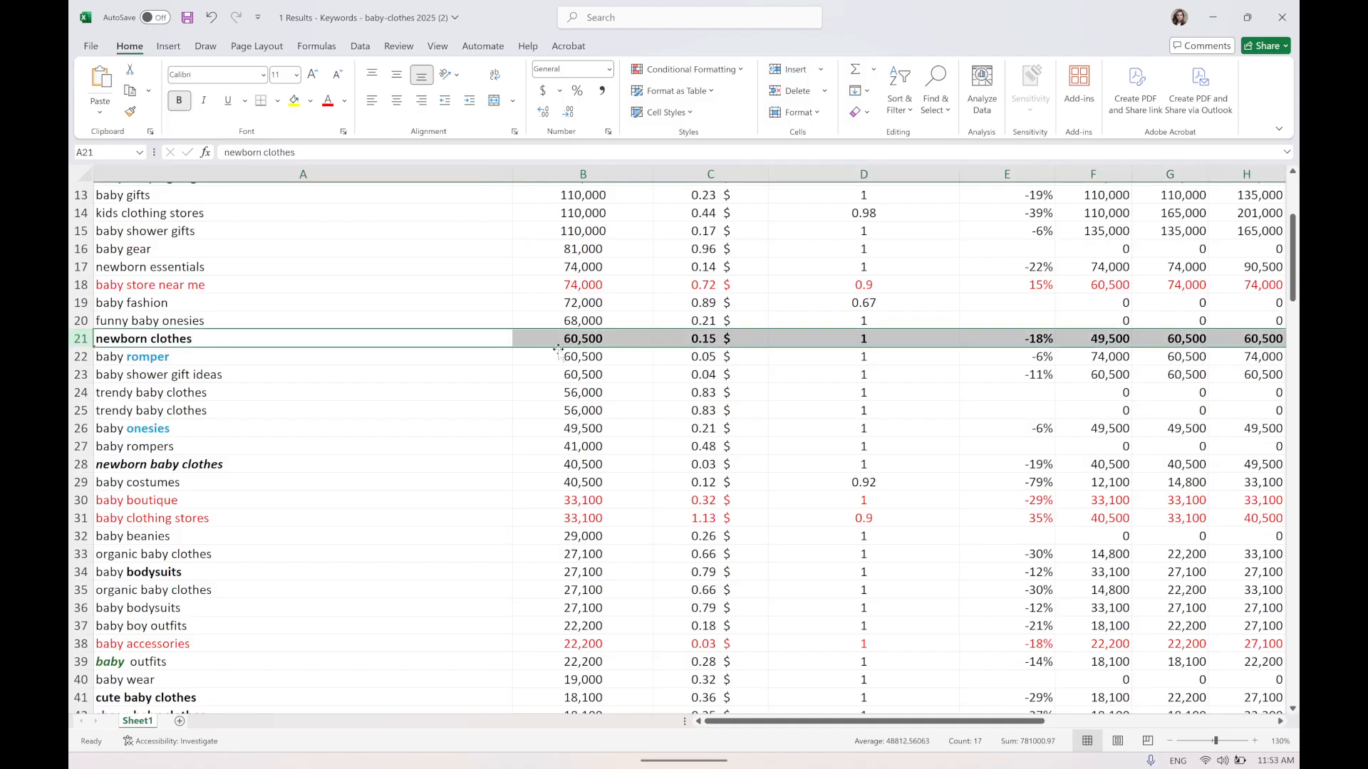
Edit the baby clothes keyword cell to read {KeyWord:baby} clothes as a dynamic keyword insertion example.
scroll(606, 350, up, 4)
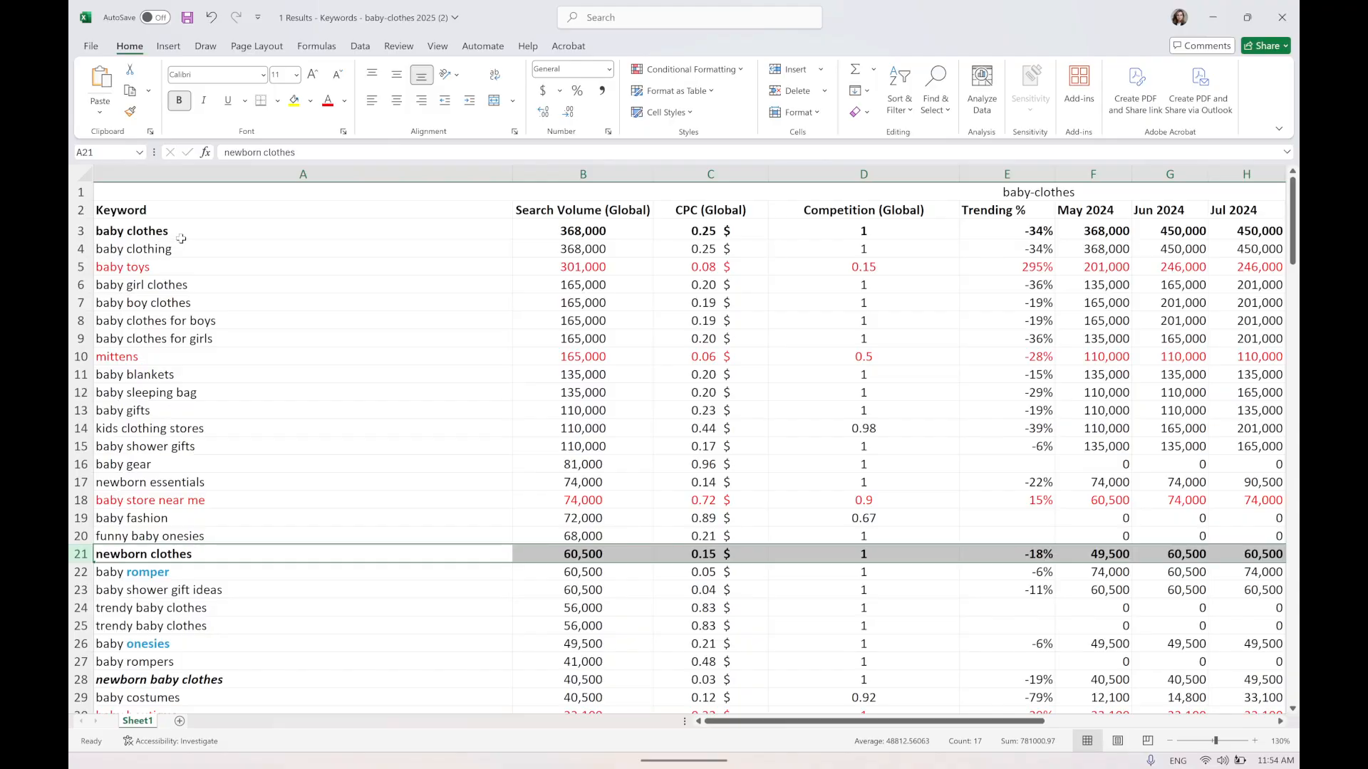
click(112, 231)
double_click(99, 232)
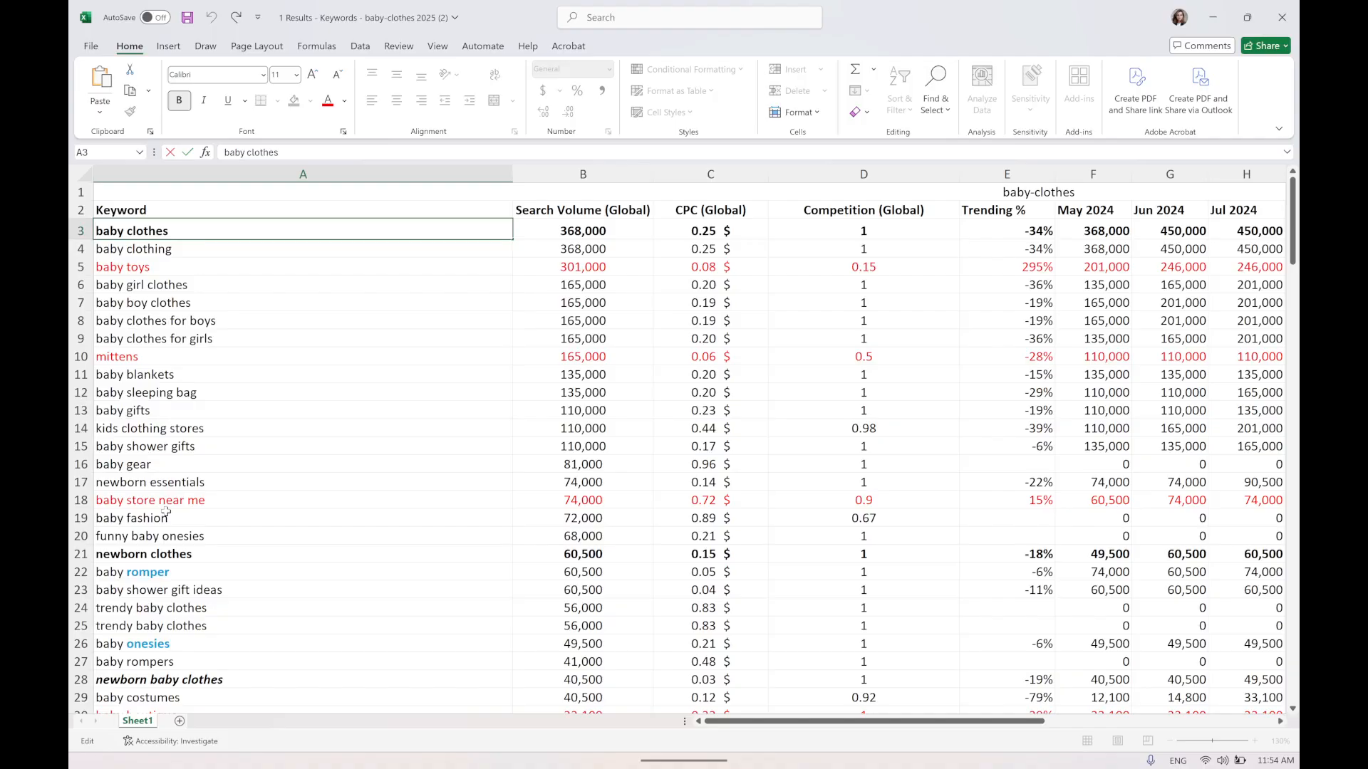
text({baby)
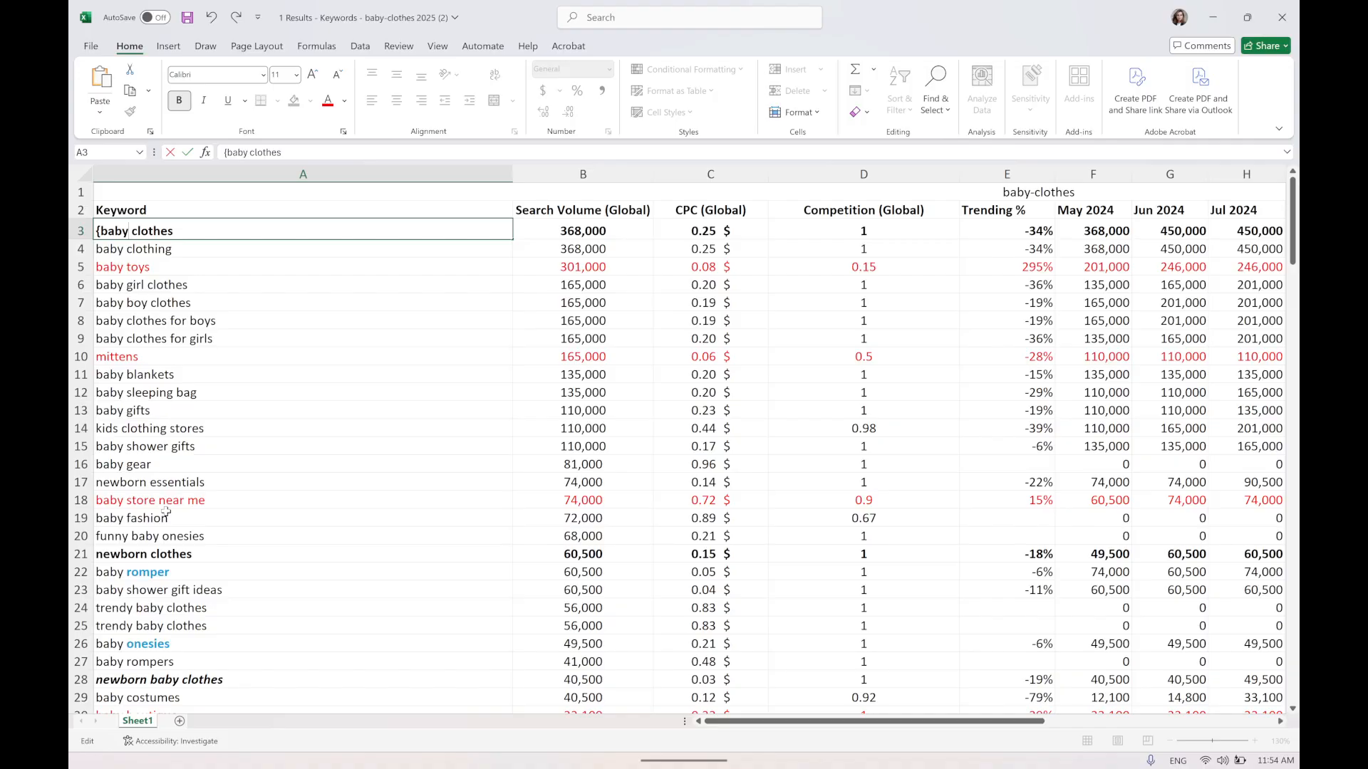
text(:)
key(BackSpace)
key(BackSpace)
key(BackSpace)
key(BackSpace)
key(BackSpace)
text(KeyWord)
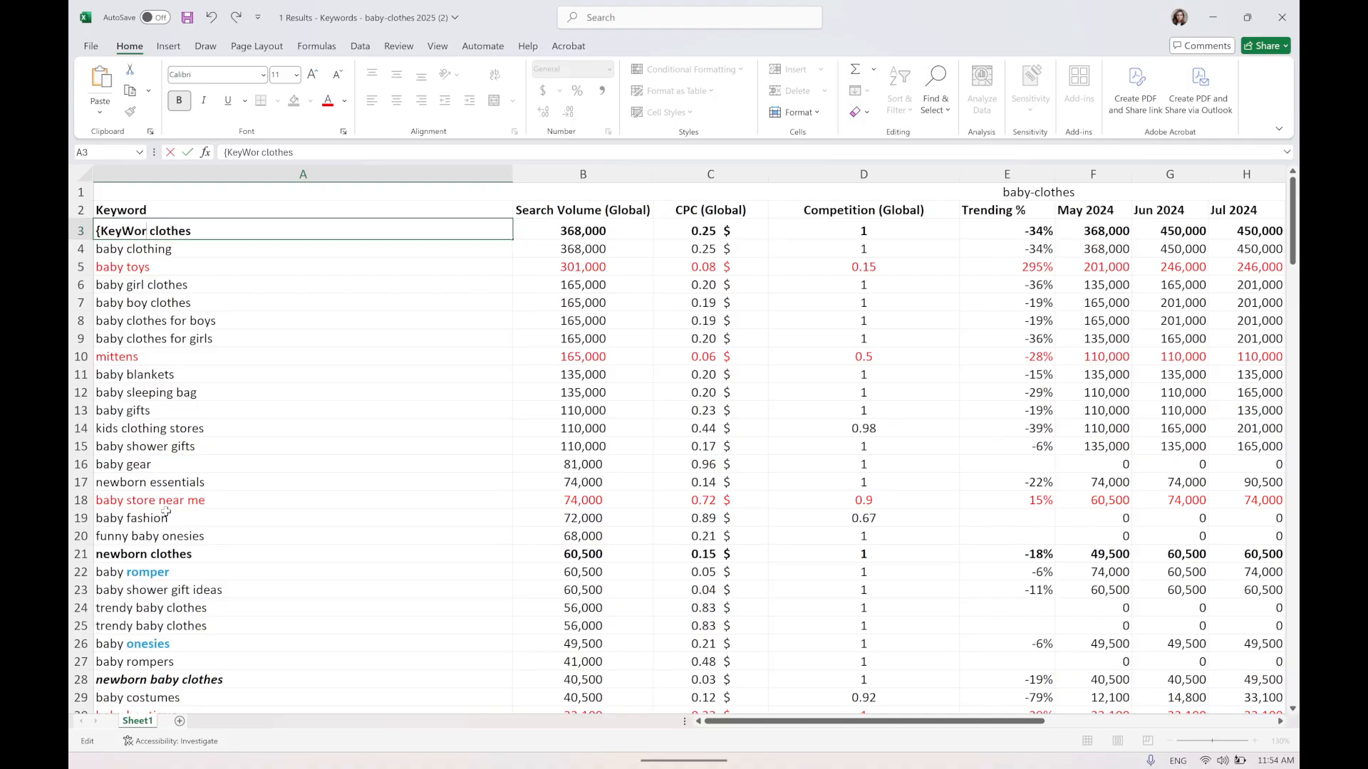
text(:baby})
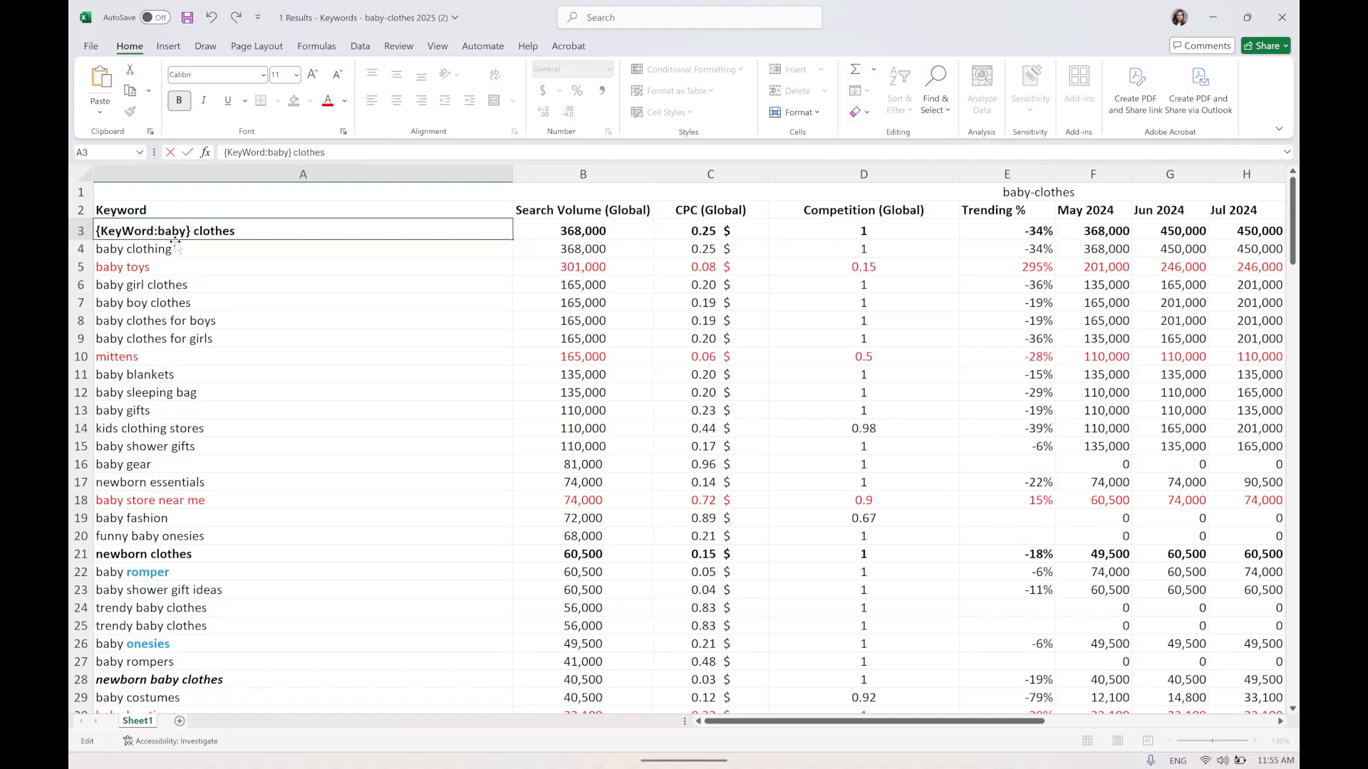
scroll(224, 402, down, 2)
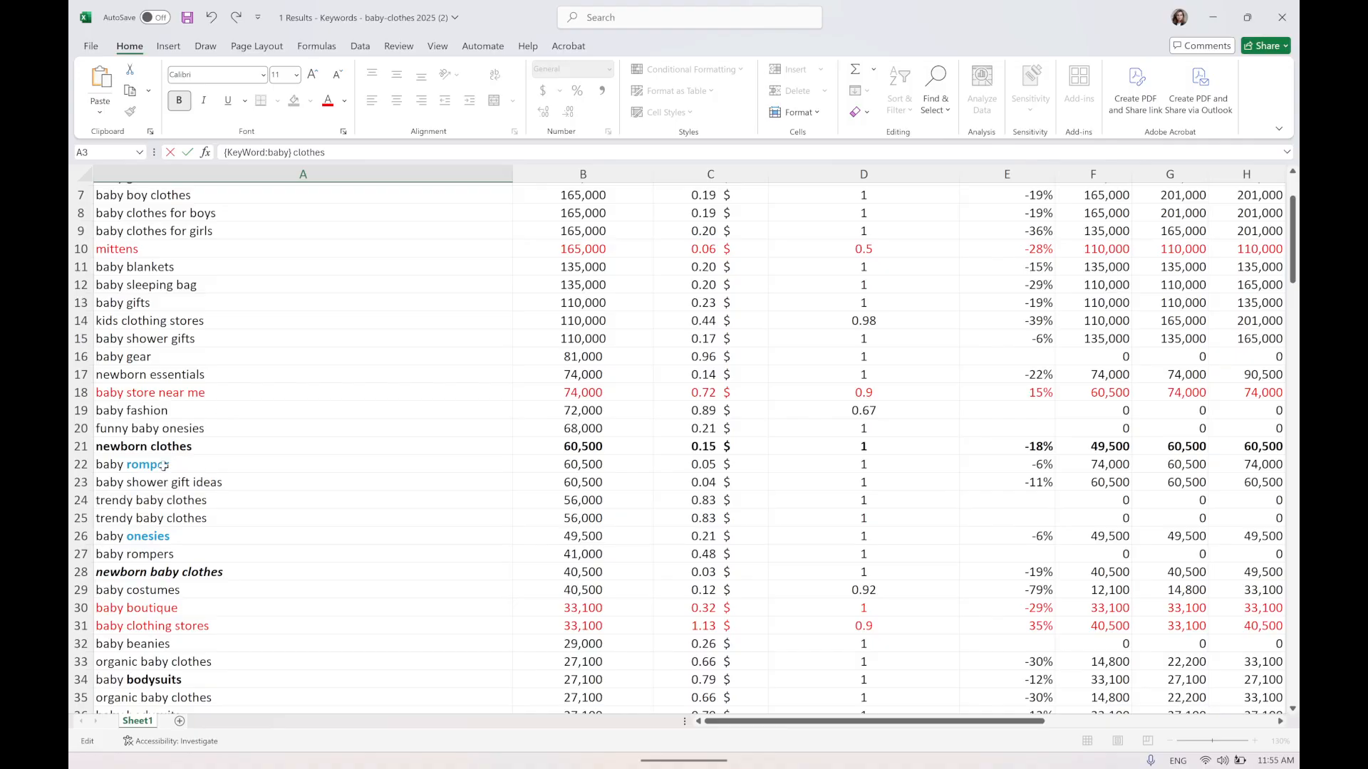
click(117, 448)
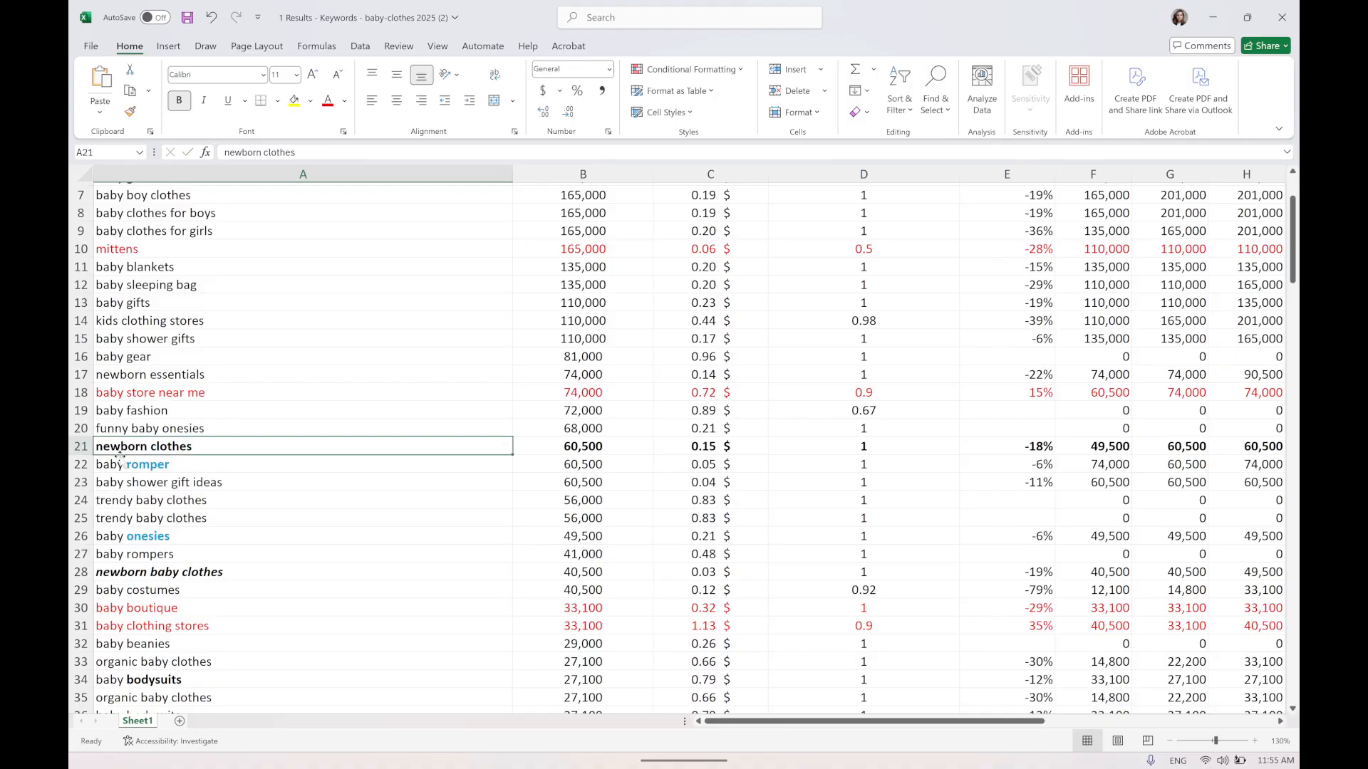
Examine the newborn clothes row, highlighting its keyword, search volume and CPC cells.
click(81, 446)
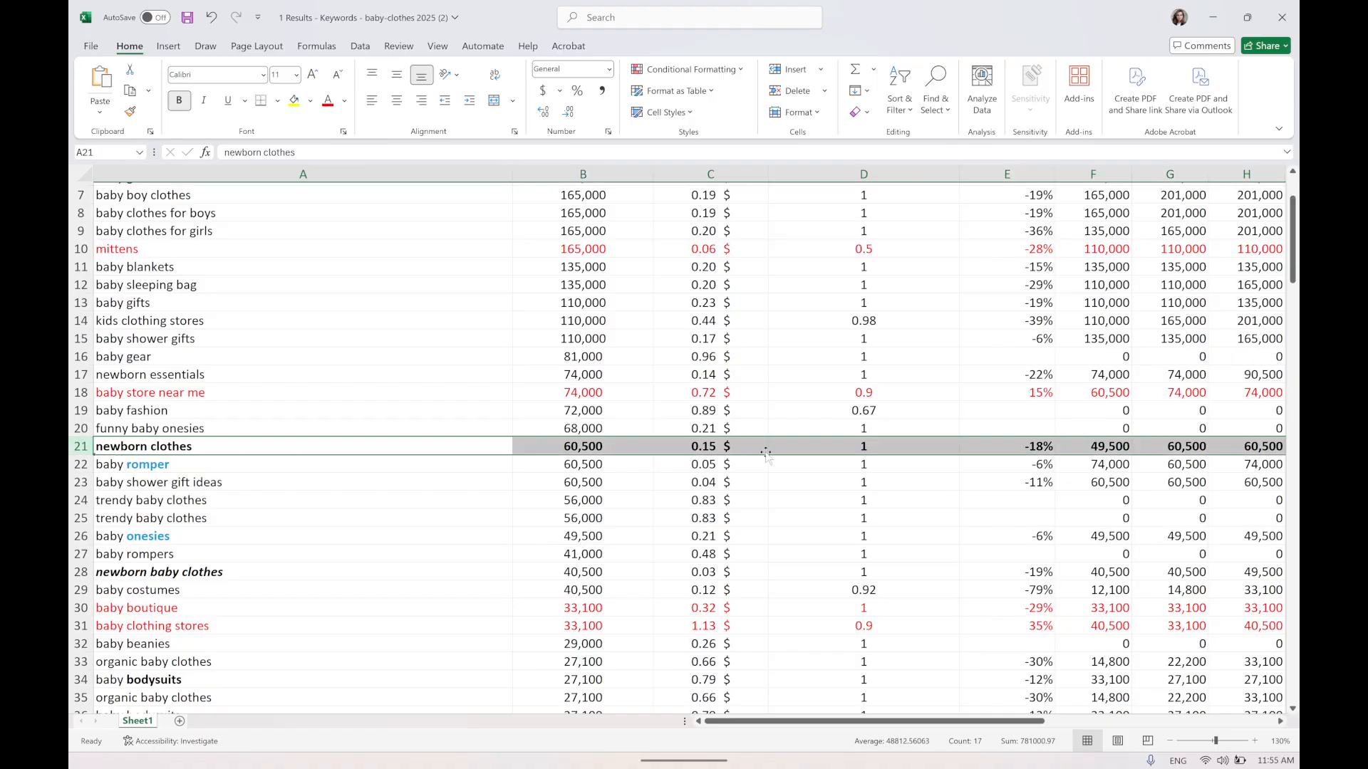
click(722, 449)
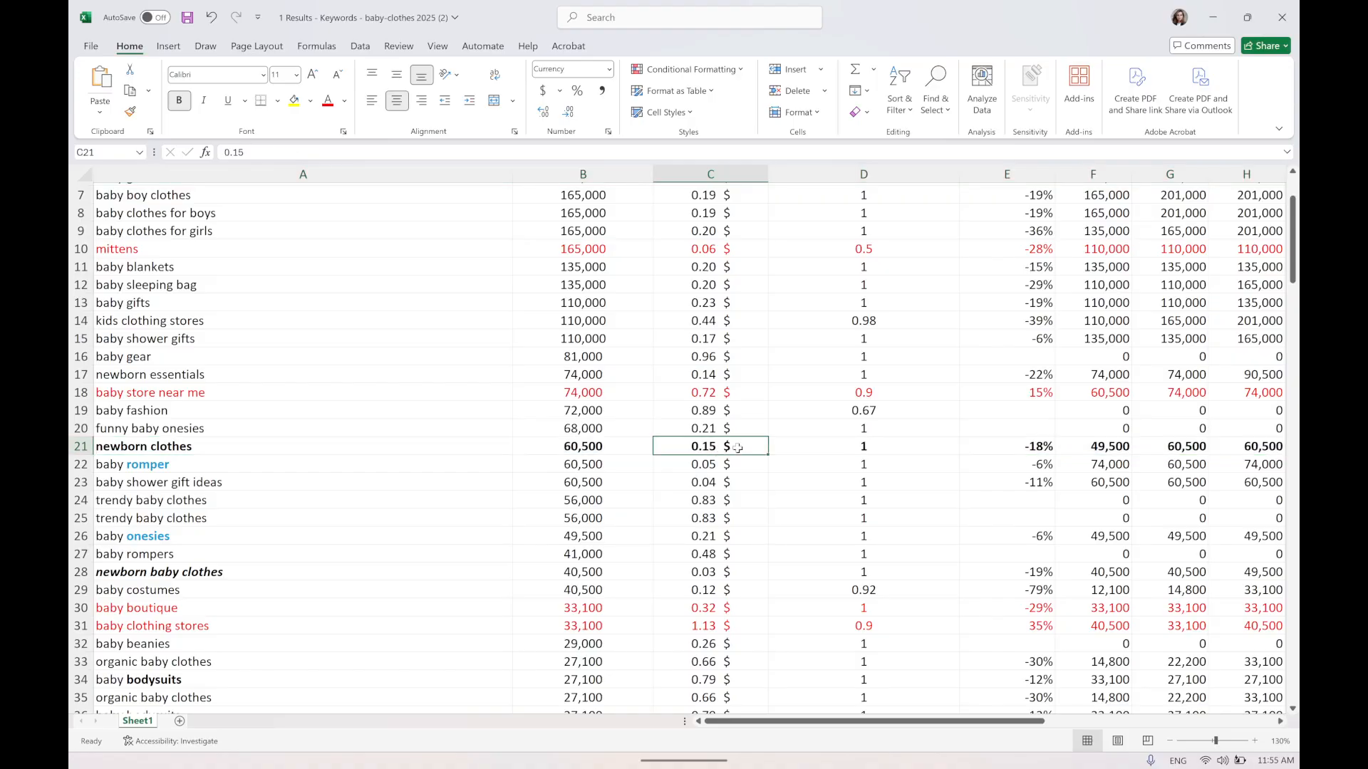
drag(741, 450, 203, 448)
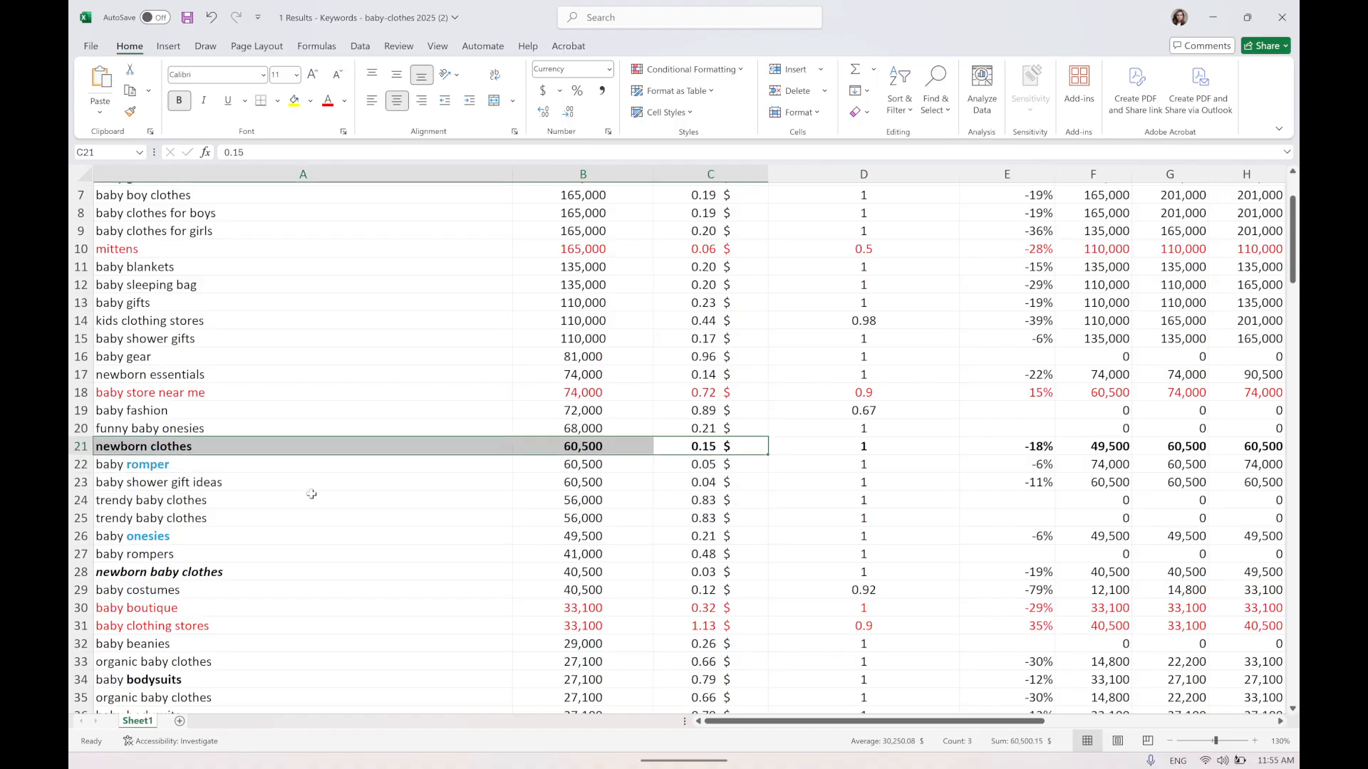
click(164, 444)
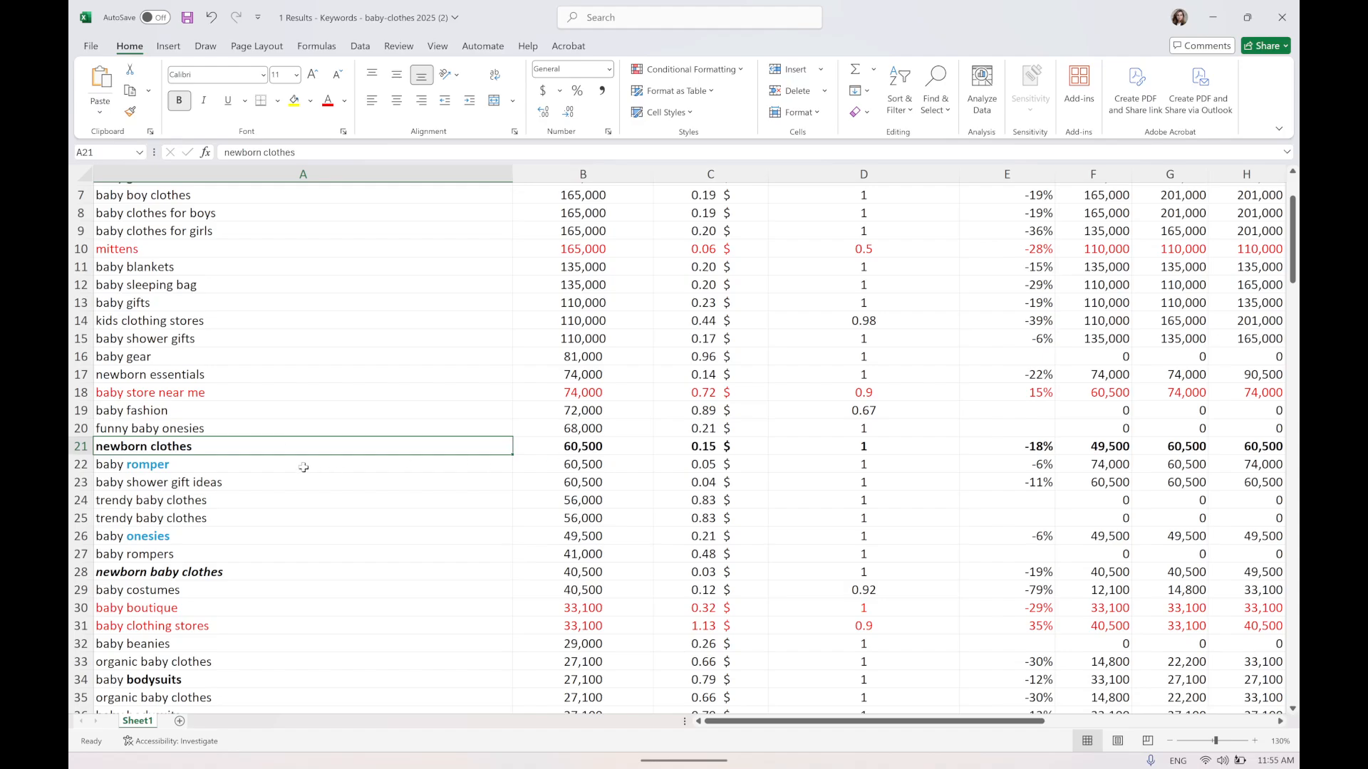
scroll(289, 471, up, 2)
scroll(257, 519, down, 2)
Select the baby romper row and inspect its search volume and CPC cells.
click(72, 464)
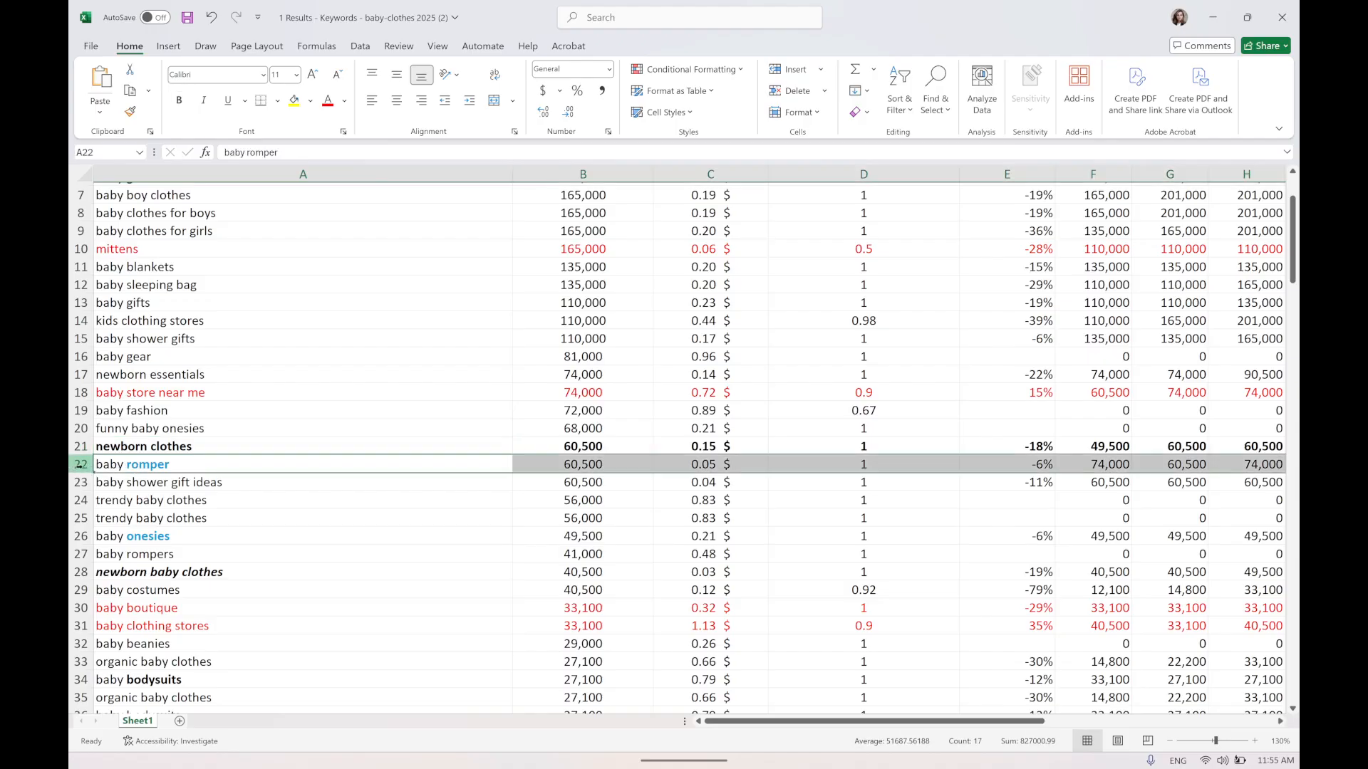
scroll(451, 484, down, 1)
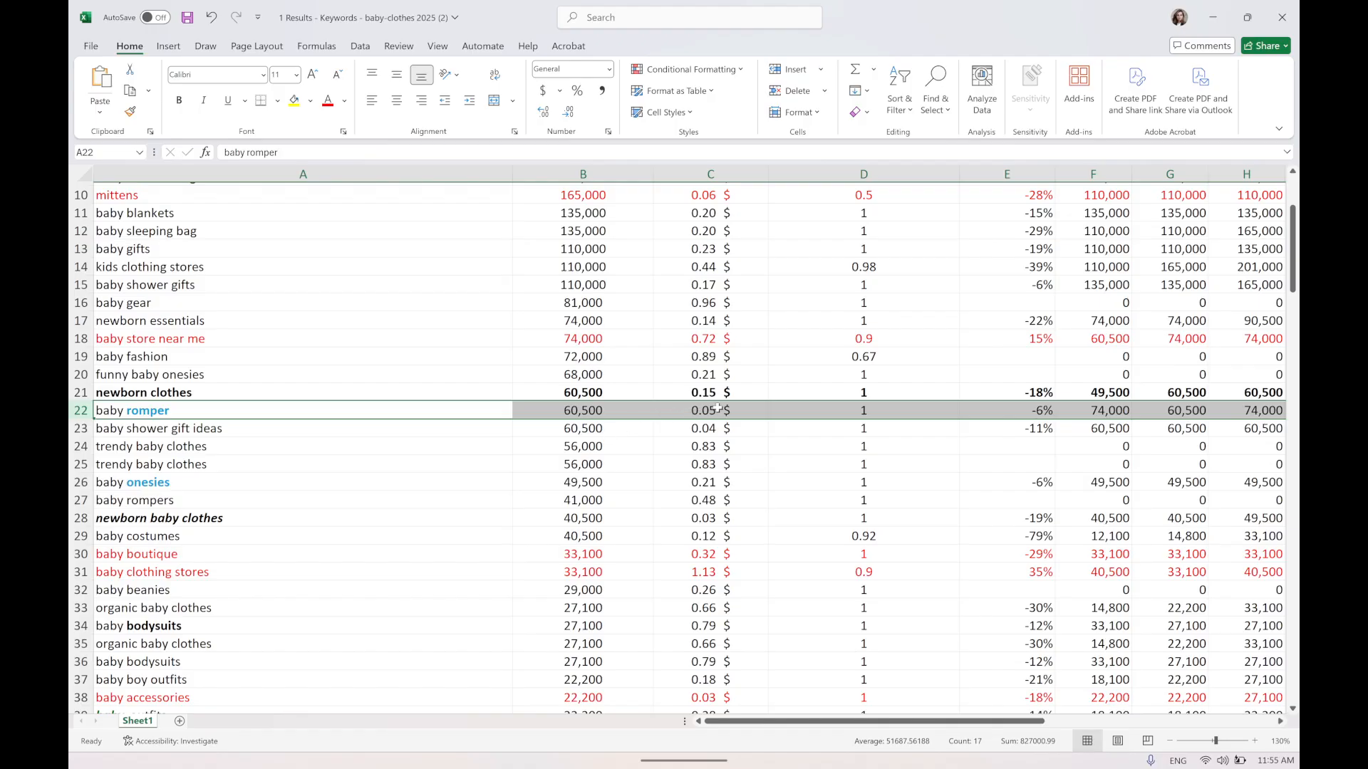
drag(718, 408, 555, 410)
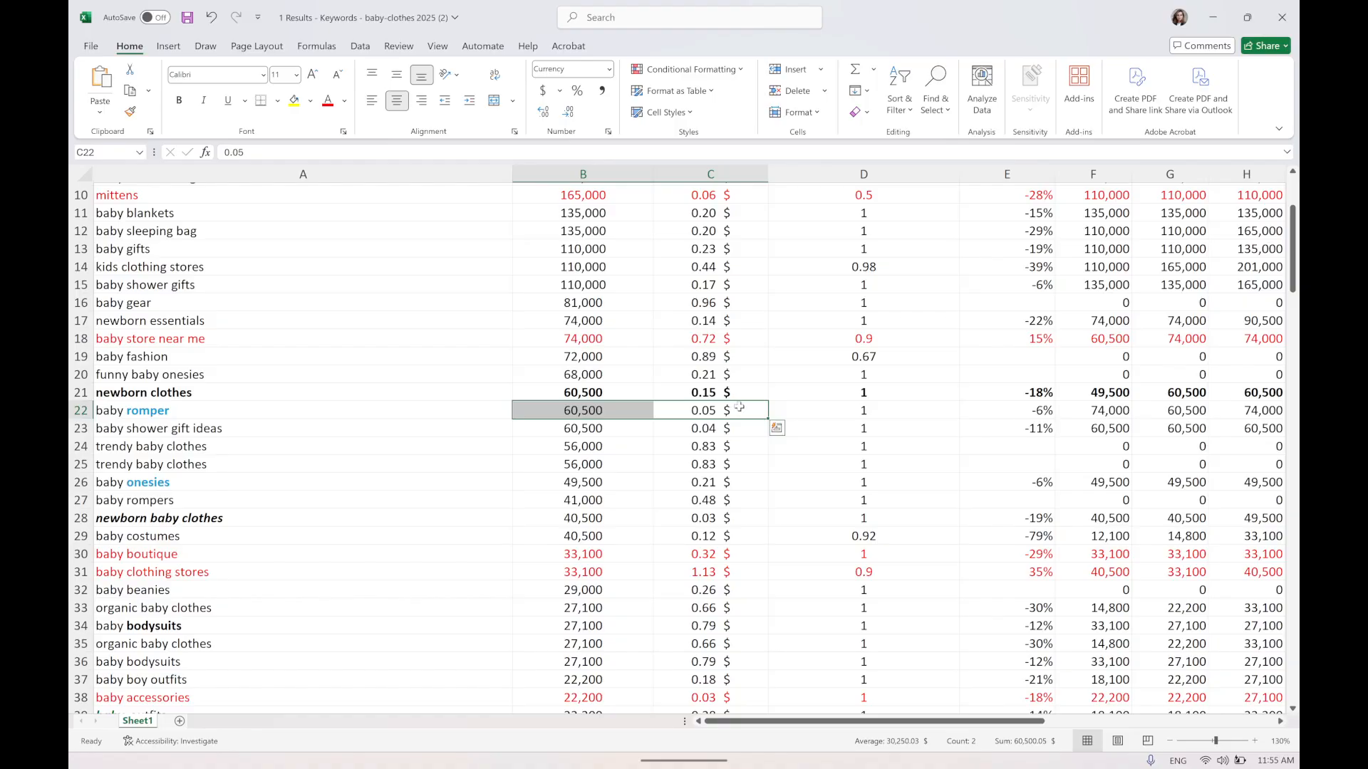
drag(739, 409, 600, 412)
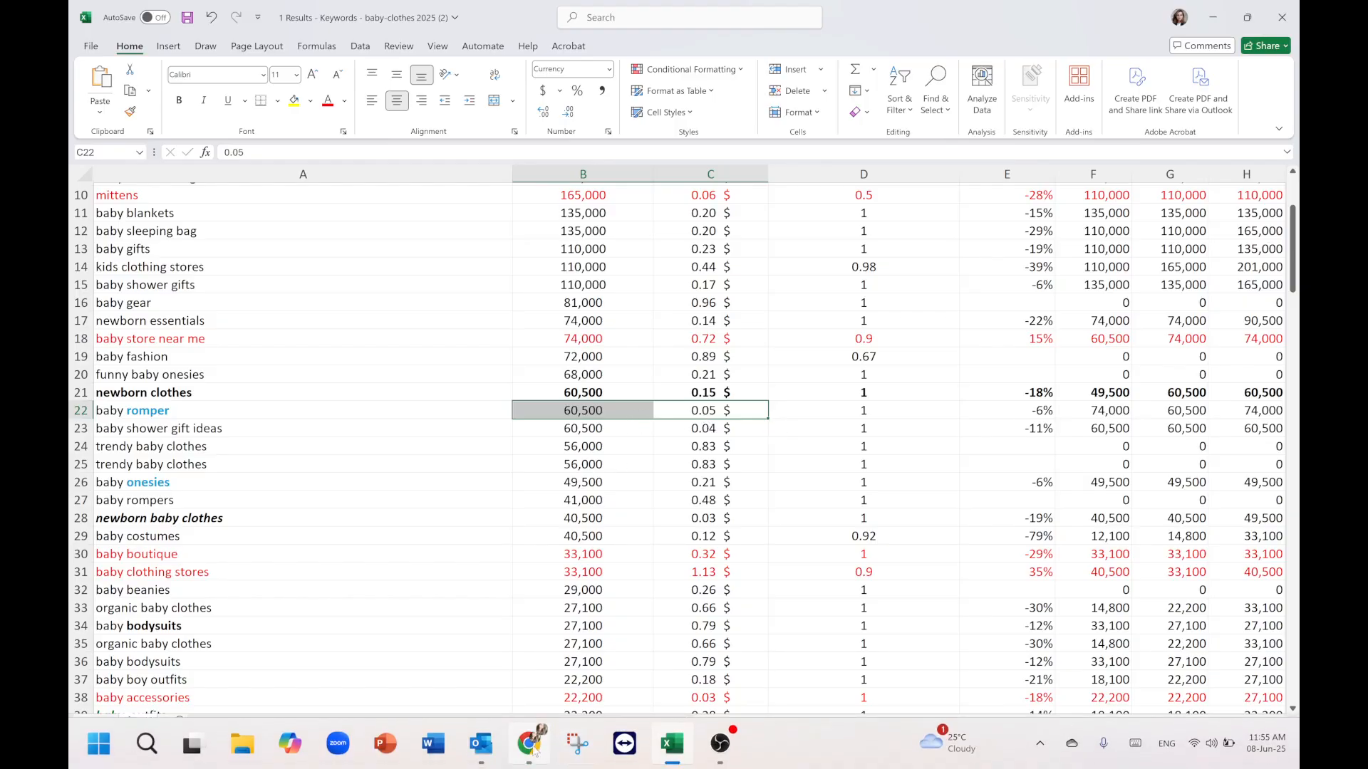
Copy the baby romper keyword text from its cell and switch to the browser.
mouse_move(538, 734)
double_click(292, 412)
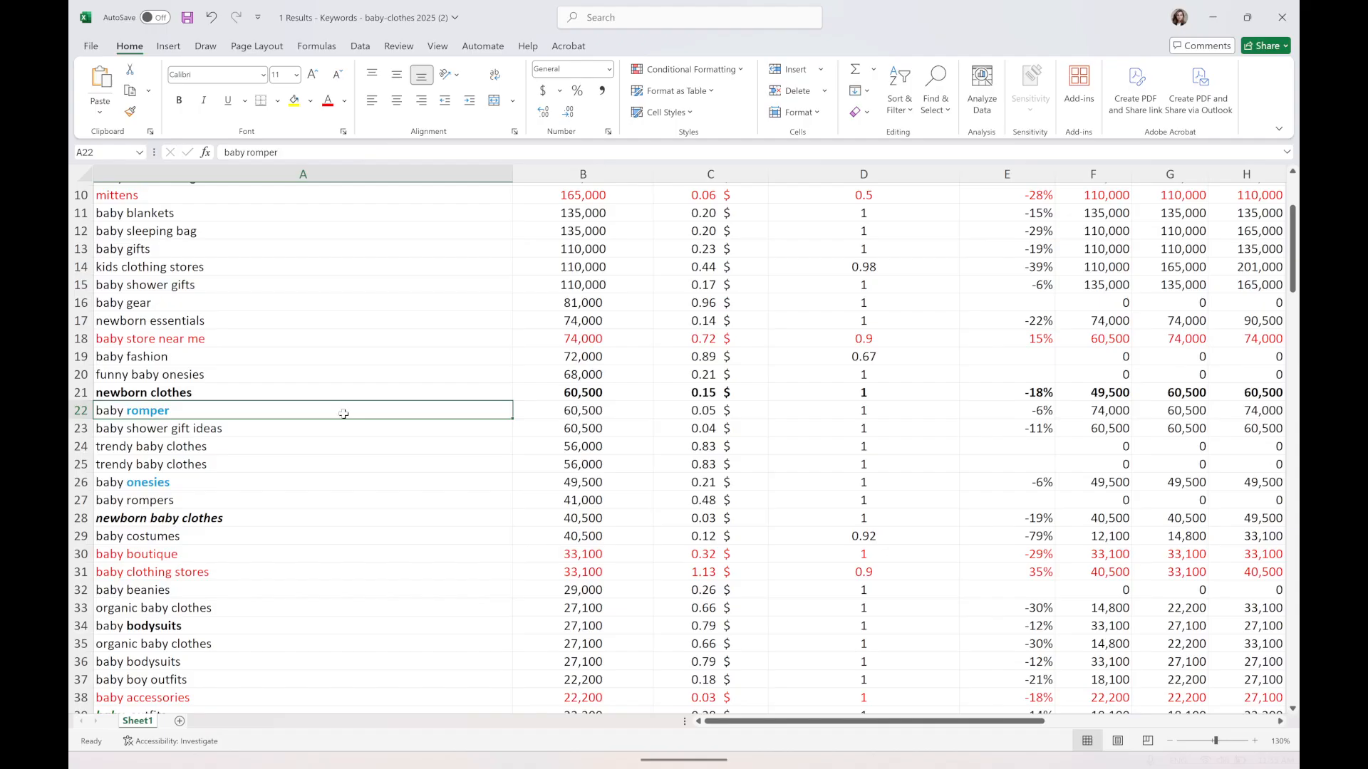
drag(292, 411, 80, 410)
key(ctrl+c)
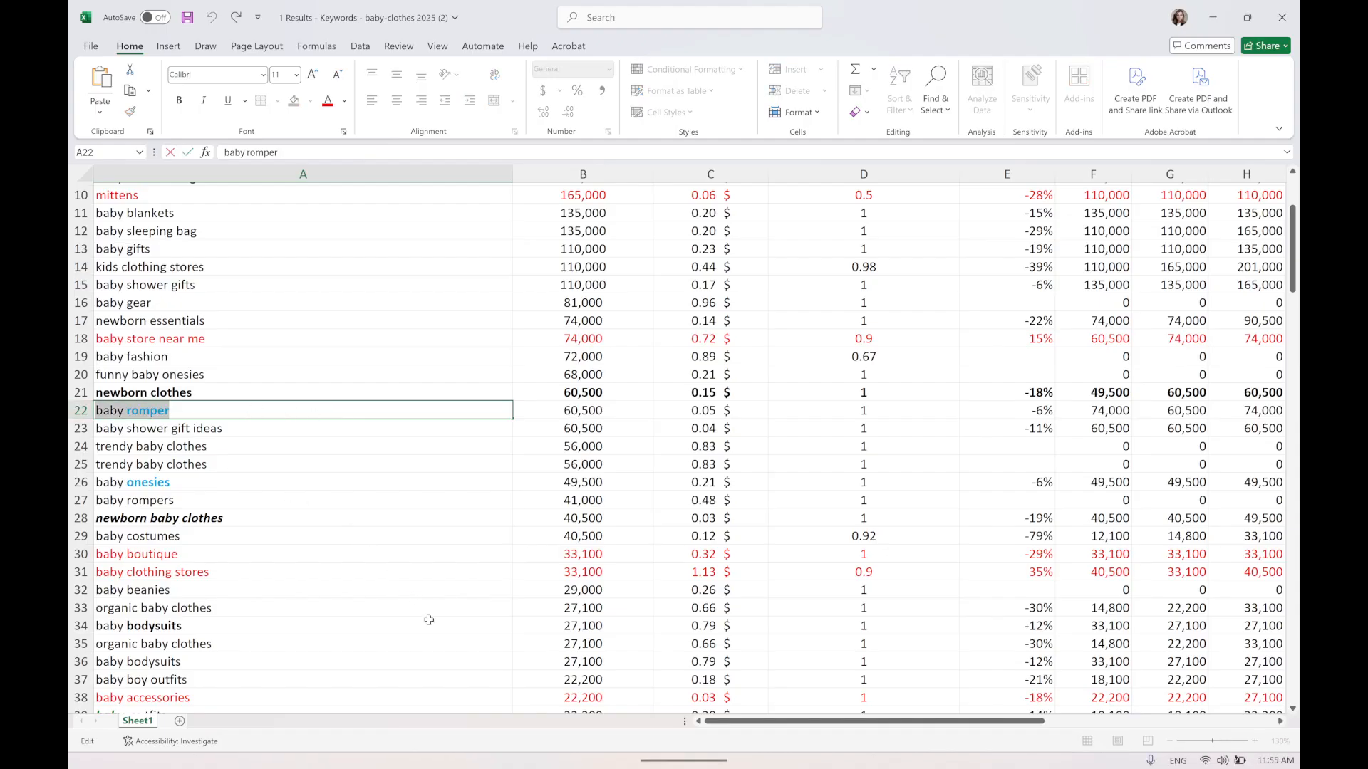
click(536, 737)
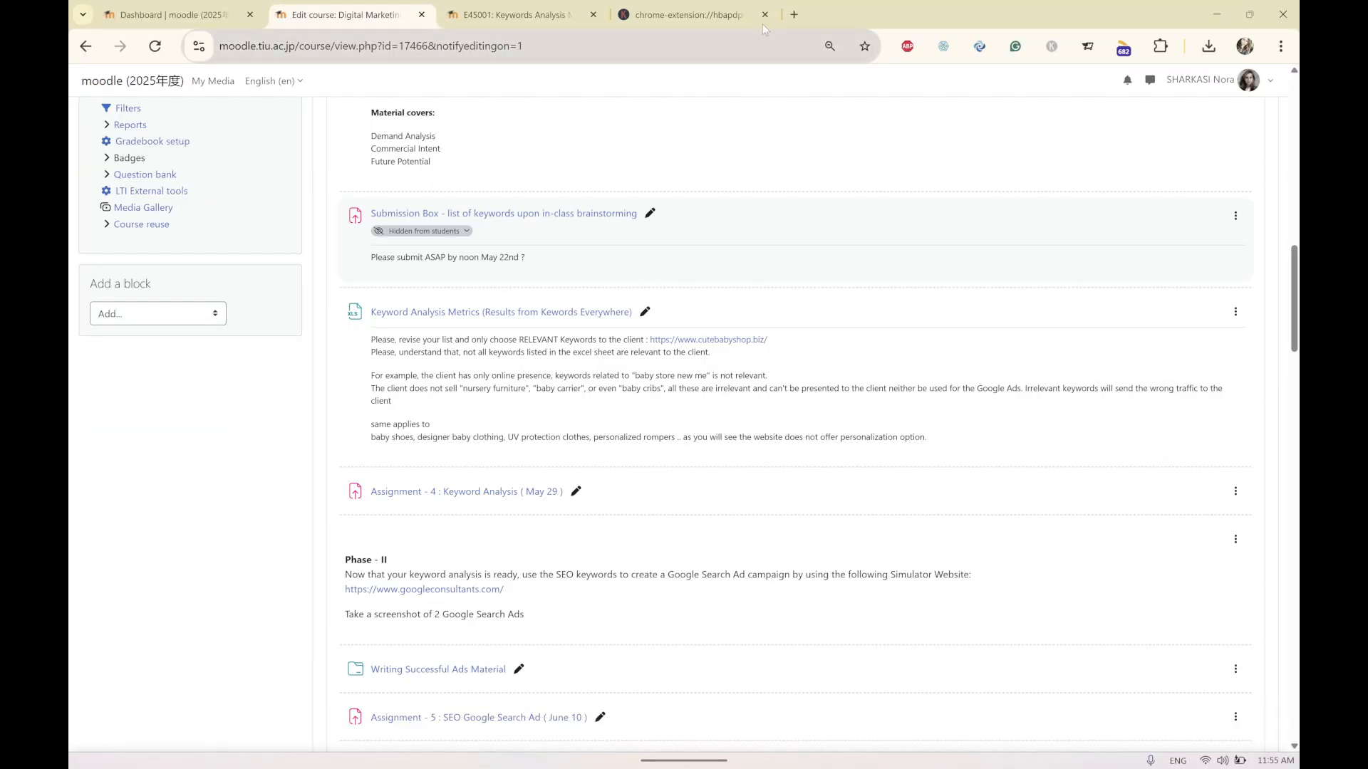
In the Keywords Everywhere Bulk Keywords Data Tool, paste baby romper and get its metrics.
click(710, 15)
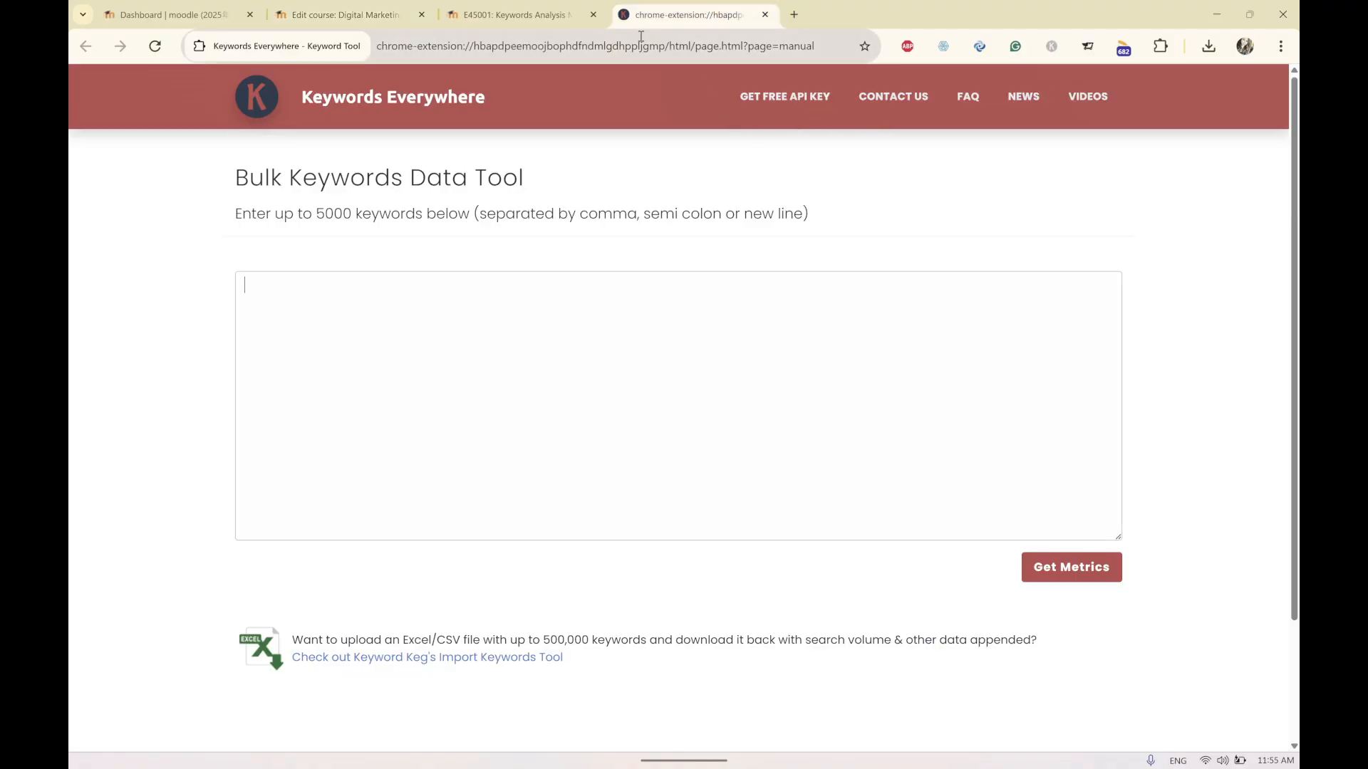
click(1053, 47)
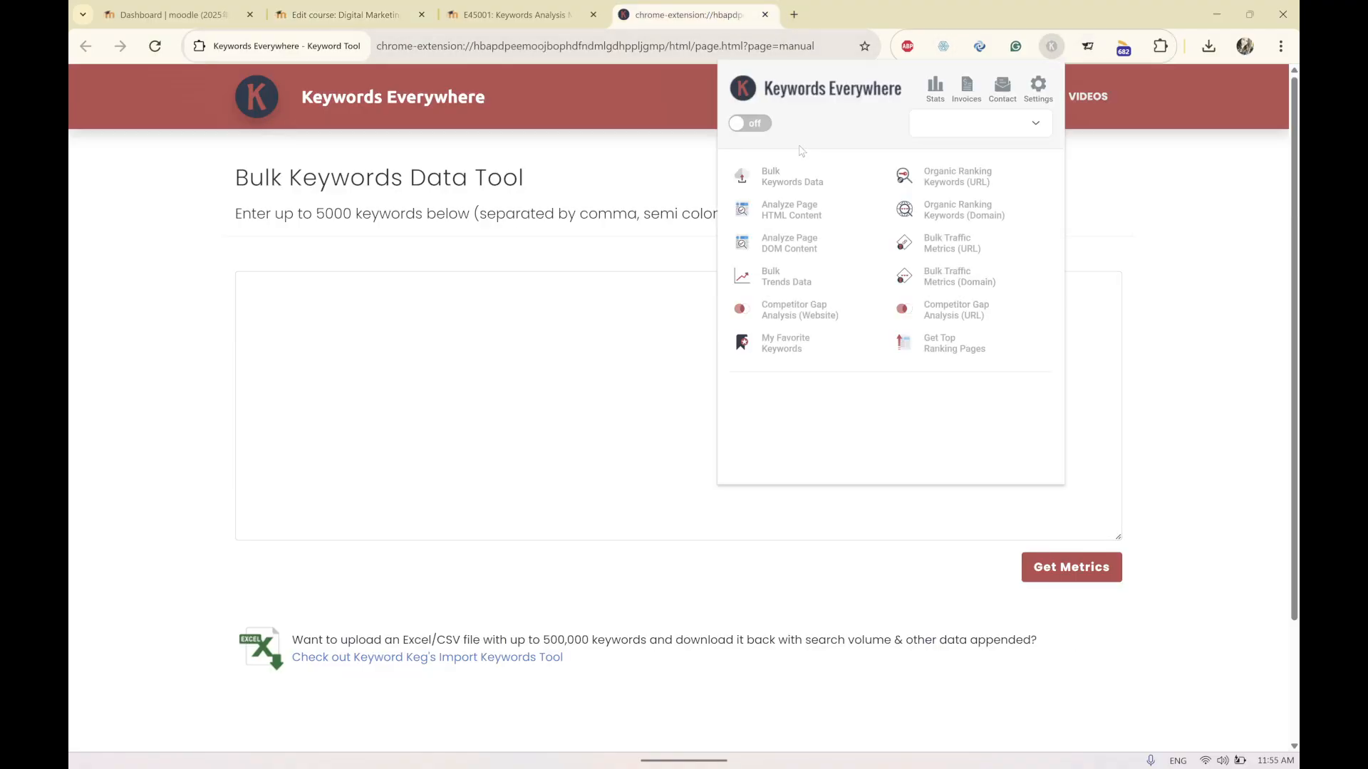
click(470, 303)
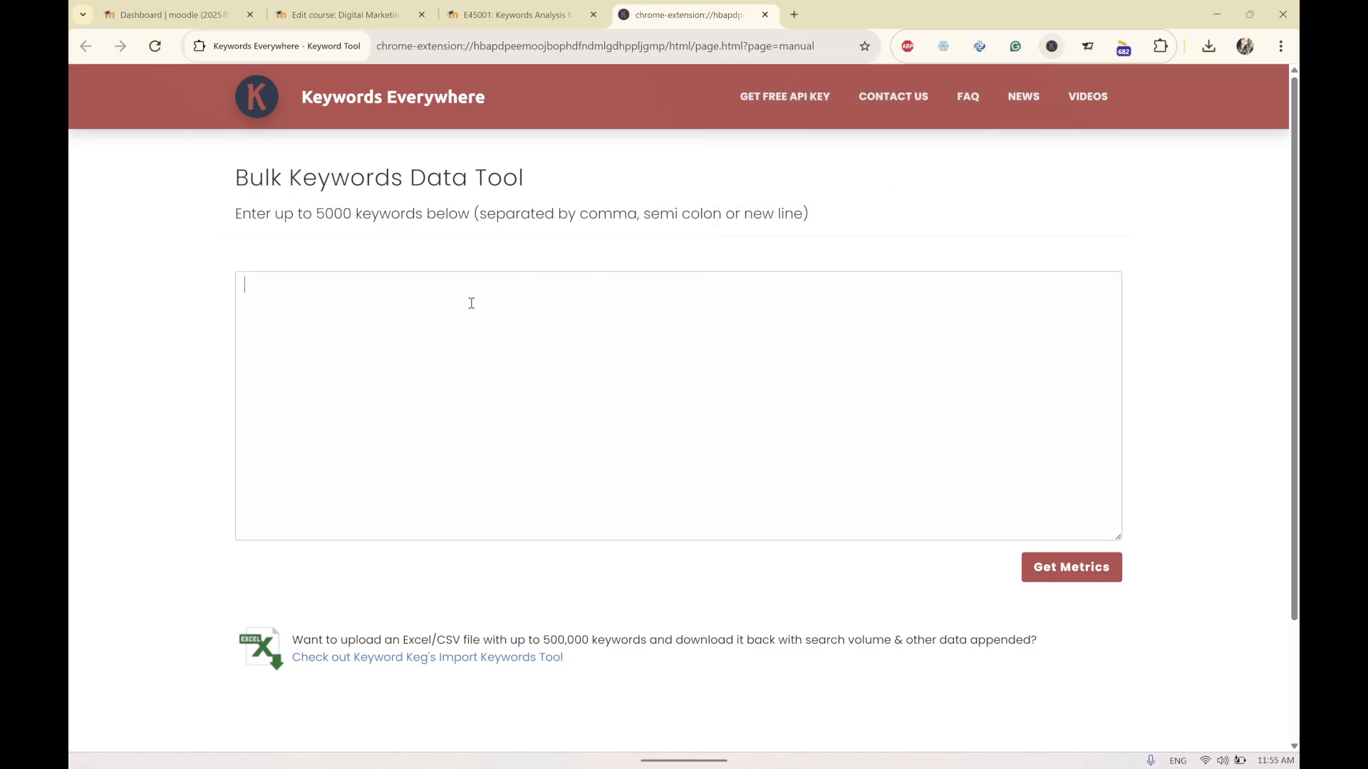
key(ctrl+v)
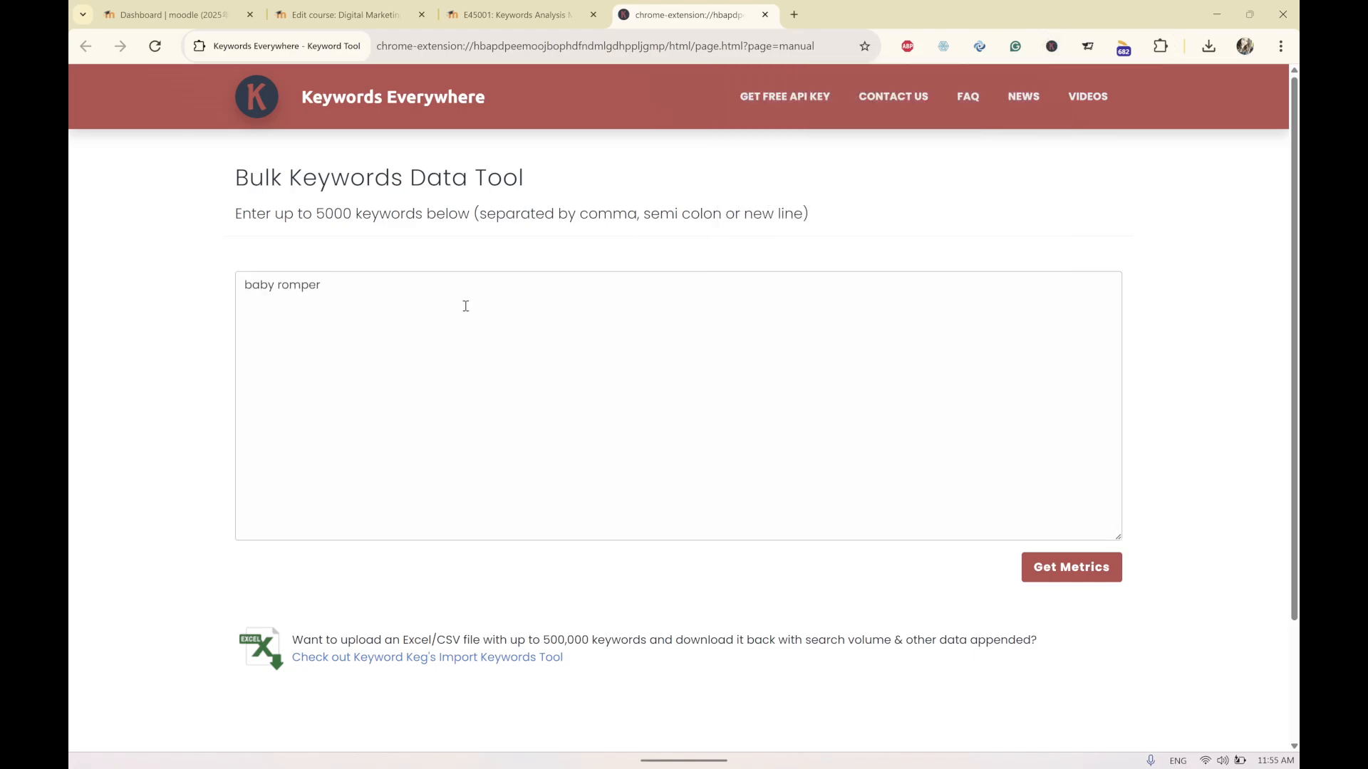
text(baby rompers)
click(1067, 576)
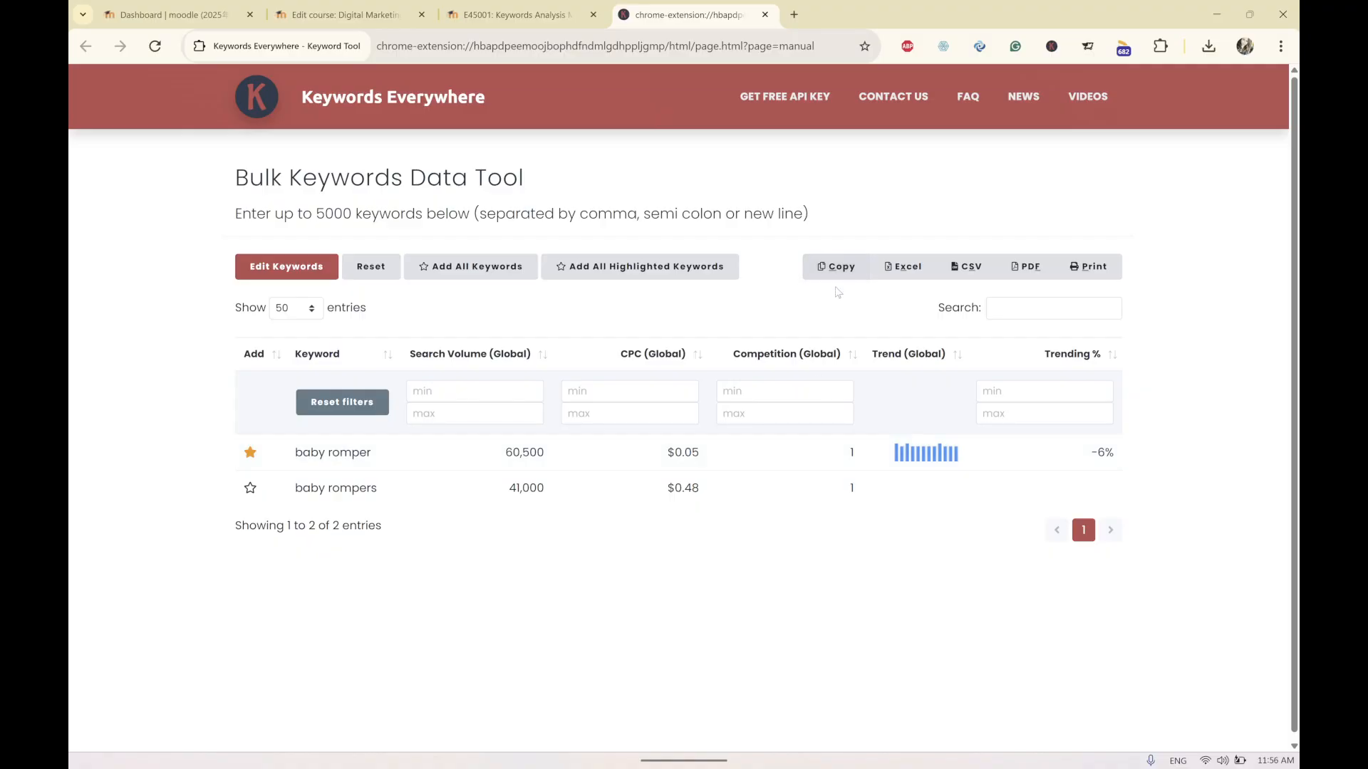
Export the keyword results to Excel, open the downloaded baby-romper workbook and select the baby rompers keyword.
click(886, 270)
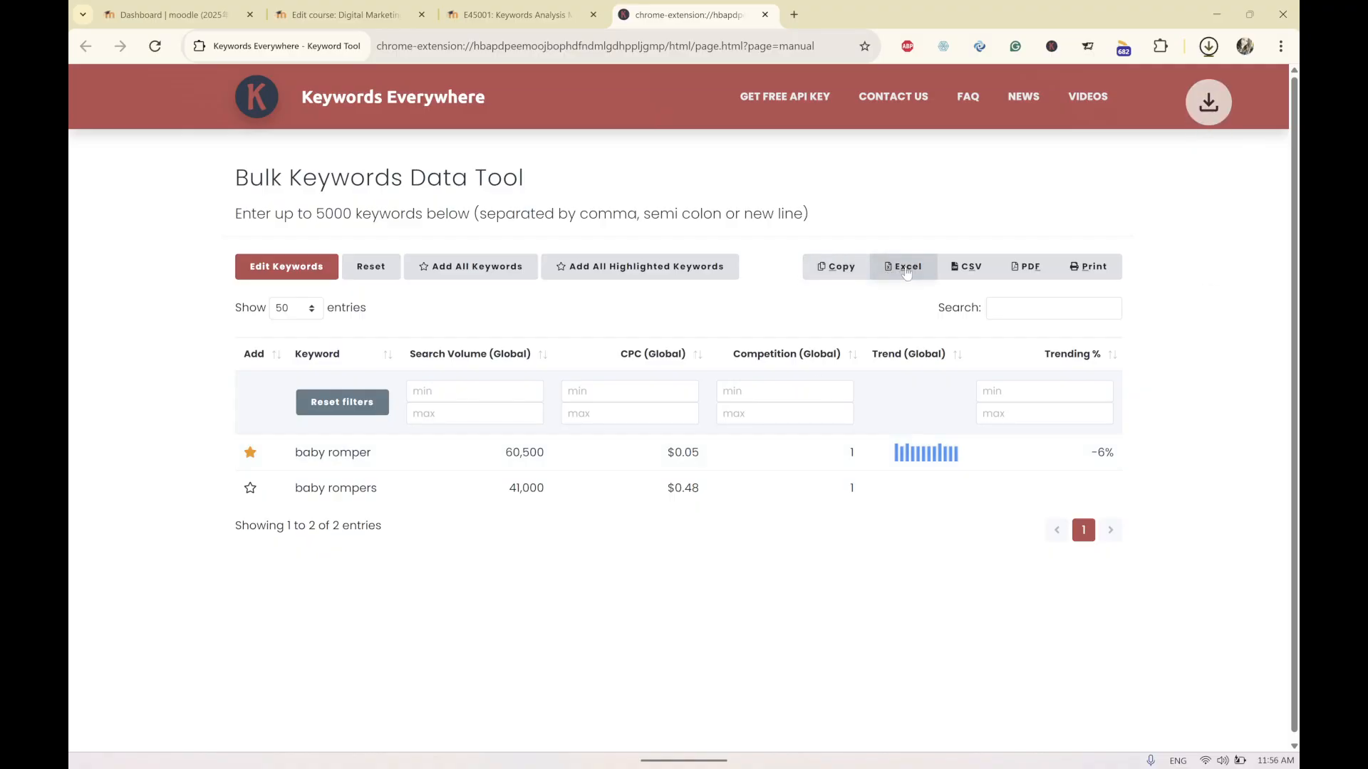
click(1213, 60)
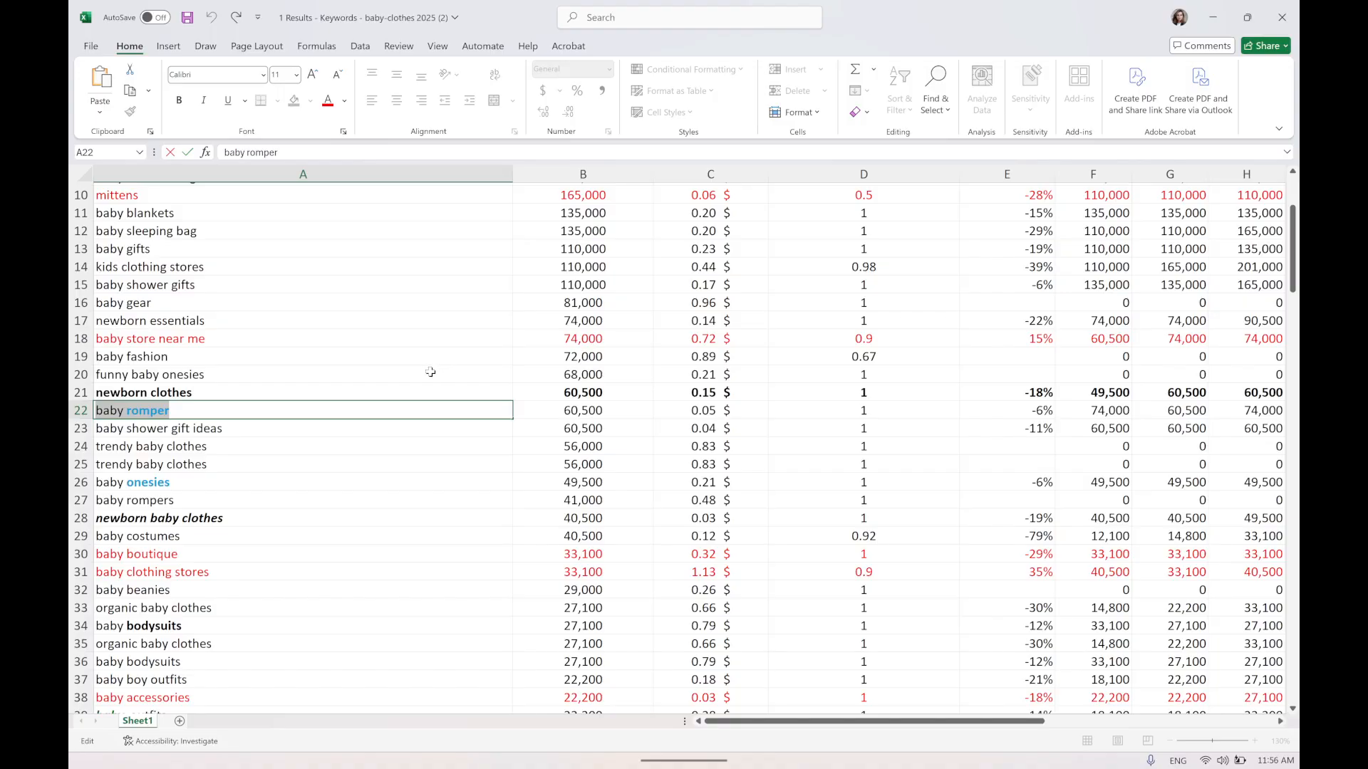
click(250, 436)
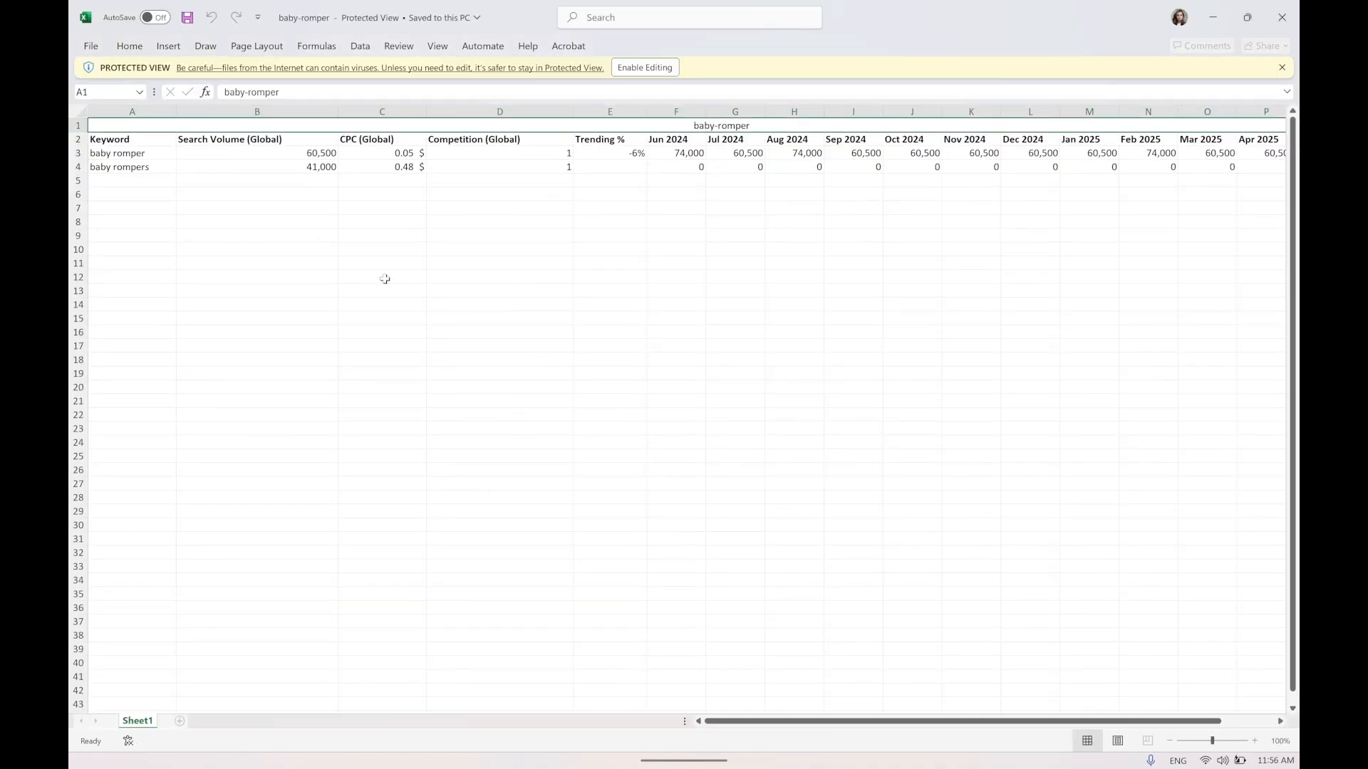
click(116, 170)
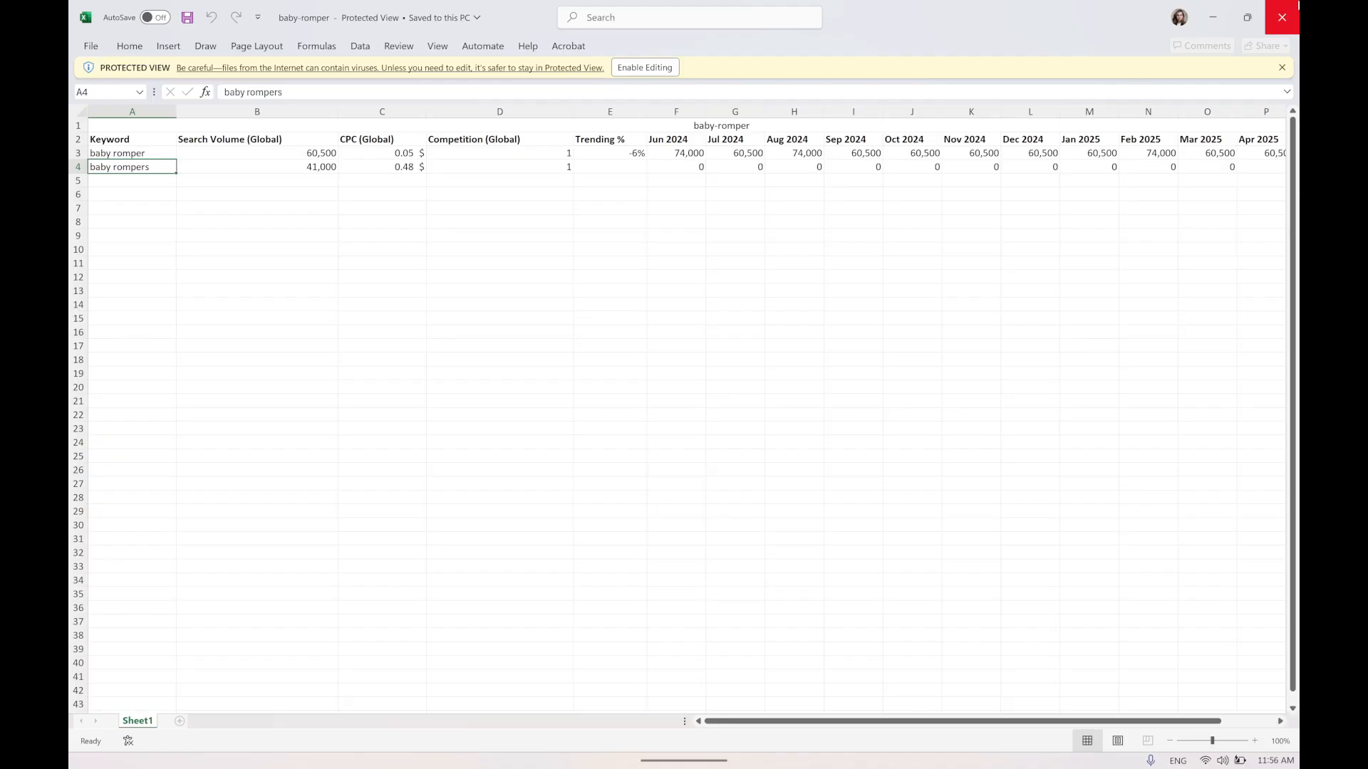
click(1218, 14)
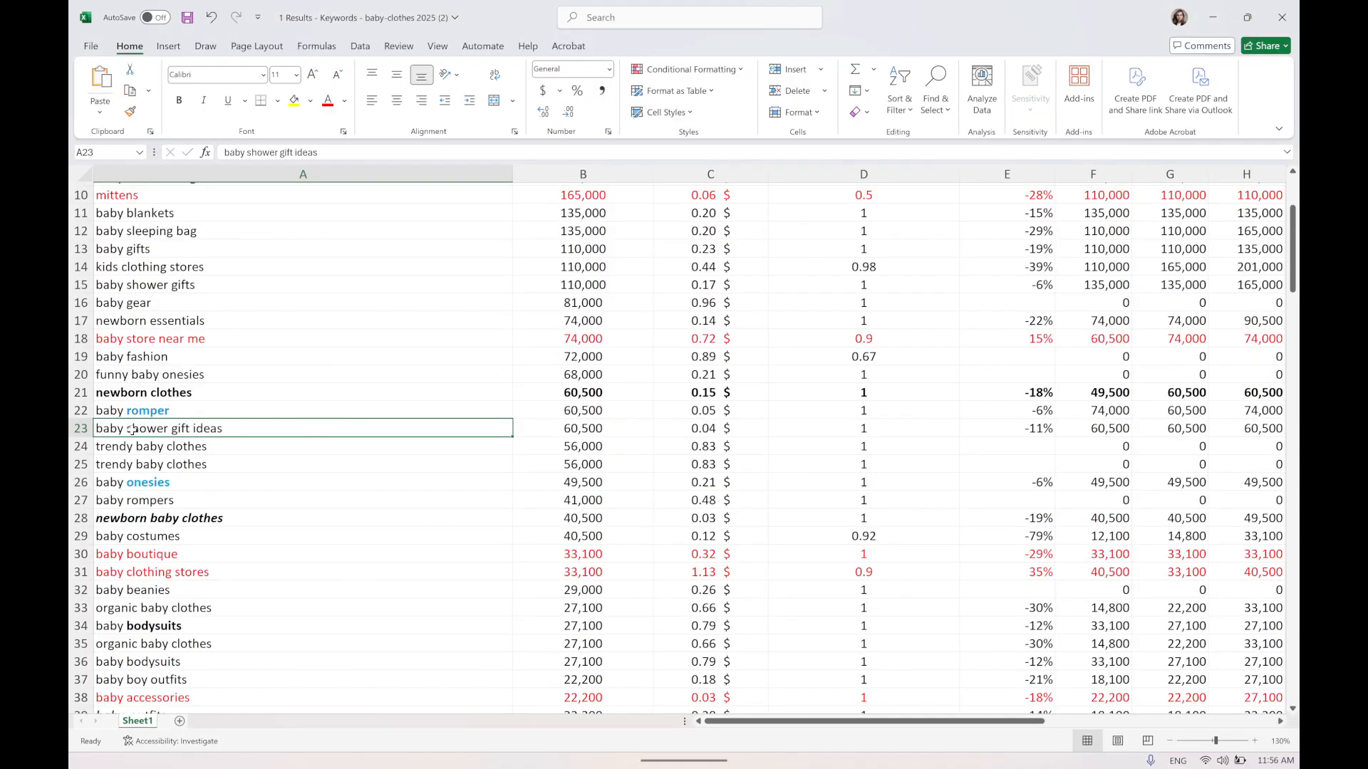
Insert a blank row 23 above baby shower gift ideas in the keywords sheet.
click(74, 428)
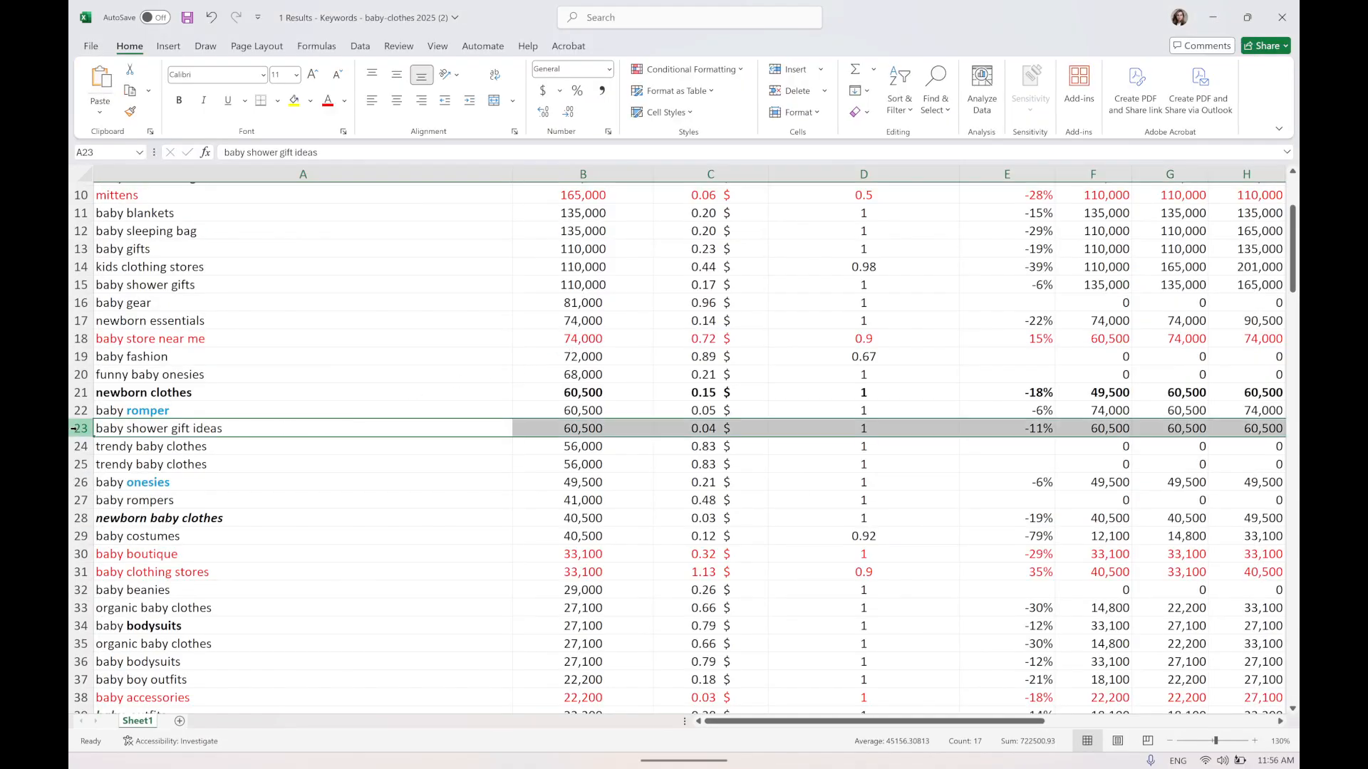
right_click(213, 427)
click(293, 570)
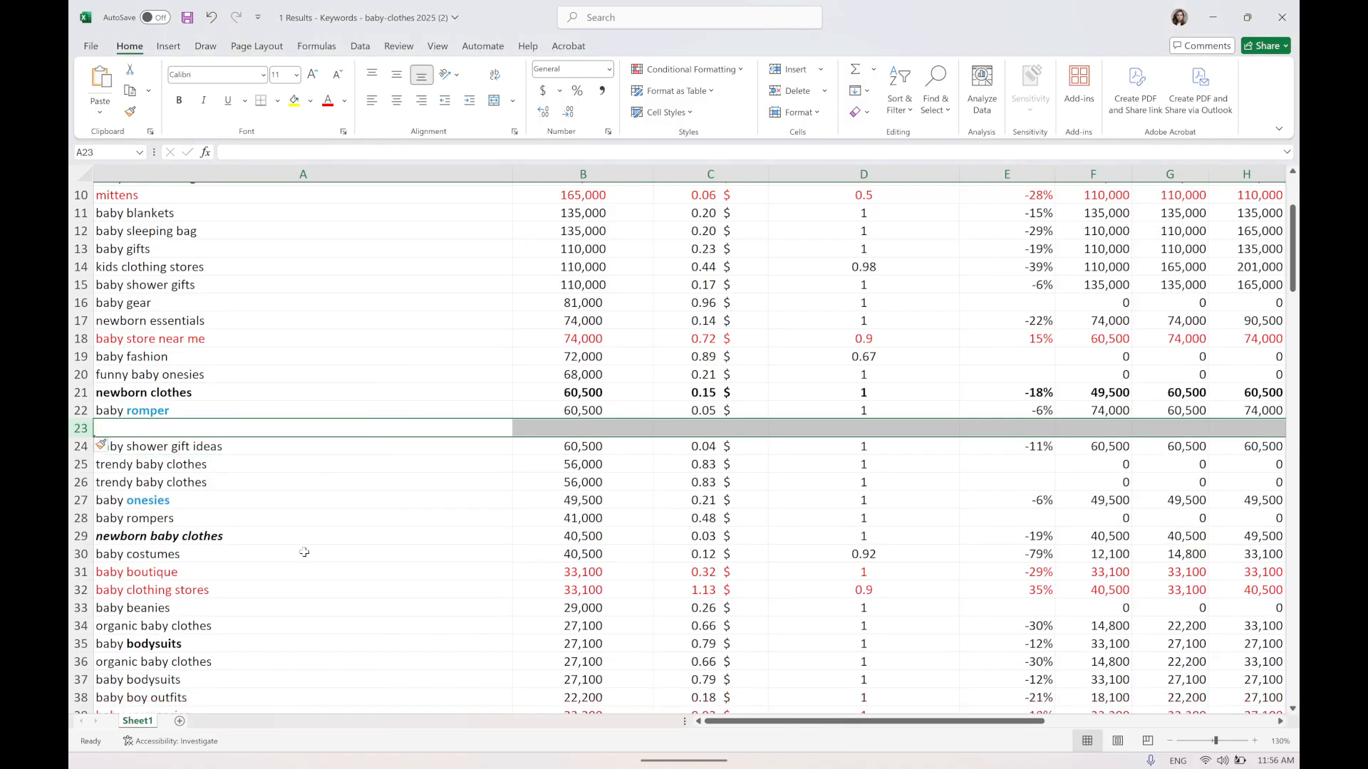
Switch to the baby-romper workbook and copy the entire baby rompers row.
click(532, 753)
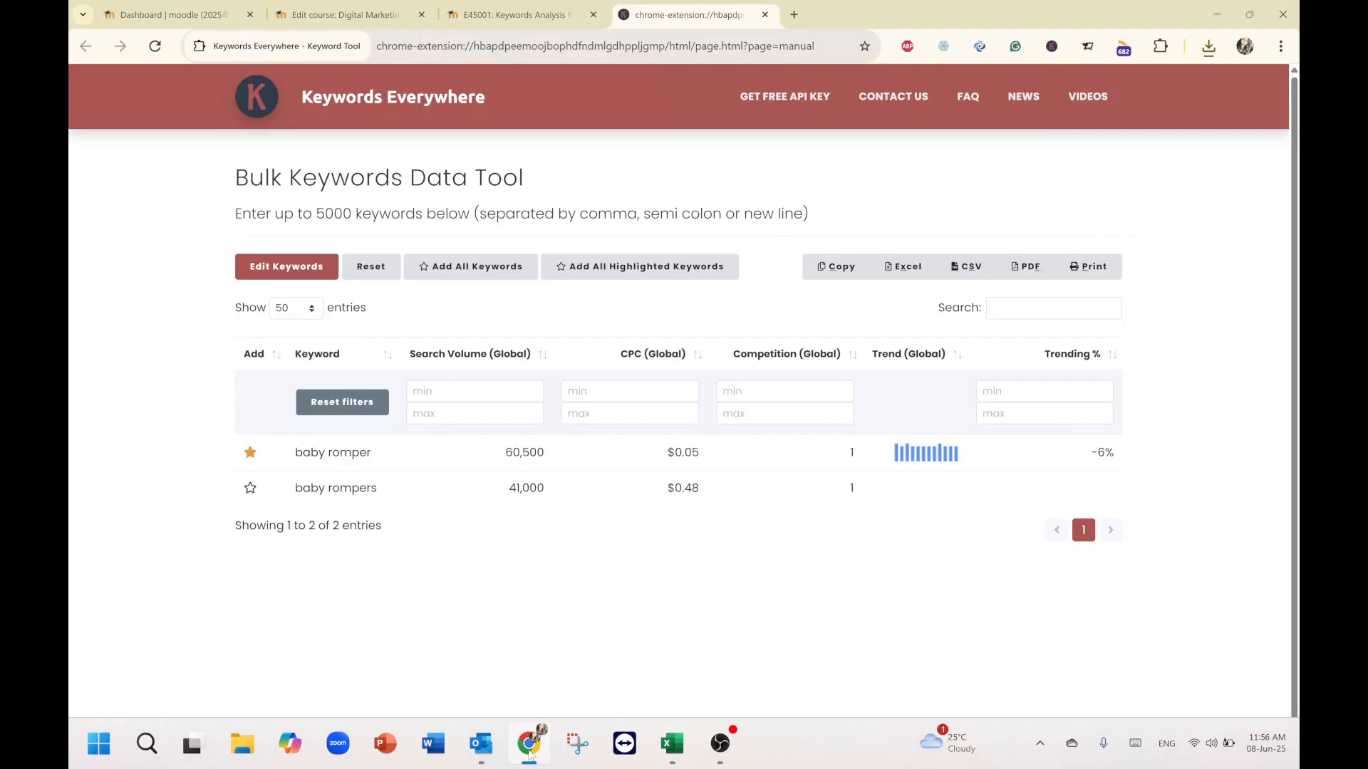
mouse_move(671, 745)
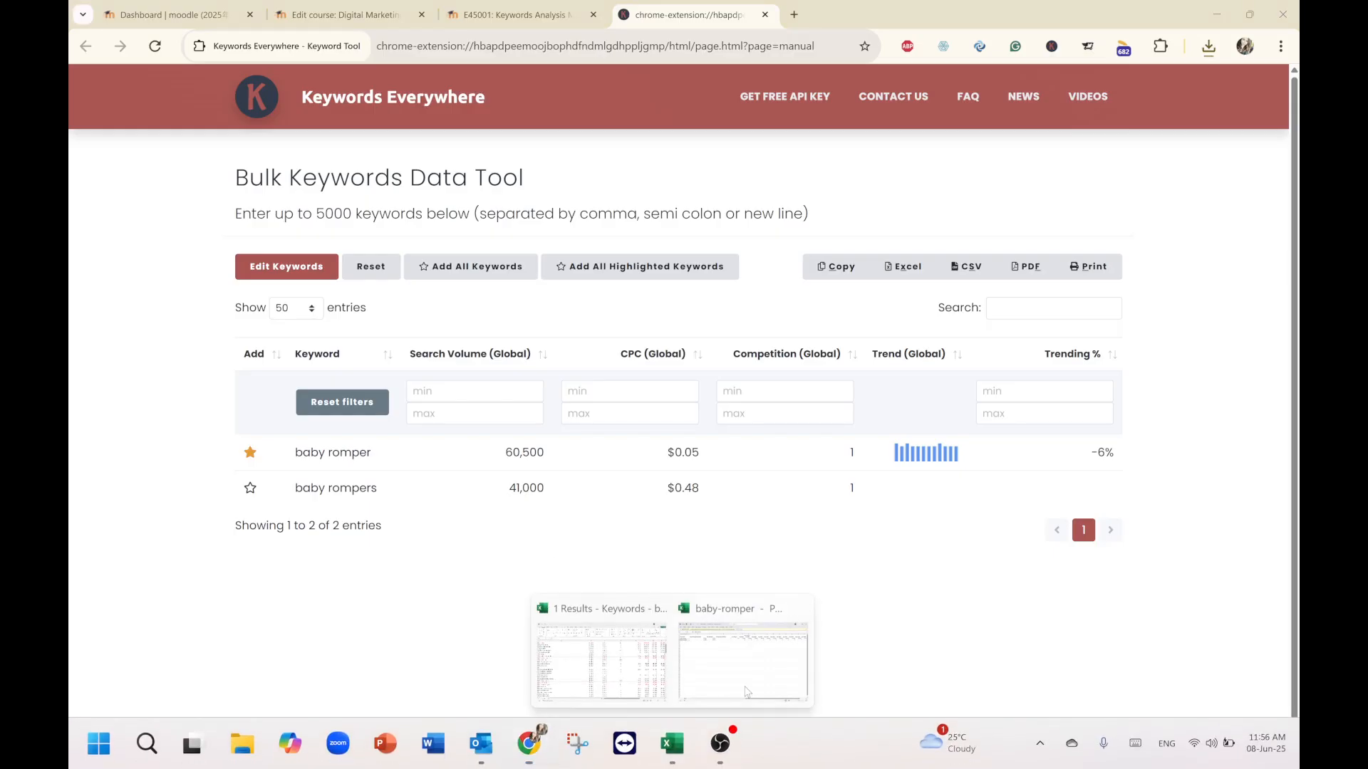
click(746, 691)
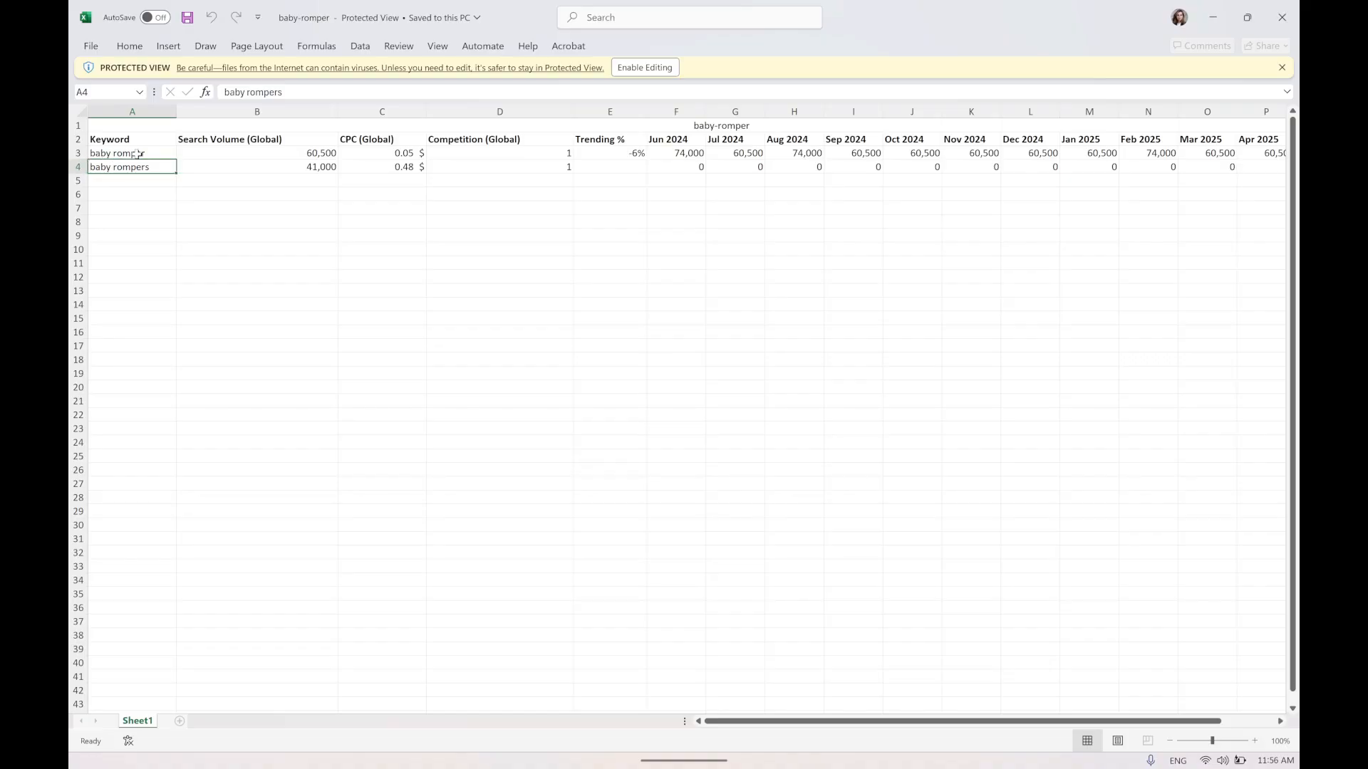
click(81, 167)
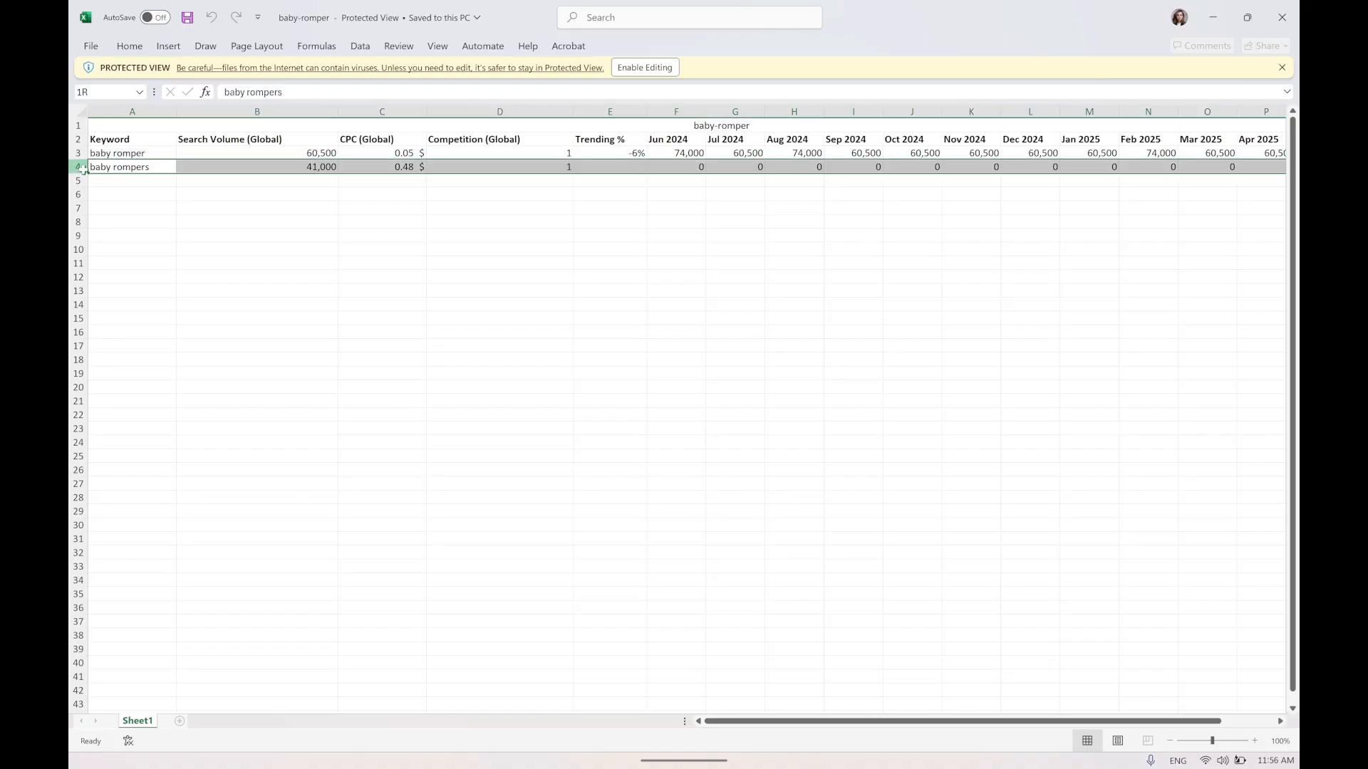
click(1212, 17)
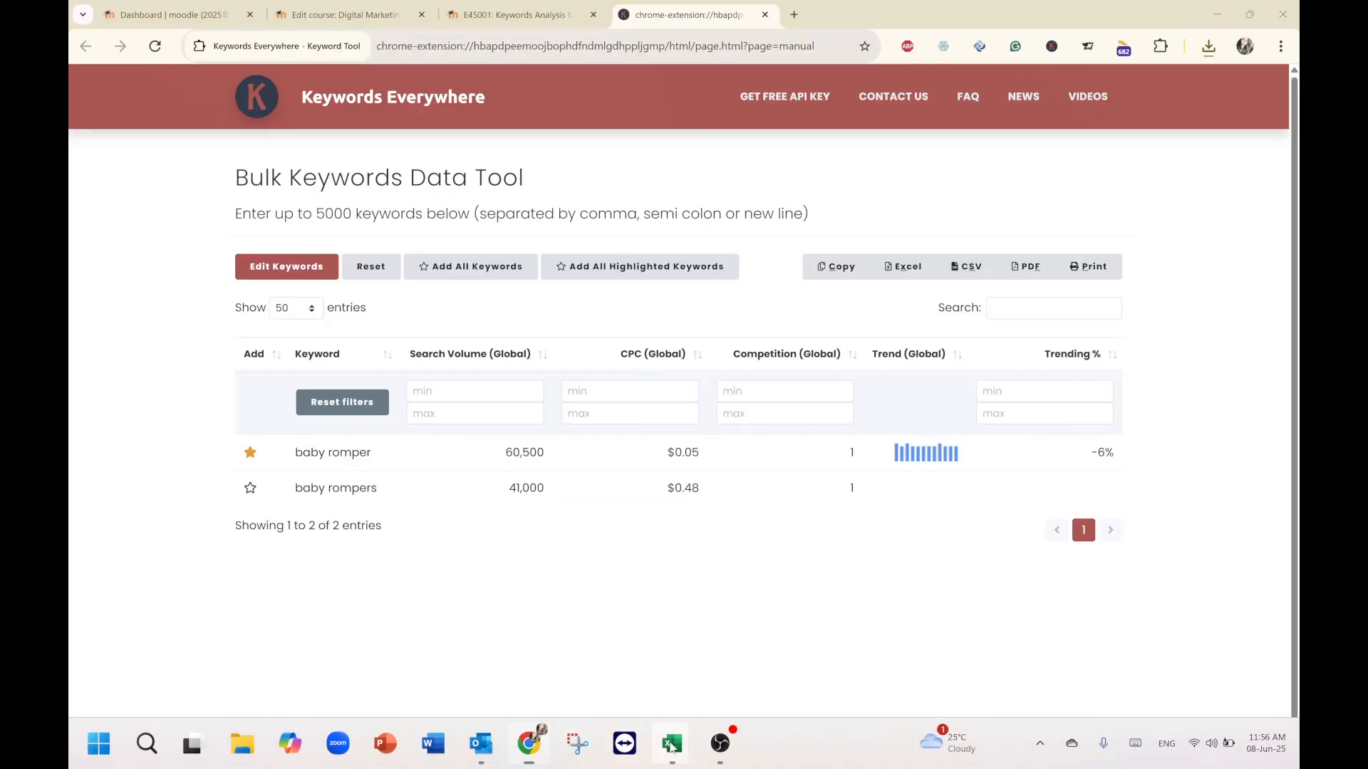
Paste the baby rompers row into the new blank row 23 of the keywords sheet, accepting the size mismatch.
mouse_move(672, 743)
click(601, 661)
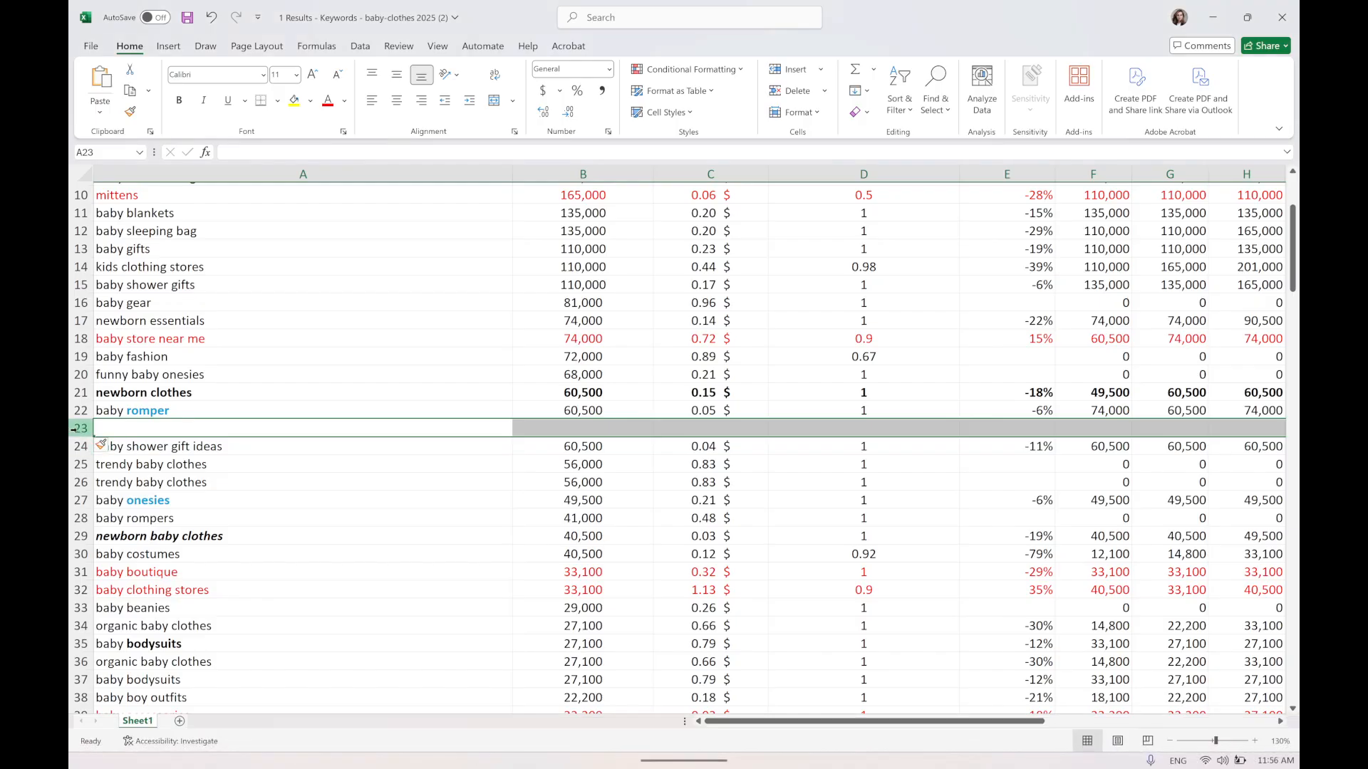
key(ctrl+v)
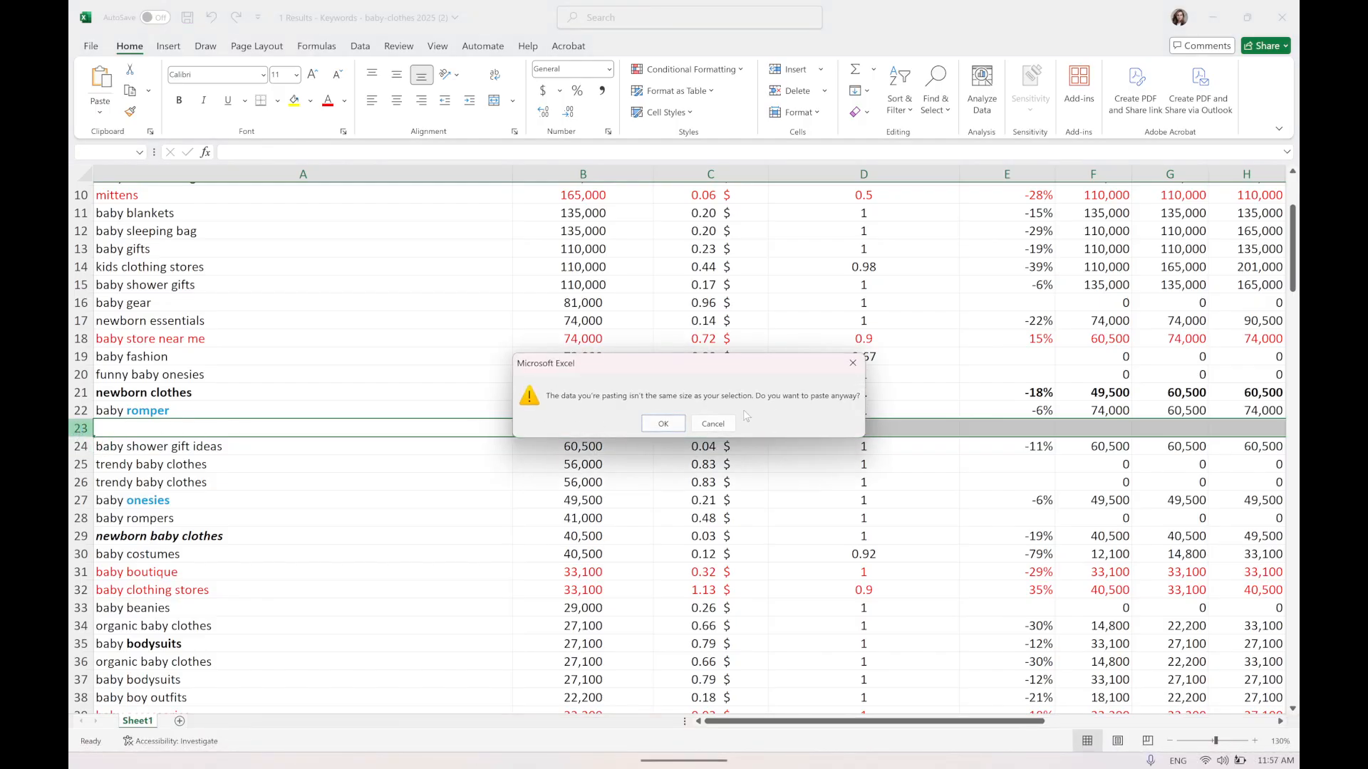
click(713, 423)
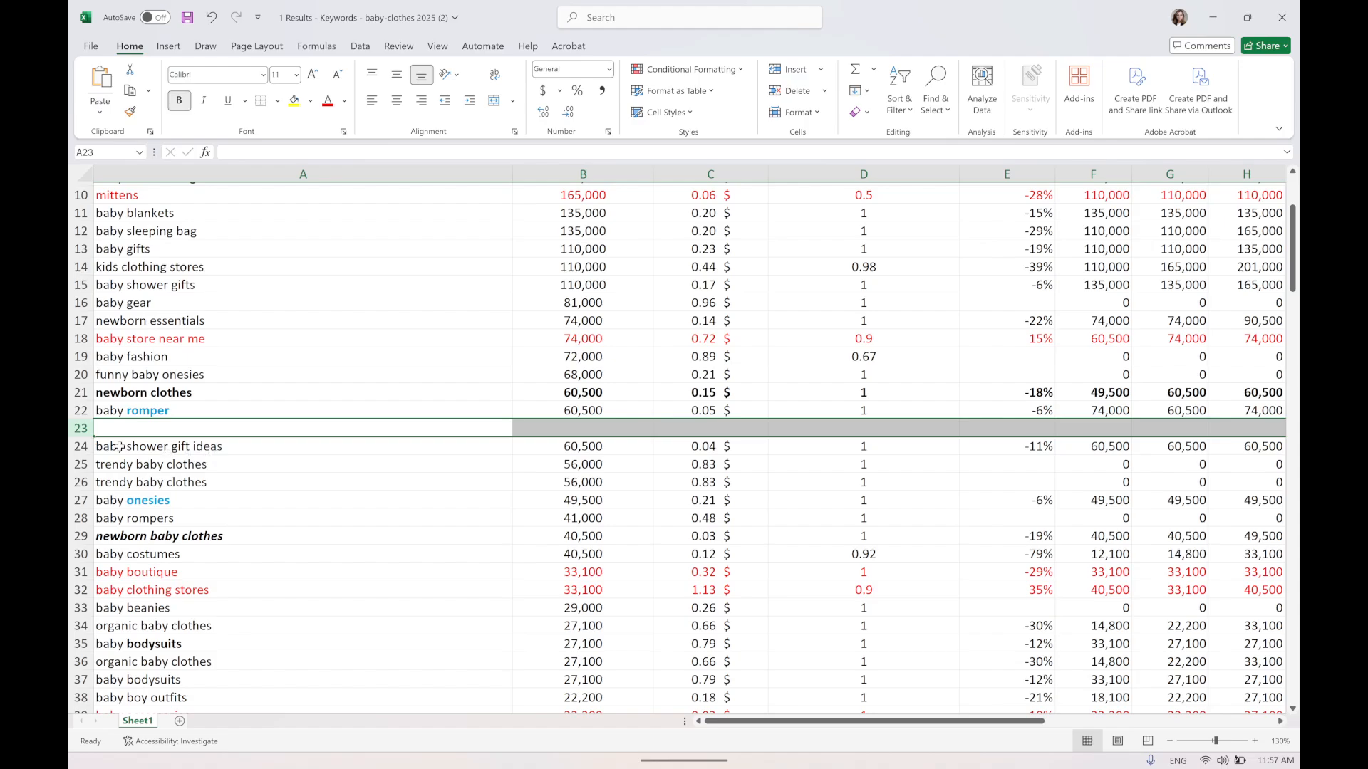
key(ctrl+v)
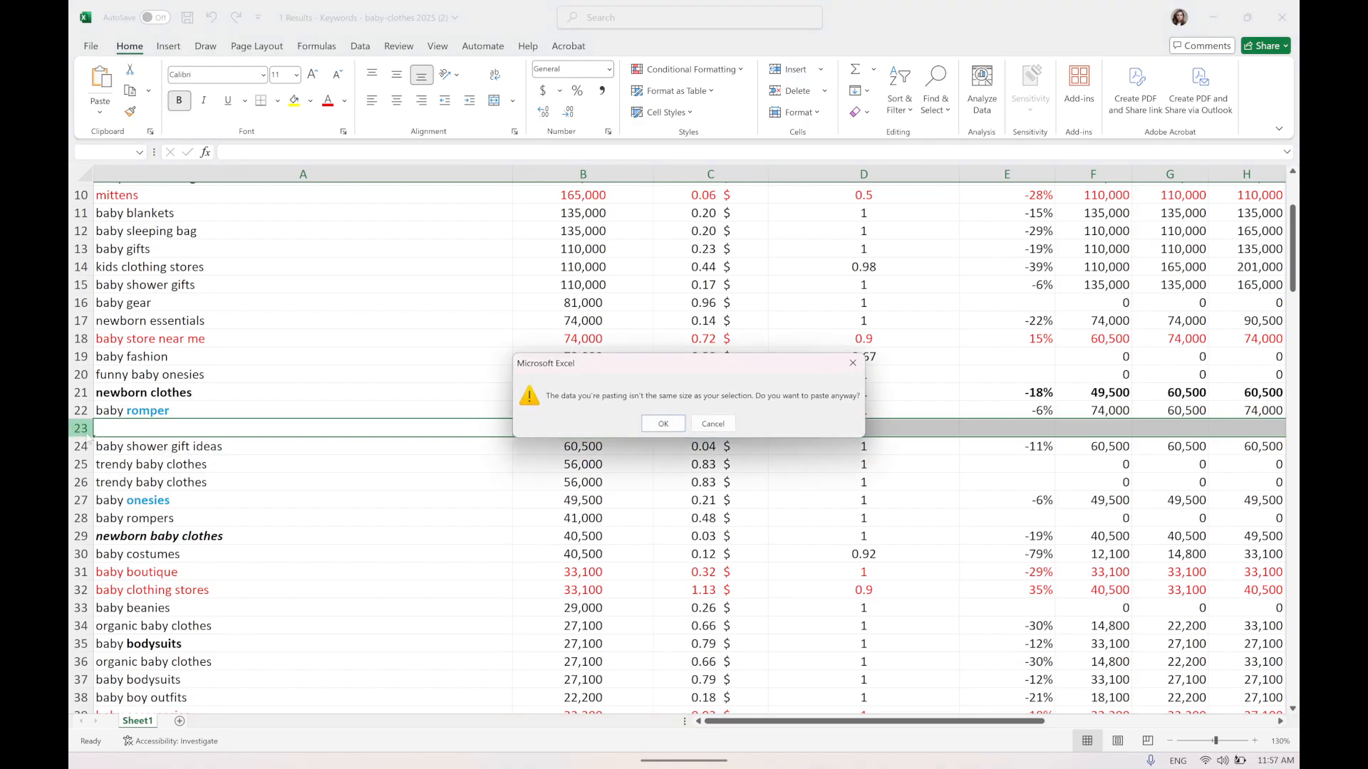
key(Return)
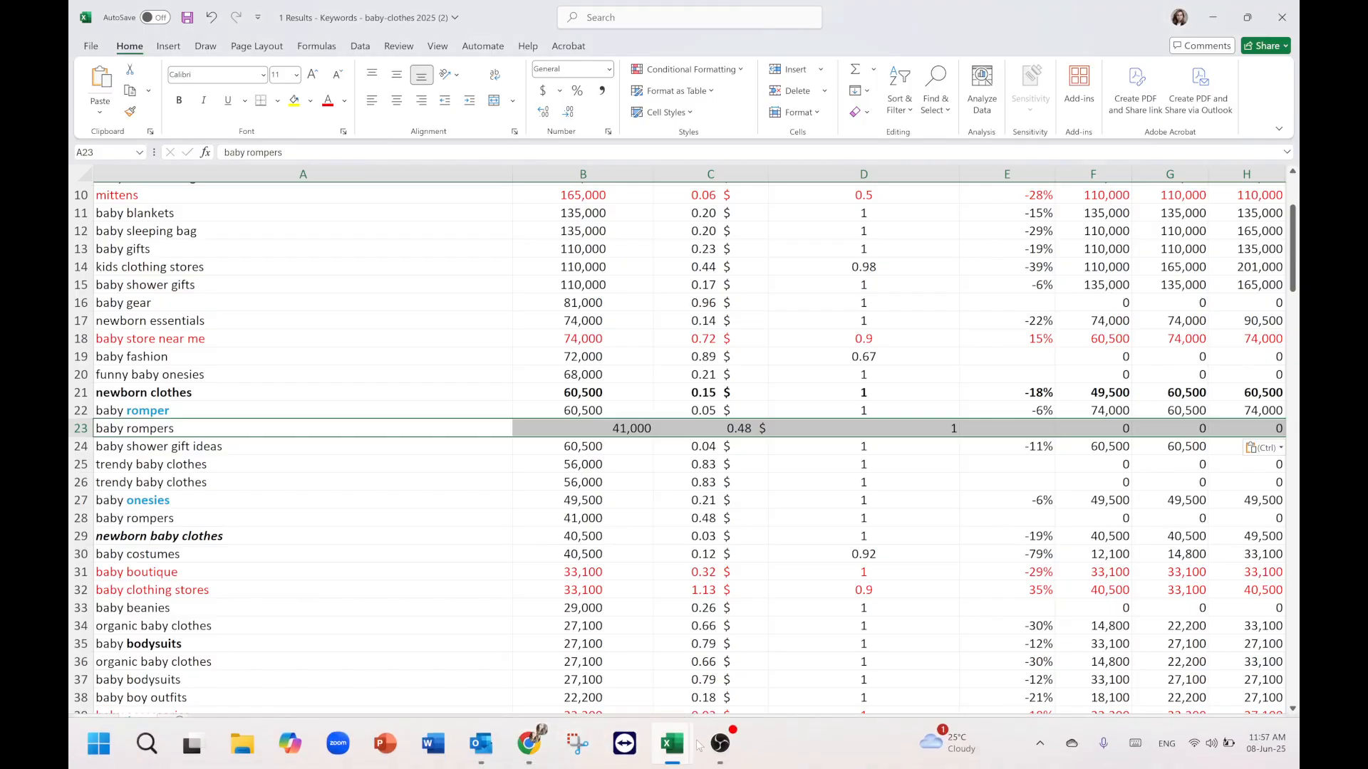
Switch to the baby-romper workbook and enable editing for it.
mouse_move(698, 739)
click(743, 655)
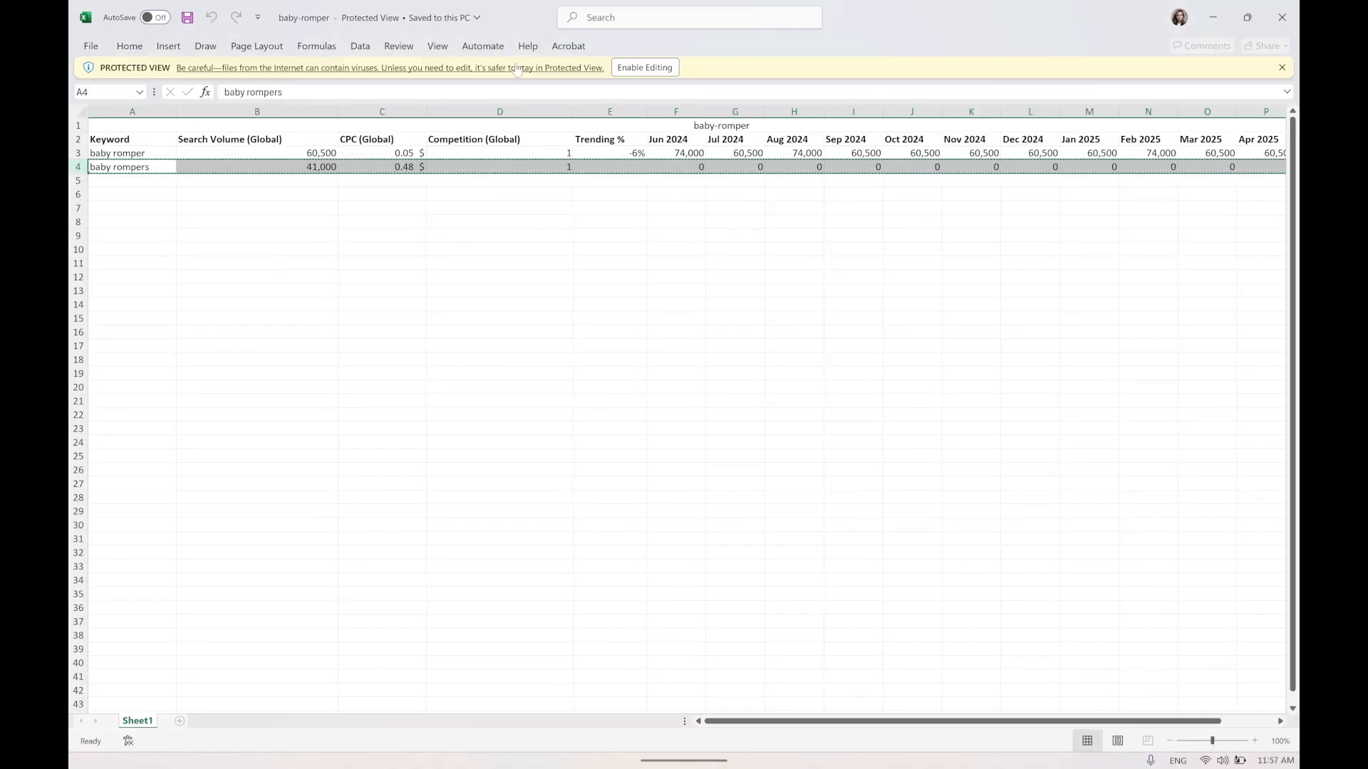
click(657, 66)
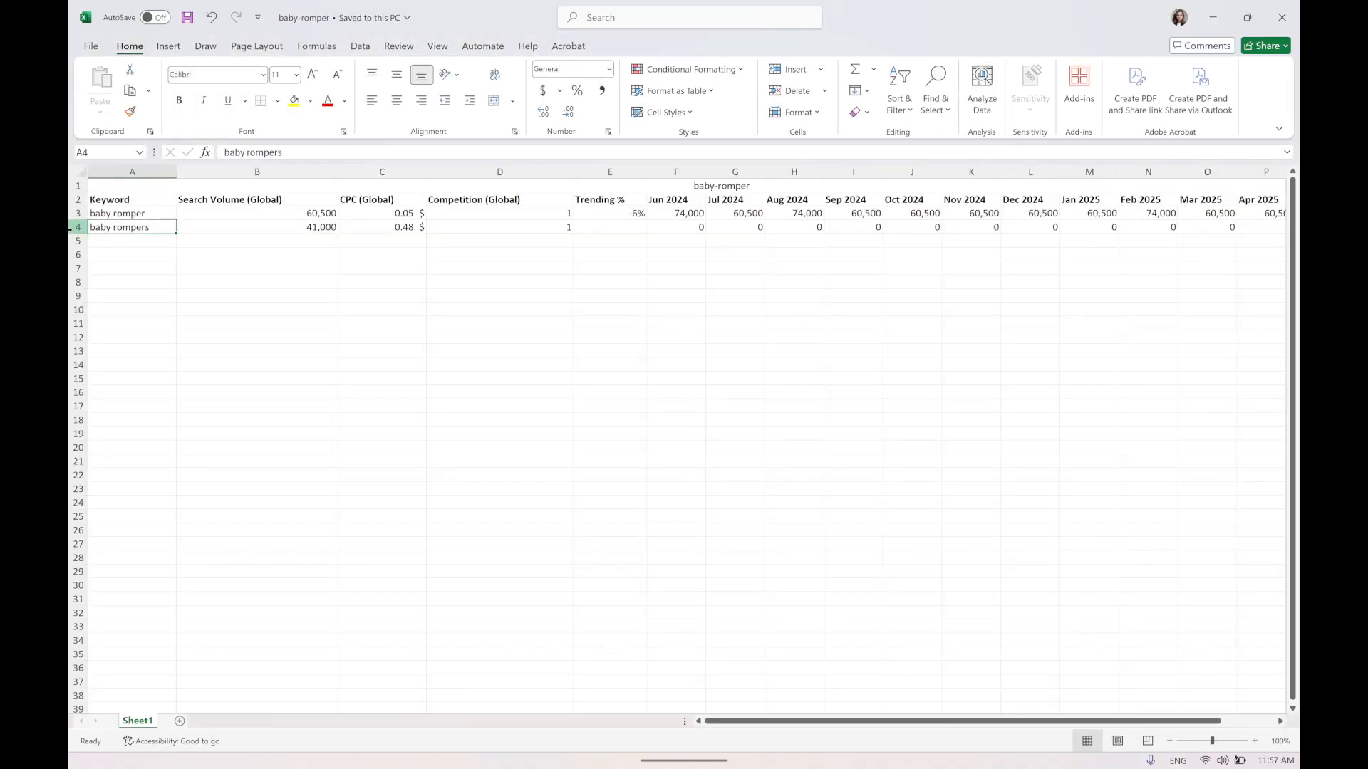
Copy the baby rompers row again in the baby-romper workbook and return to the keywords workbook.
click(72, 227)
key(ctrl+c)
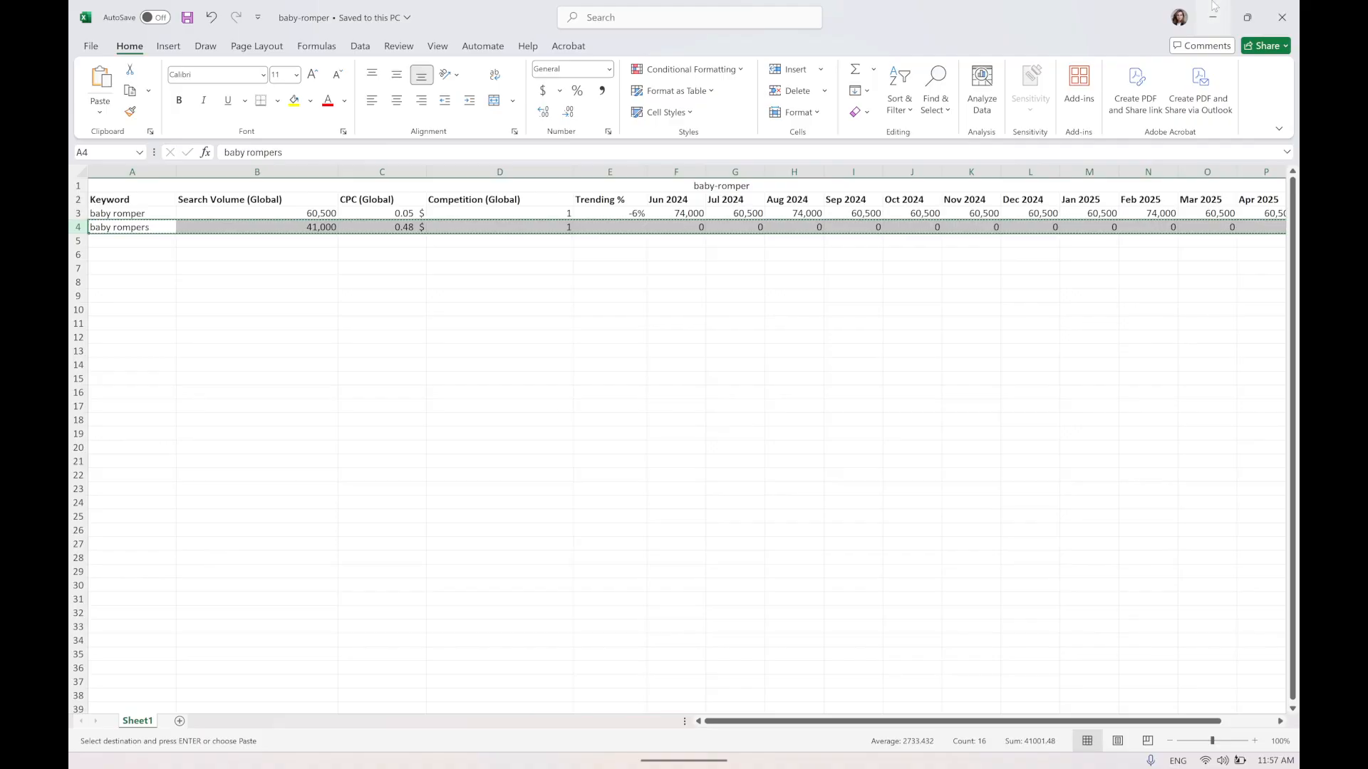
click(1213, 17)
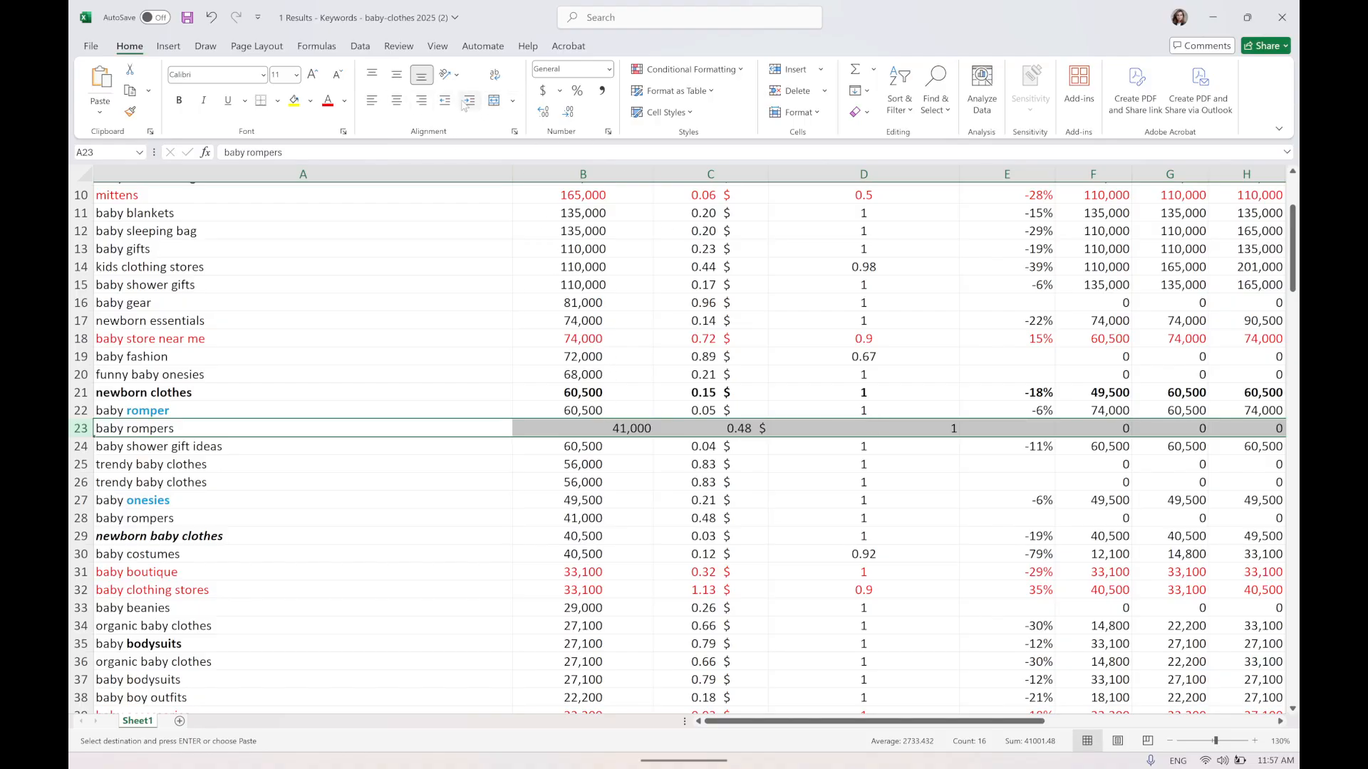
Left-align the baby rompers keyword in cell A23.
click(396, 100)
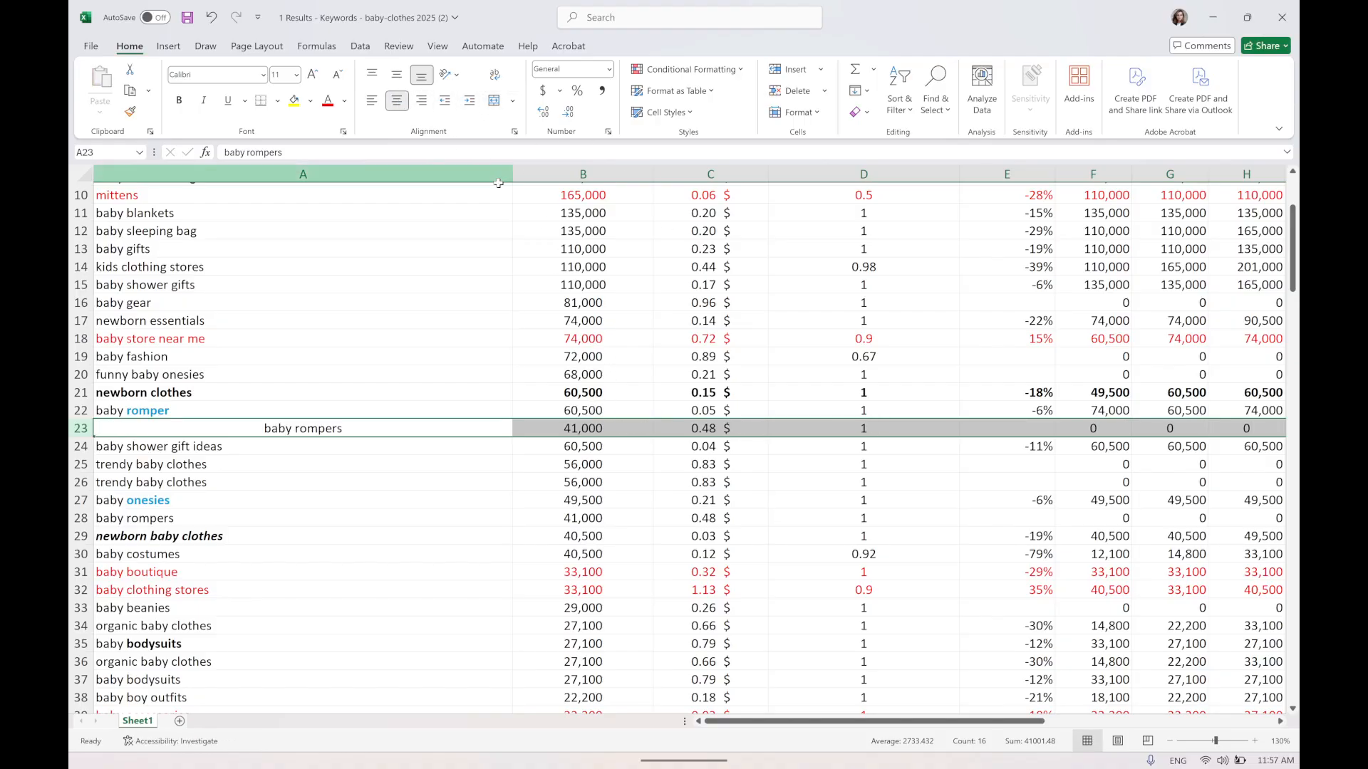
click(300, 425)
click(371, 100)
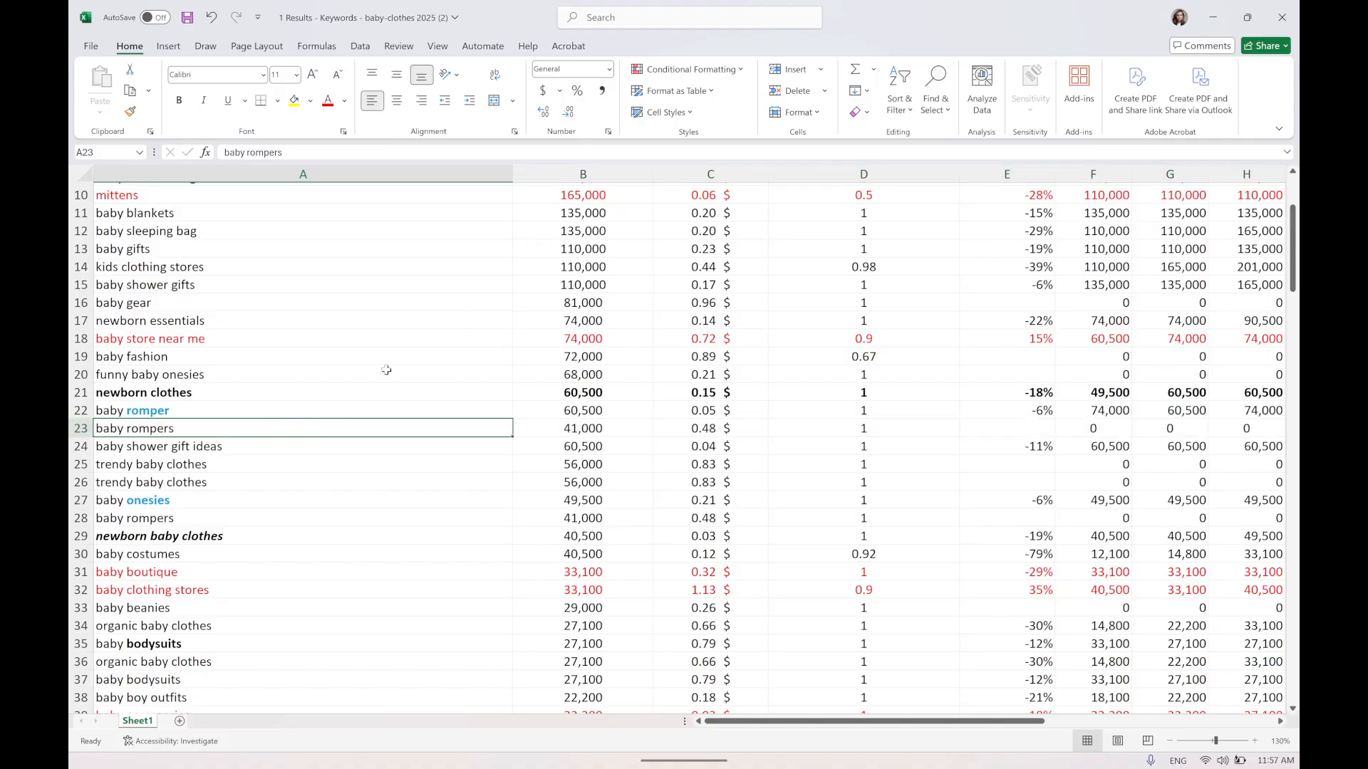
Bold the baby rompers keyword, search volume and CPC in row 23.
drag(269, 430, 982, 428)
drag(707, 429, 613, 429)
key(ctrl+b)
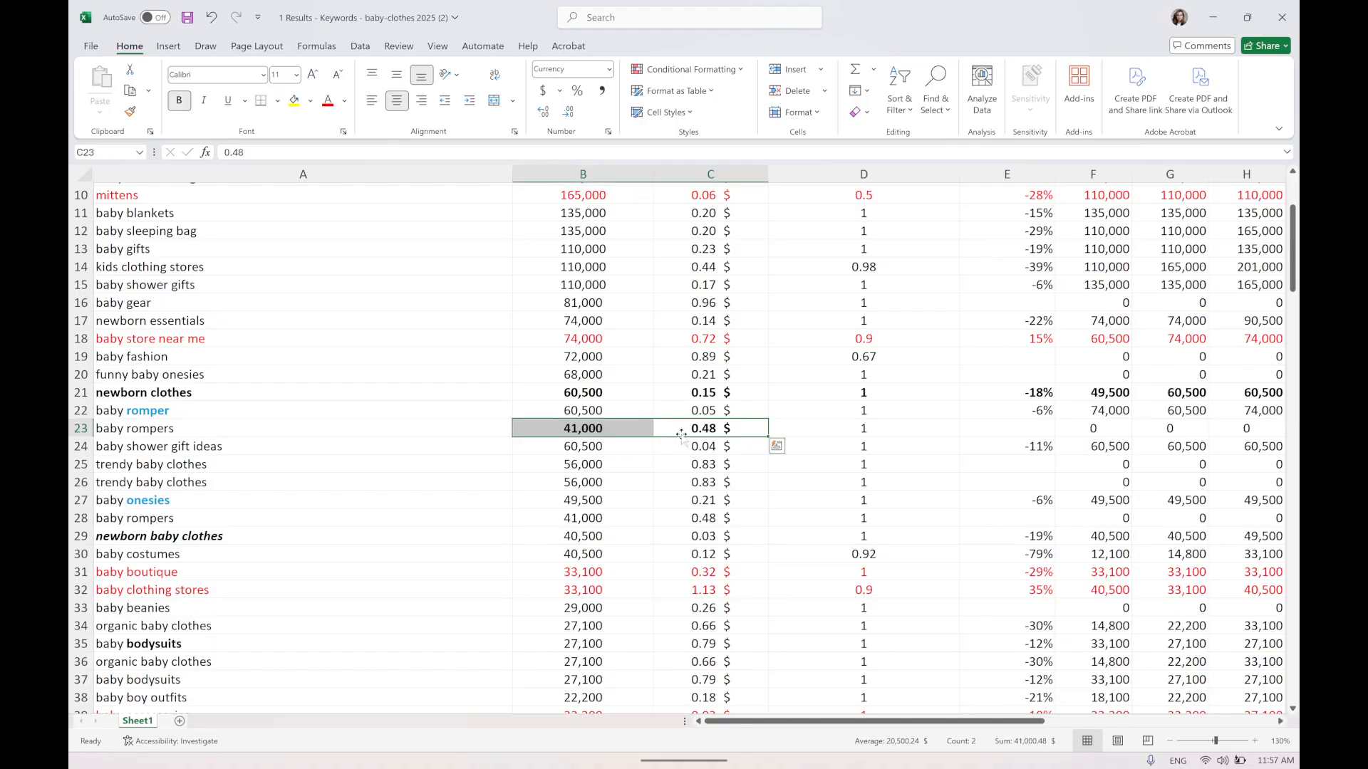
click(134, 431)
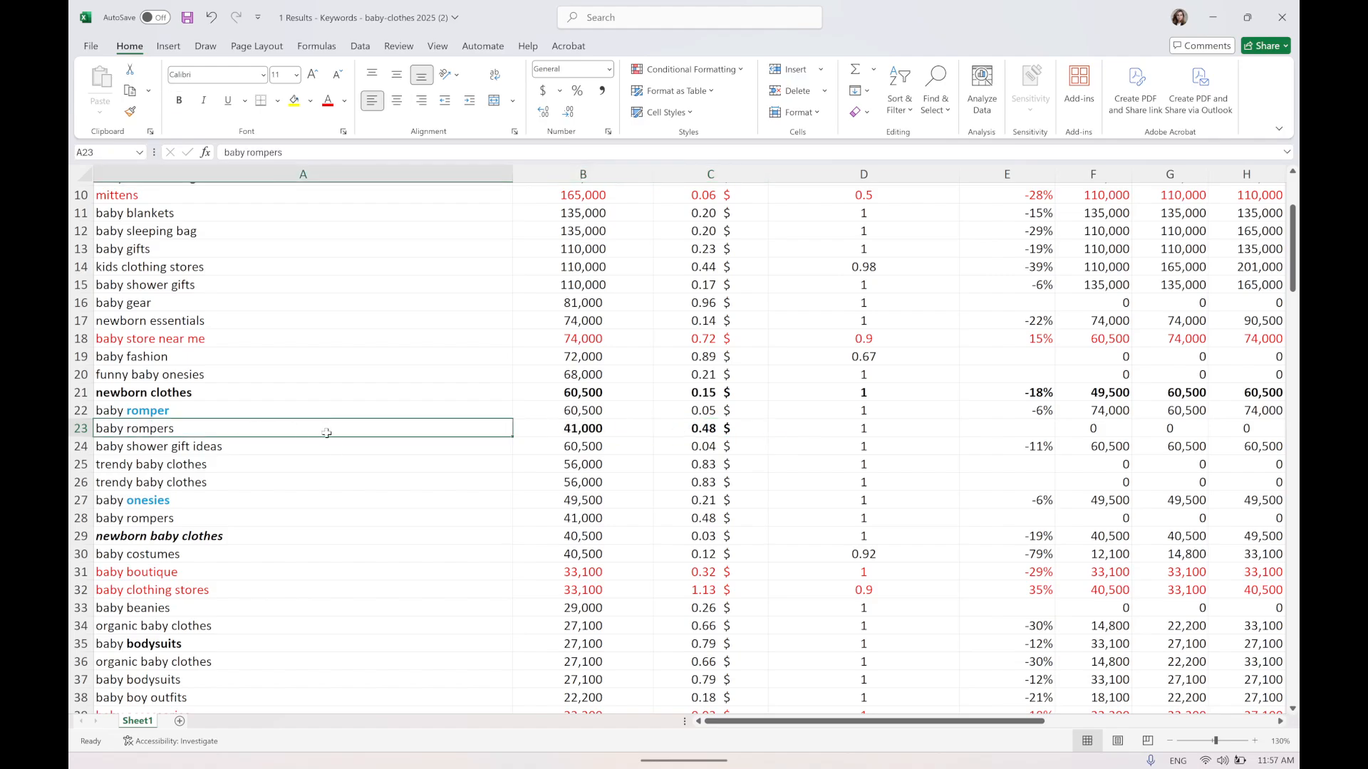
key(ctrl+b)
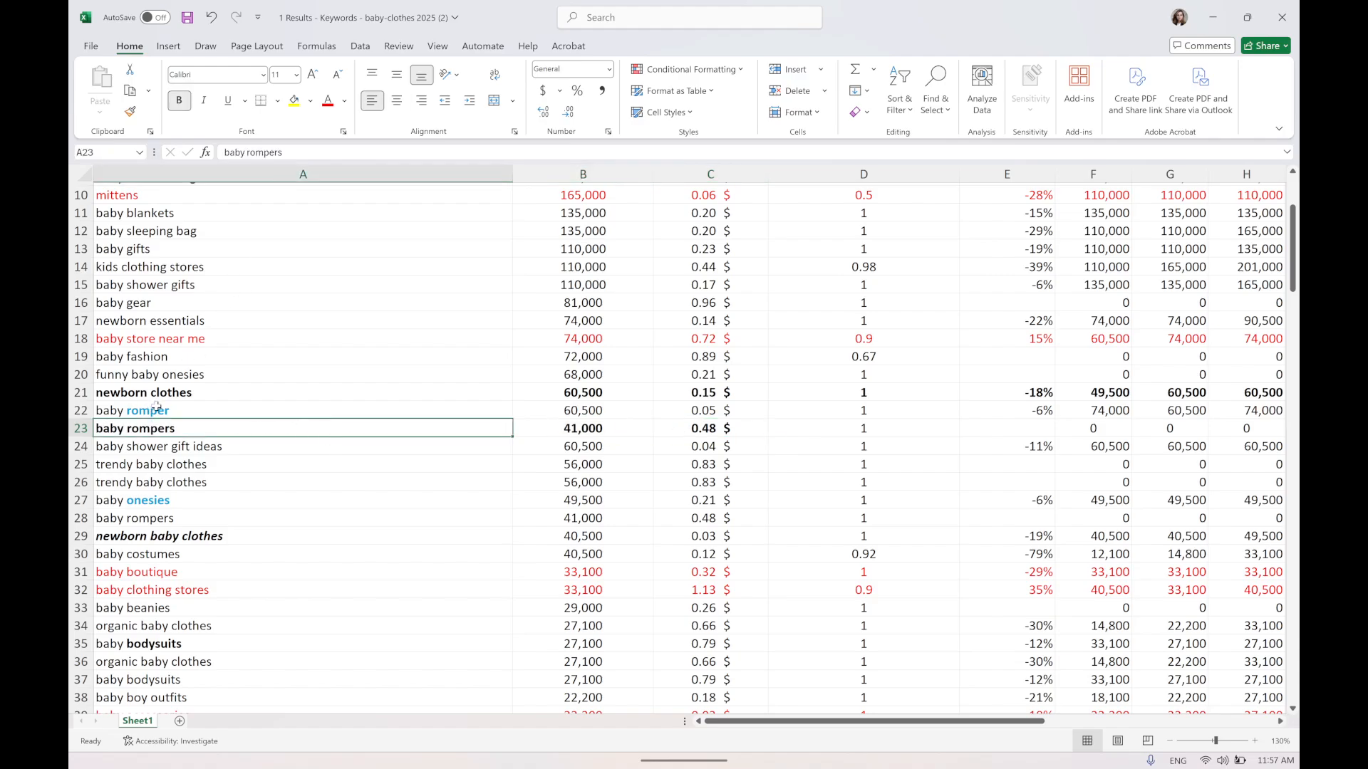
Color the baby rompers row purple, enlarge its font to 14 pt, and save the workbook.
drag(147, 430, 1078, 426)
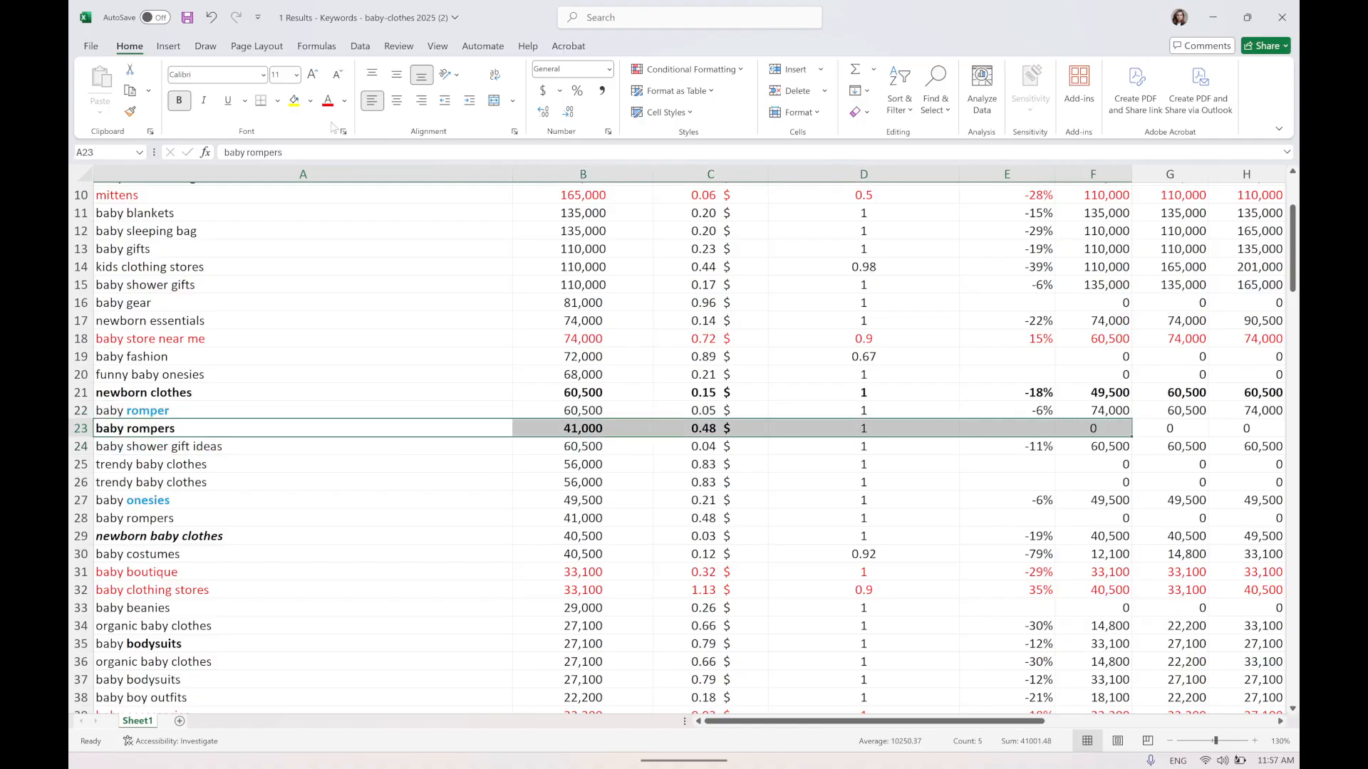
click(345, 101)
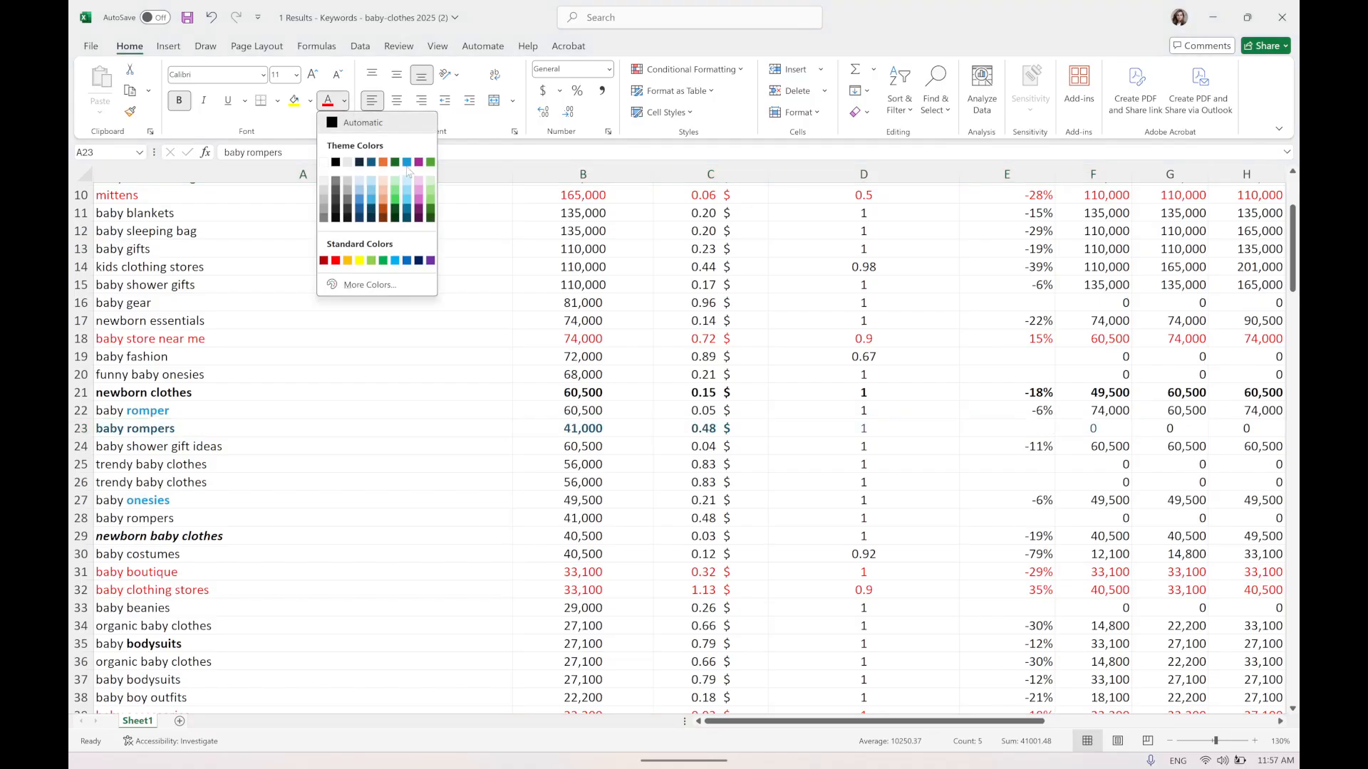
click(418, 162)
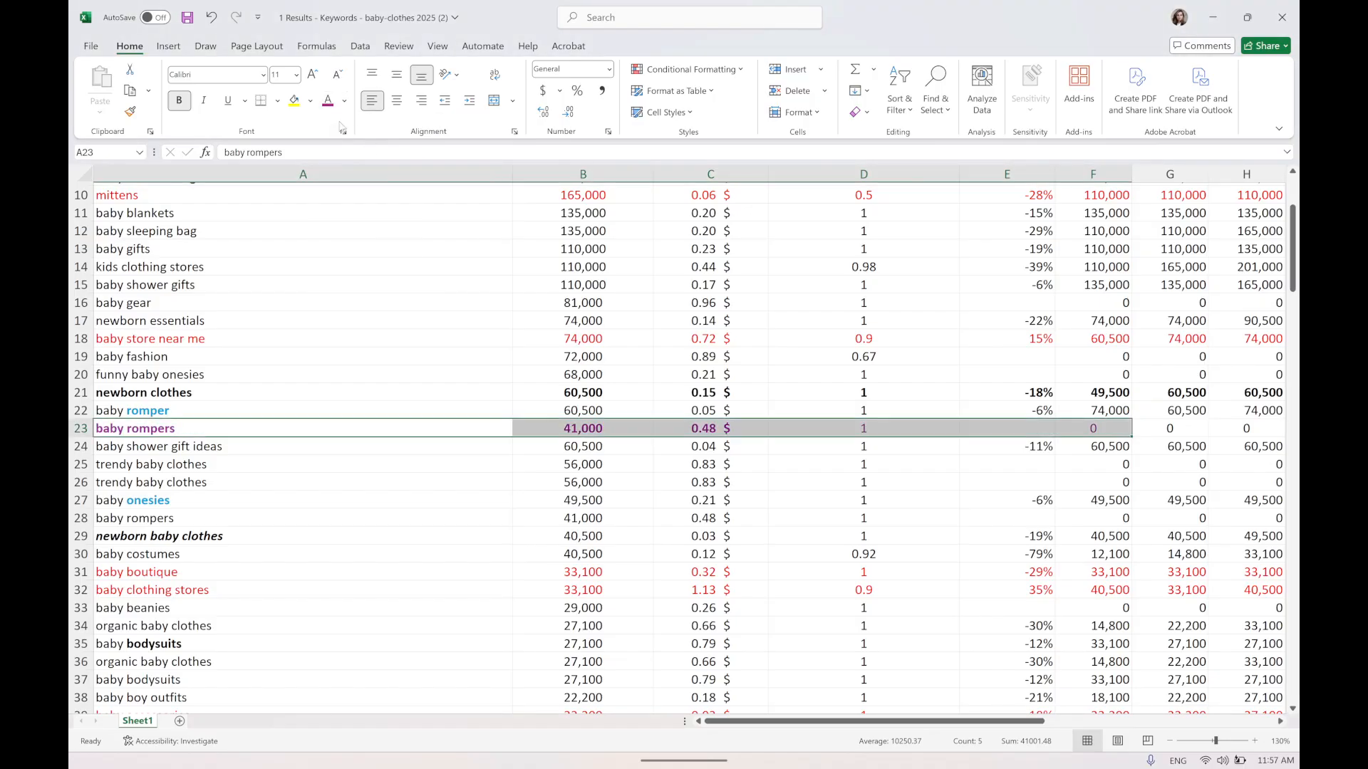
click(312, 76)
click(312, 76)
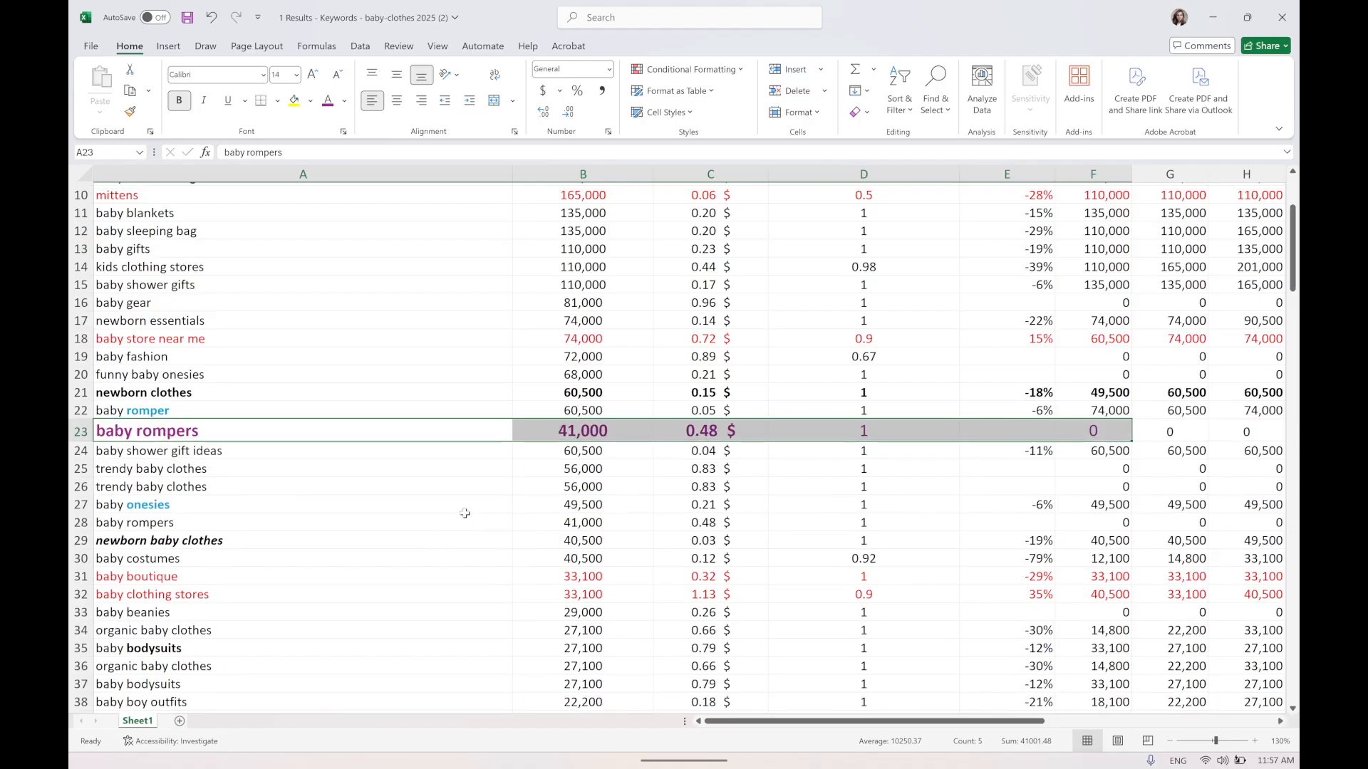
key(ctrl+s)
Compare the search volumes and CPCs of the romper and baby shower gift keyword rows.
click(710, 436)
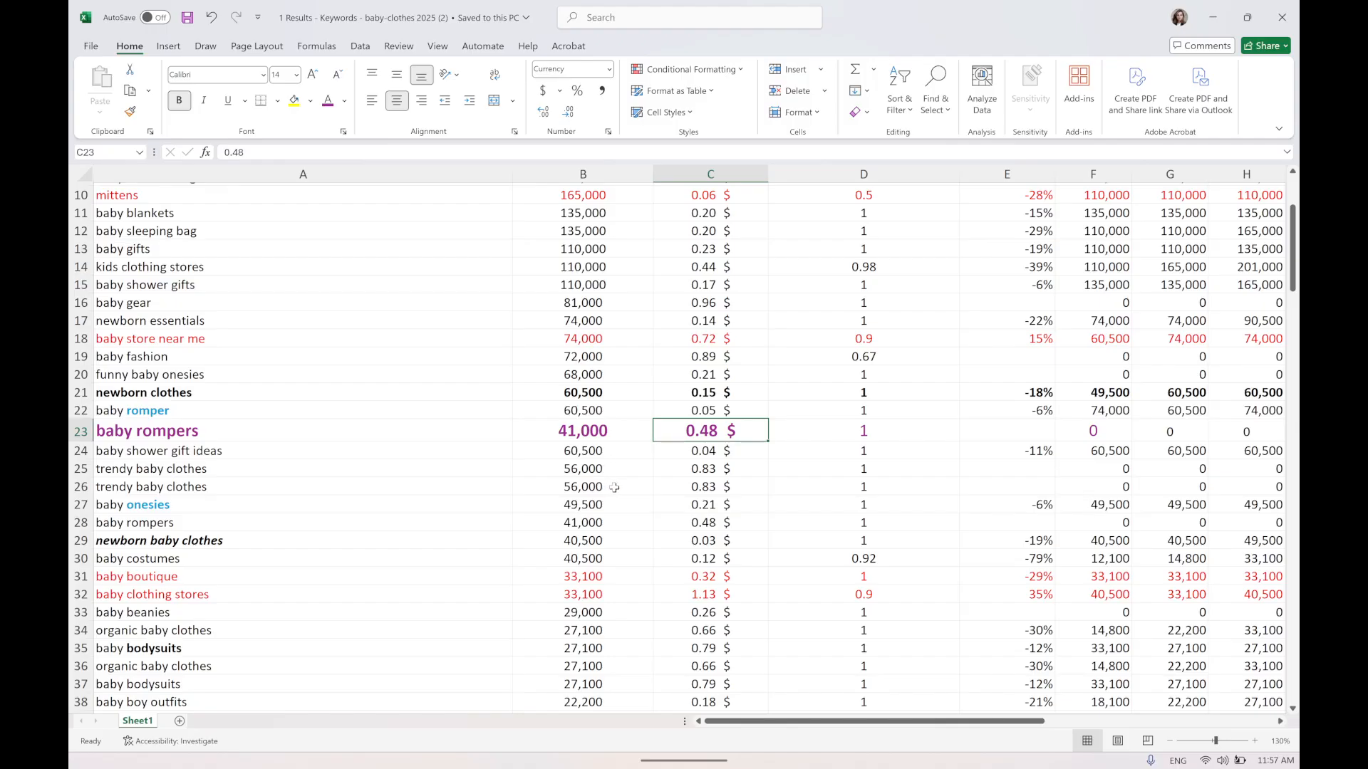
click(584, 412)
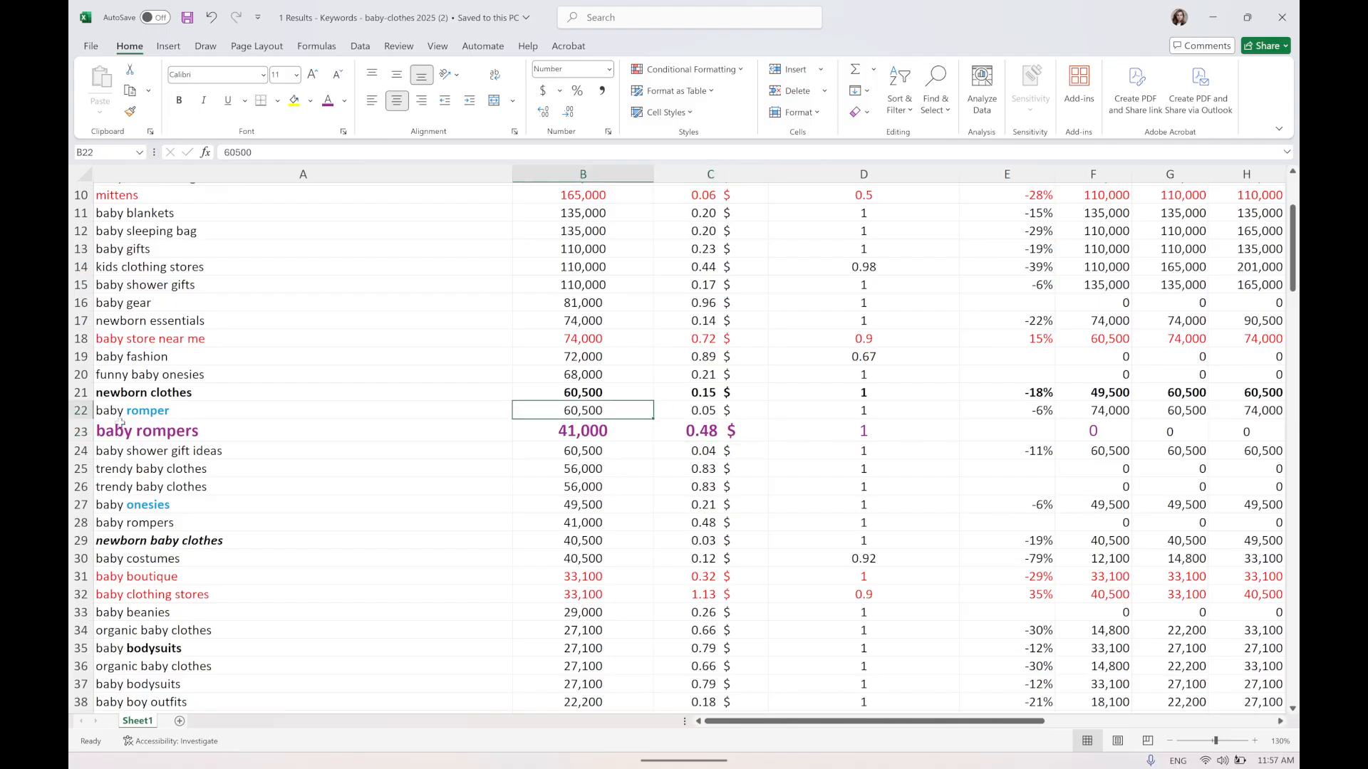
click(285, 416)
click(596, 416)
click(99, 411)
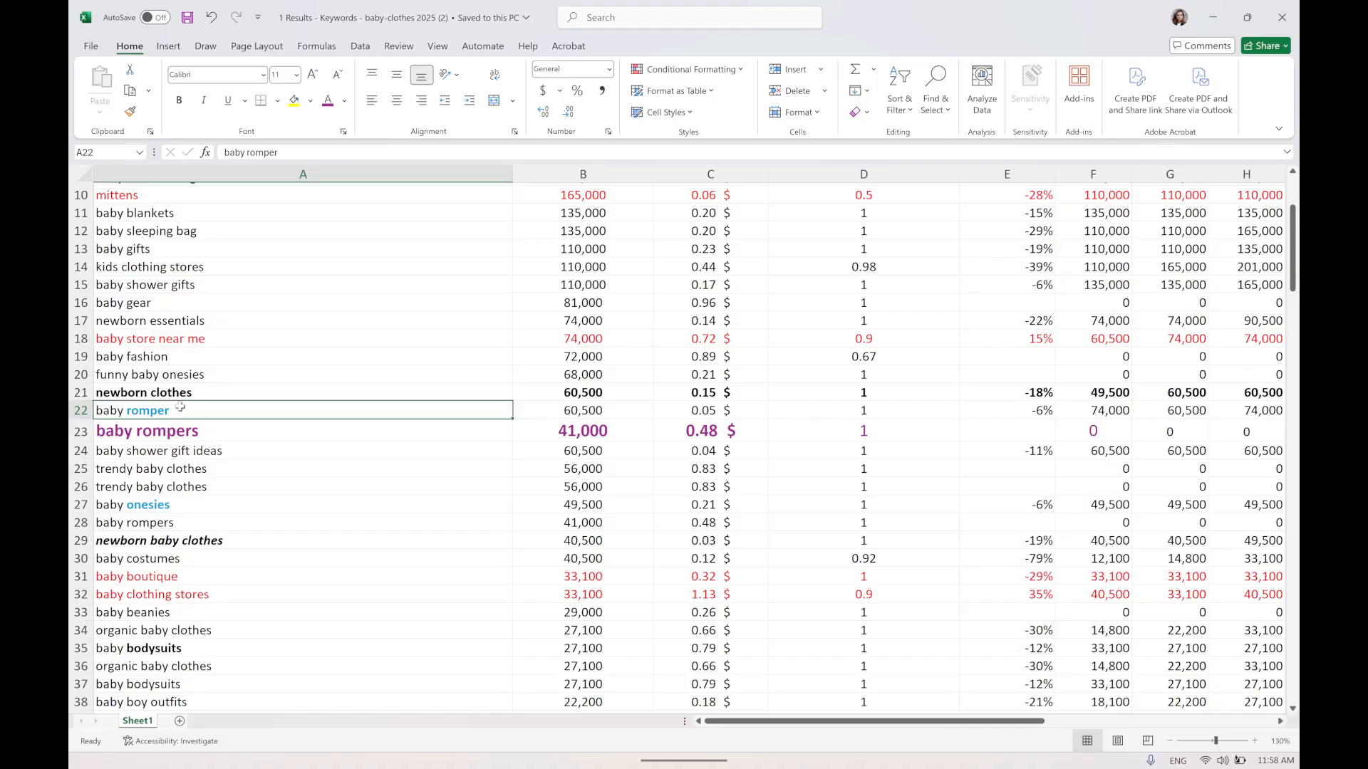
click(202, 432)
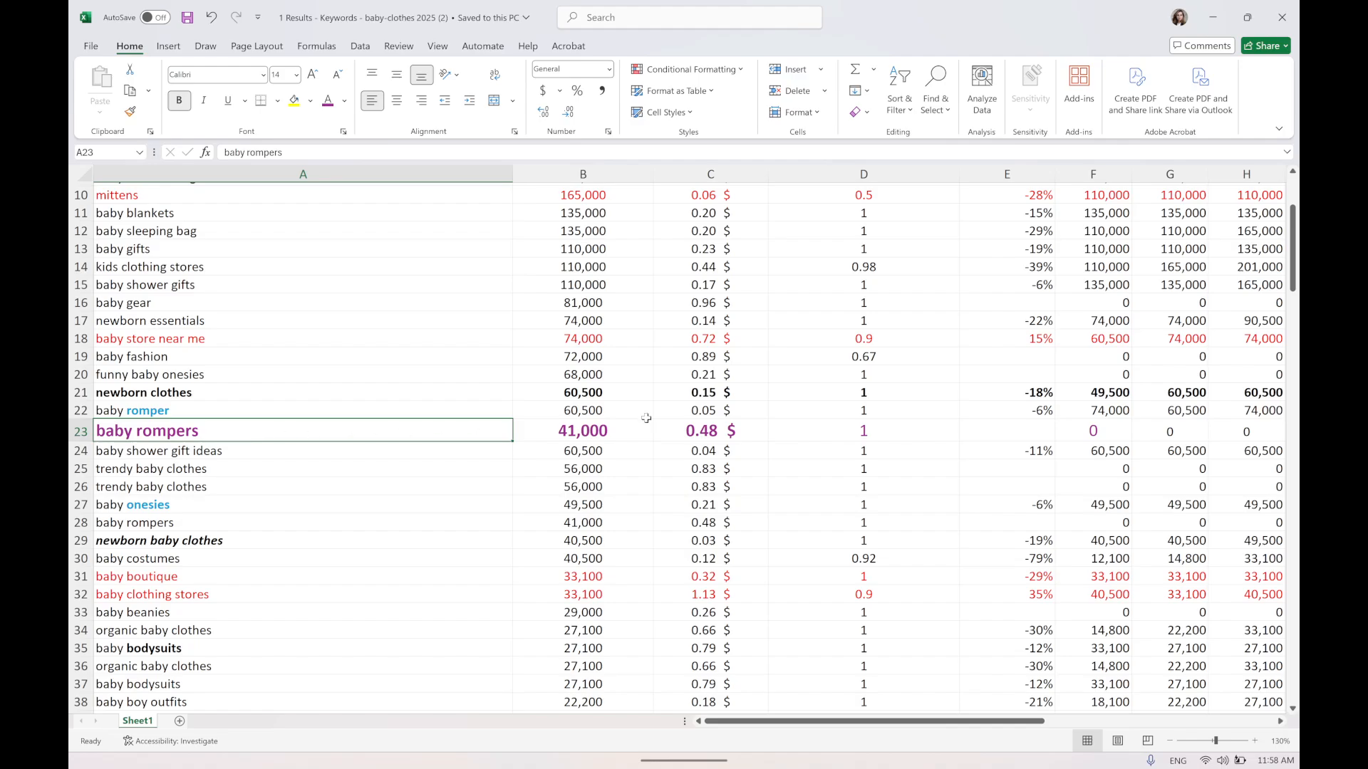
scroll(647, 412, down, 1)
drag(577, 356, 705, 397)
drag(556, 360, 542, 377)
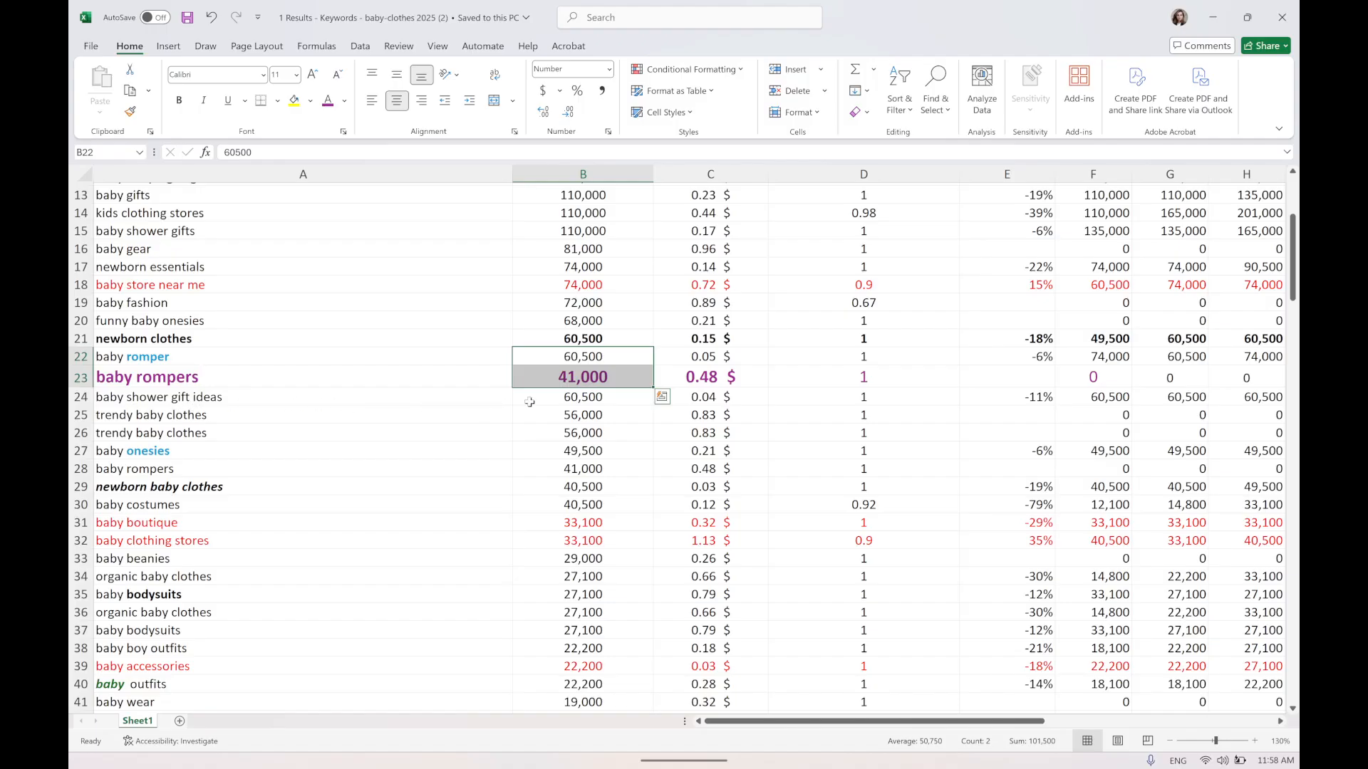
click(697, 397)
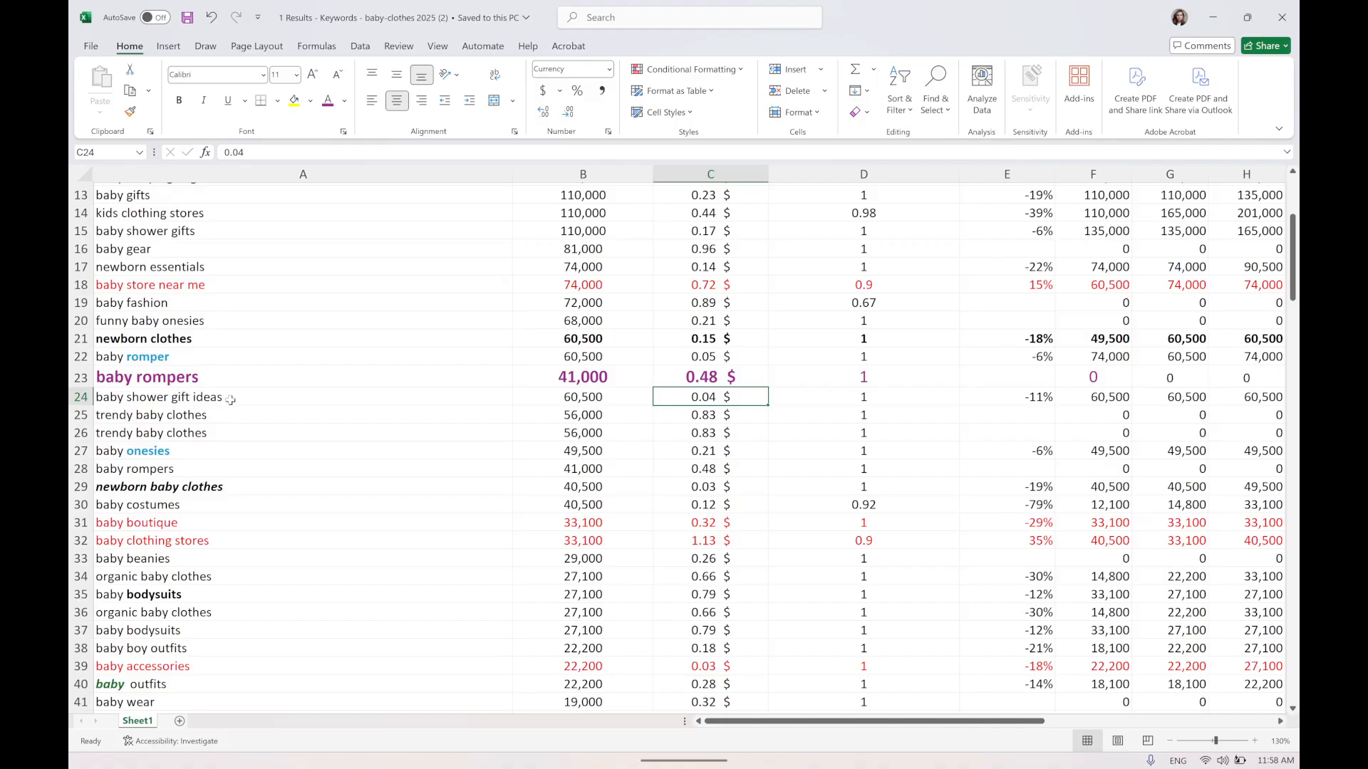
scroll(230, 399, up, 2)
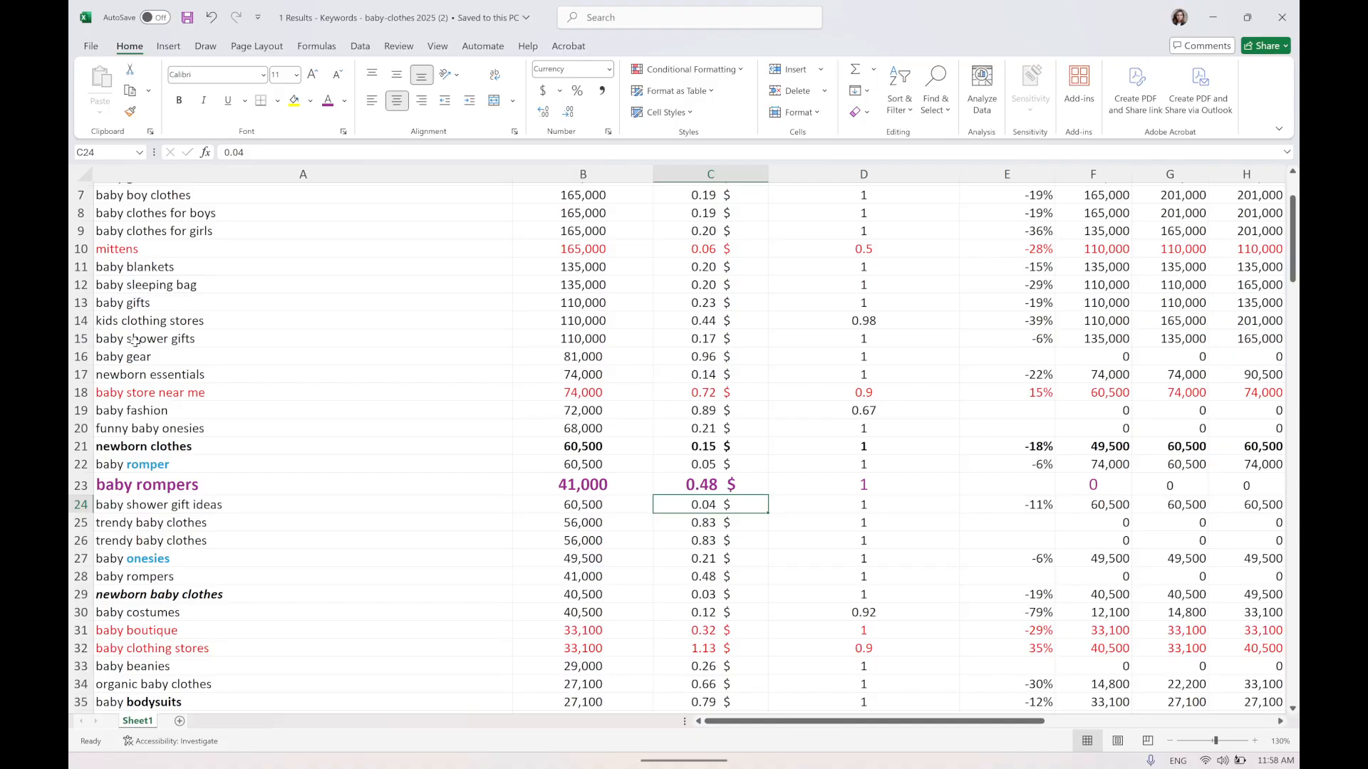
click(135, 342)
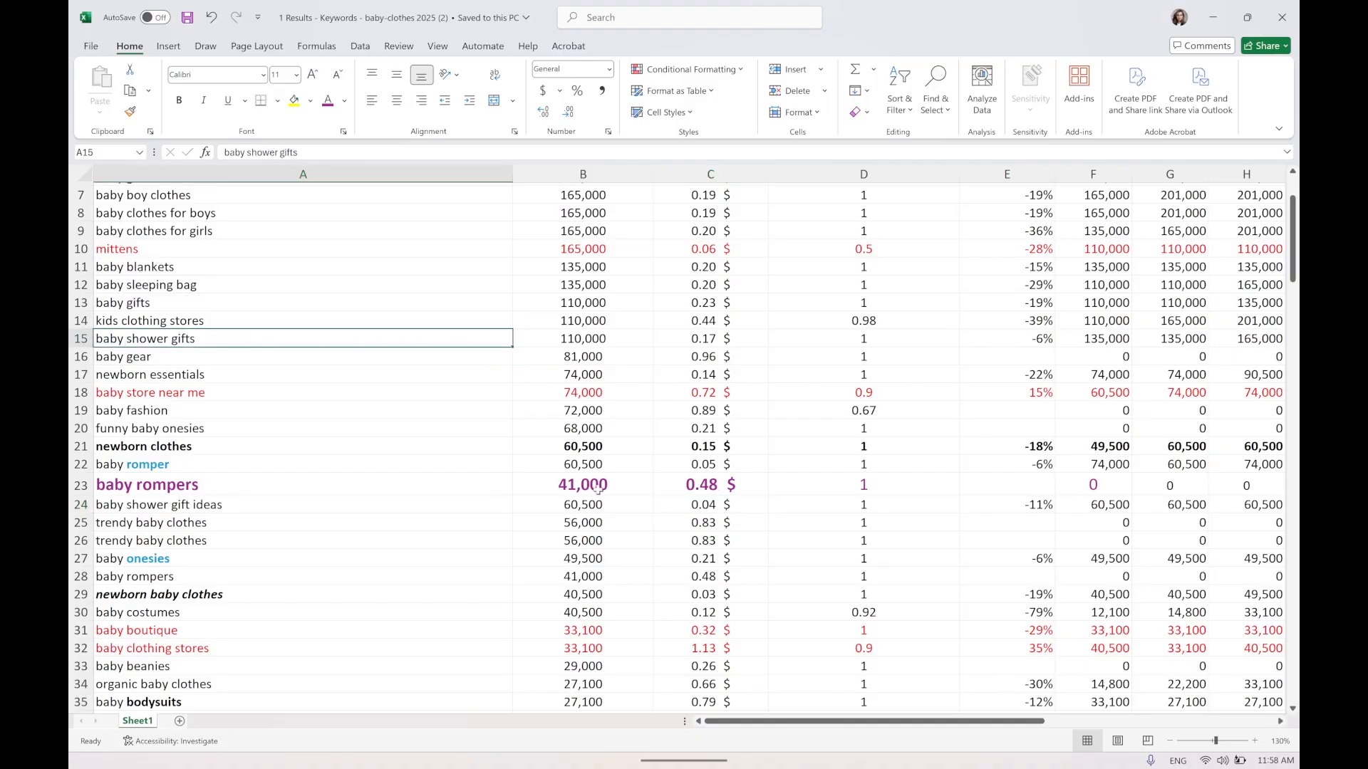
click(559, 337)
key(shift+Right)
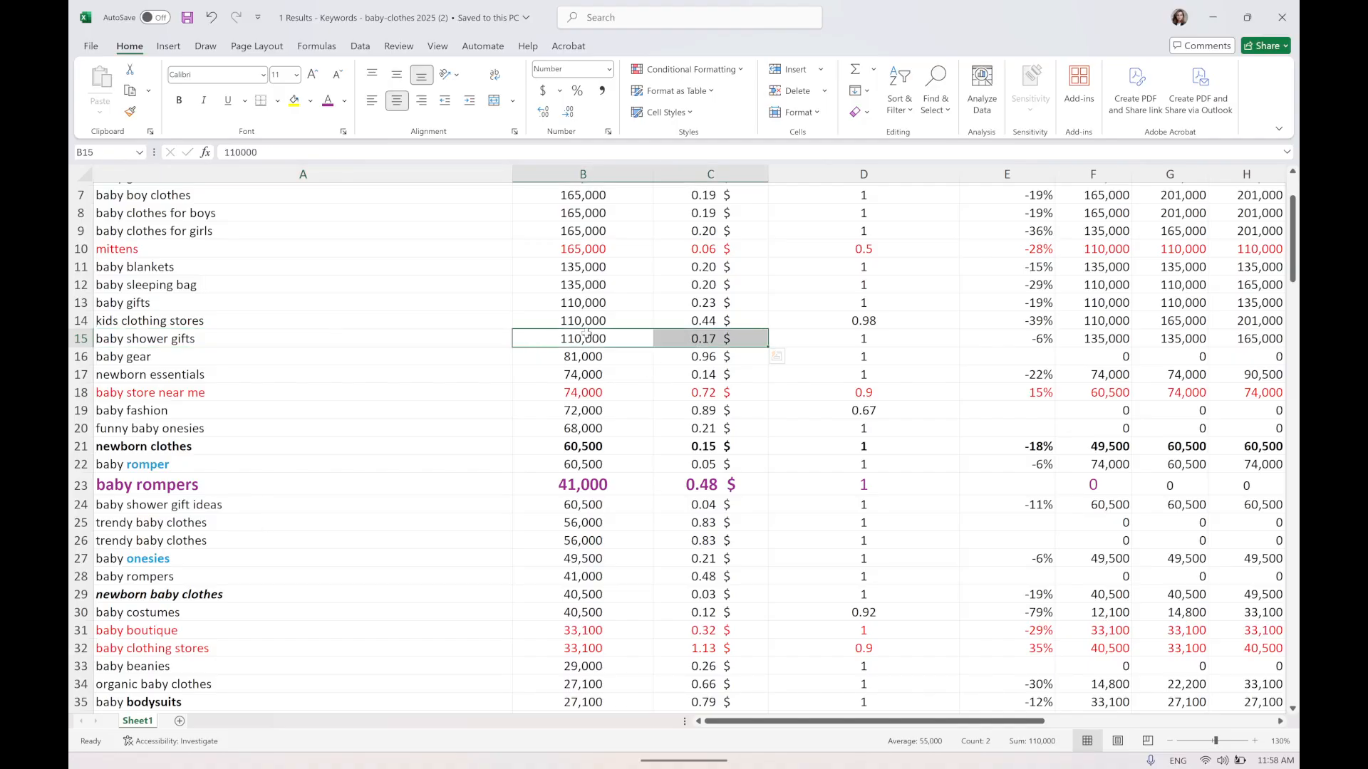
drag(203, 342, 673, 346)
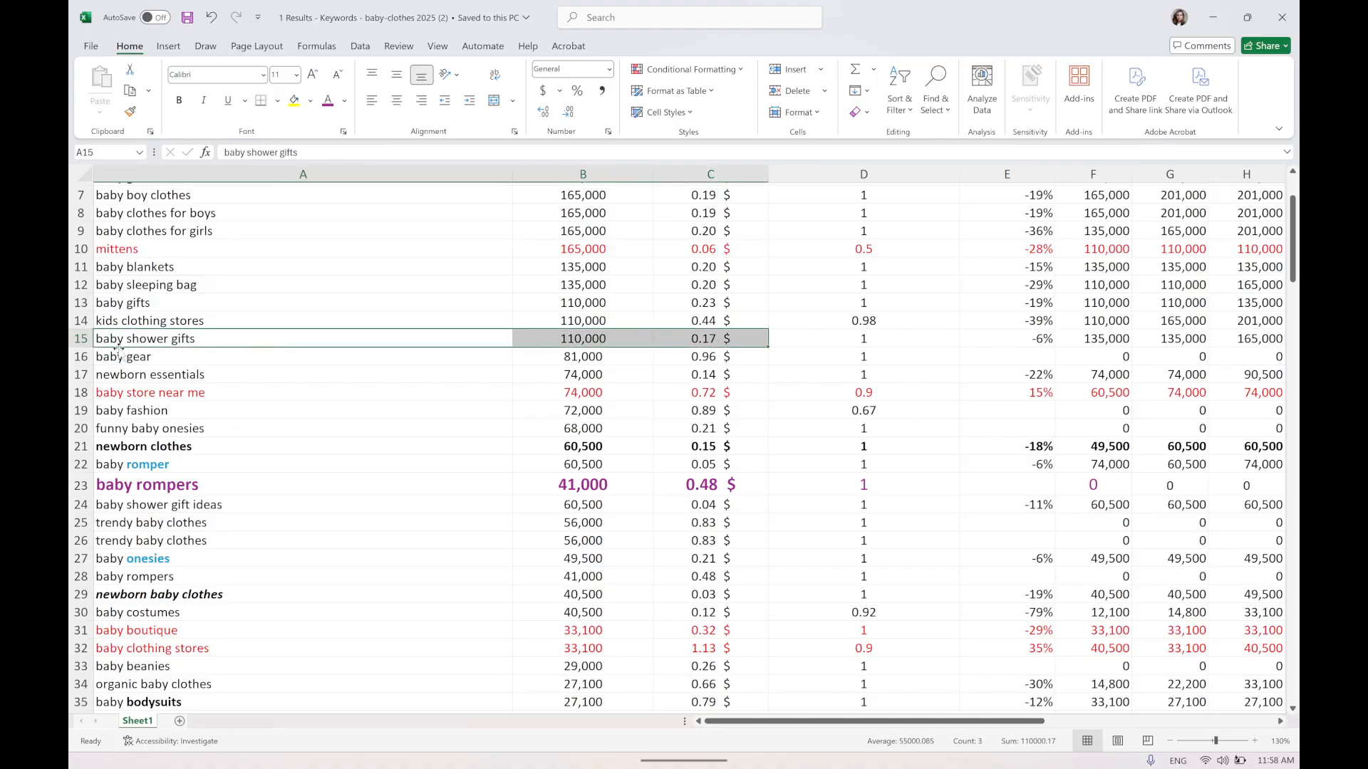
Color the baby gifts row green and enlarge its font to 16 pt.
drag(117, 306, 866, 308)
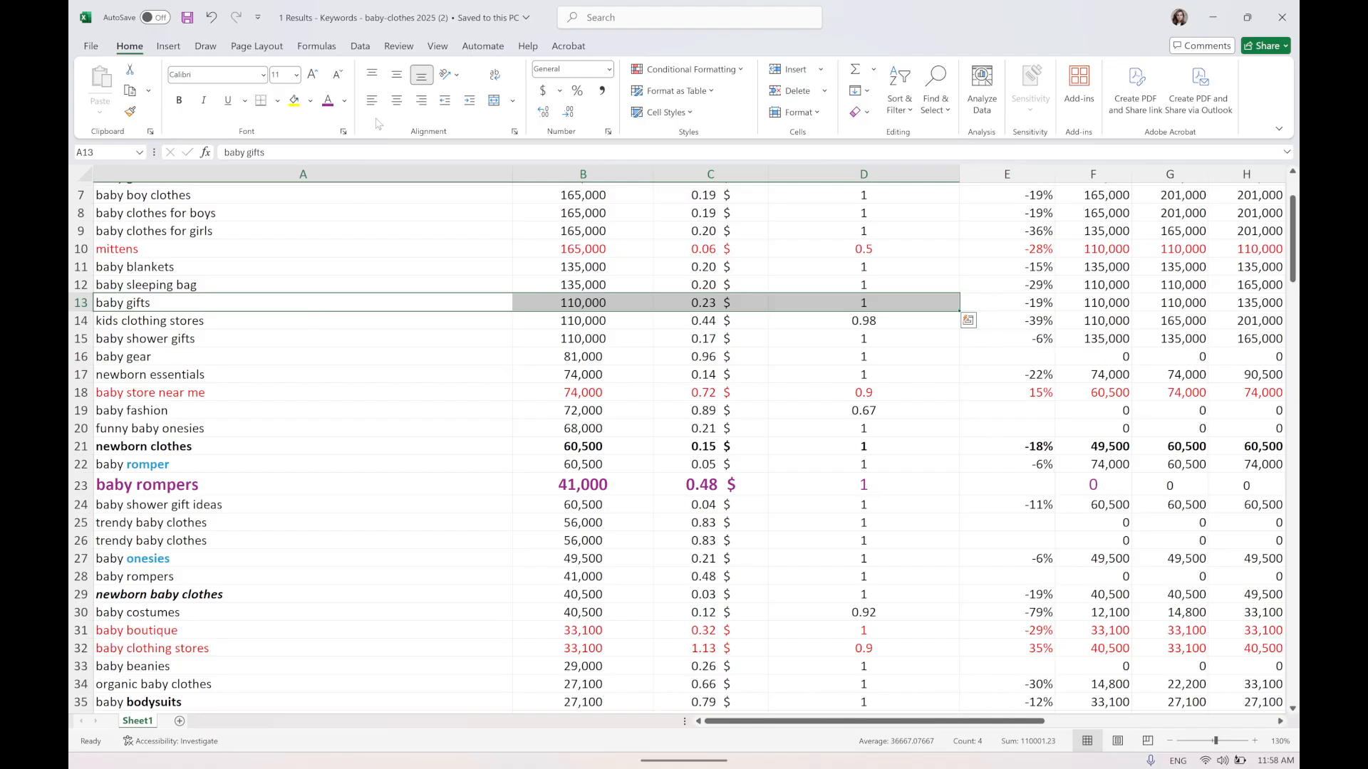
click(344, 100)
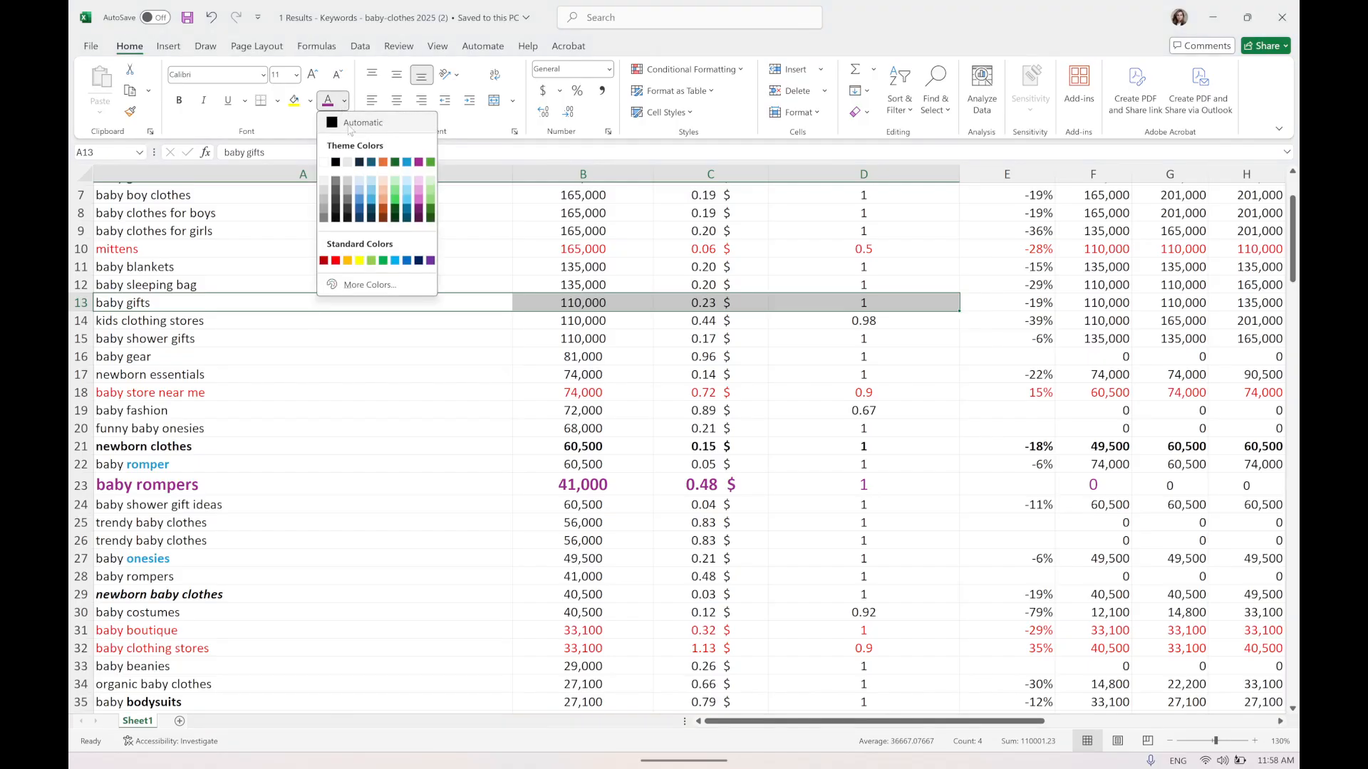
click(396, 163)
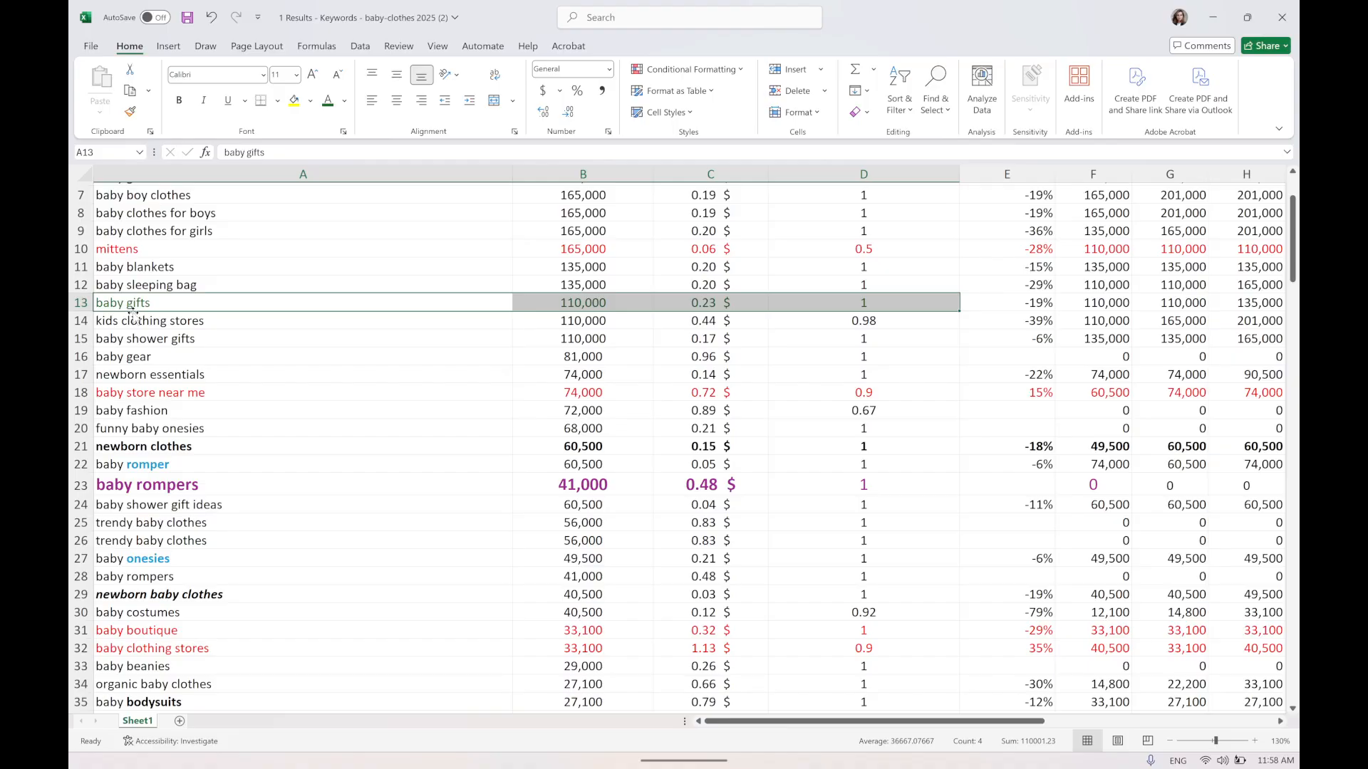
click(312, 74)
click(312, 74)
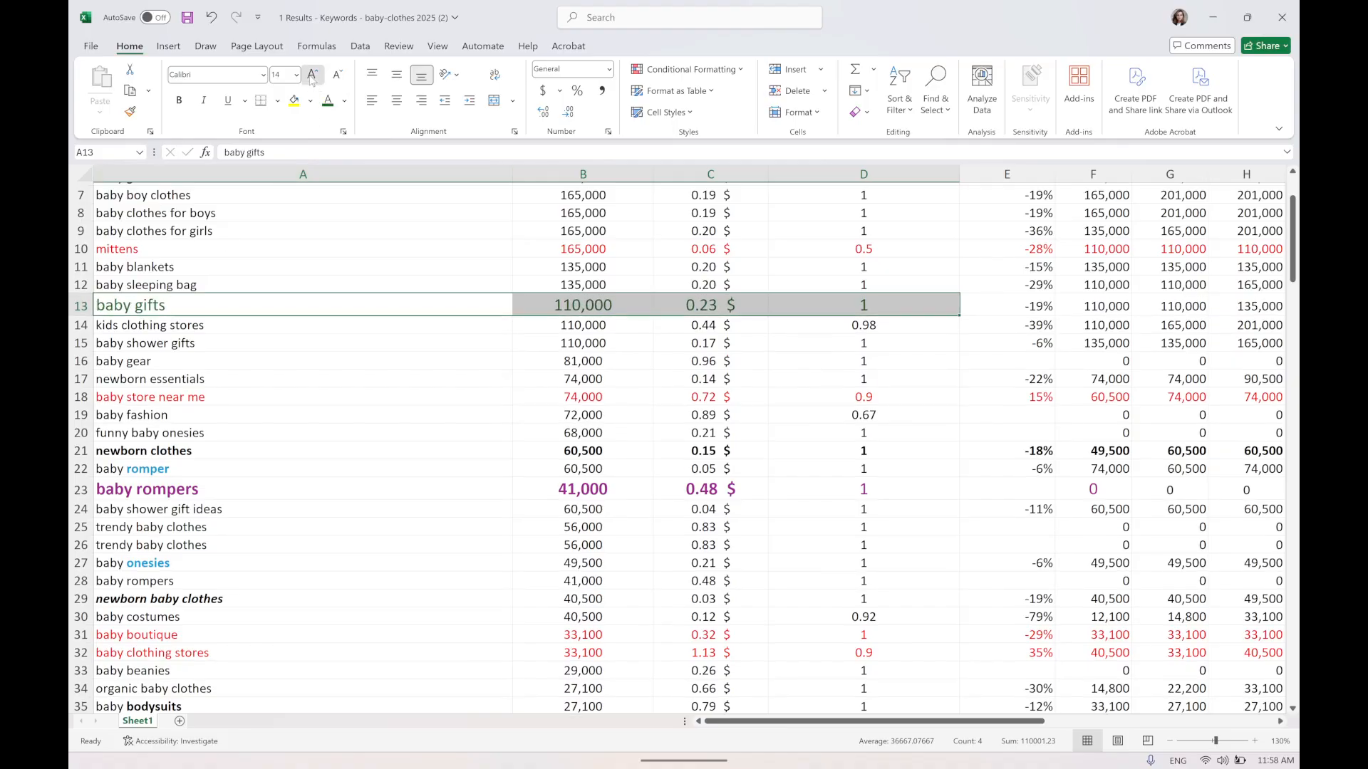
click(312, 74)
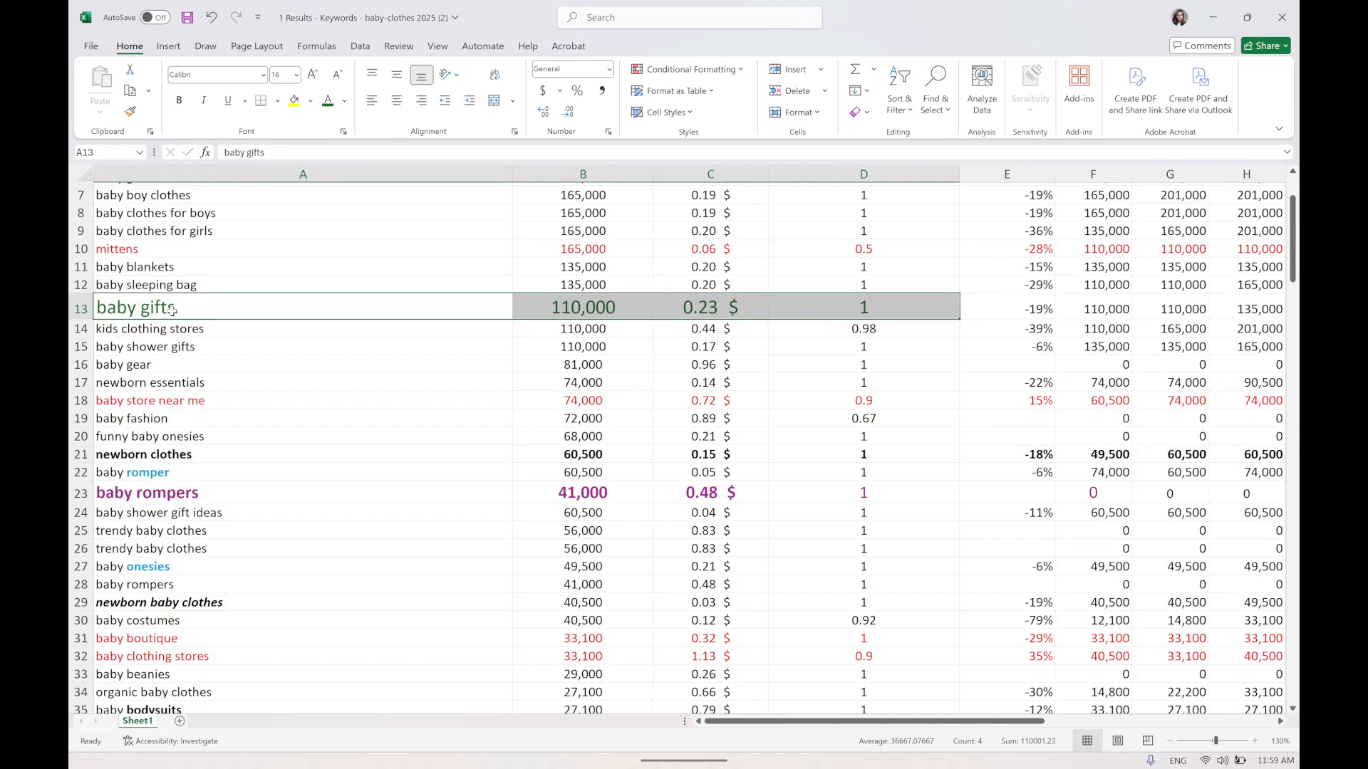
Format the baby shower gifts row in green, bold, at 16 pt.
click(109, 349)
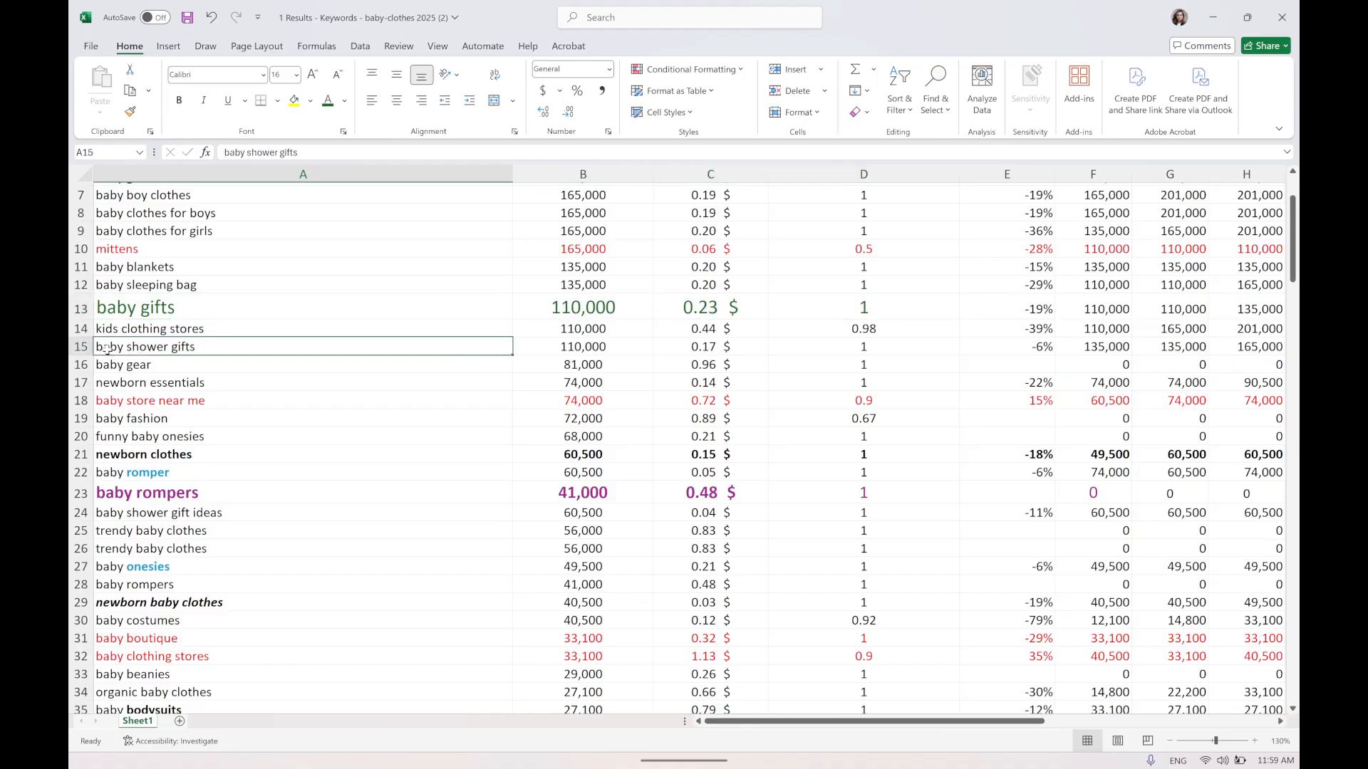
drag(107, 349, 709, 349)
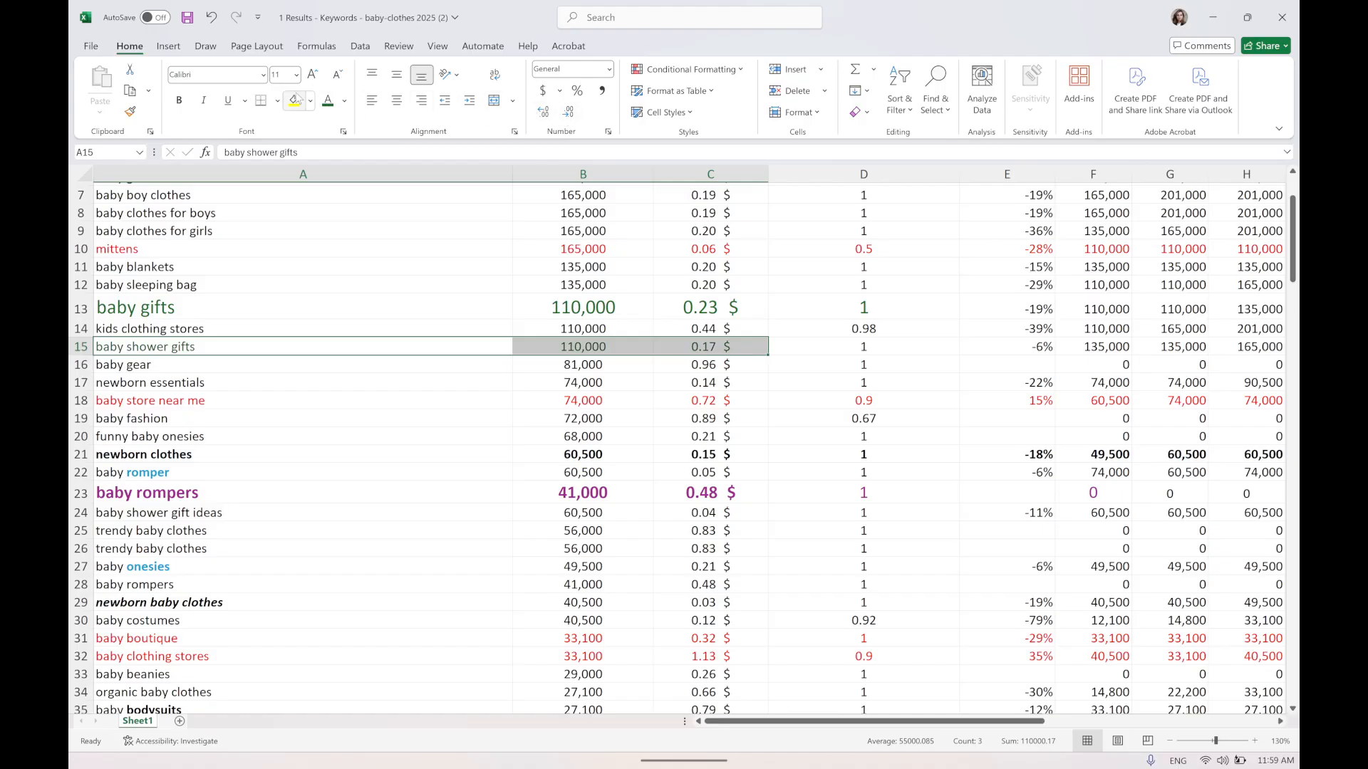
click(319, 78)
click(319, 78)
click(318, 78)
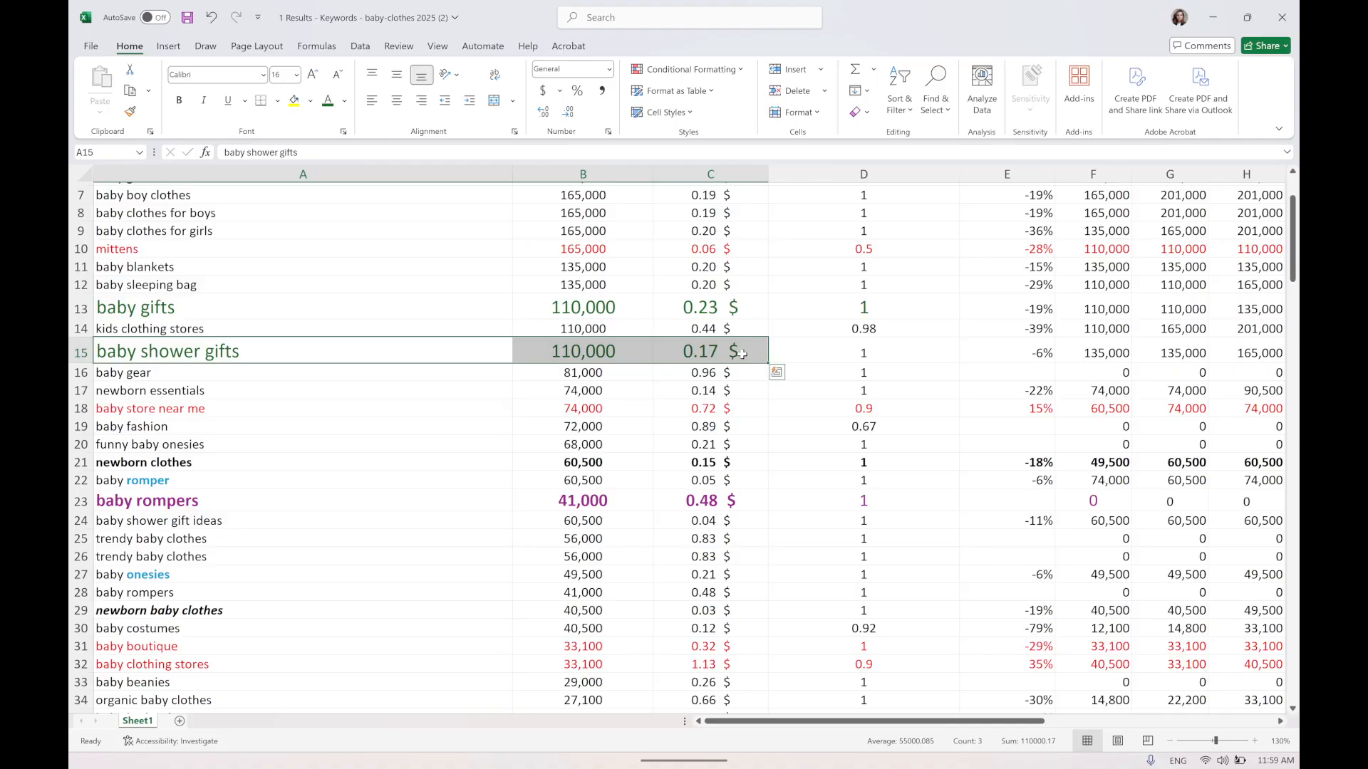
click(173, 106)
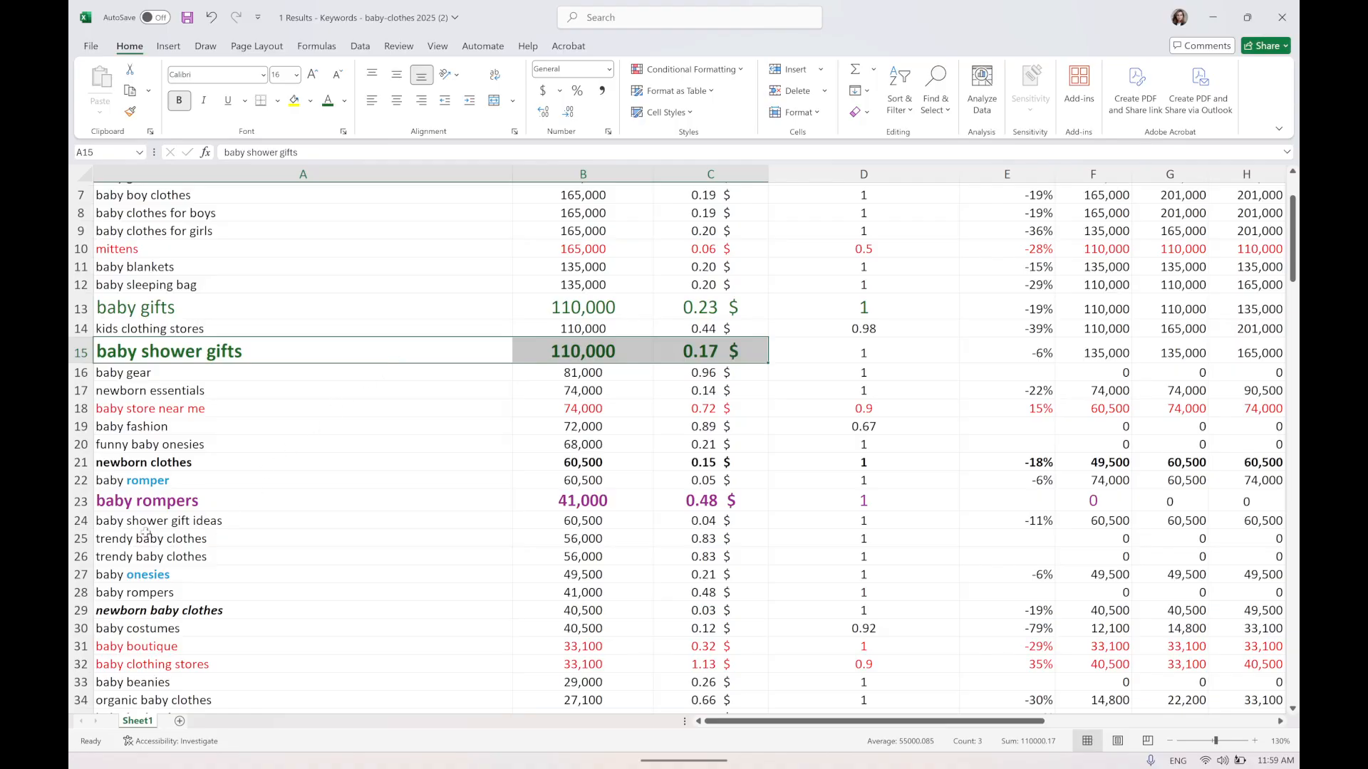
Format the baby shower gift ideas row in green, bold, at 18 pt.
click(135, 521)
drag(136, 521, 713, 522)
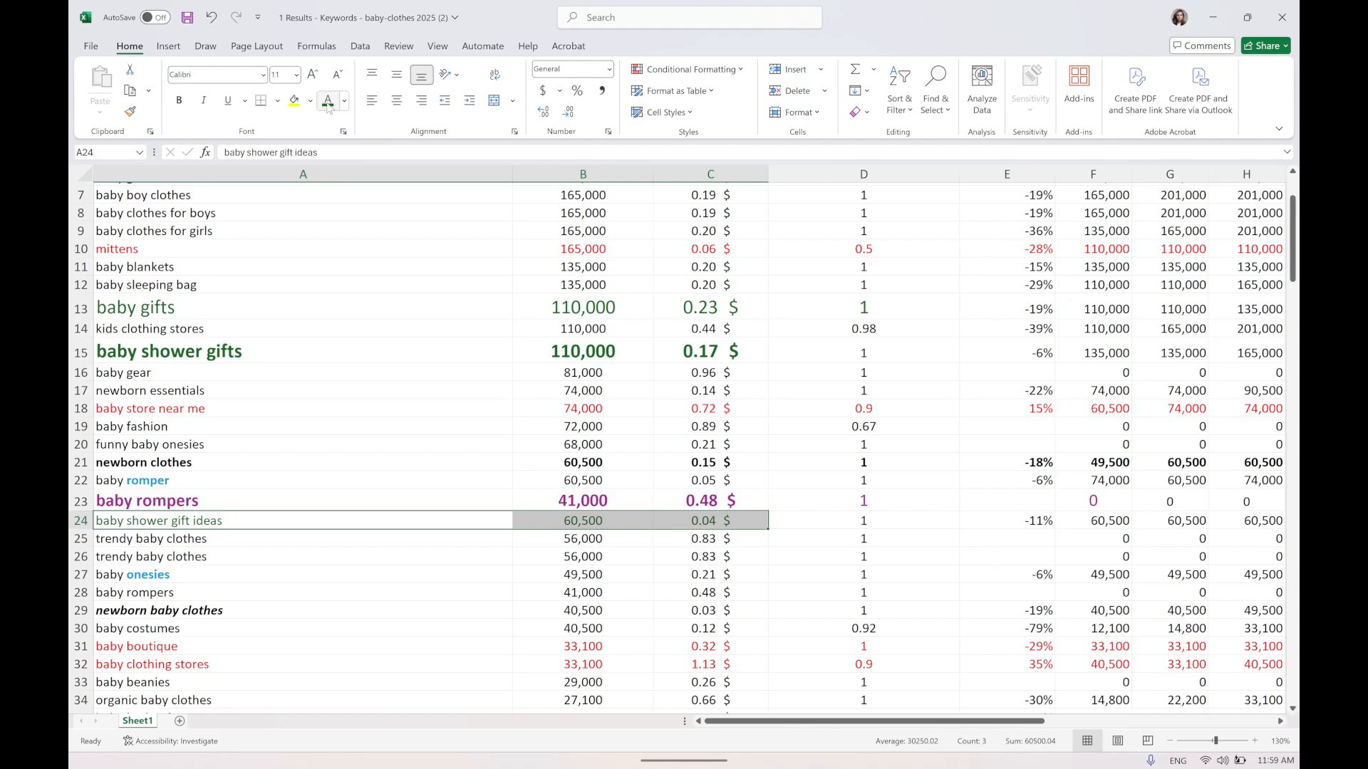
click(179, 100)
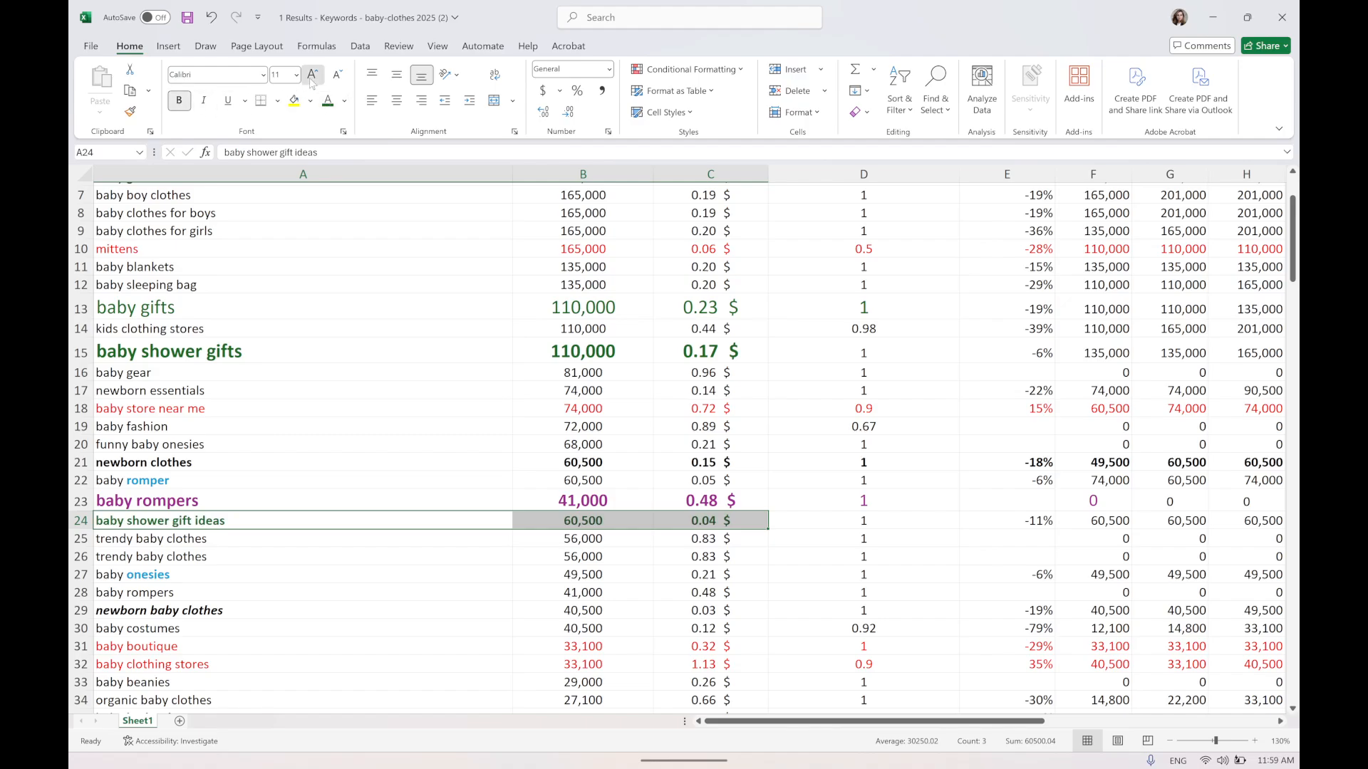
click(312, 74)
click(312, 74)
click(312, 75)
click(312, 74)
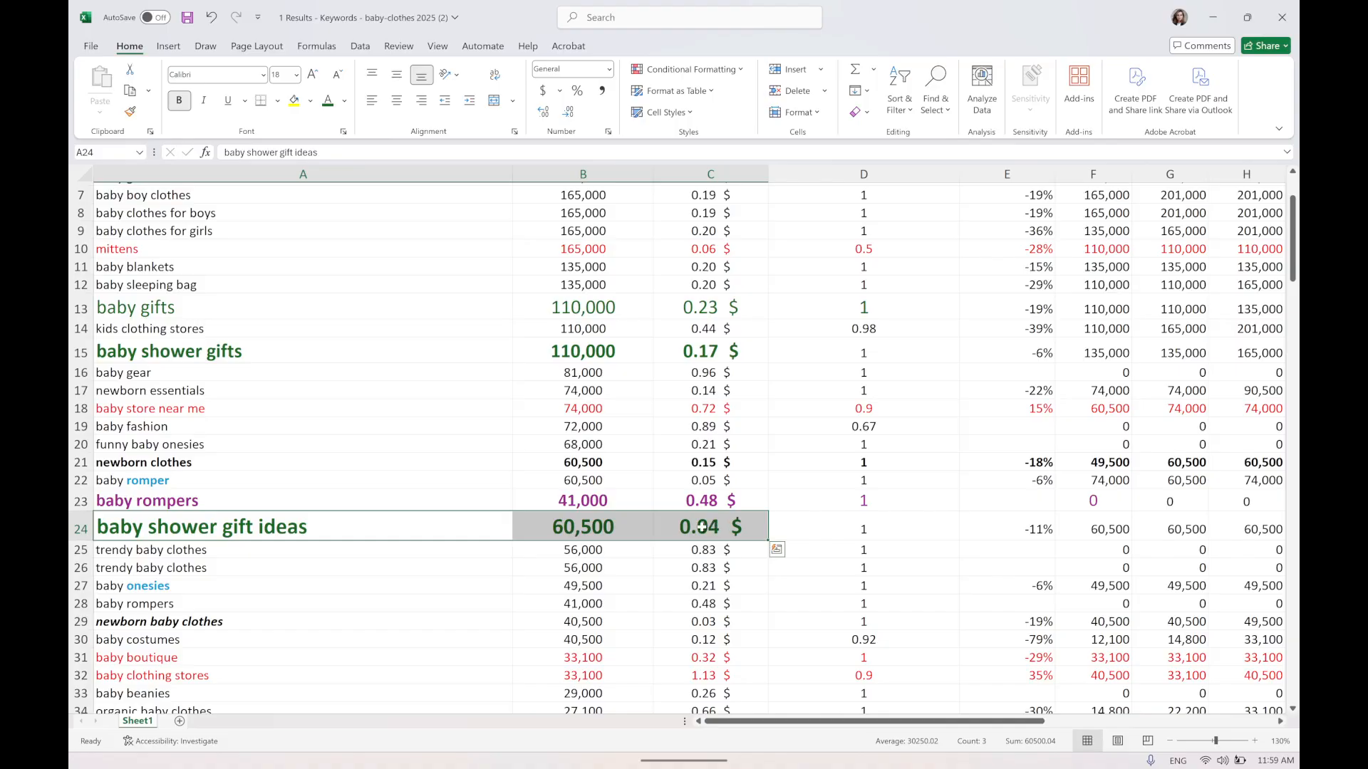
Review the highlighted gift keyword rows.
click(604, 527)
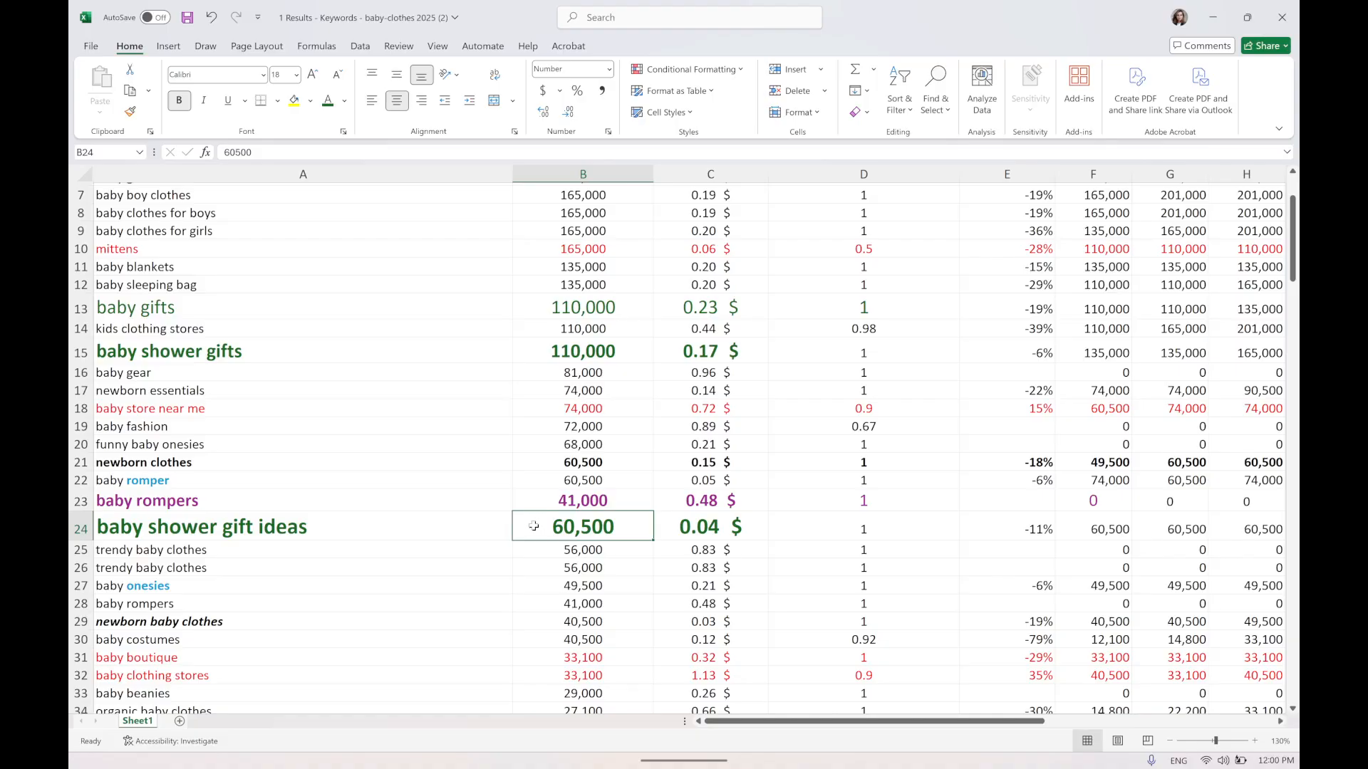
click(216, 346)
click(161, 309)
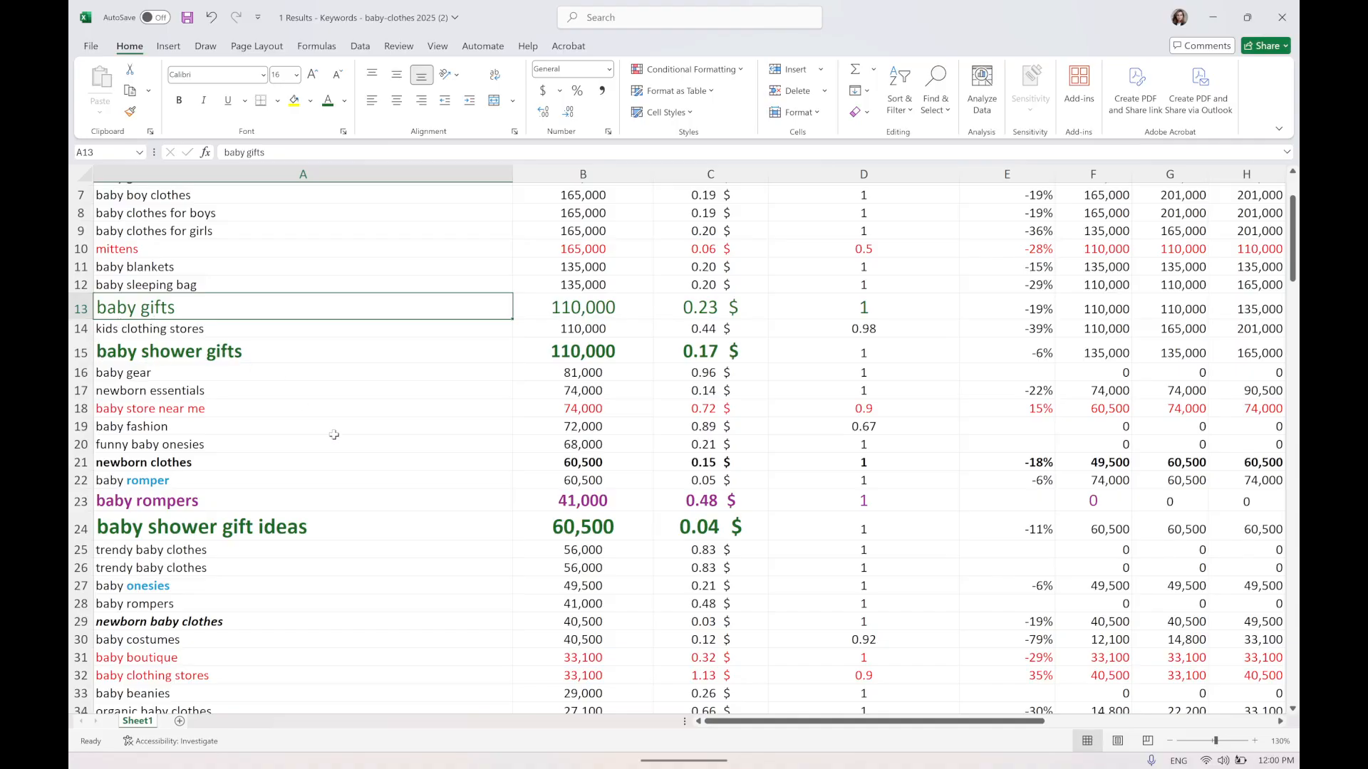
Switch to the browser and open a new Keywords Everywhere Bulk Keywords Data tool.
click(528, 743)
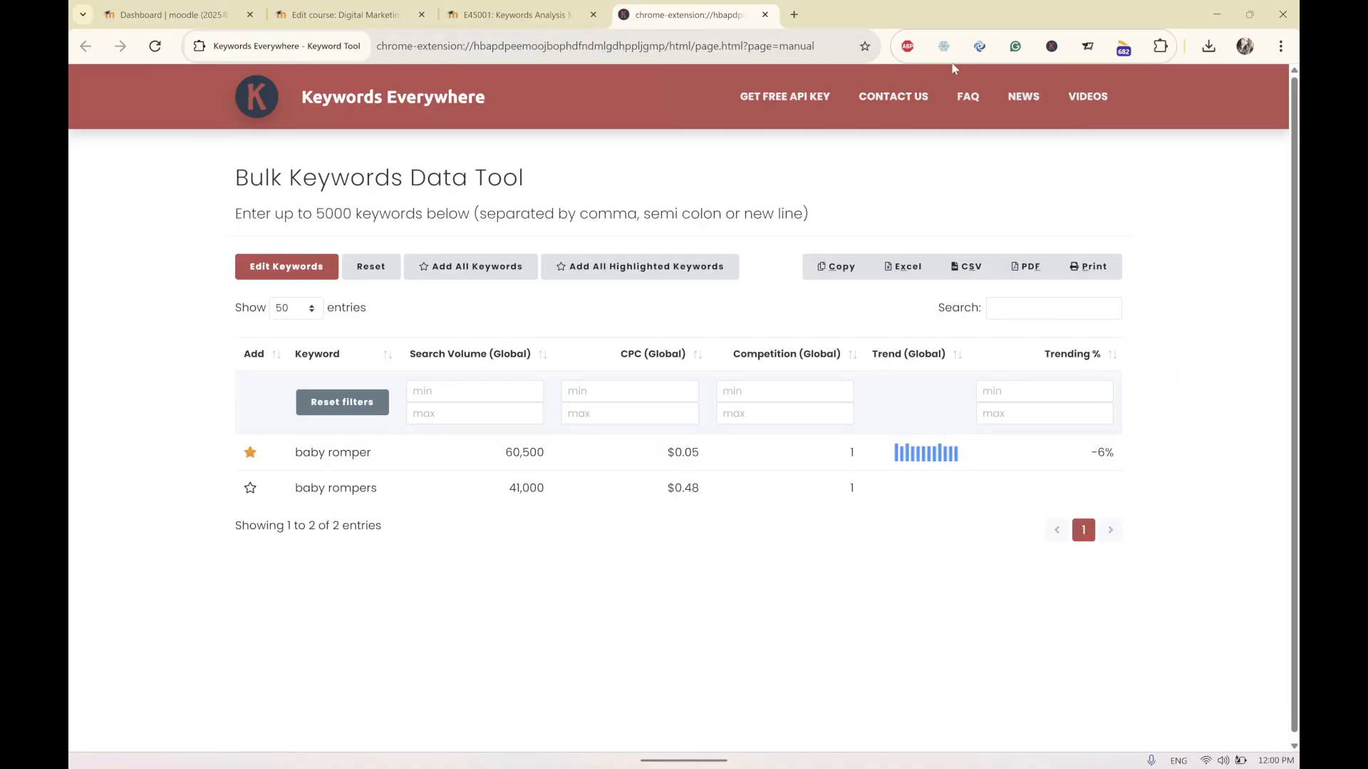
click(1051, 47)
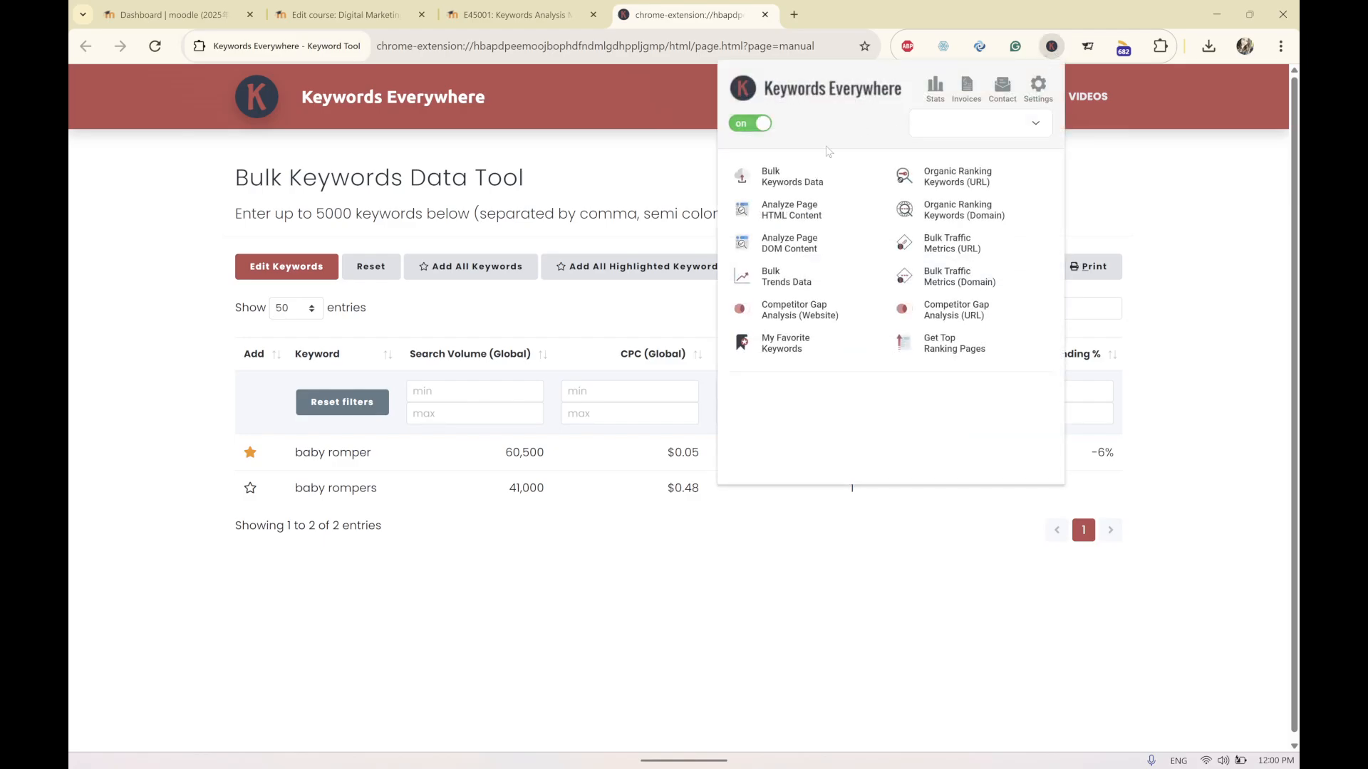
click(769, 176)
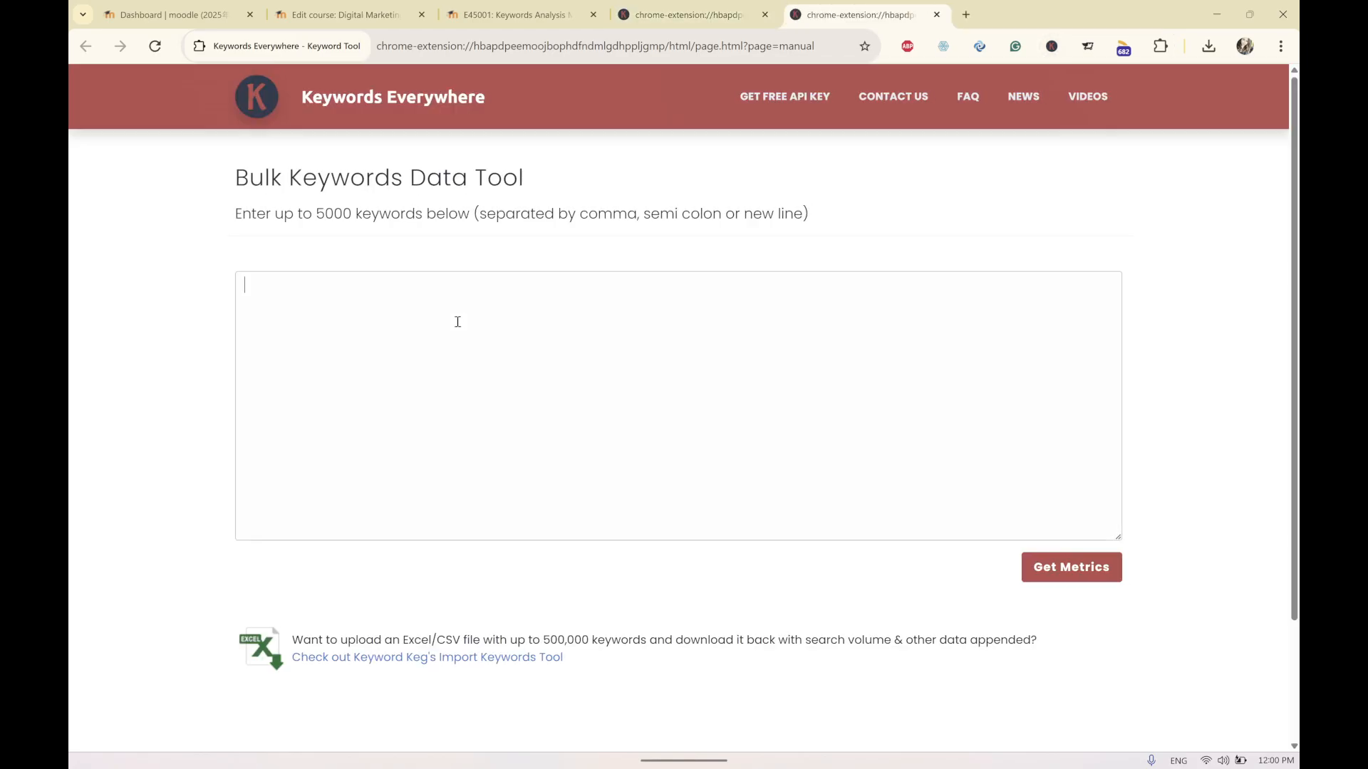
Enter the keywords 'buy baby gifts' and 'buy baby shower gifts' and get their metrics.
text(baby)
key(BackSpace)
key(BackSpace)
key(BackSpace)
key(BackSpace)
key(BackSpace)
key(BackSpace)
key(Return)
text(buy baby shower)
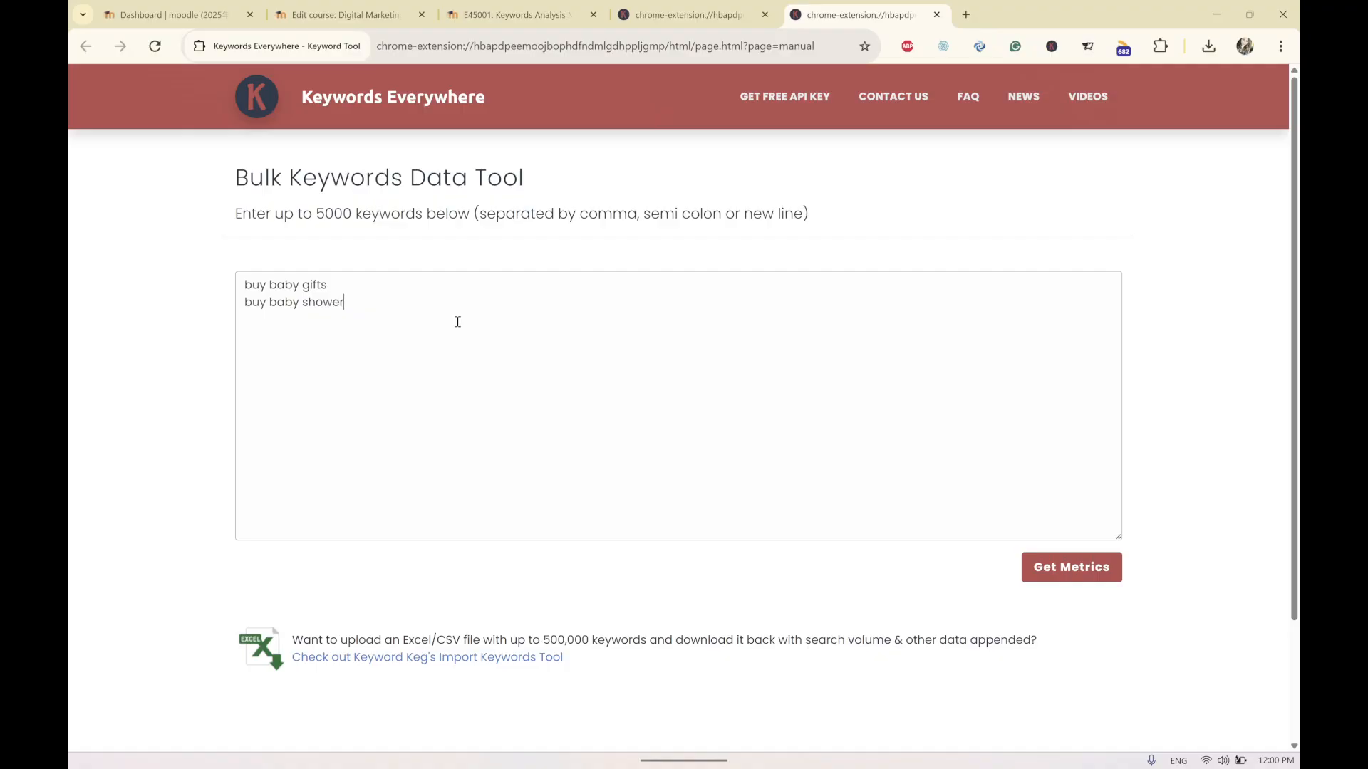
text( gifts)
key(Return)
text(buy baby sh)
key(BackSpace)
key(BackSpace)
key(BackSpace)
key(BackSpace)
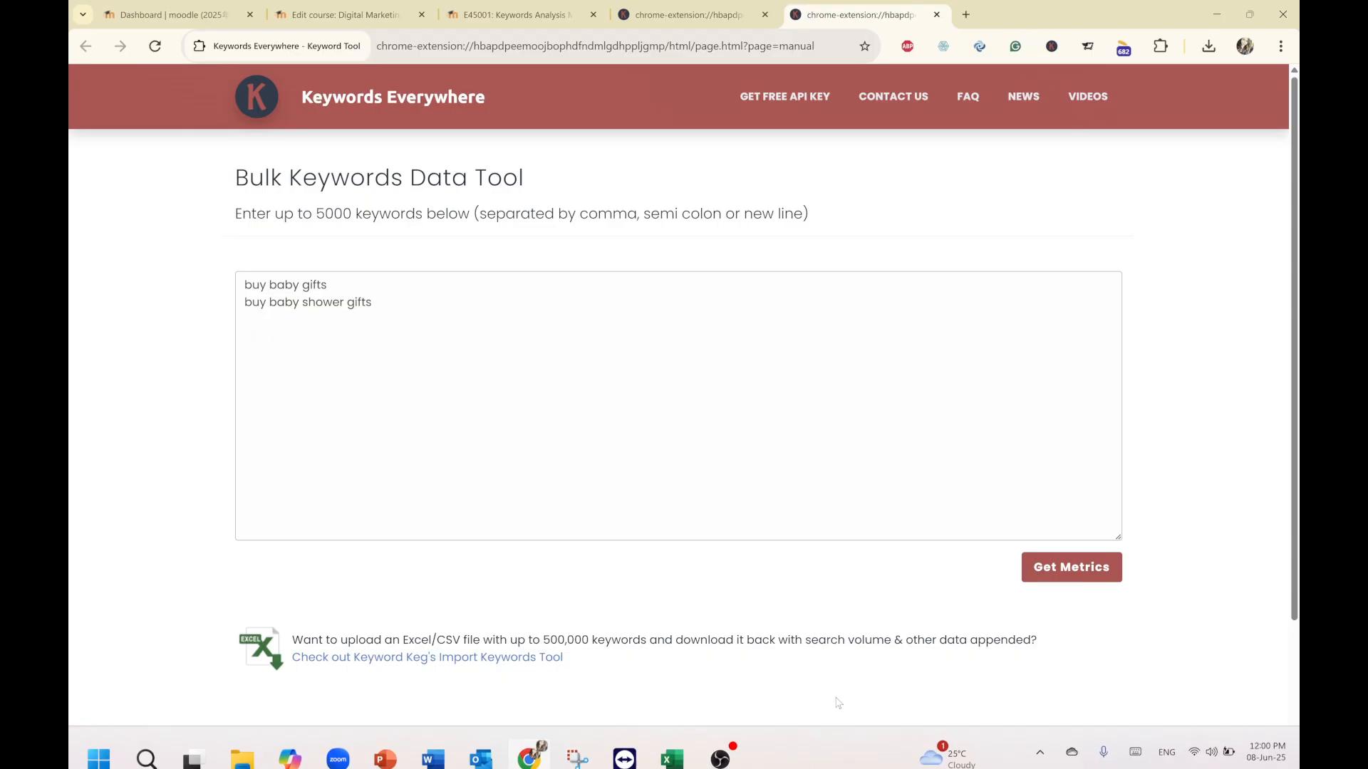
click(1035, 569)
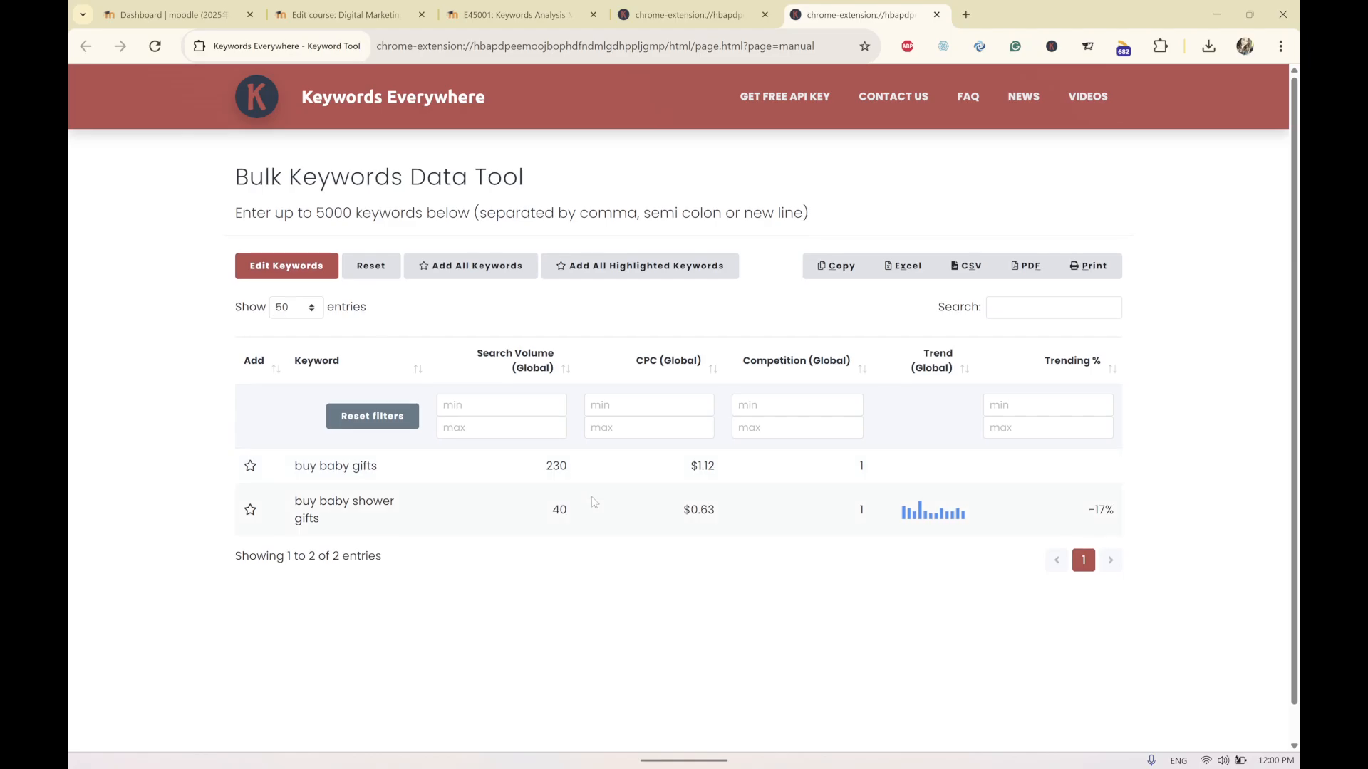
Add the keywords 'buy online baby gits' and 'buy online baby shower gifts' and get metrics again.
scroll(591, 502, down, 1)
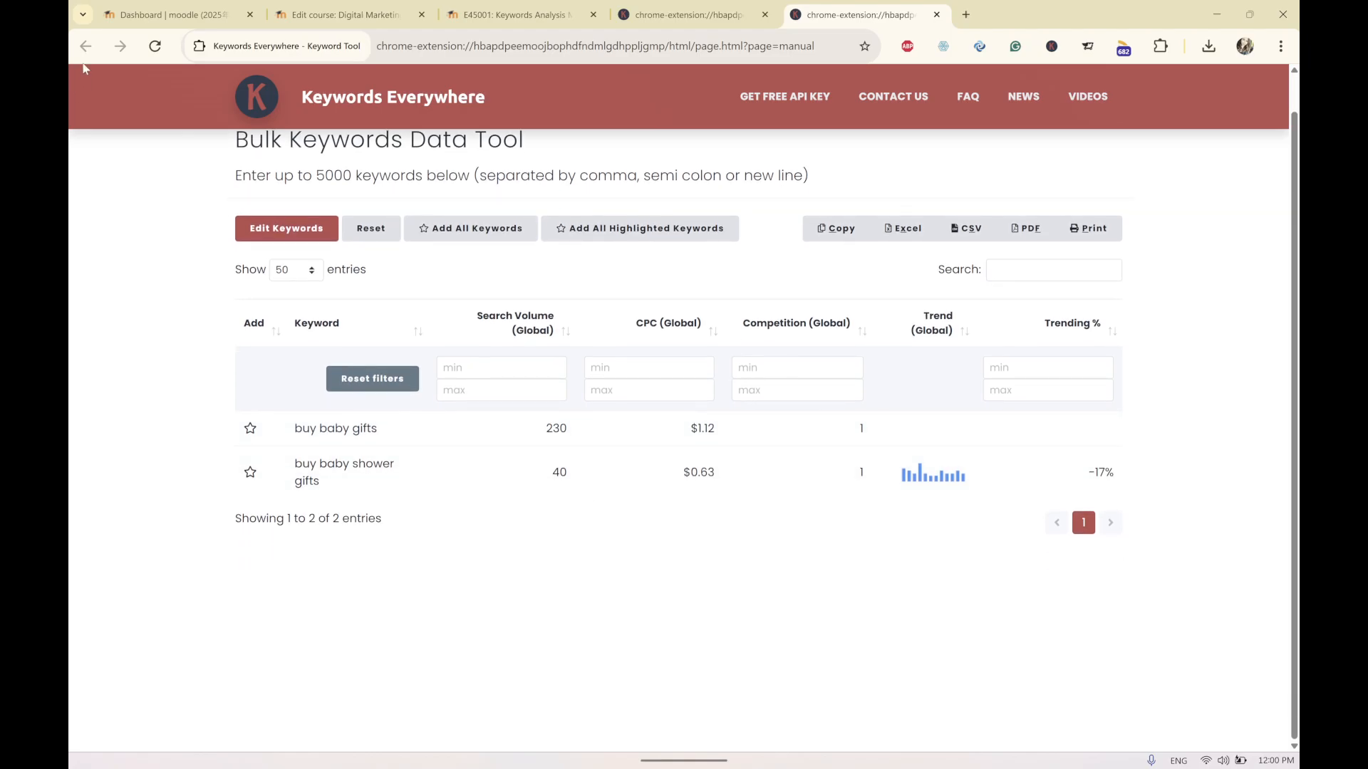
click(710, 6)
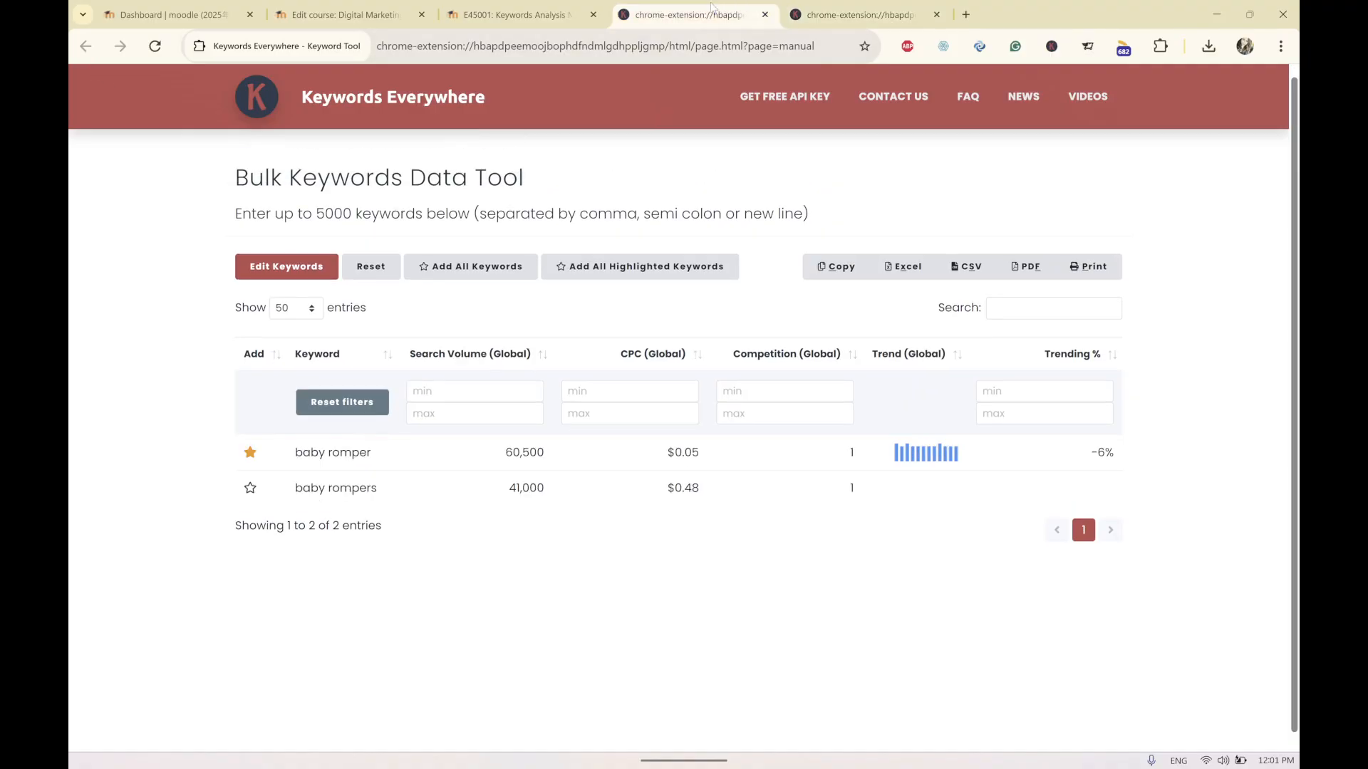
click(840, 5)
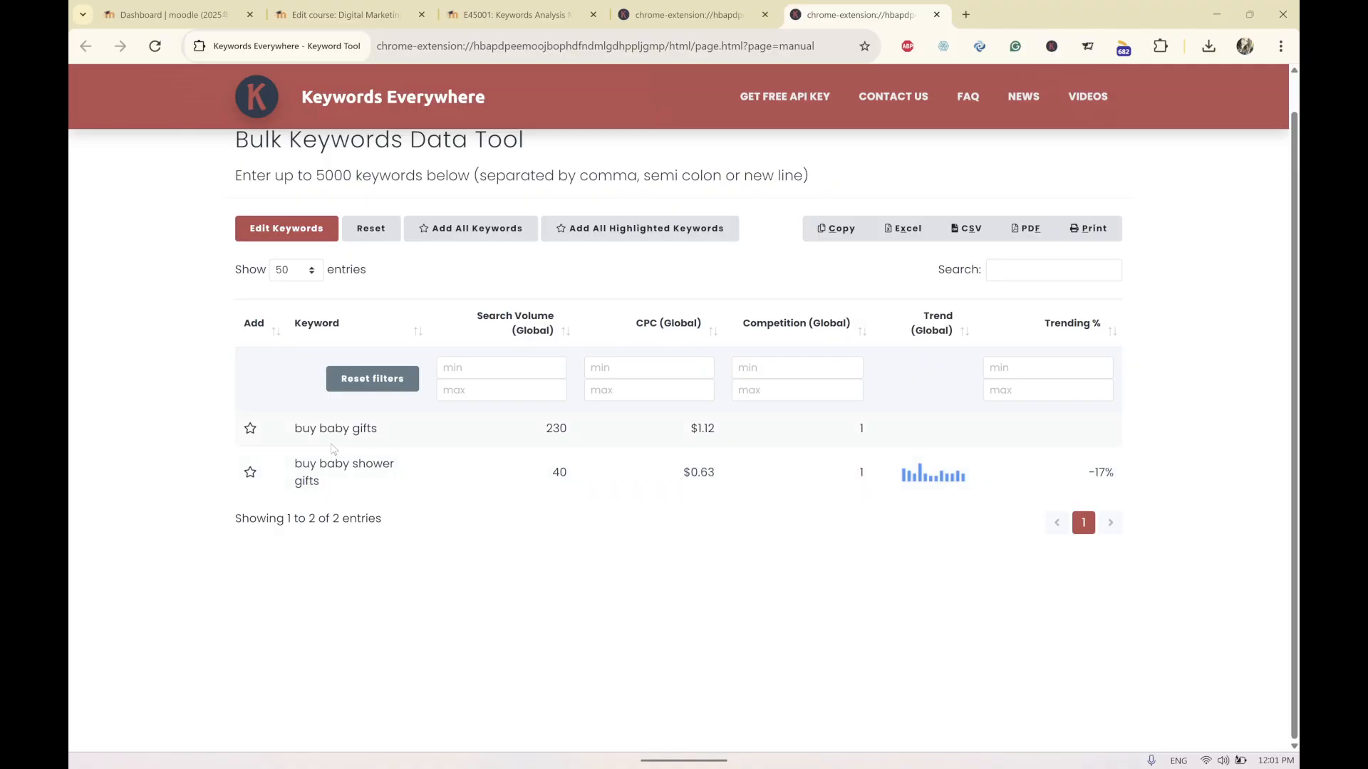
click(291, 236)
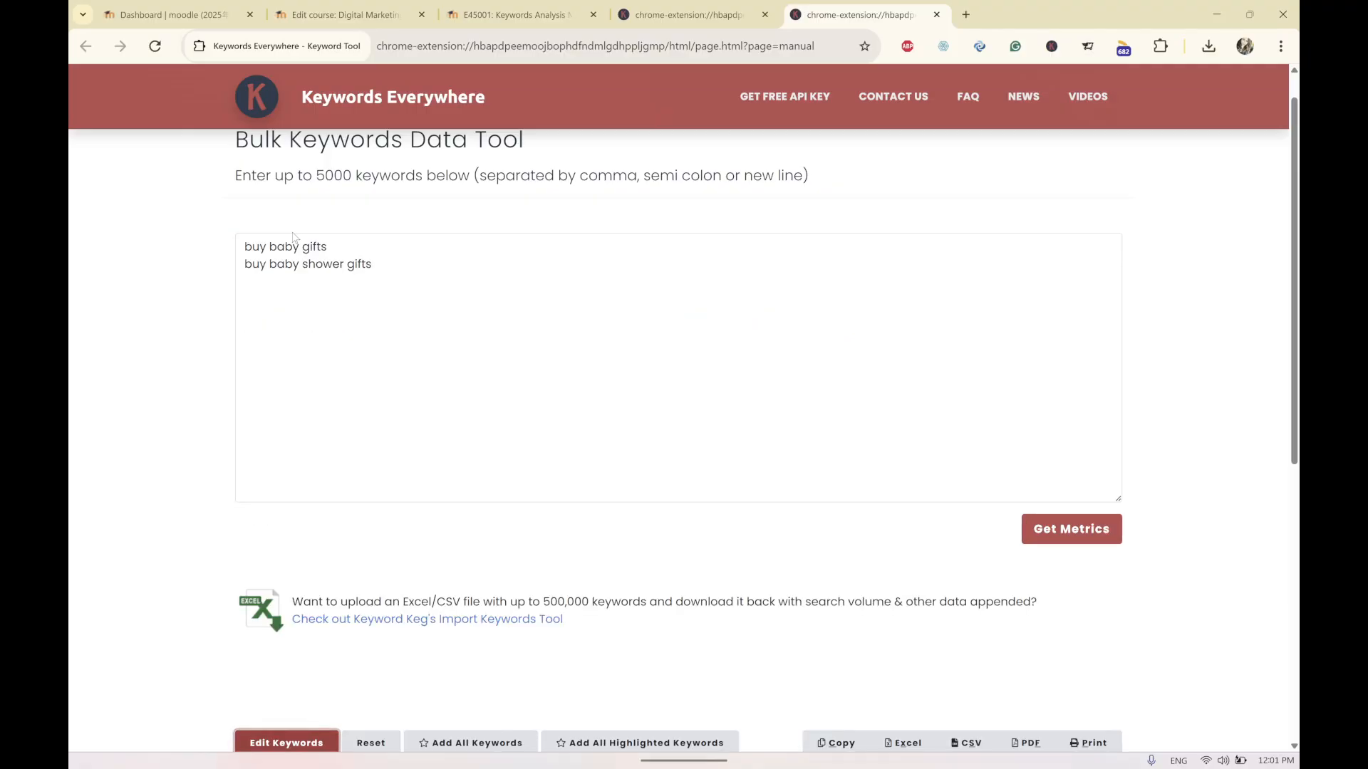
click(407, 269)
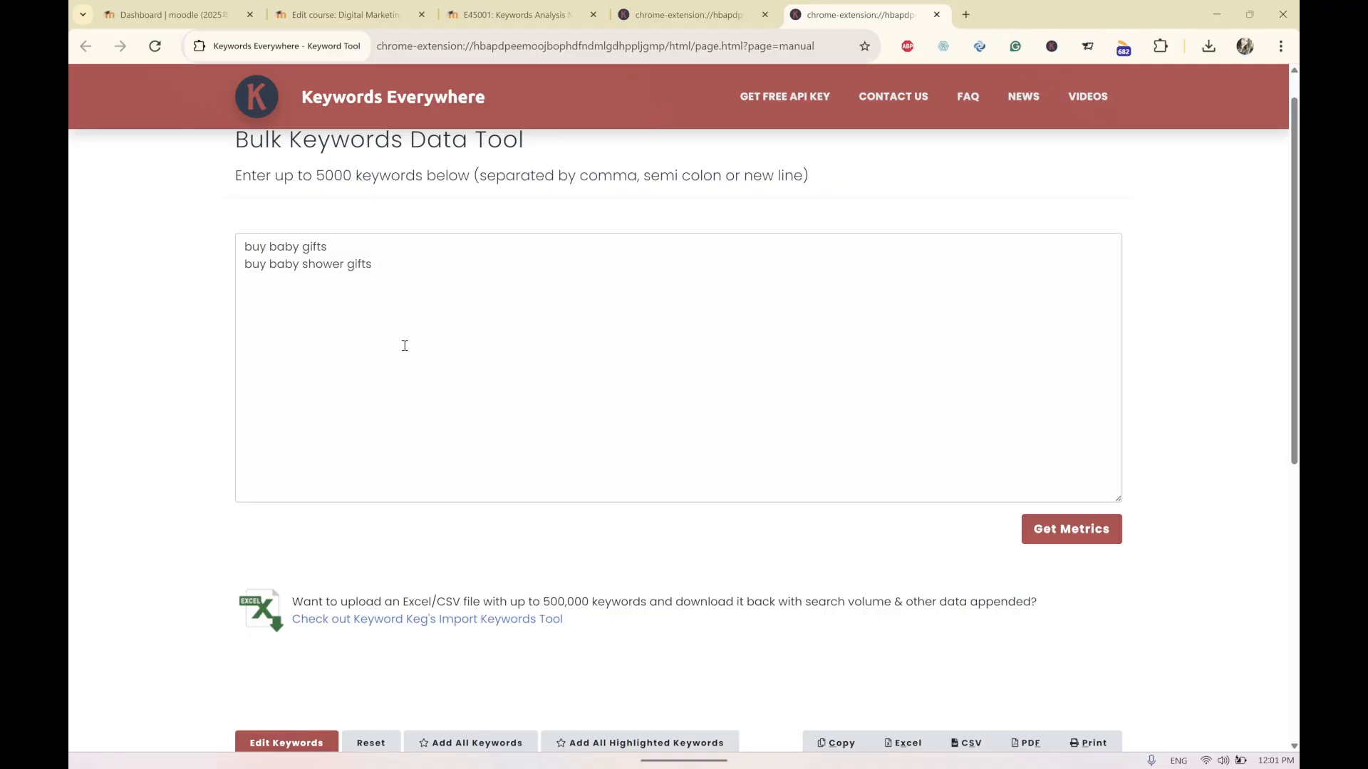
text(buy)
key(BackSpace)
key(BackSpace)
text(uy online baby gits bu)
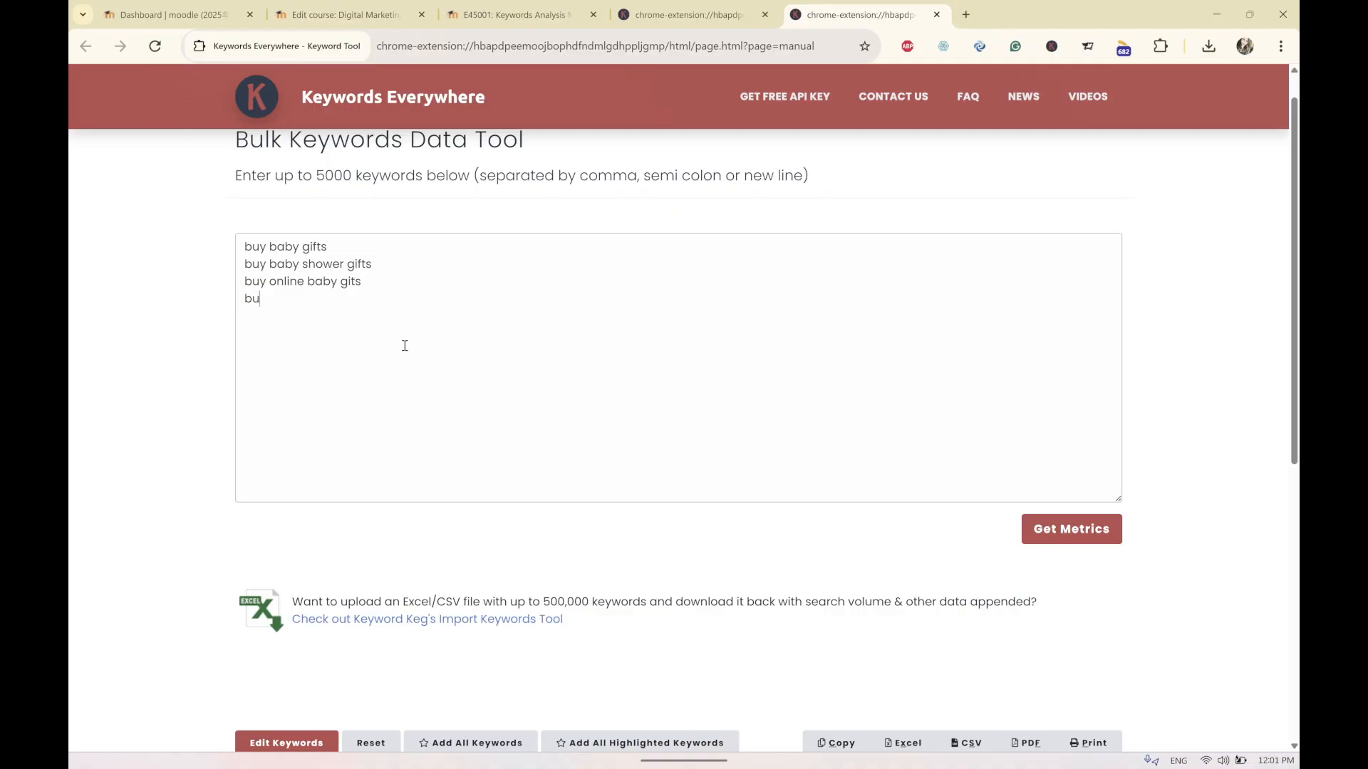
text(y online baby shower gifts)
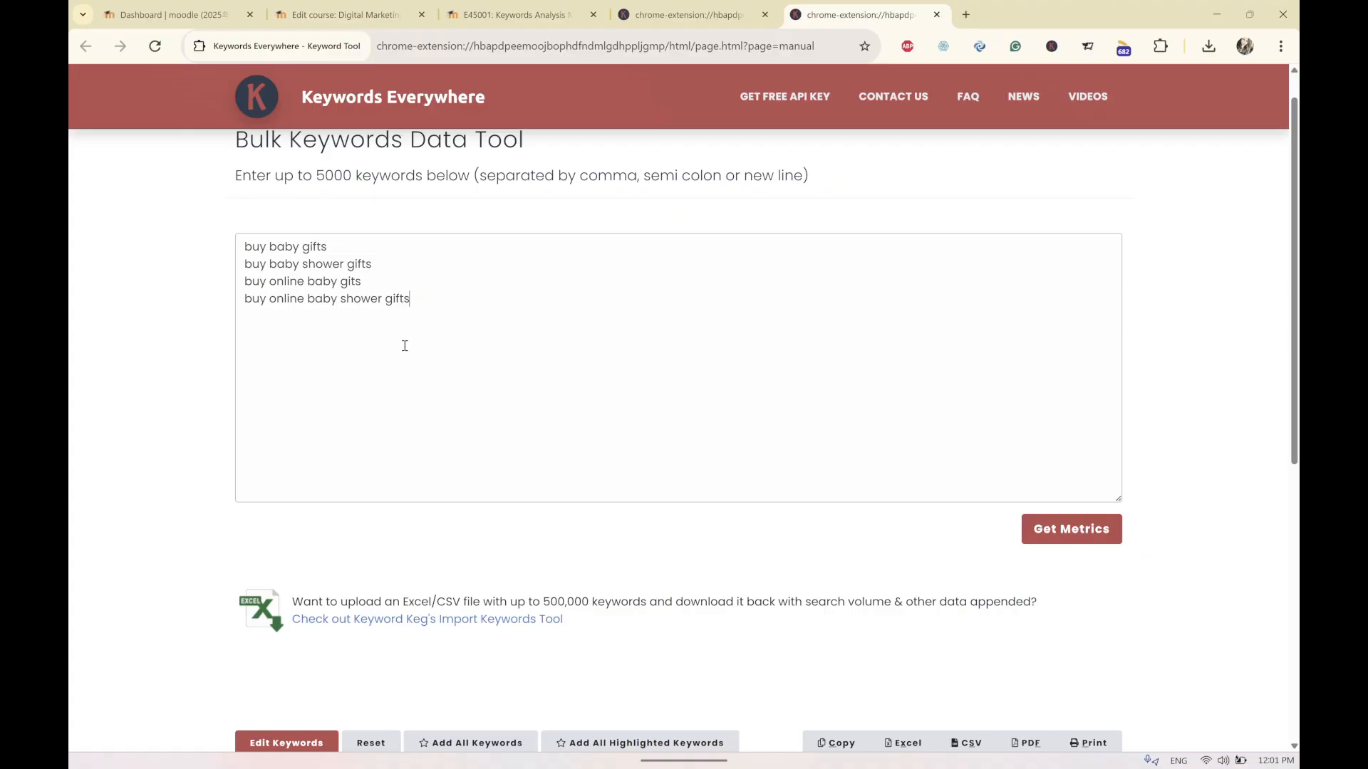
click(1101, 527)
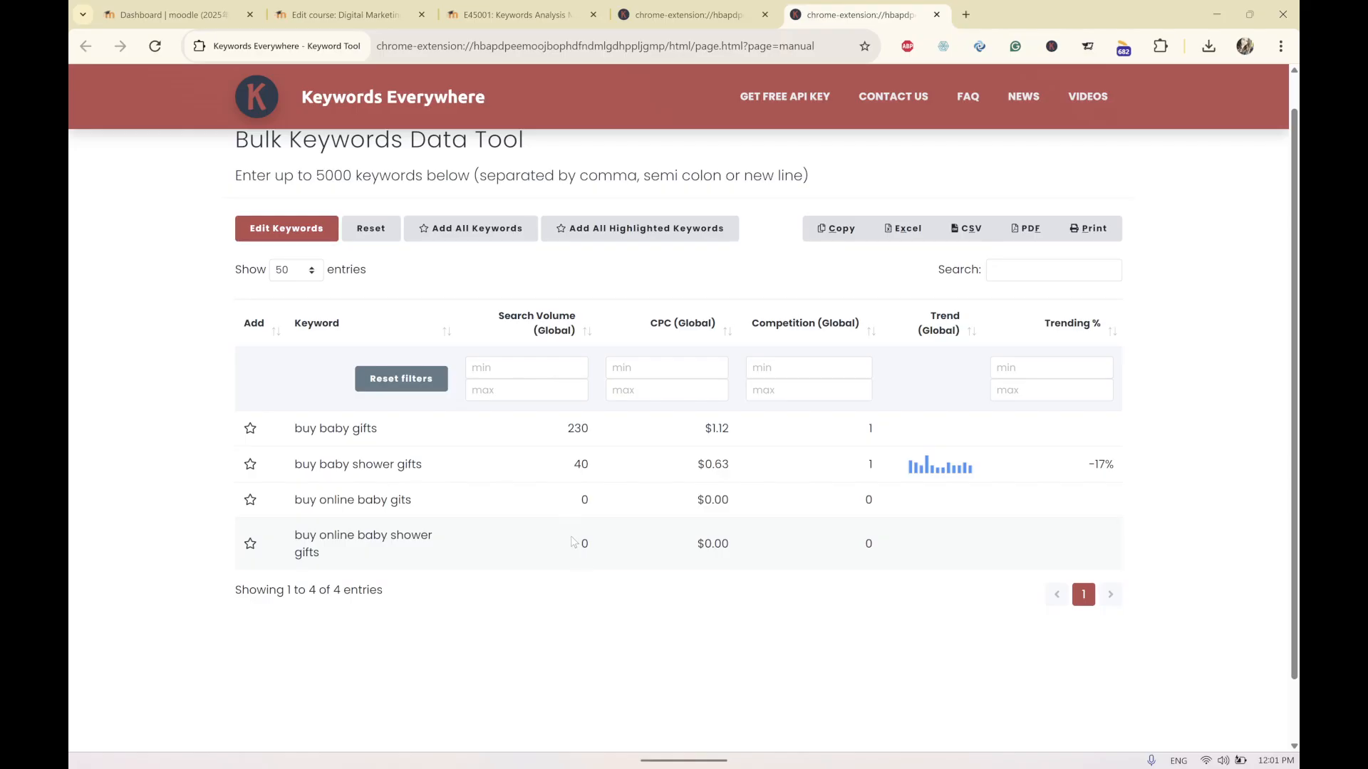
Remove 'buy' from the two online keywords and get the metrics again.
click(284, 230)
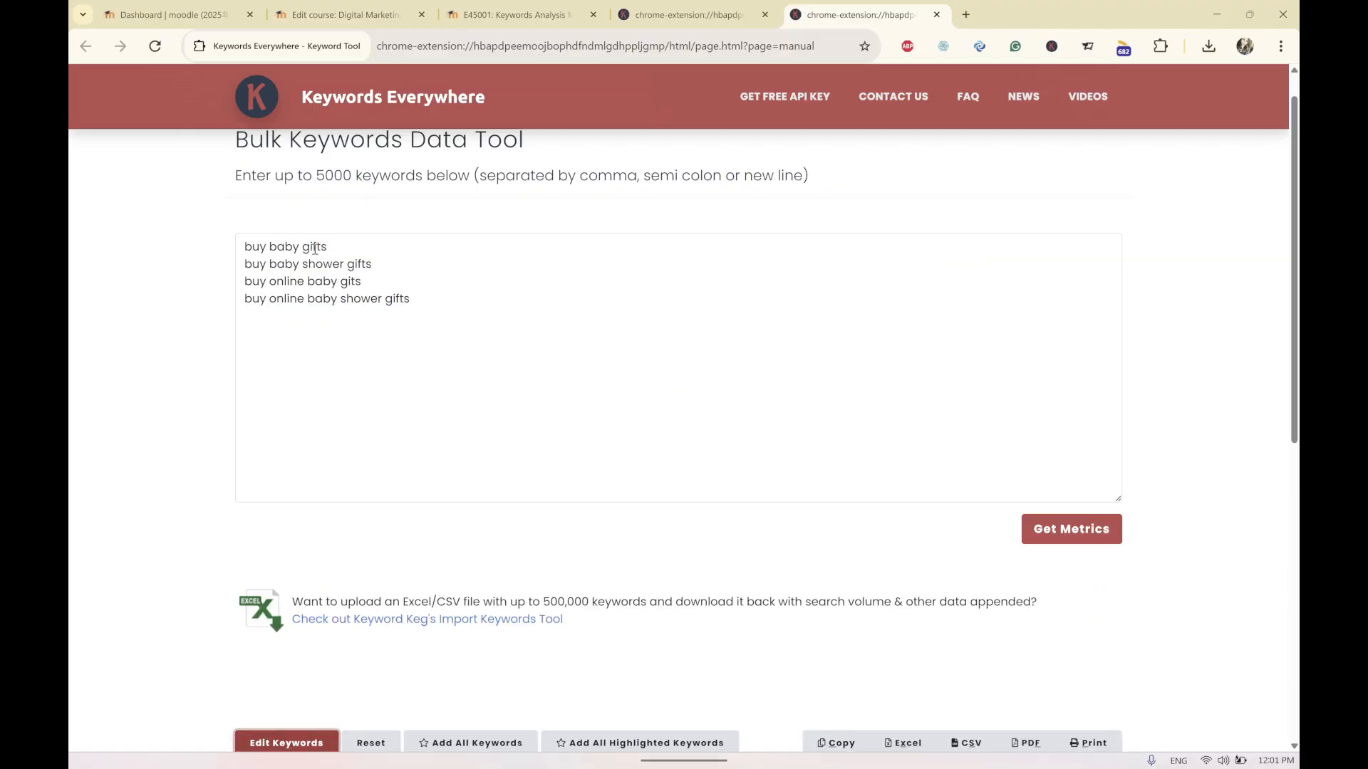
double_click(256, 302)
right_click(256, 302)
key(Escape)
key(BackSpace)
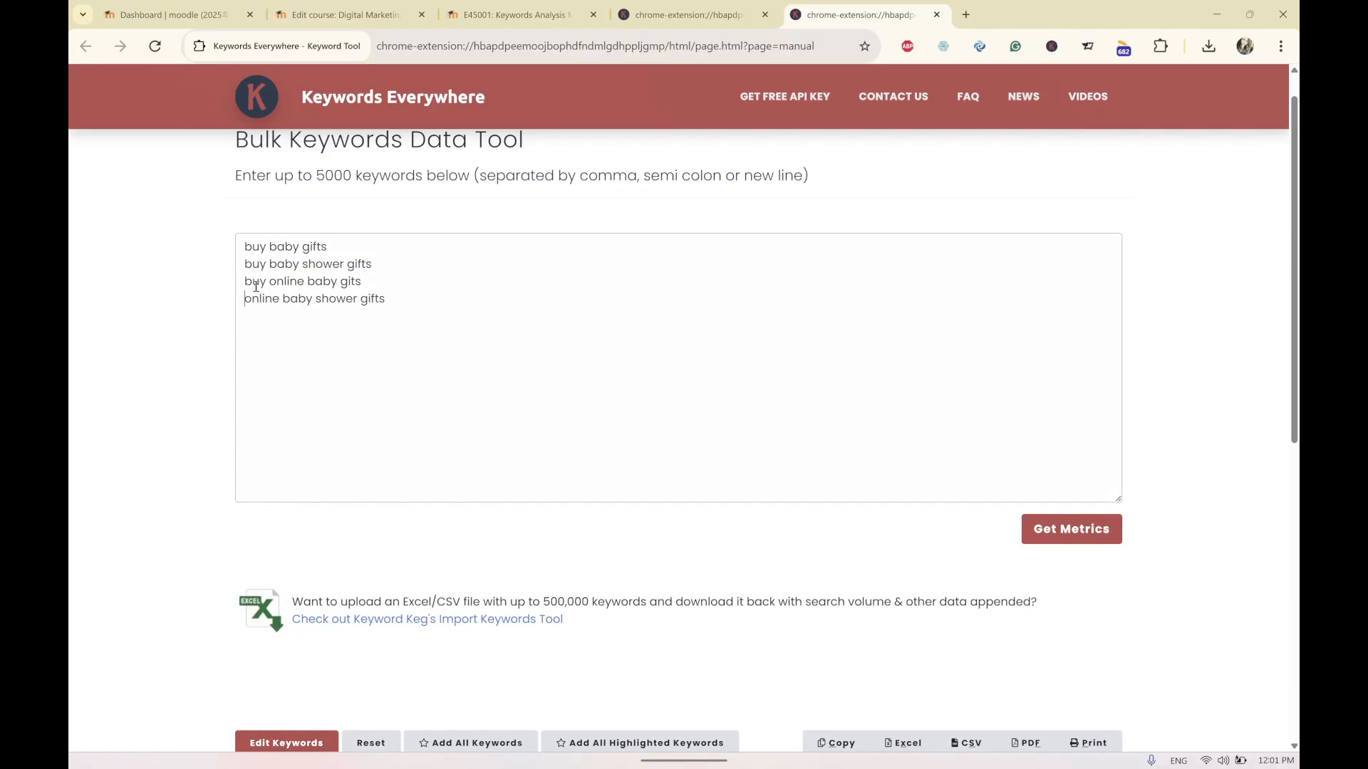
double_click(256, 286)
key(BackSpace)
click(1045, 529)
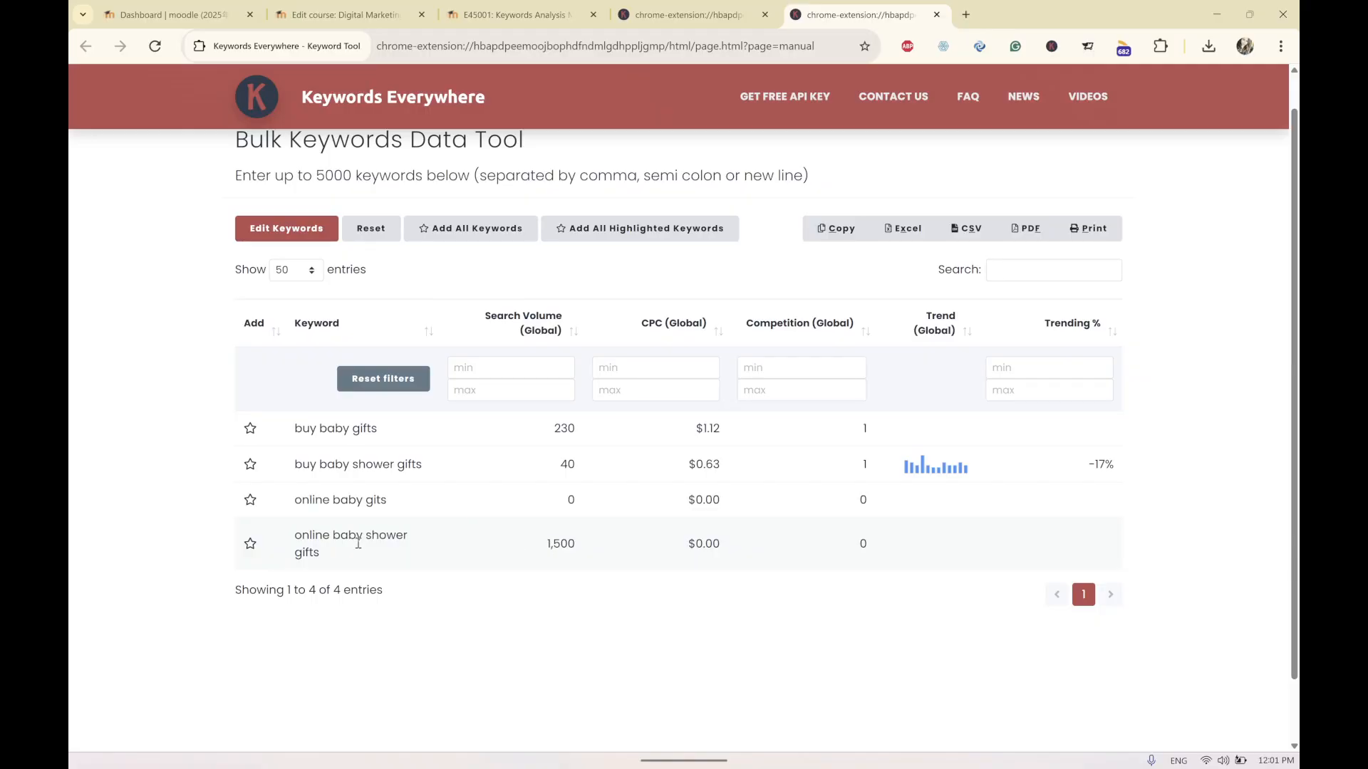
Add the keyword 'online baby clothing' to the list and get metrics.
click(294, 230)
click(442, 302)
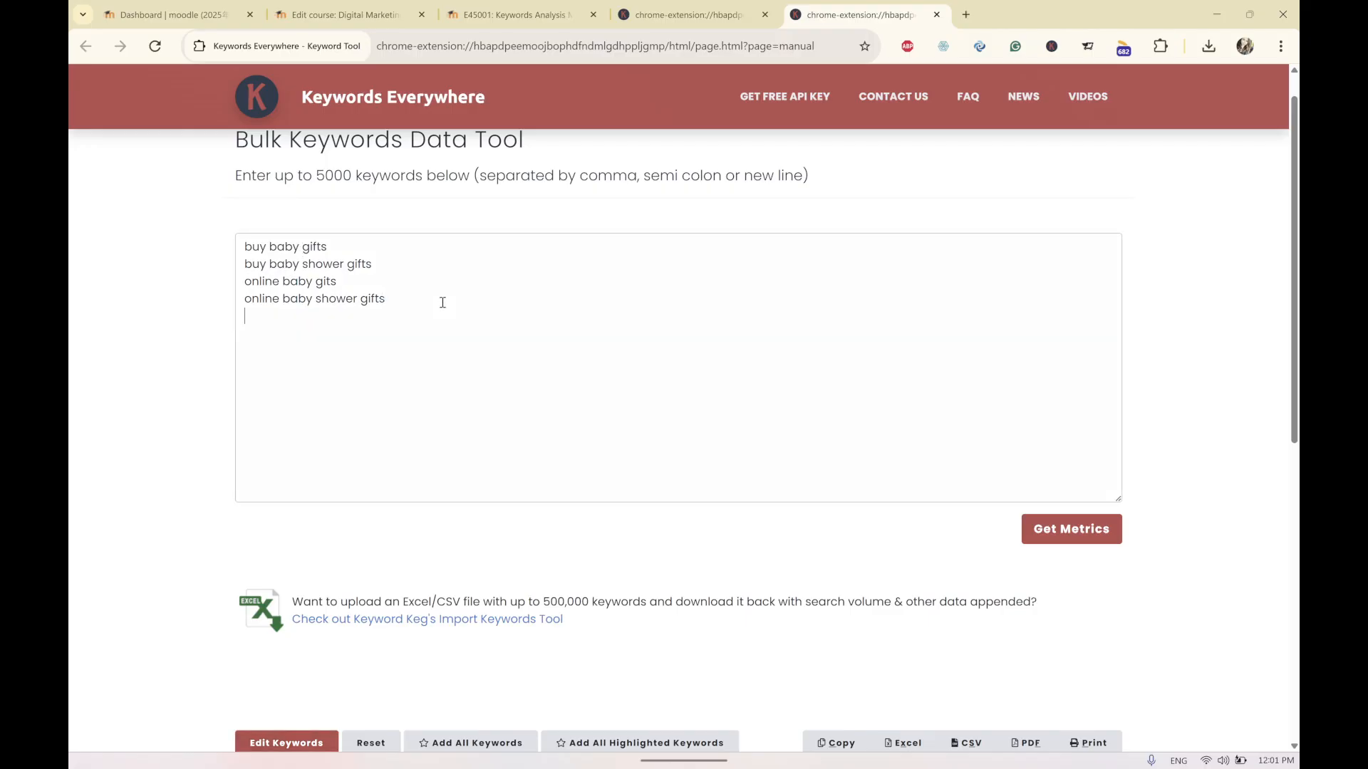
text(online baby clothing)
click(1069, 528)
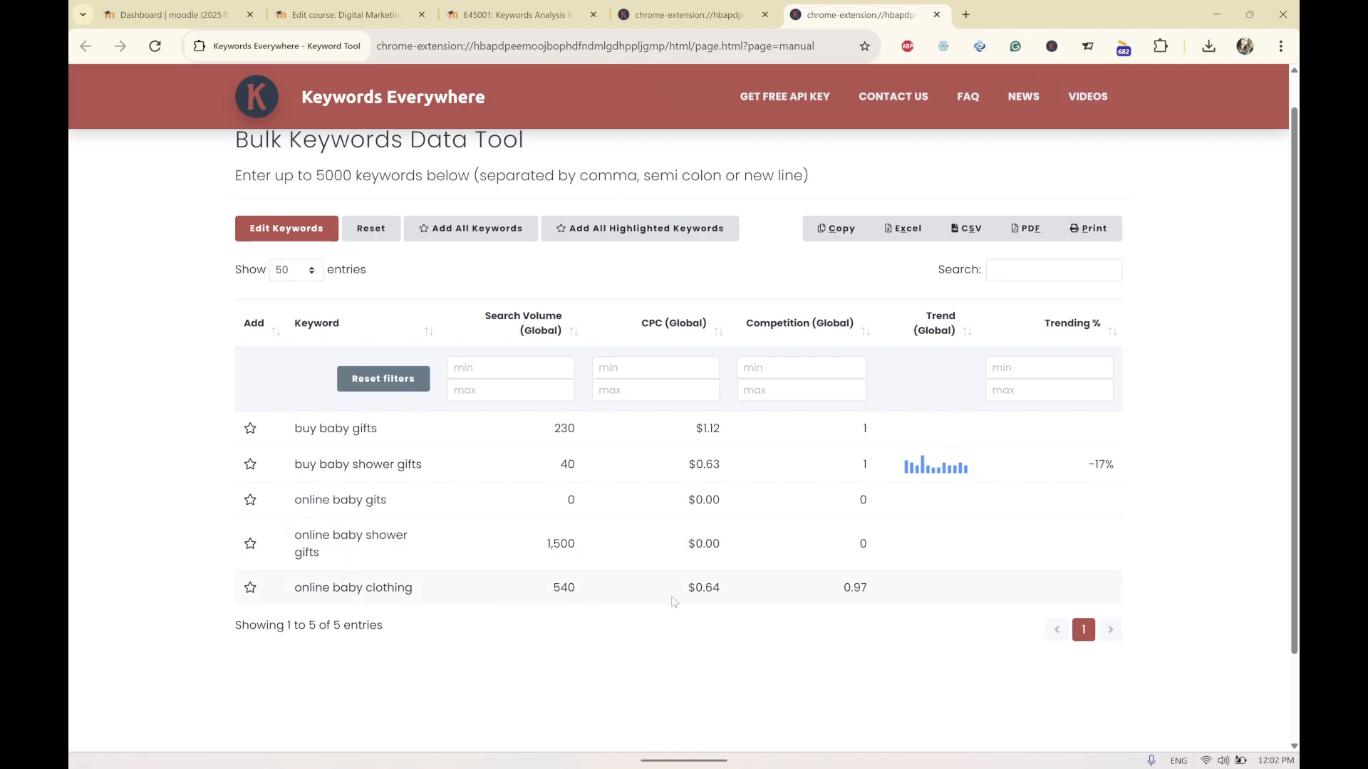
Examine the search volume, CPC and competition figures for the online baby clothing and buy baby gifts results.
drag(726, 590, 684, 591)
drag(295, 588, 412, 597)
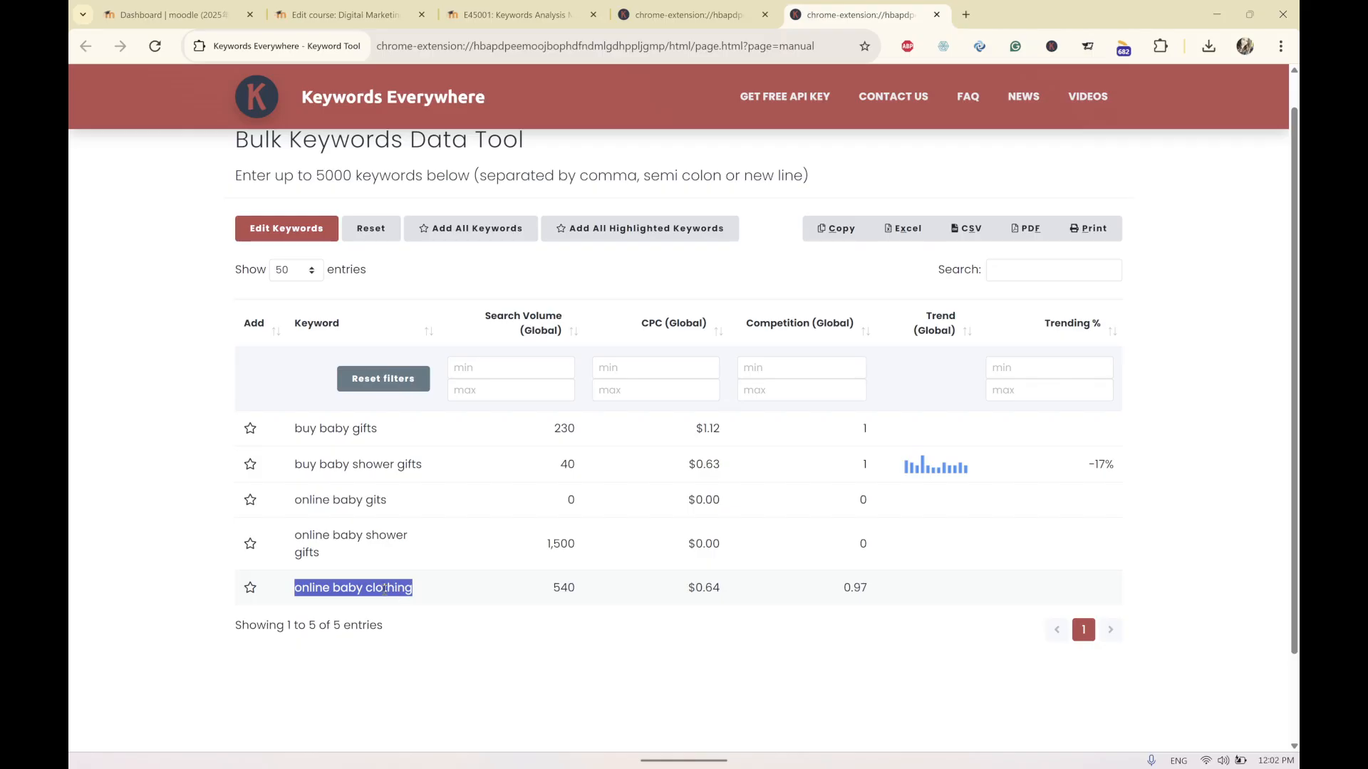
drag(553, 589, 579, 591)
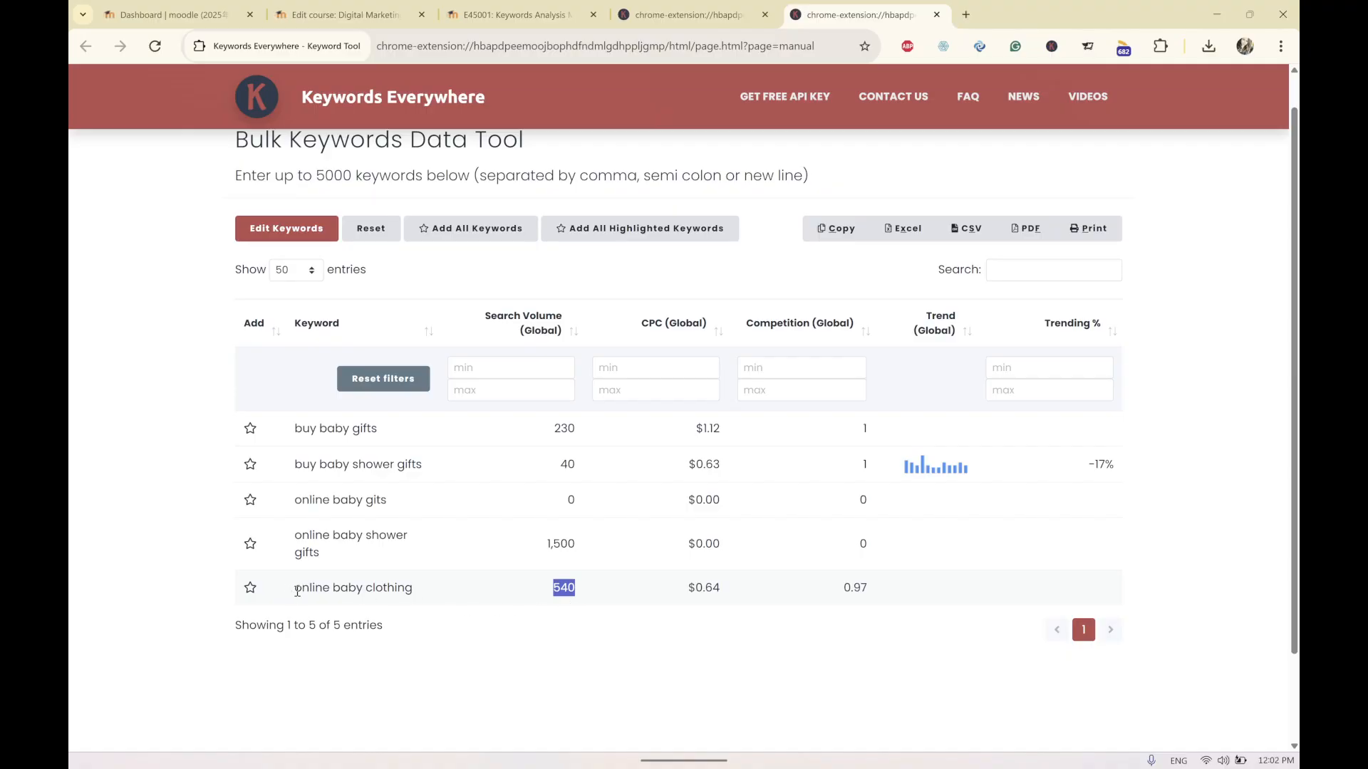
drag(297, 591, 417, 592)
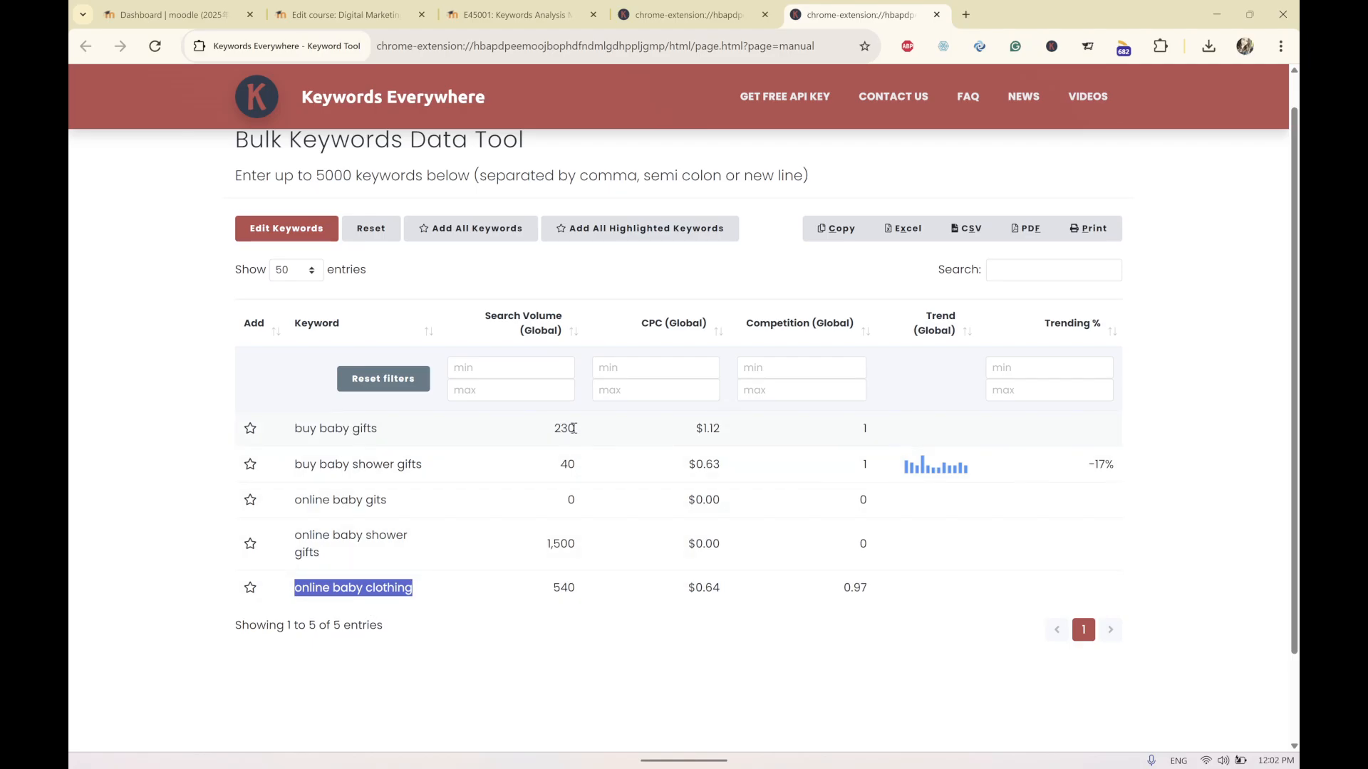
double_click(565, 428)
double_click(567, 587)
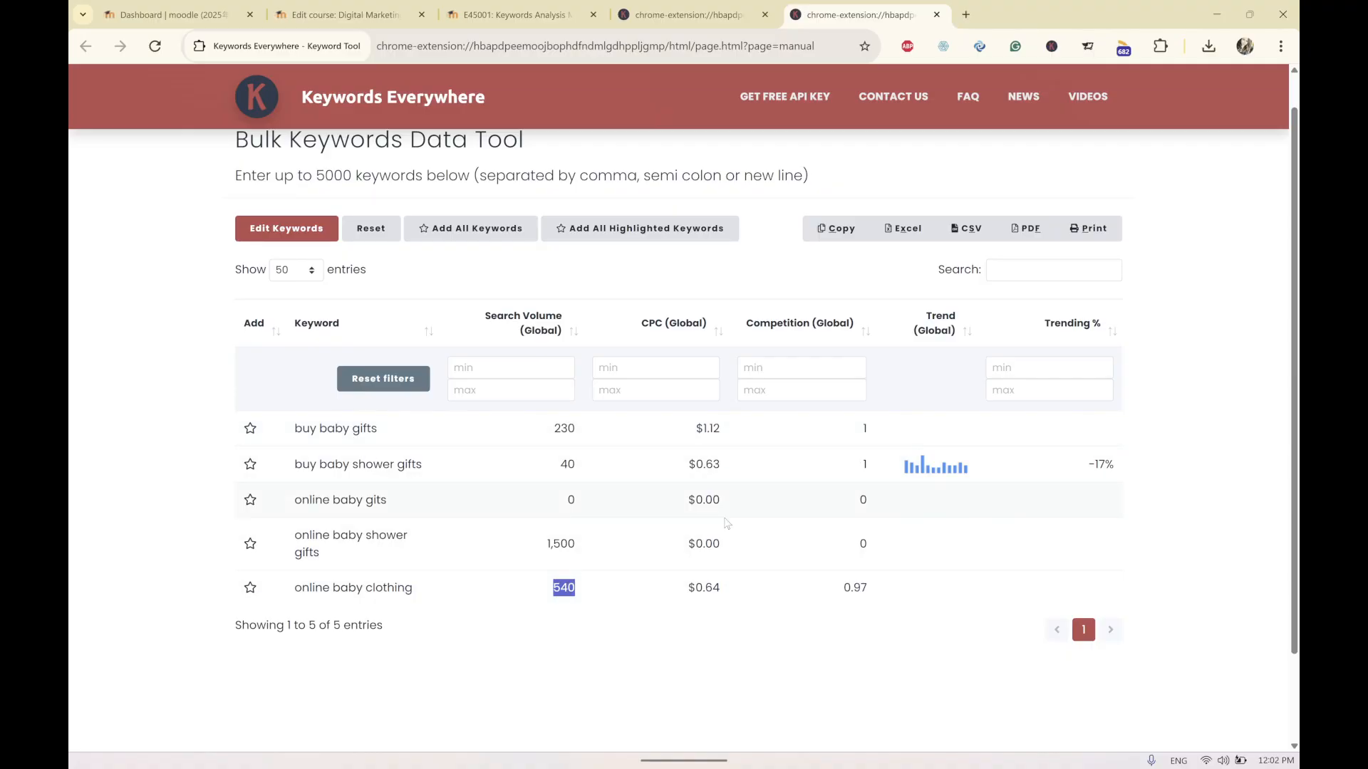
double_click(709, 587)
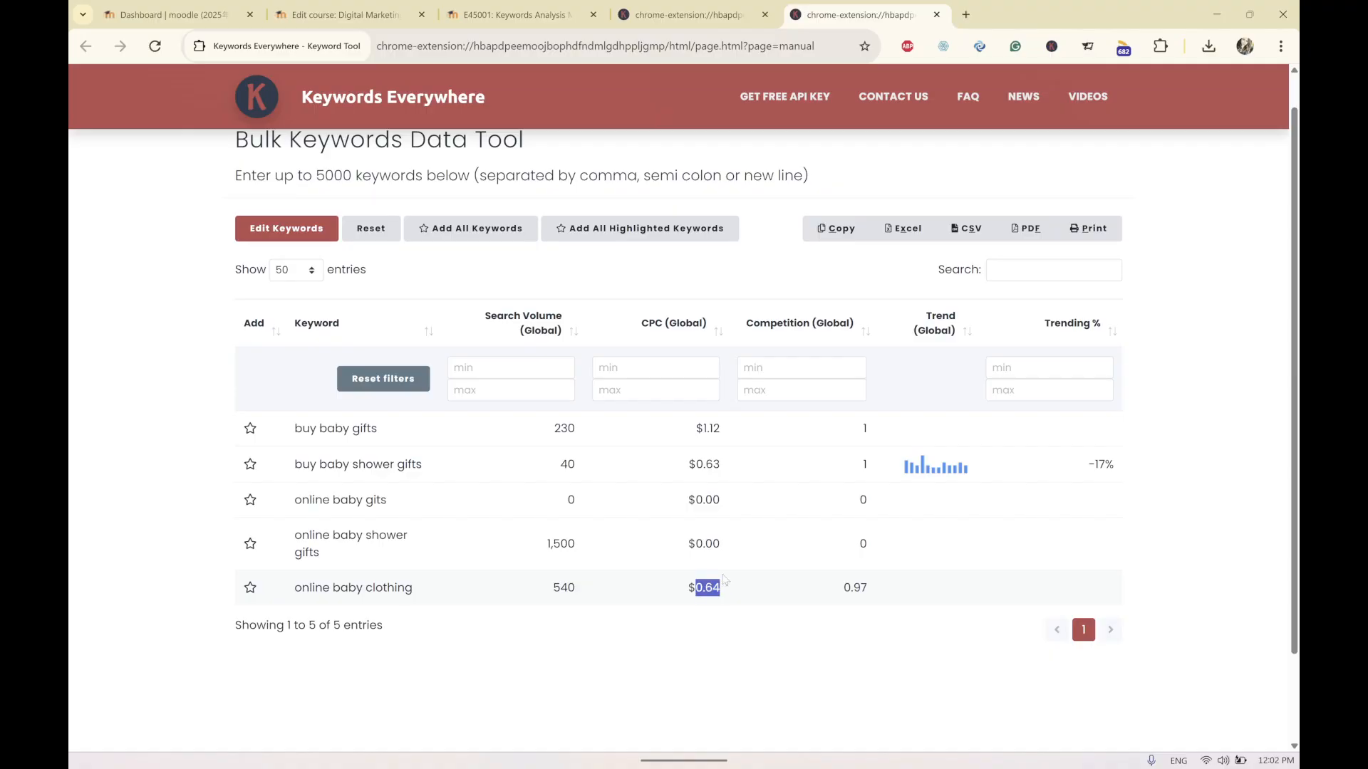
double_click(710, 428)
drag(721, 428, 695, 433)
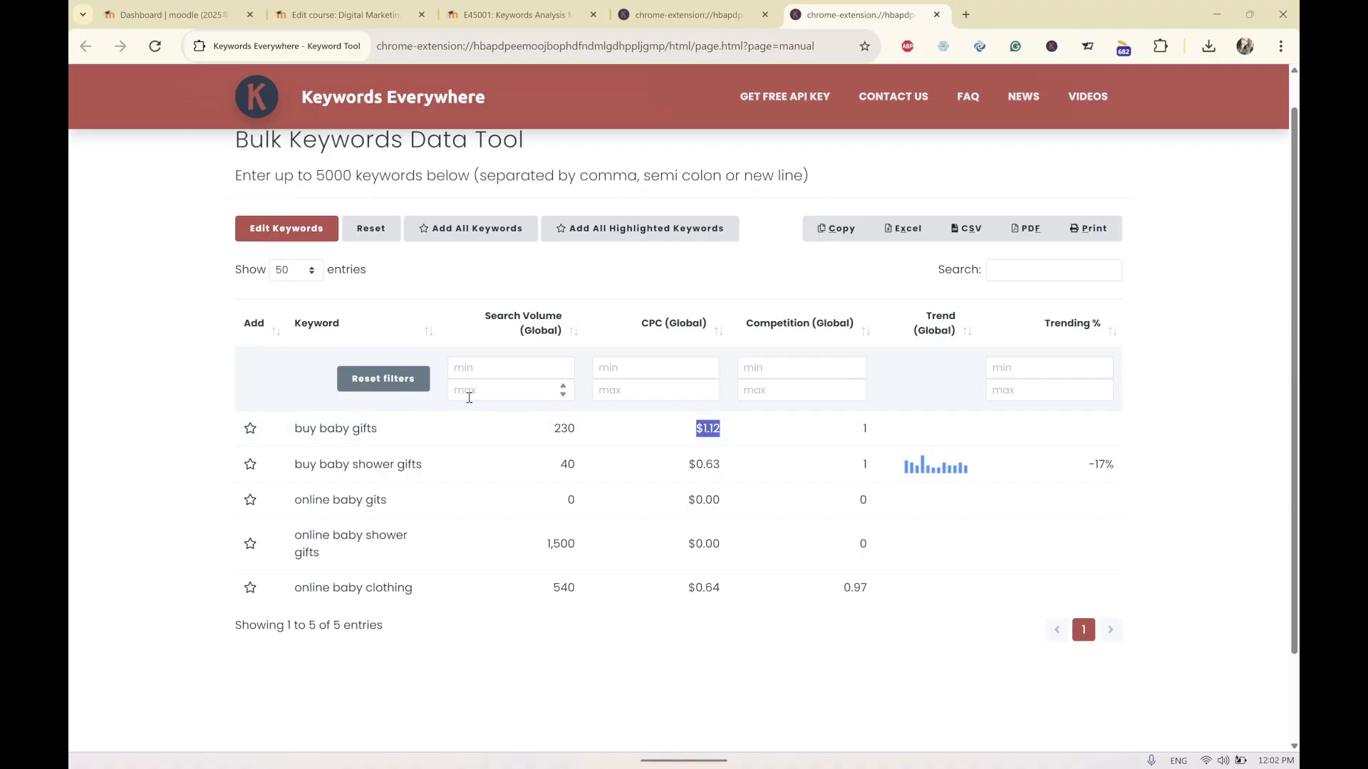
drag(302, 428, 380, 437)
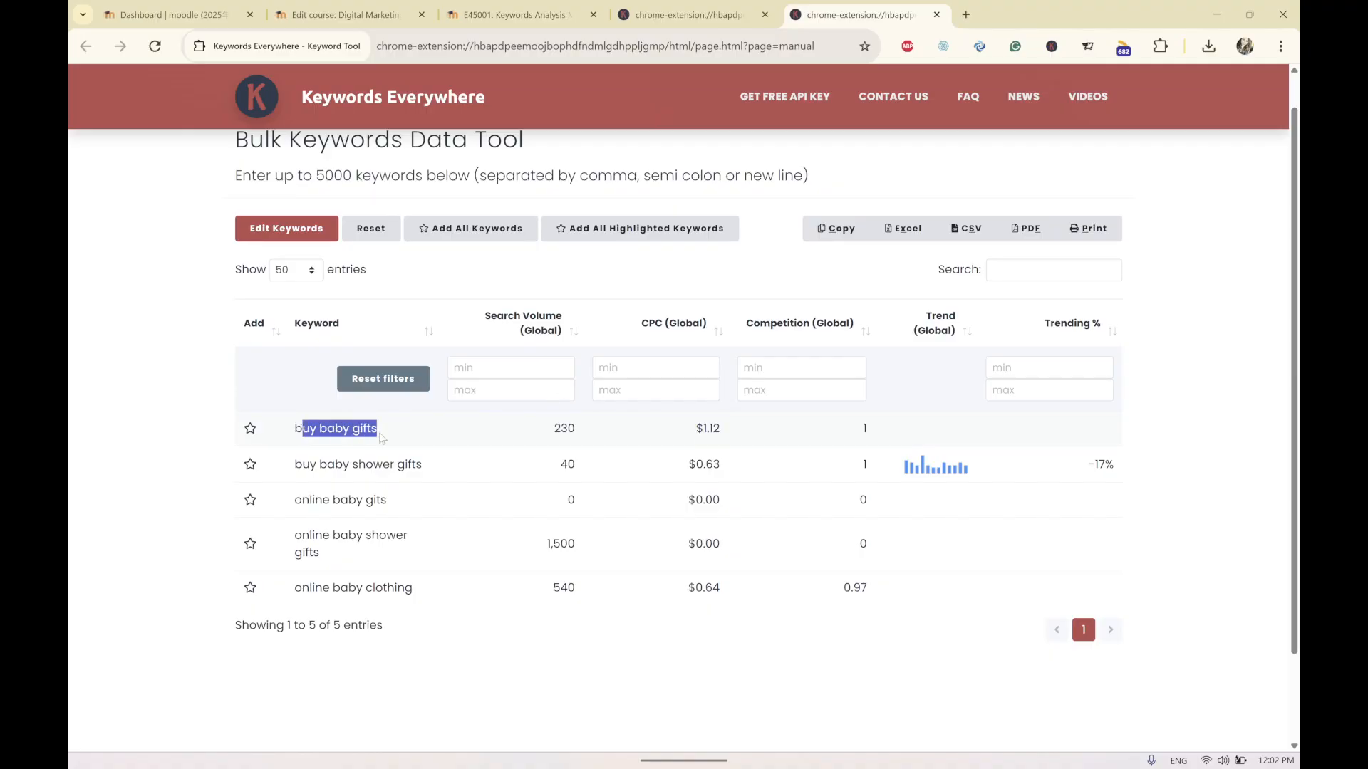
click(365, 481)
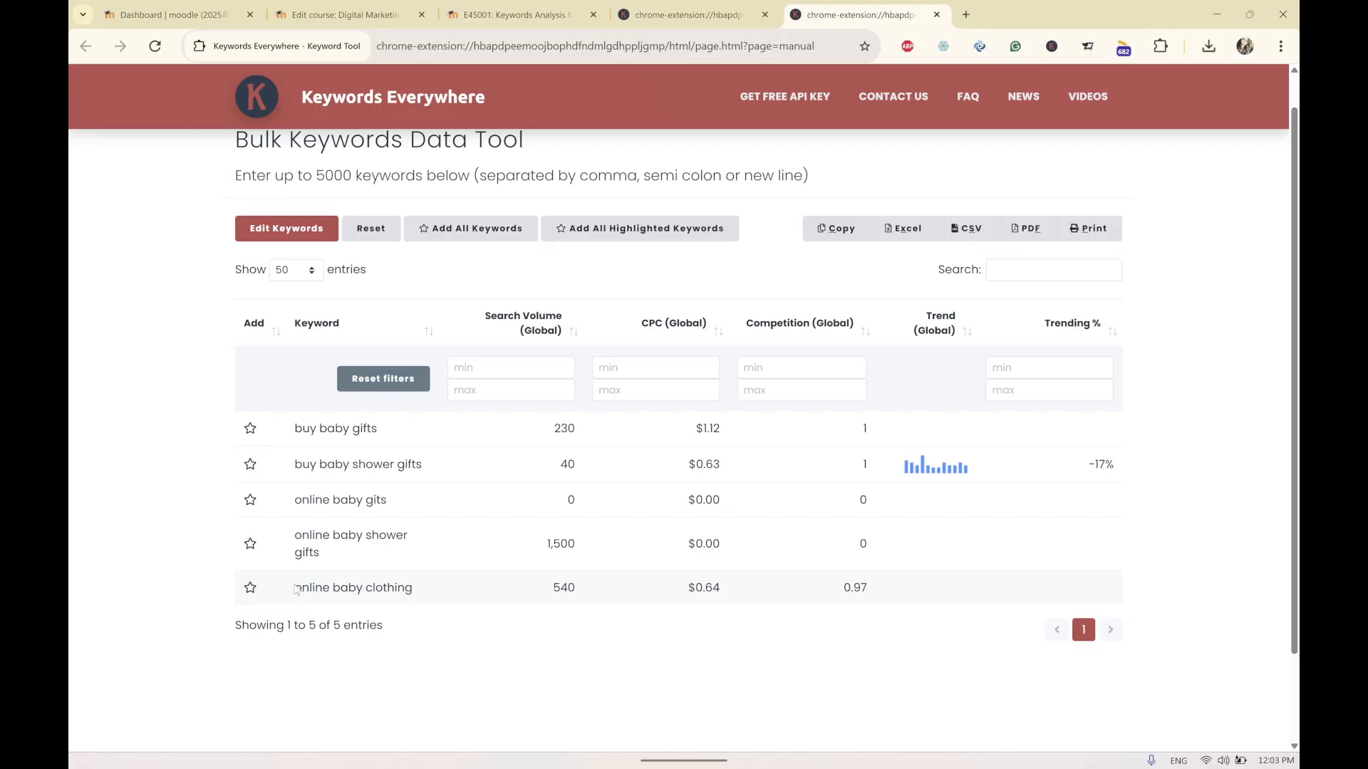
drag(294, 588, 434, 589)
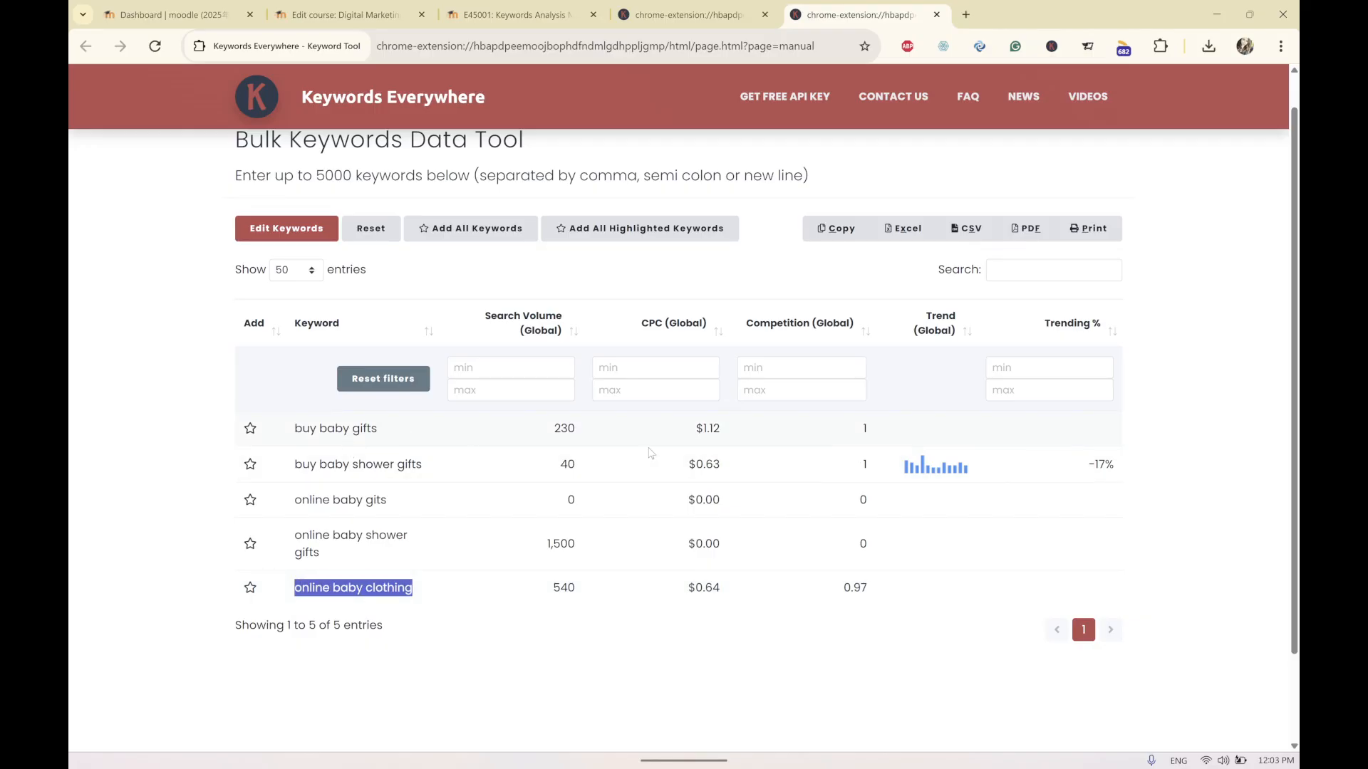
double_click(707, 589)
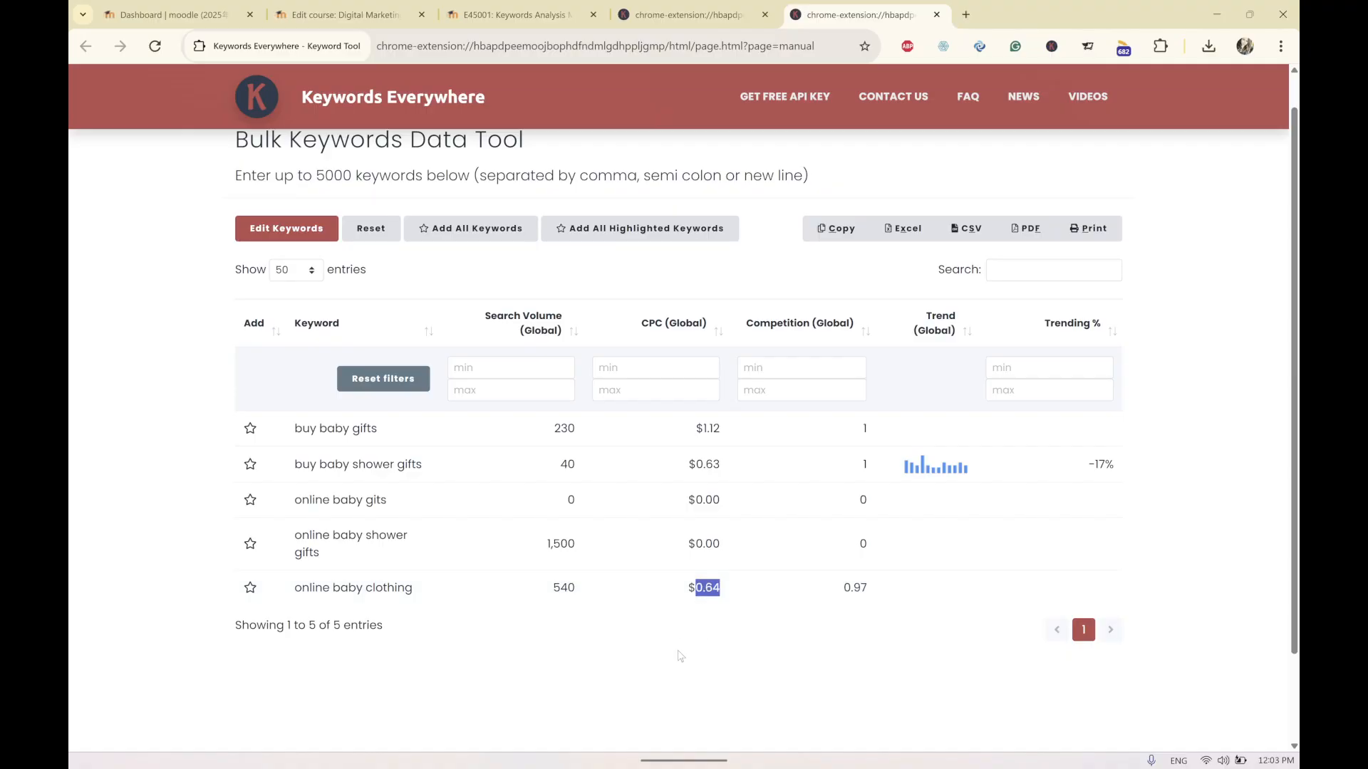
double_click(857, 588)
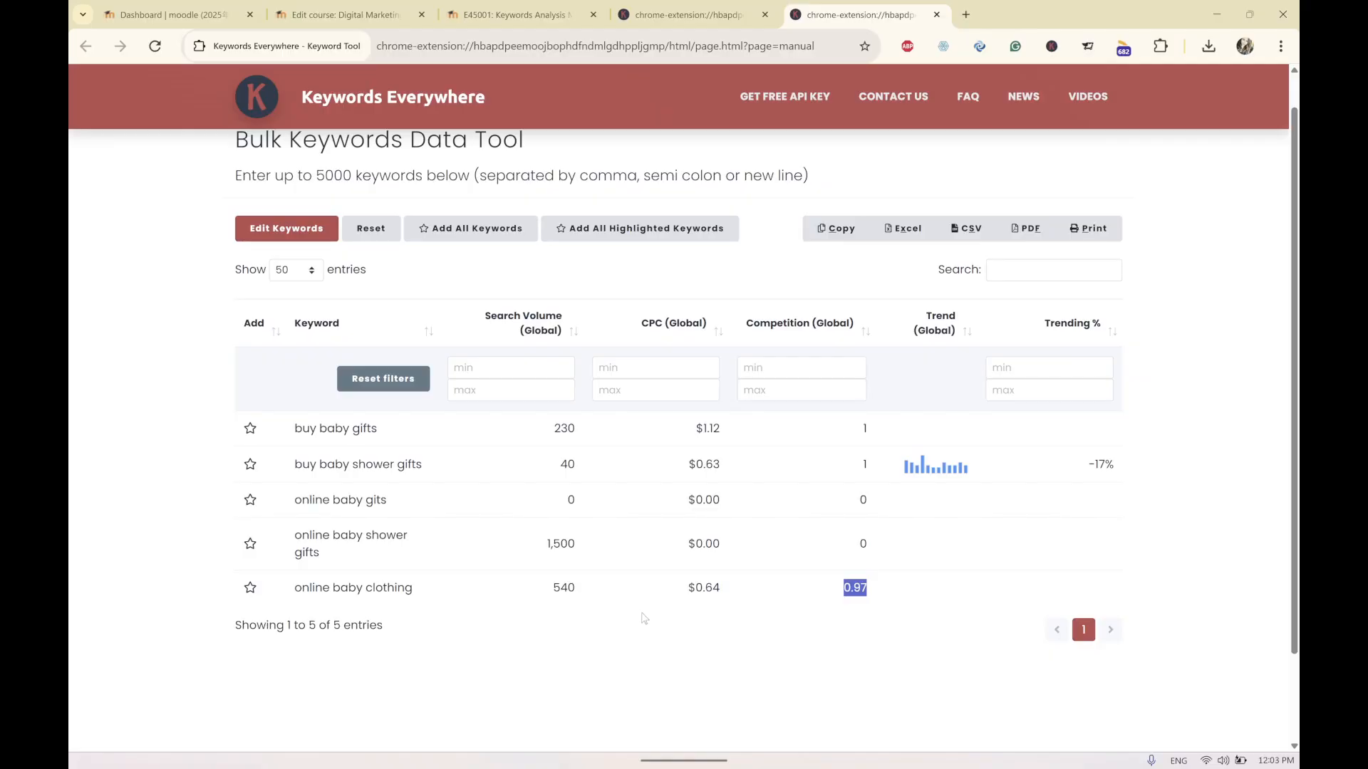
Return to the spreadsheet and review the baby onesies, baby rompers and newborn clothes rows.
click(1224, 14)
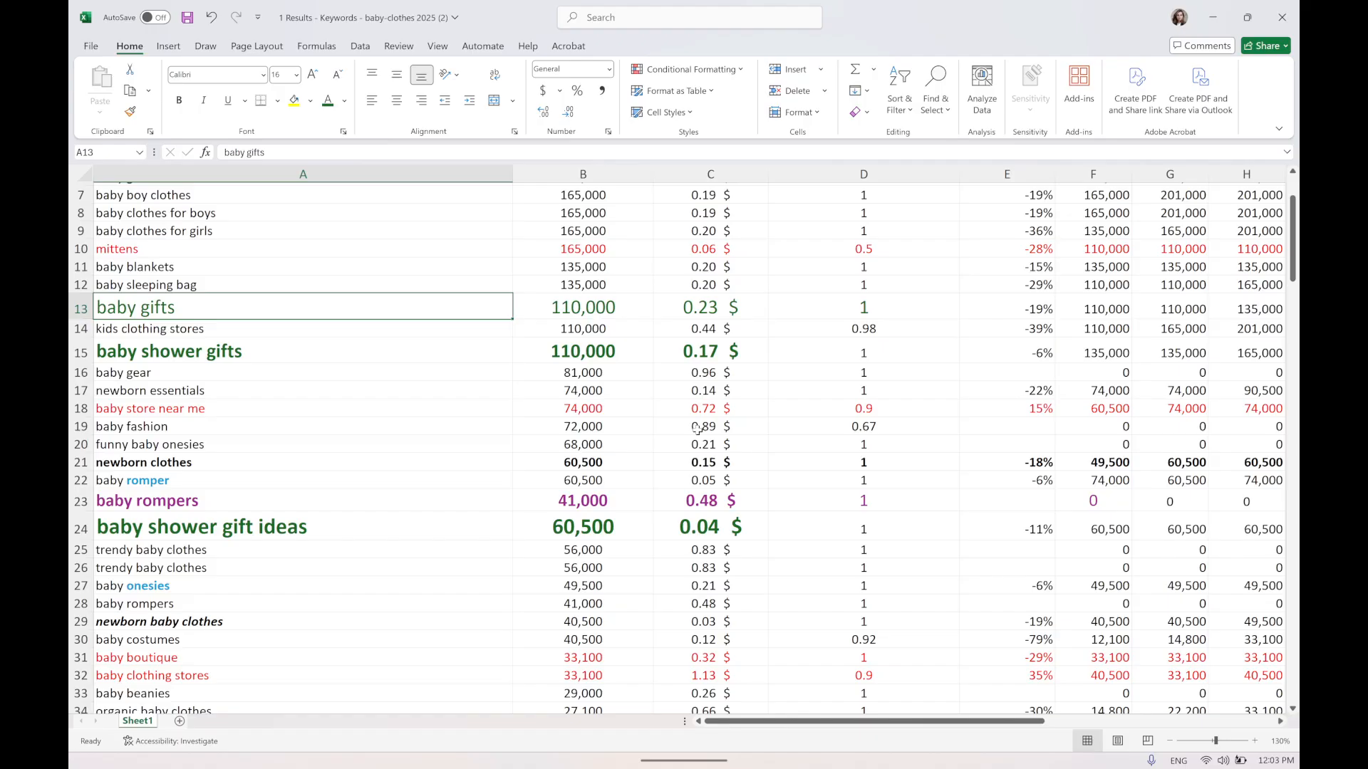
scroll(342, 456, down, 4)
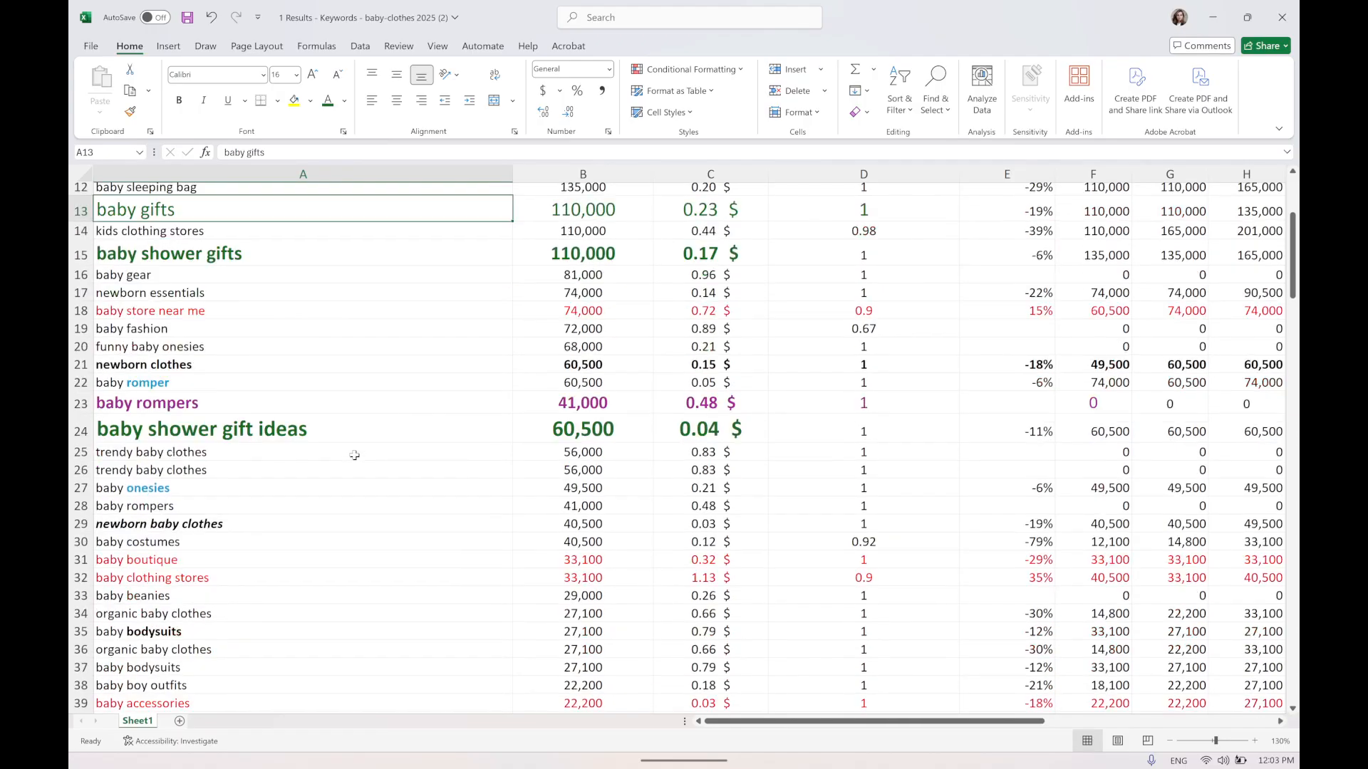
click(142, 371)
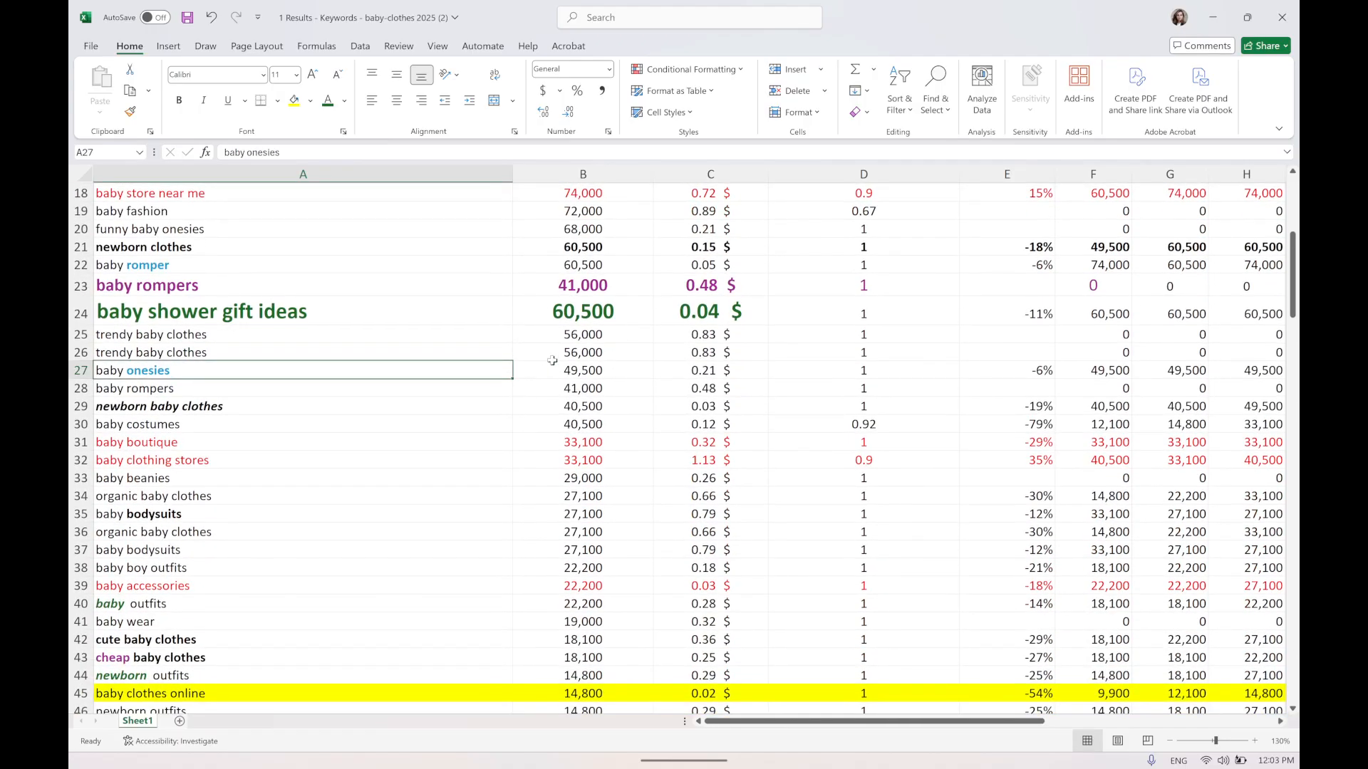
drag(716, 372, 402, 389)
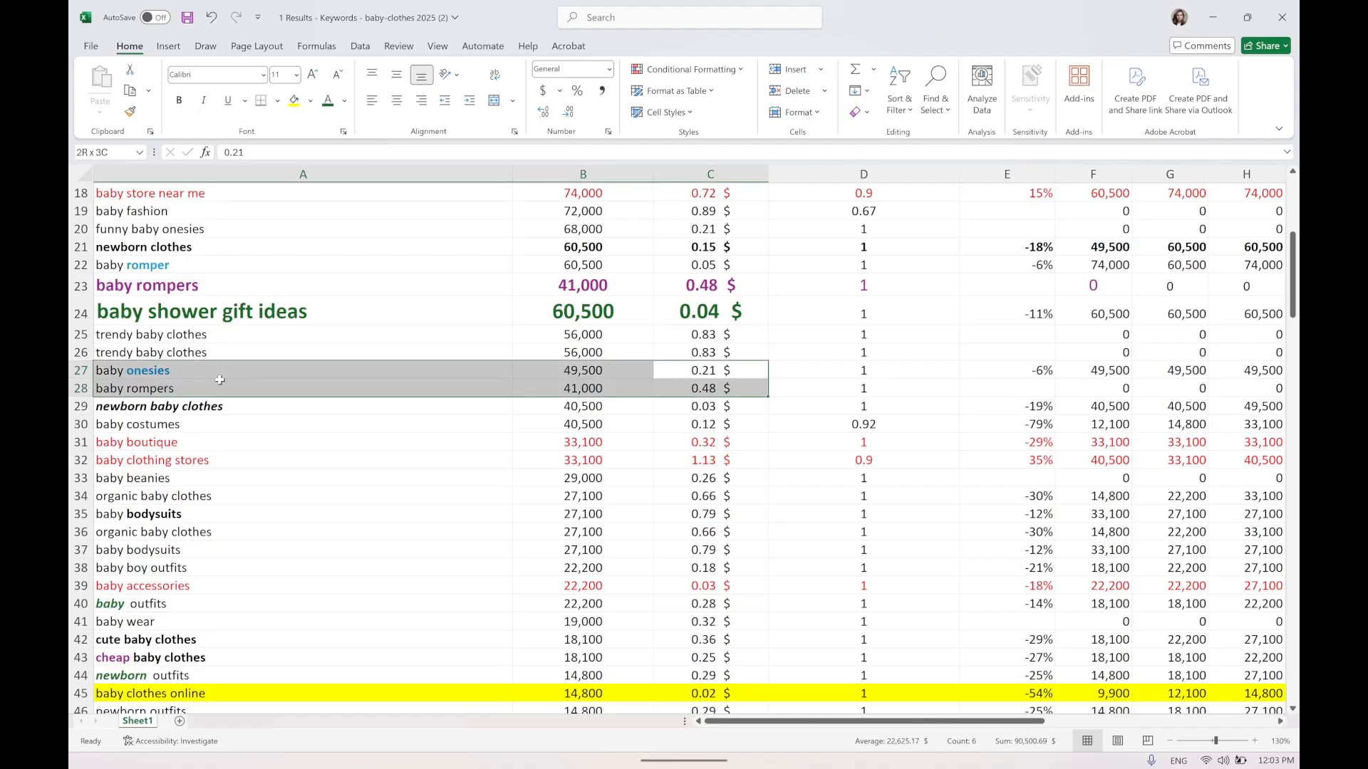
click(214, 369)
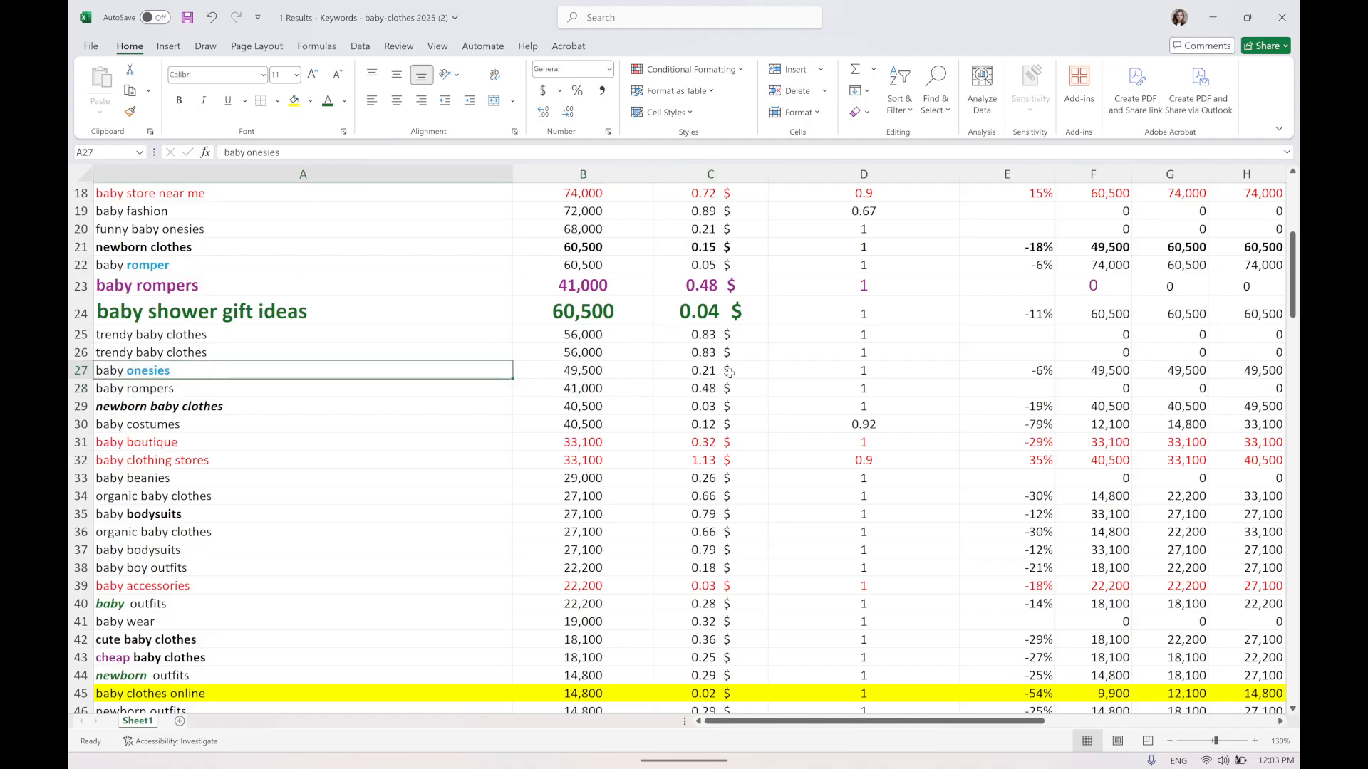
drag(731, 371, 272, 371)
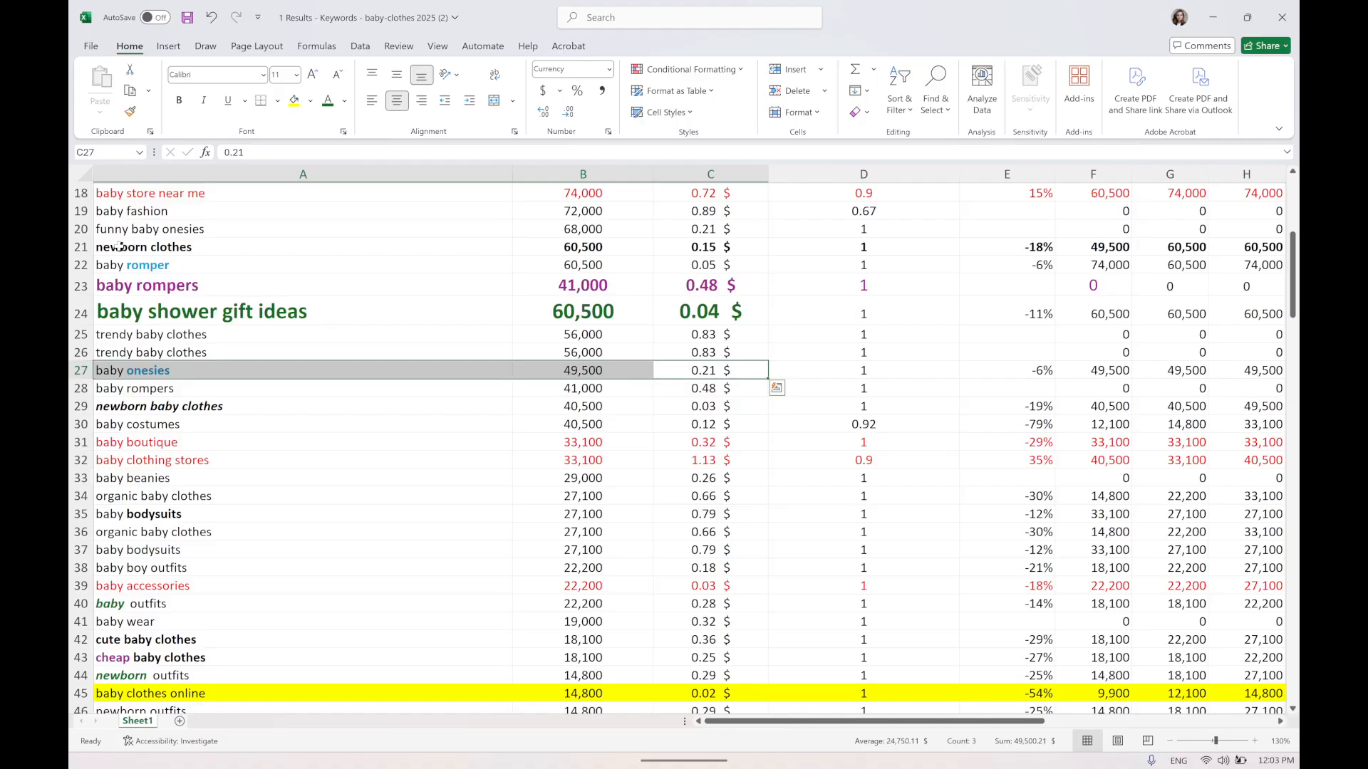
click(116, 268)
drag(389, 258, 261, 288)
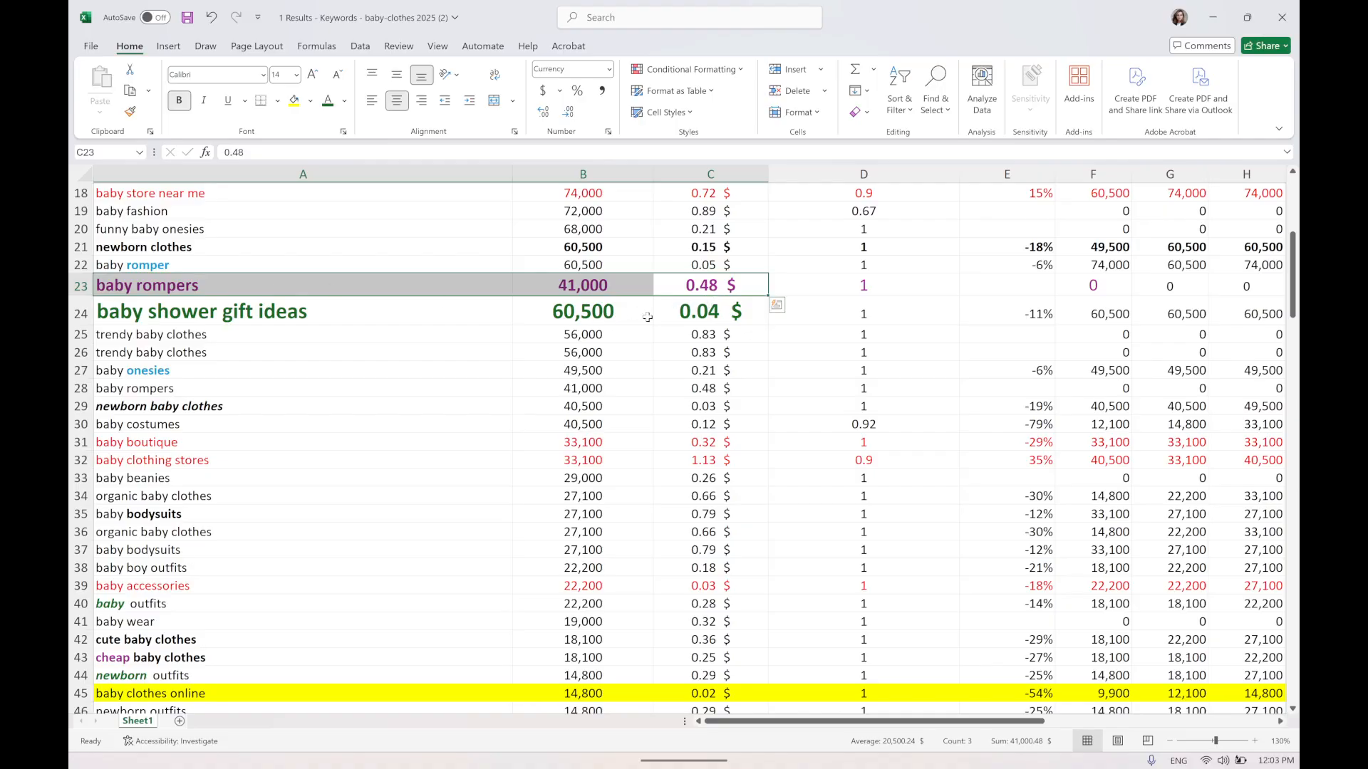
Enlarge the baby onesies row's keyword, volume and CPC cells to font size 18.
drag(116, 371, 699, 369)
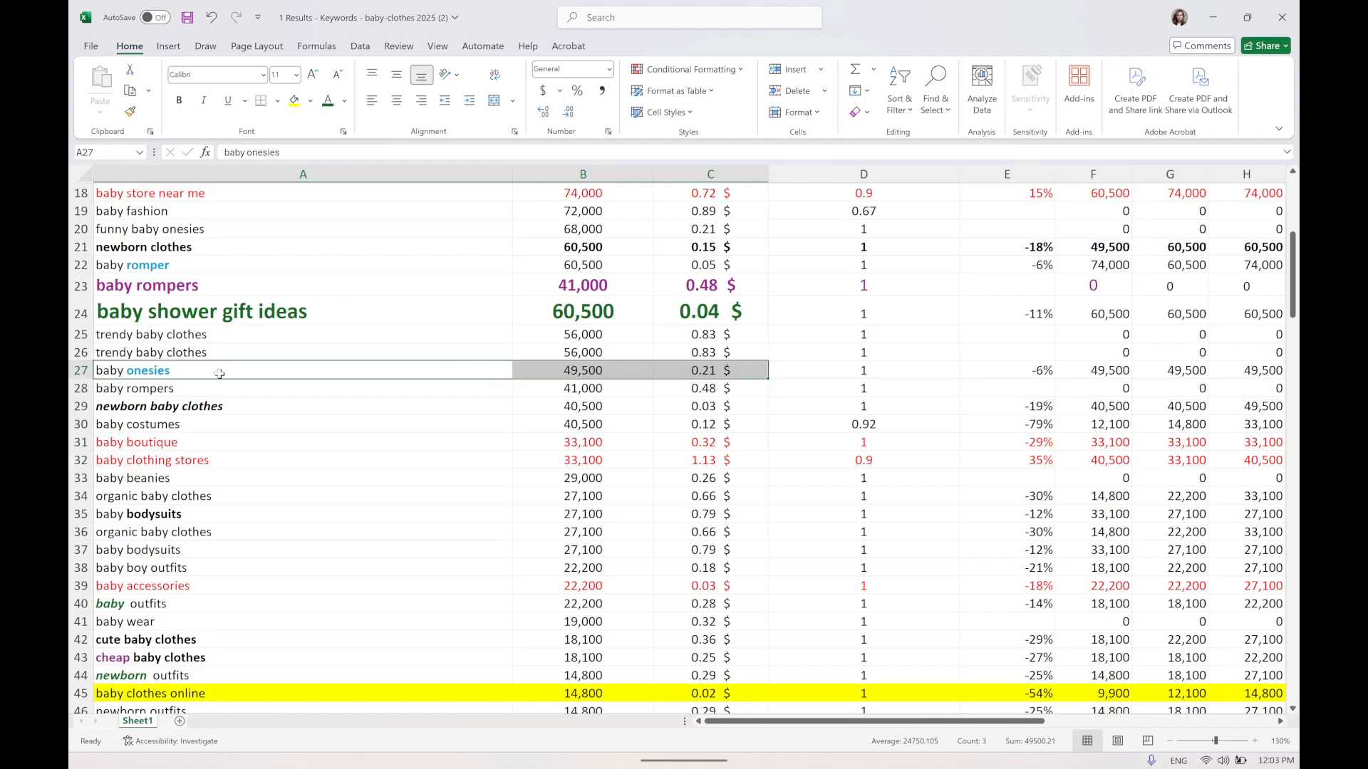
click(313, 74)
click(314, 74)
click(314, 74)
click(313, 74)
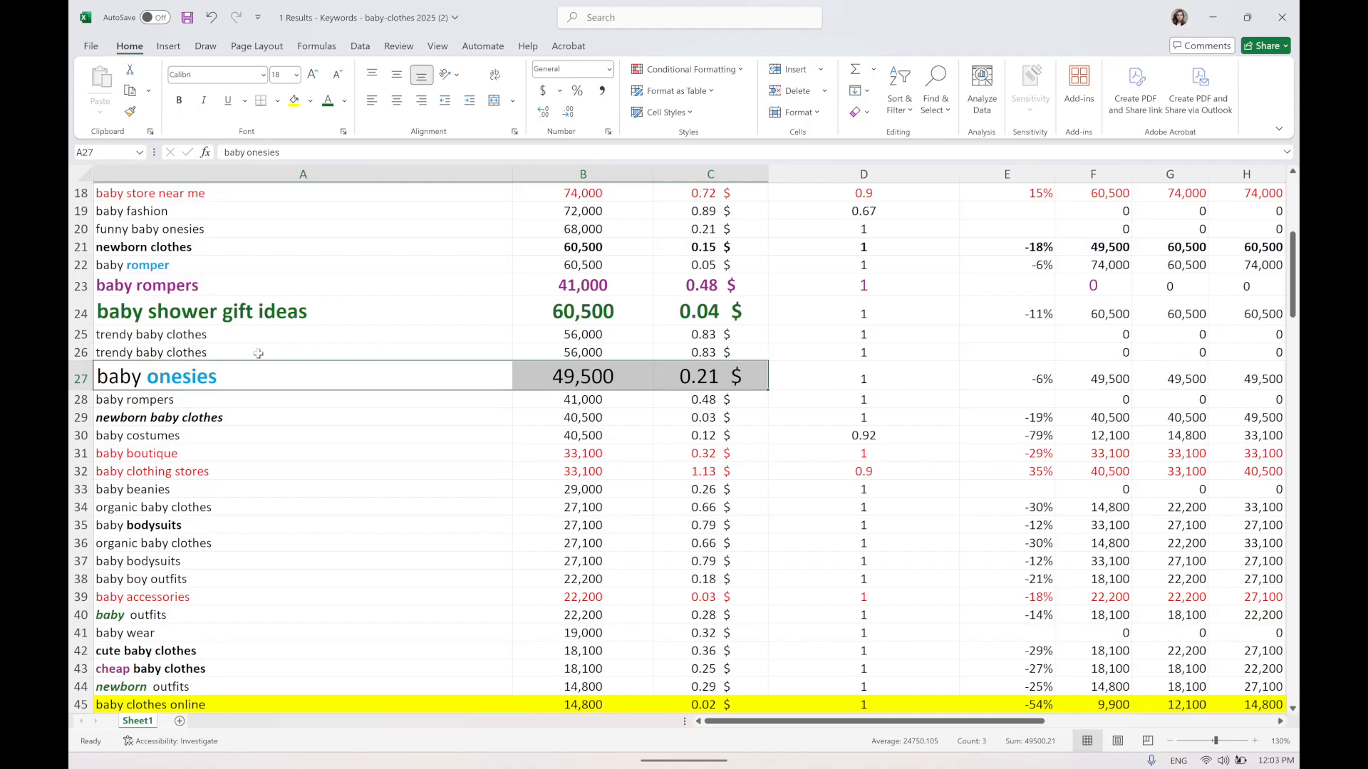
Examine the baby rompers, baby onesies and newborn baby clothes rows' volume and CPC cells.
drag(178, 285, 734, 285)
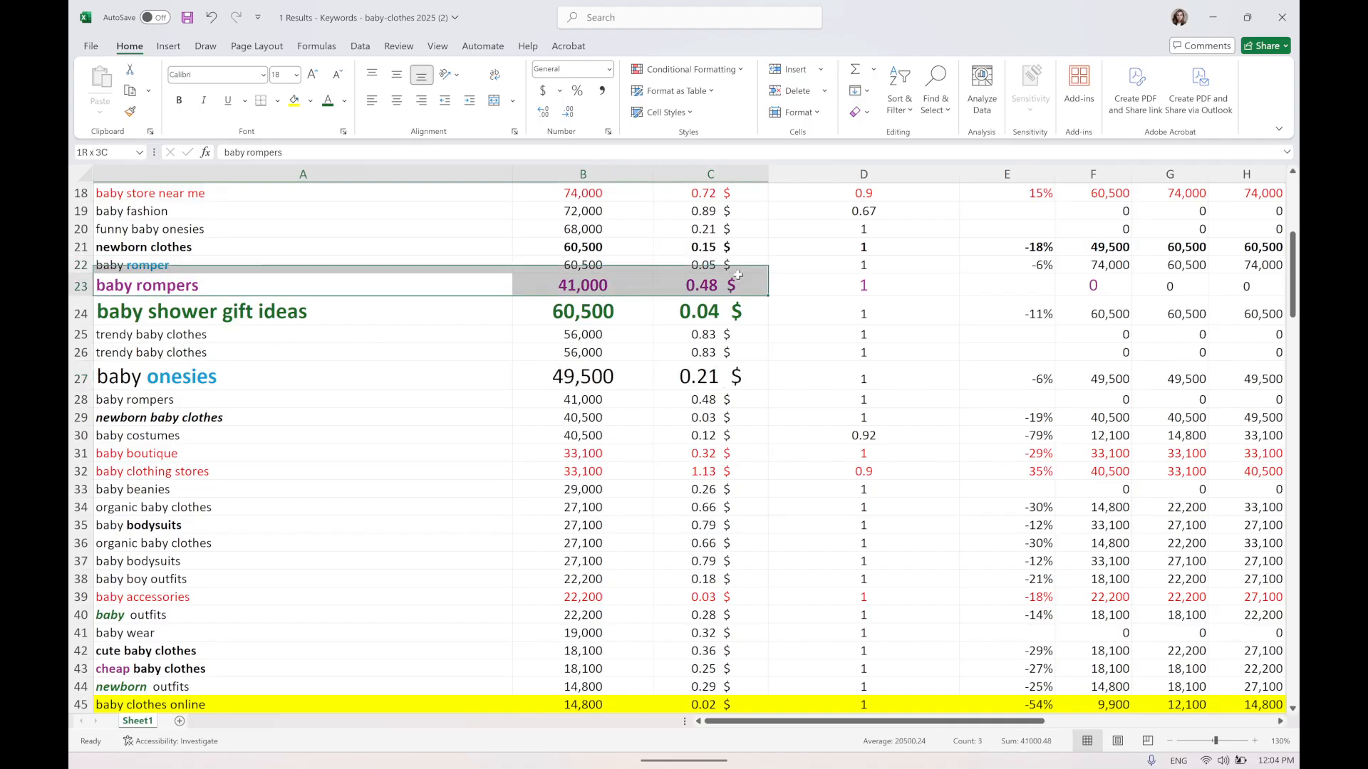
click(734, 285)
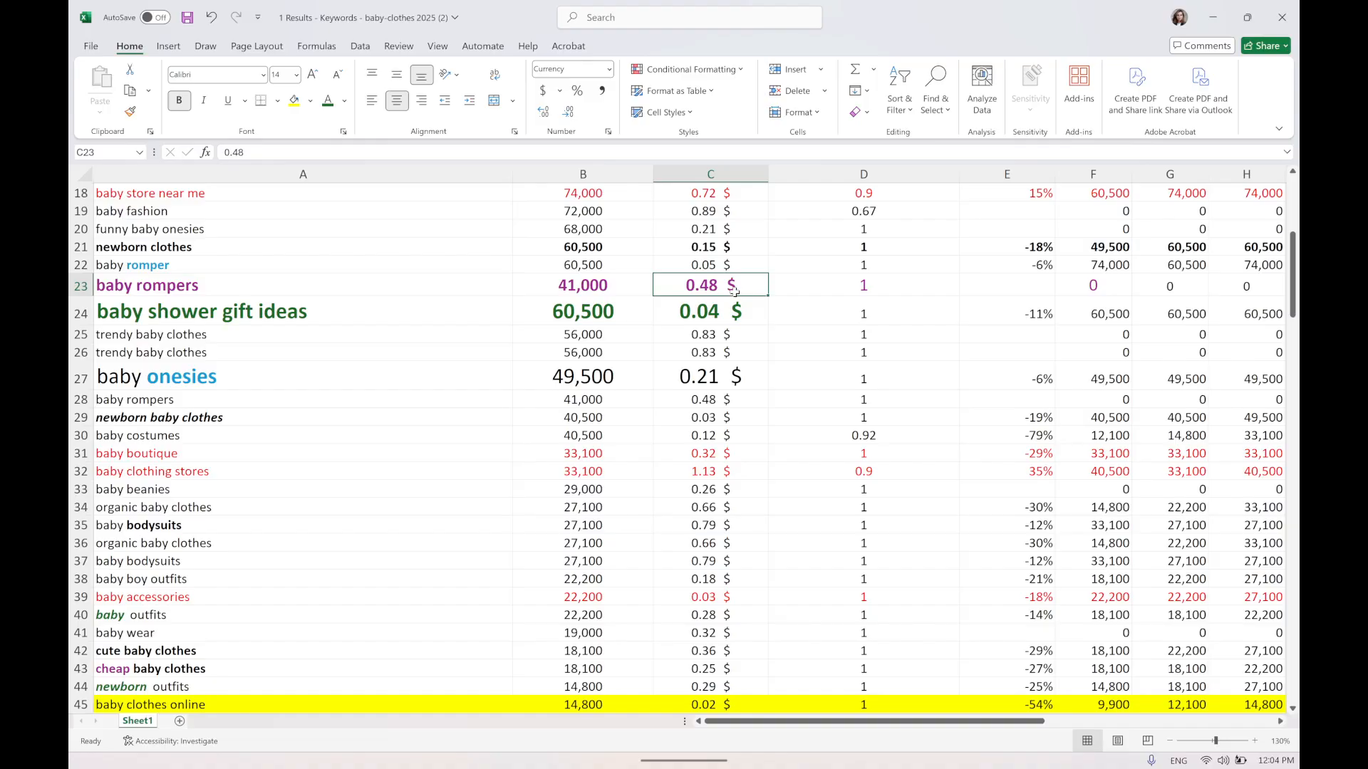
drag(226, 384, 697, 381)
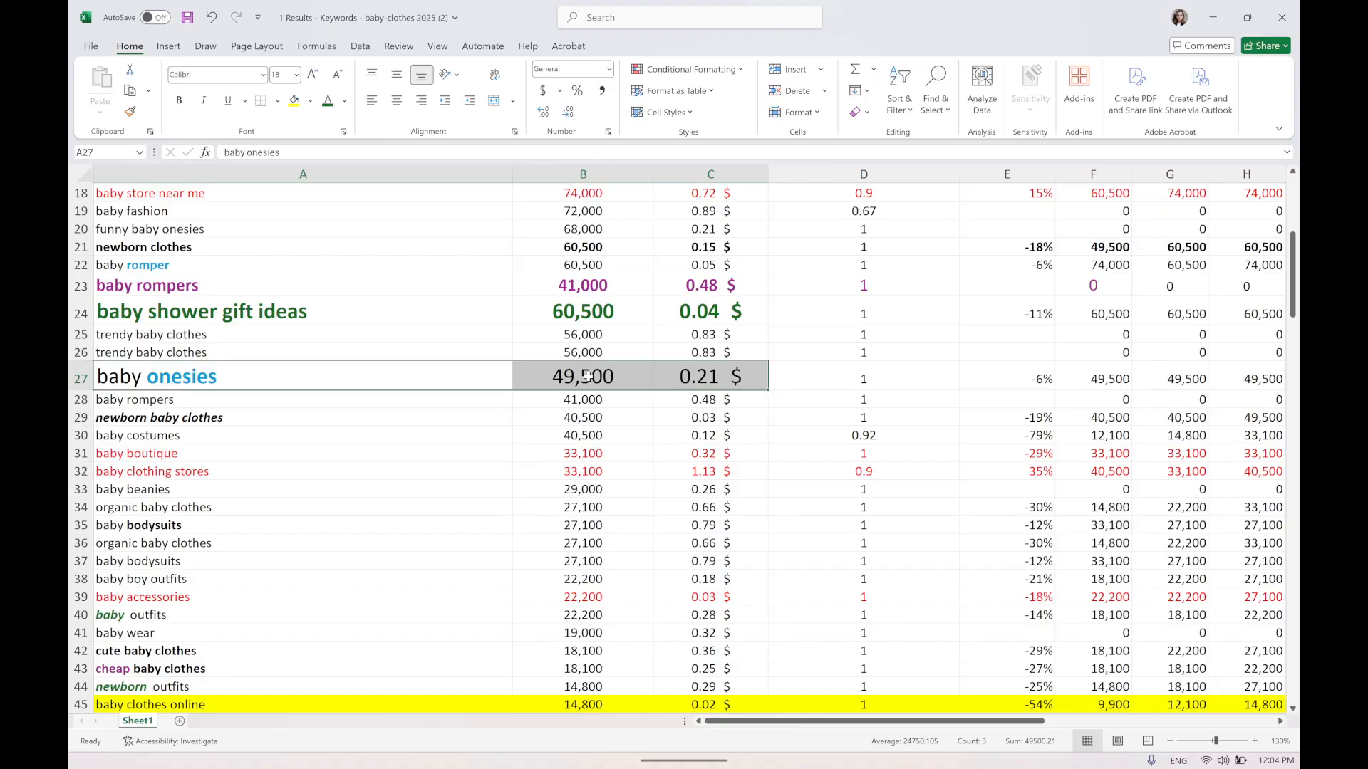
click(722, 371)
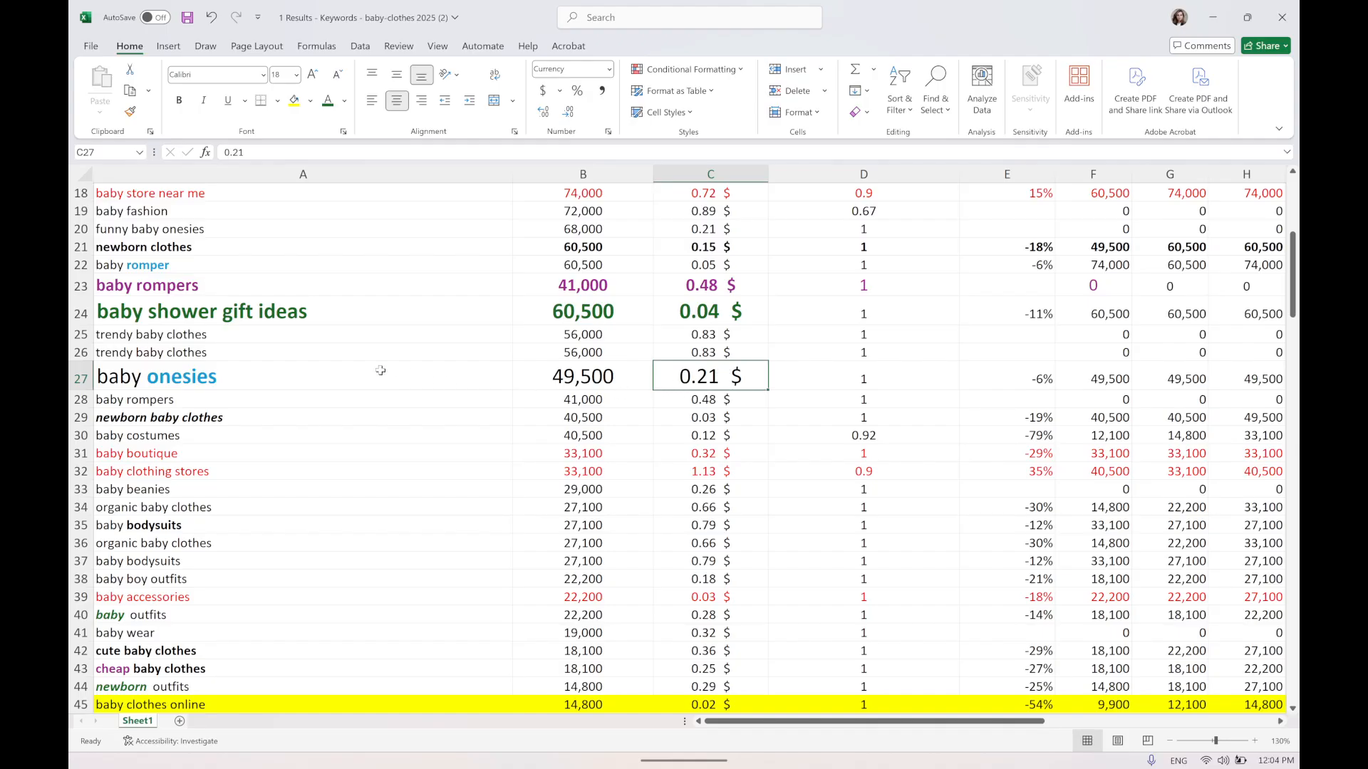
click(207, 387)
click(661, 384)
drag(176, 401, 709, 400)
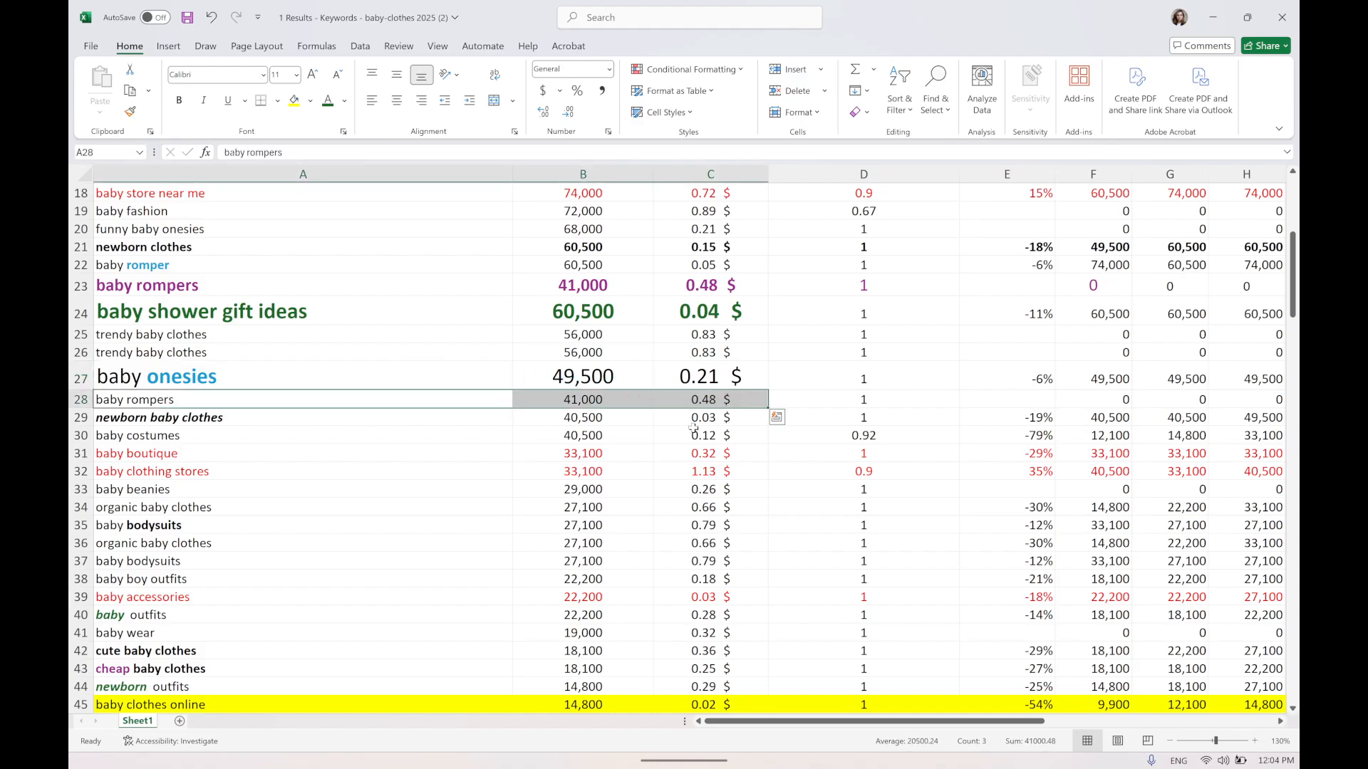
click(161, 420)
drag(161, 419, 752, 420)
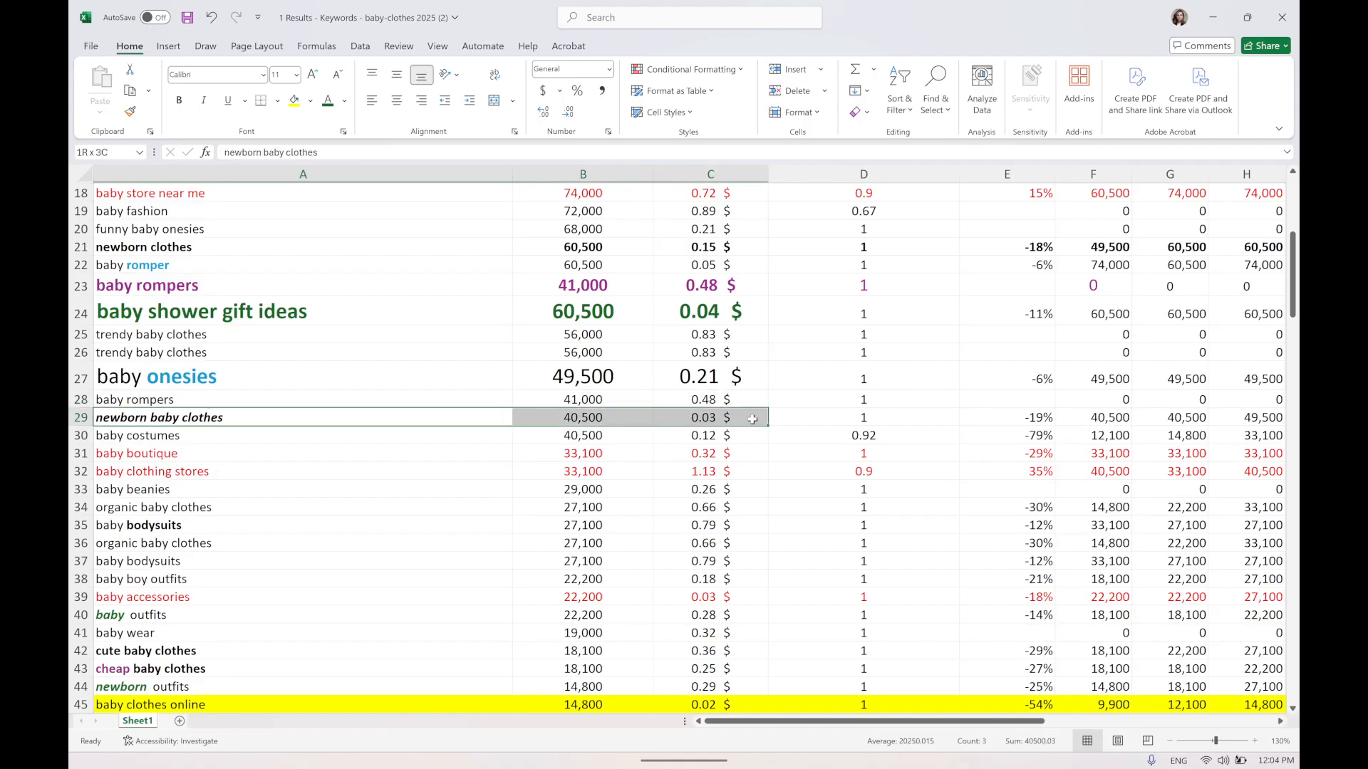
click(572, 425)
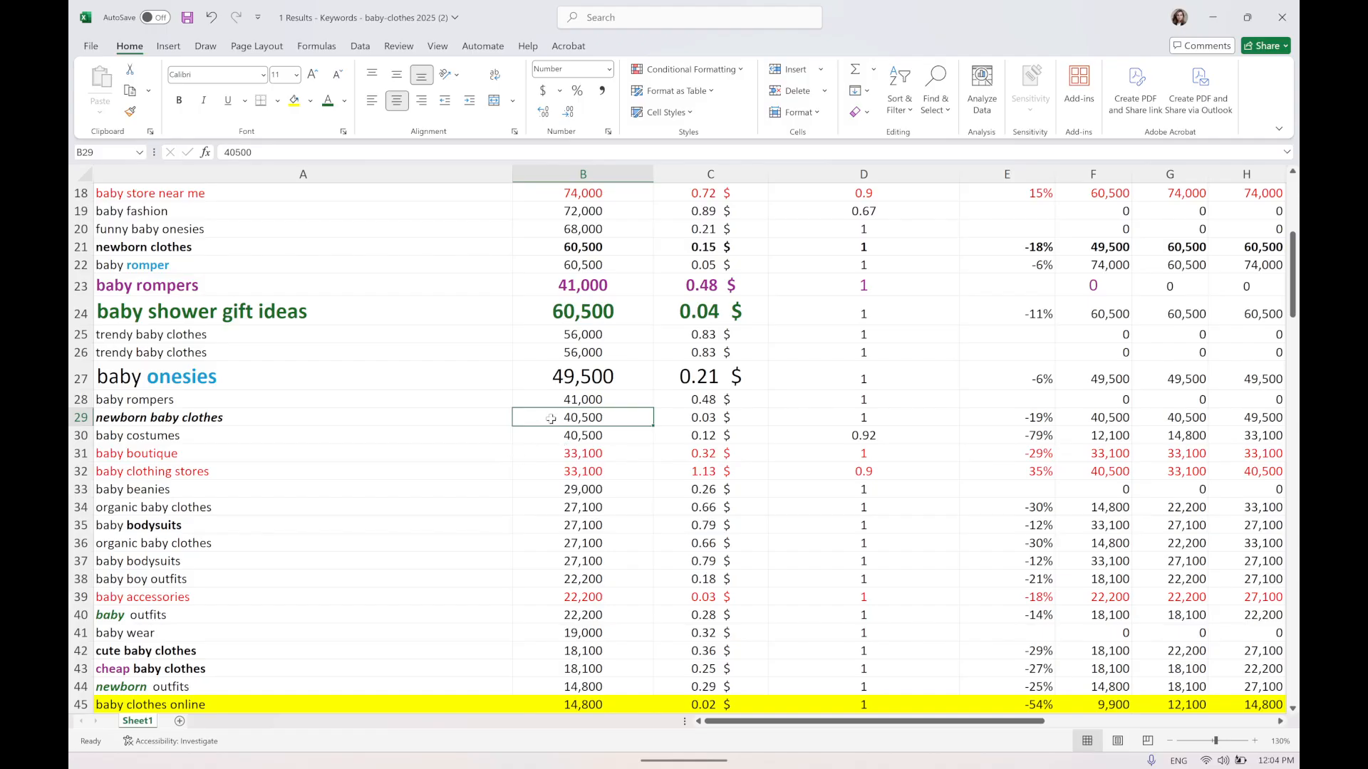
Enlarge the newborn baby clothes row's keyword, volume and CPC cells to font size 18.
drag(205, 421, 728, 416)
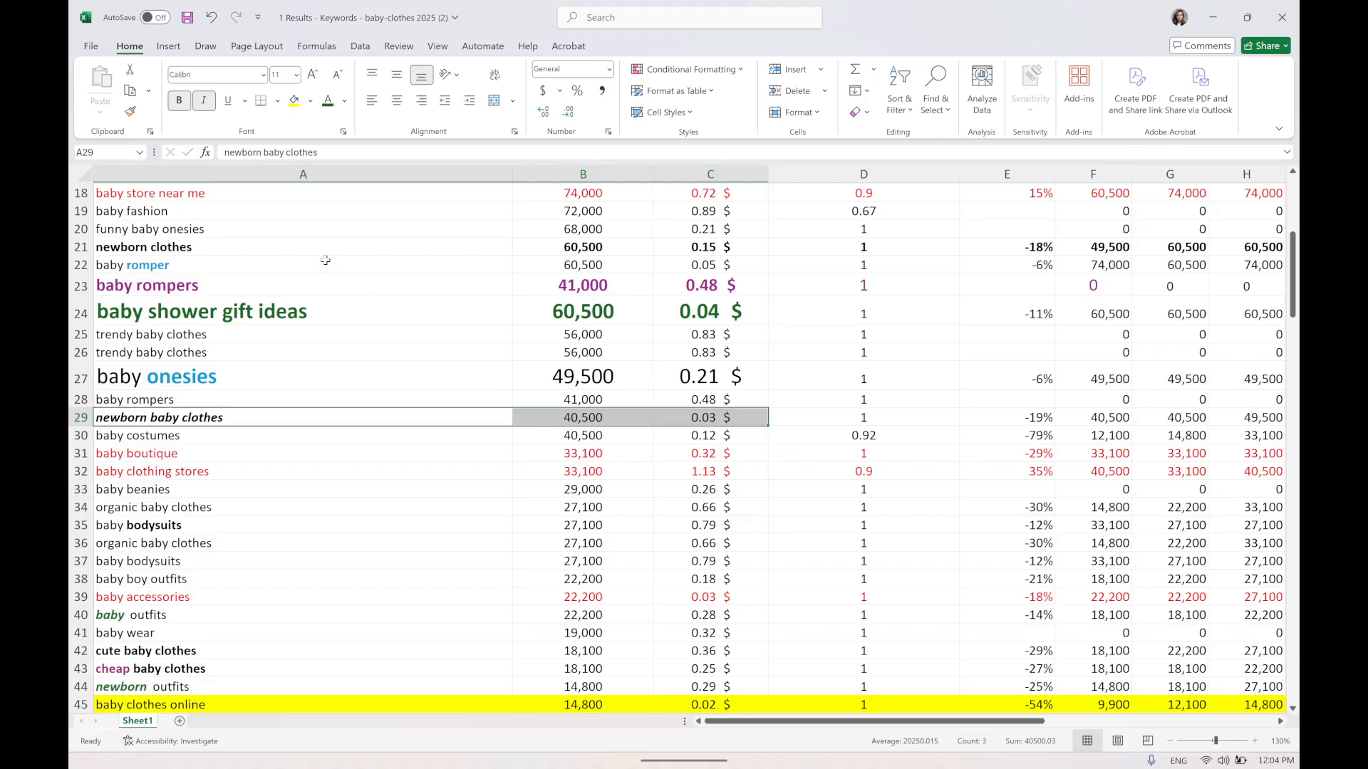
click(315, 74)
click(314, 74)
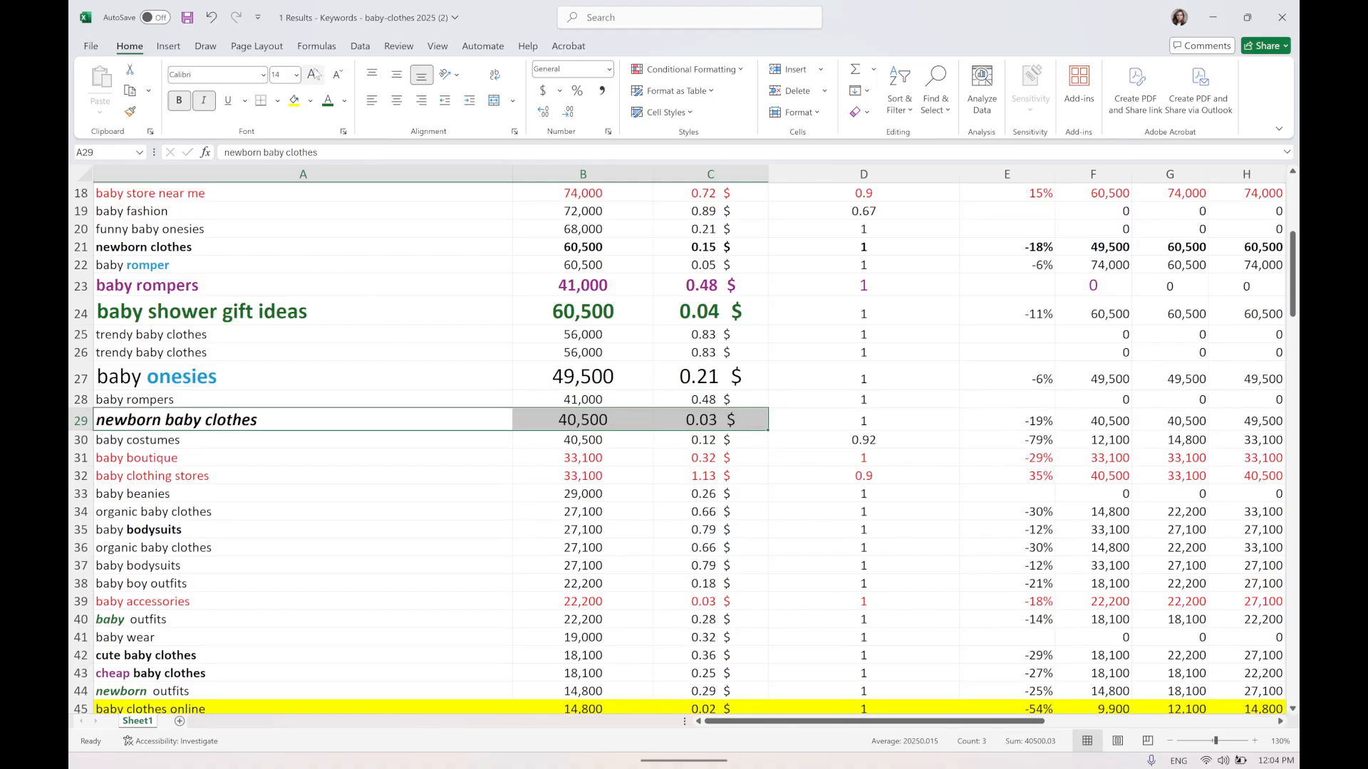
click(314, 74)
click(314, 74)
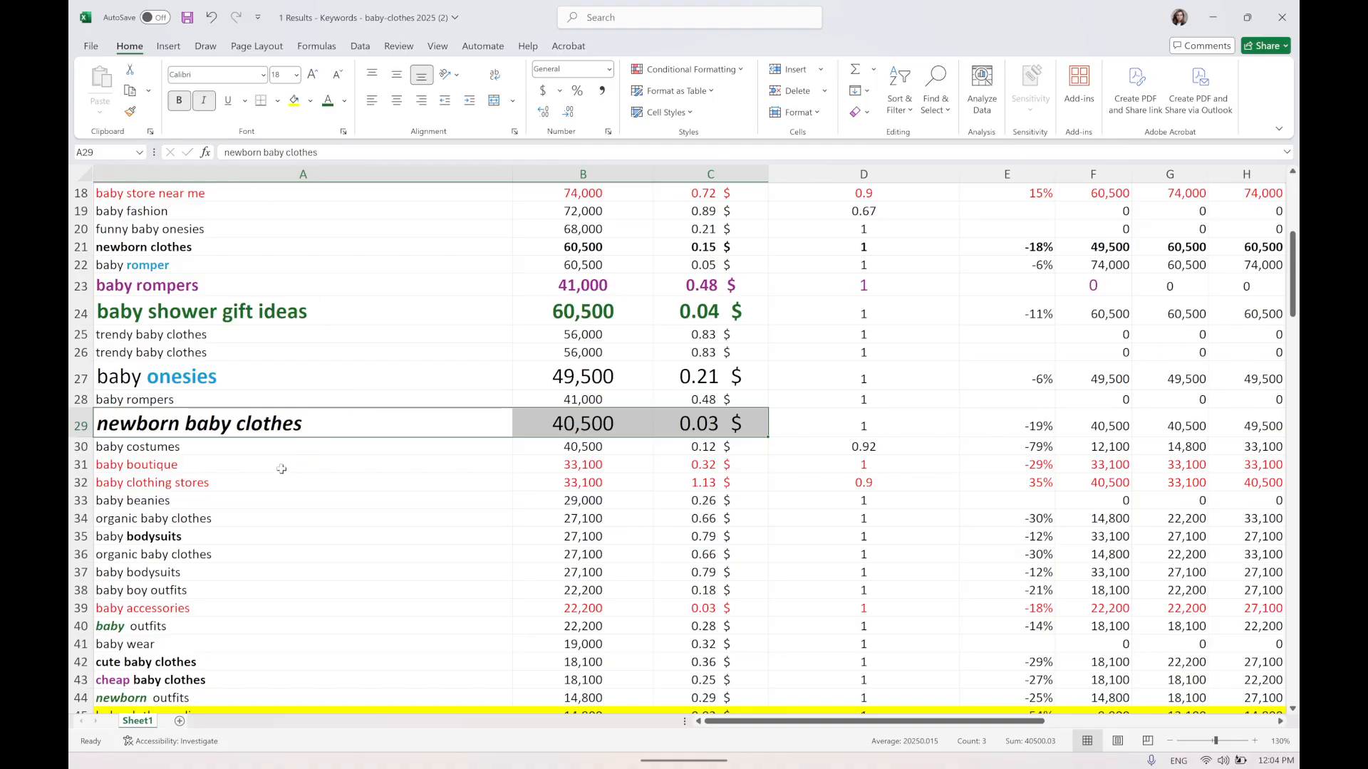
Examine the newborn baby clothes row's volume, CPC and keyword cells.
click(612, 426)
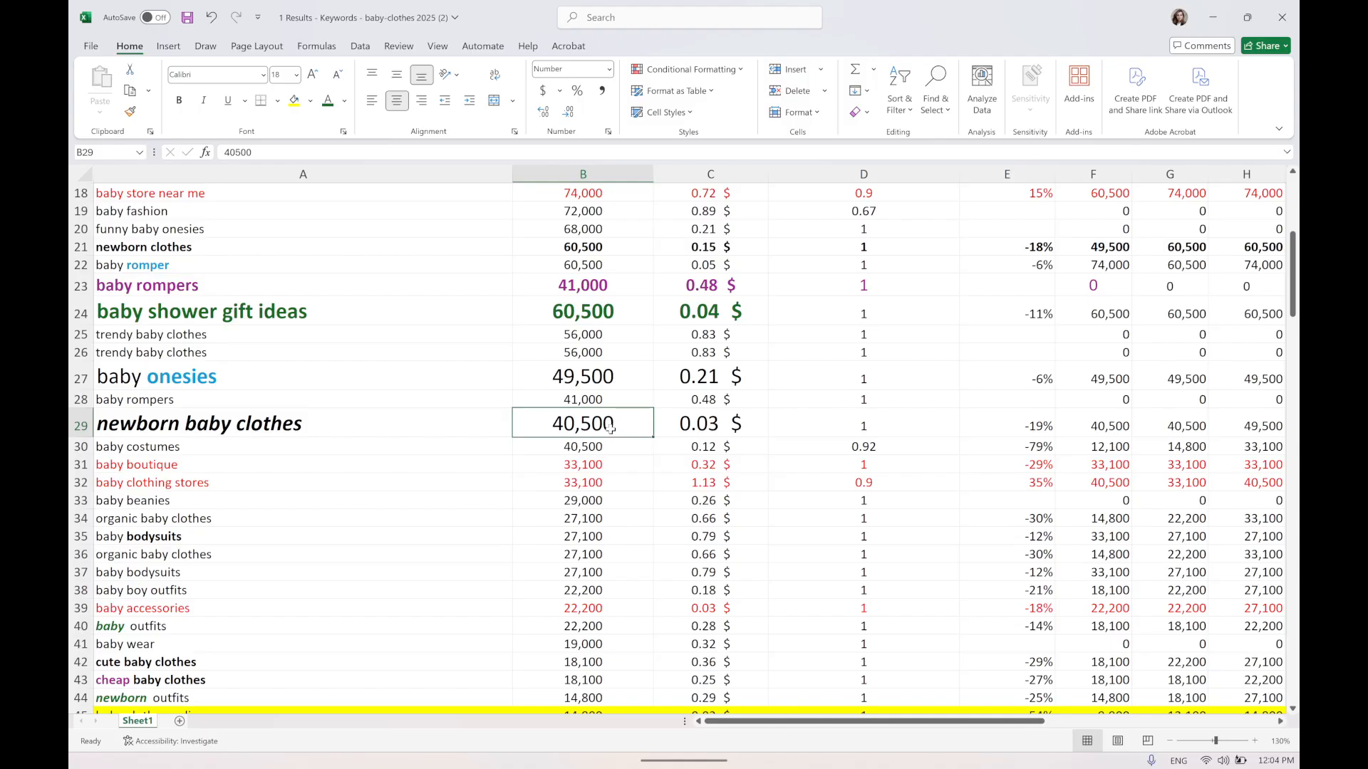
click(707, 428)
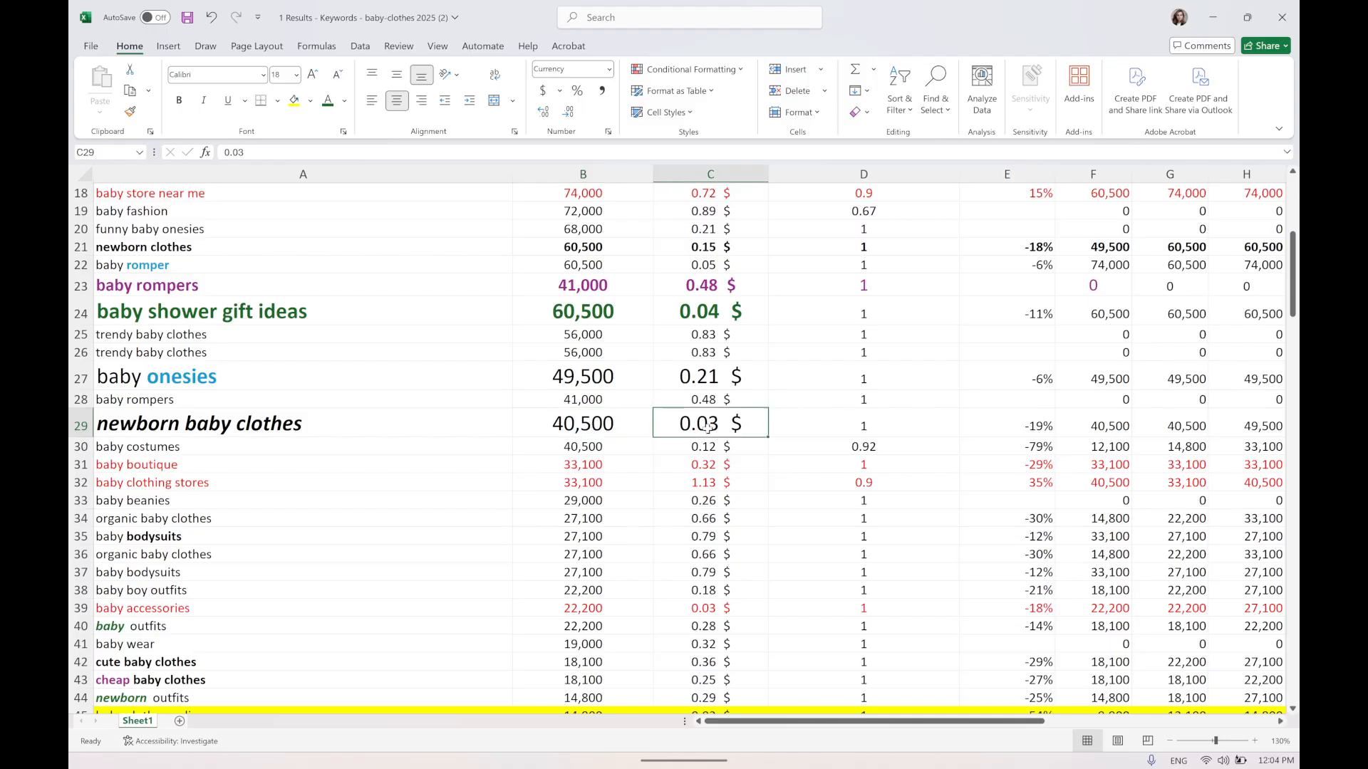
double_click(707, 427)
double_click(708, 426)
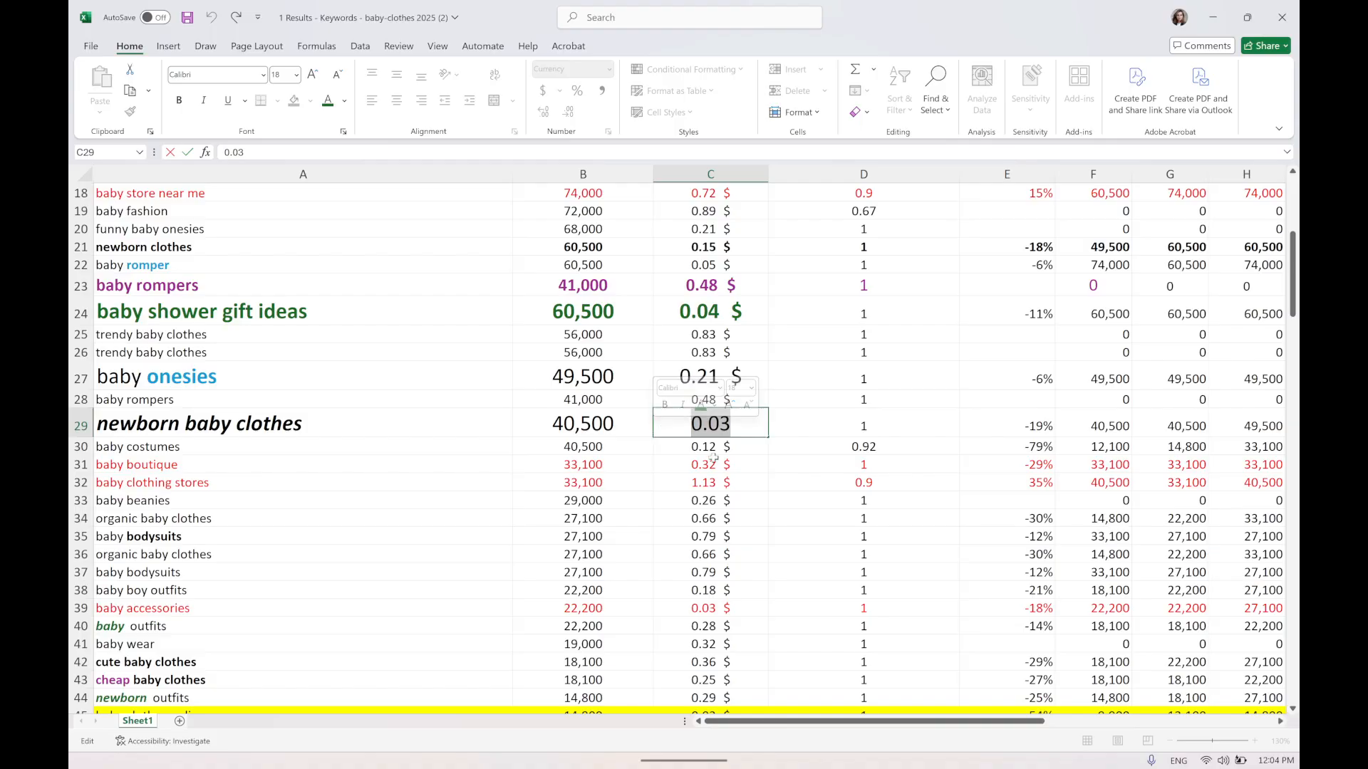
key(Escape)
key(Left)
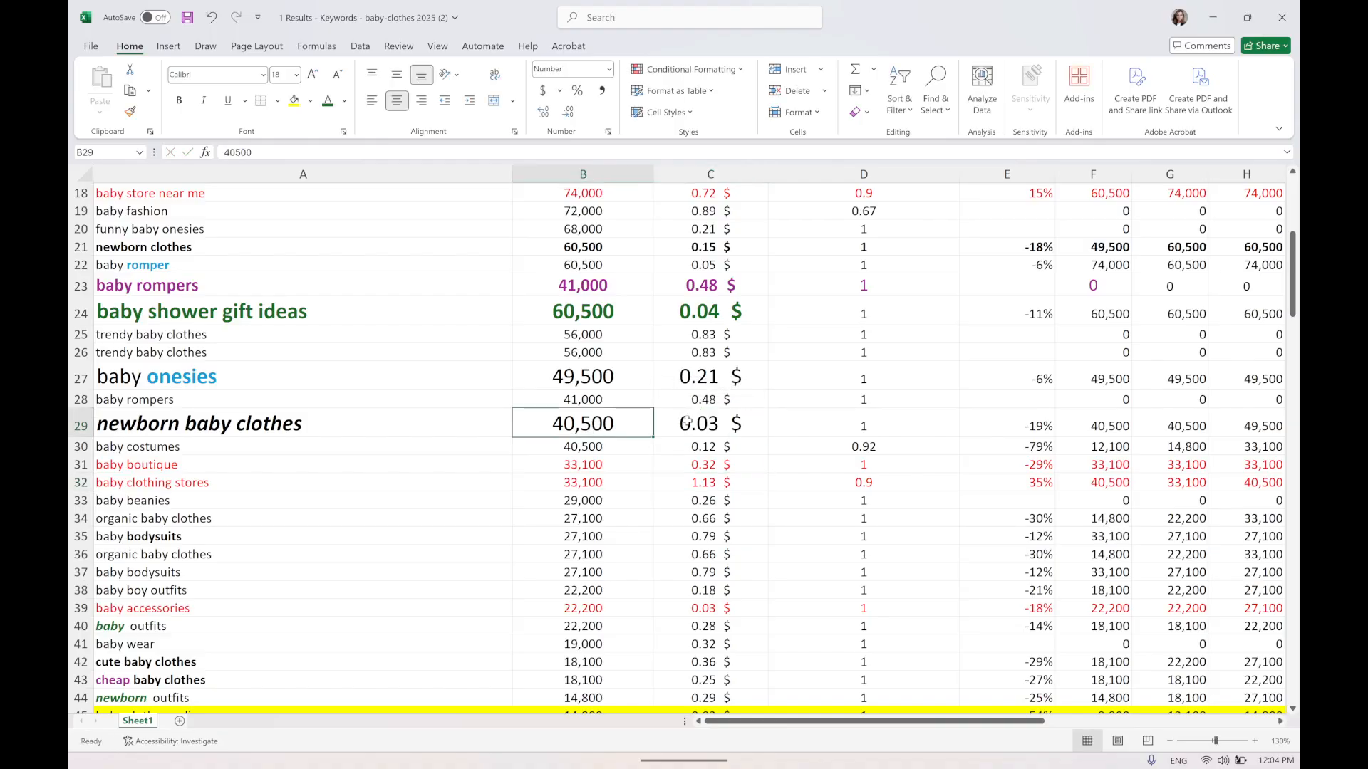
click(686, 422)
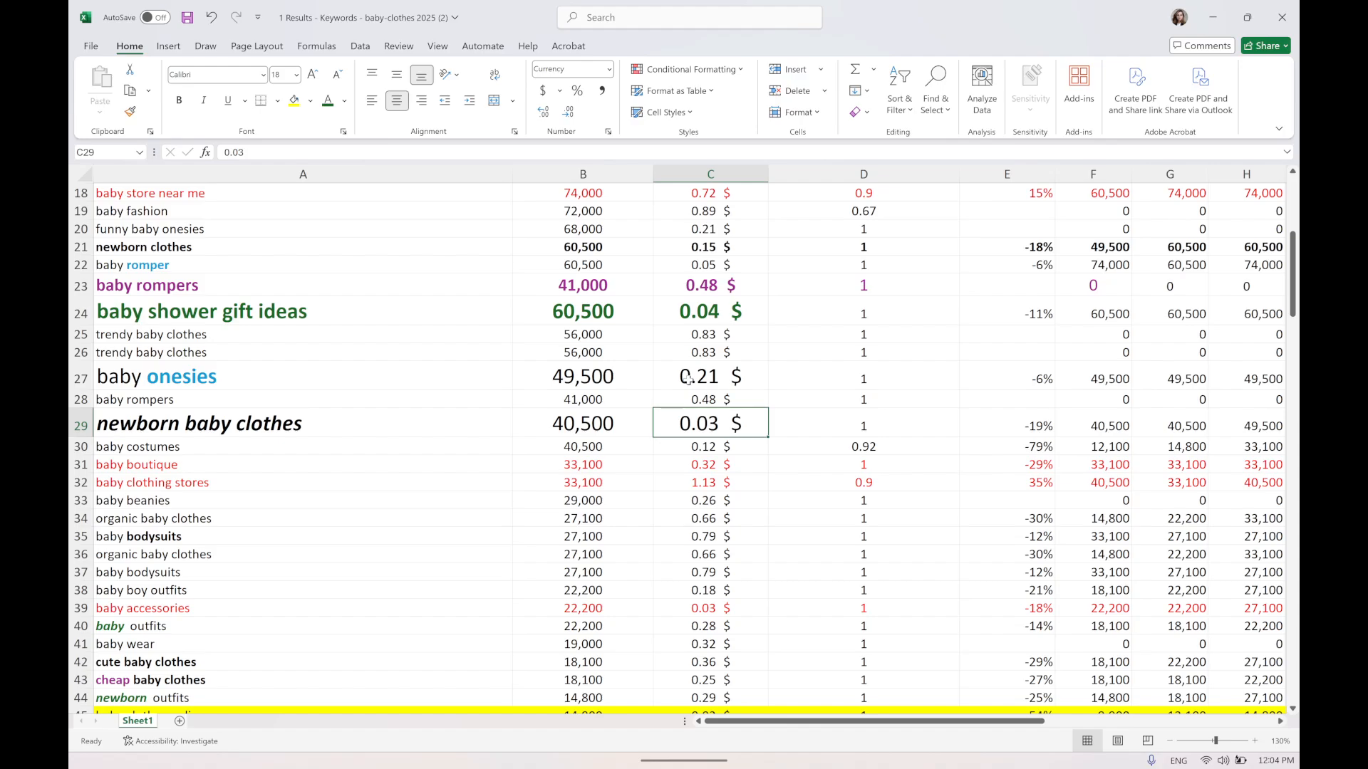
click(310, 428)
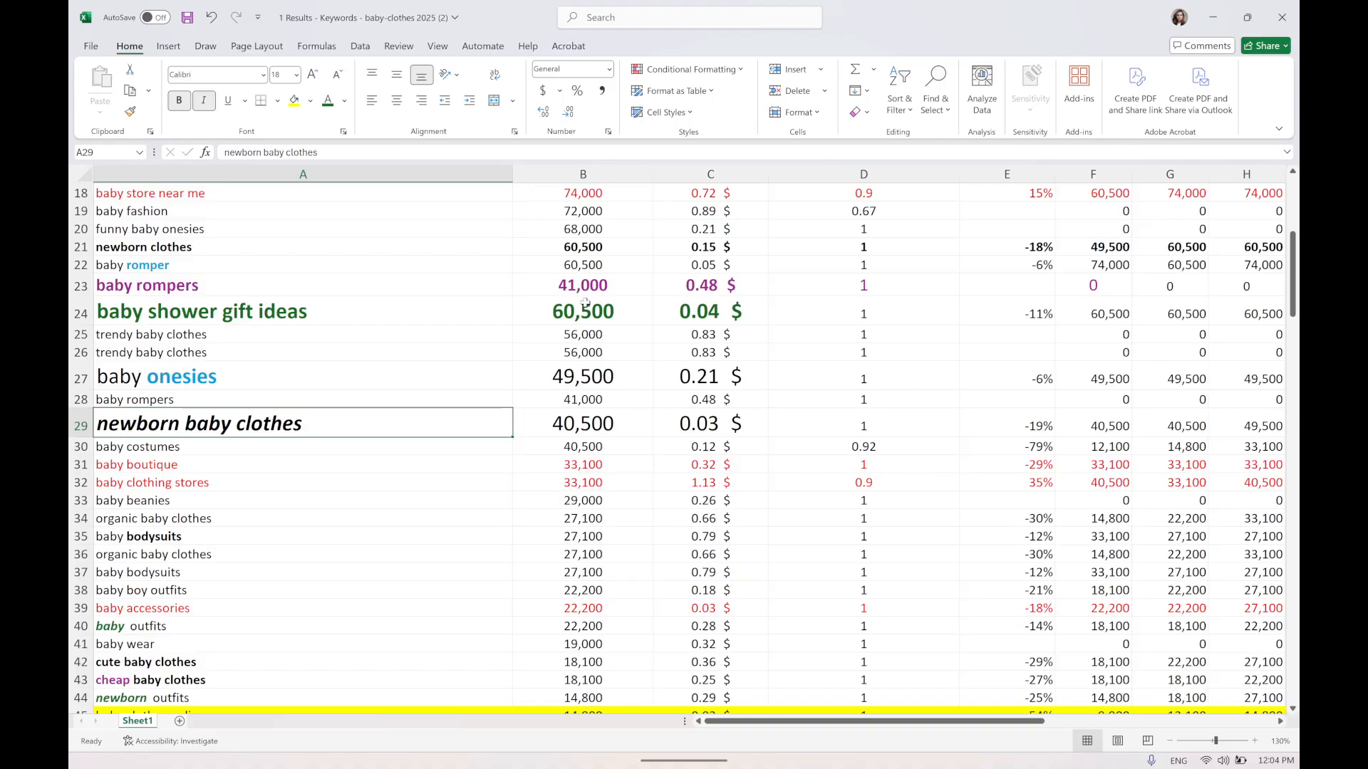
click(581, 424)
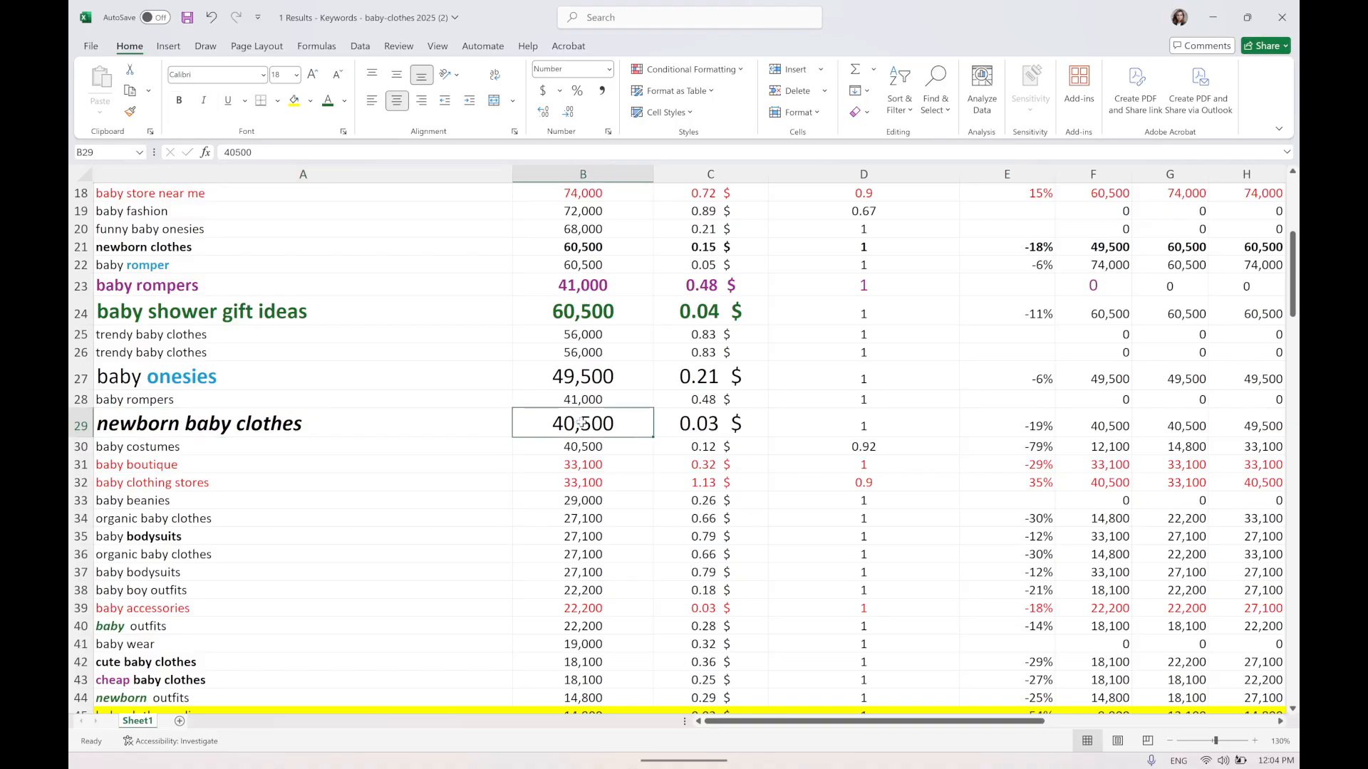
click(708, 426)
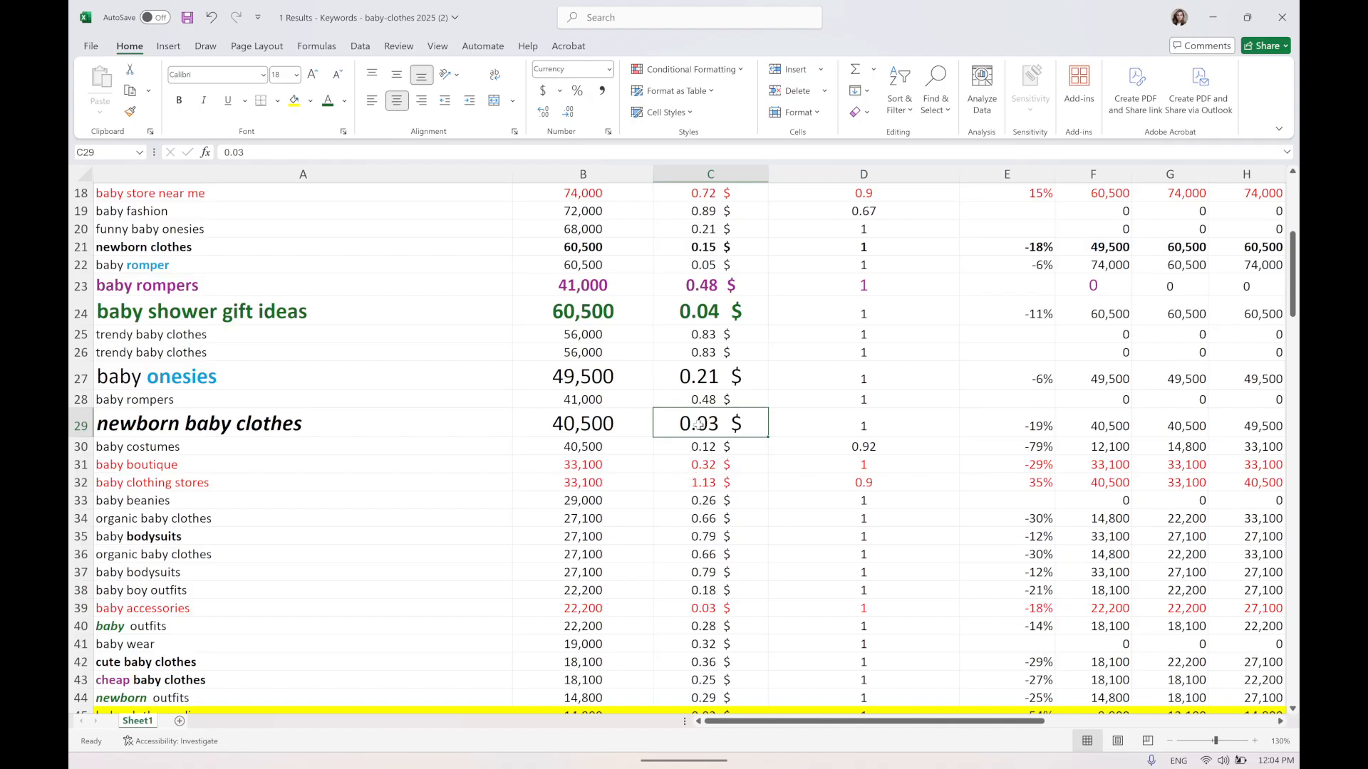
drag(282, 431, 705, 426)
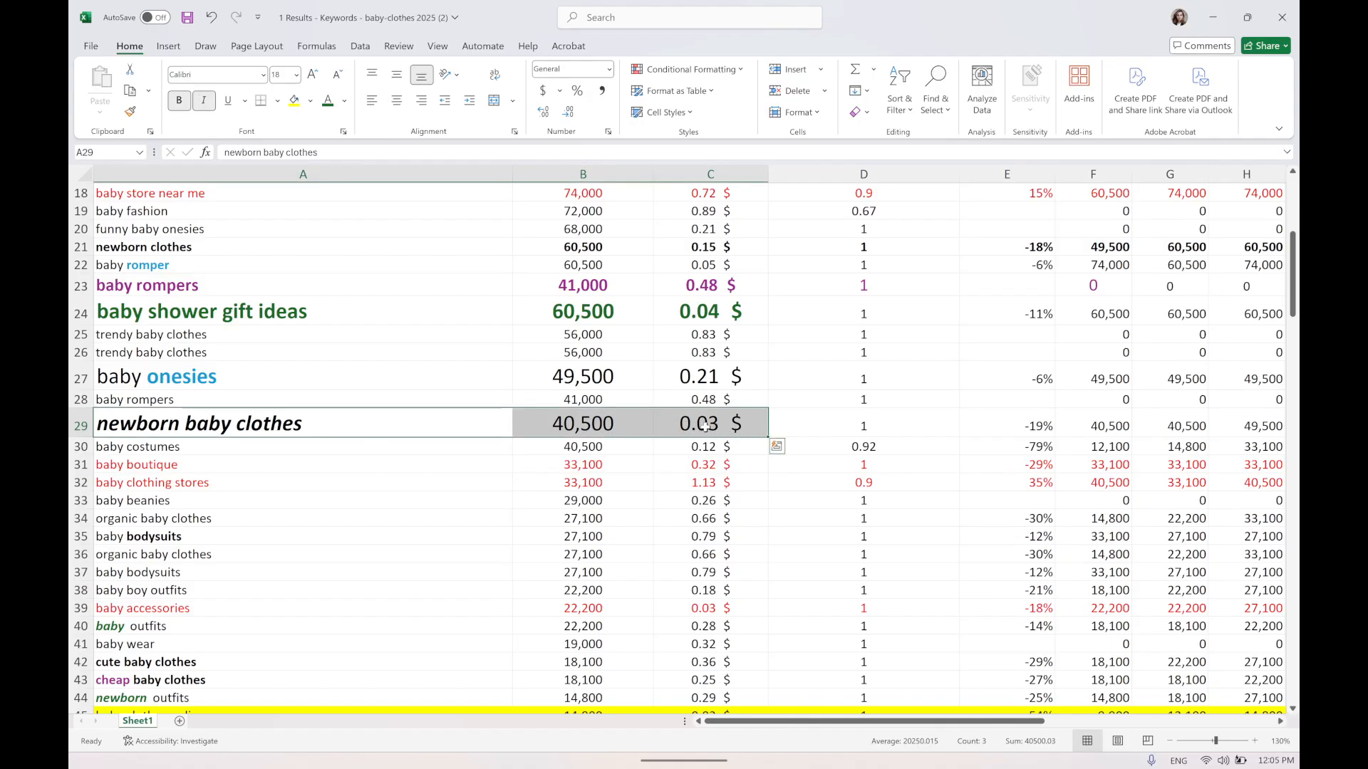
click(80, 426)
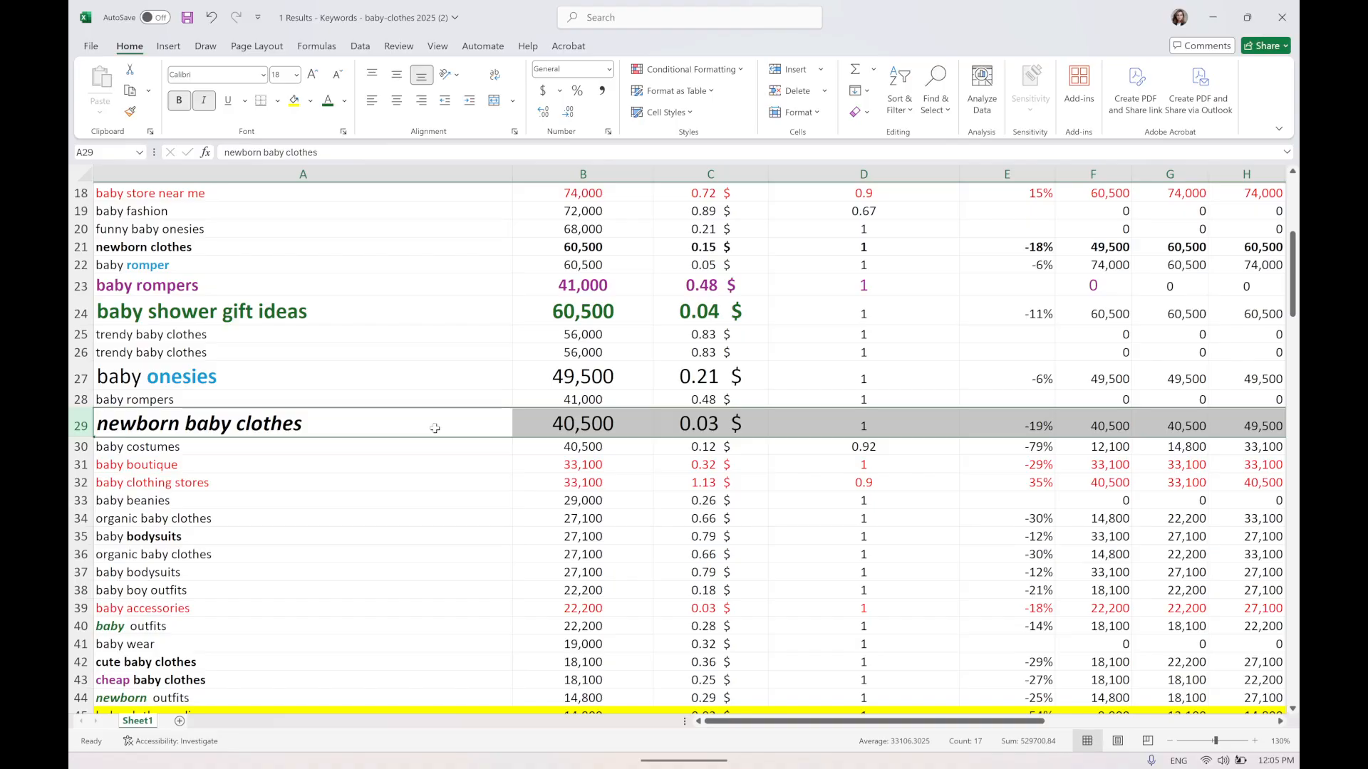
Edit the newborn baby clothes keyword so 'newborn' reads as {KeyWord:newborn}.
double_click(158, 425)
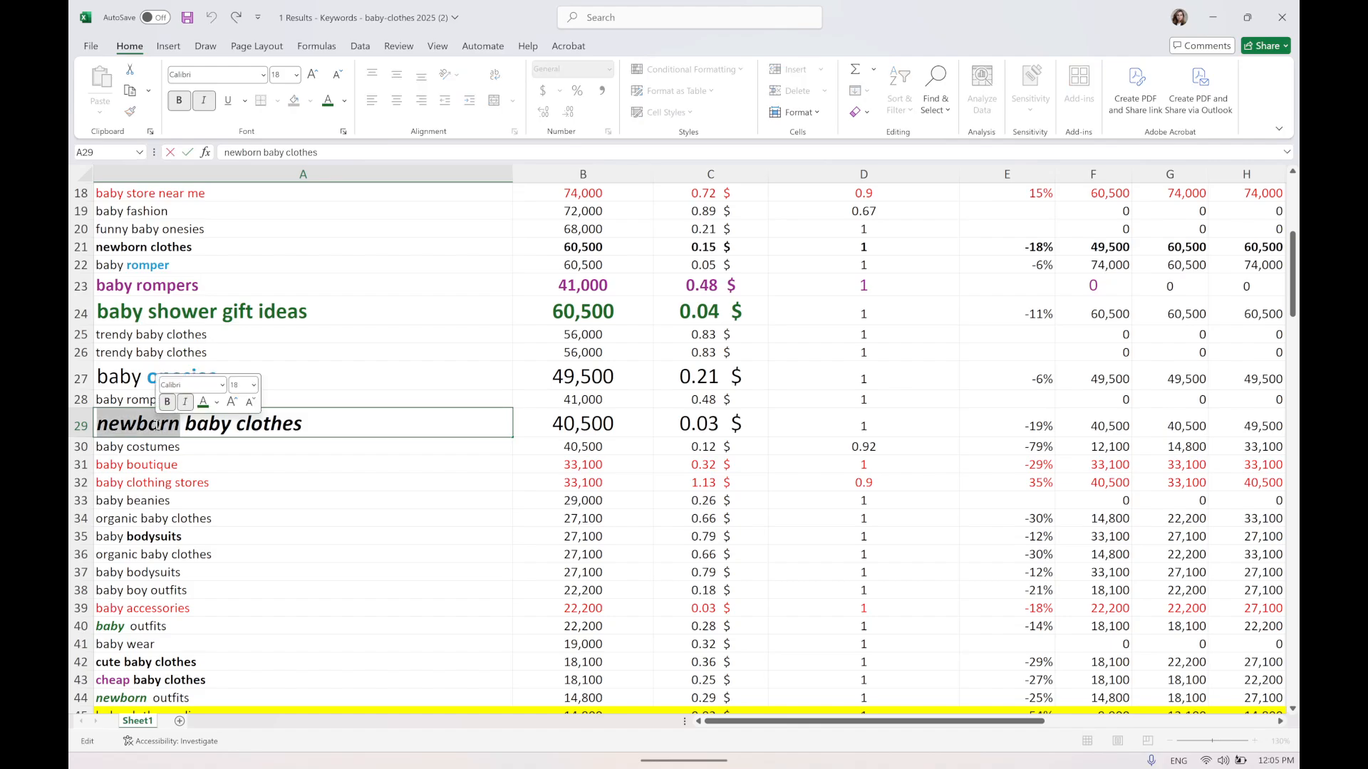
click(81, 426)
click(98, 427)
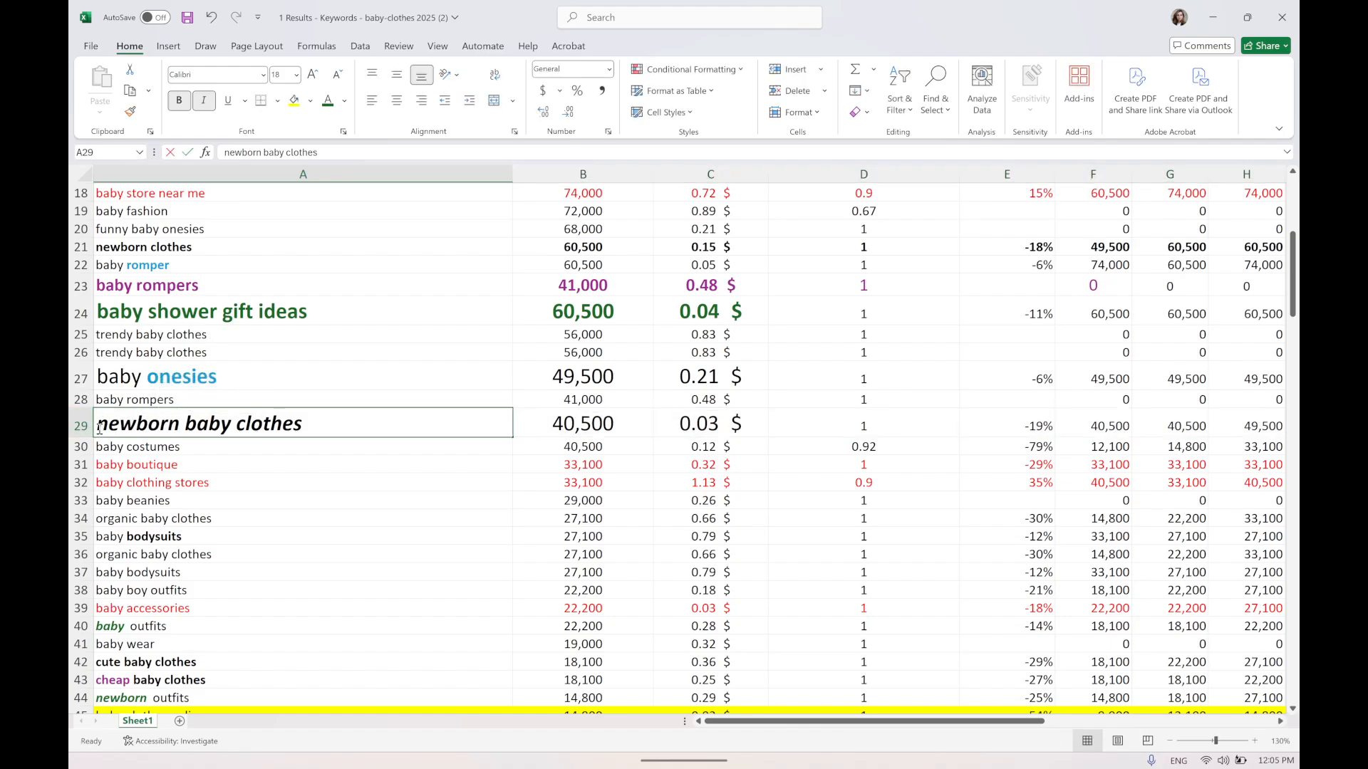
double_click(99, 429)
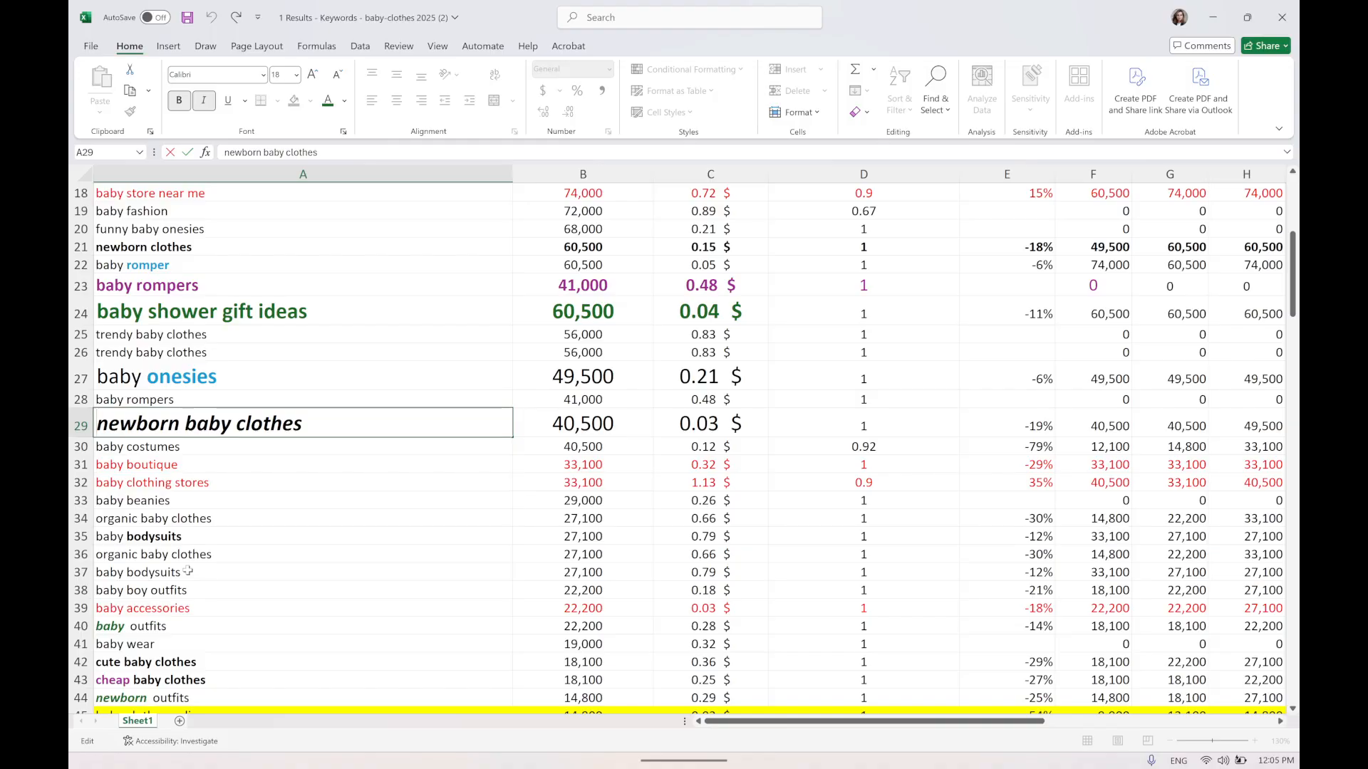
text({)
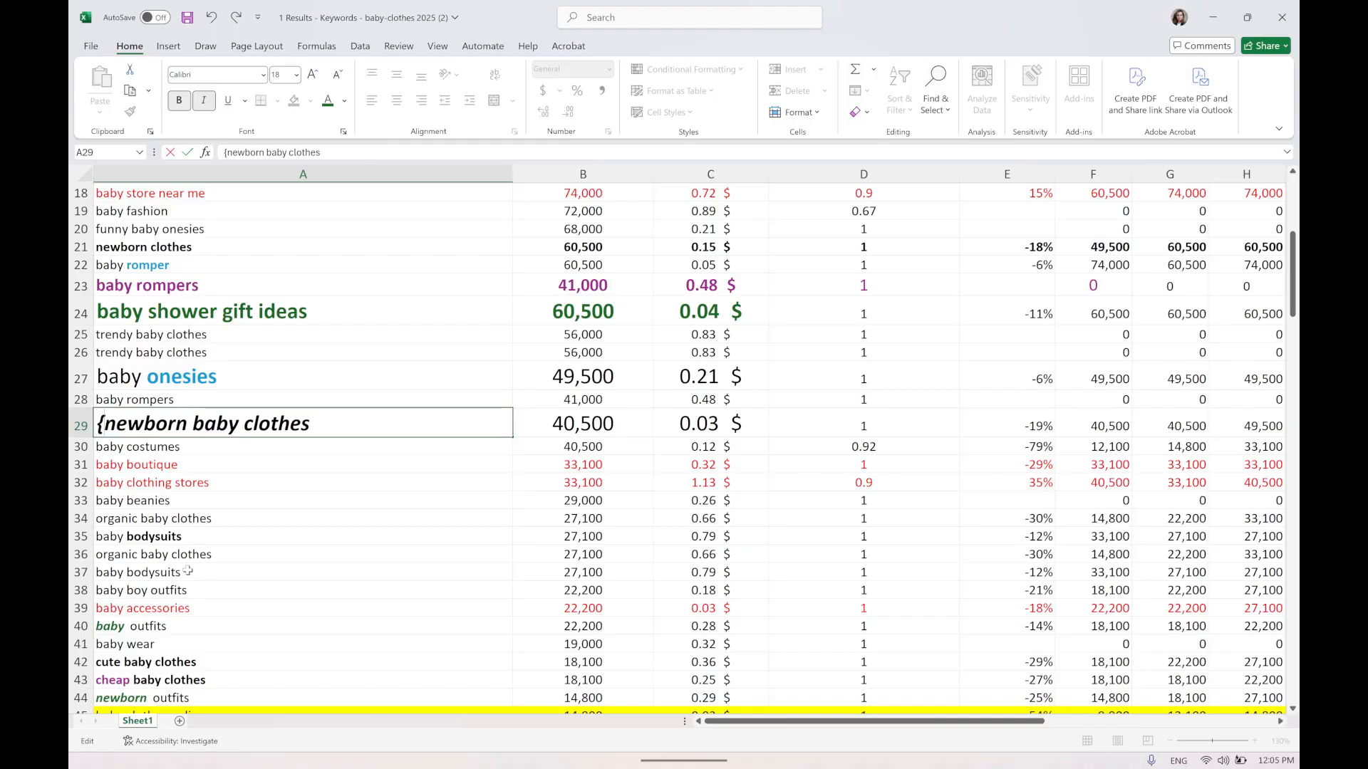
text(Ky)
key(BackSpace)
text(eyWw)
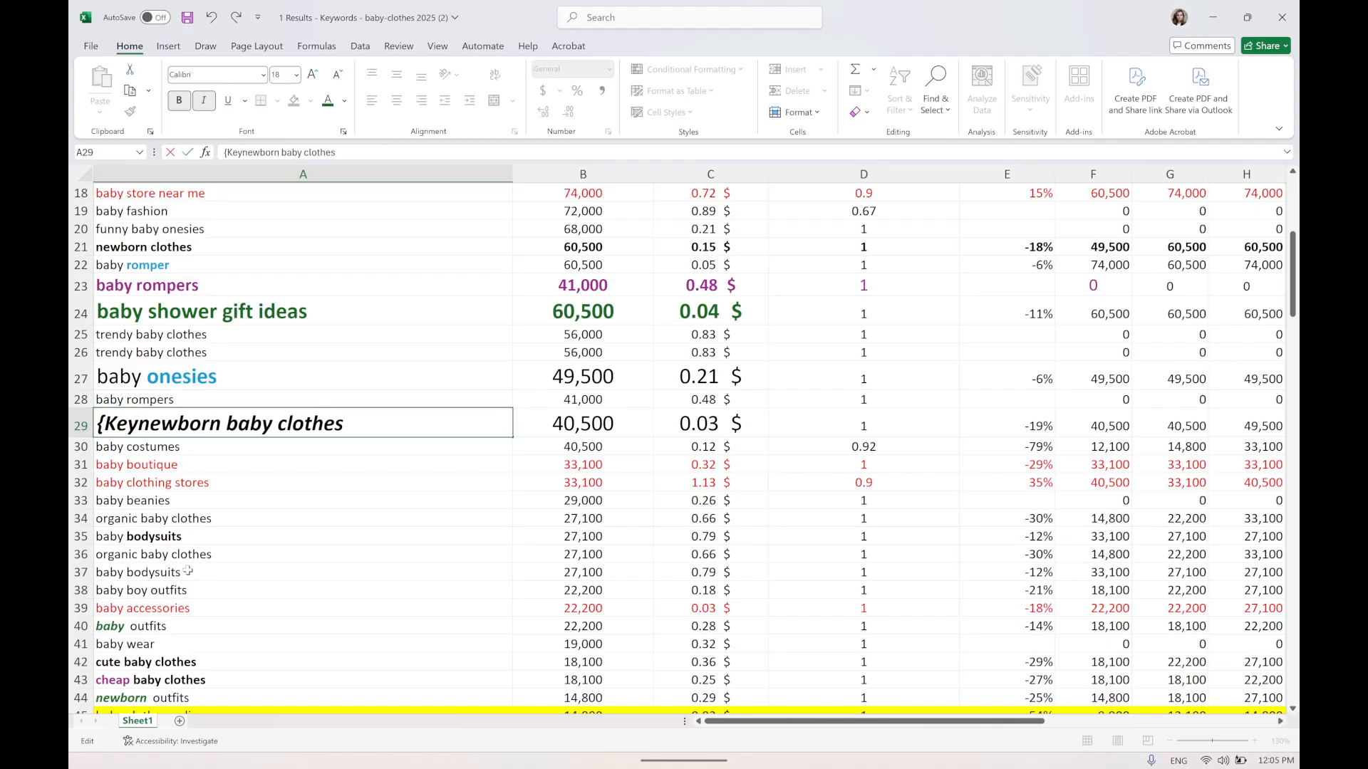
key(BackSpace)
text(ord:)
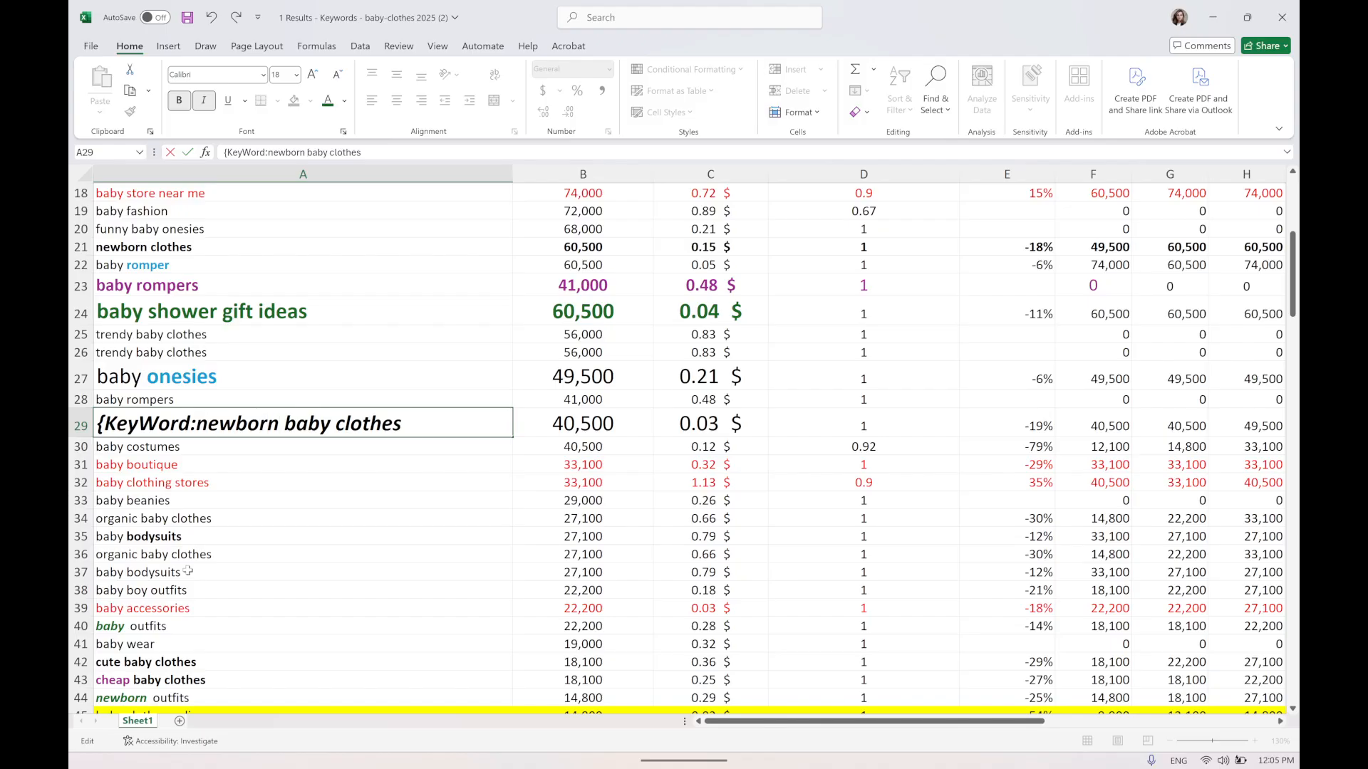
text(")
key(BackSpace)
text(})
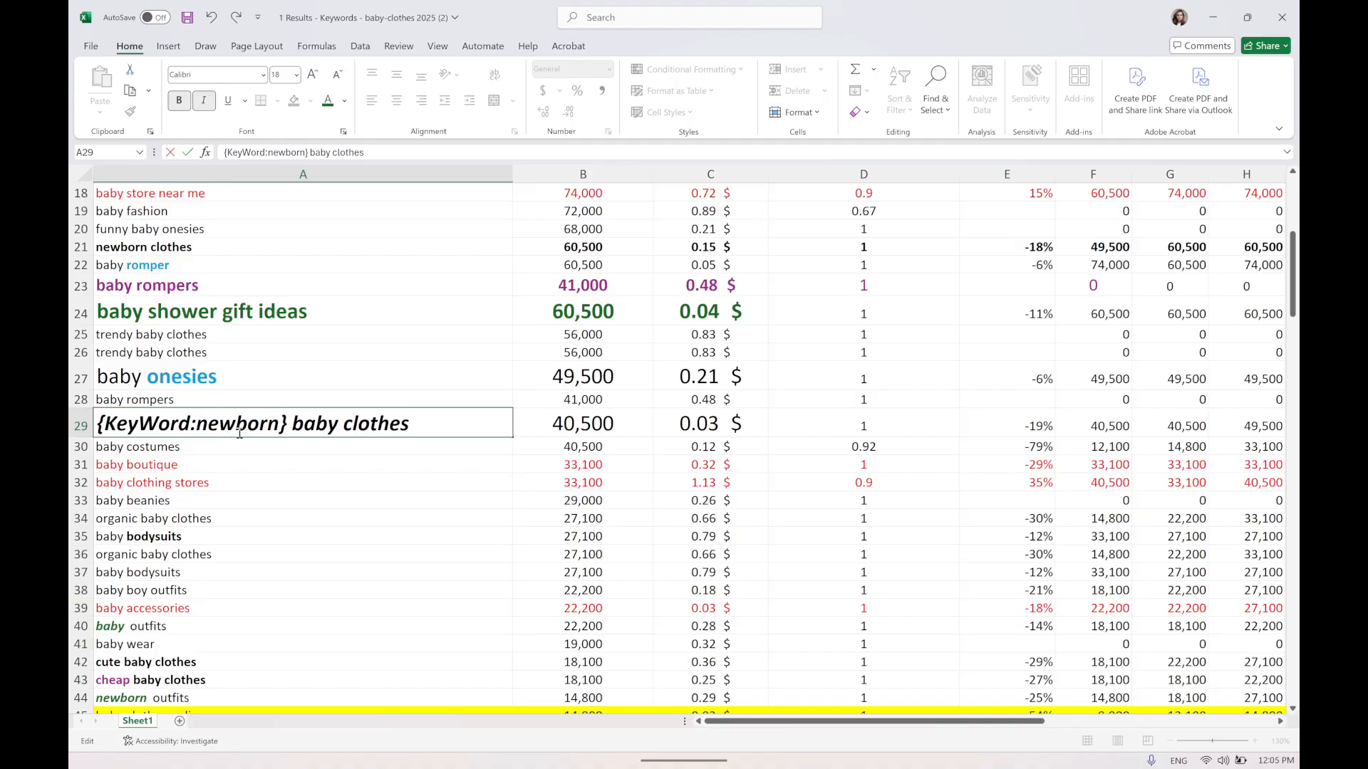
Delete 'baby' from the keyword cell so it reads '{KeyWord:newborn} clothes'.
double_click(221, 426)
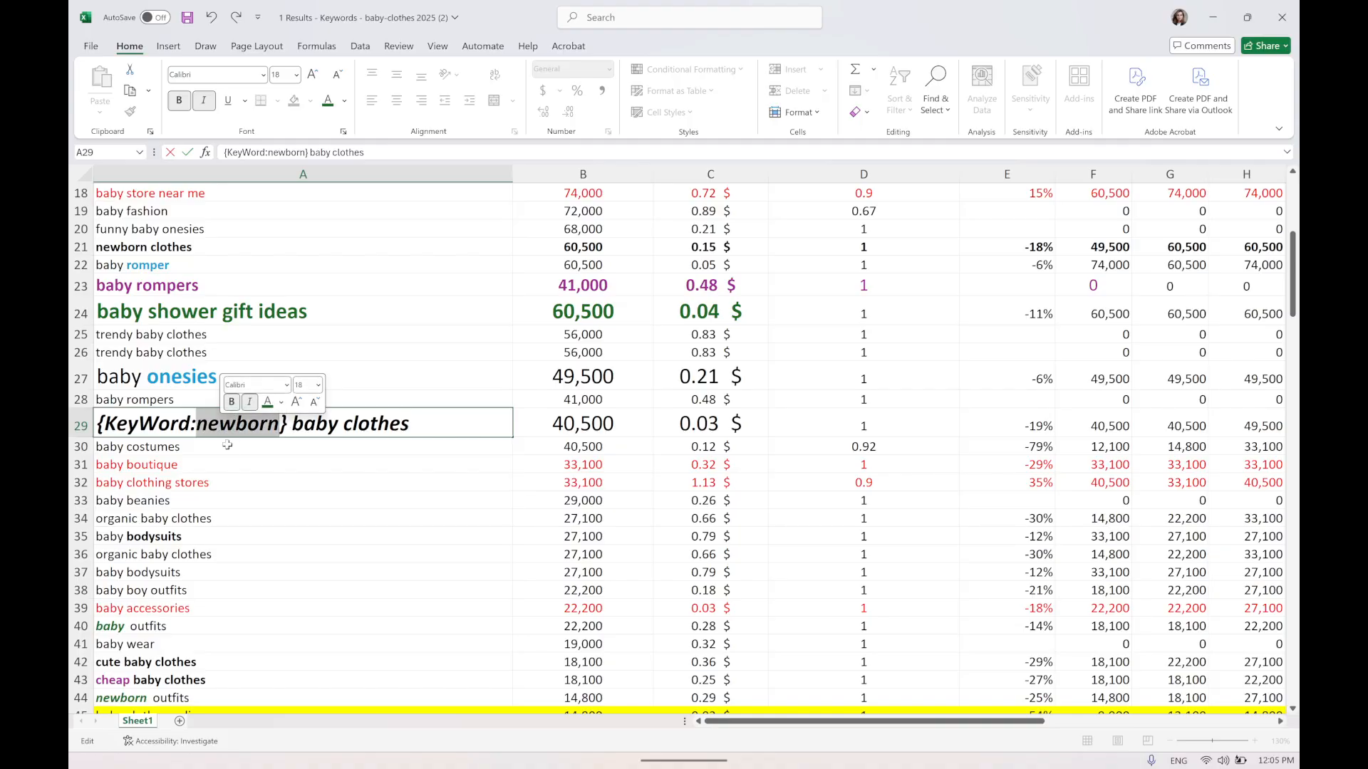
double_click(314, 425)
key(BackSpace)
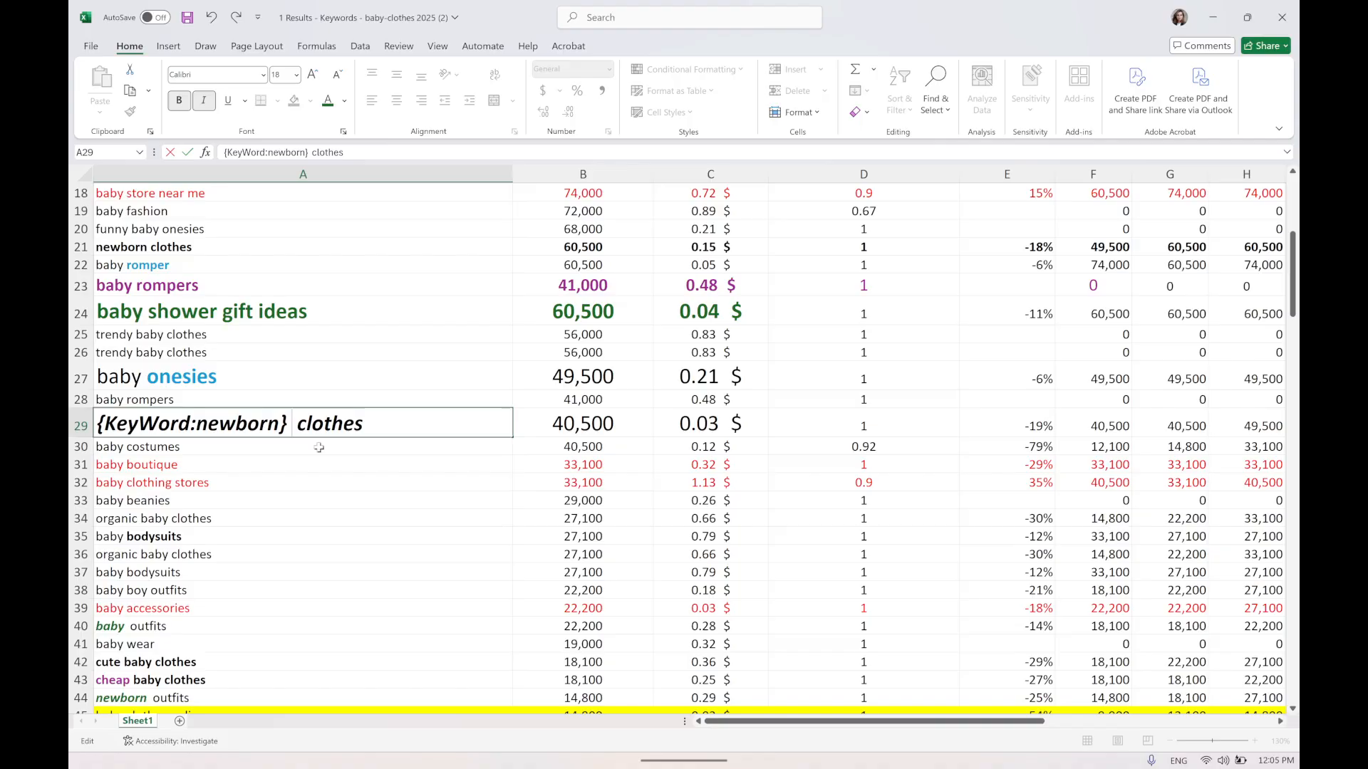
key(BackSpace)
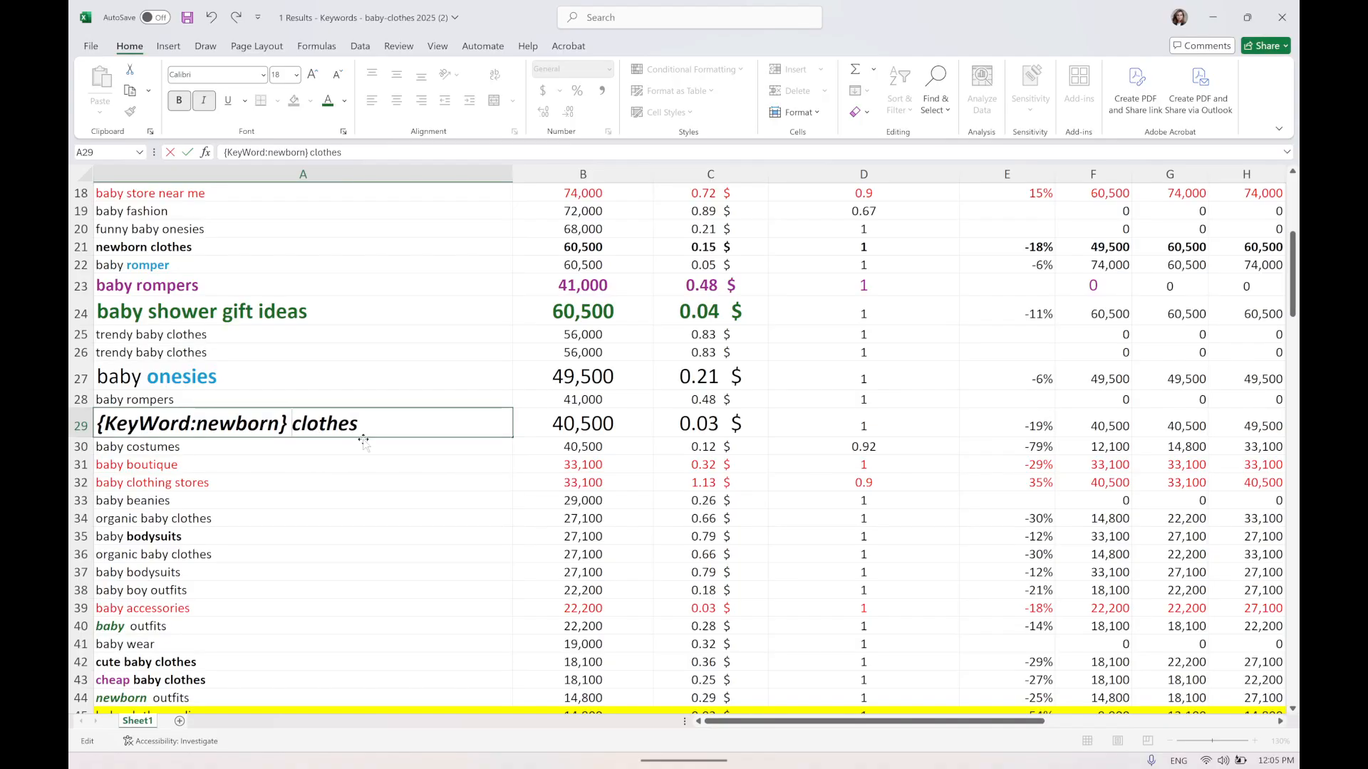
click(364, 463)
click(704, 422)
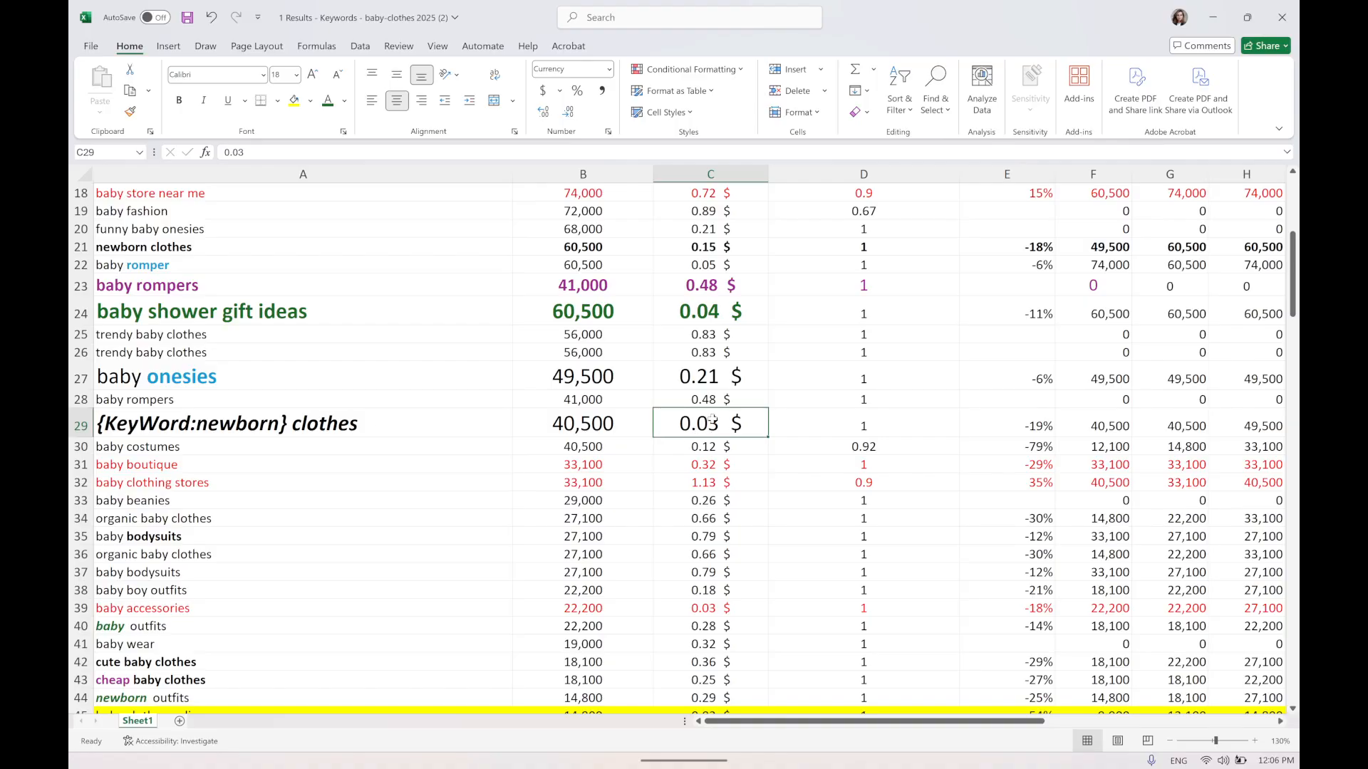
drag(750, 423, 584, 424)
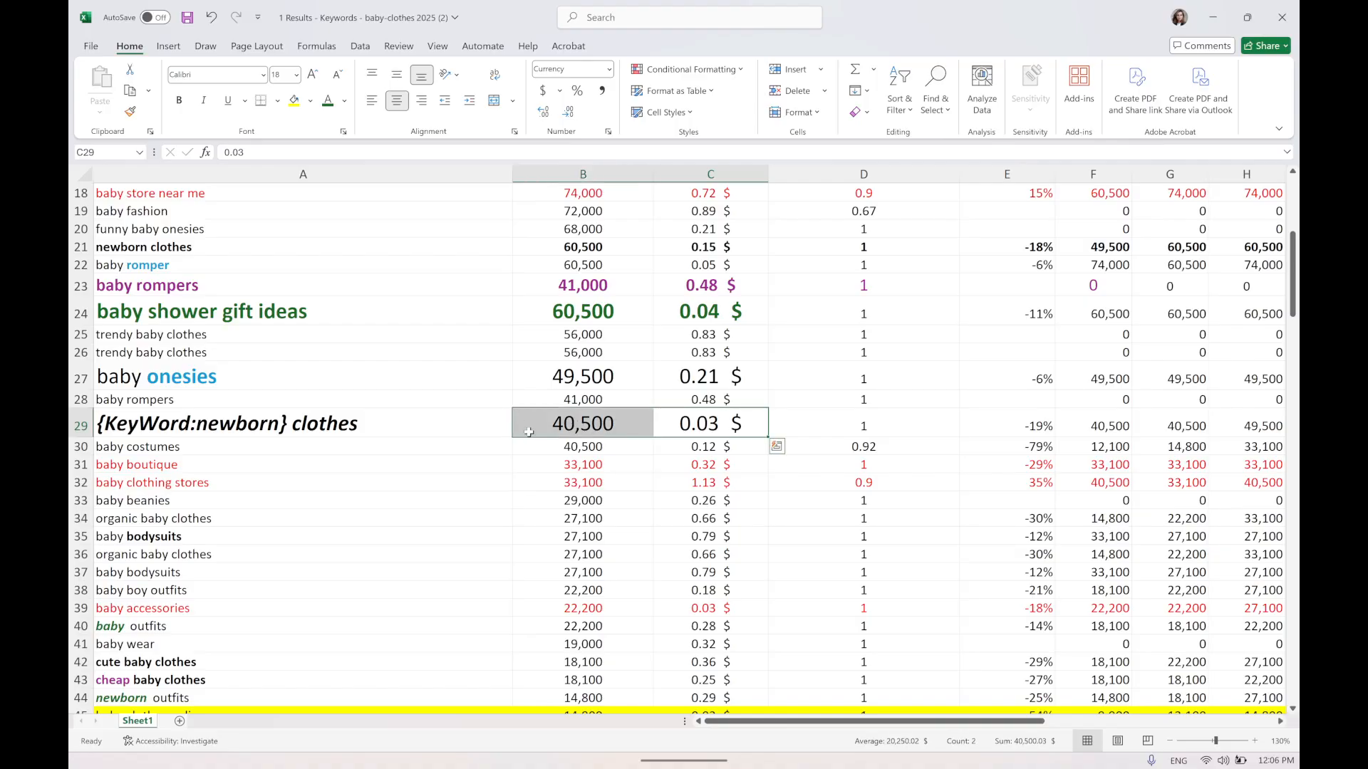
click(329, 426)
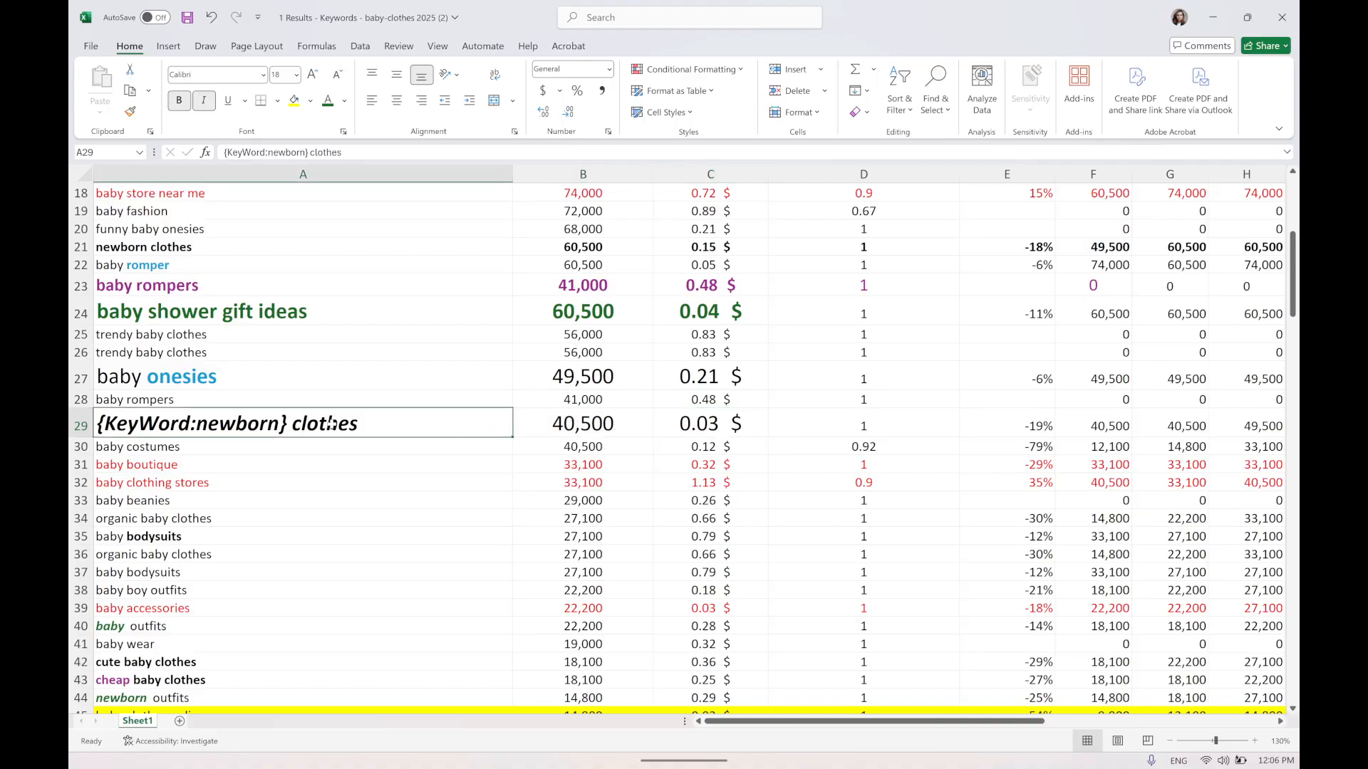
Search the sheet for every keyword containing 'newborn', stepping through each match before closing the search.
click(366, 469)
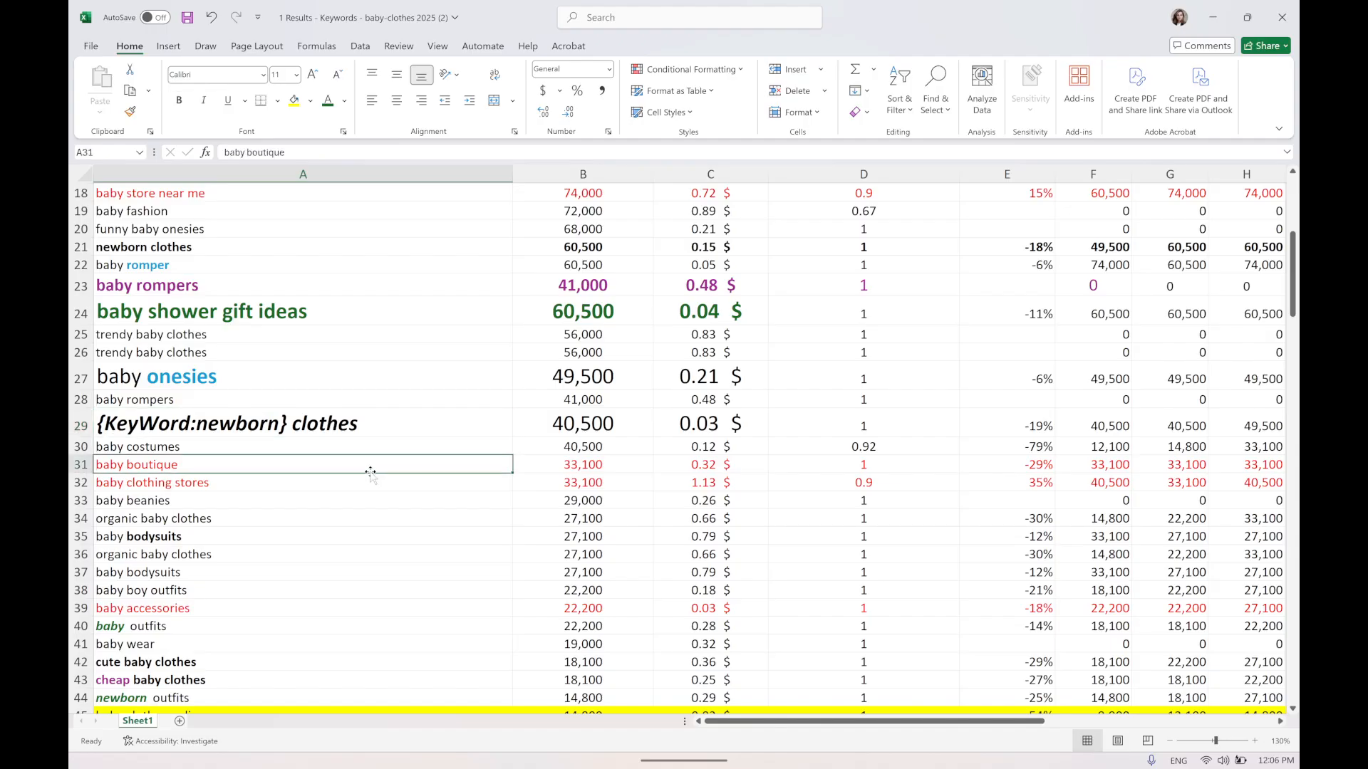
key(ctrl+f)
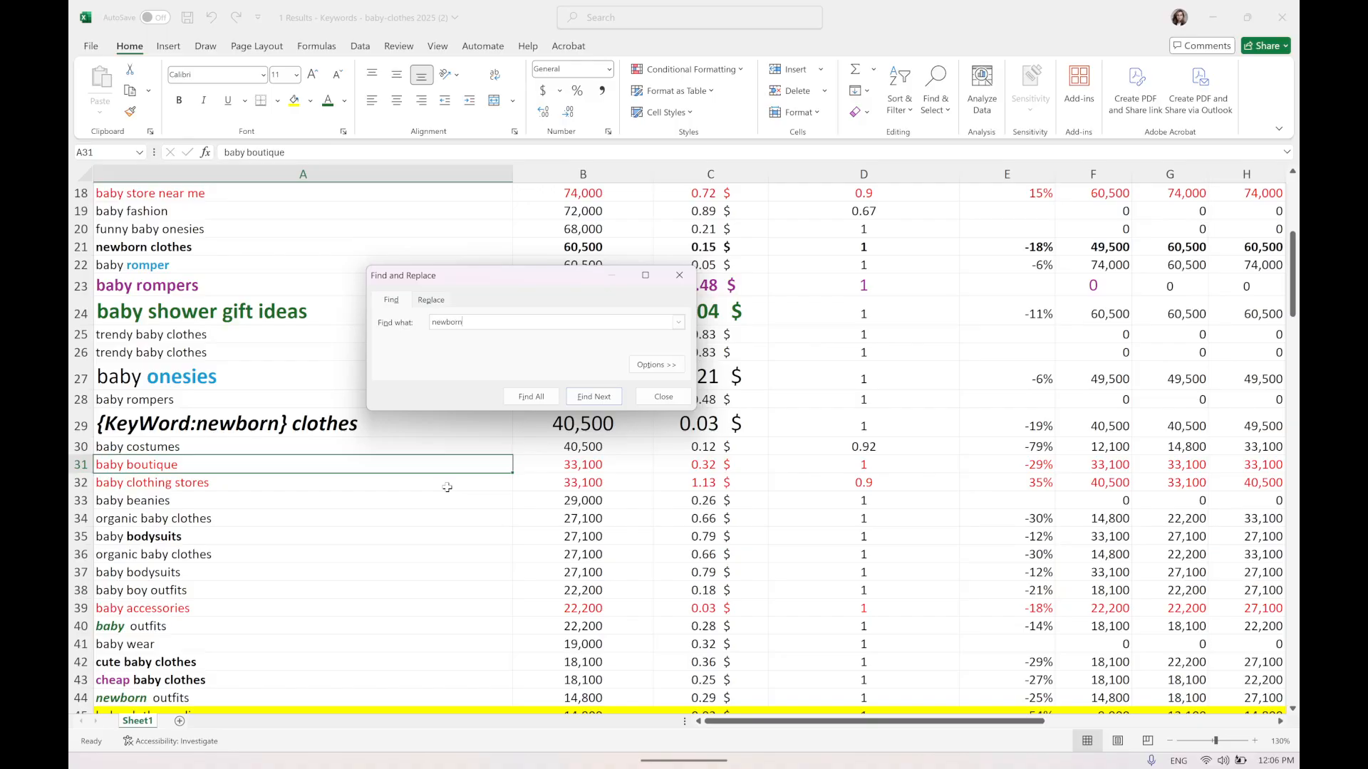
key(Return)
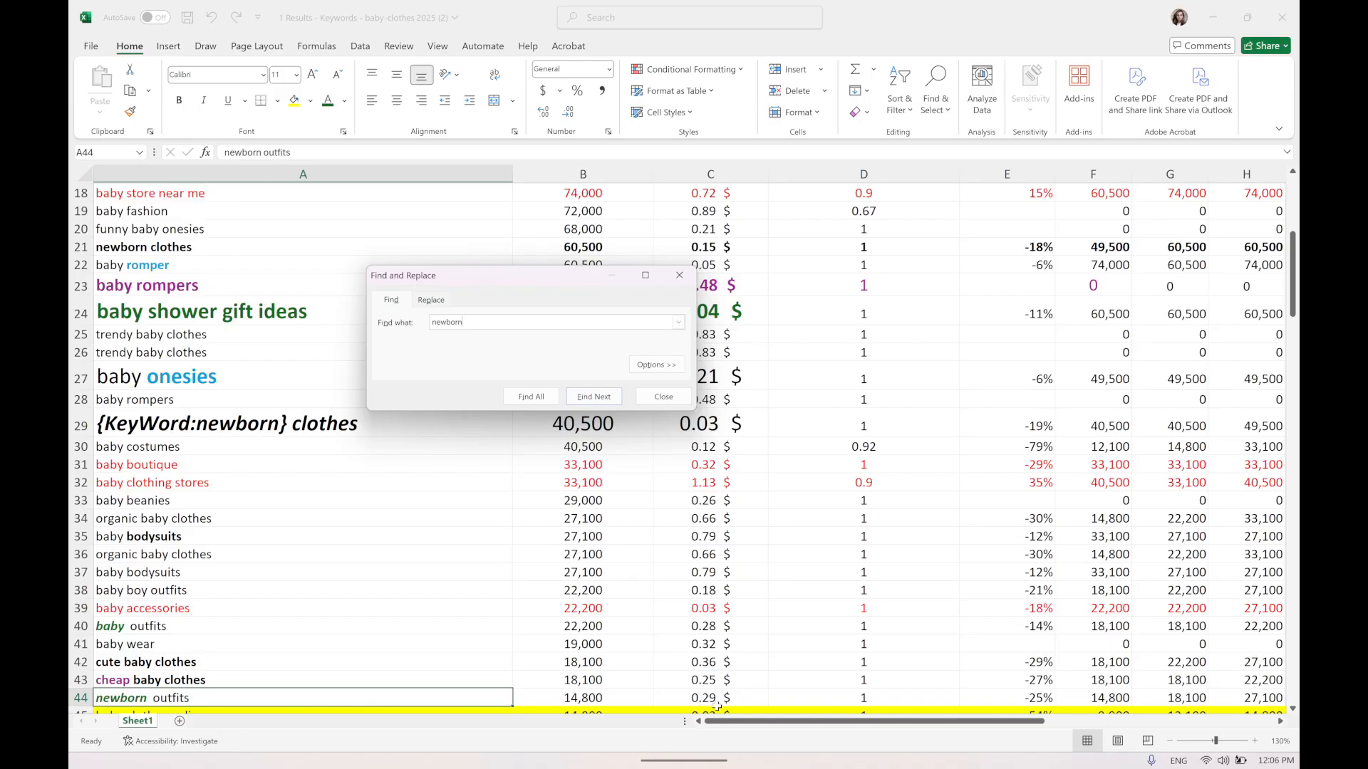
click(595, 397)
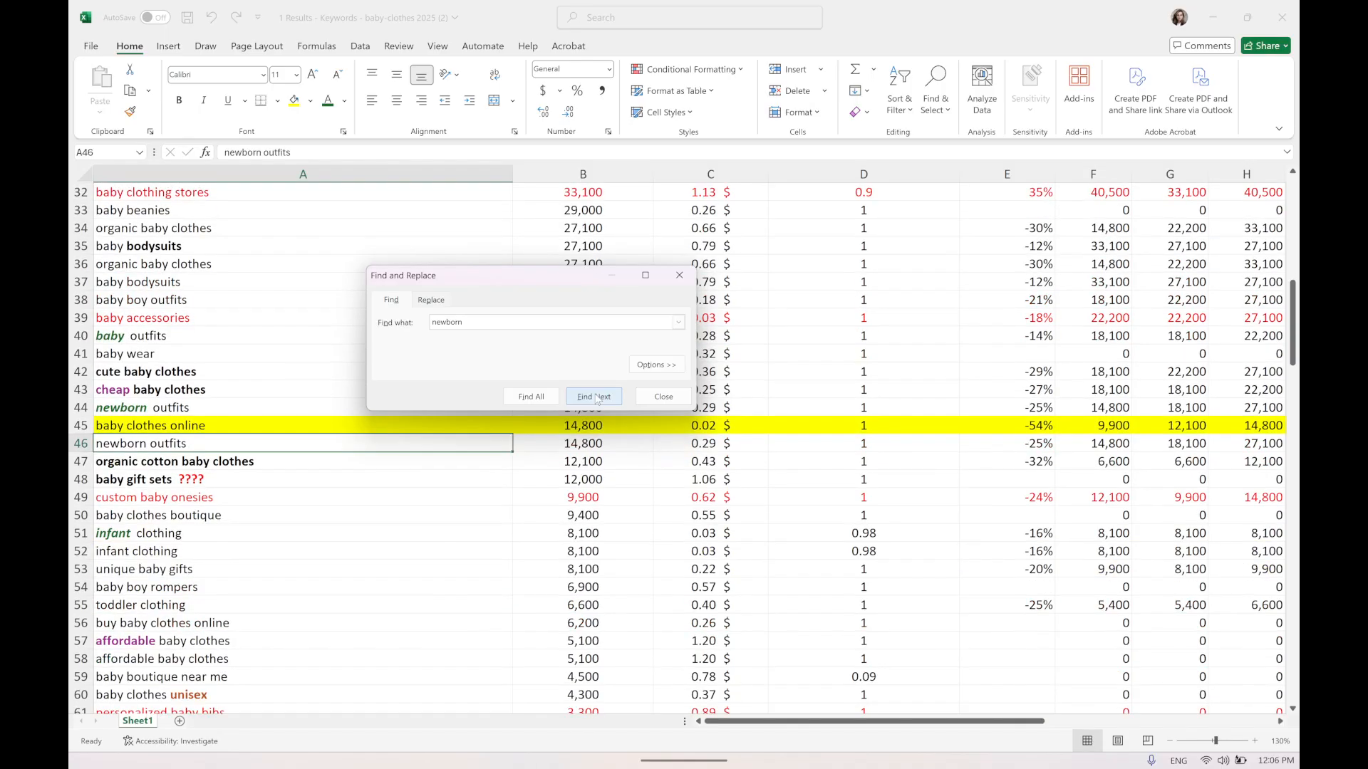
click(596, 398)
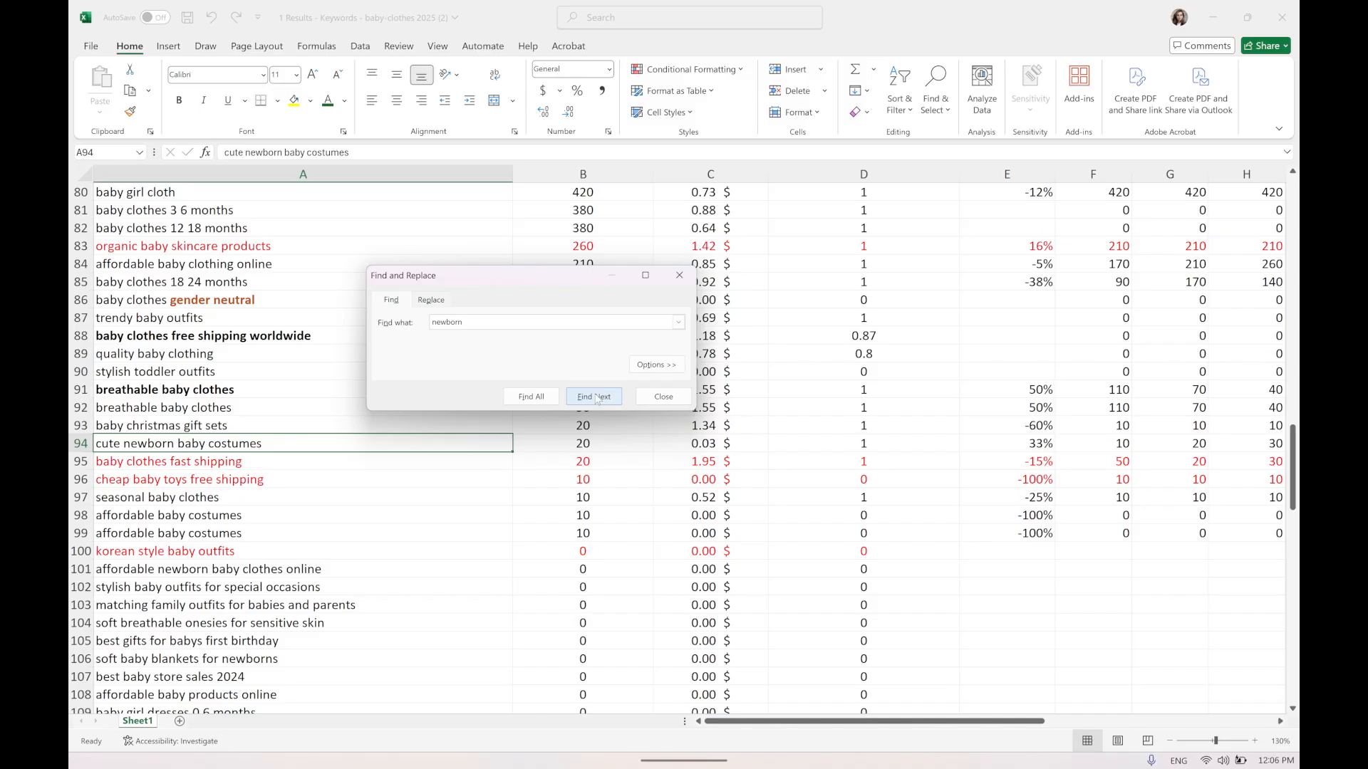
click(597, 397)
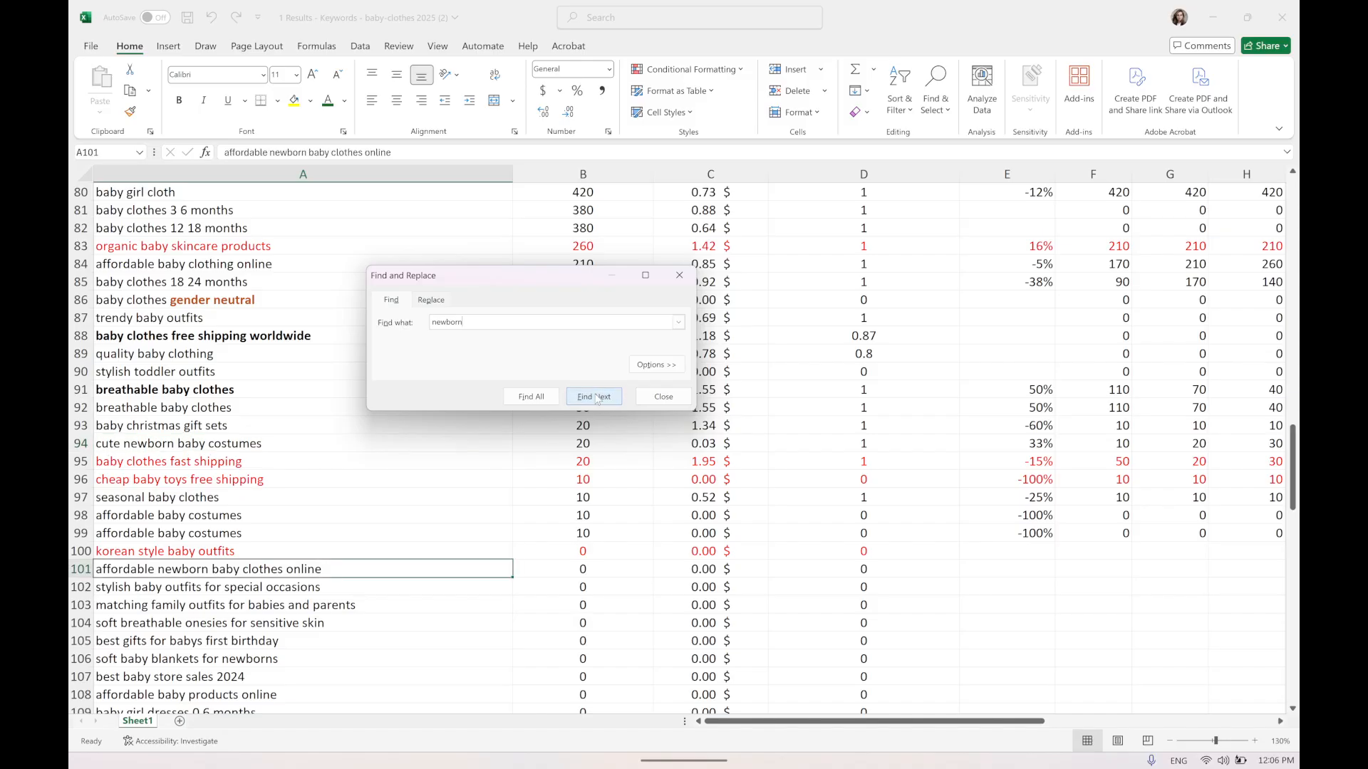
click(595, 397)
click(595, 398)
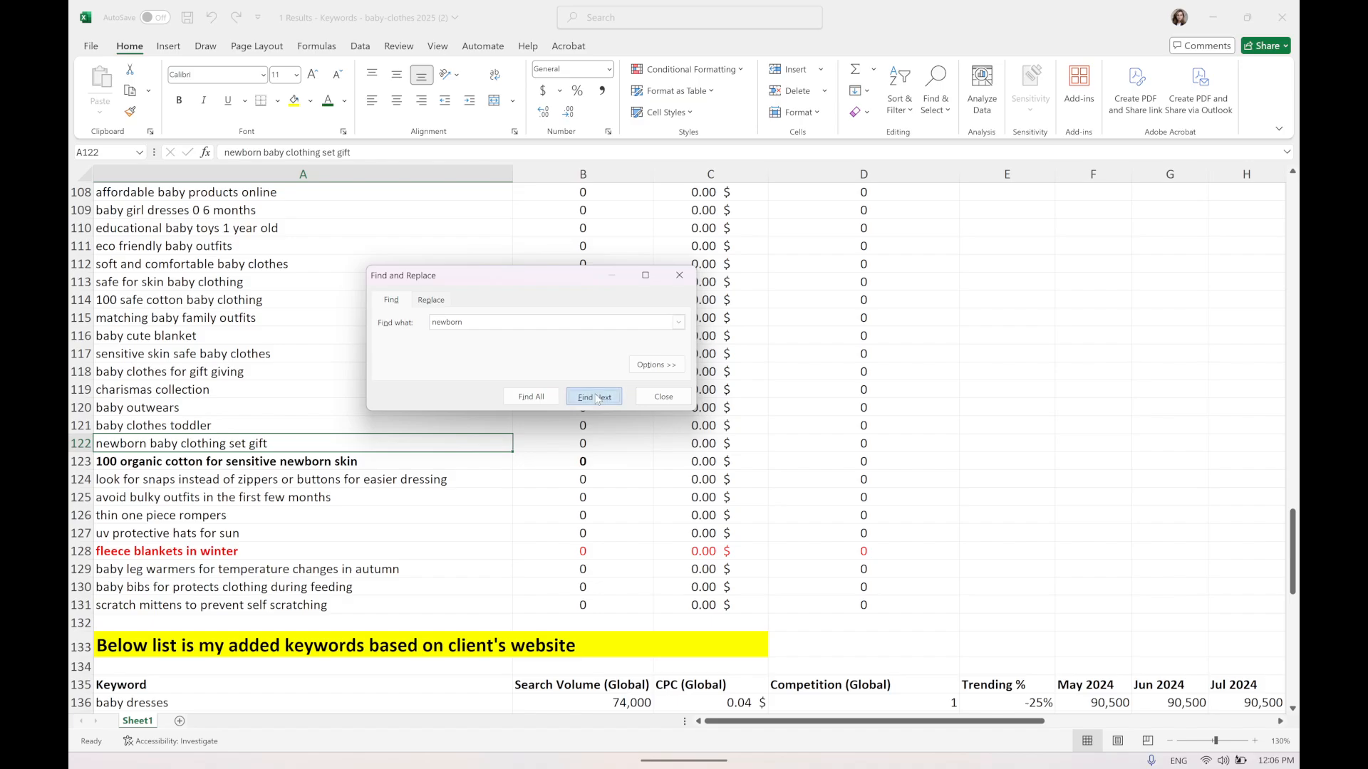
click(597, 398)
click(597, 397)
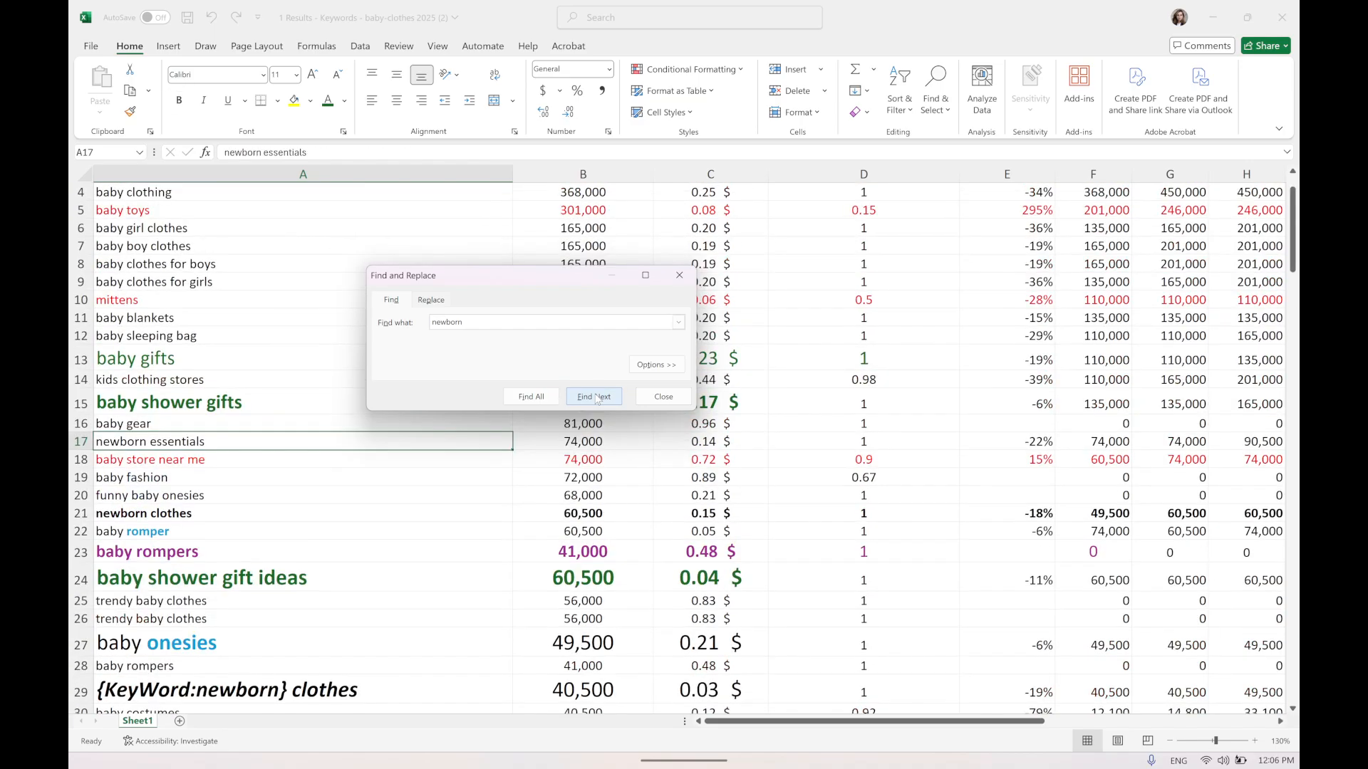
click(597, 398)
click(597, 398)
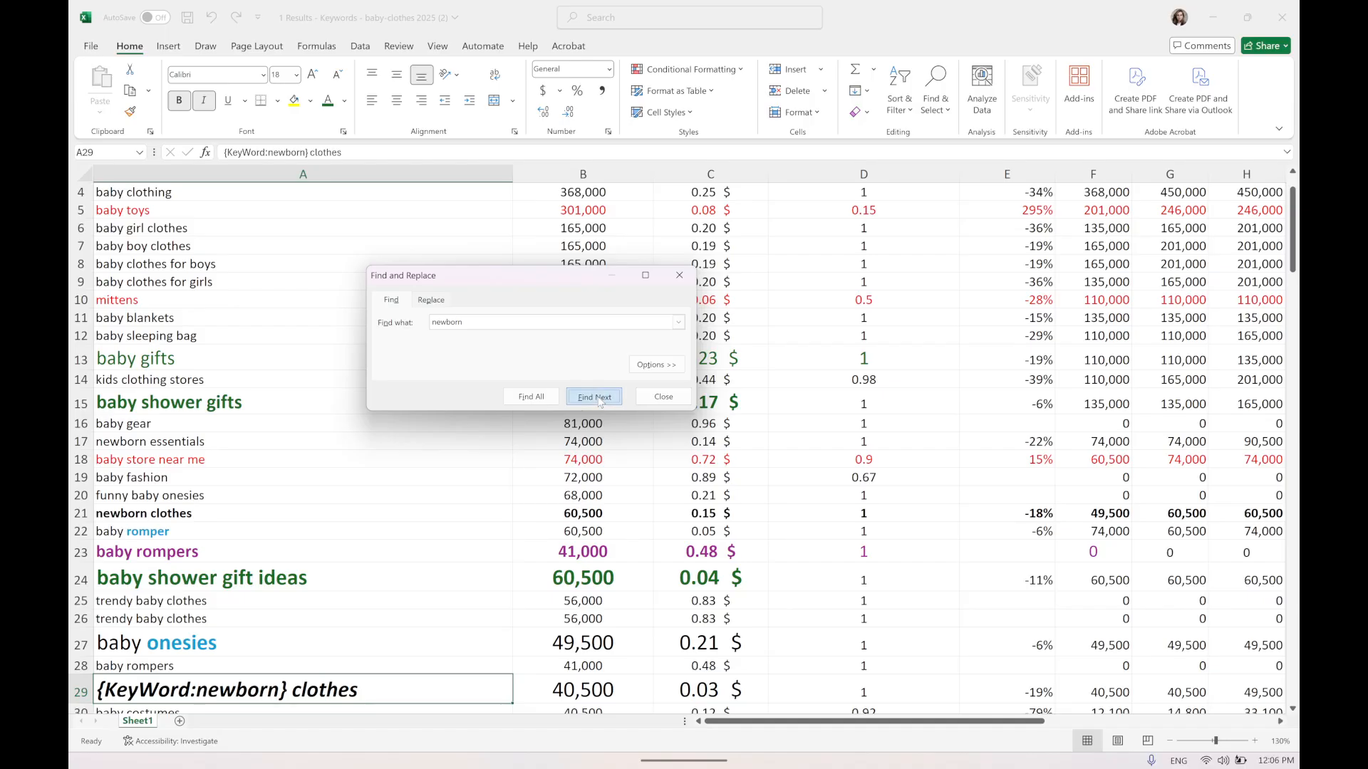
click(597, 398)
click(597, 398)
click(597, 398)
click(597, 398)
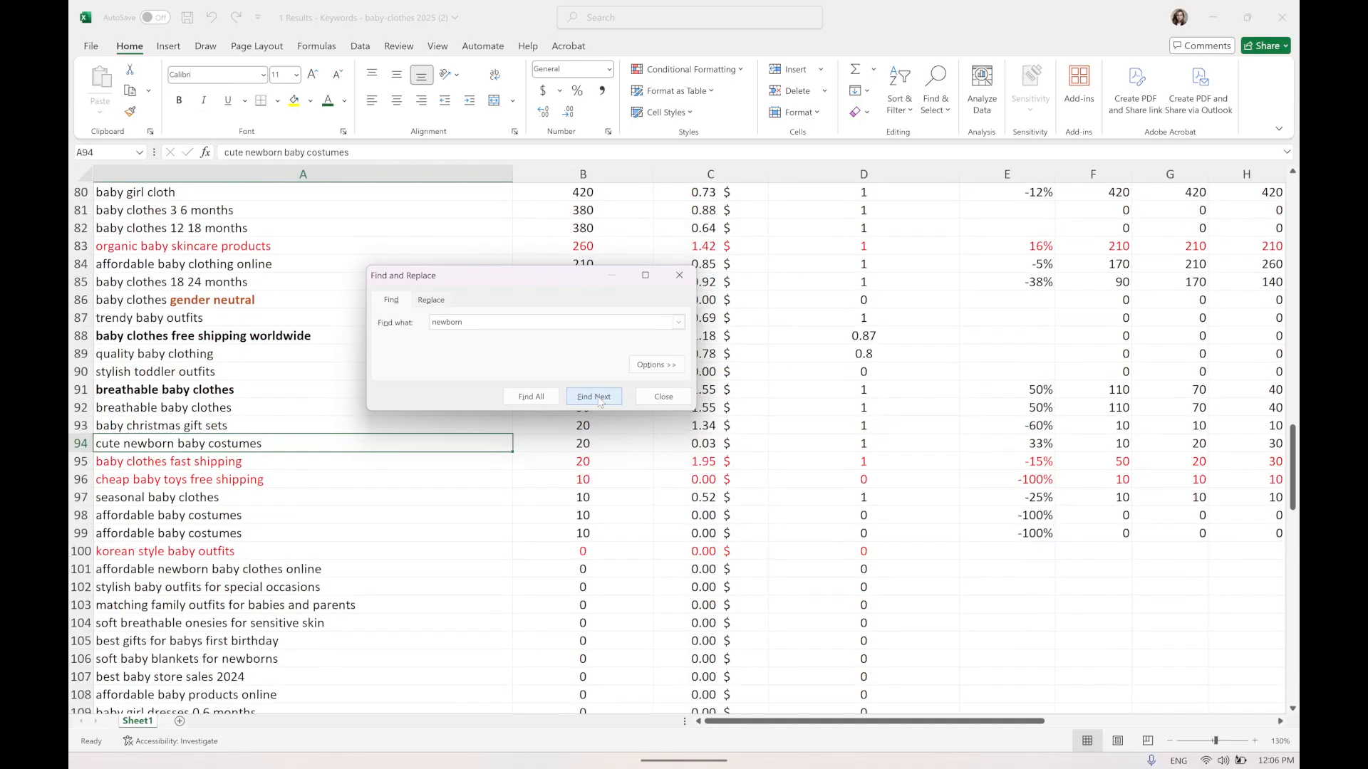
click(597, 398)
click(599, 398)
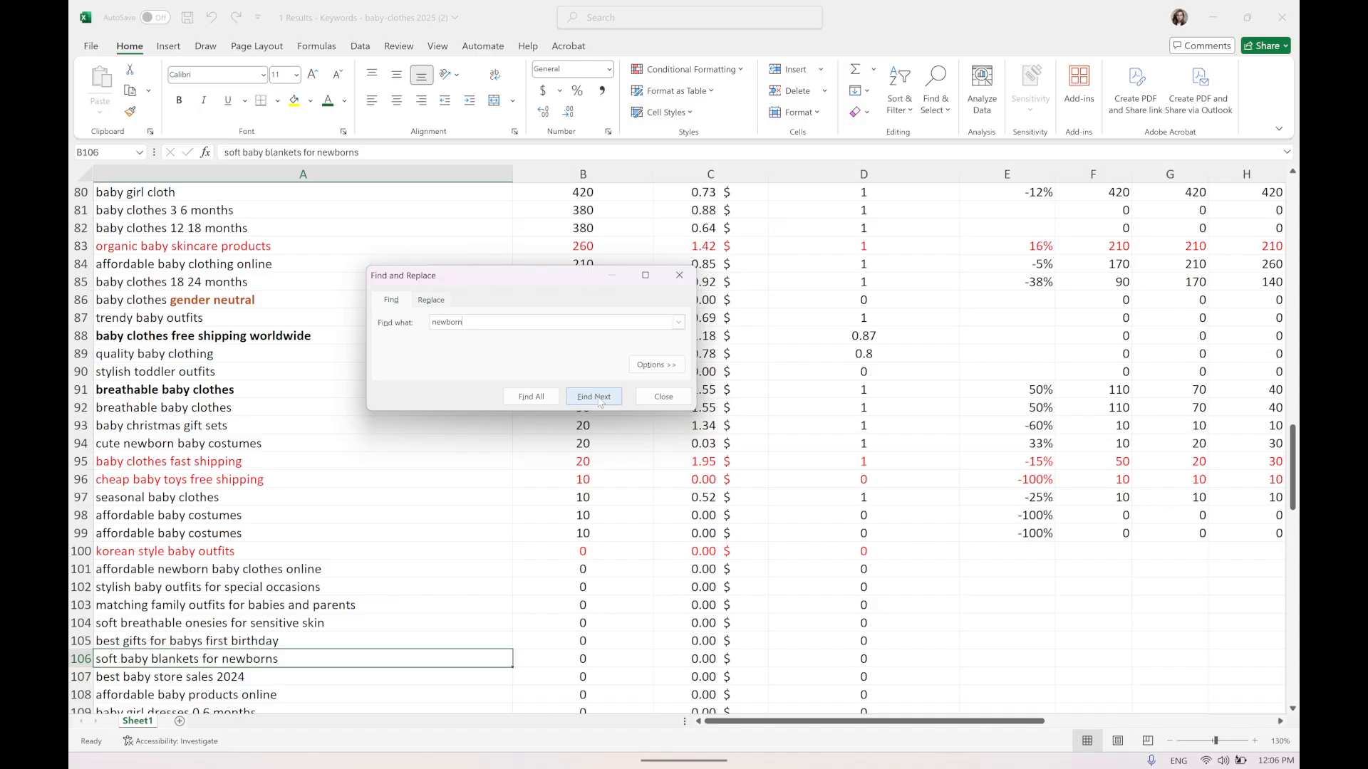
click(598, 398)
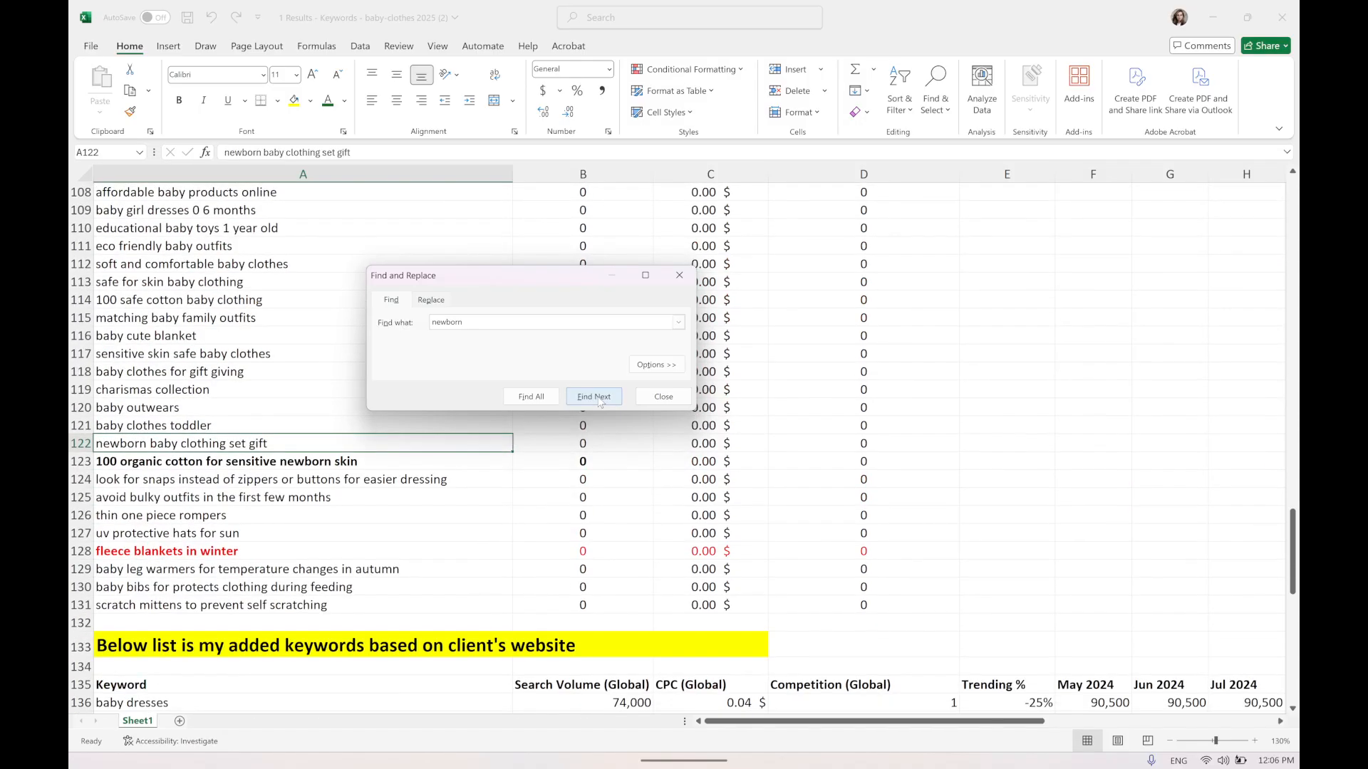
click(598, 398)
click(598, 399)
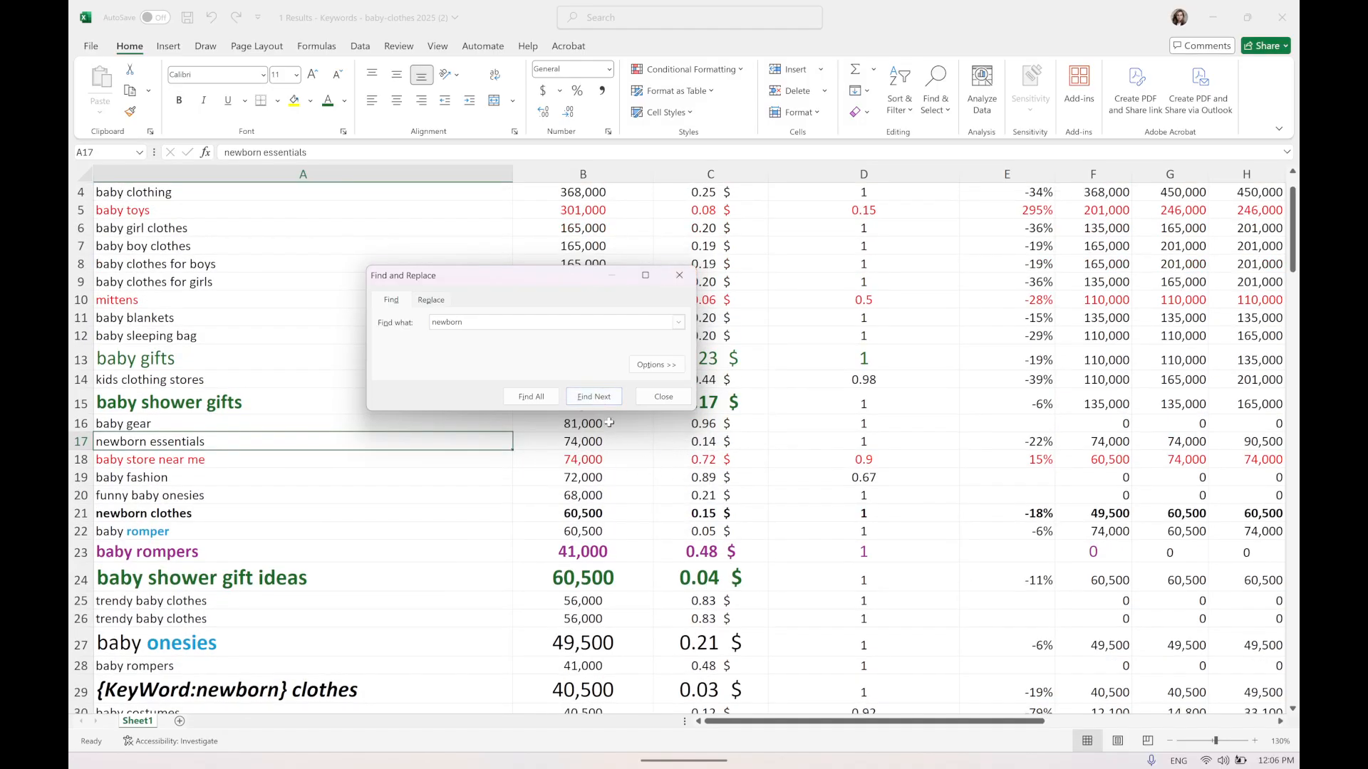
scroll(577, 491, down, 4)
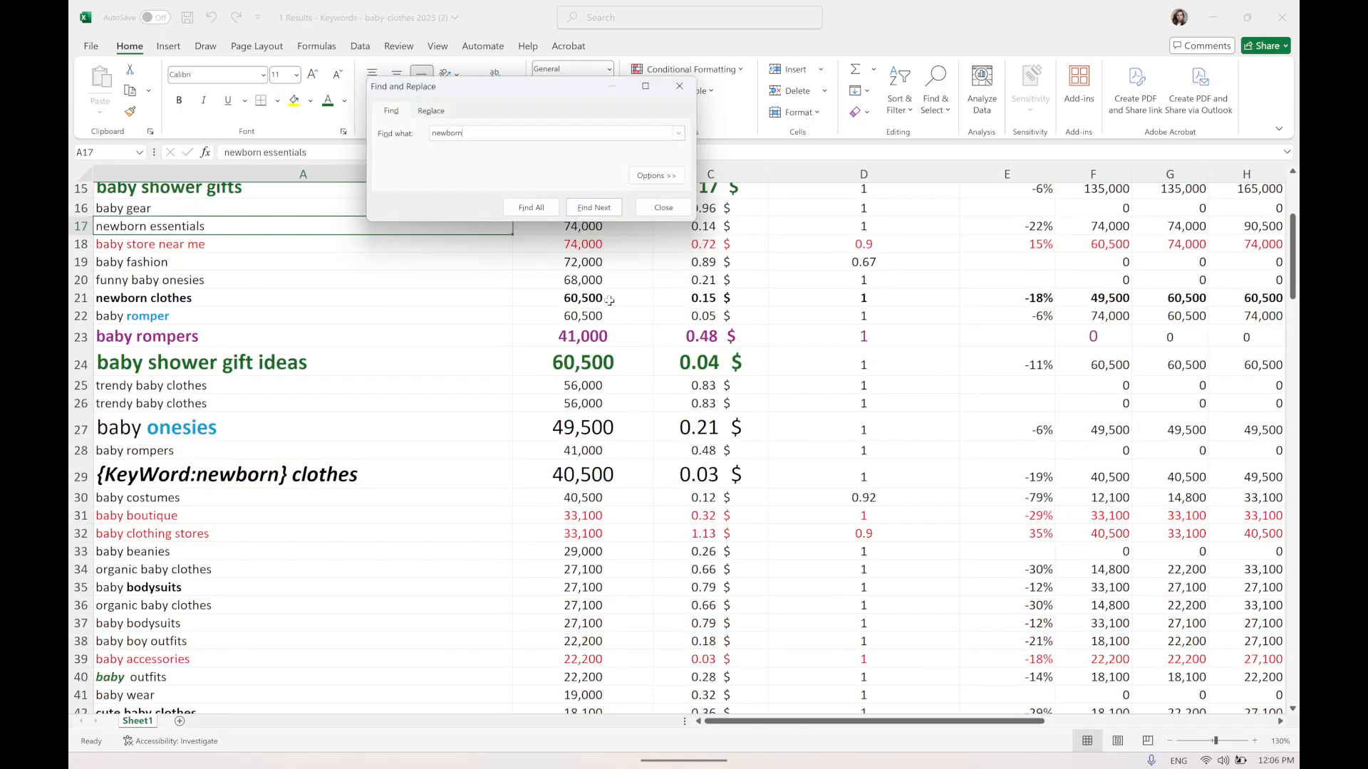
click(663, 207)
Examine the highlighted baby clothes online row's keyword and CPC cells.
scroll(691, 476, down, 5)
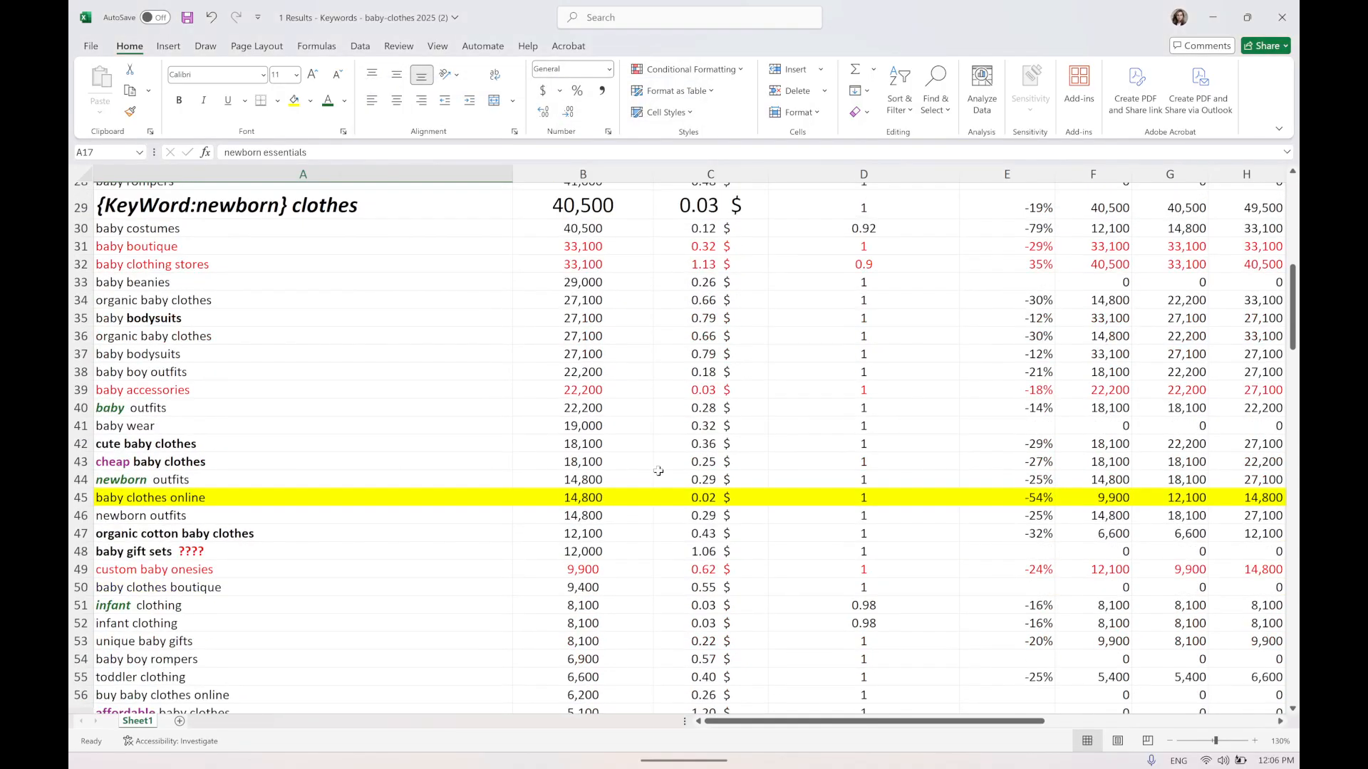
scroll(435, 505, down, 2)
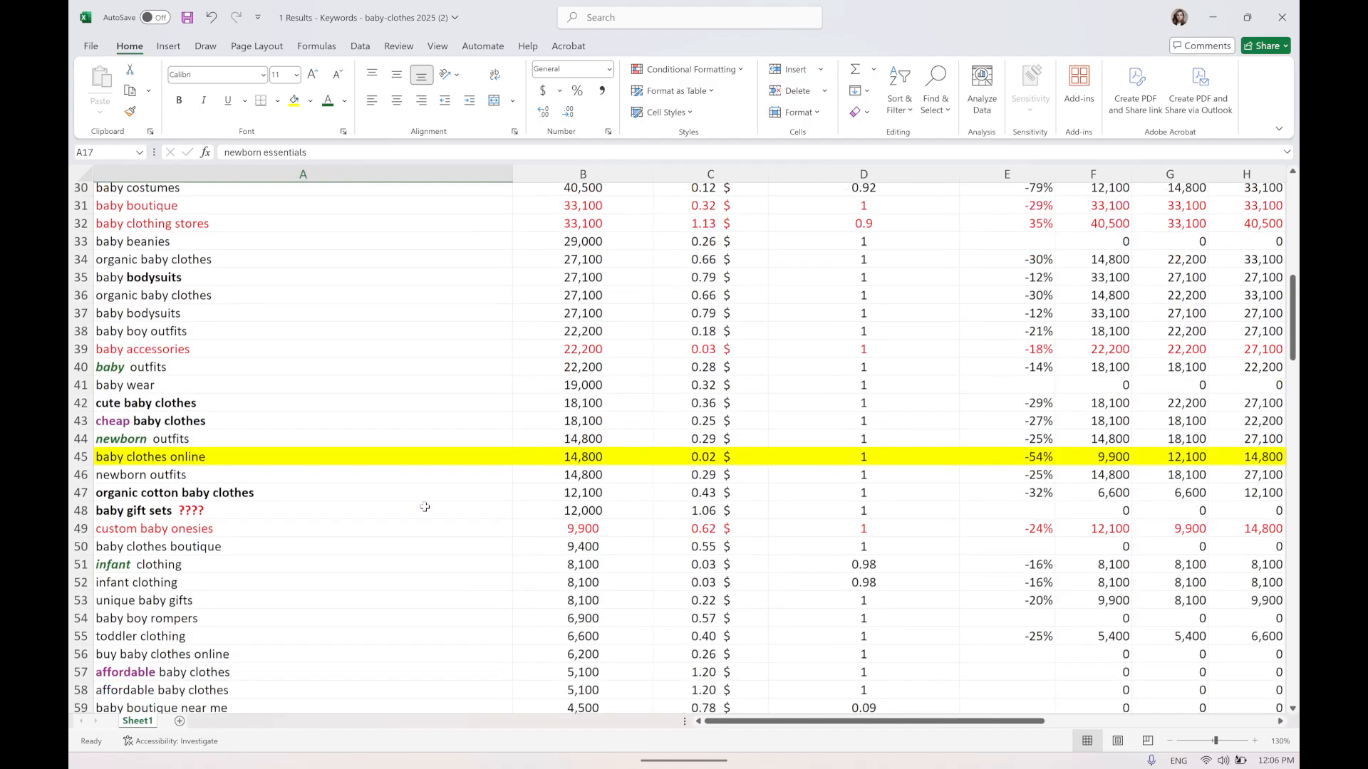
click(143, 389)
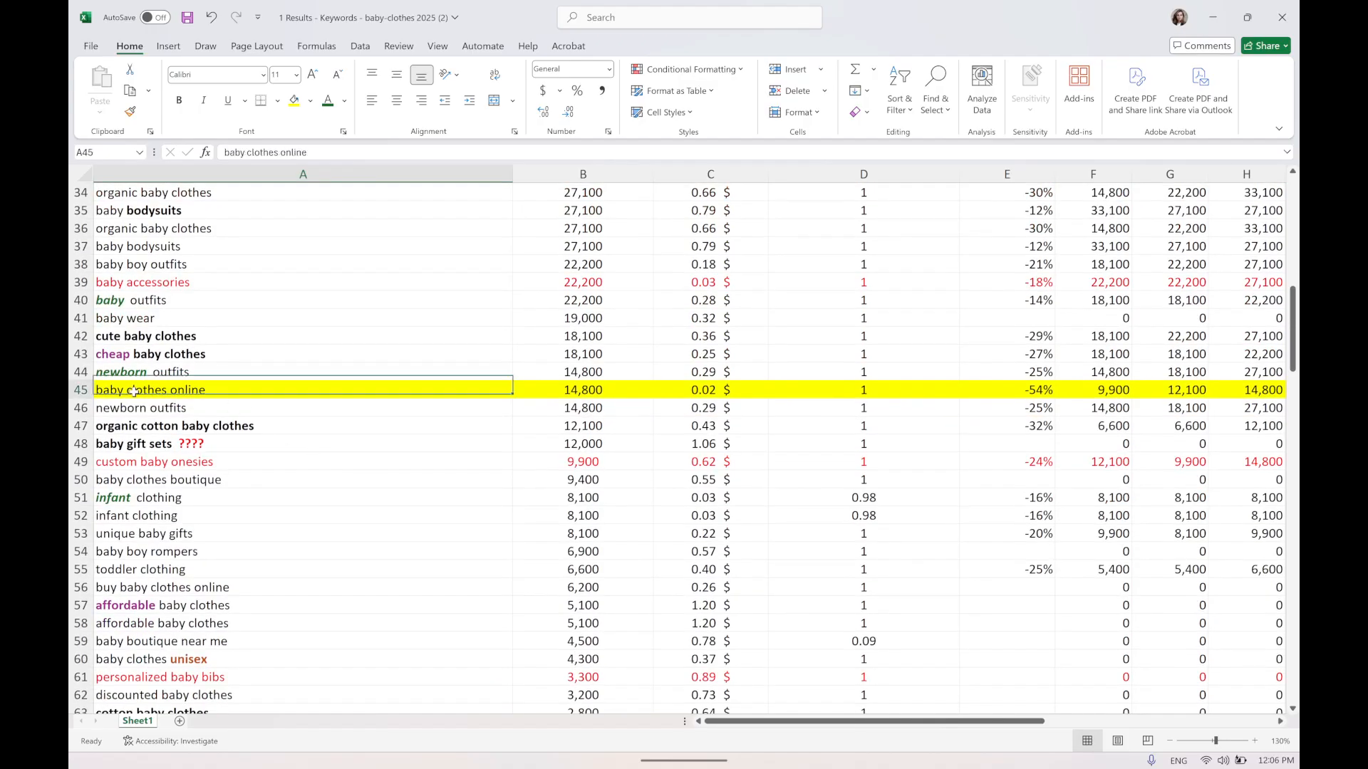
click(707, 386)
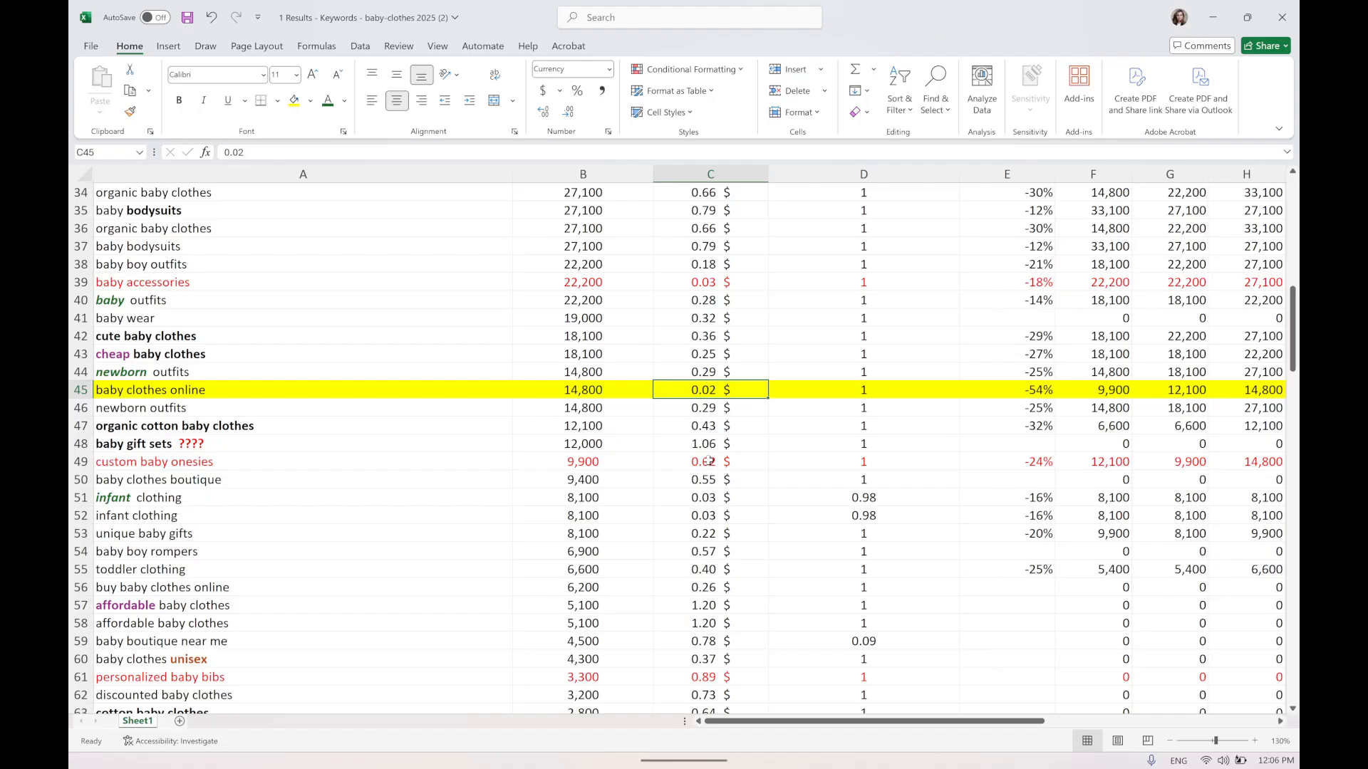
scroll(698, 377, up, 3)
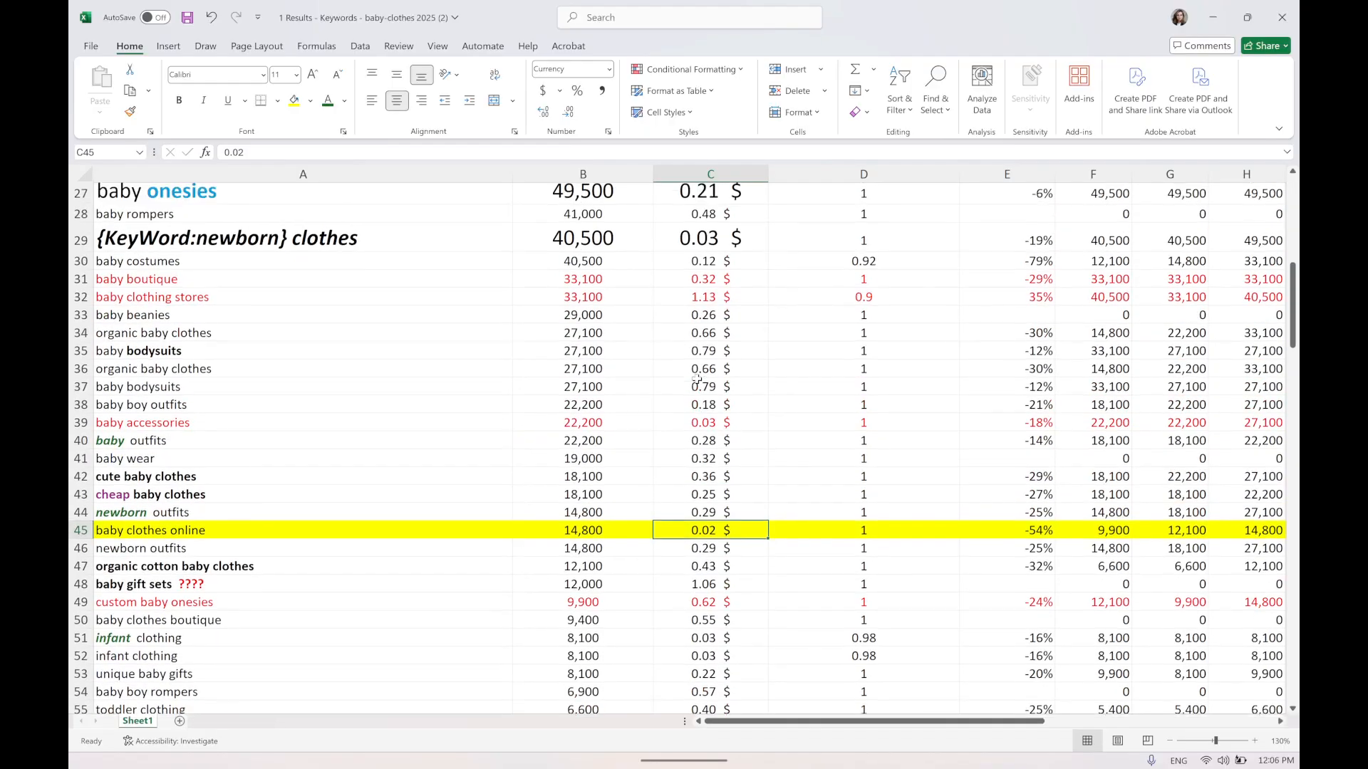
scroll(698, 377, up, 1)
scroll(498, 470, down, 2)
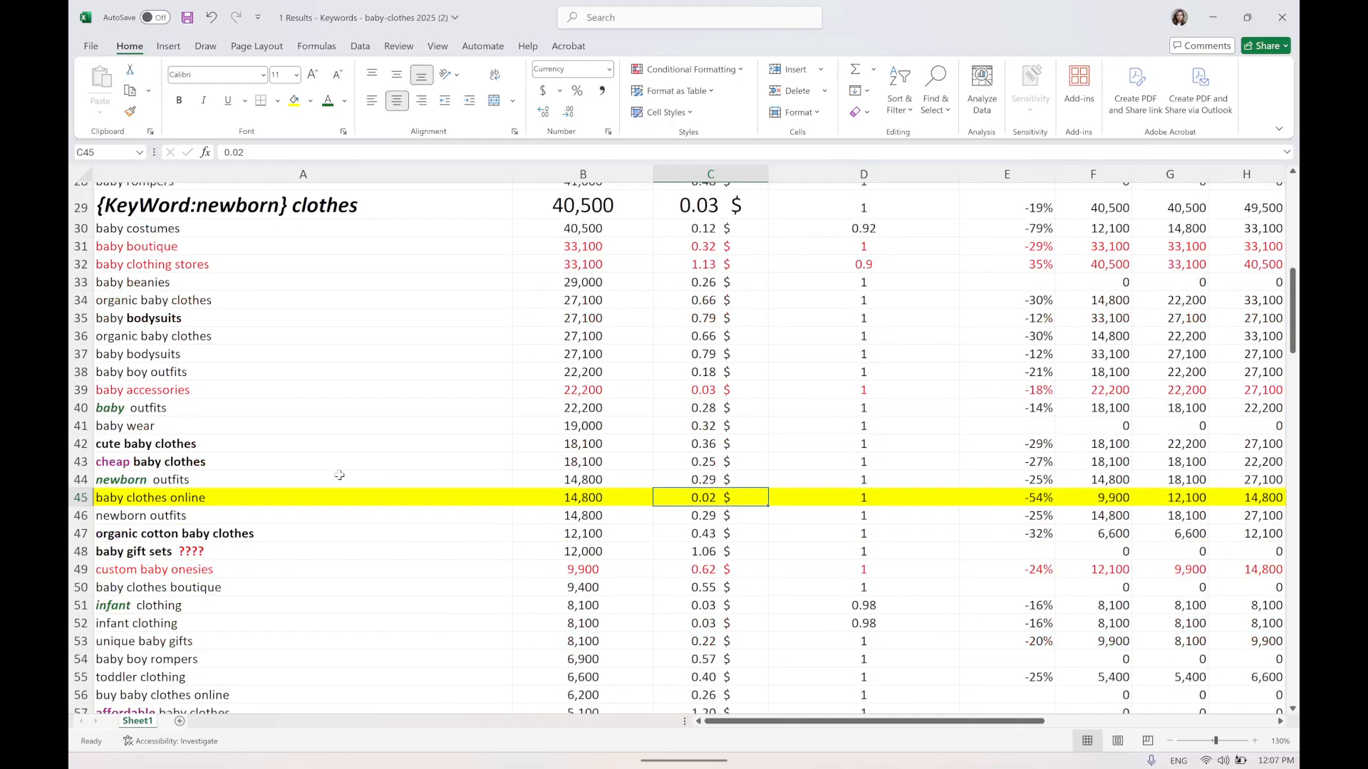
Select the whole cheap baby clothes row and increase its font size by three steps.
click(109, 461)
click(82, 461)
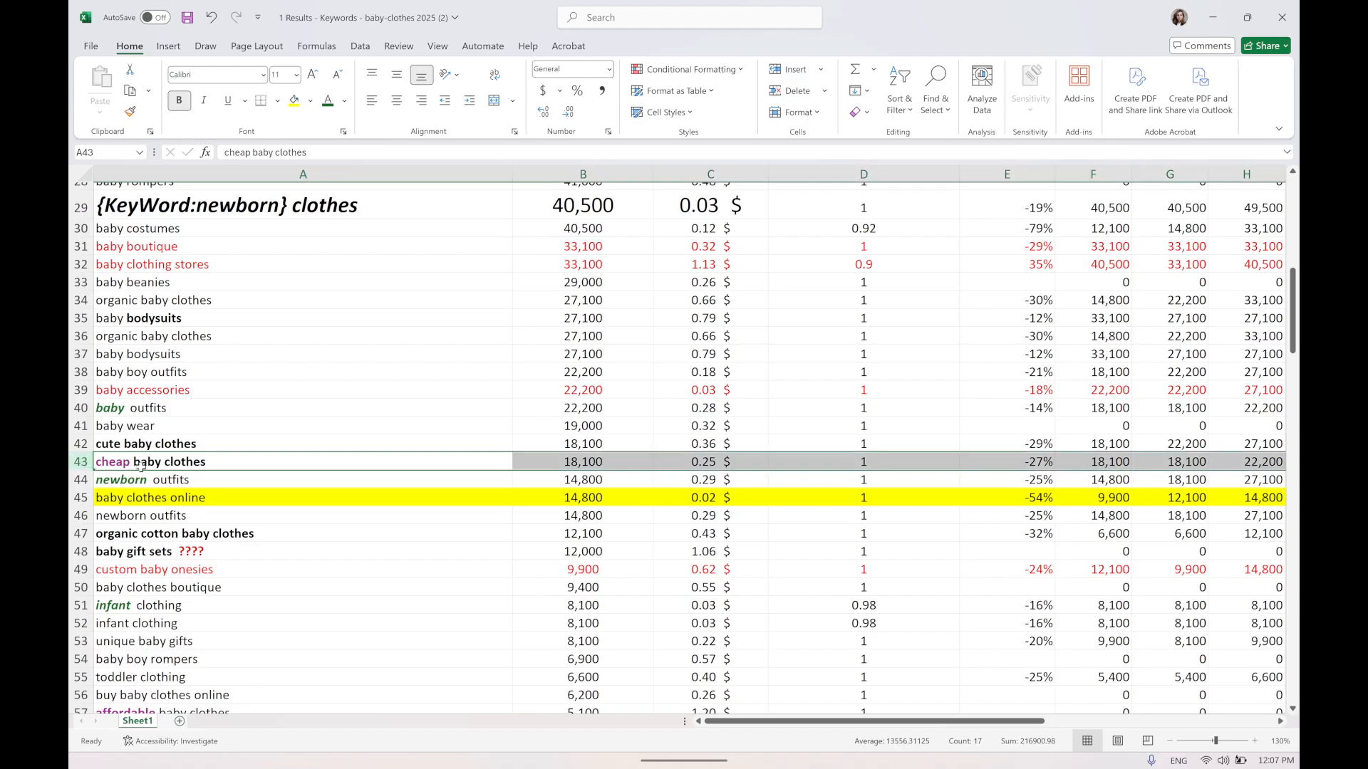
drag(715, 460, 643, 454)
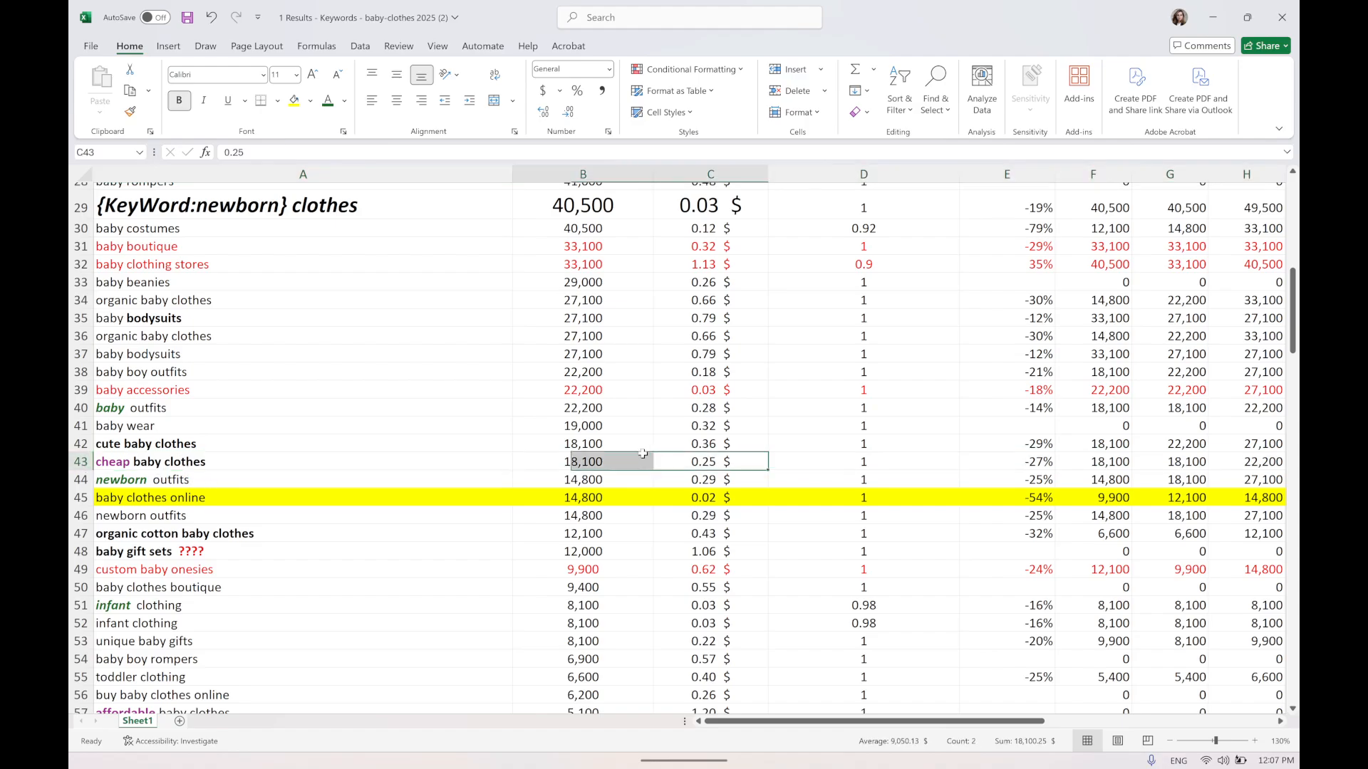
drag(146, 464, 752, 456)
click(79, 462)
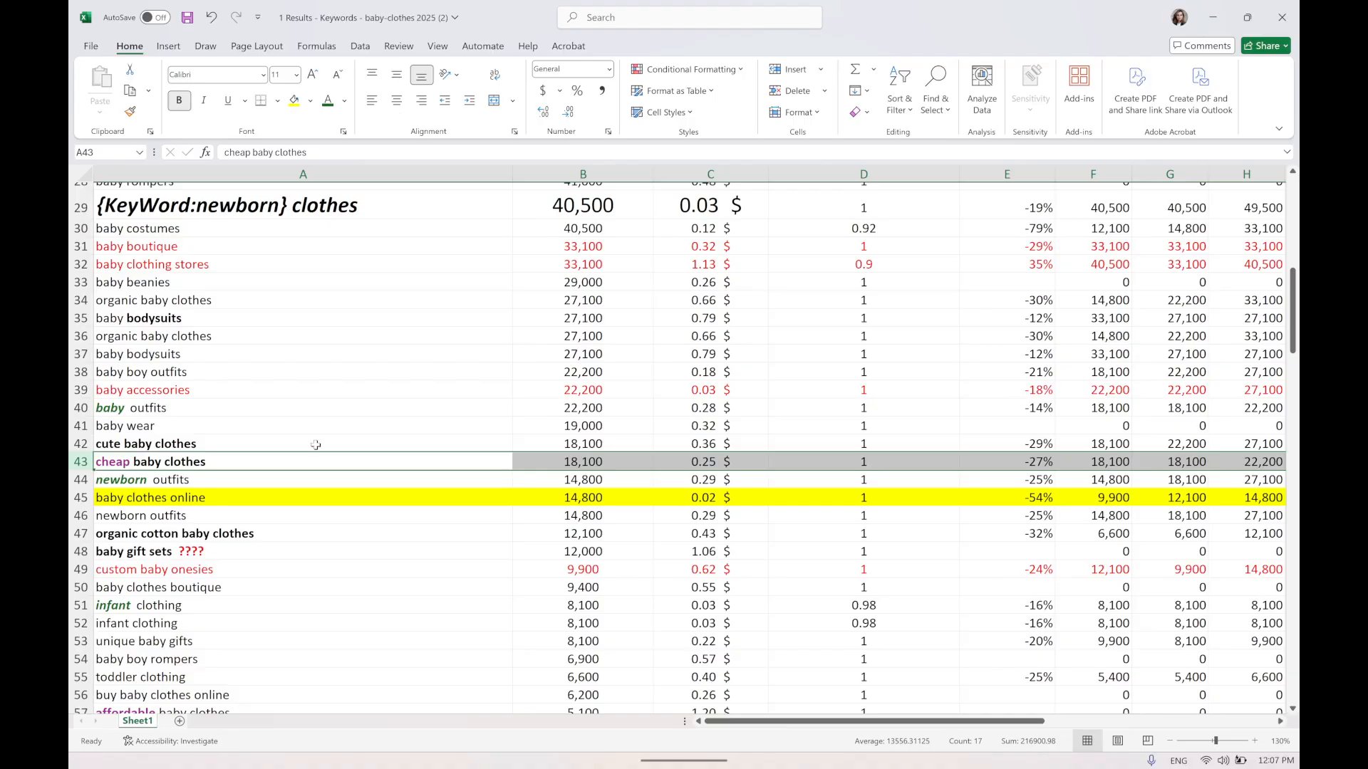
click(312, 75)
click(312, 74)
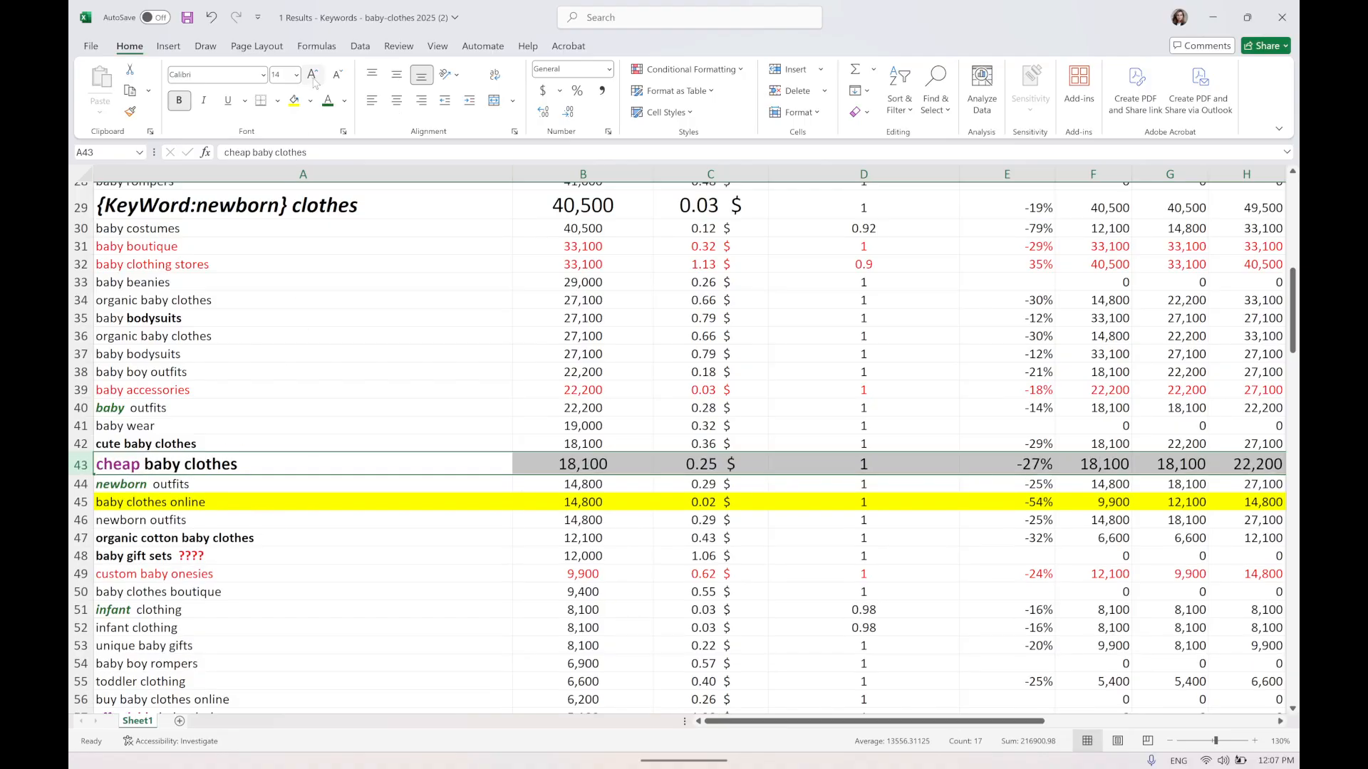
click(312, 74)
click(312, 74)
click(312, 75)
click(312, 74)
Examine the nearby keyword rows such as cute baby clothes, baby outfits and baby accessories.
click(226, 436)
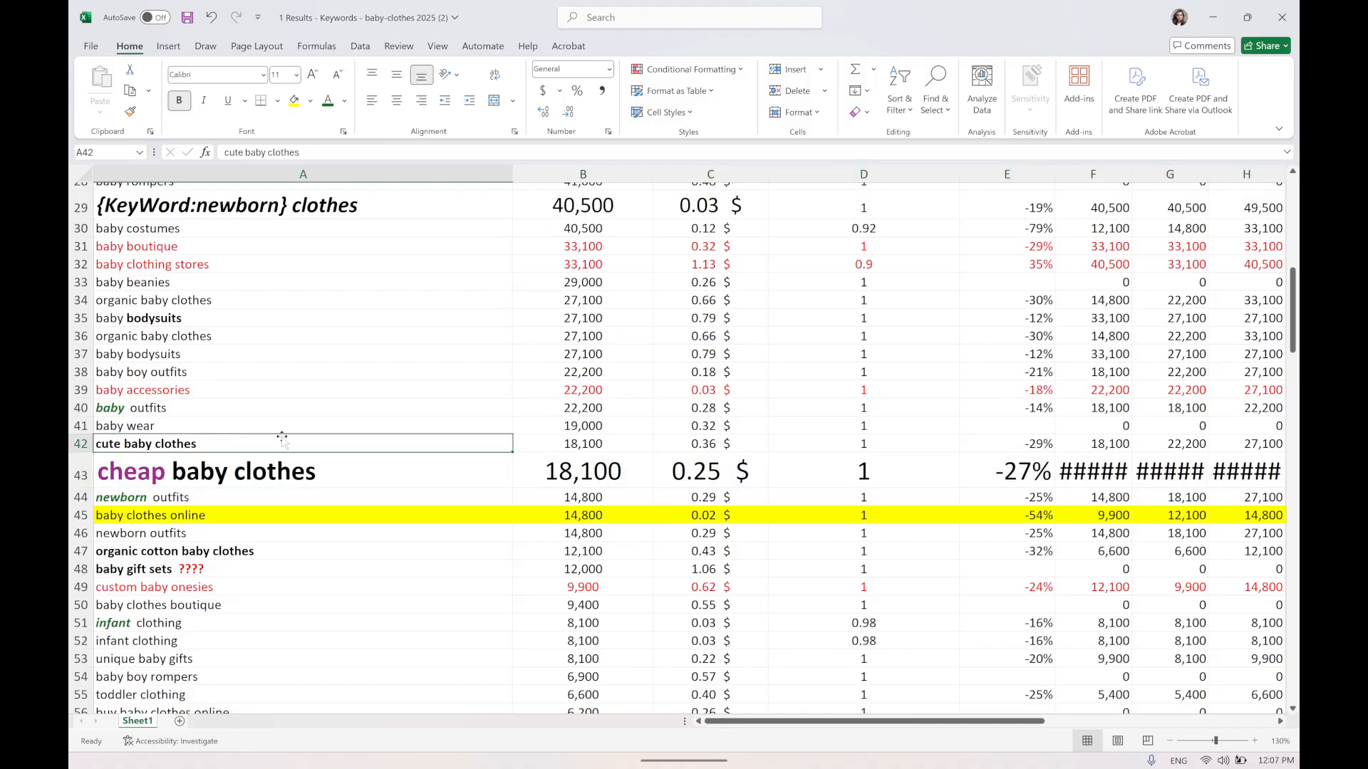
click(711, 439)
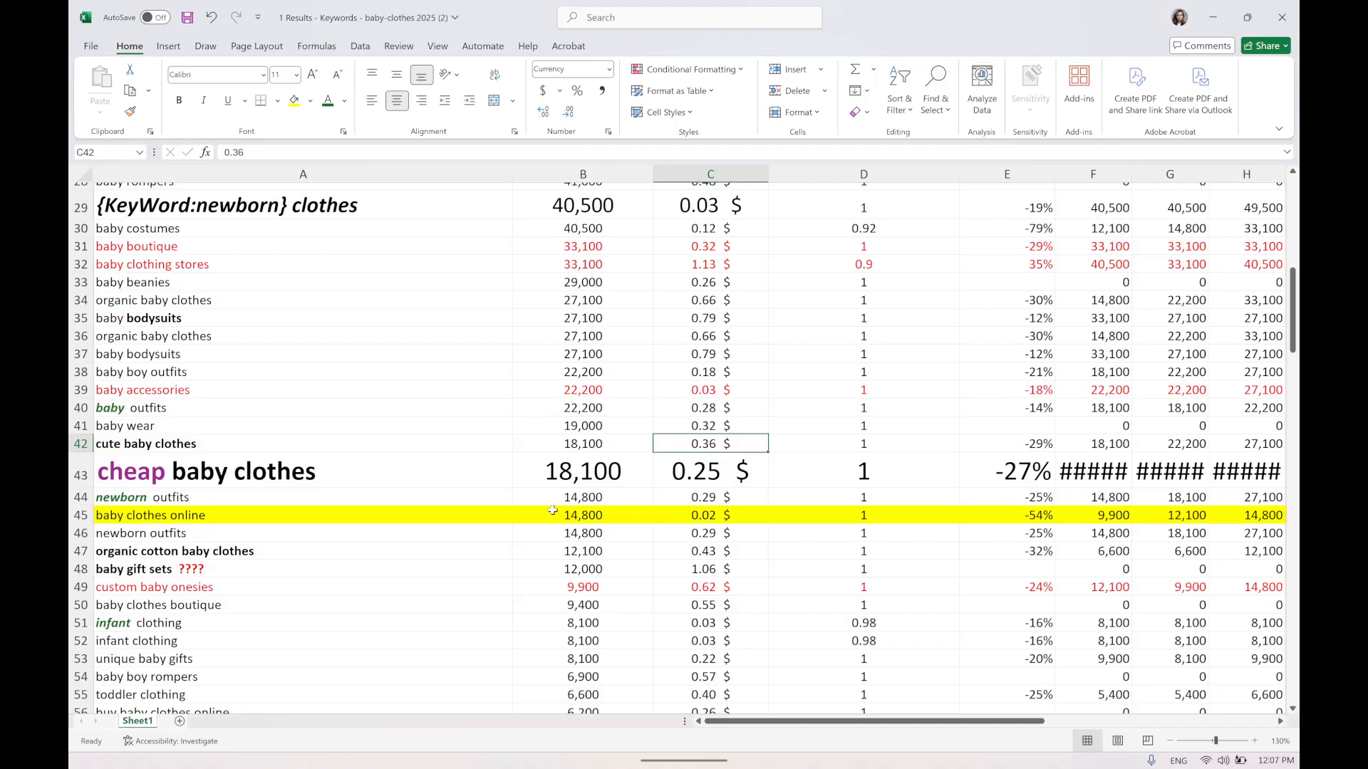
click(180, 408)
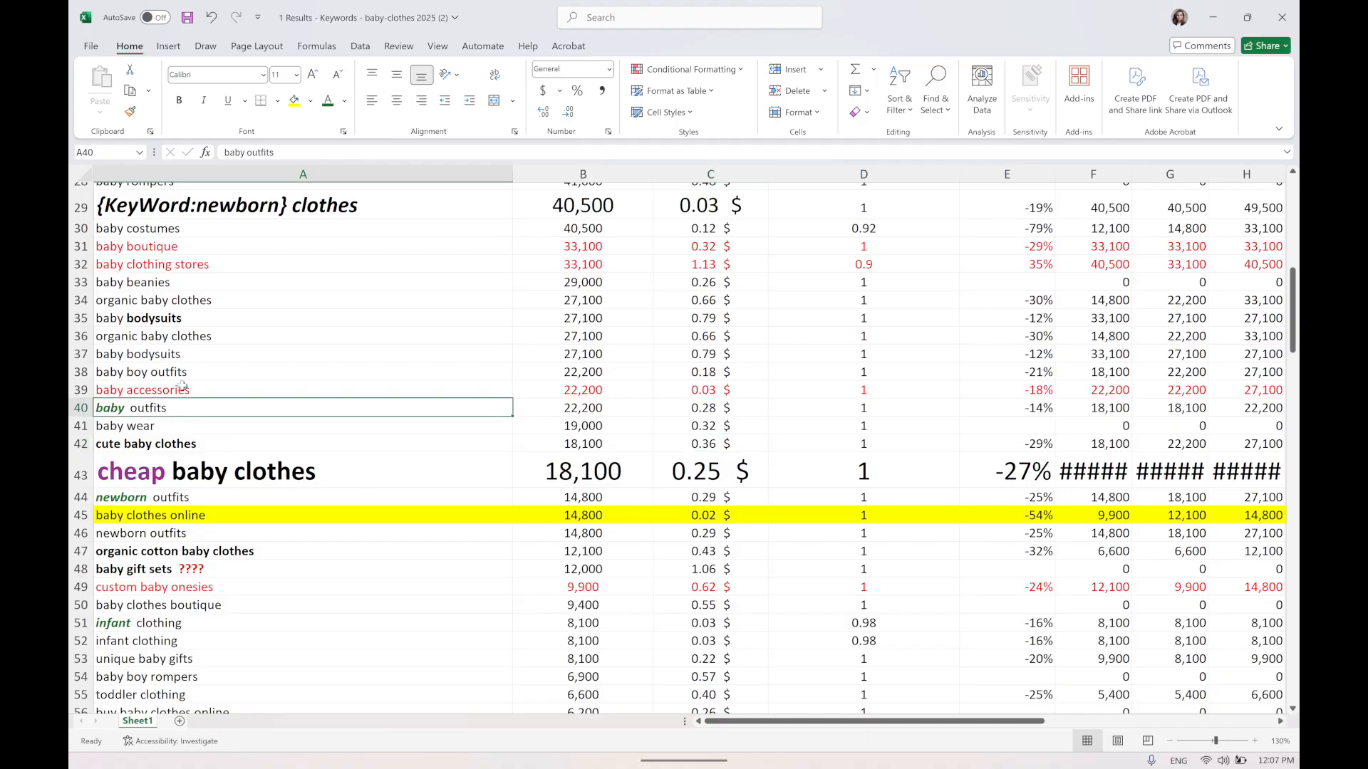
click(182, 385)
scroll(630, 416, up, 1)
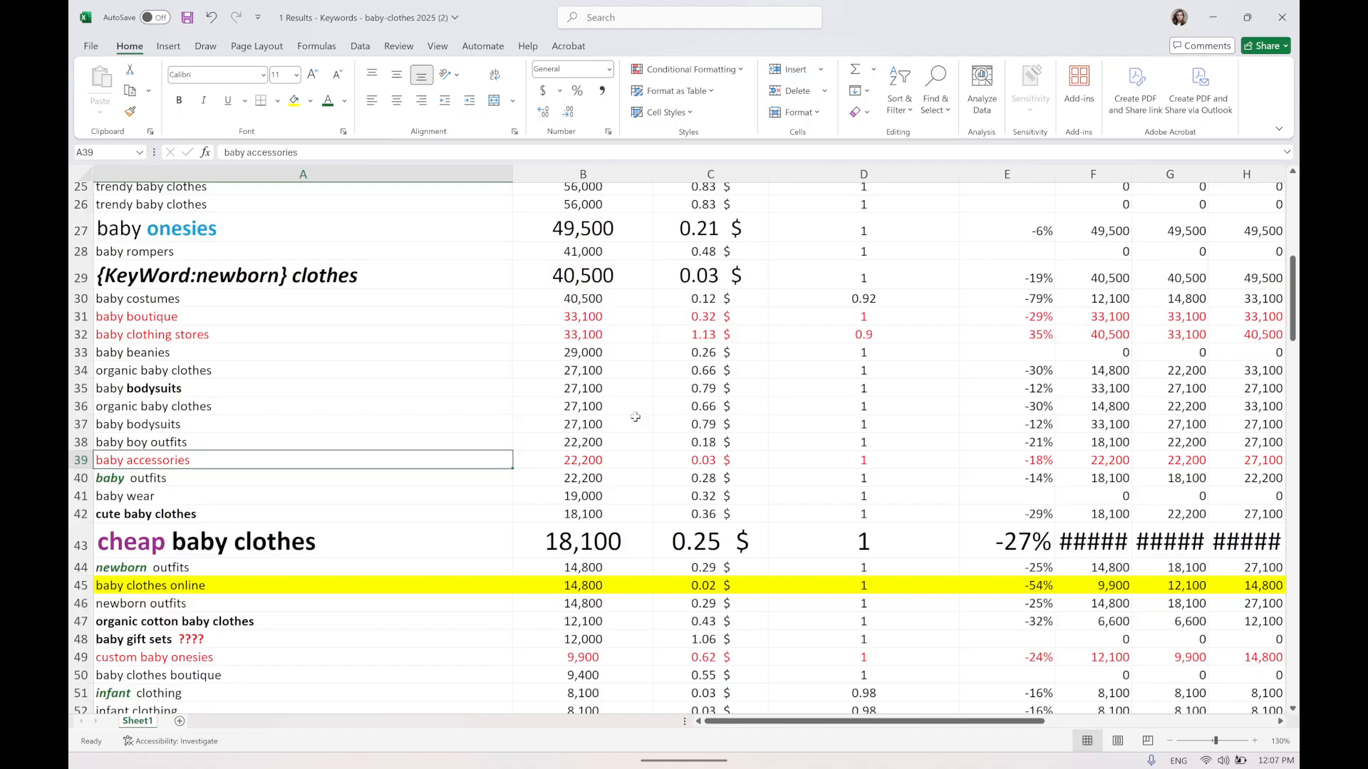
scroll(612, 428, down, 6)
scroll(427, 524, up, 14)
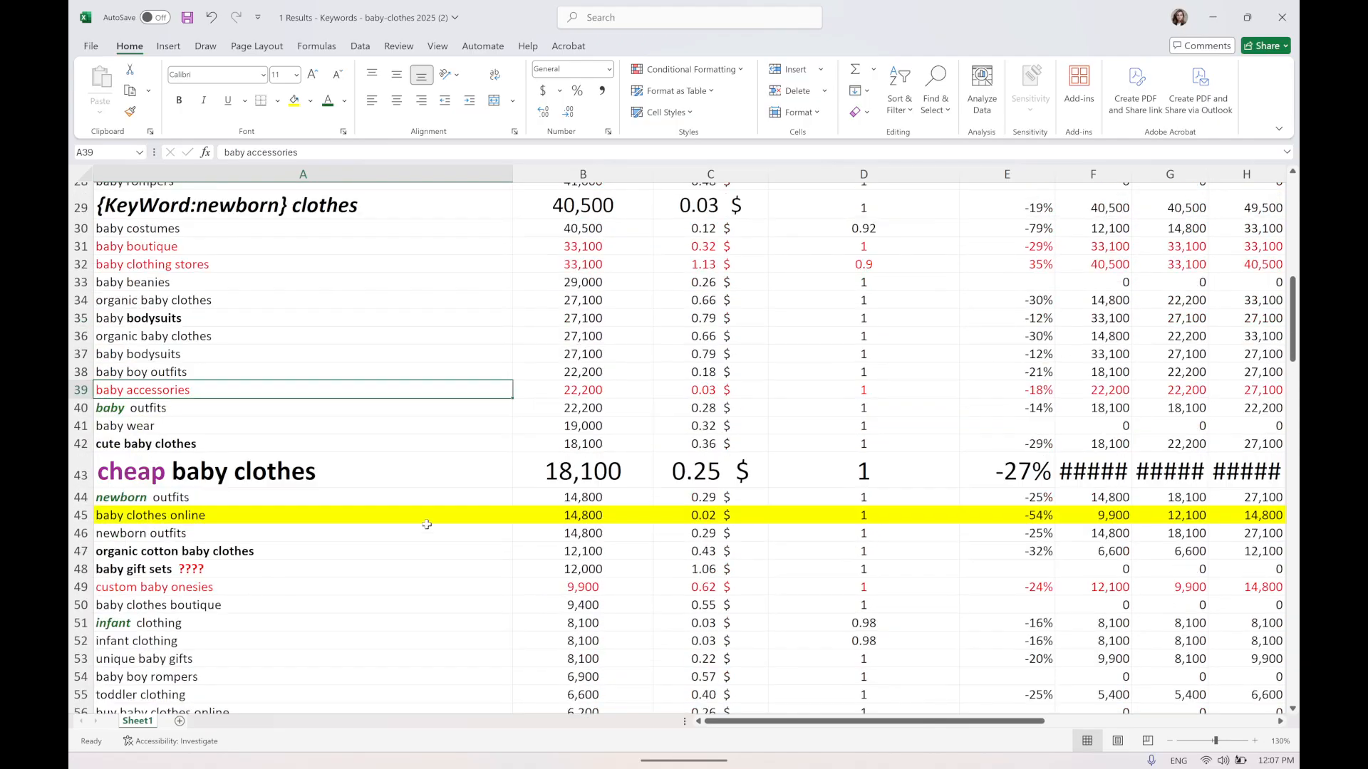
click(396, 499)
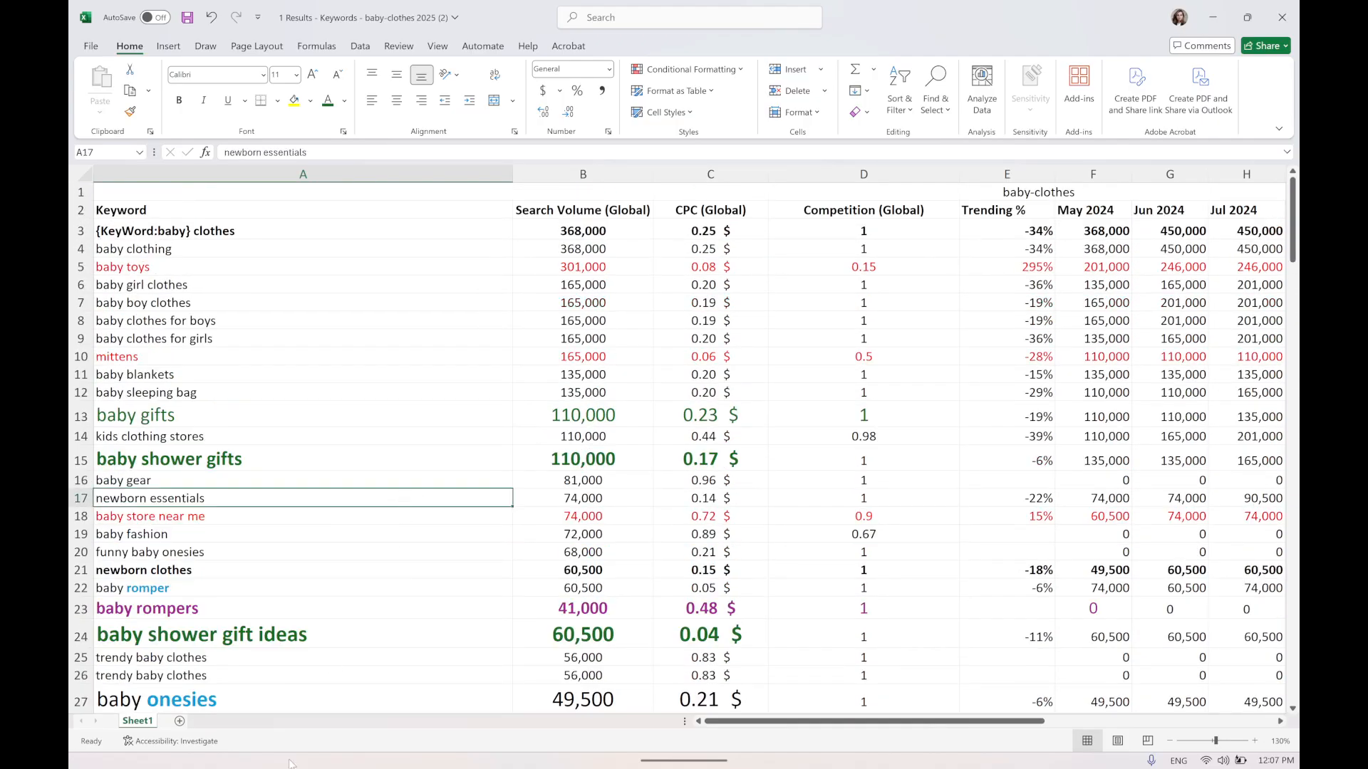
Switch to the browser and open '0 B3 Keyword Analysis Exercise I - 2025 - Students.xlsx' from Assignment 4, enabling editing.
click(1213, 17)
click(528, 743)
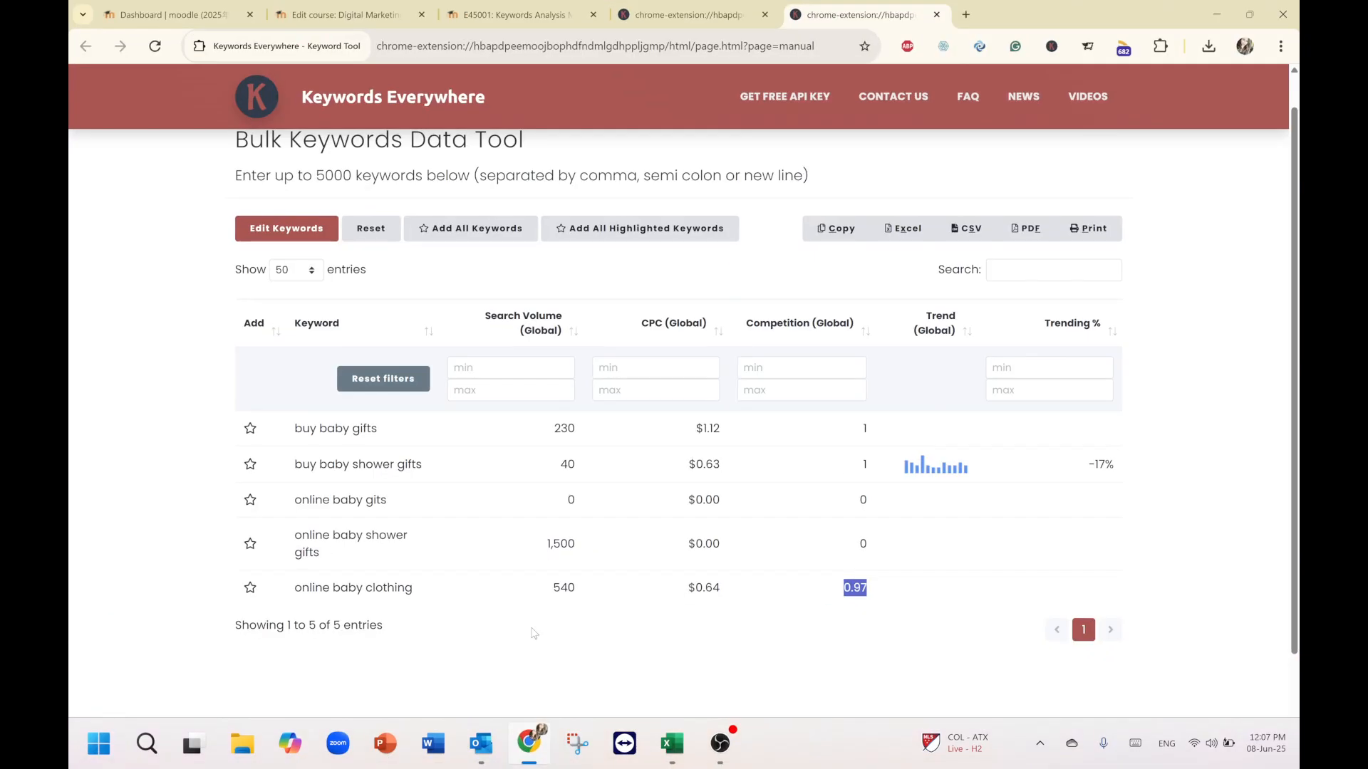
click(459, 15)
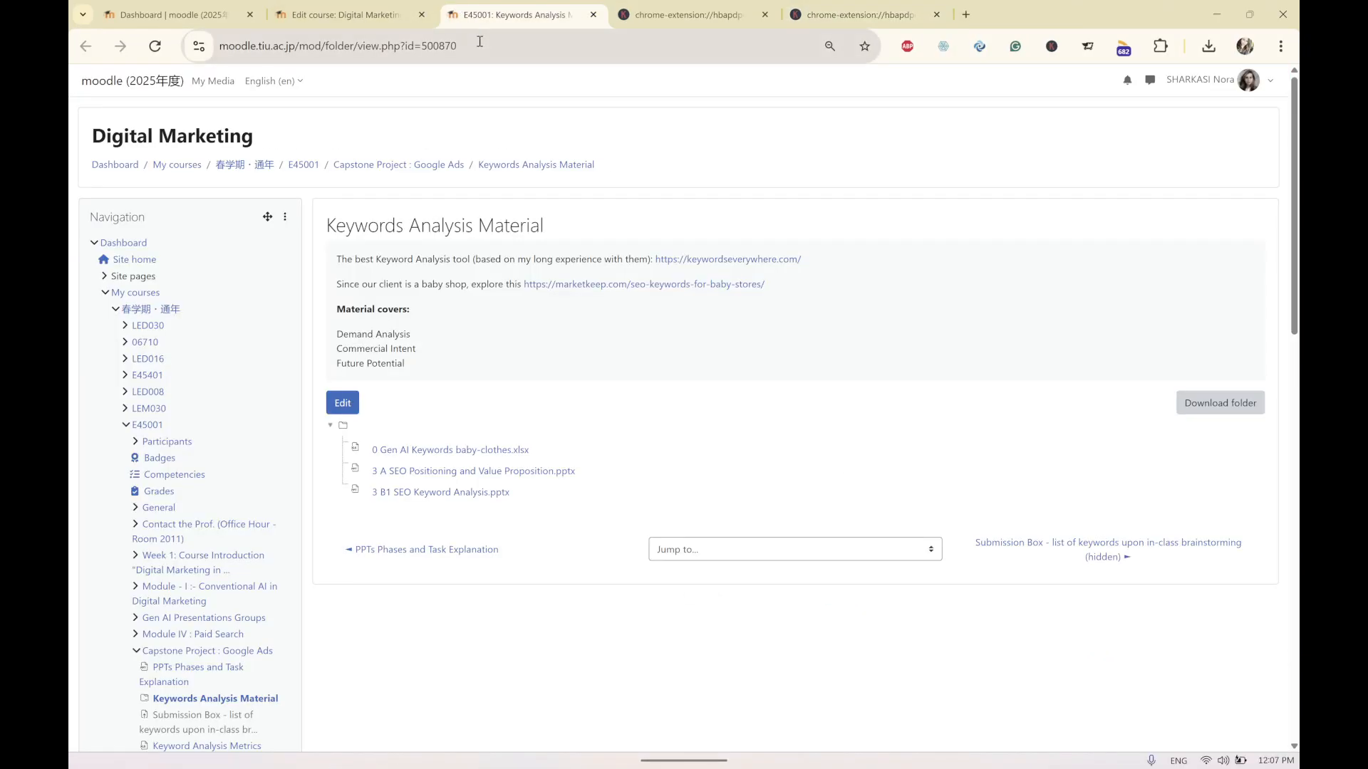
click(346, 15)
scroll(498, 386, down, 2)
click(463, 349)
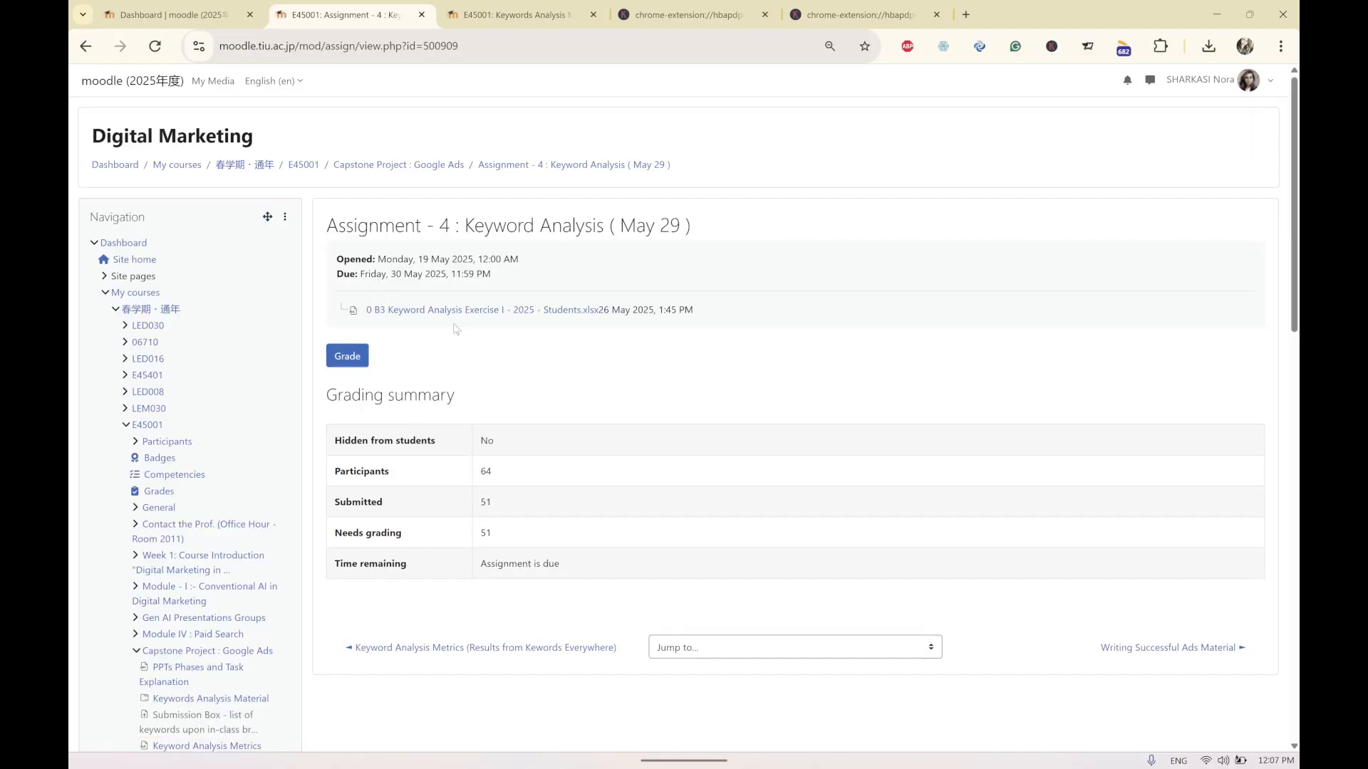
click(479, 311)
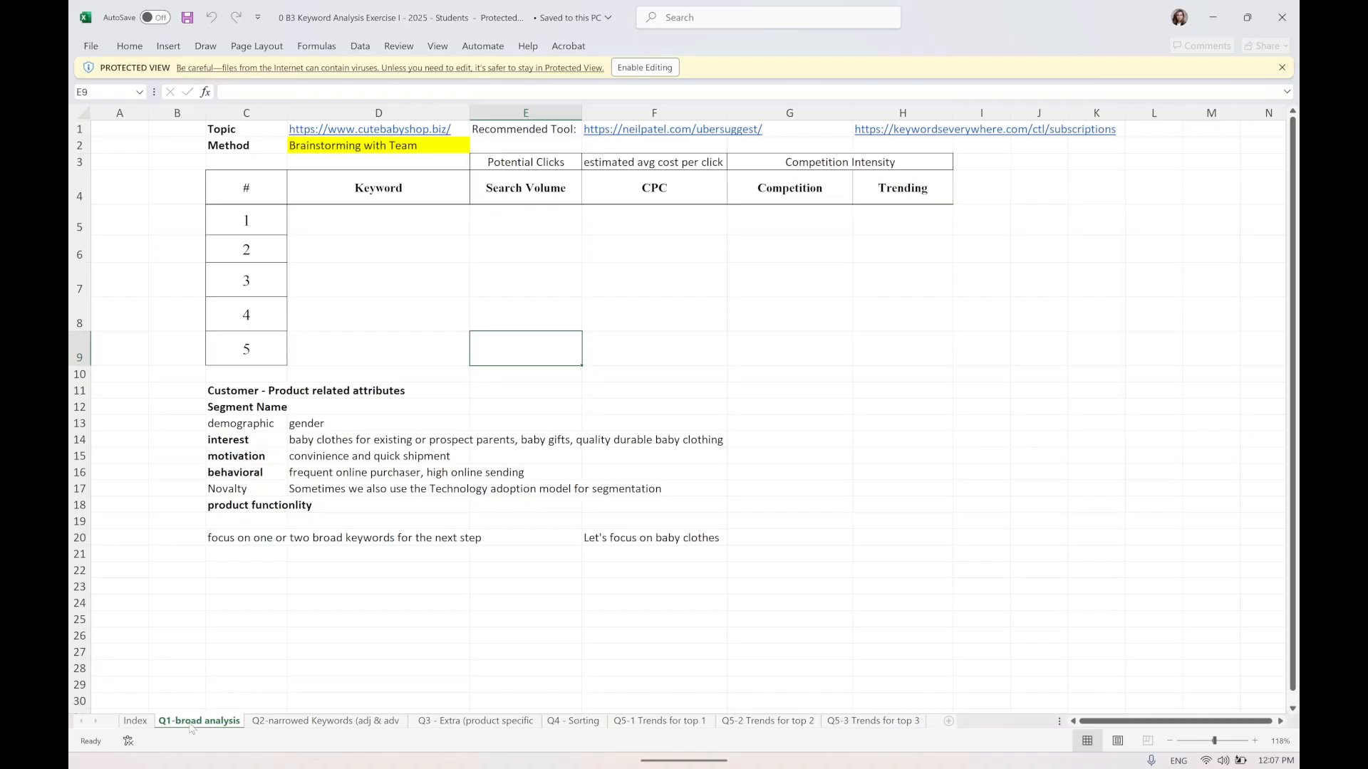
click(645, 67)
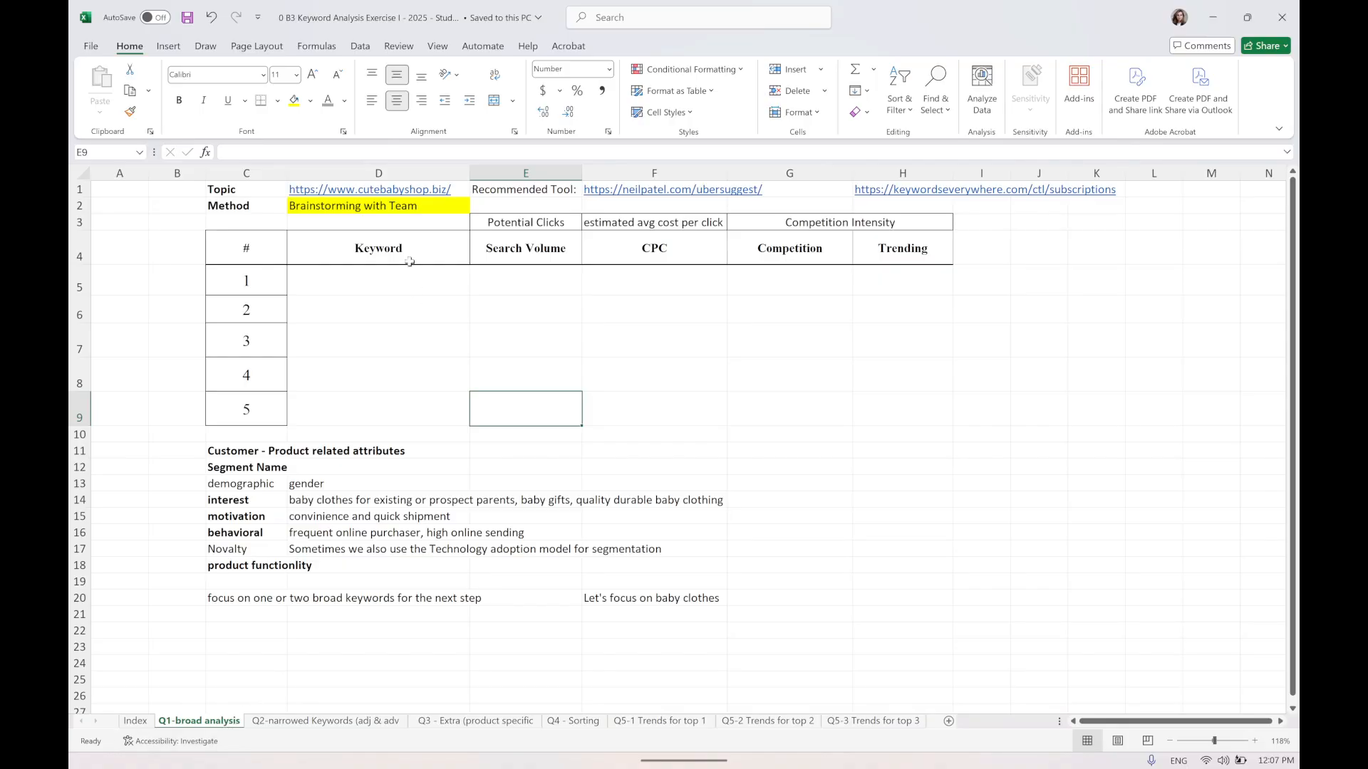
drag(385, 299, 378, 385)
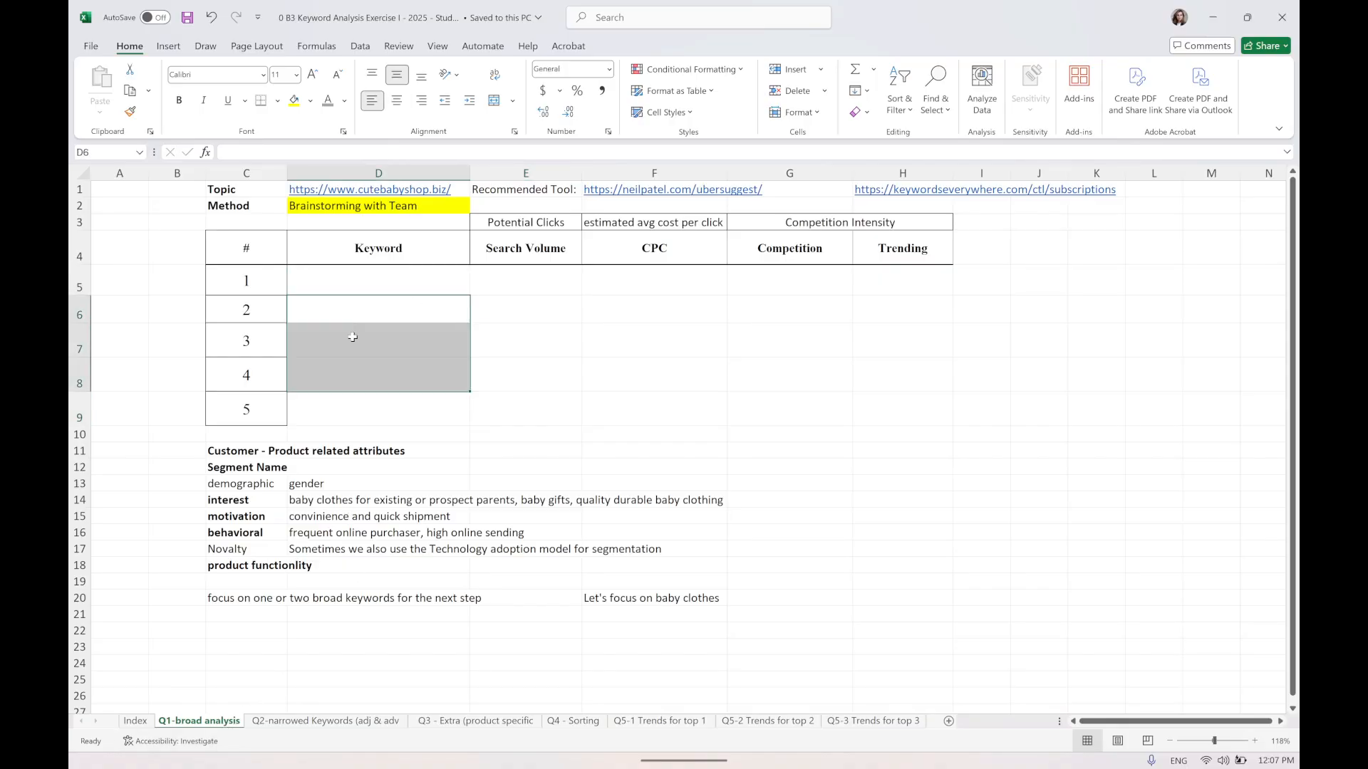
click(356, 290)
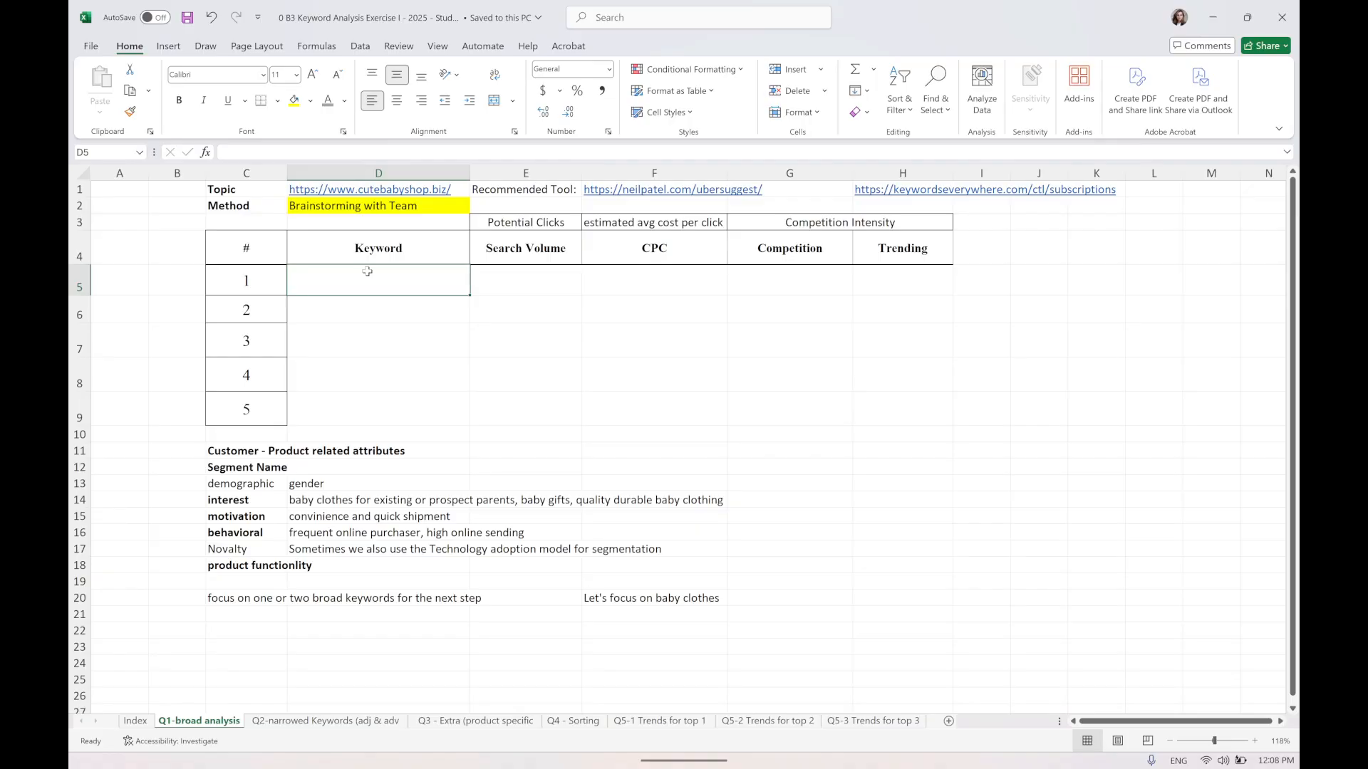
Switch to the browser and open the Digital Marketing course from the Moodle dashboard.
mouse_move(284, 767)
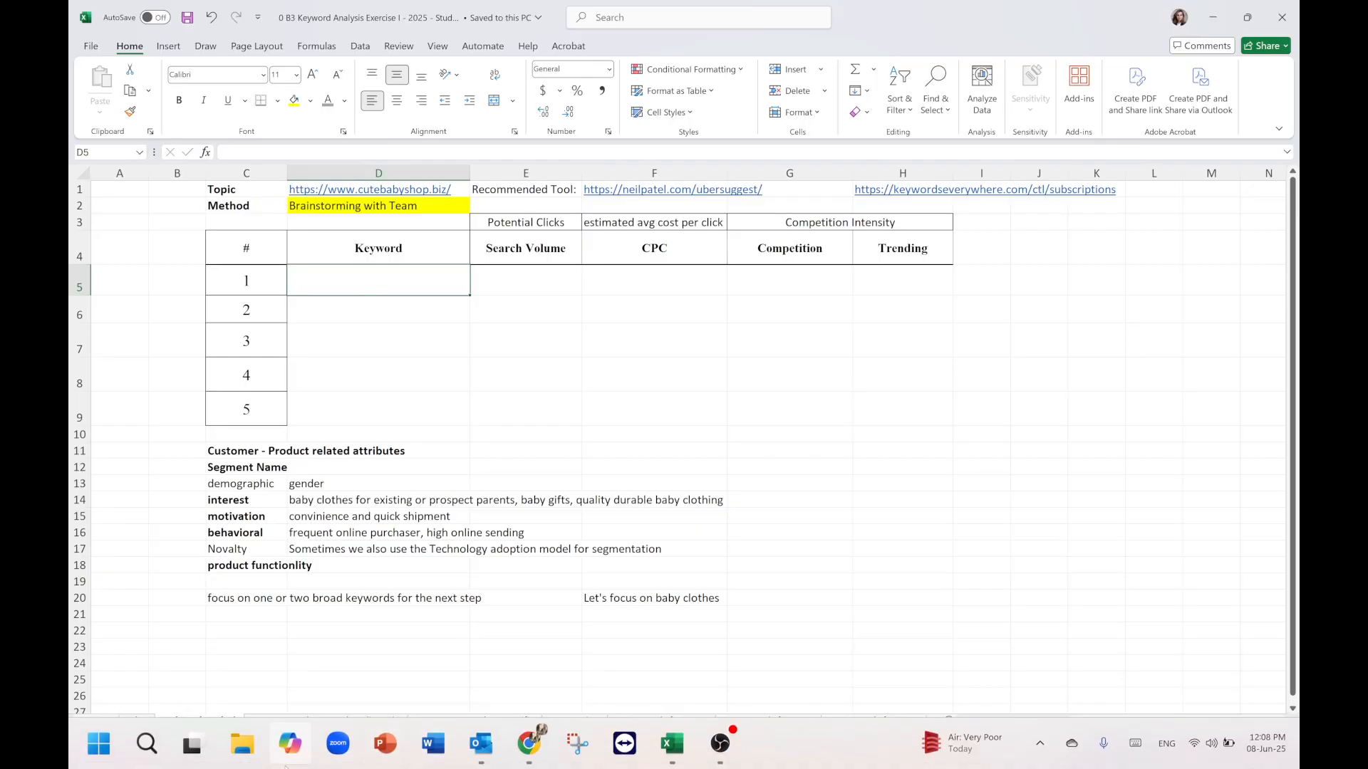
click(545, 762)
click(194, 9)
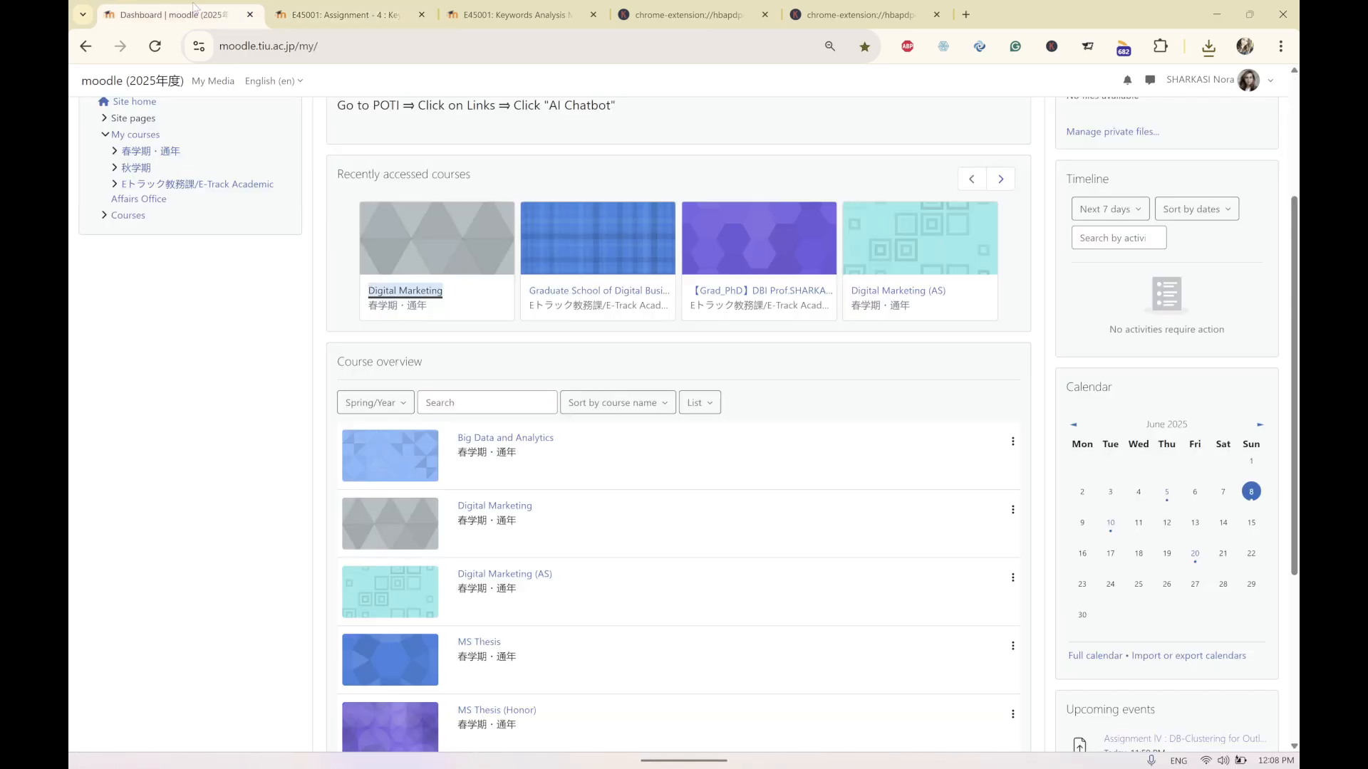
click(499, 507)
Scroll through the course page to review the Capstone Project phases and Assignment 4 and 5 descriptions.
scroll(708, 482, down, 4)
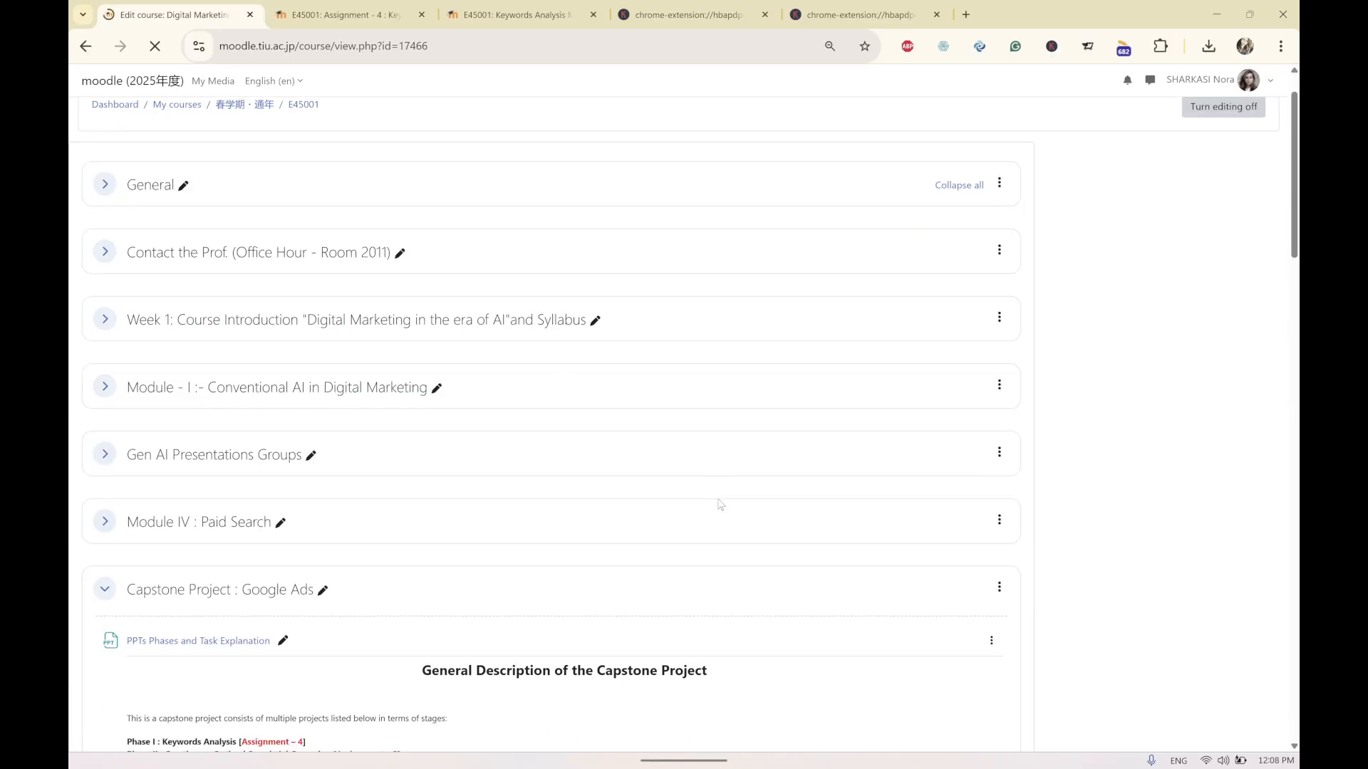
scroll(719, 505, down, 6)
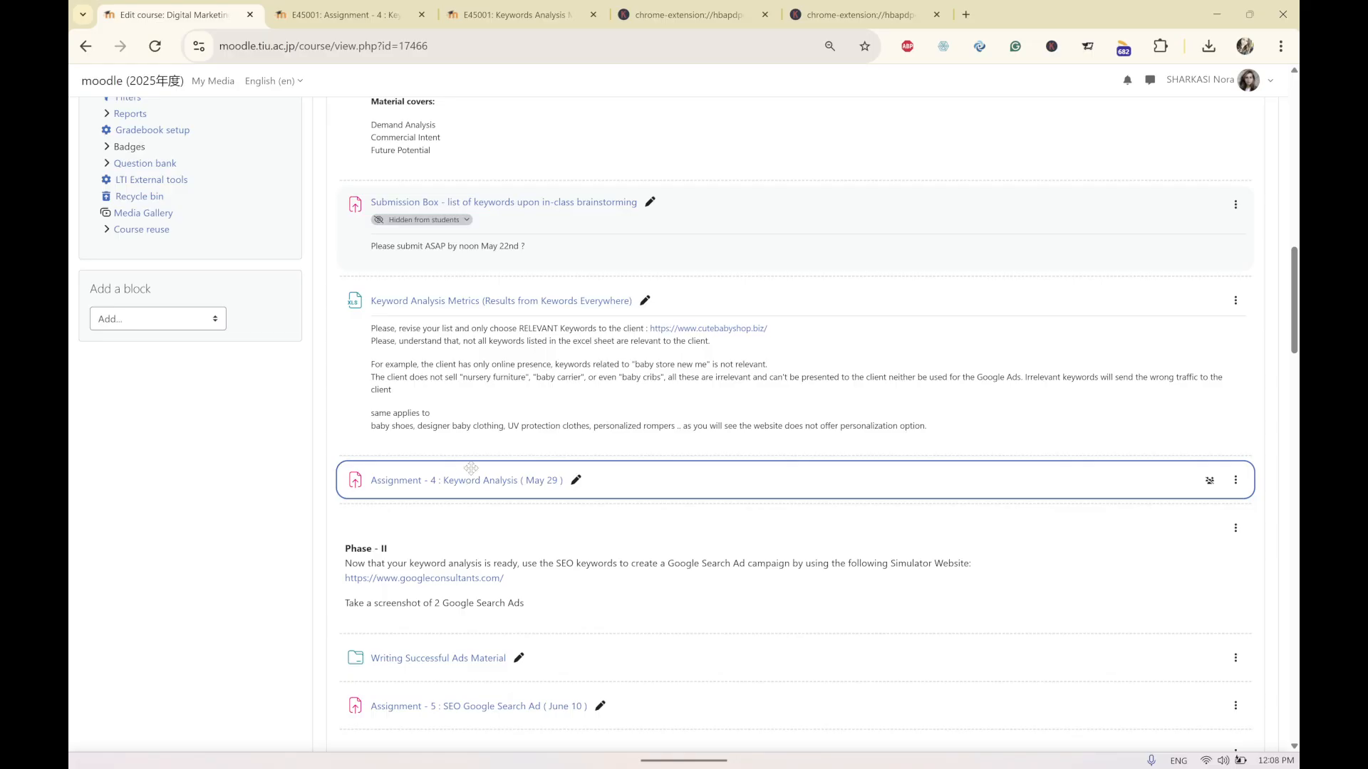
scroll(471, 468, up, 3)
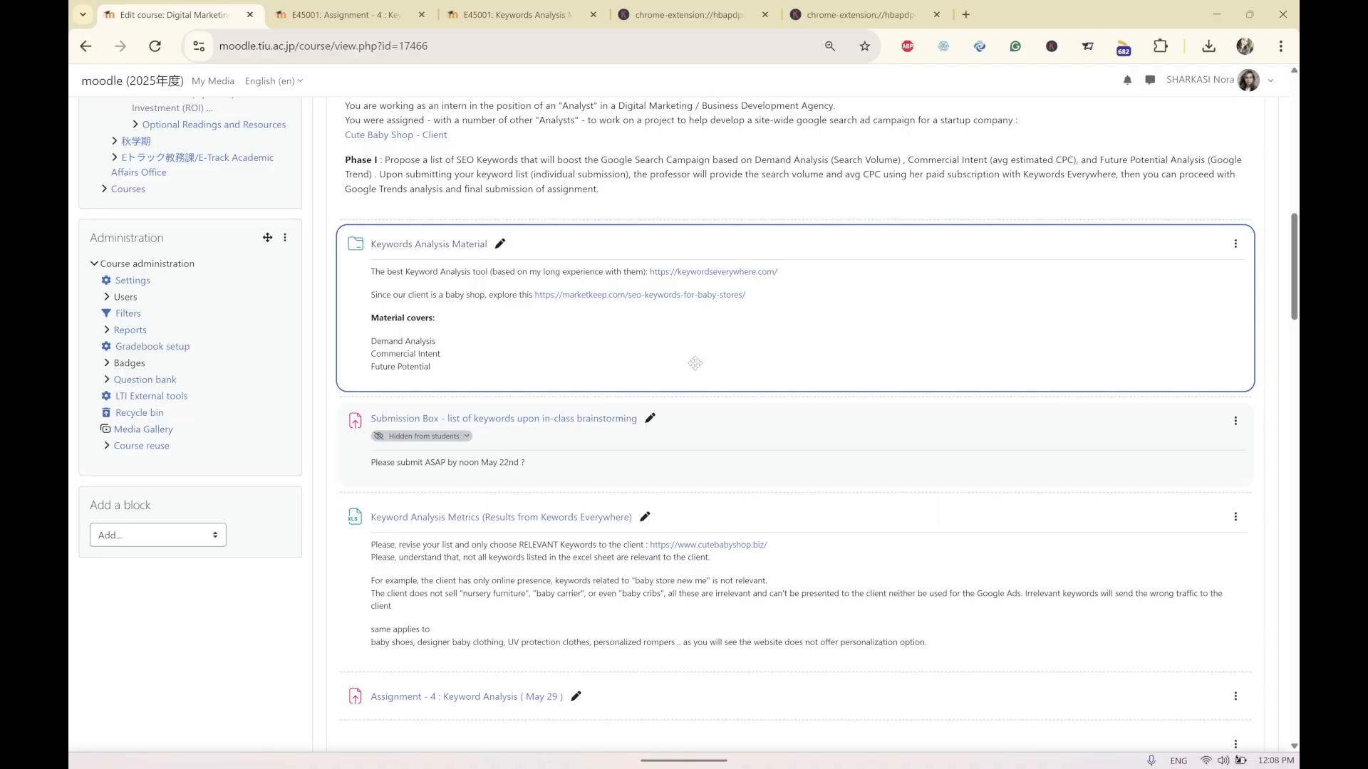
scroll(695, 362, up, 1)
scroll(694, 362, down, 8)
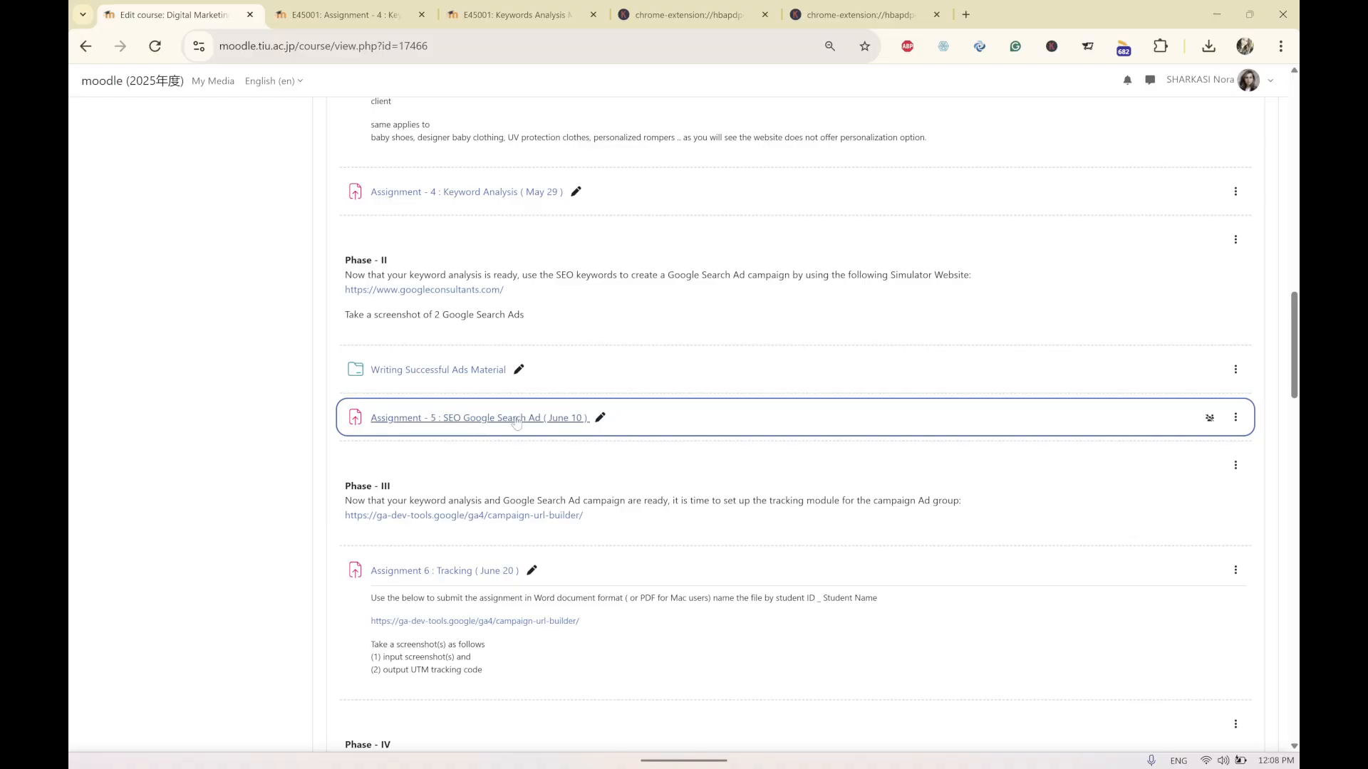
scroll(462, 379, up, 2)
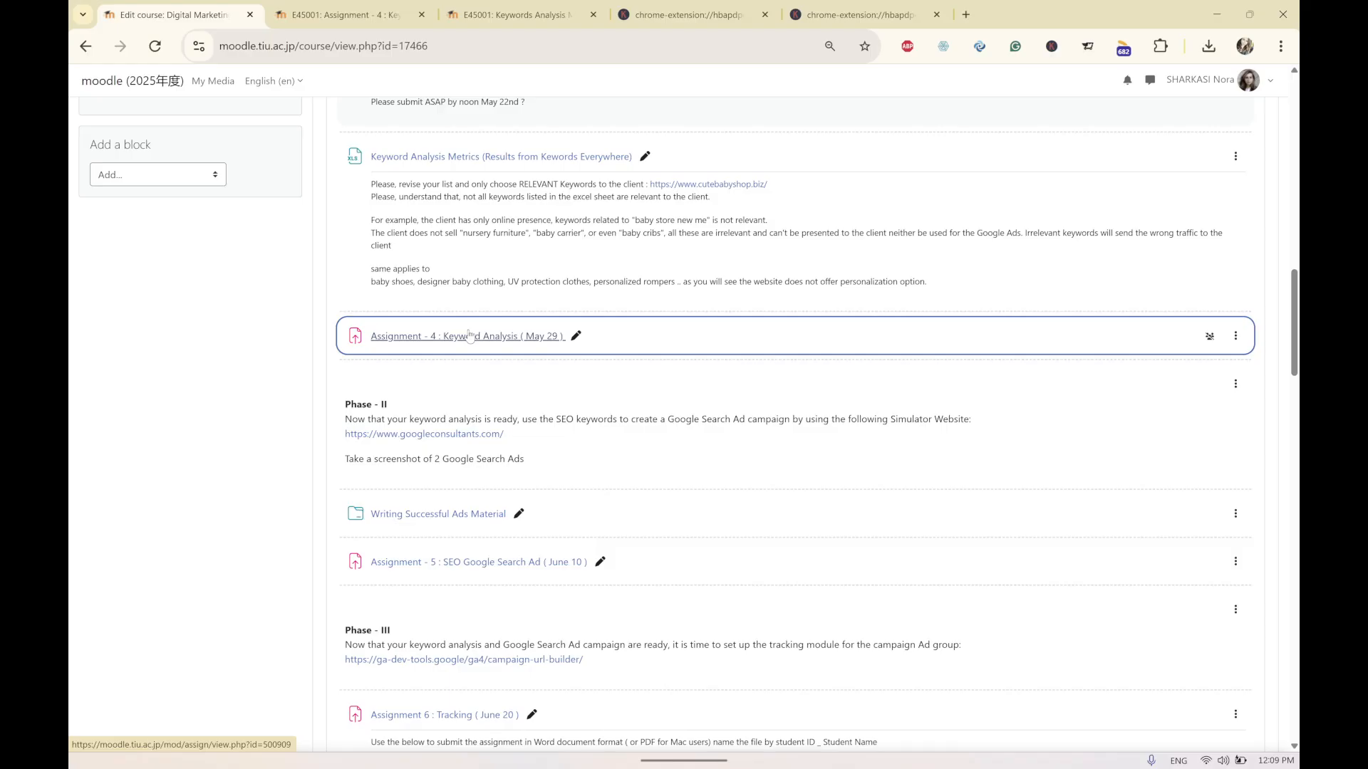
scroll(468, 360, down, 1)
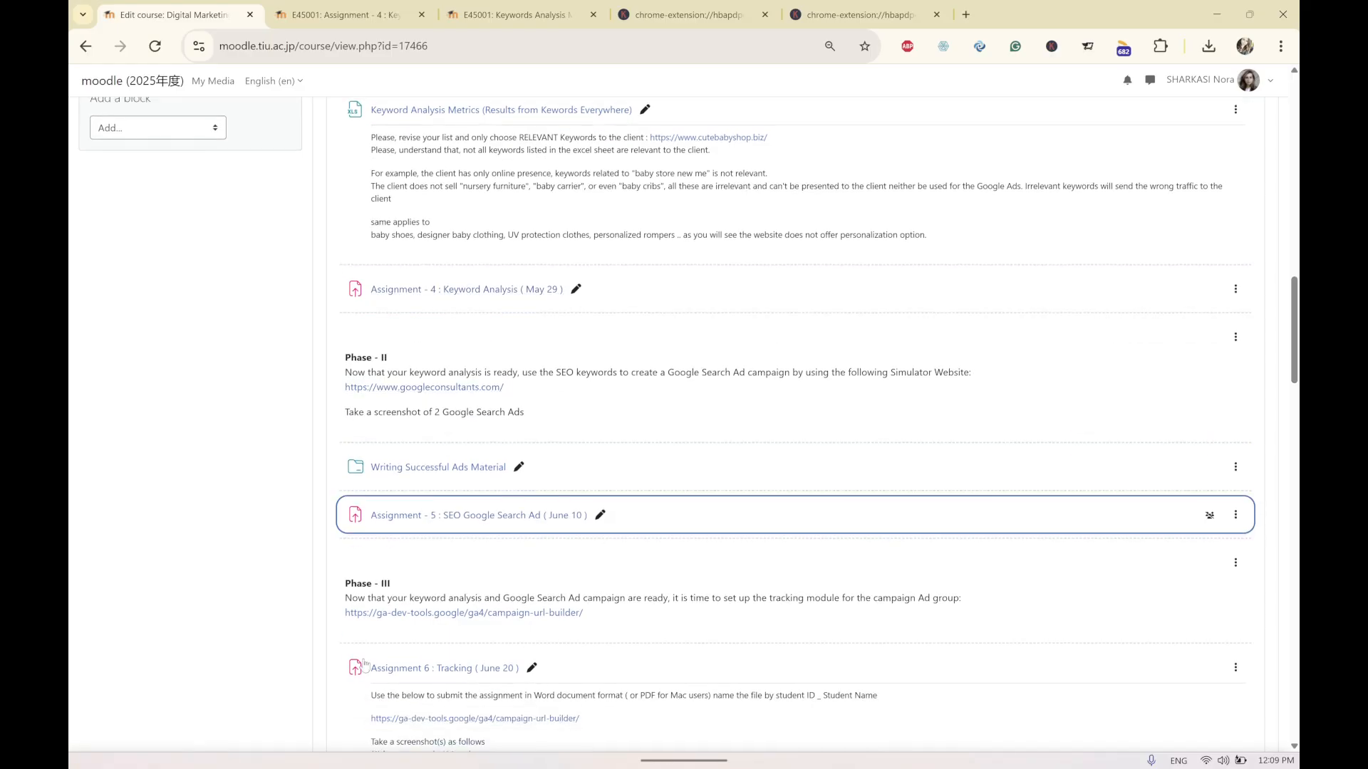
Open the 0 B3 Keyword Analysis Exercise I - 2025 workbook from the Documents 2025 > 1 Digital Marketing > 3 SEO > 2025 folder.
click(241, 743)
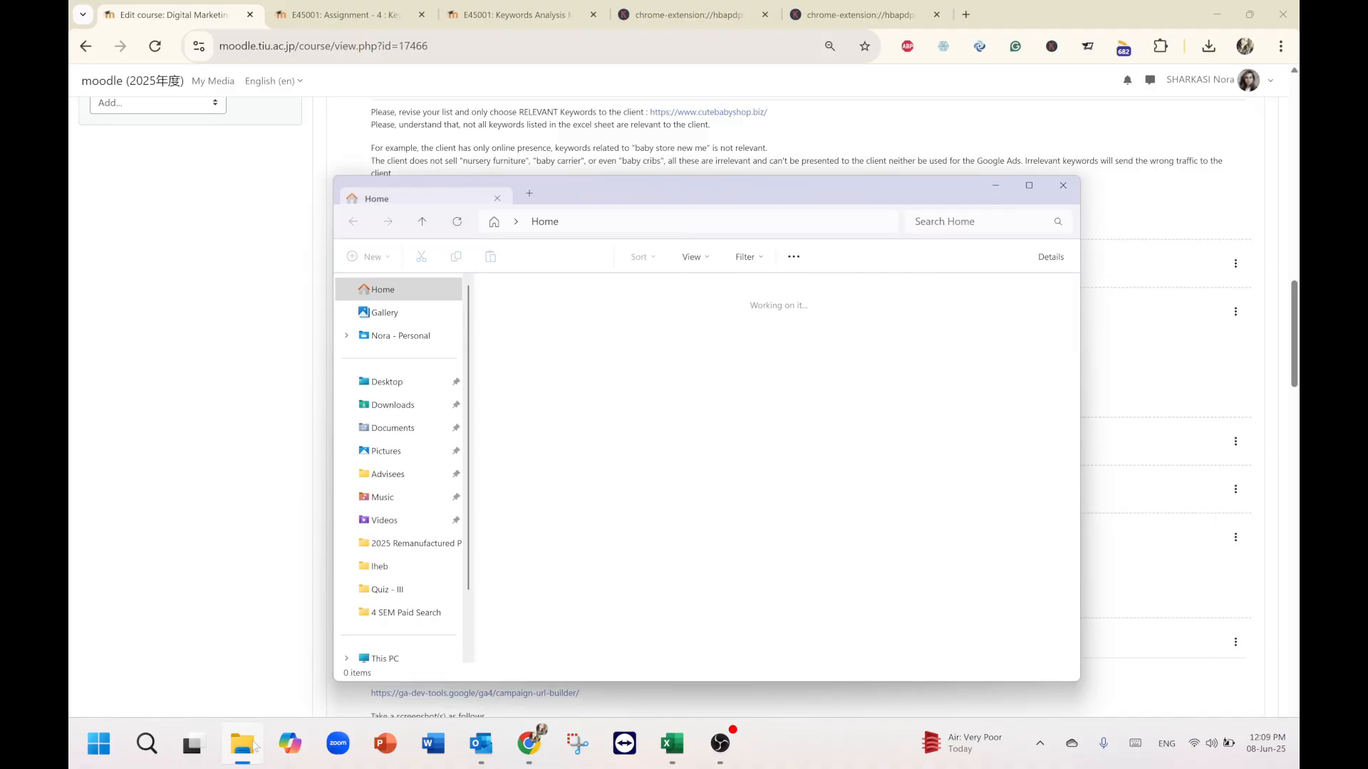
click(420, 451)
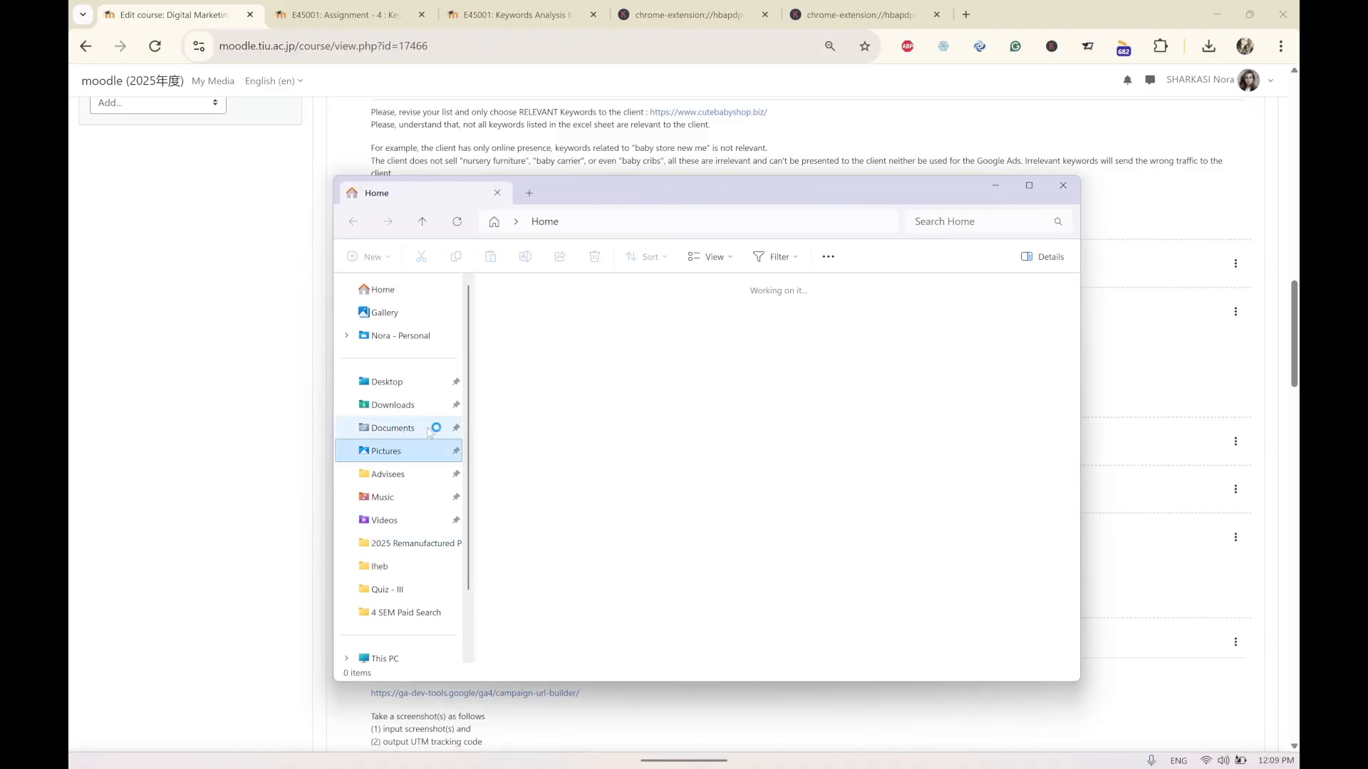
click(411, 429)
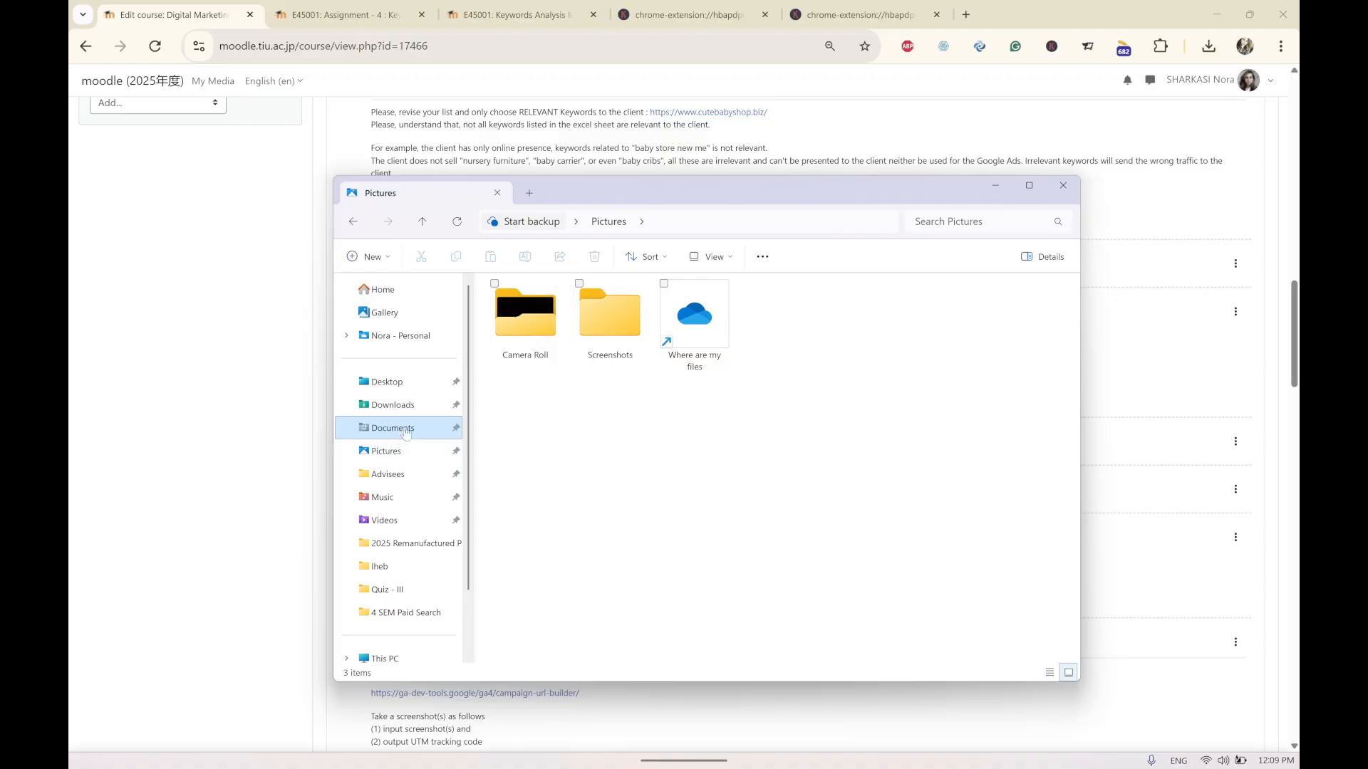
click(566, 353)
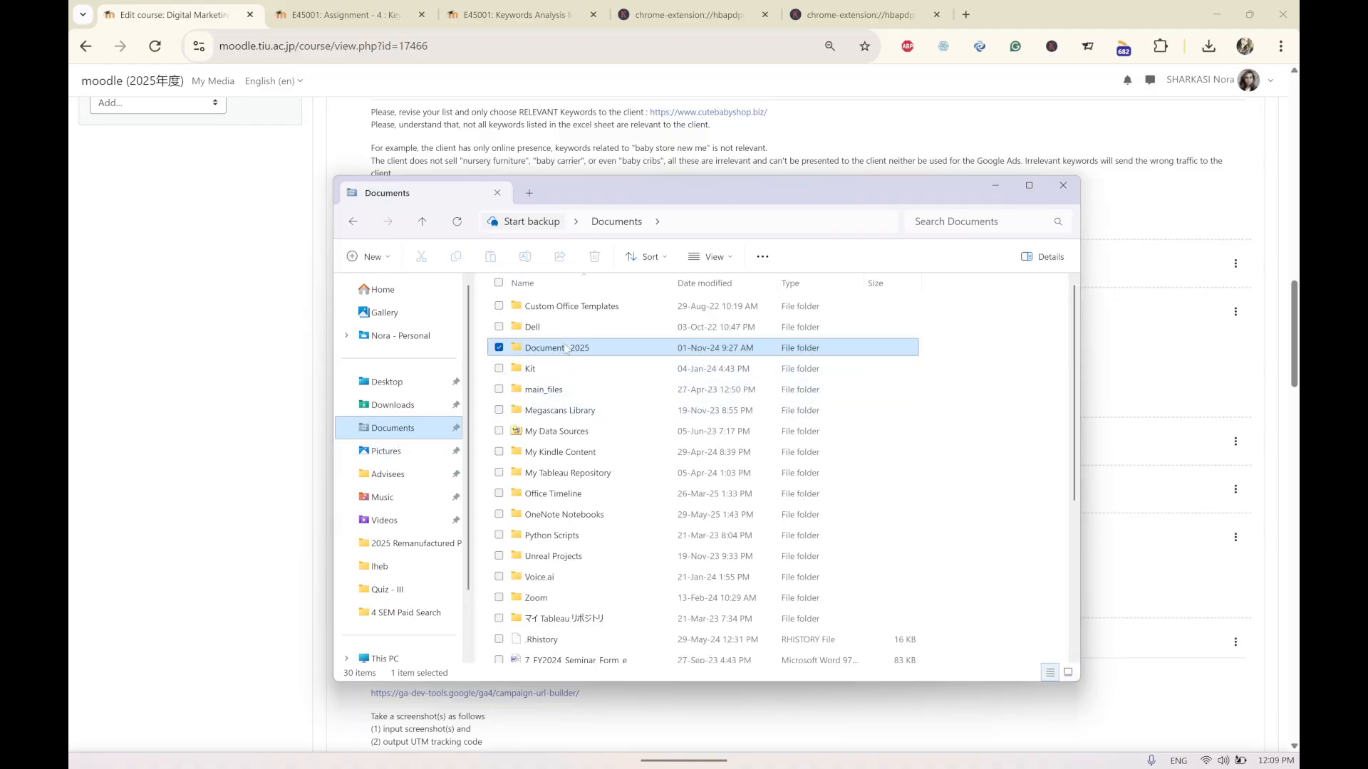
key(Return)
double_click(562, 332)
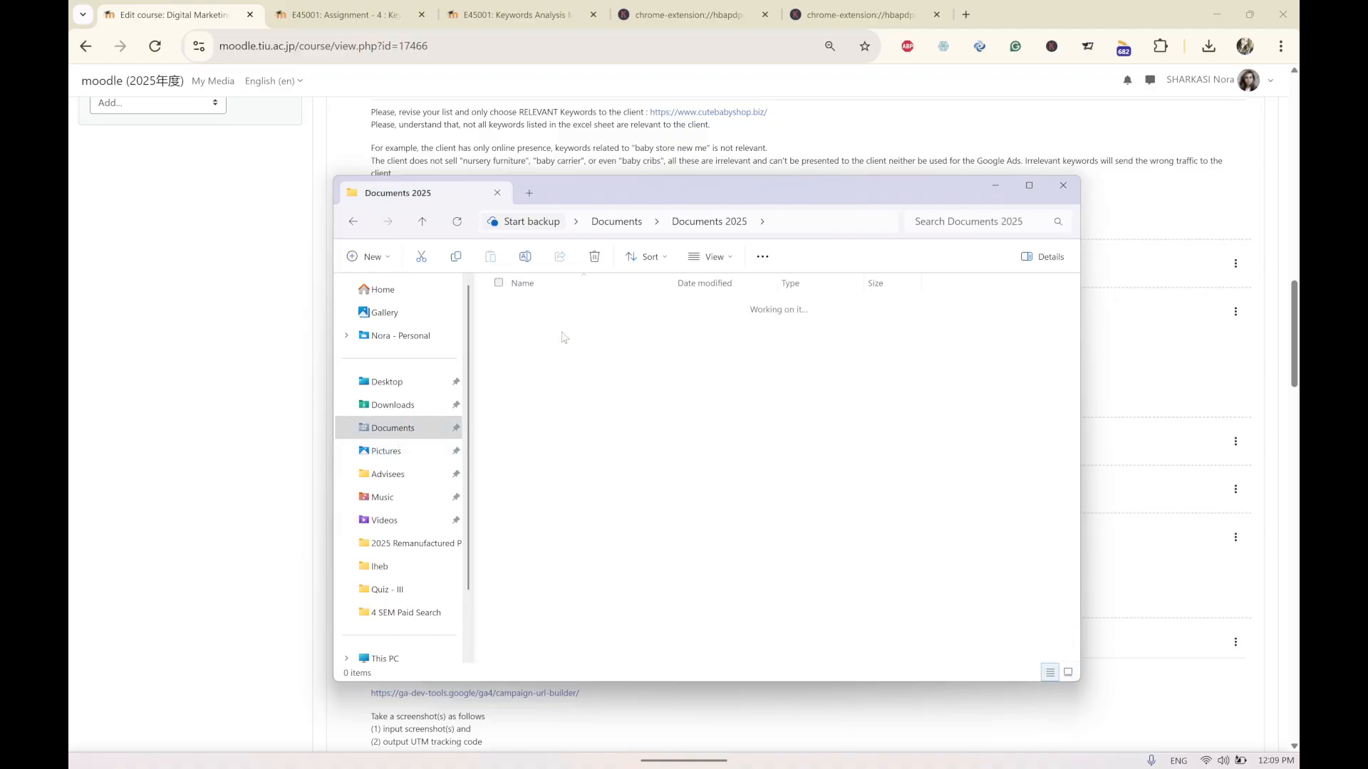
double_click(536, 411)
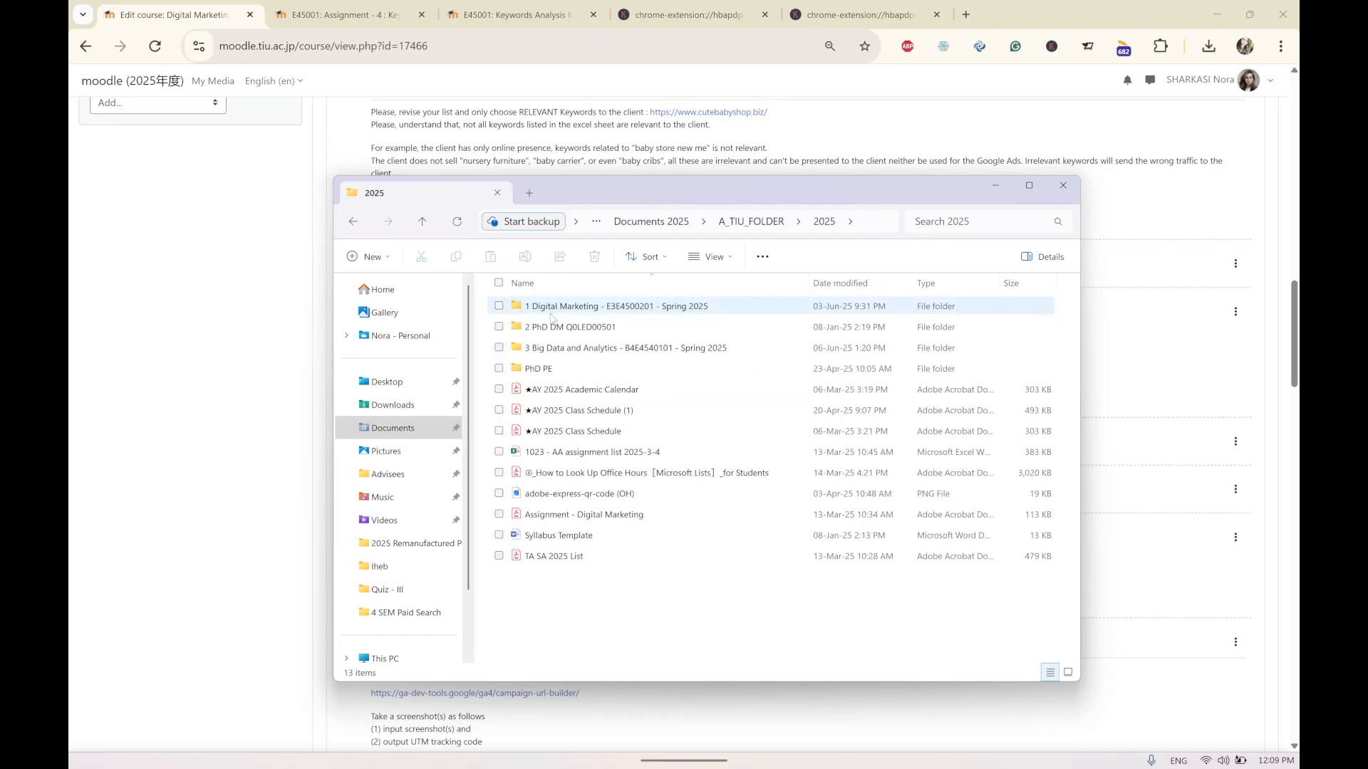
double_click(556, 322)
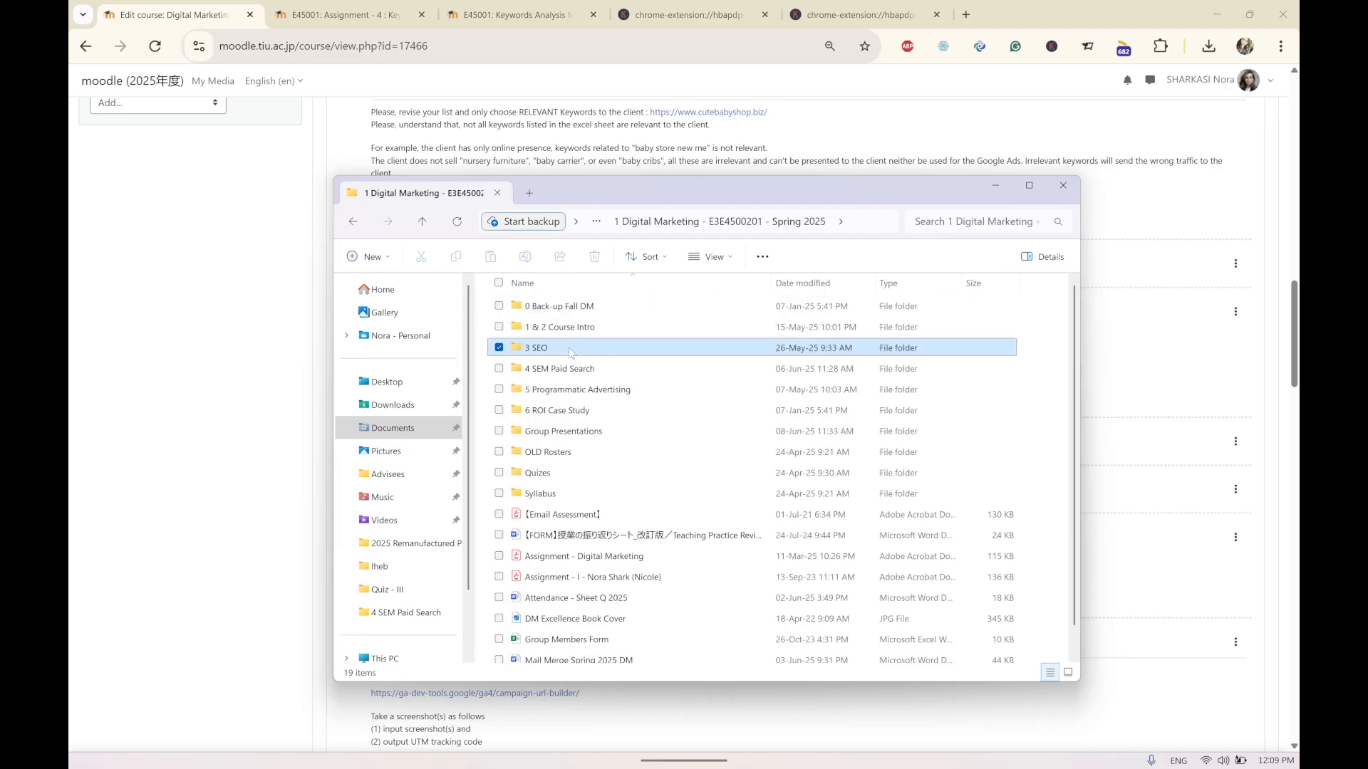
double_click(569, 349)
double_click(589, 329)
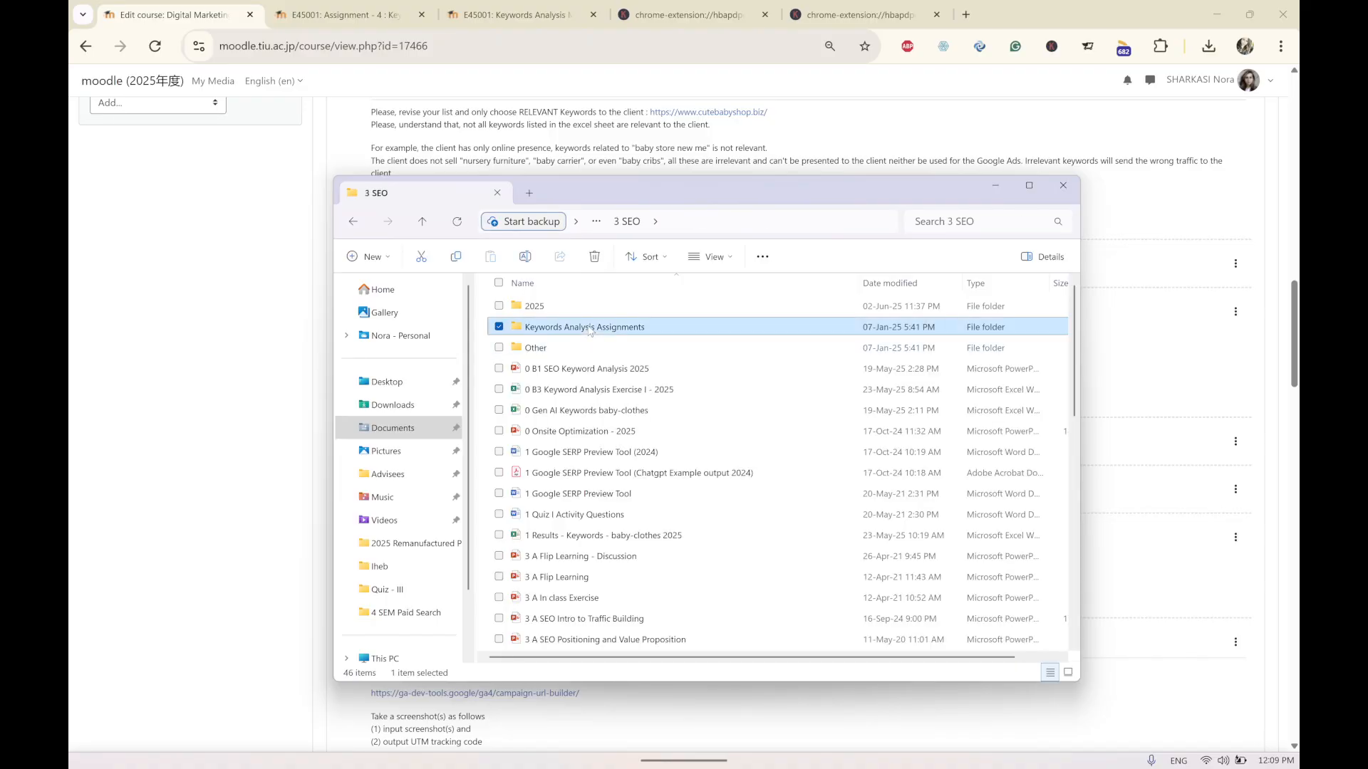
click(422, 221)
double_click(590, 329)
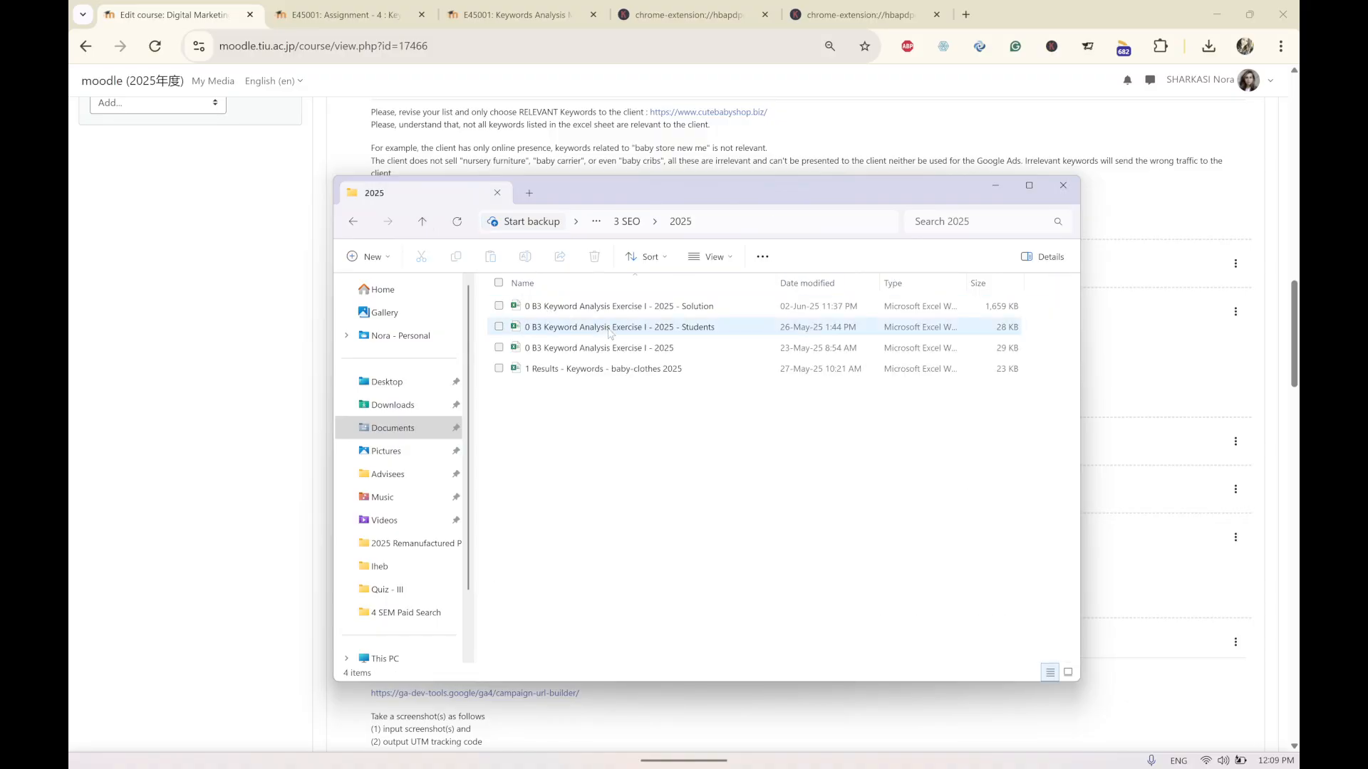
double_click(611, 333)
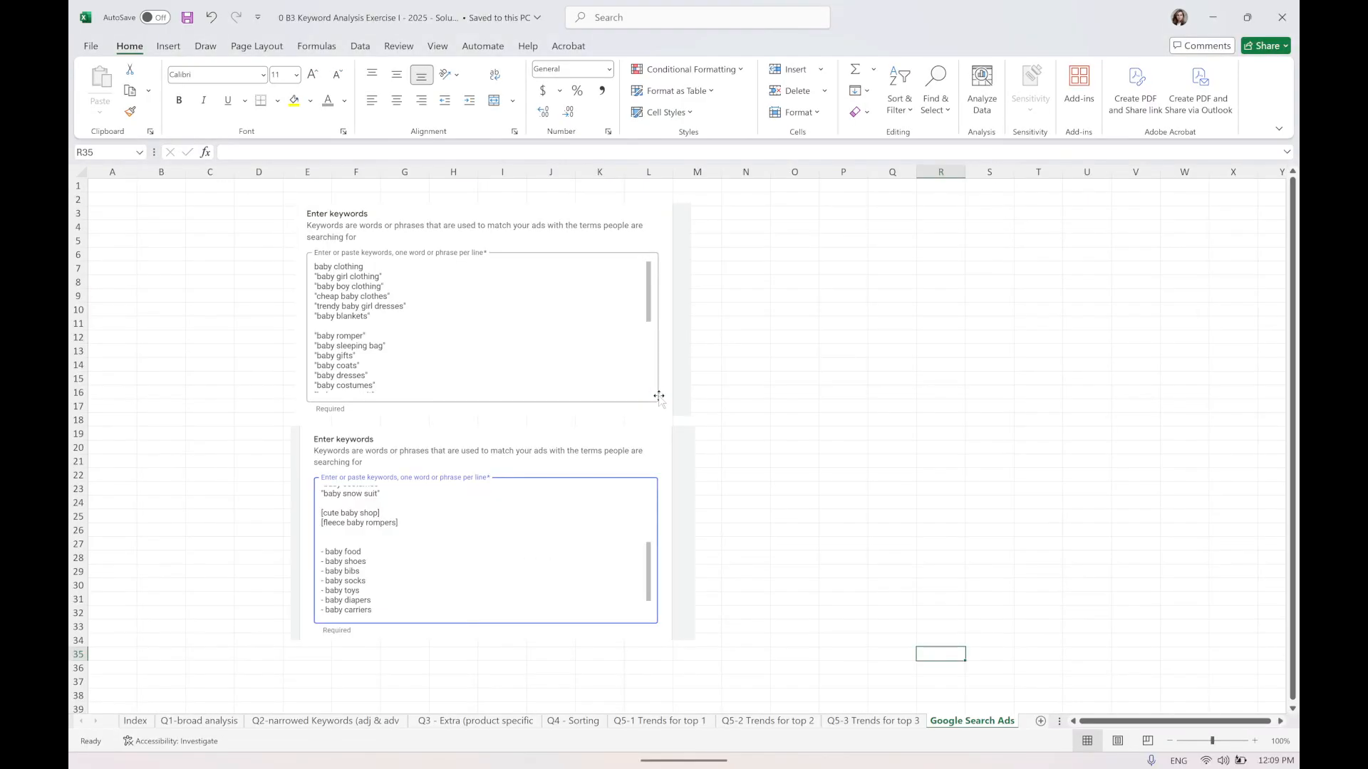
Go to the Q1-broad analysis sheet and examine the broad clothing keywords with their search volume and CPC cells.
click(211, 681)
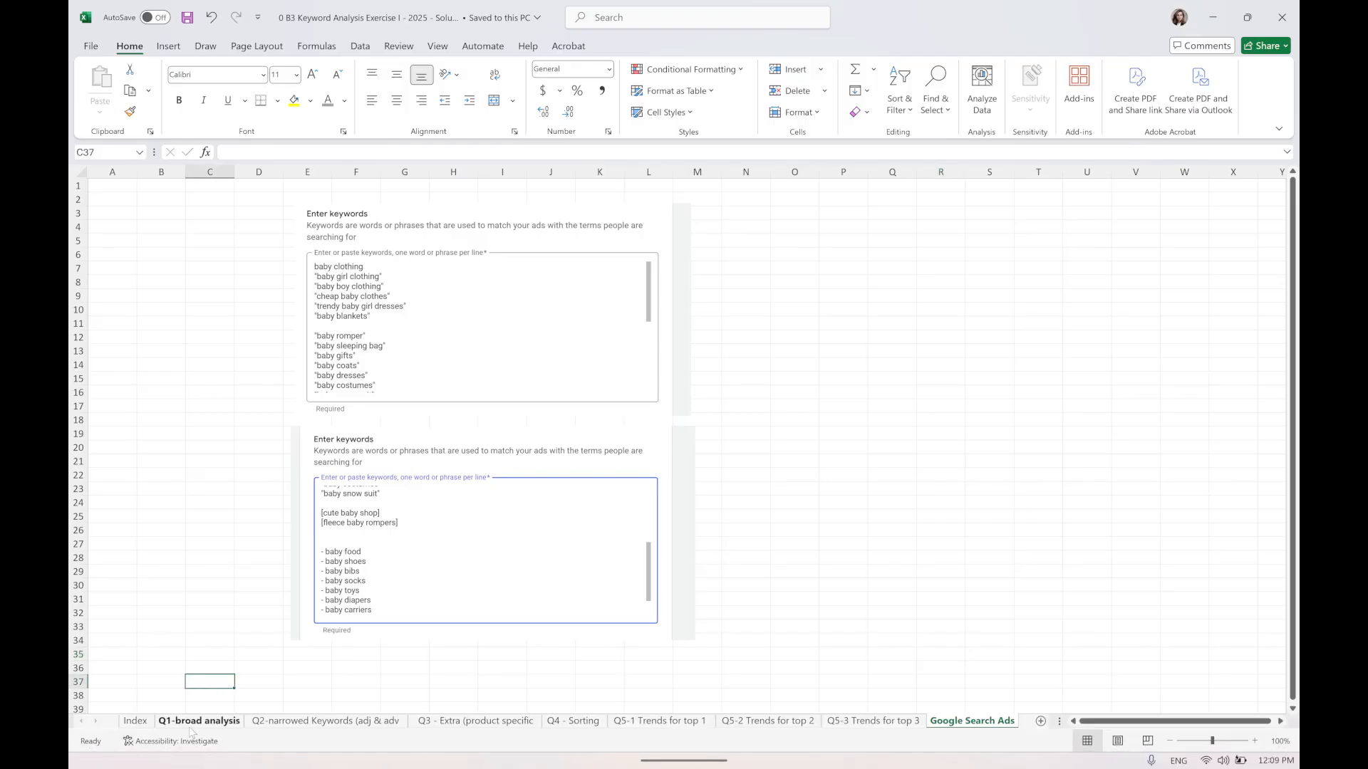
click(193, 721)
click(436, 333)
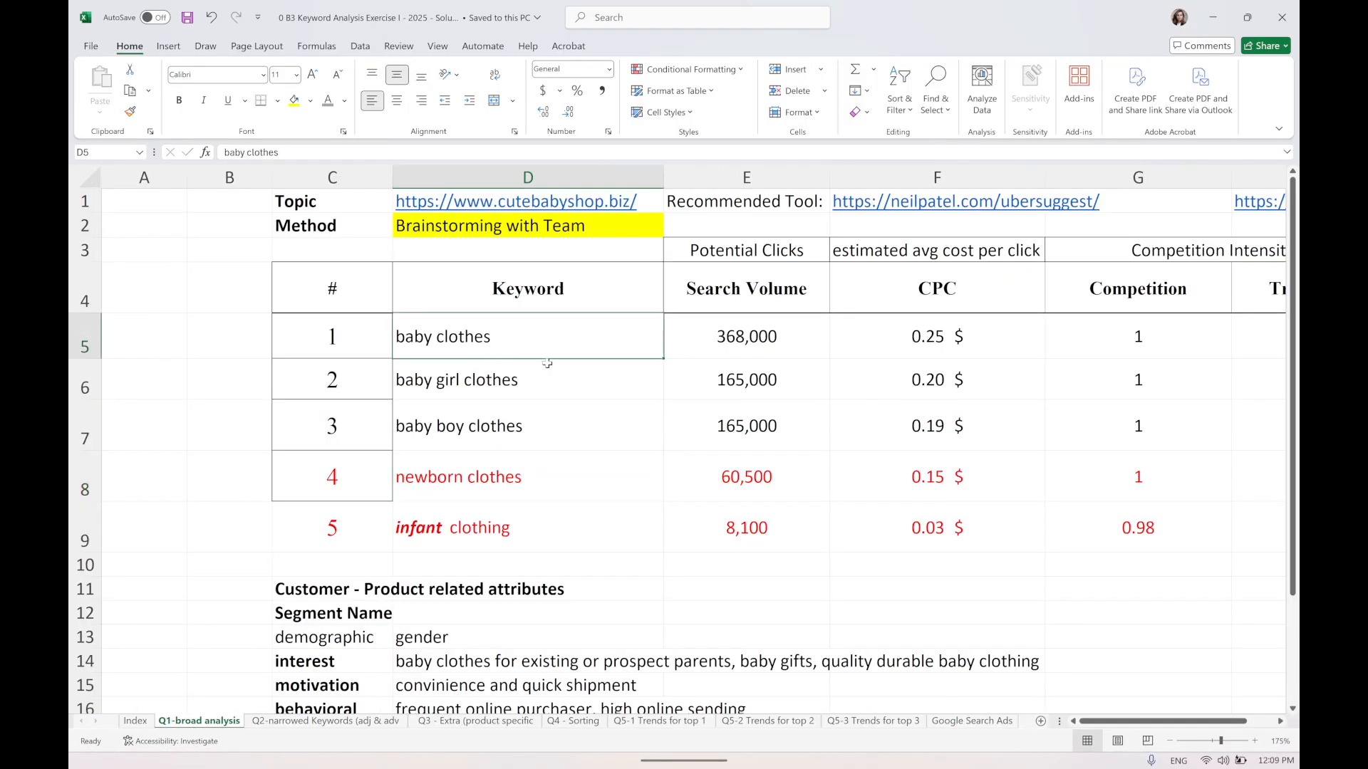
click(532, 387)
click(500, 445)
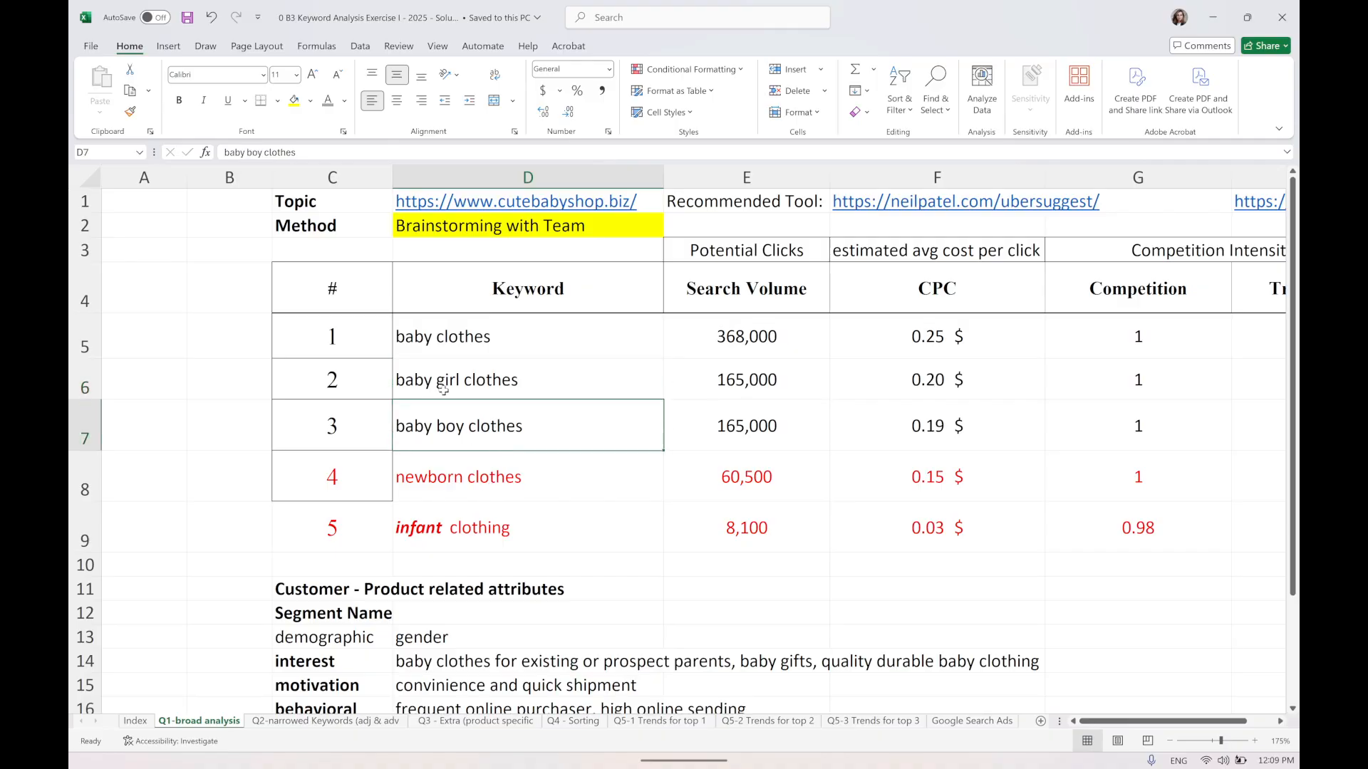
drag(440, 385, 466, 416)
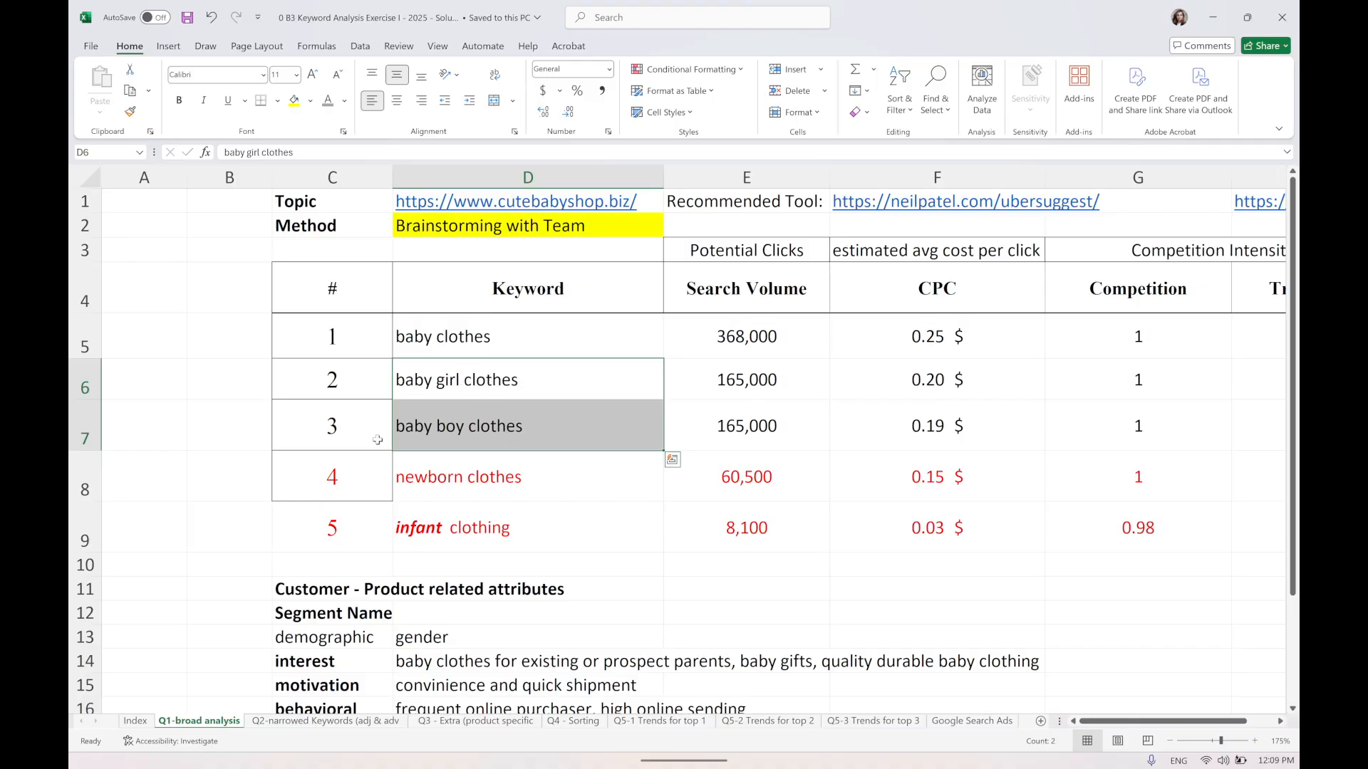
click(464, 467)
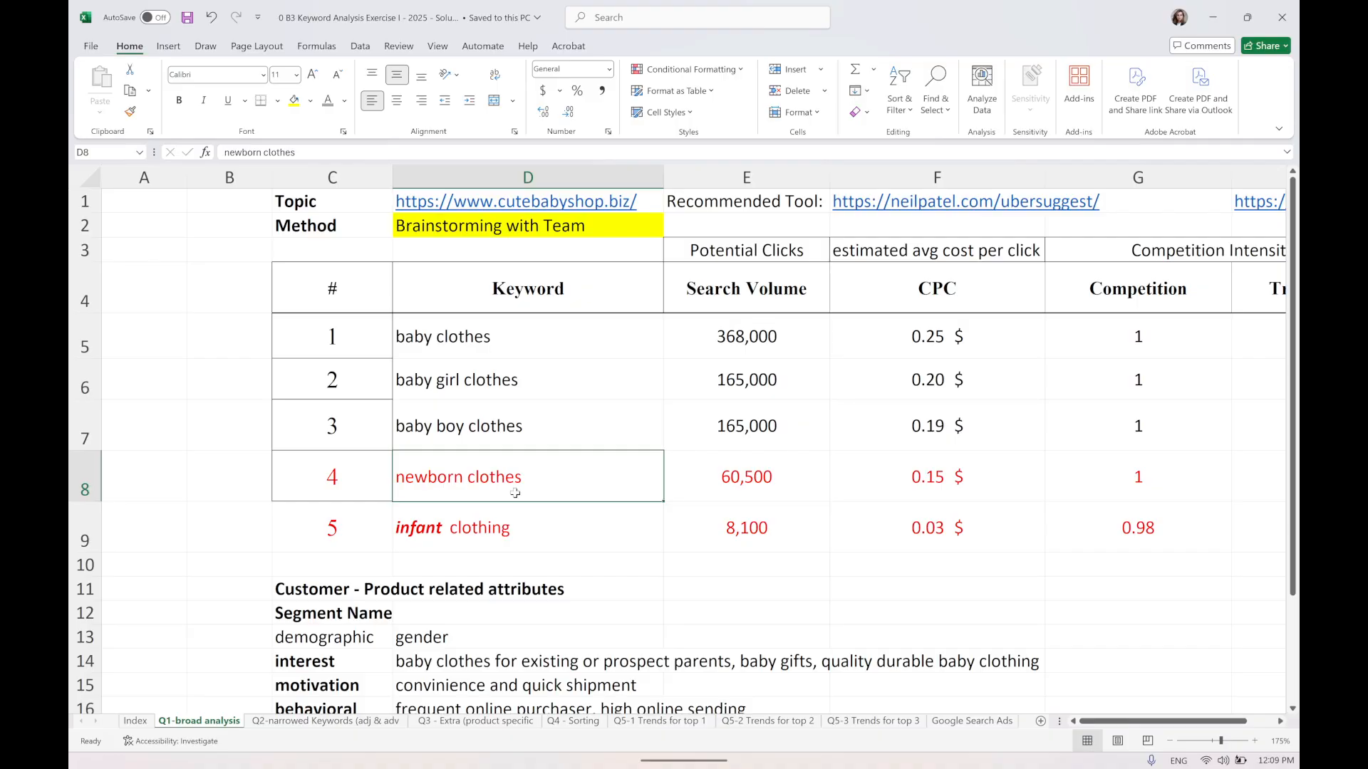
click(943, 489)
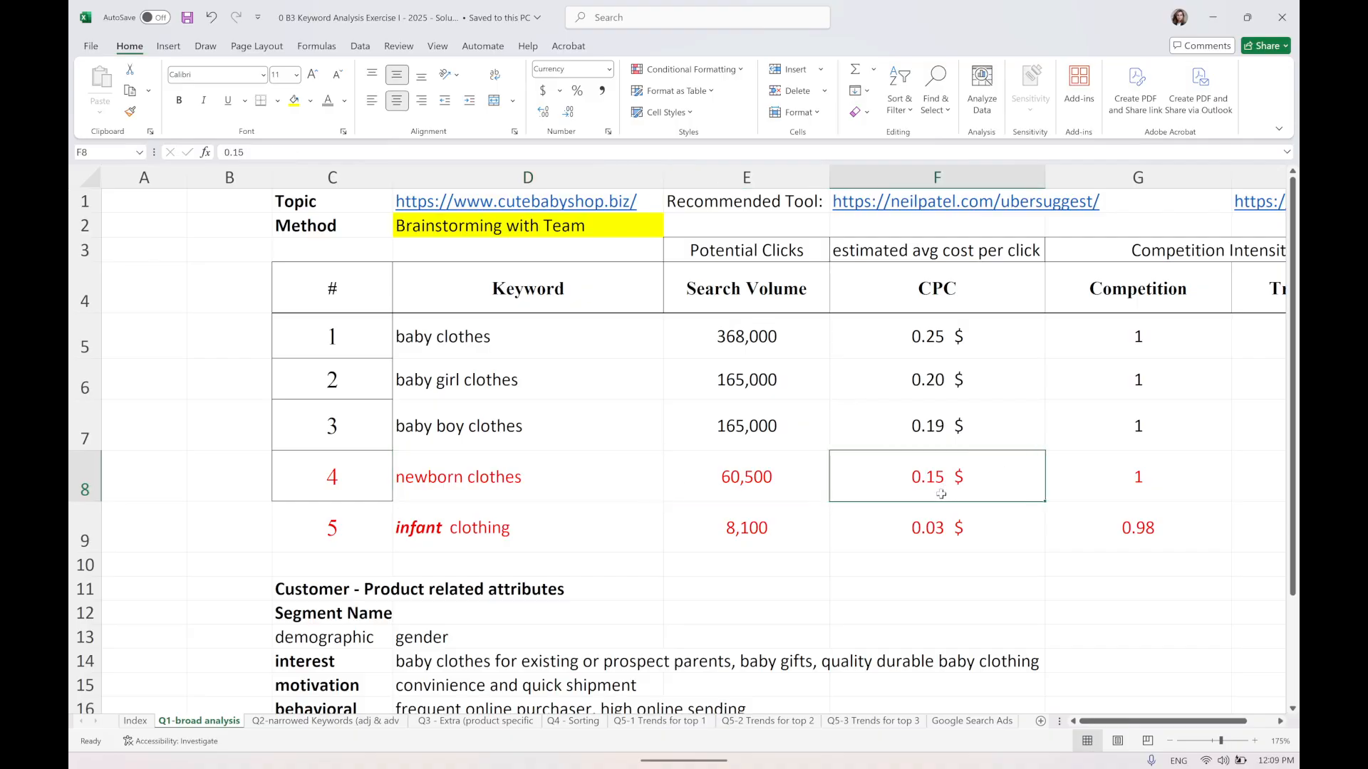
click(528, 534)
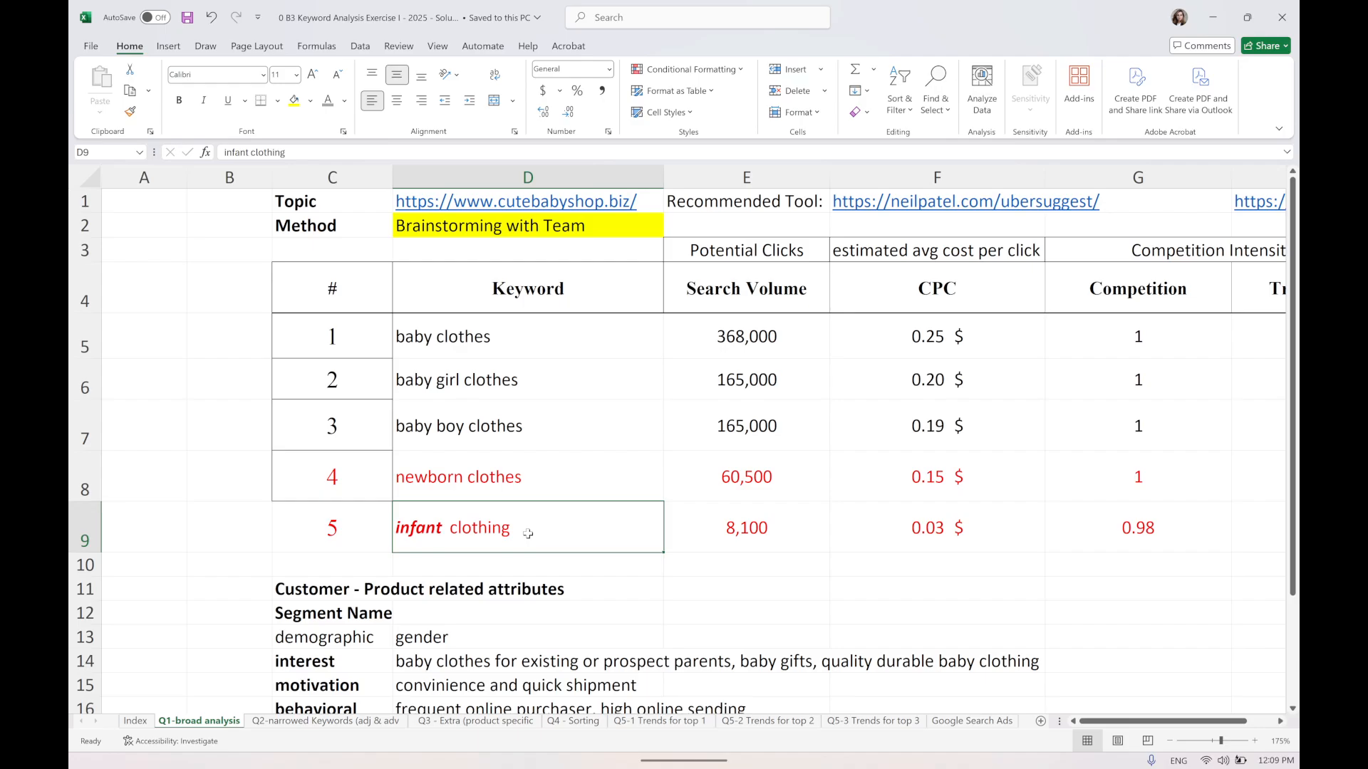
click(718, 527)
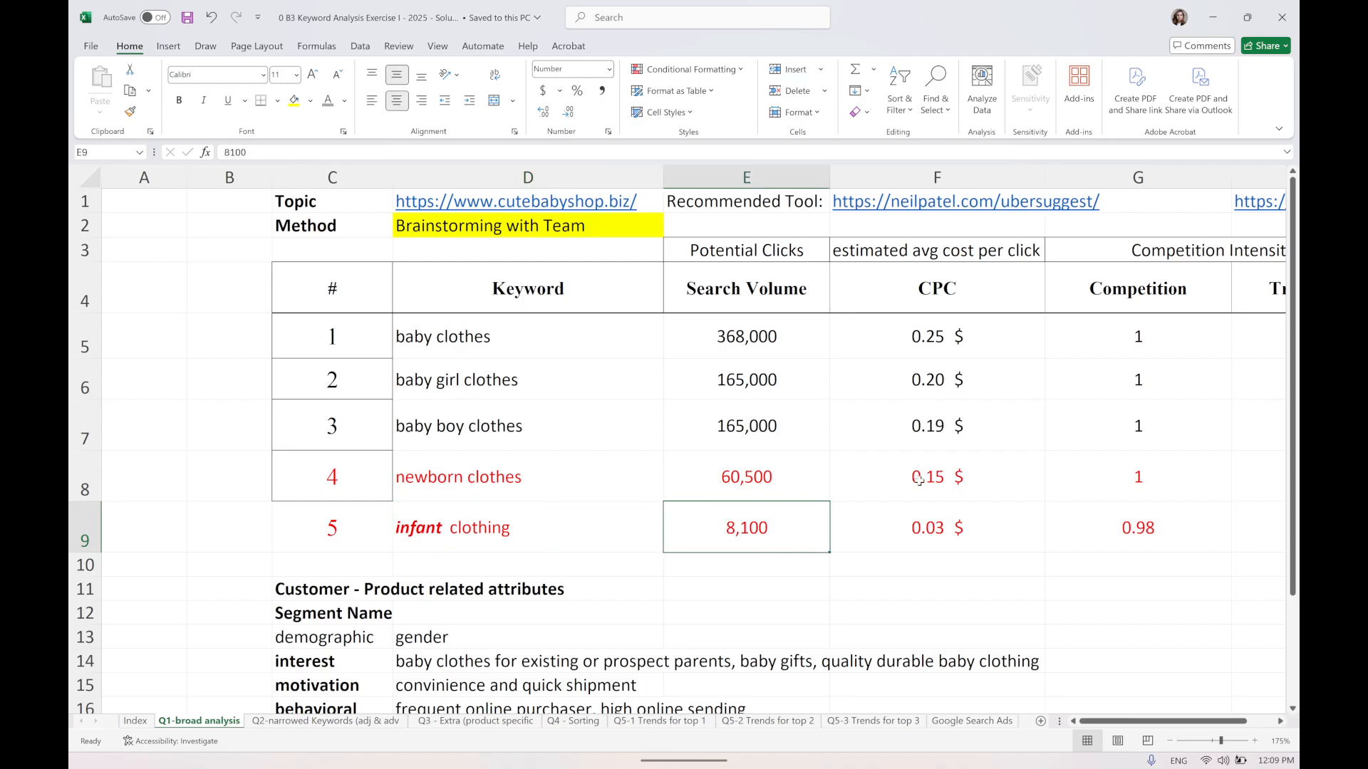
click(445, 340)
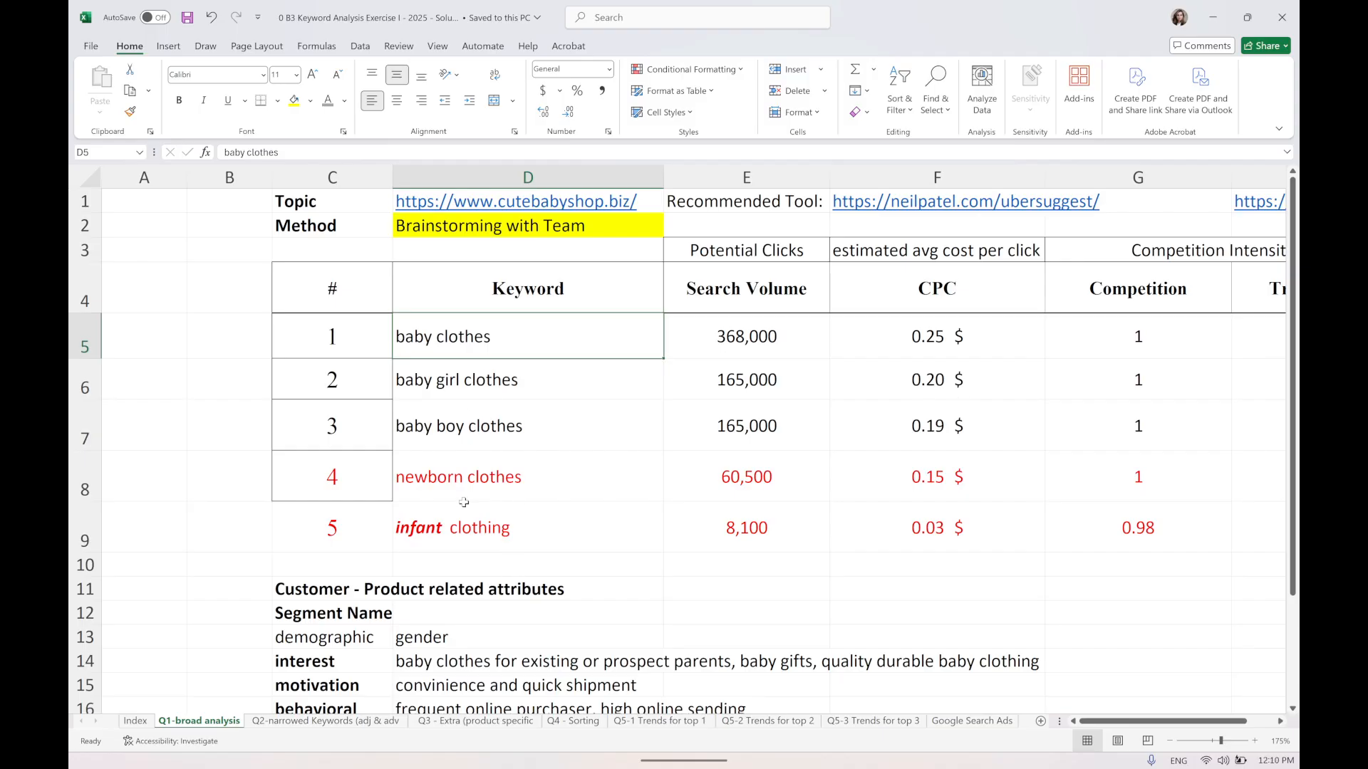
Switch to the Q2-narrowed Keywords (adj & adv) sheet and examine the baby fashion and trendy baby clothes volume and CPC cells.
click(338, 730)
scroll(360, 491, up, 2)
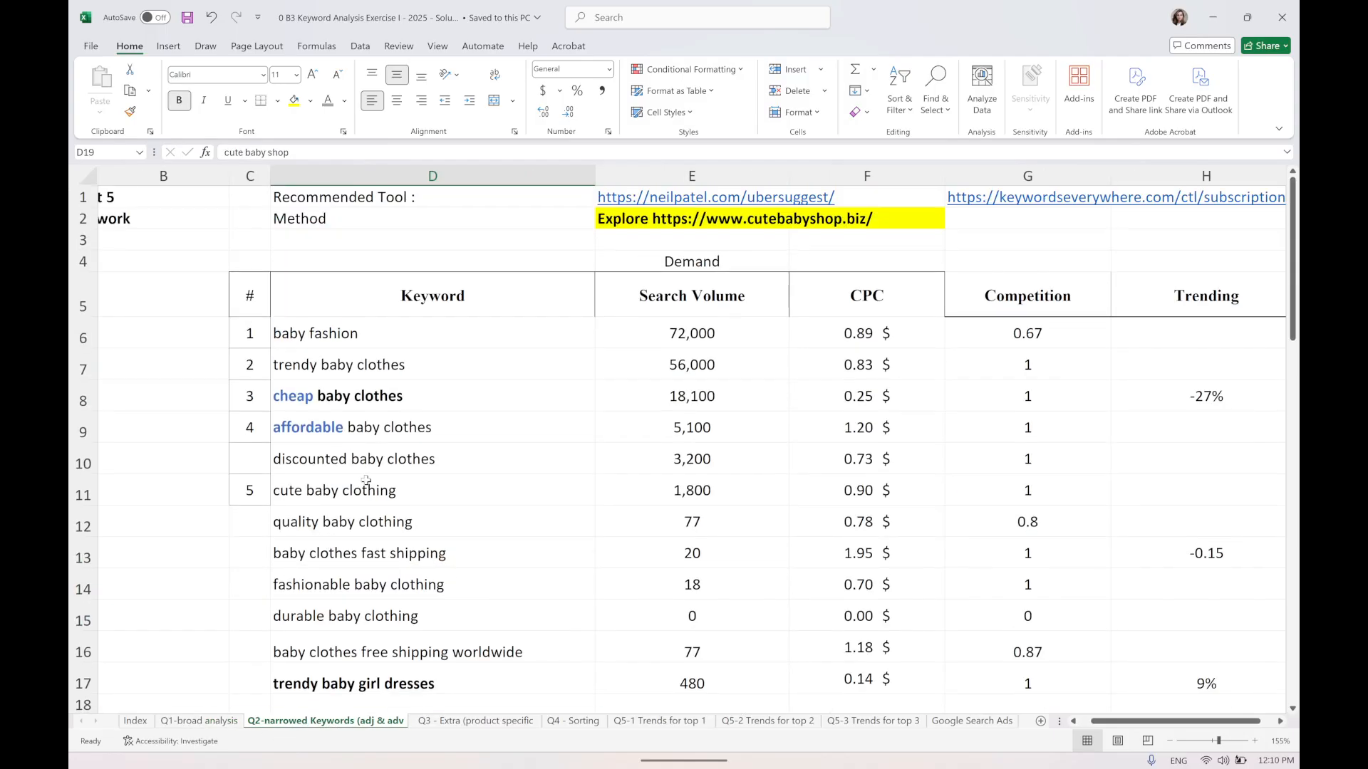
scroll(359, 458, down, 2)
scroll(328, 322, up, 1)
click(313, 277)
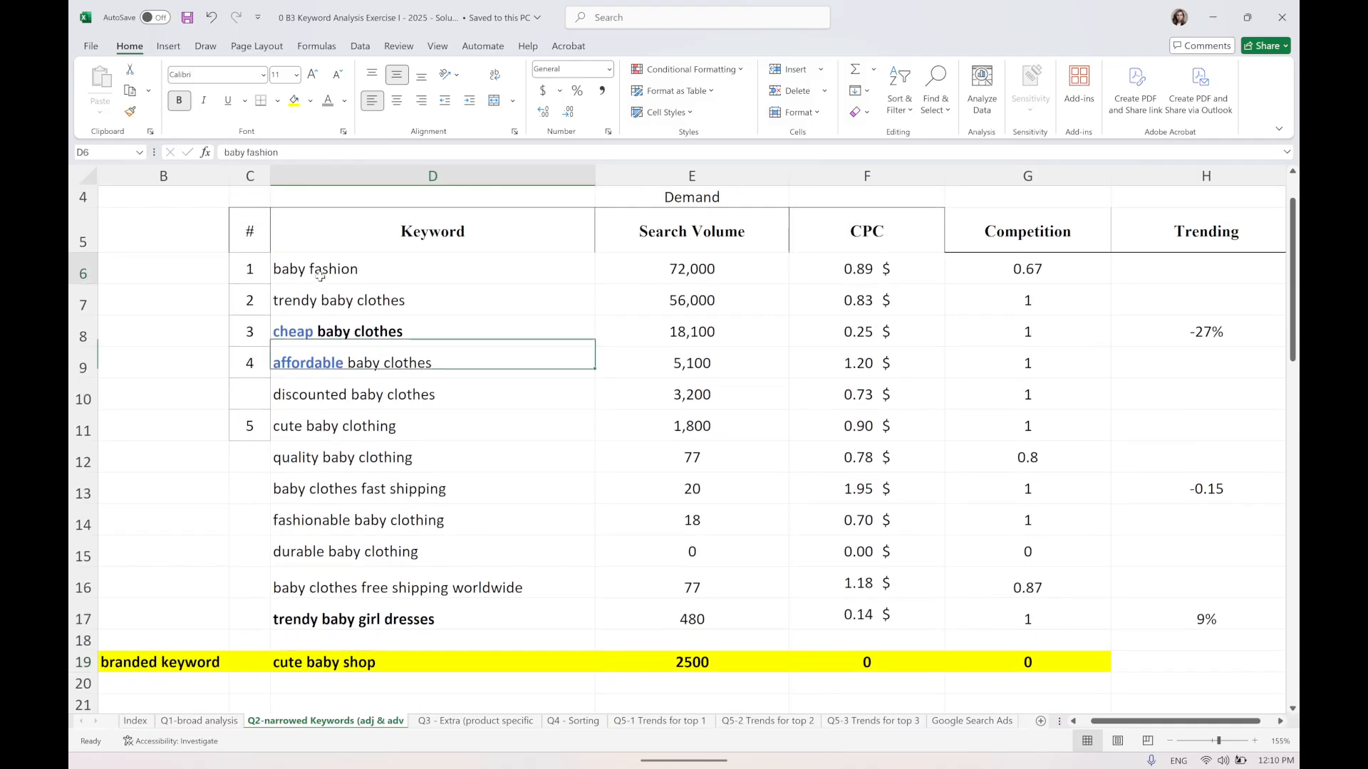
click(669, 277)
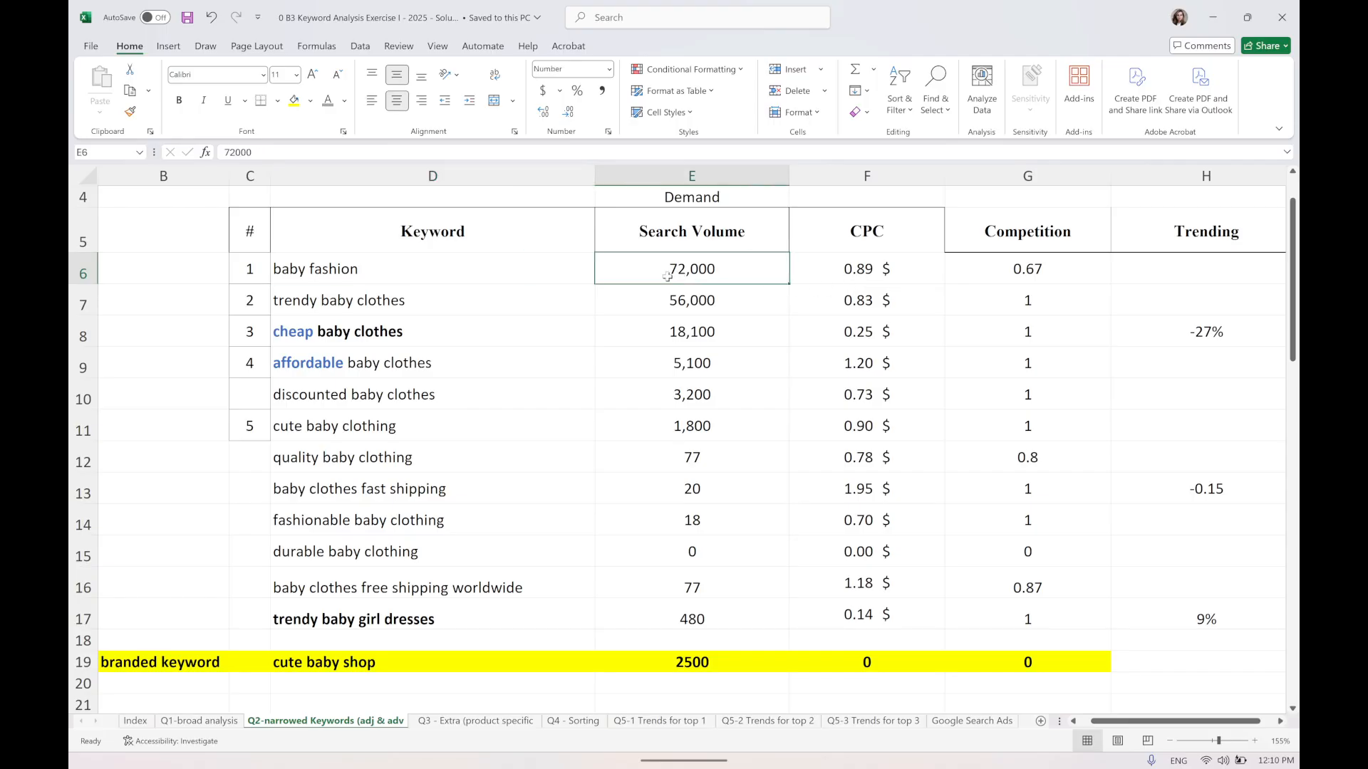
click(875, 276)
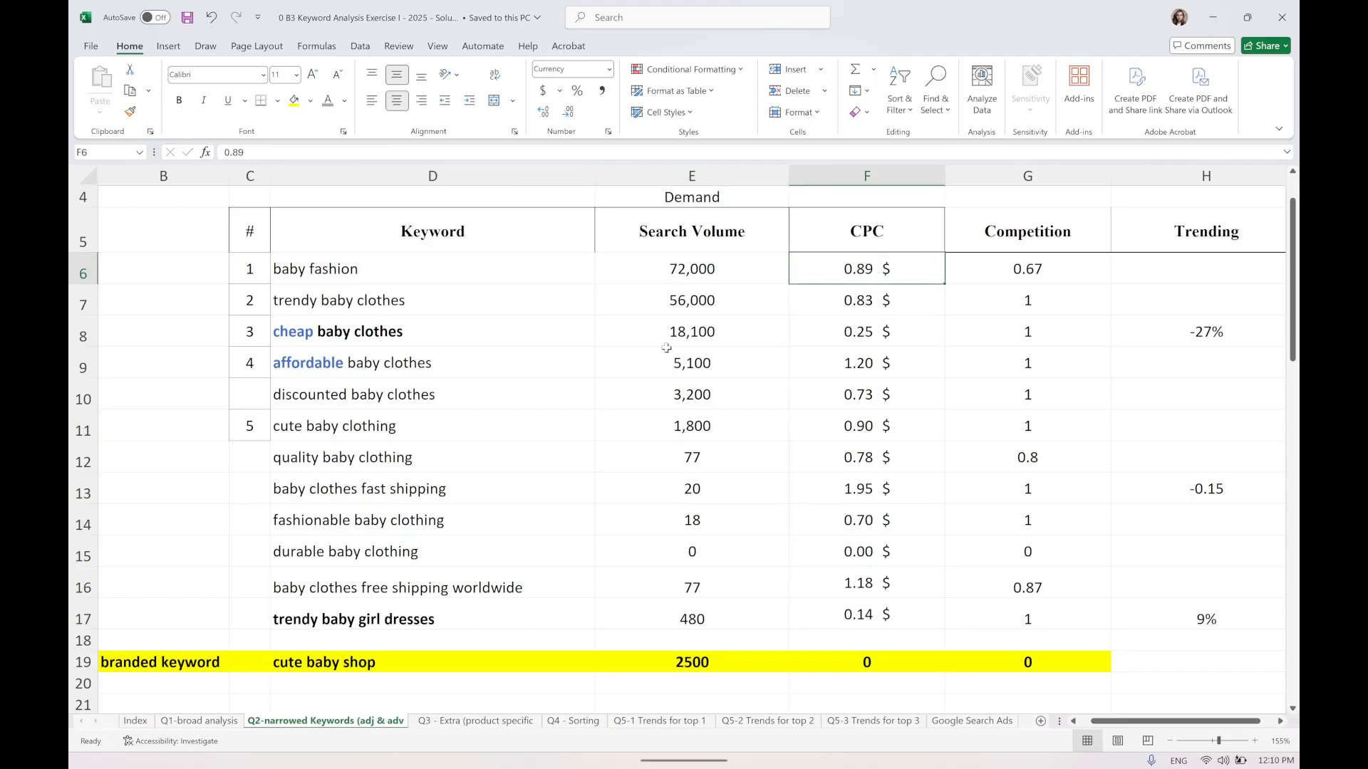
click(327, 309)
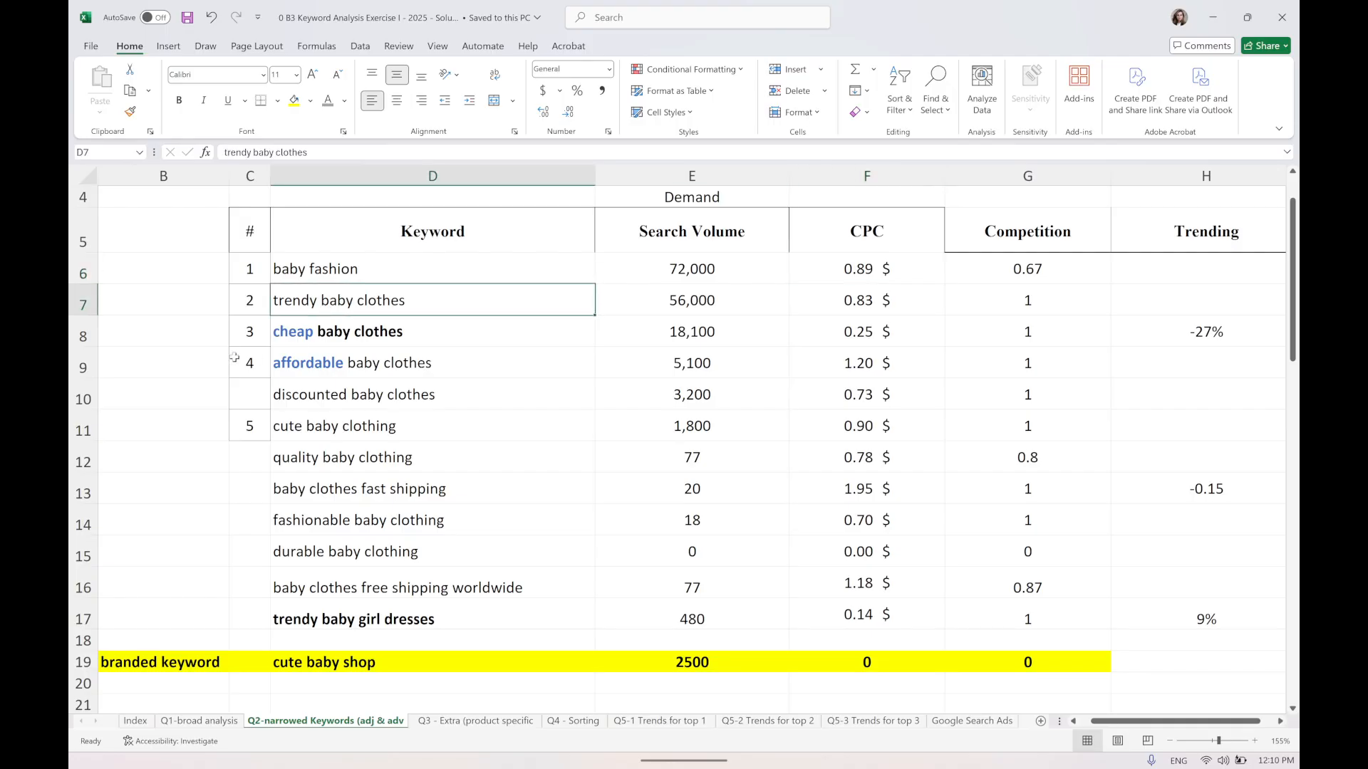
click(72, 302)
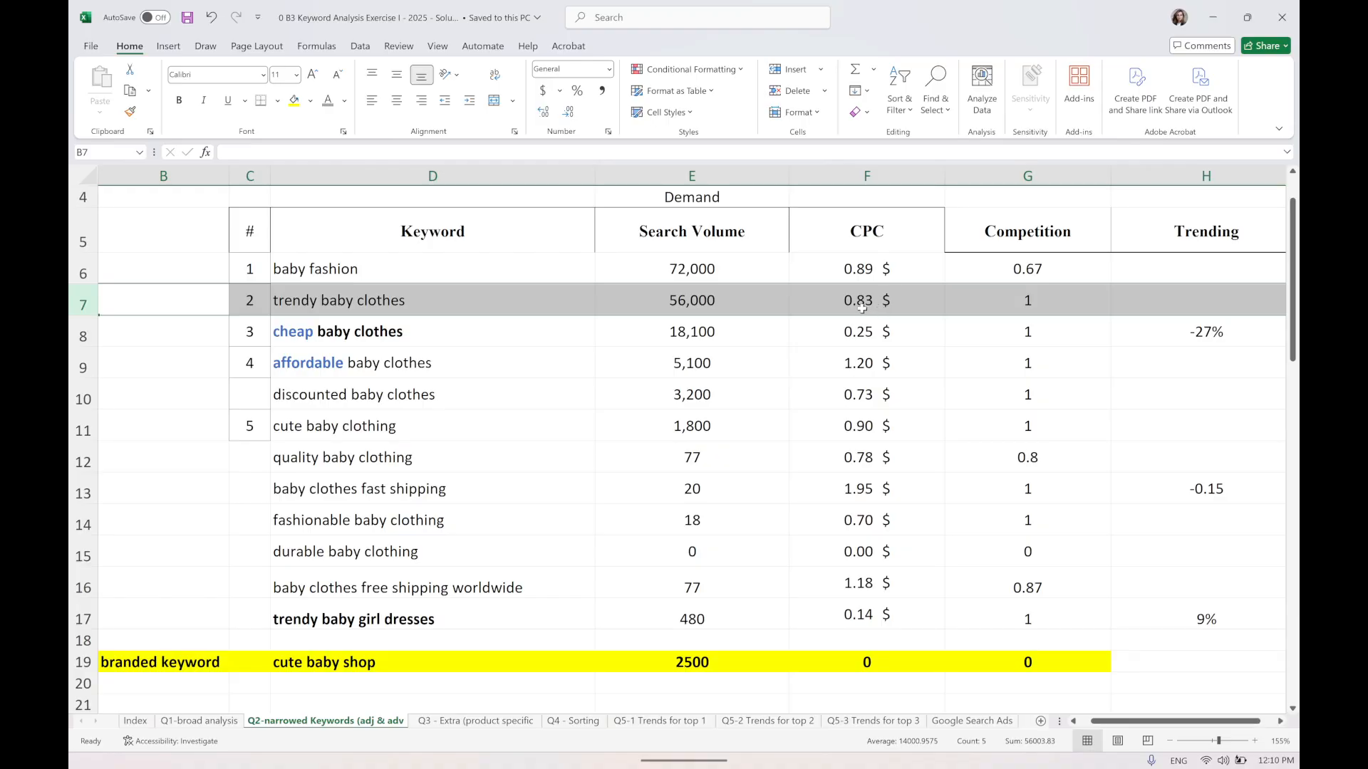
click(701, 305)
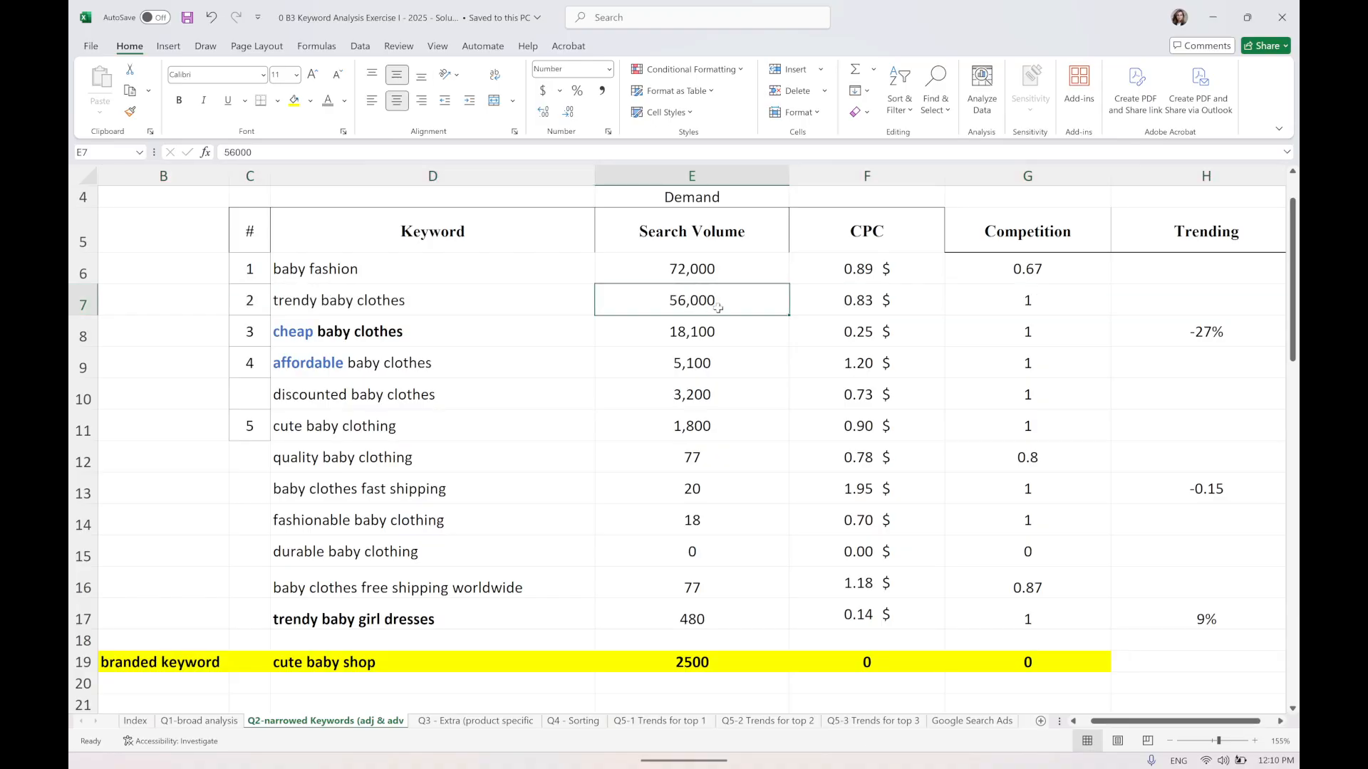
mouse_move(701, 278)
mouse_down()
mouse_move(703, 304)
mouse_move(856, 305)
mouse_up()
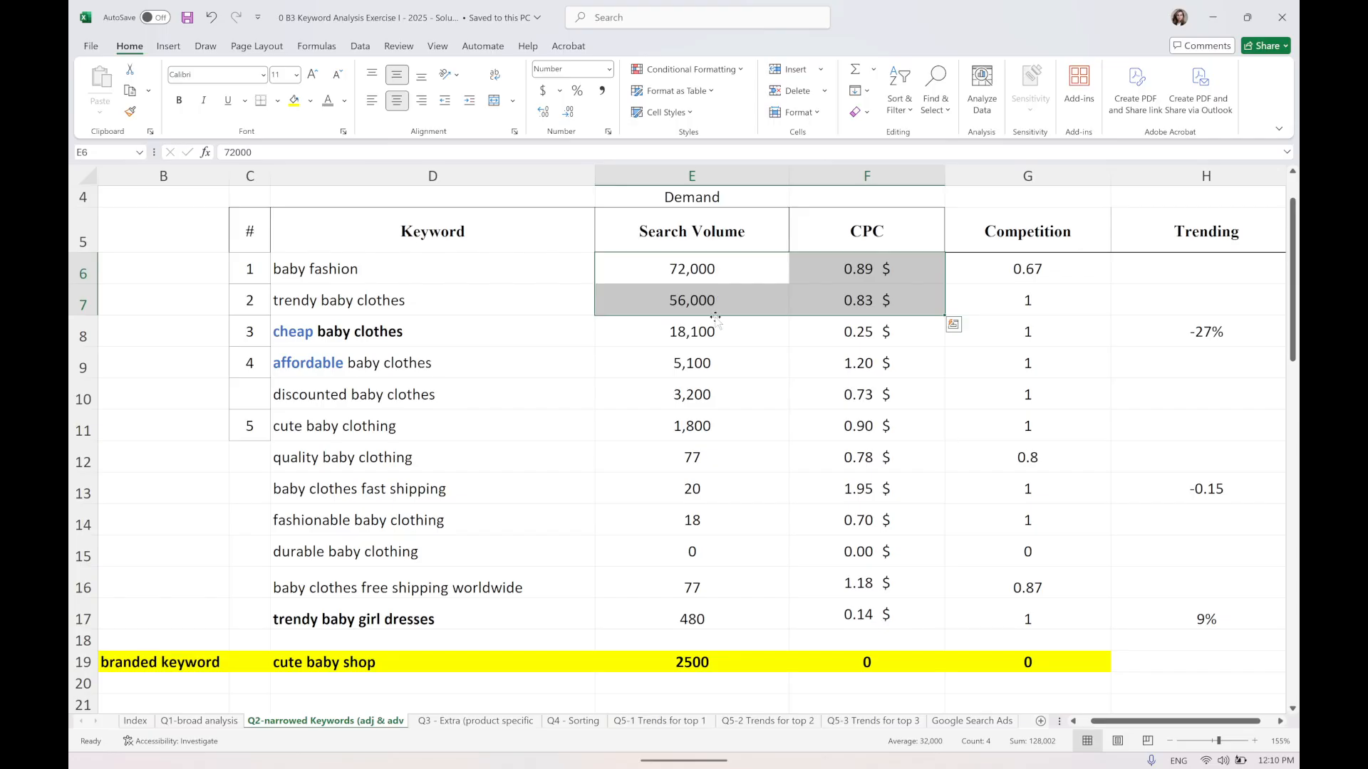
Examine the baby fashion and trendy baby clothes rows and the cheap baby clothes search volume.
drag(869, 260, 404, 309)
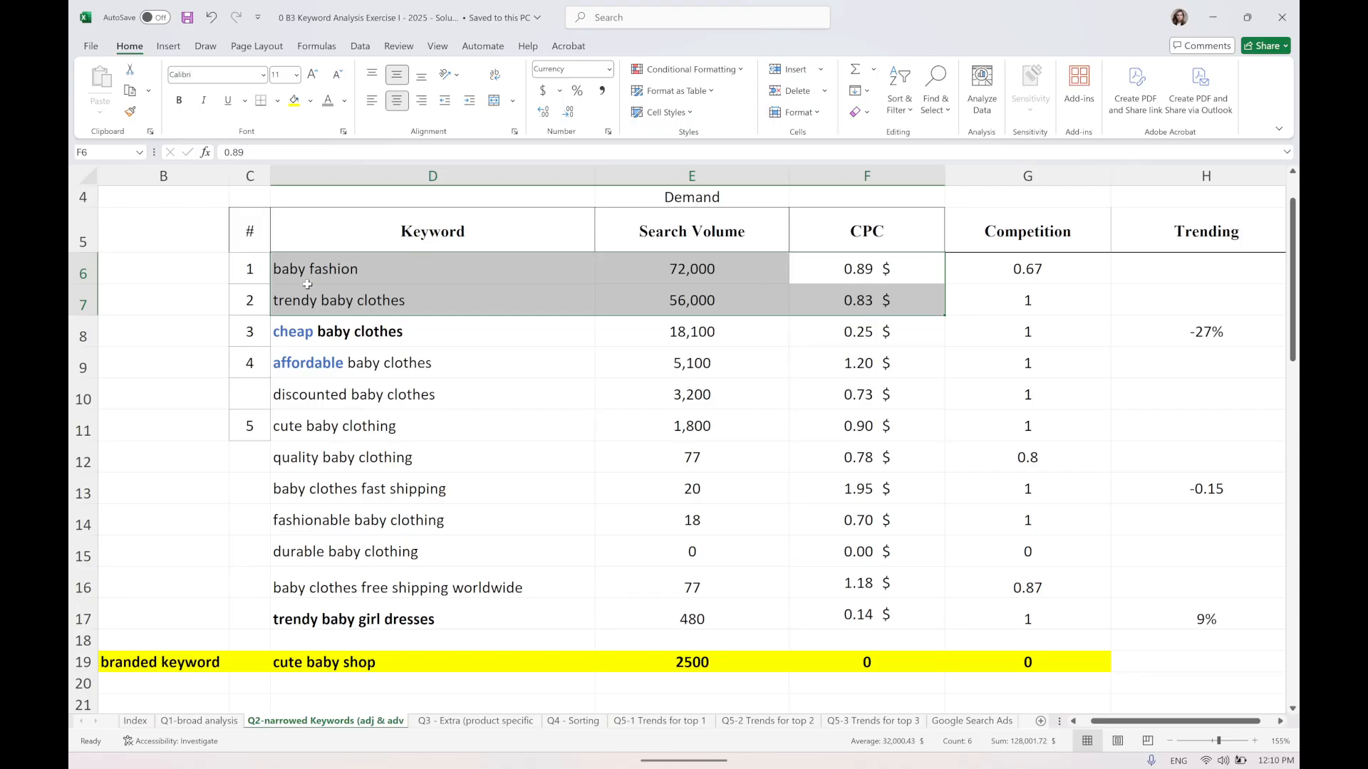
click(318, 341)
drag(573, 327, 860, 340)
click(718, 338)
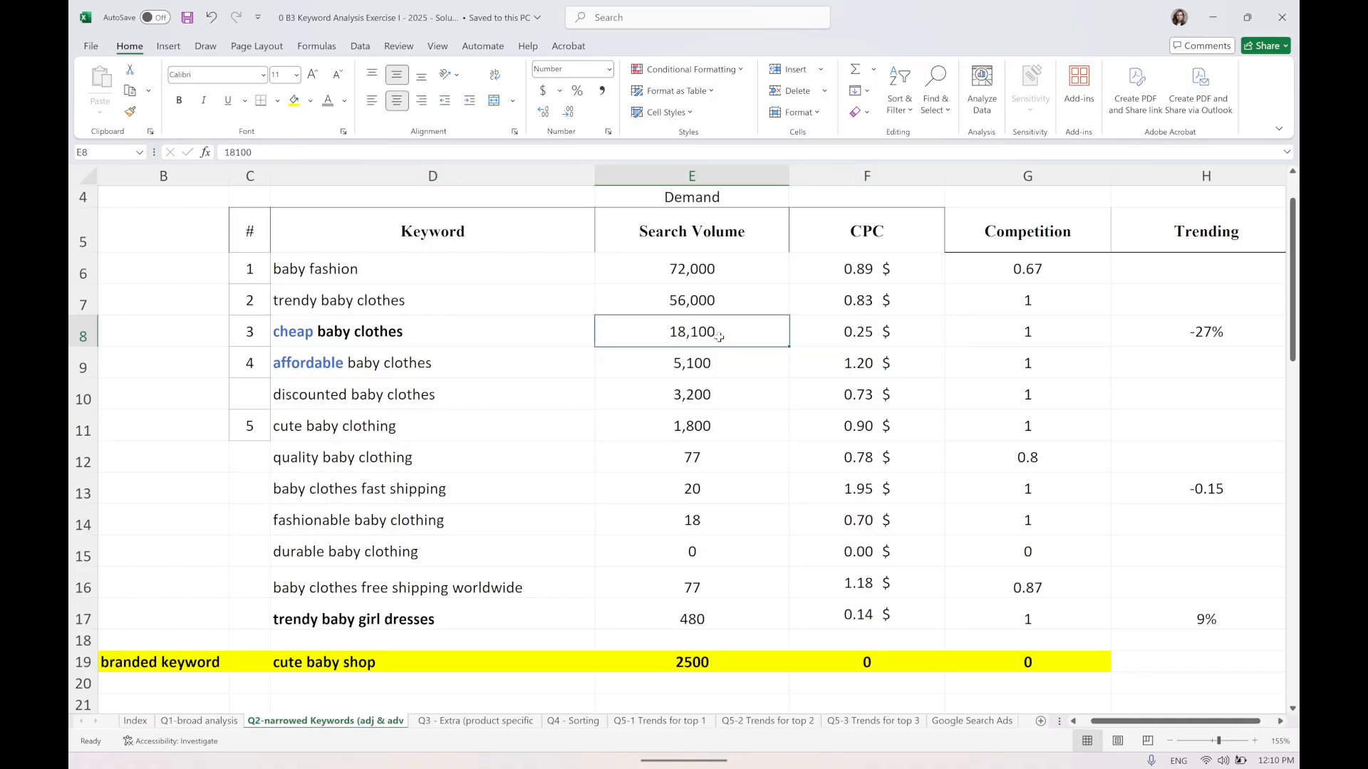
click(392, 336)
click(647, 334)
click(662, 265)
mouse_move(695, 284)
mouse_down()
mouse_move(702, 296)
mouse_move(675, 300)
mouse_up()
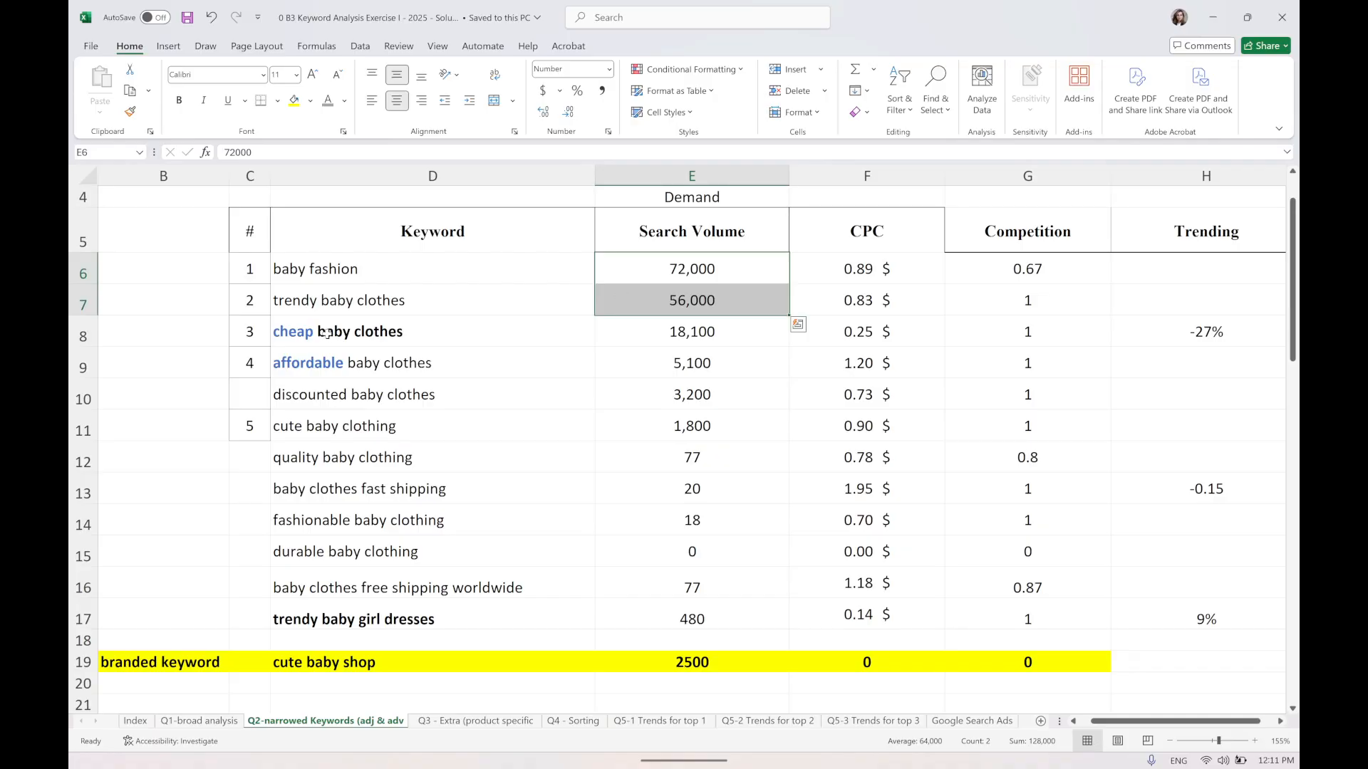
Examine the cheap and affordable baby clothes rows across search volume, CPC and competition.
drag(324, 333, 876, 359)
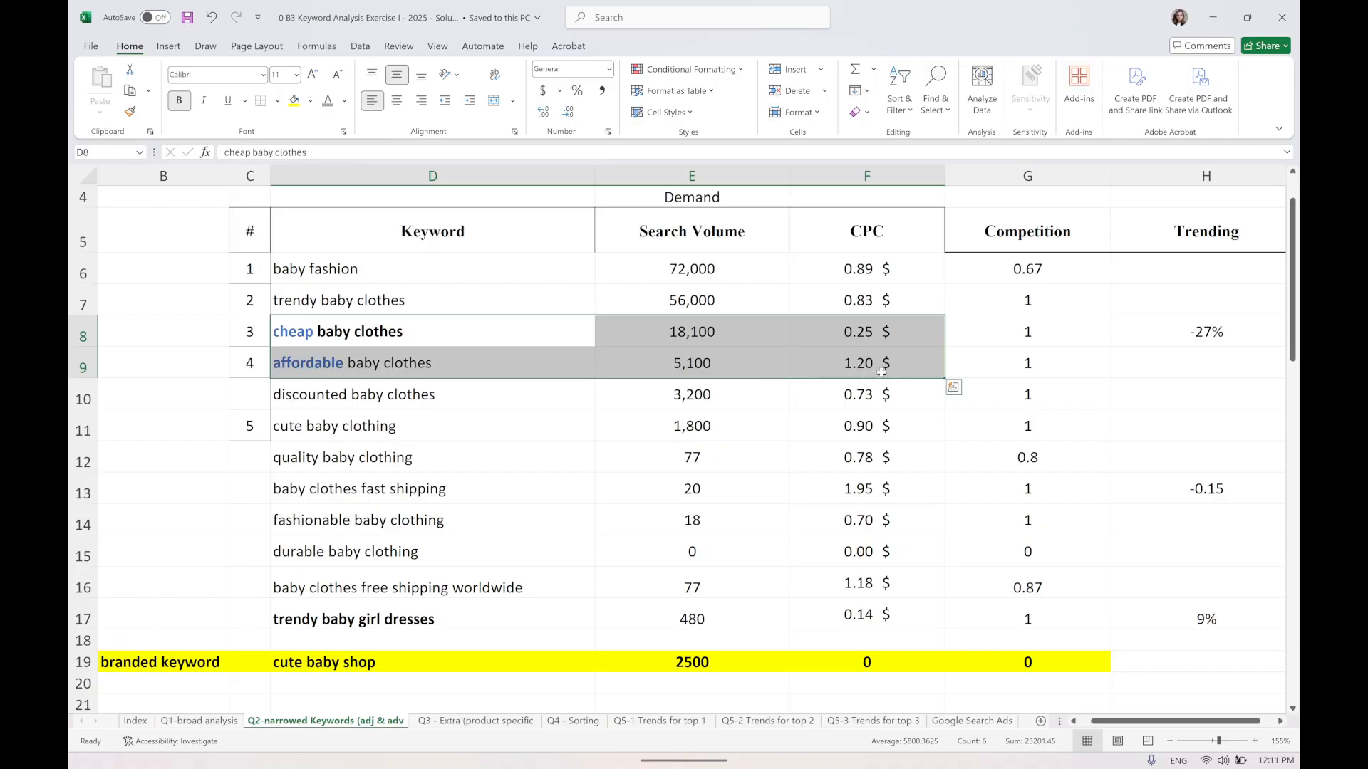
click(853, 369)
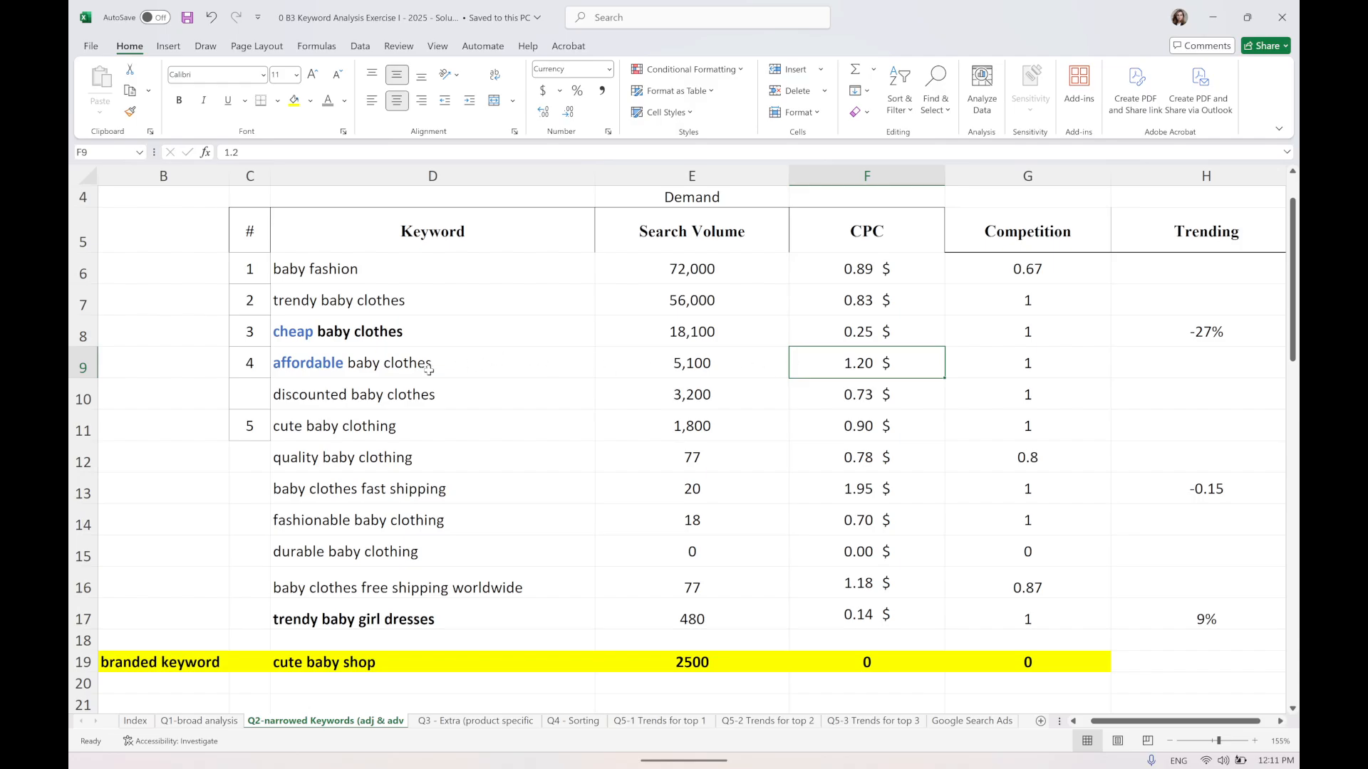
drag(424, 368, 1053, 363)
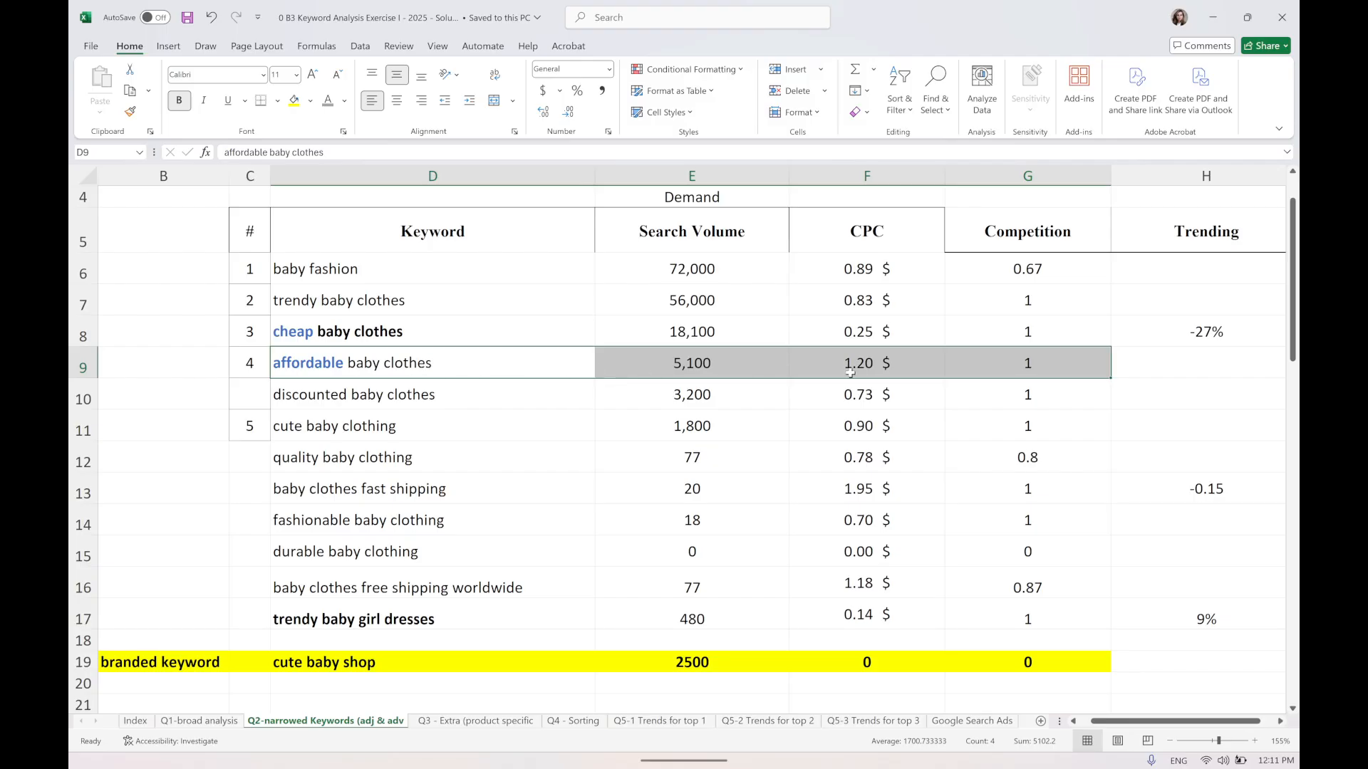
drag(850, 373, 693, 364)
drag(449, 364, 1062, 361)
click(297, 340)
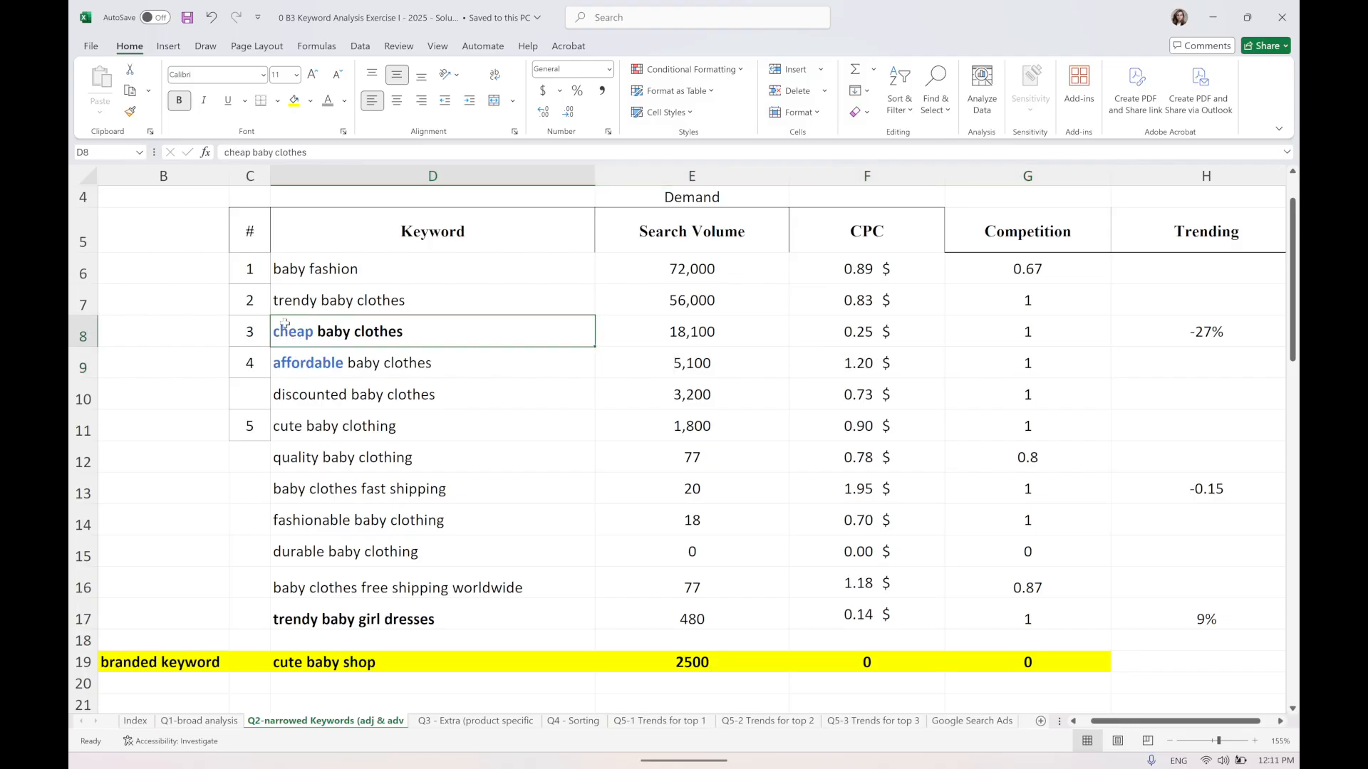
Examine the modifier words inside the cheap and discounted baby clothes keyword cells without changing them.
double_click(285, 324)
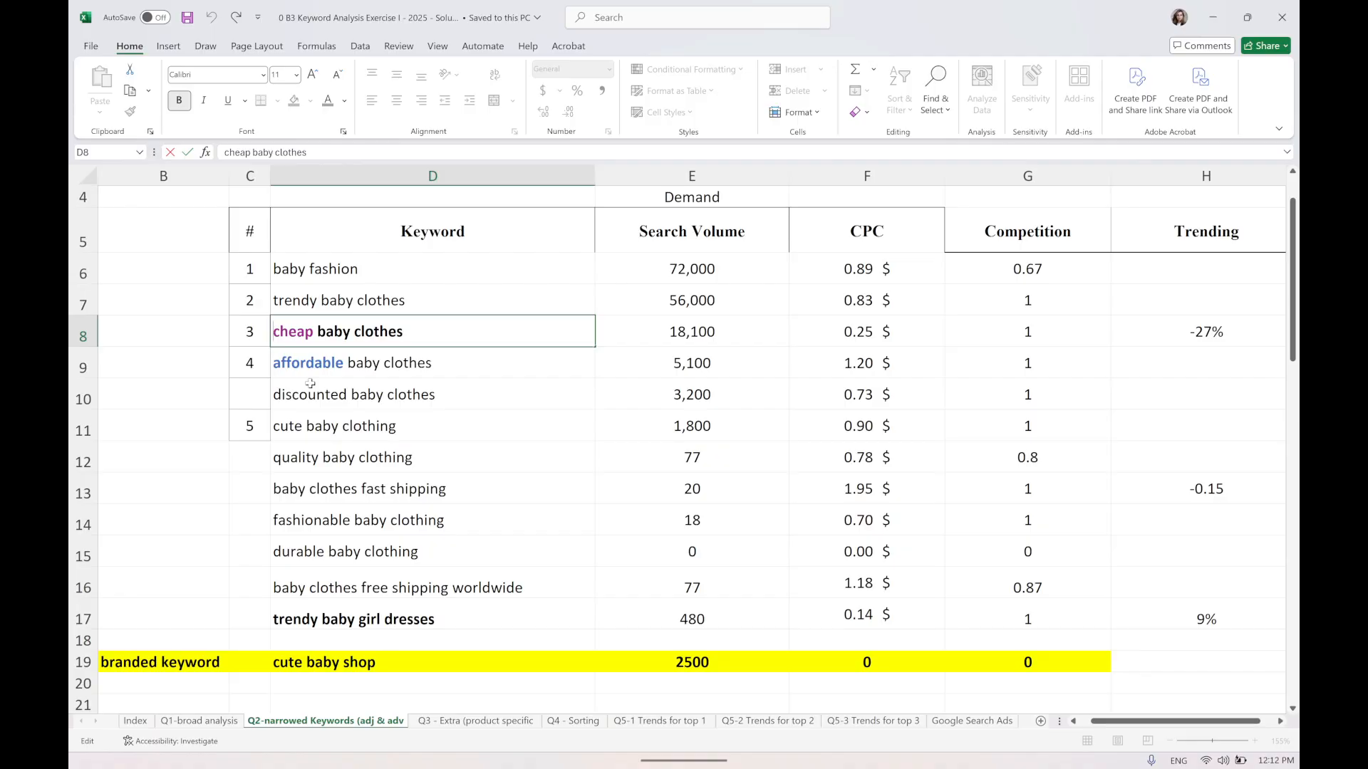
click(394, 390)
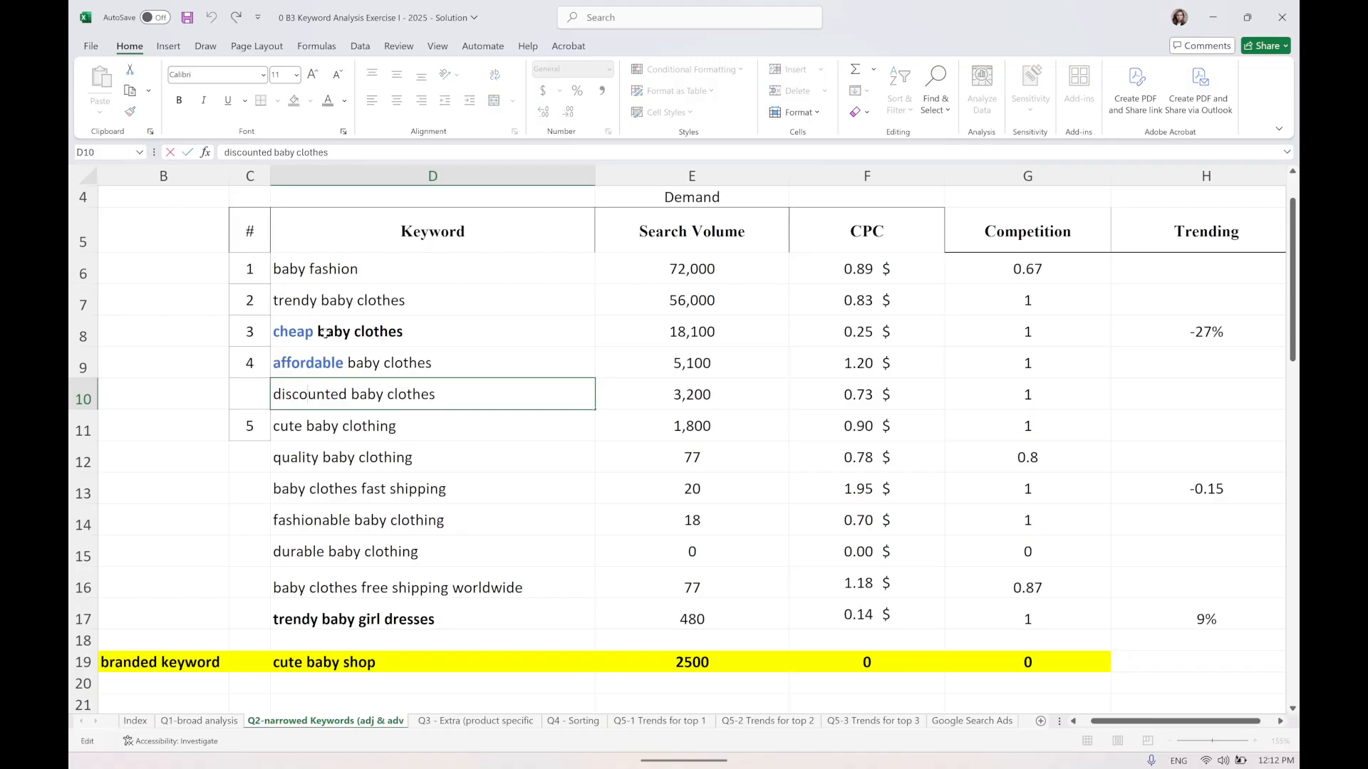
double_click(312, 394)
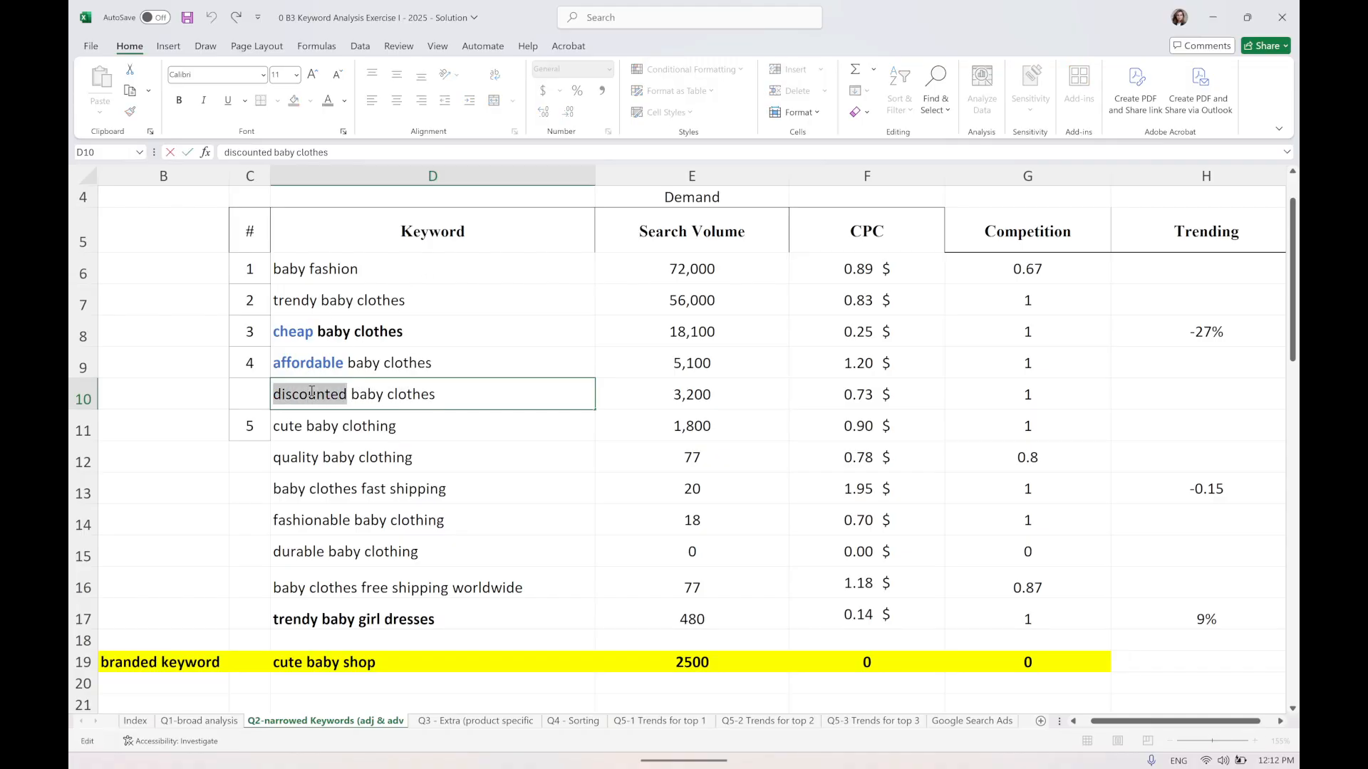
click(399, 332)
double_click(321, 394)
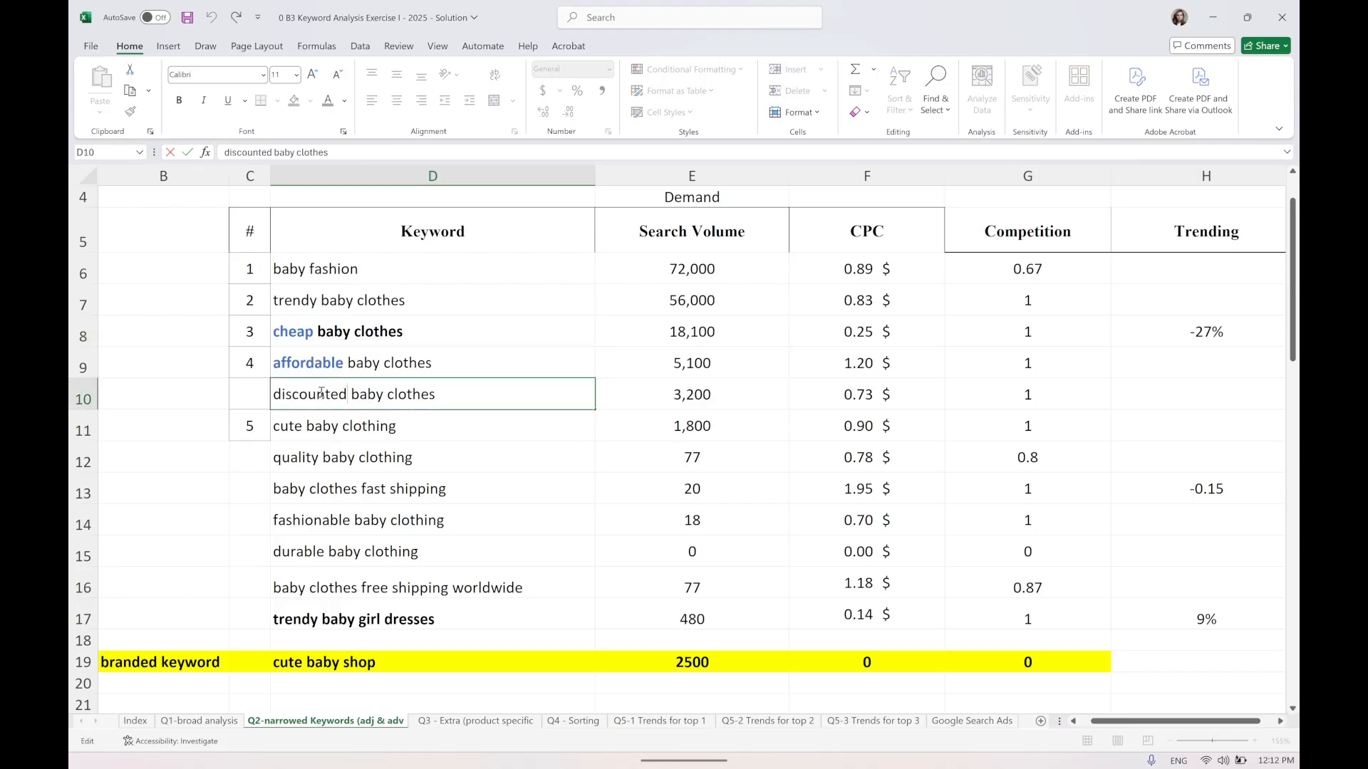
drag(457, 391, 274, 403)
key(shift+Return)
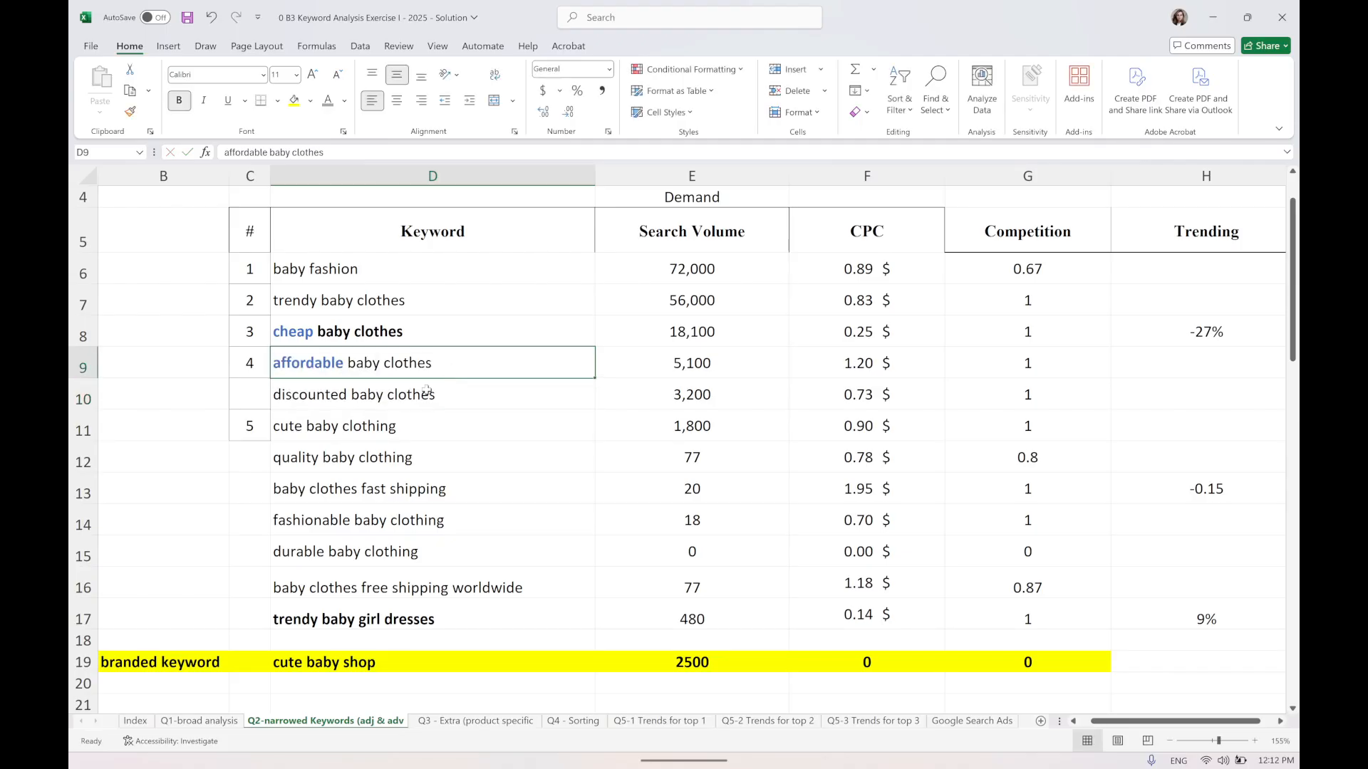
Examine the discounted baby clothes and cute baby clothing rows with their volume, CPC and competition.
drag(457, 399, 890, 403)
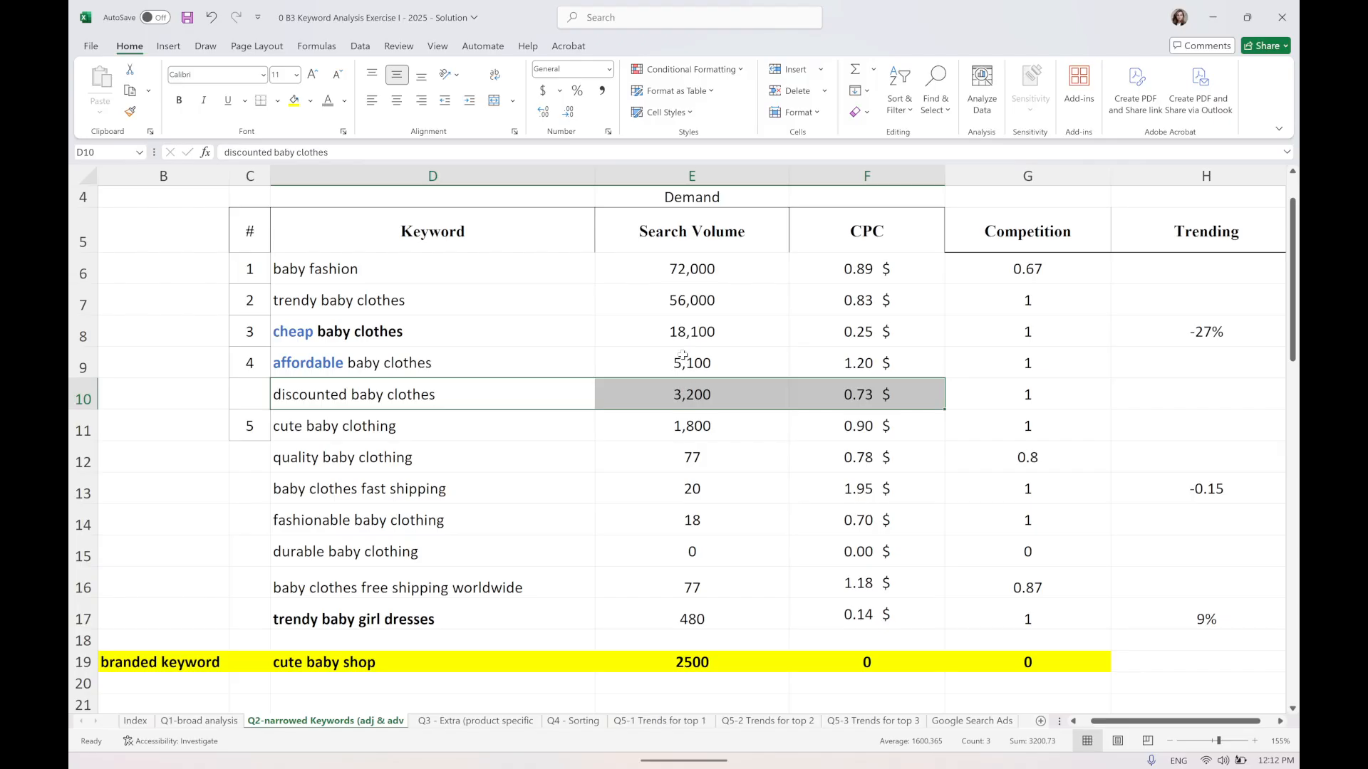
drag(311, 396, 1026, 396)
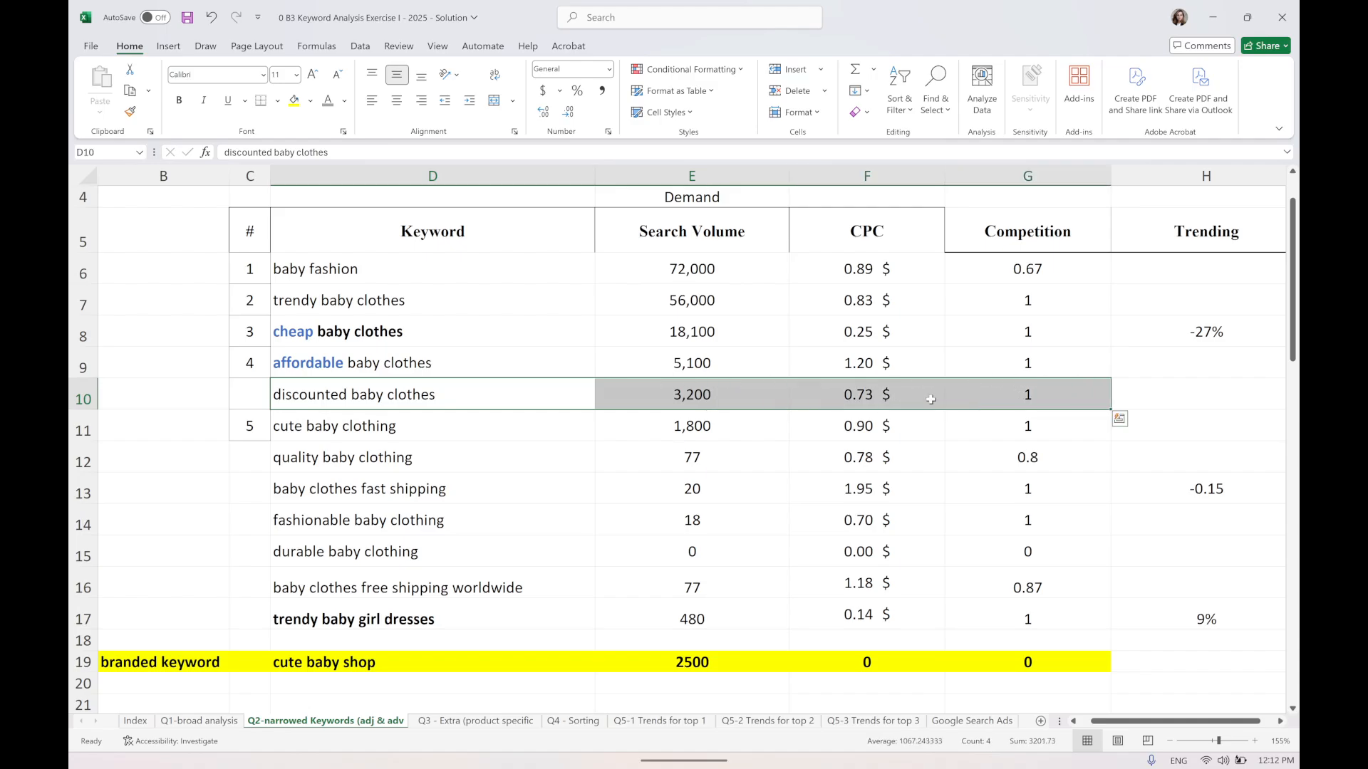
click(347, 438)
drag(860, 430, 437, 431)
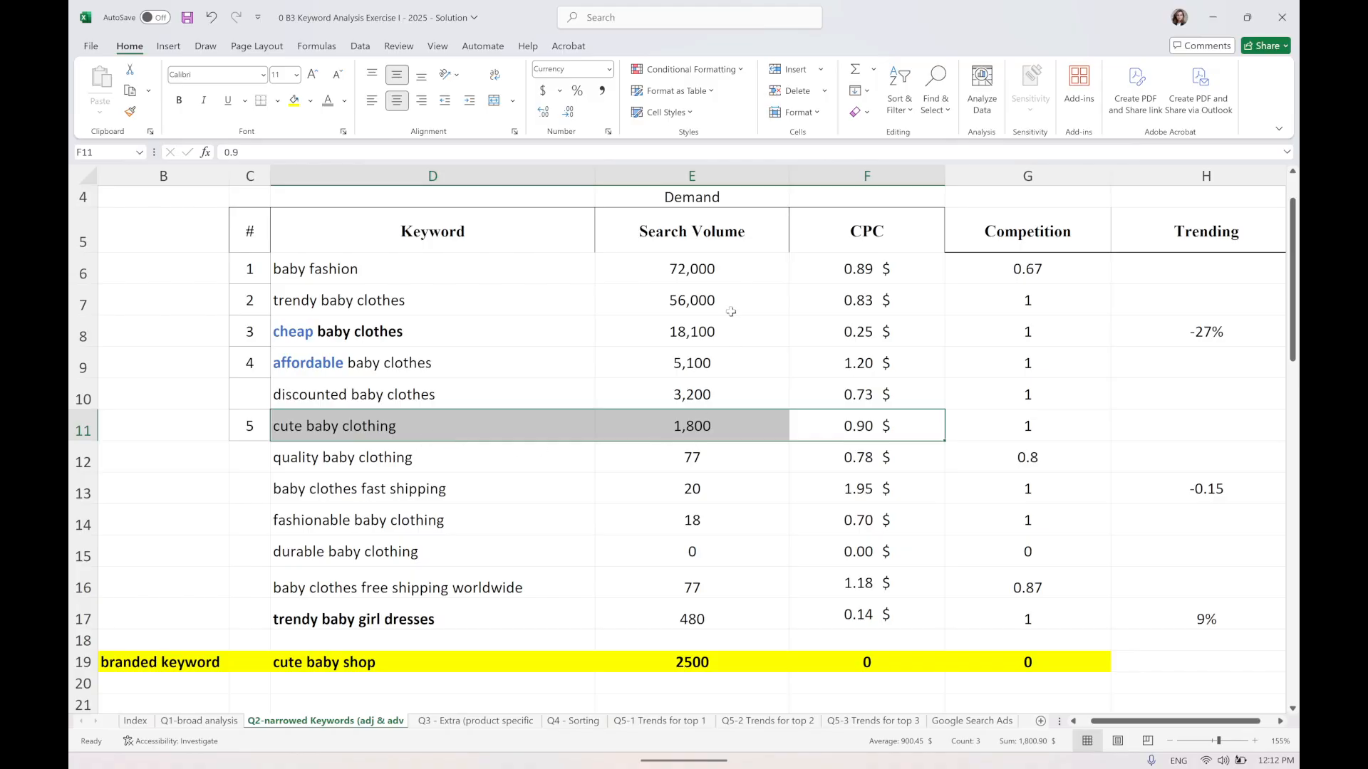
click(454, 271)
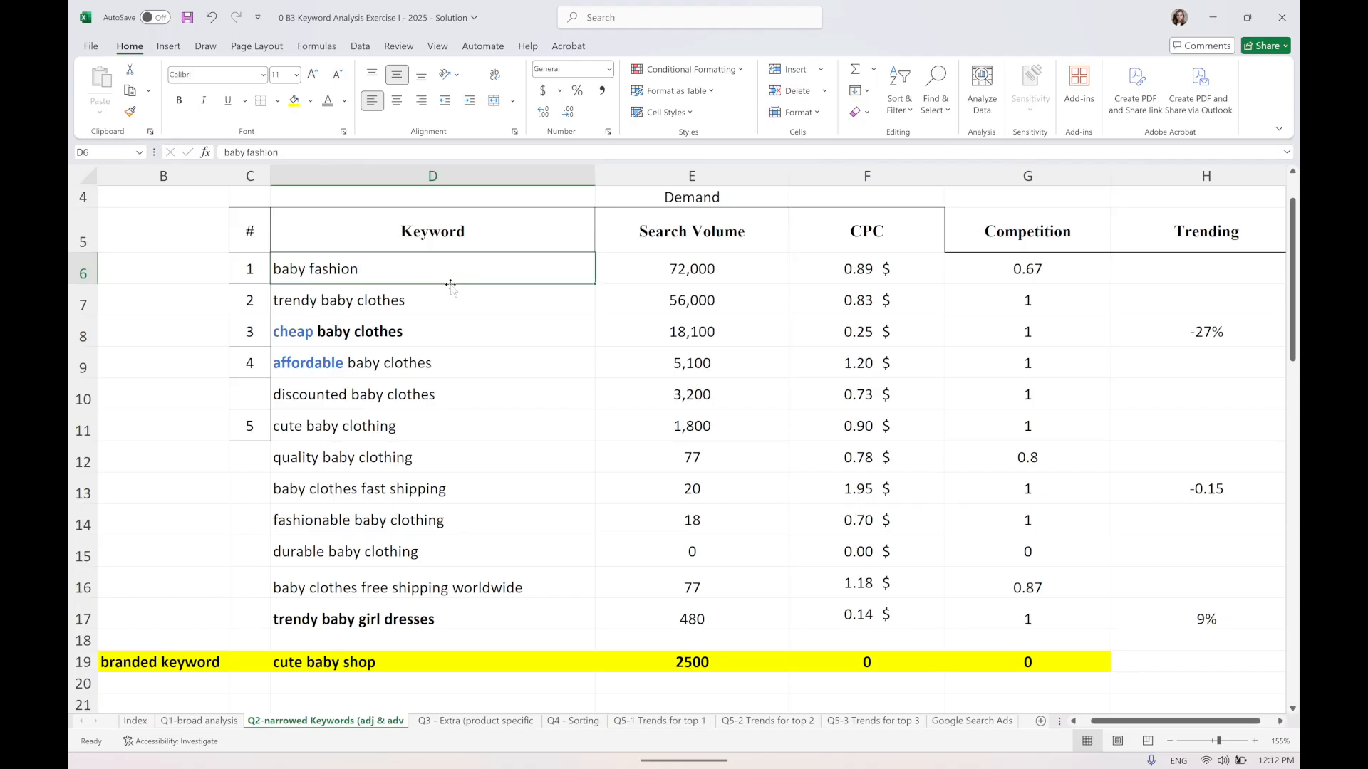
click(365, 493)
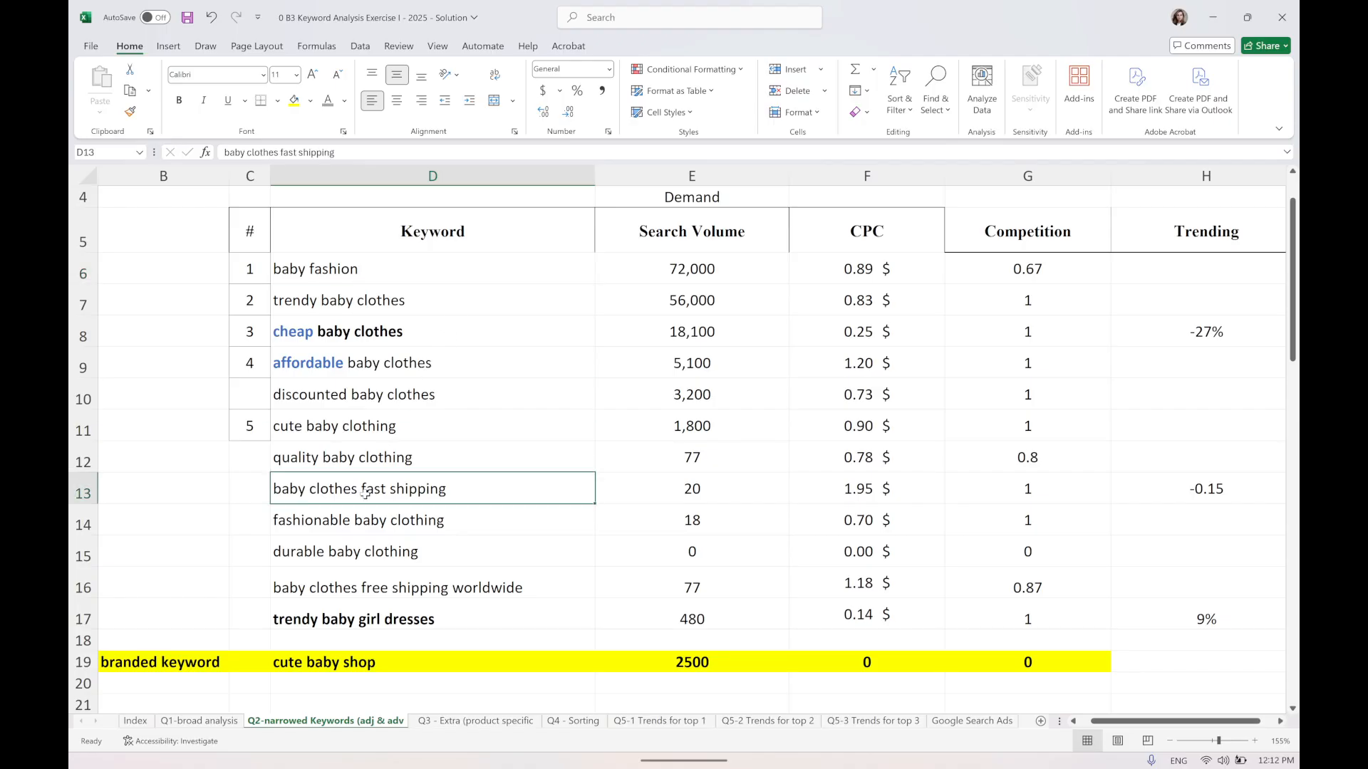
Examine the baby clothes fast shipping and fashionable baby clothing rows across volume, CPC and competition.
mouse_move(418, 491)
mouse_down()
mouse_move(1001, 490)
mouse_move(1013, 520)
mouse_up()
click(686, 489)
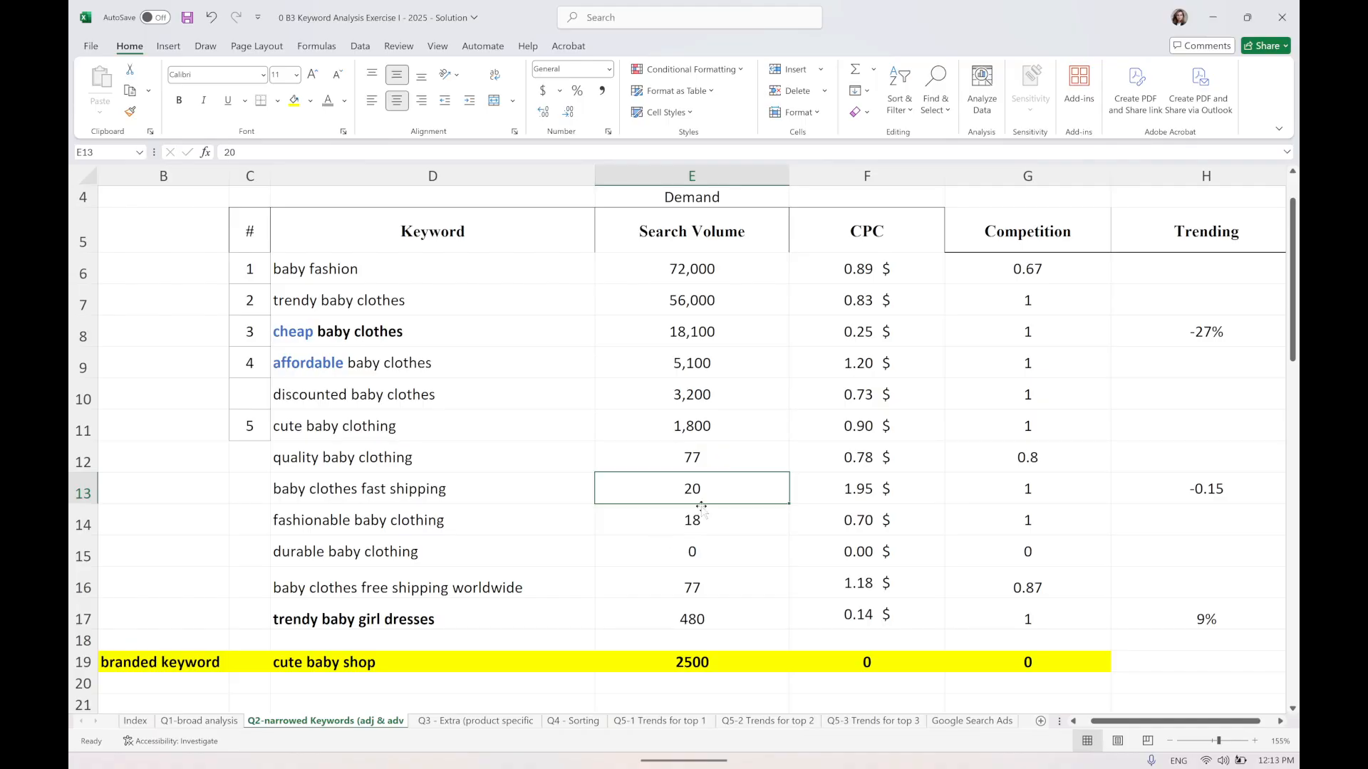
drag(410, 528, 1030, 511)
drag(420, 490, 1083, 482)
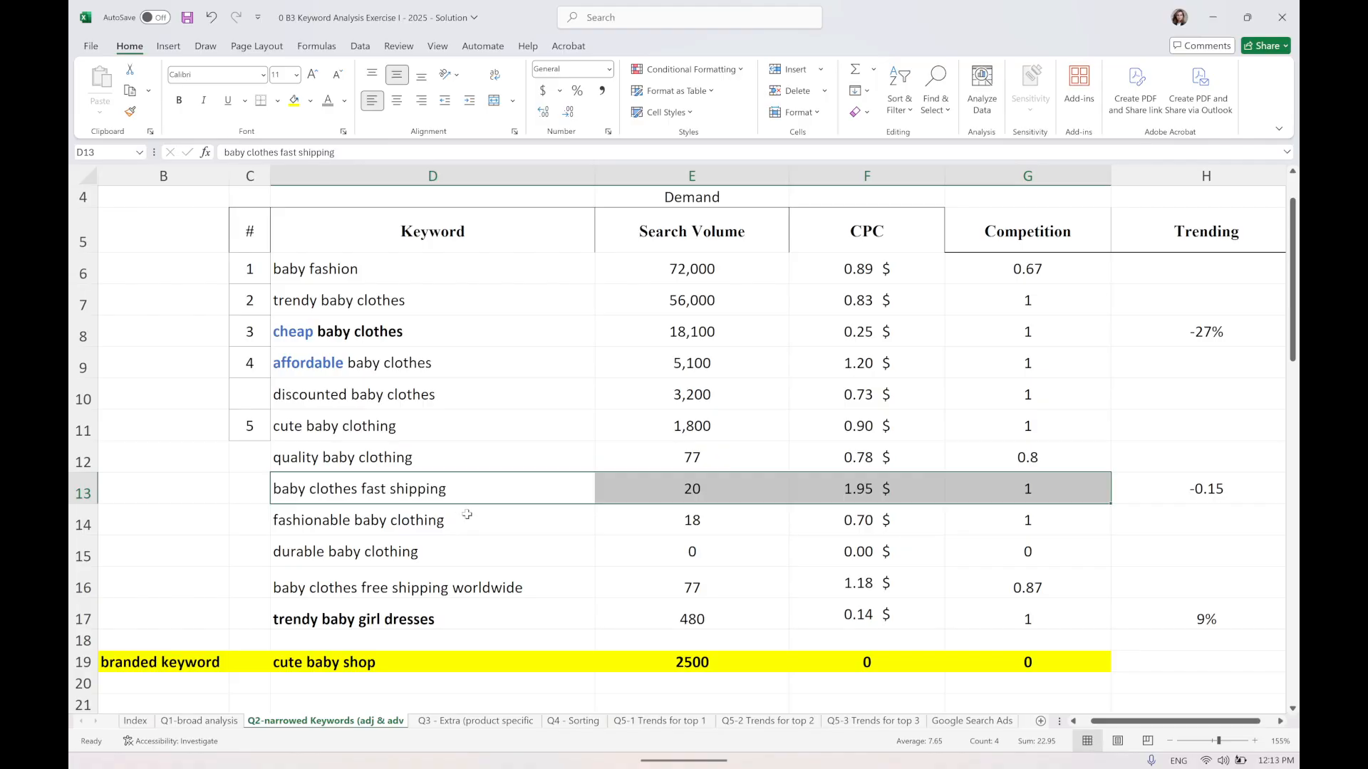
scroll(467, 514, down, 1)
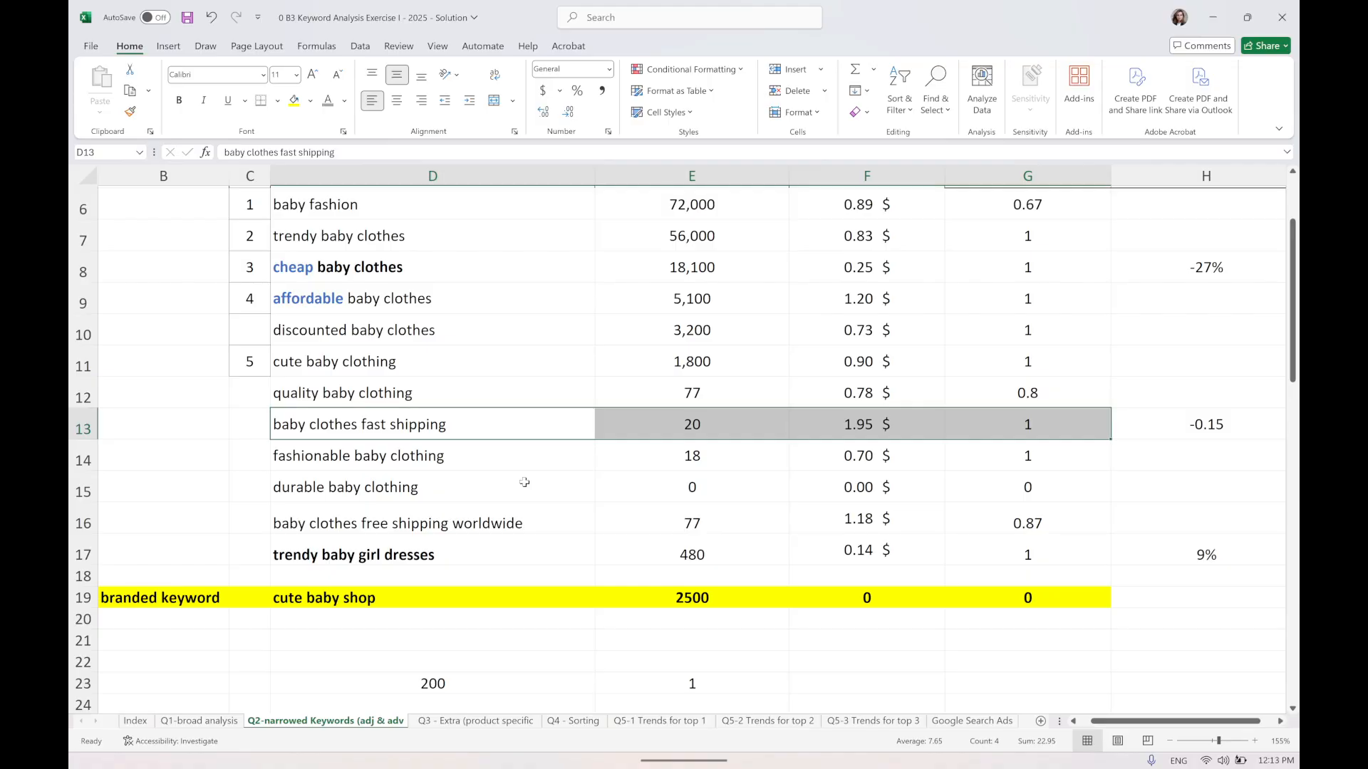
drag(507, 463, 999, 455)
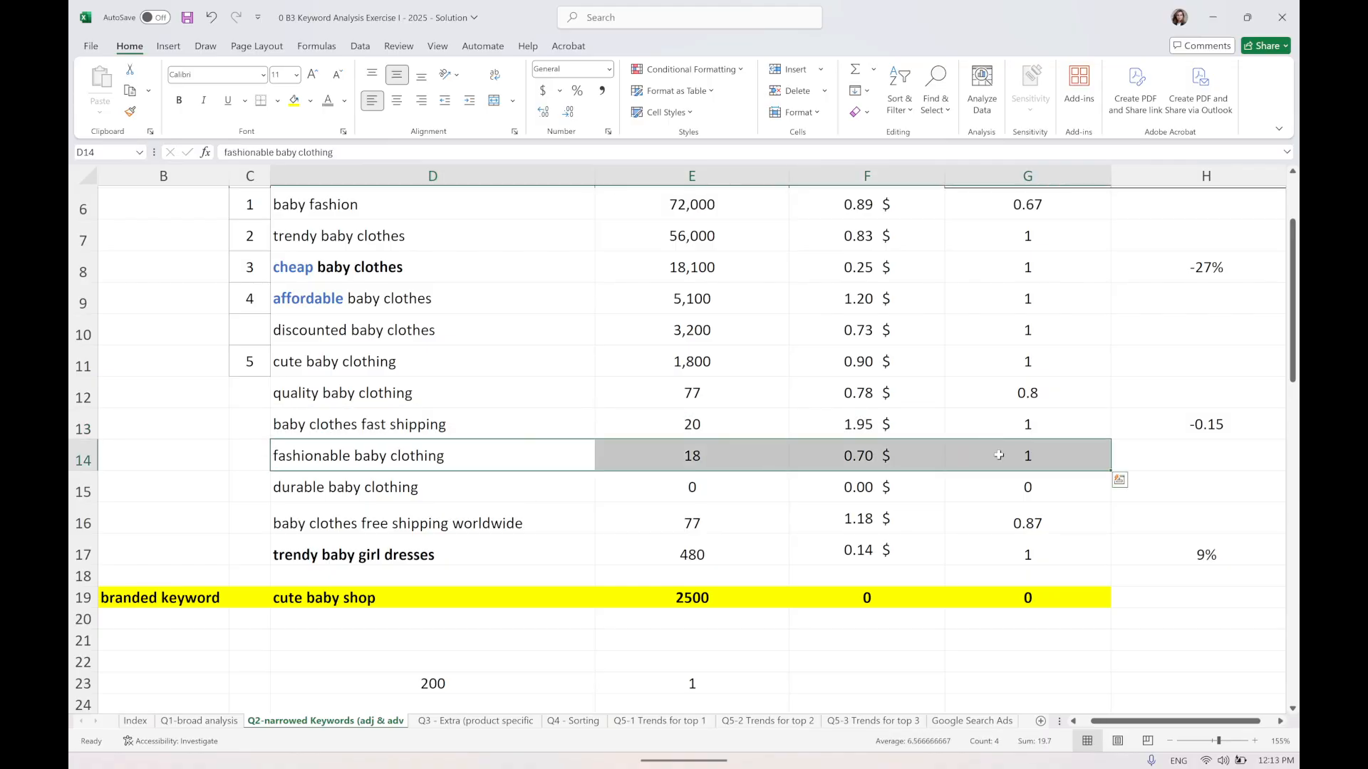
click(509, 412)
drag(520, 412, 1003, 413)
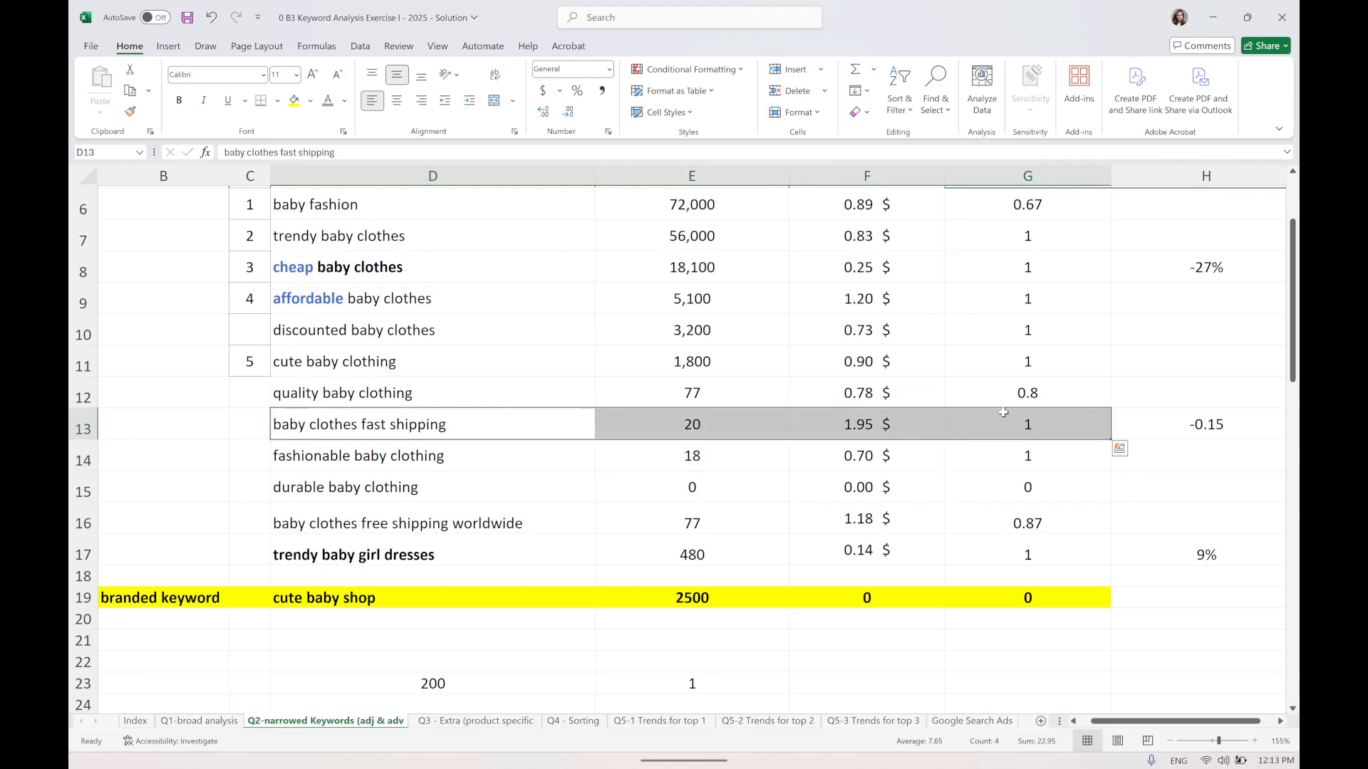
drag(384, 455, 1030, 456)
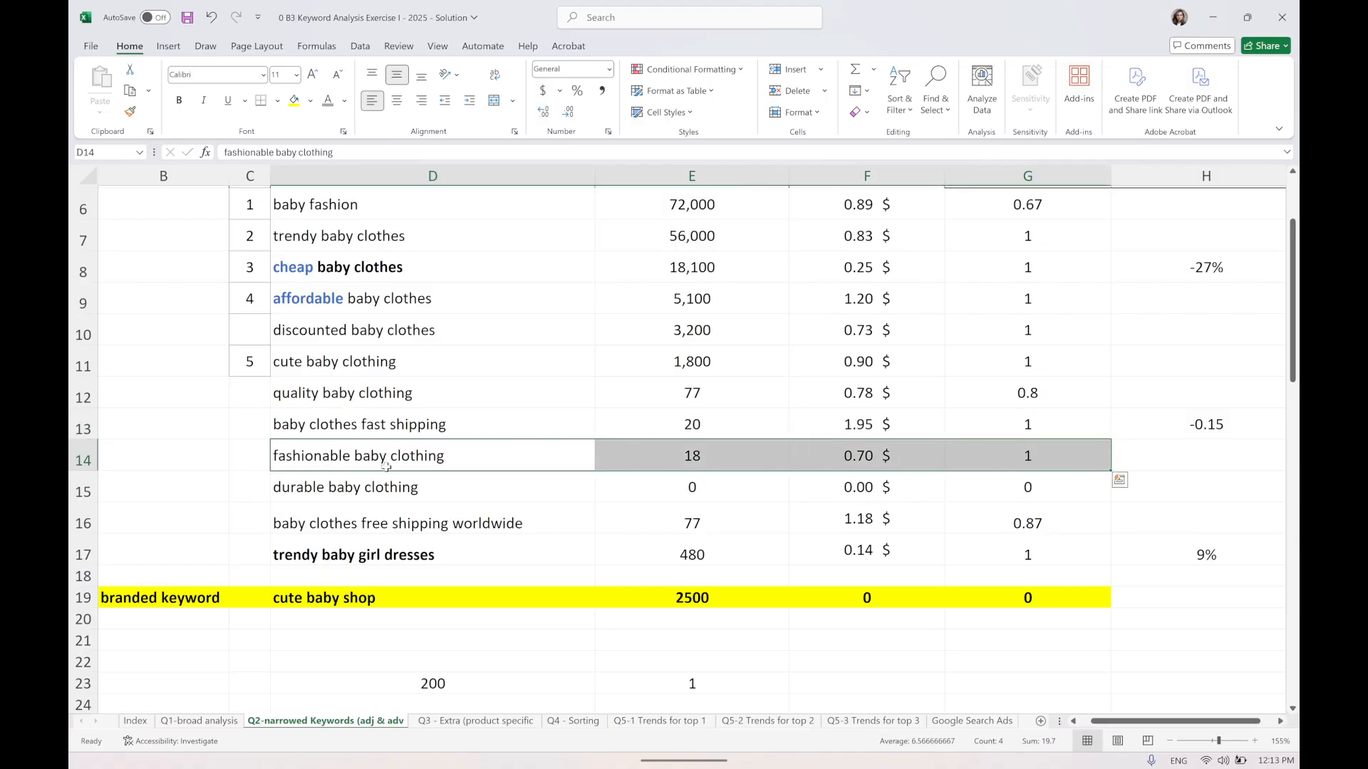
Examine the search volume and CPC of fashionable baby clothing and trendy baby girl dresses.
scroll(749, 275, up, 2)
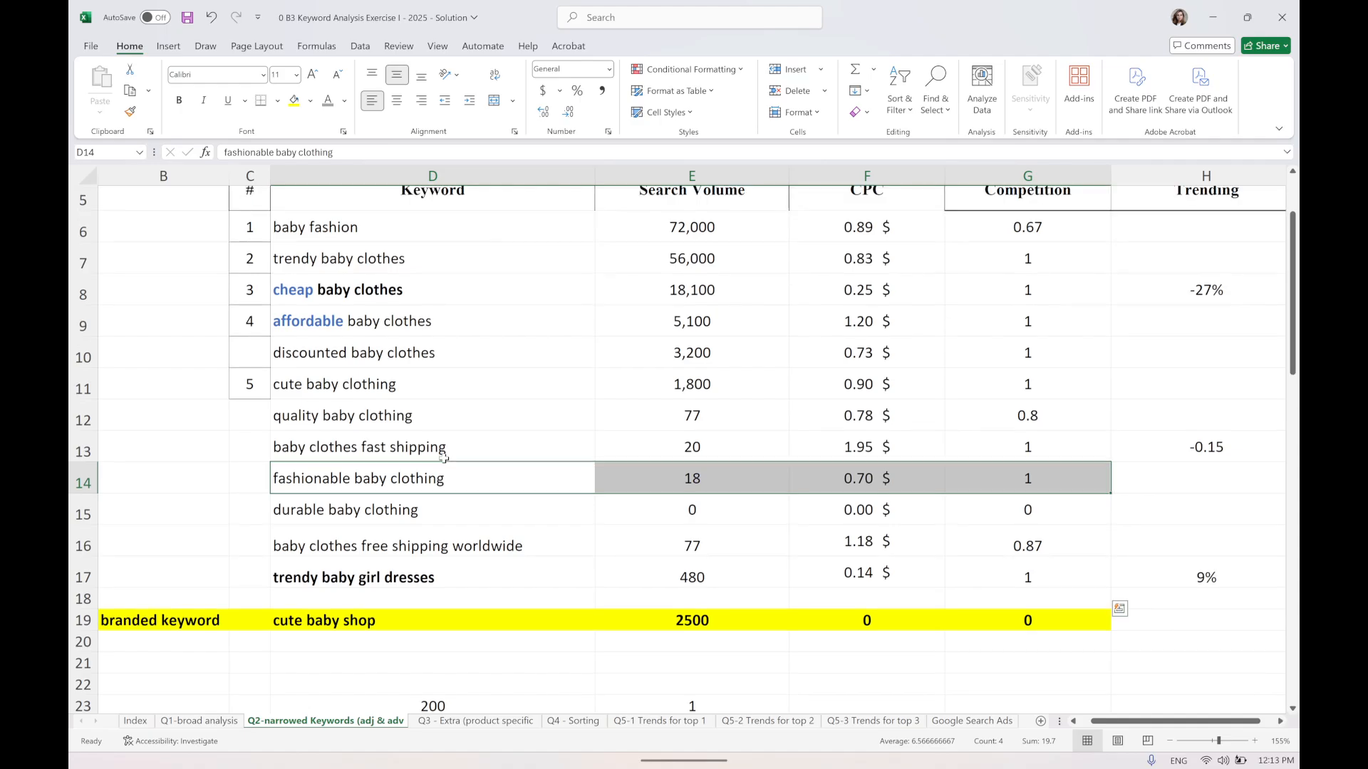
scroll(699, 332, down, 2)
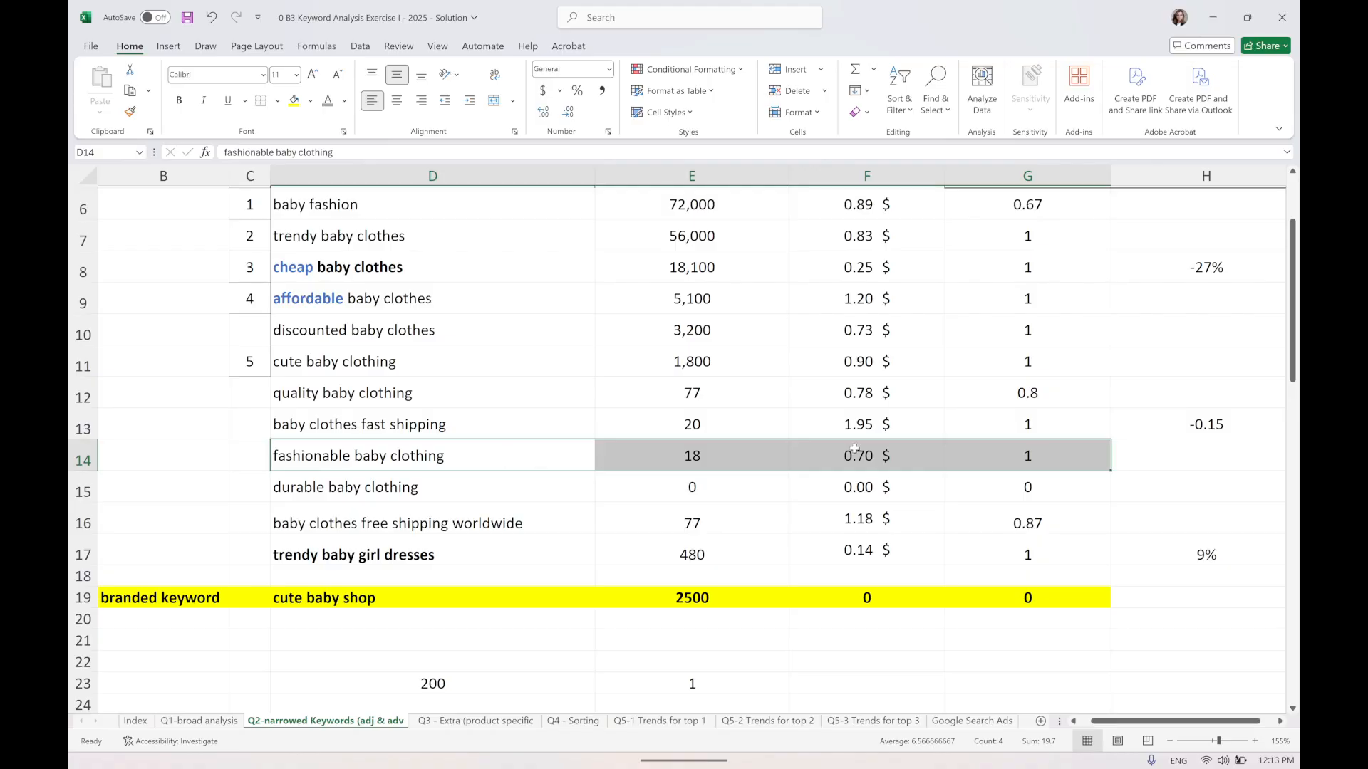
click(733, 449)
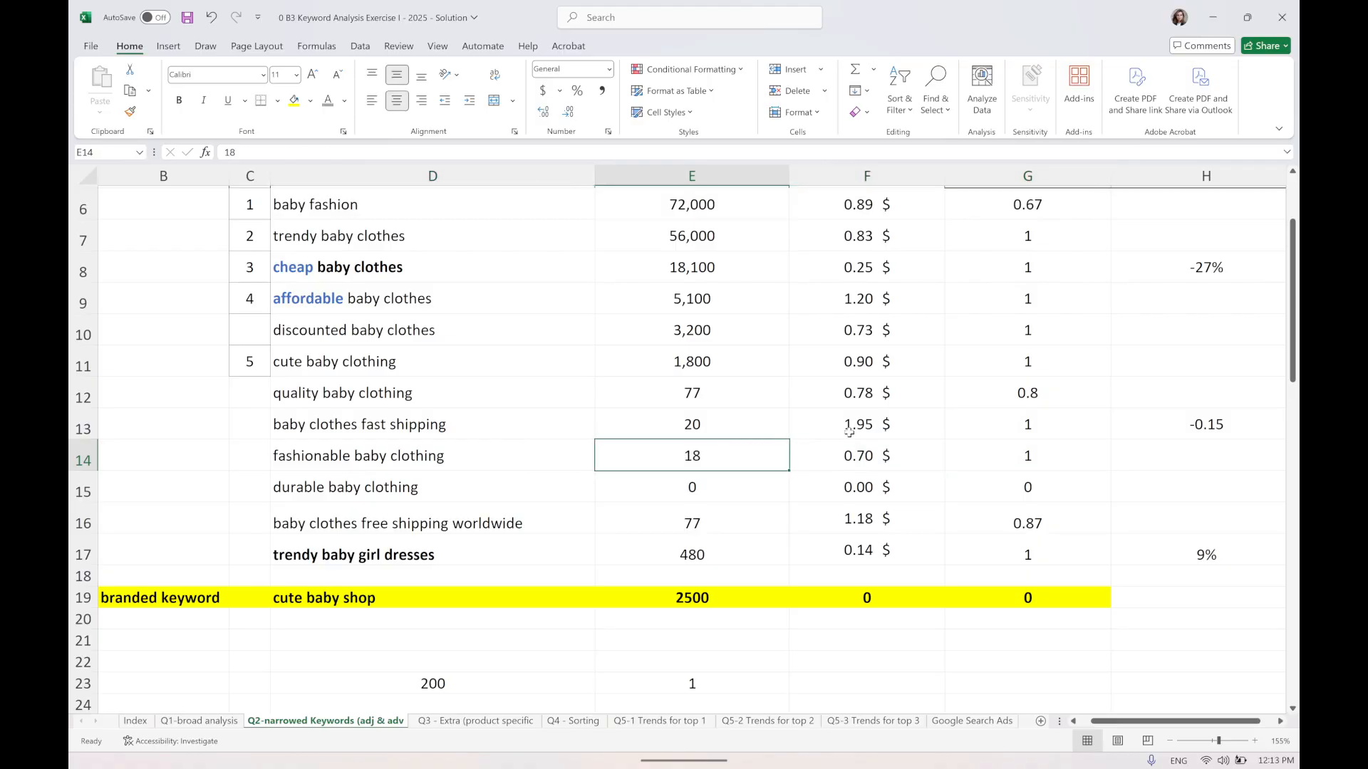
click(848, 453)
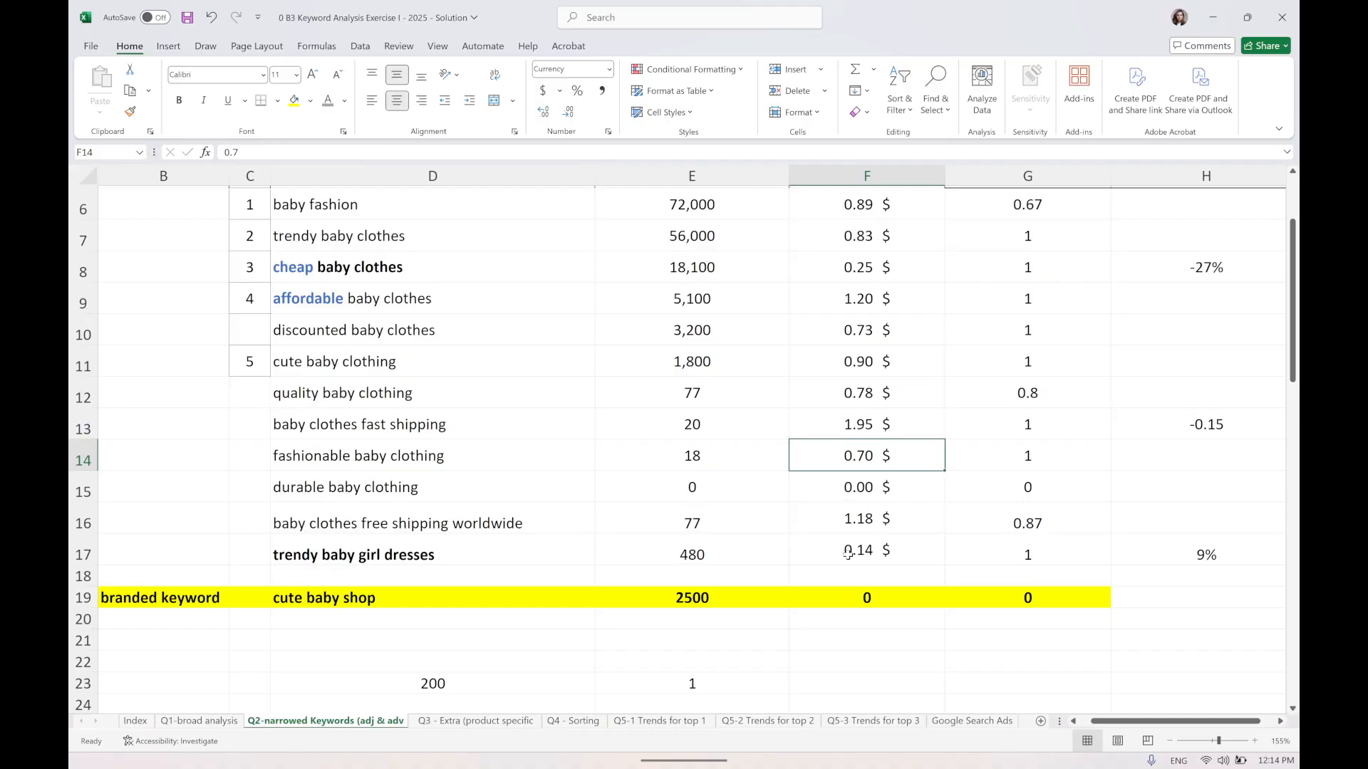
click(721, 552)
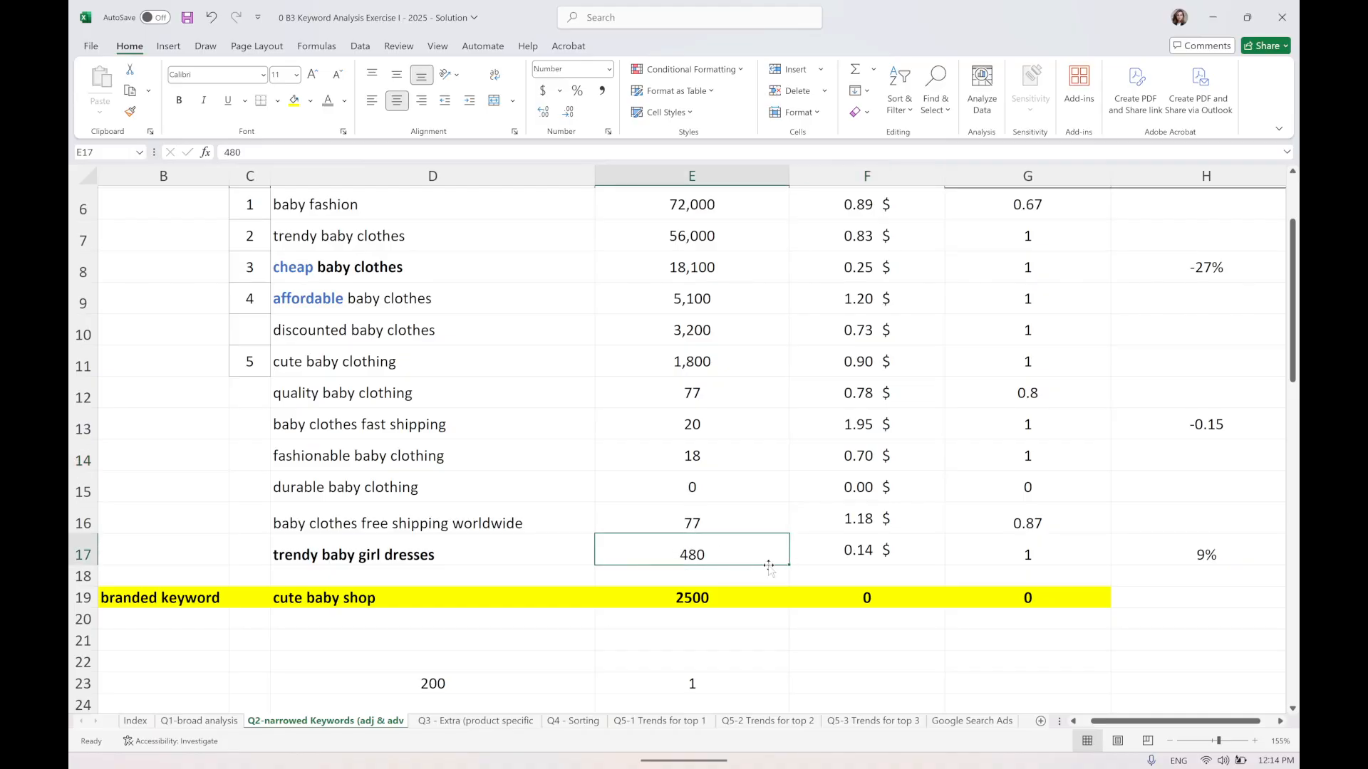
click(852, 556)
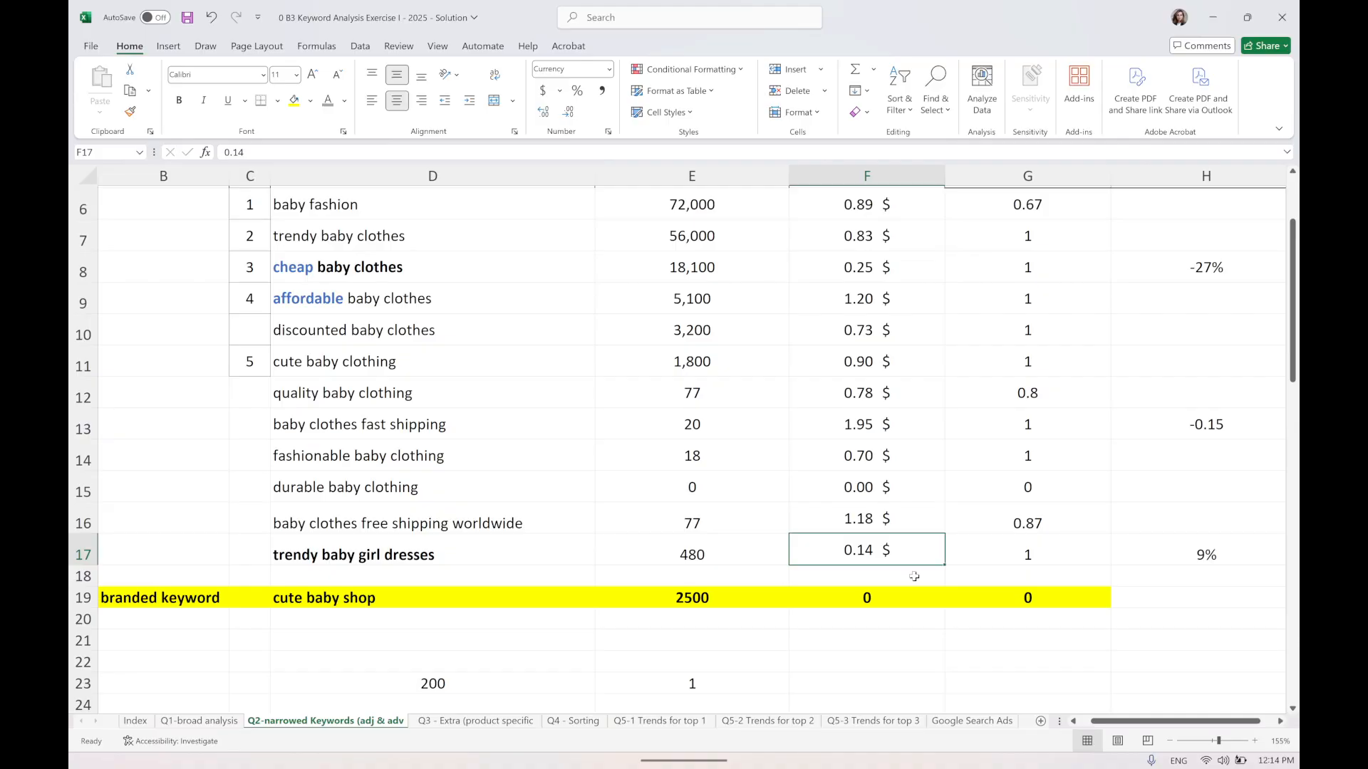
scroll(805, 630, down, 1)
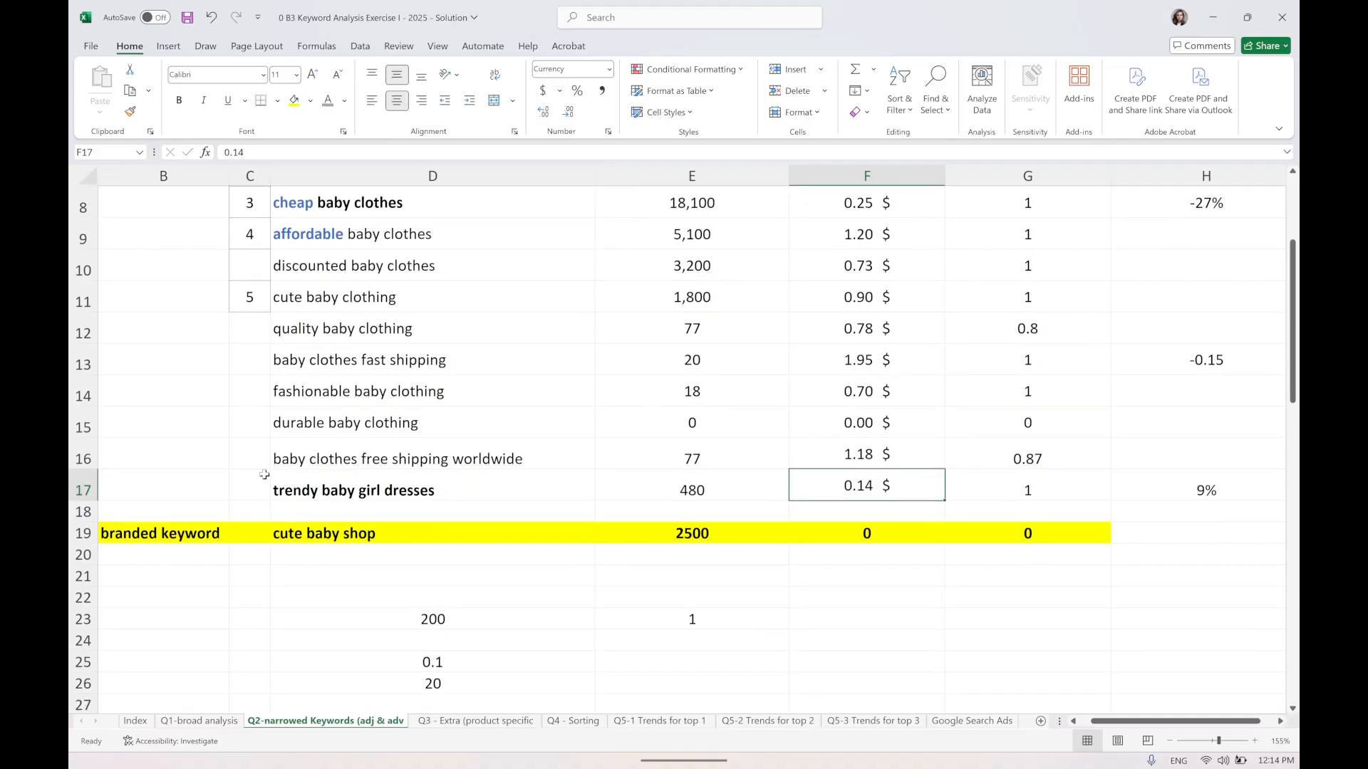
Review the branded keyword cute baby shop row and save the workbook.
drag(337, 533, 1070, 526)
click(743, 530)
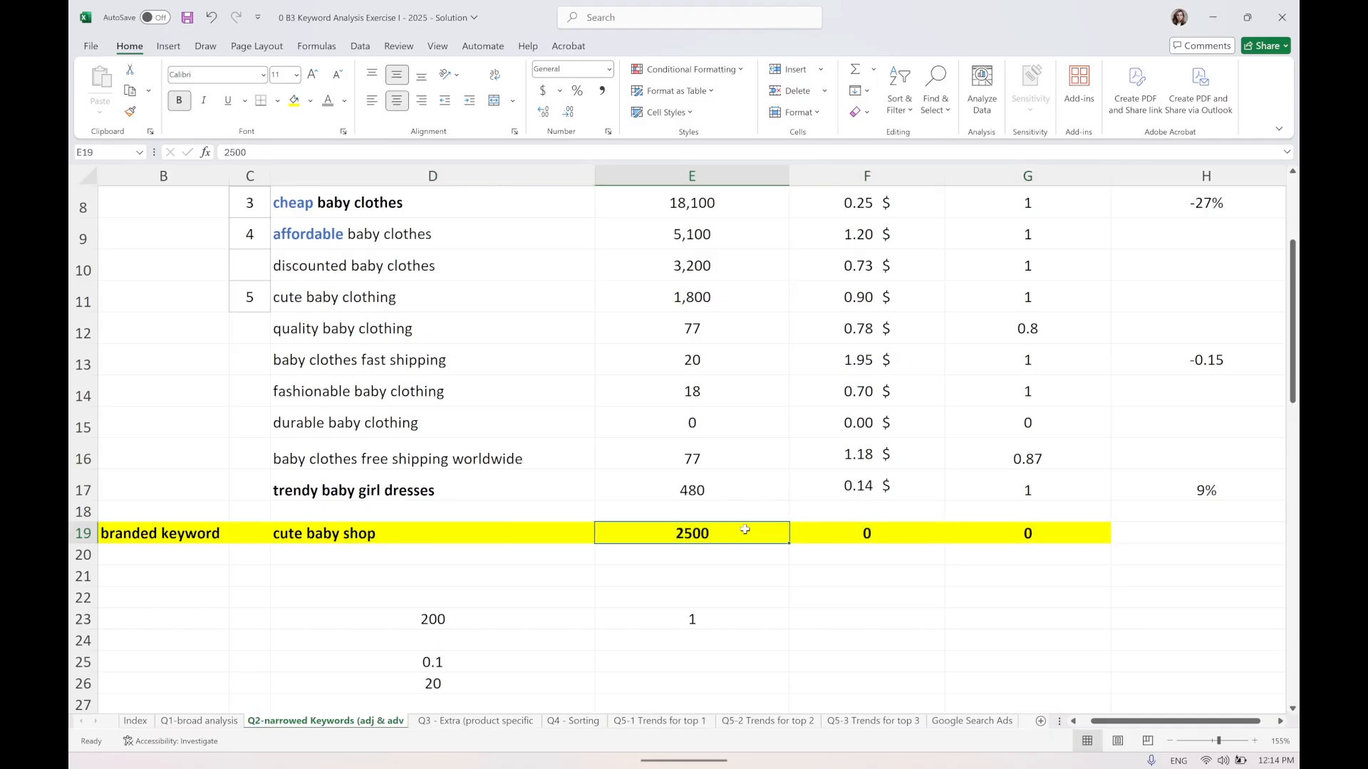
scroll(745, 529, up, 4)
key(ctrl+s)
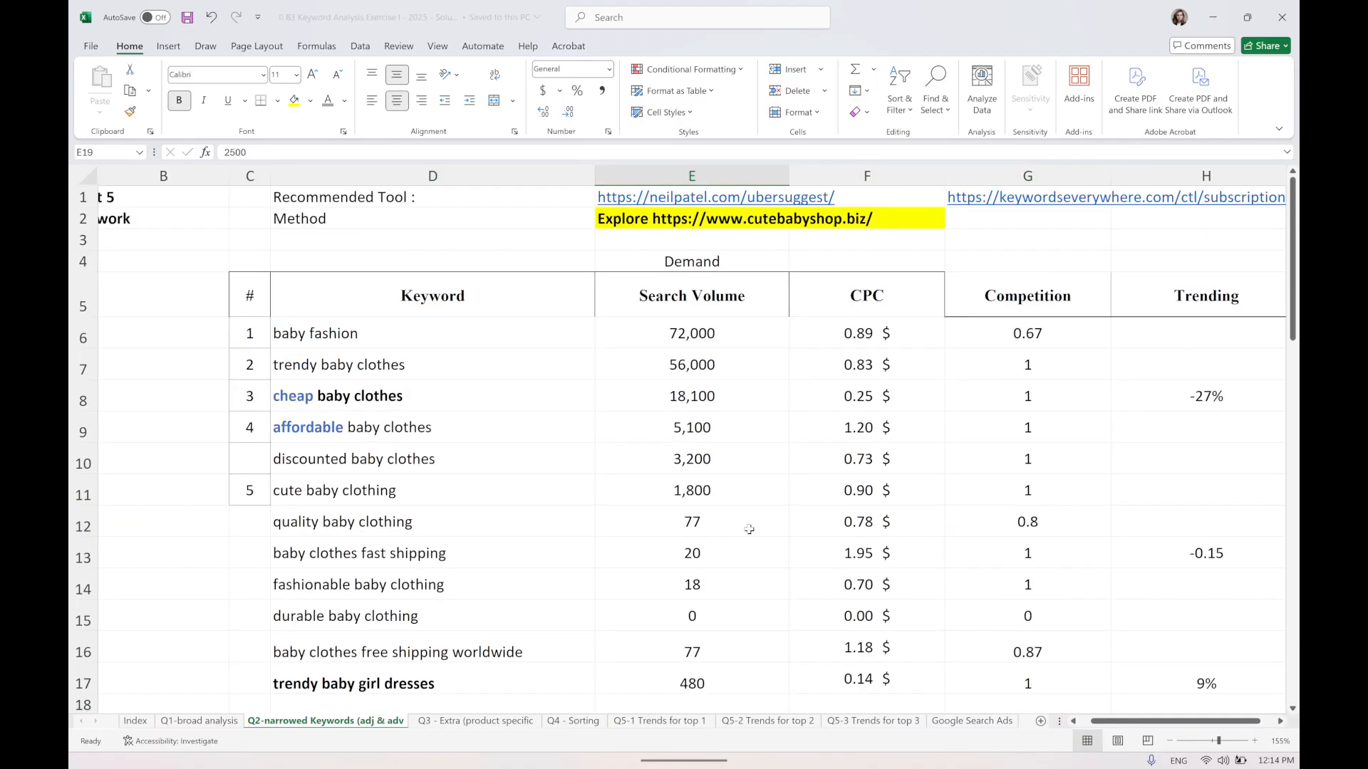
Switch to the Q3 - Extra (product specific) sheet.
scroll(505, 695, down, 4)
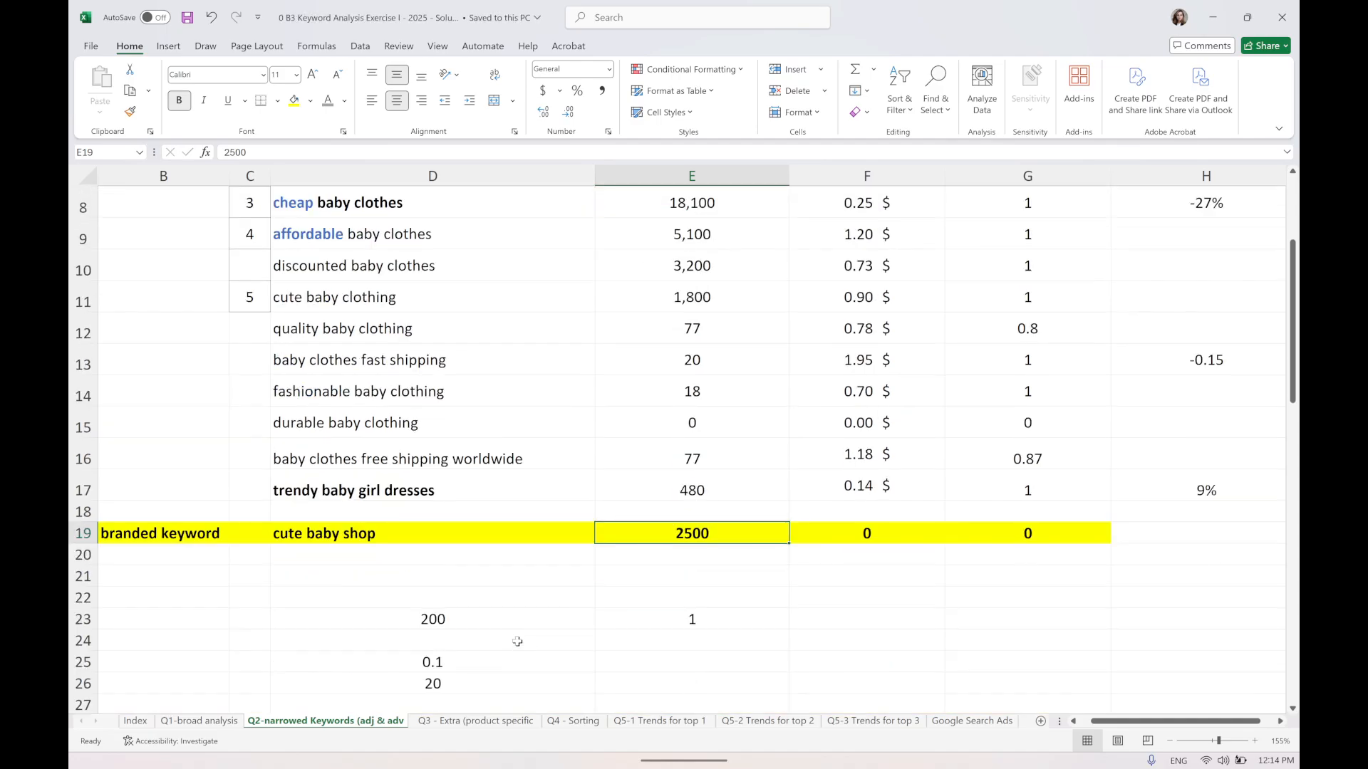
scroll(518, 644, up, 4)
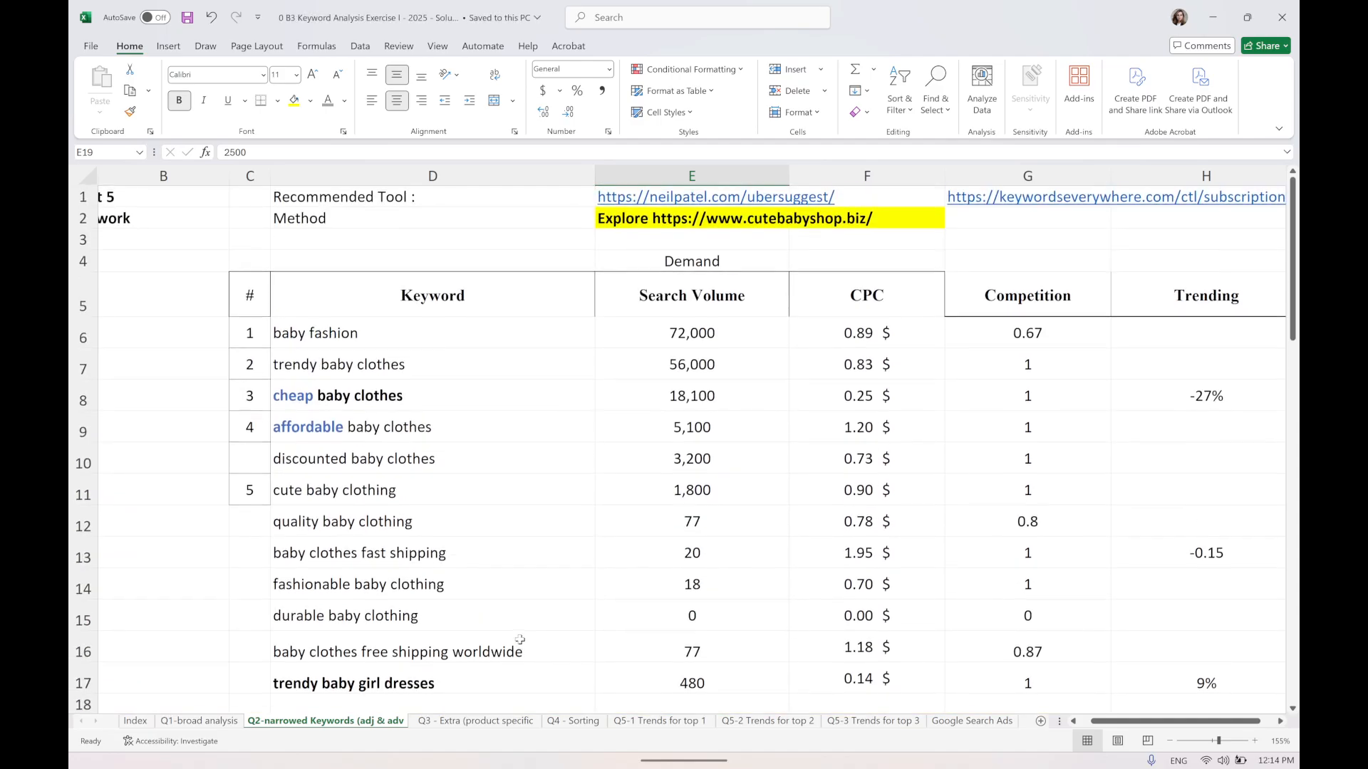
click(476, 722)
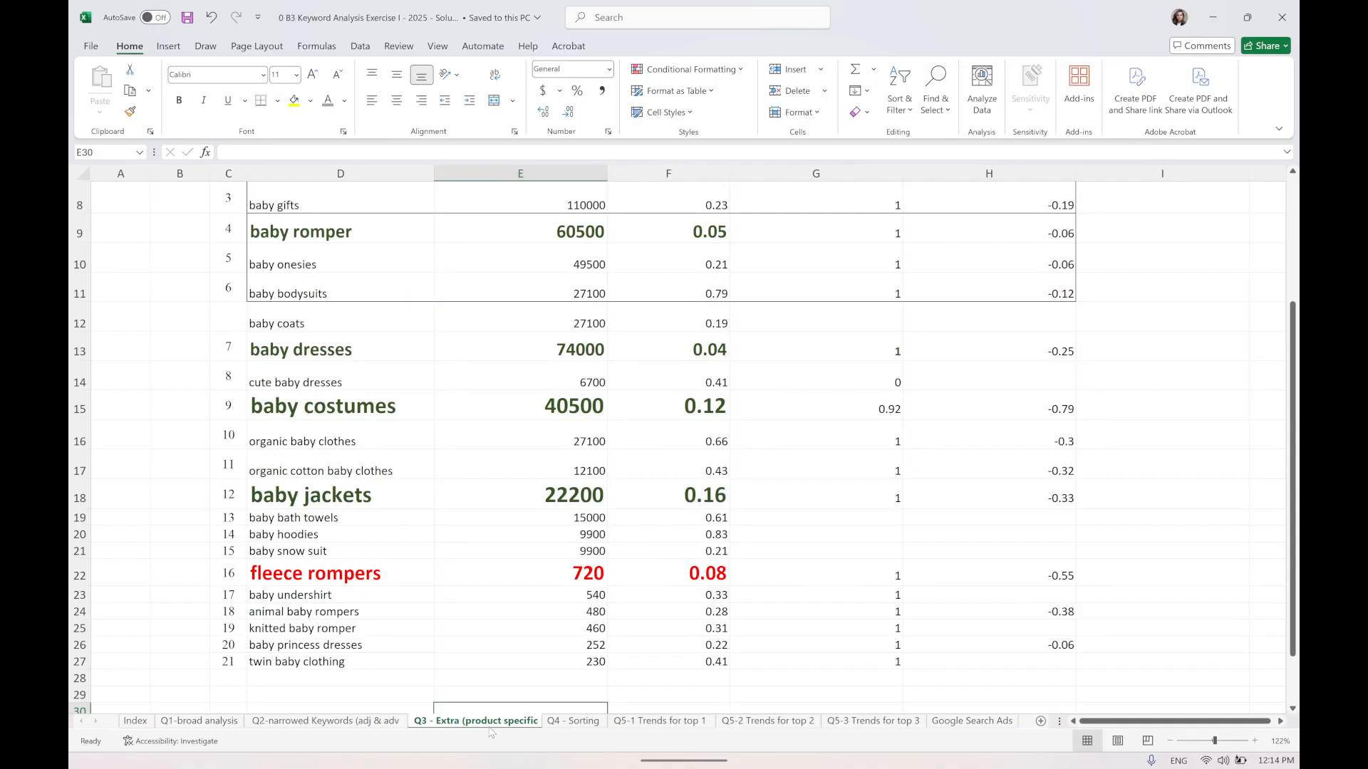
Review the full list of product-specific keywords in the Keyword column.
scroll(454, 343, up, 3)
scroll(428, 349, down, 1)
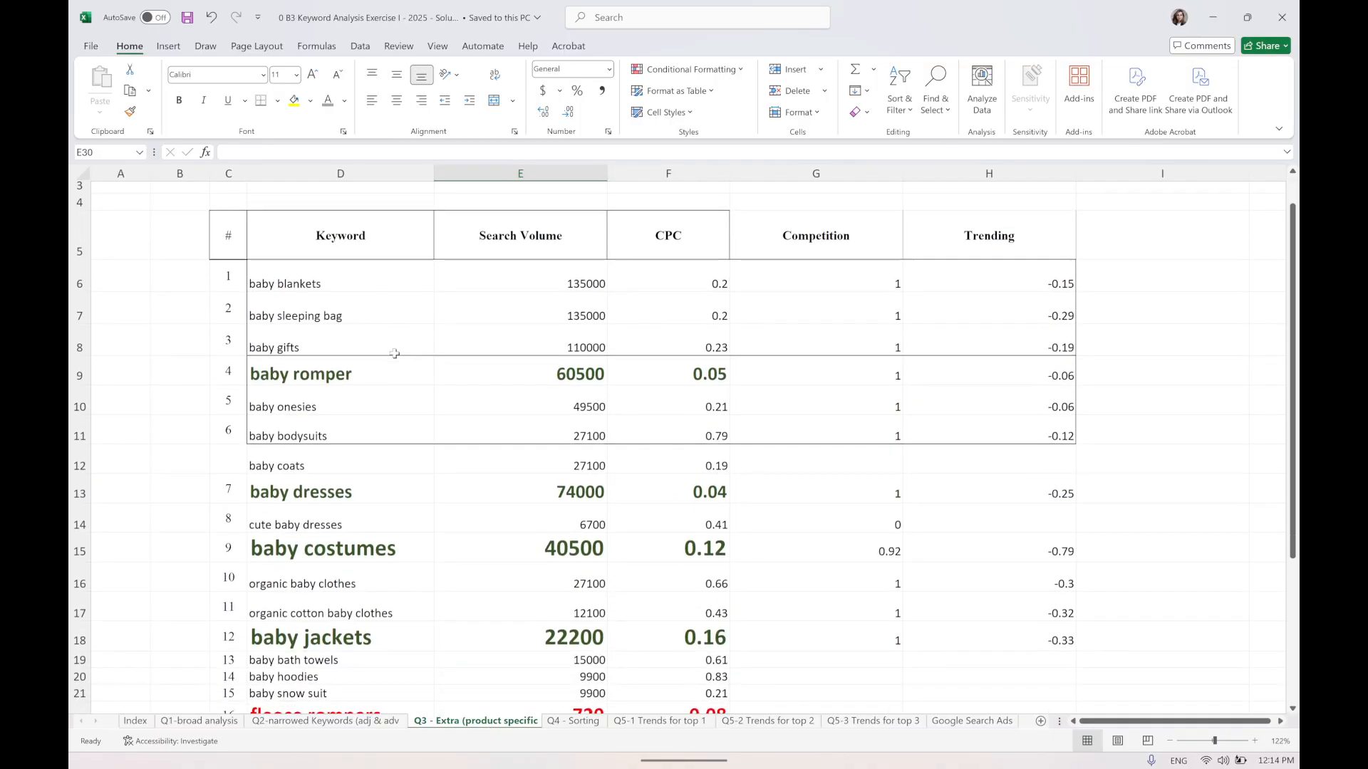
scroll(344, 242, down, 1)
drag(290, 223, 361, 723)
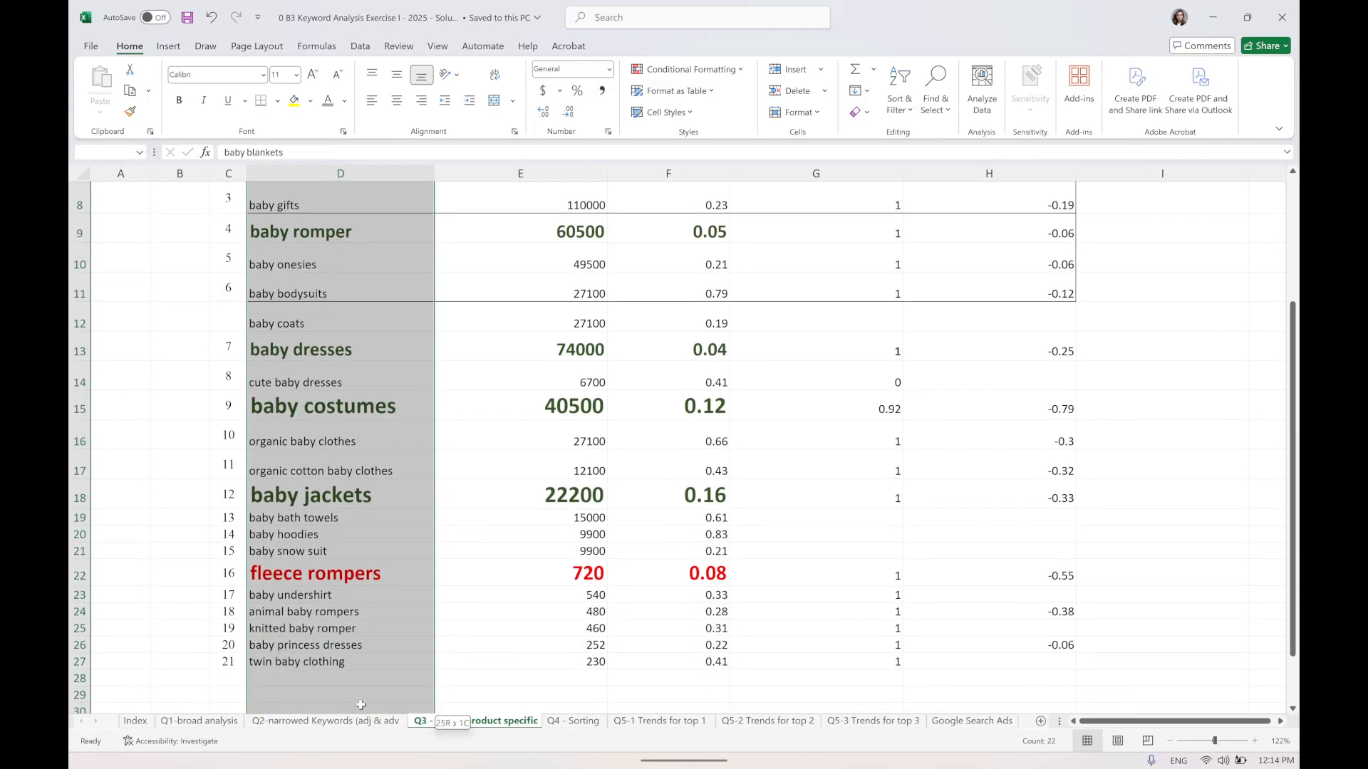
Set the CPC of the baby romper keyword to 0.4.
scroll(370, 508, up, 2)
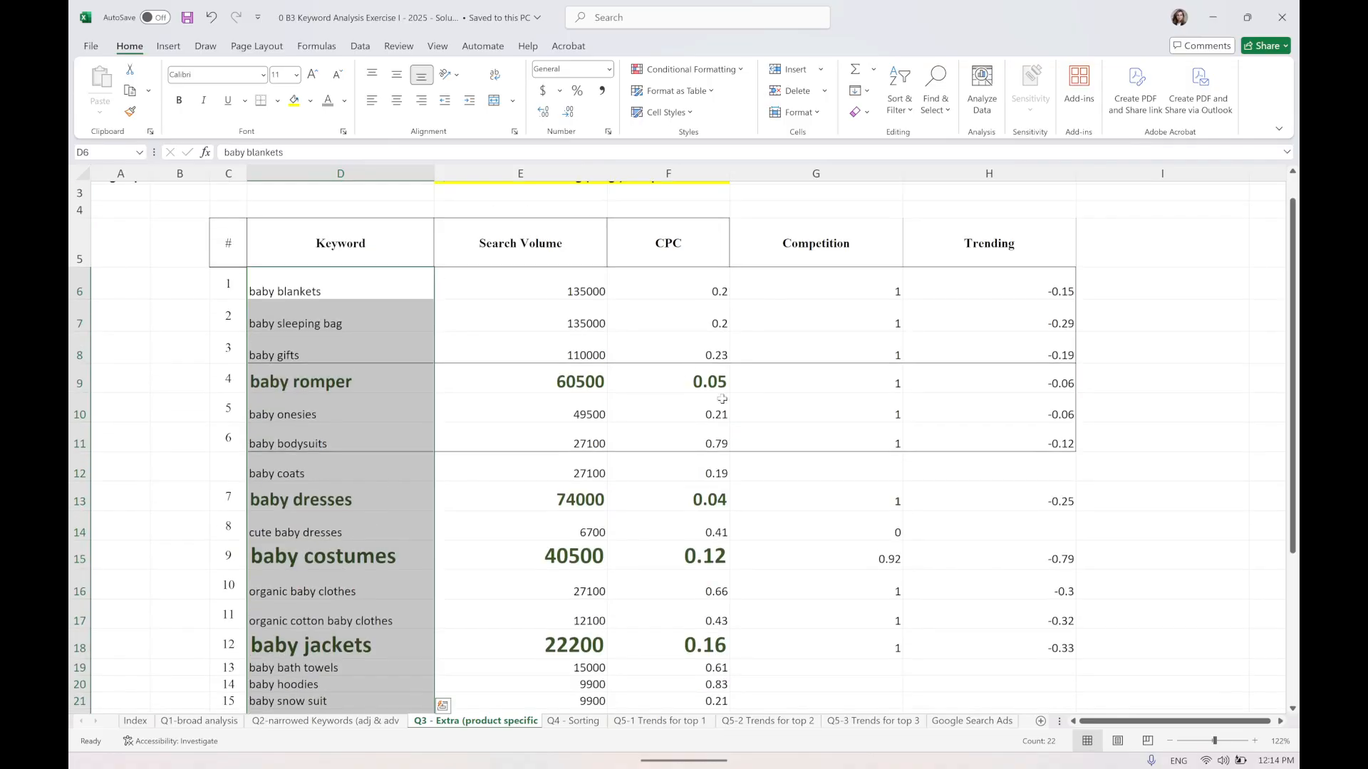
click(724, 384)
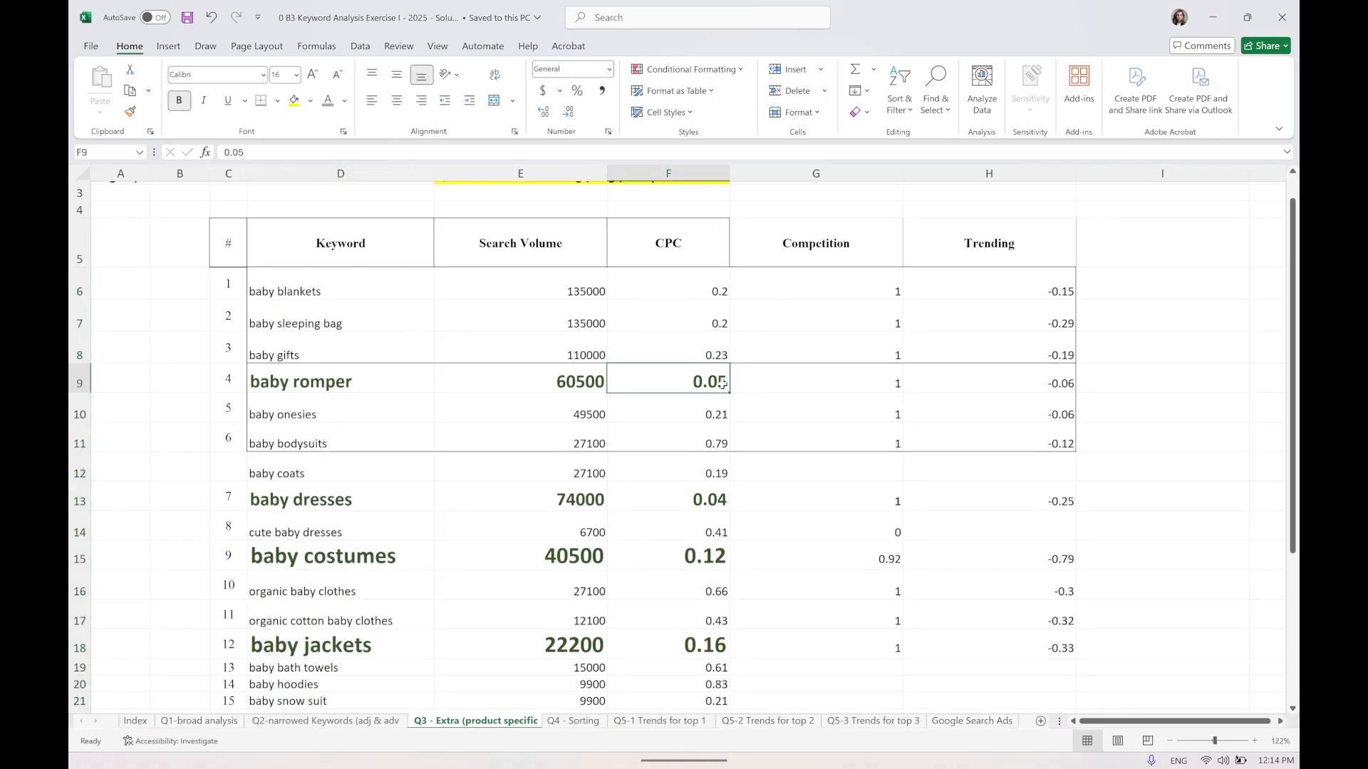
text(0.4)
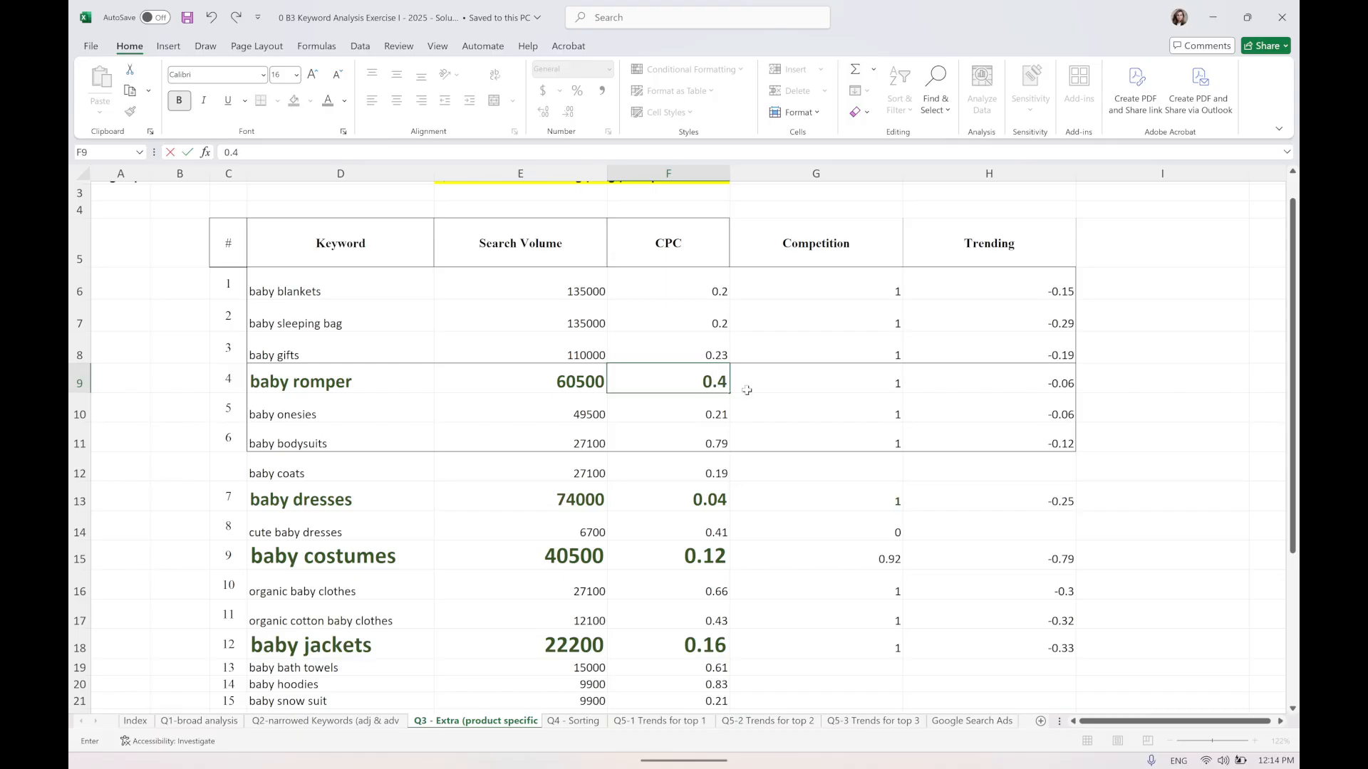
click(745, 389)
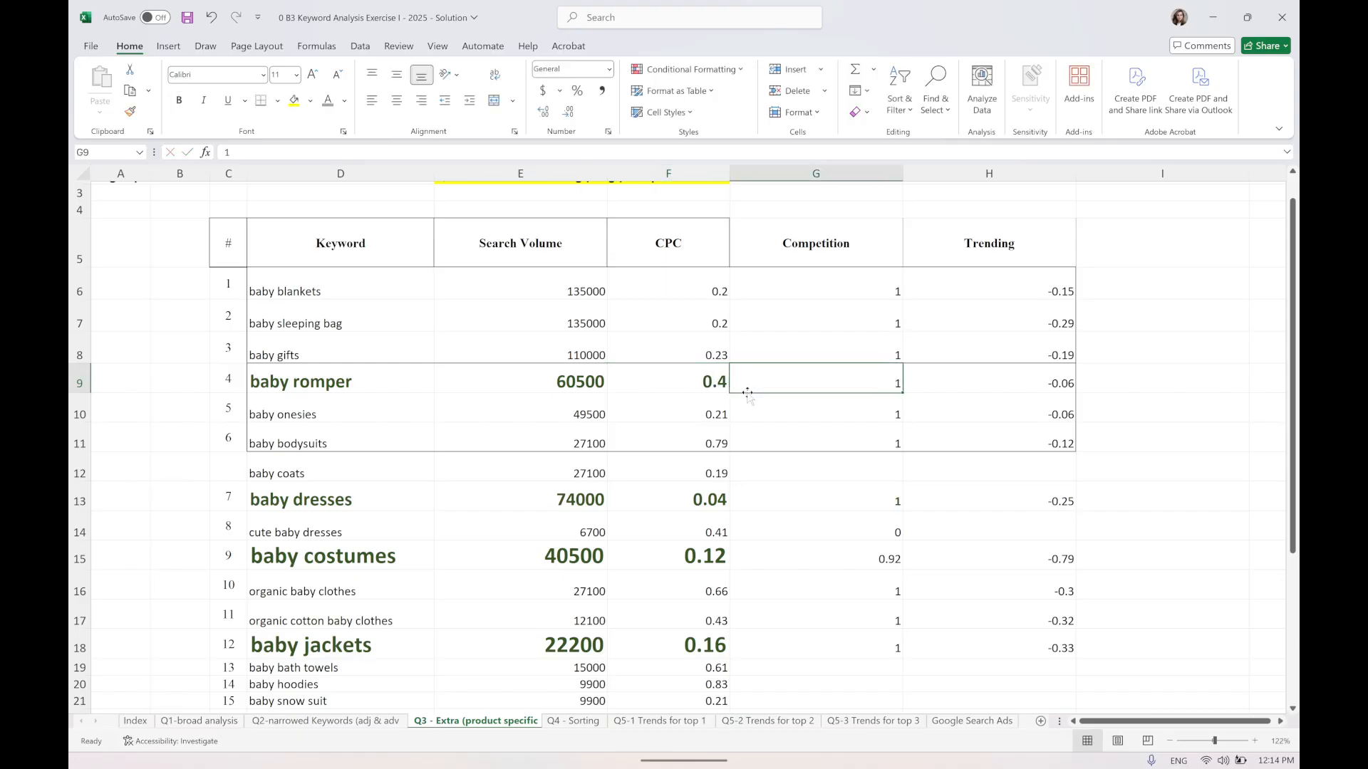
Copy the plain formatting of the baby onesies row onto the baby romper row with Format Painter.
click(711, 416)
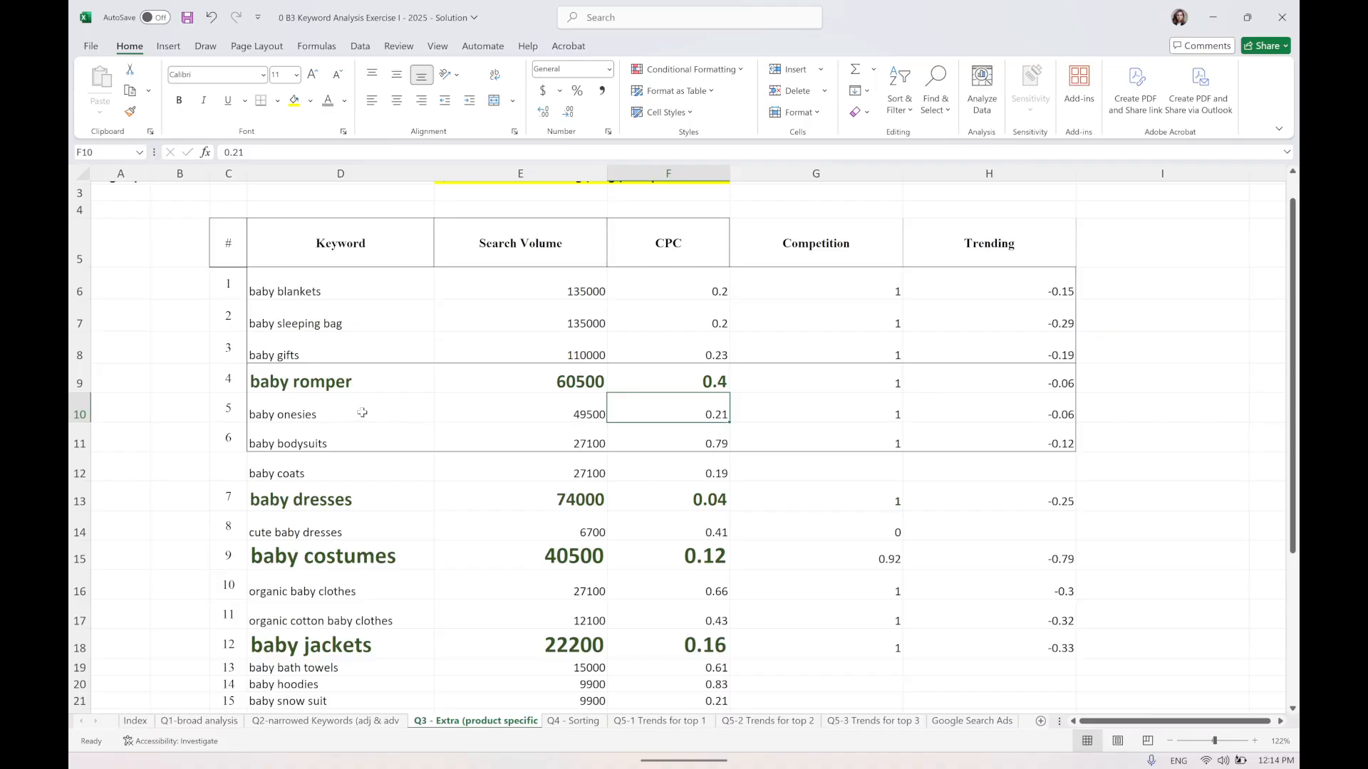
drag(318, 385, 659, 378)
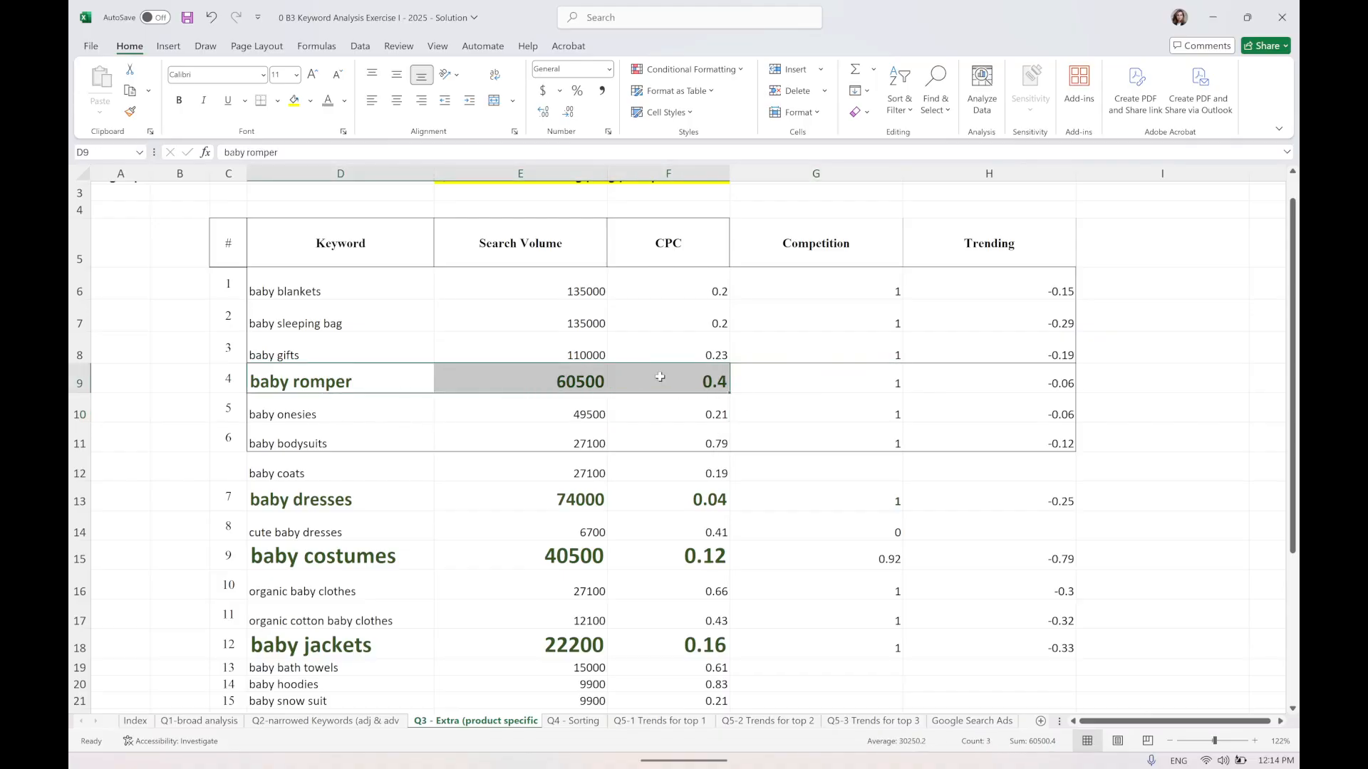
click(285, 410)
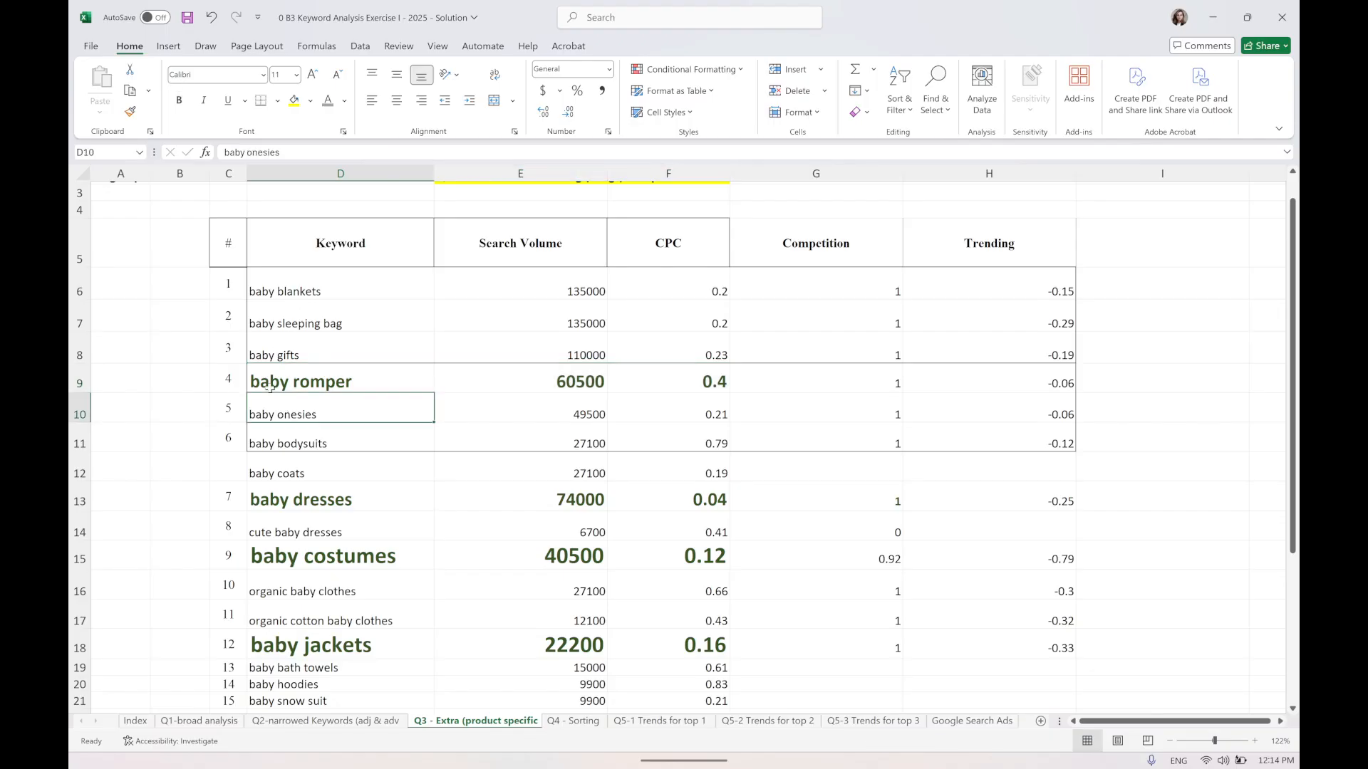
drag(688, 412, 399, 419)
click(130, 111)
drag(299, 385, 686, 375)
Format the baby onesies row bold, blue and 20 pt, and save the workbook.
mouse_move(397, 419)
mouse_down()
mouse_move(716, 438)
mouse_move(718, 420)
mouse_up()
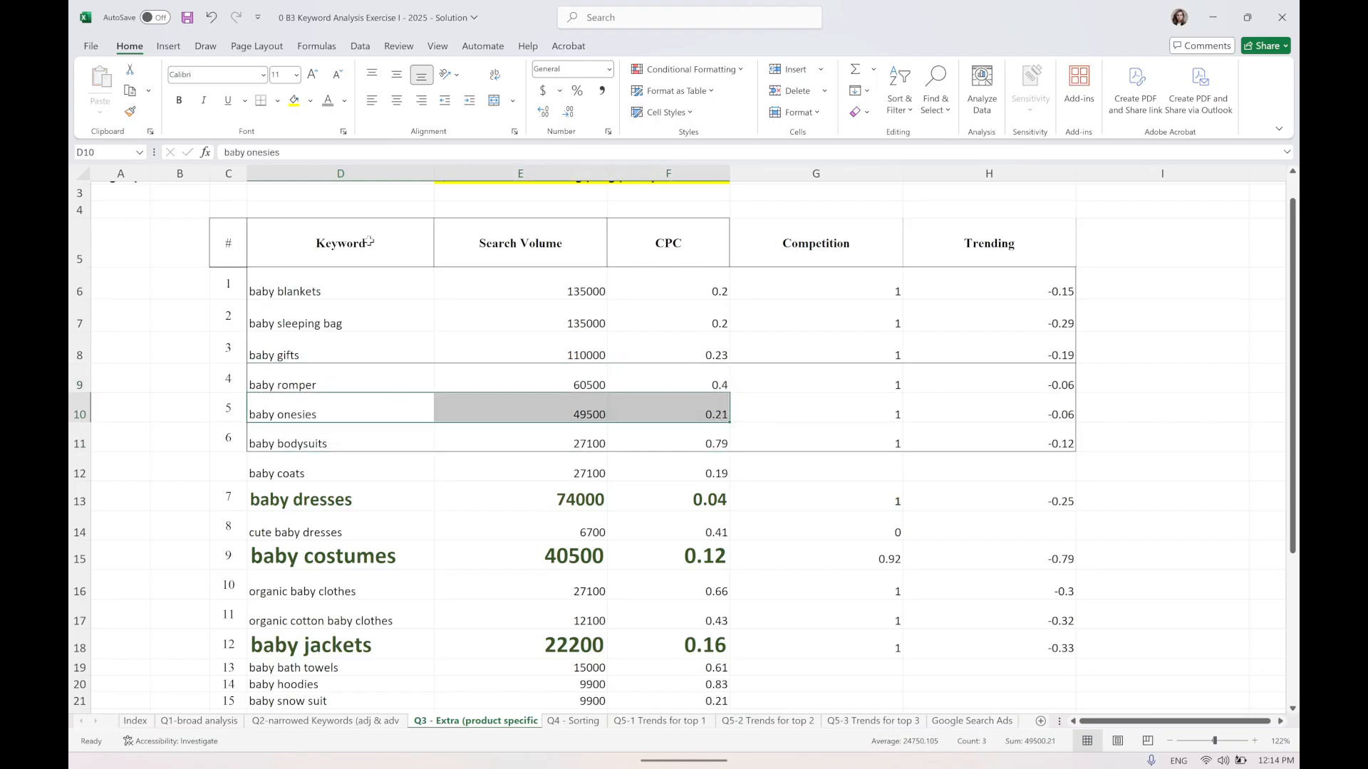
click(178, 100)
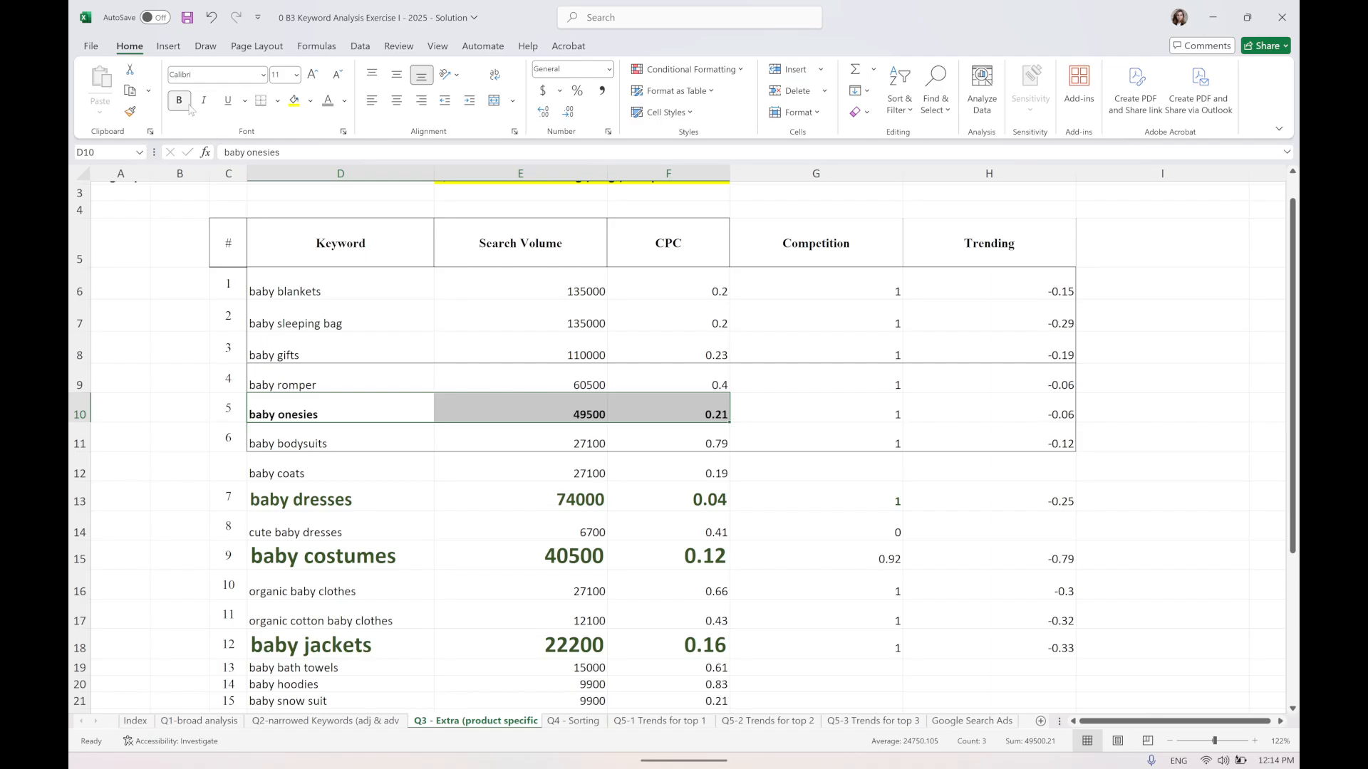
click(310, 100)
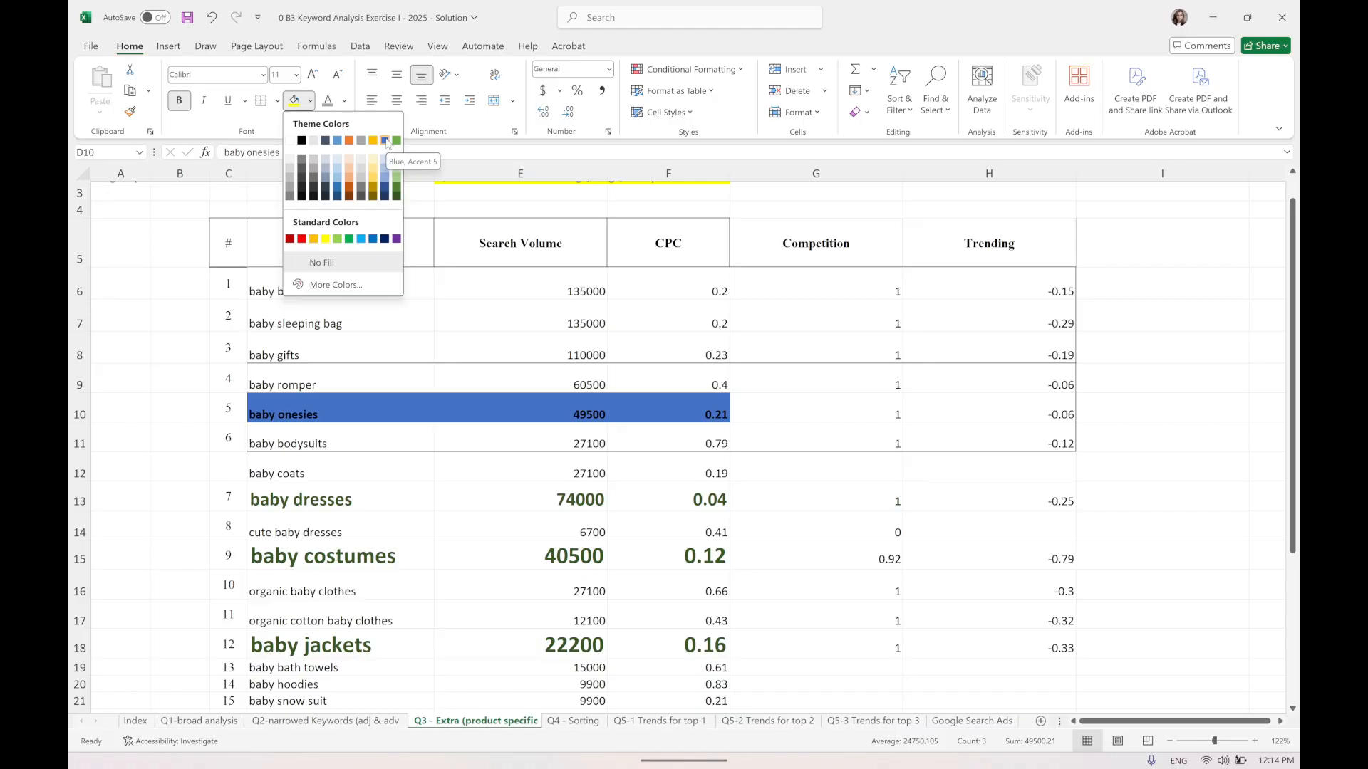
click(346, 105)
click(344, 103)
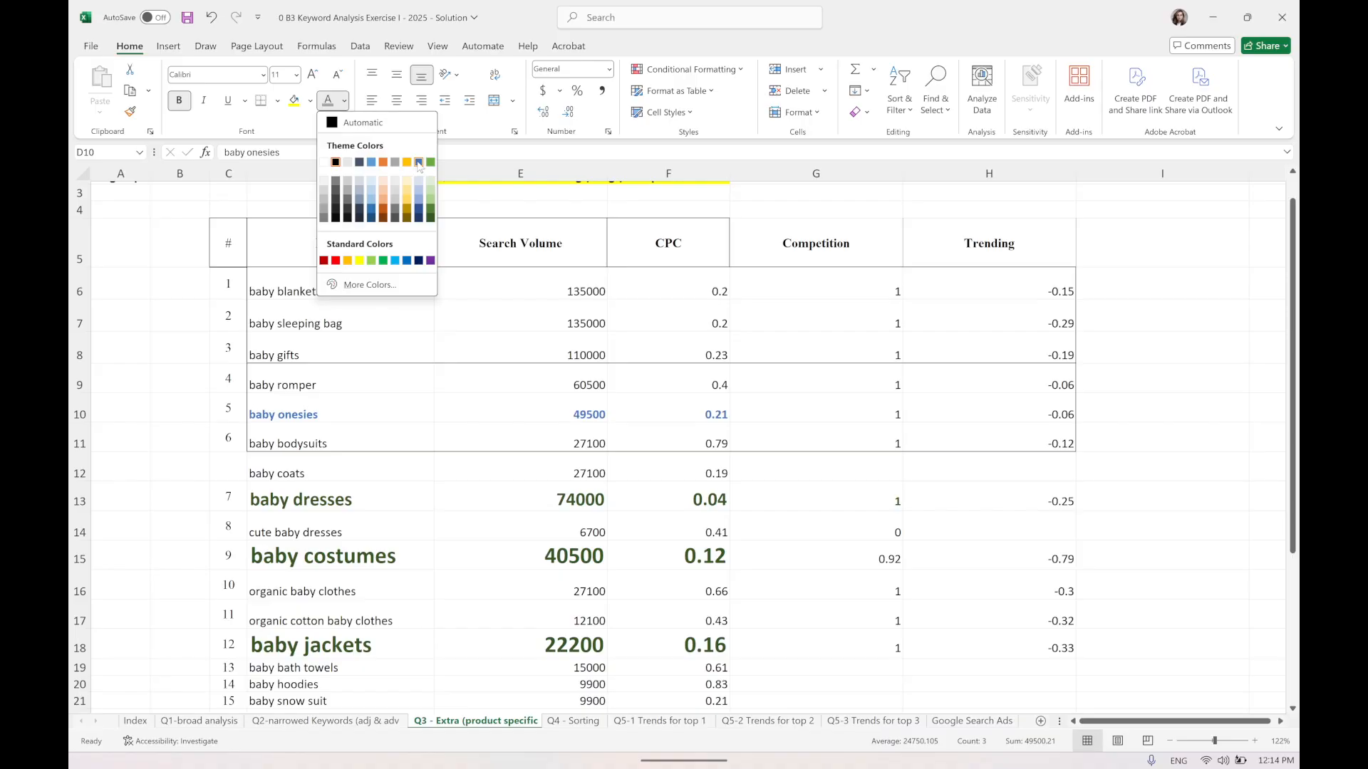
click(345, 100)
click(313, 74)
click(313, 74)
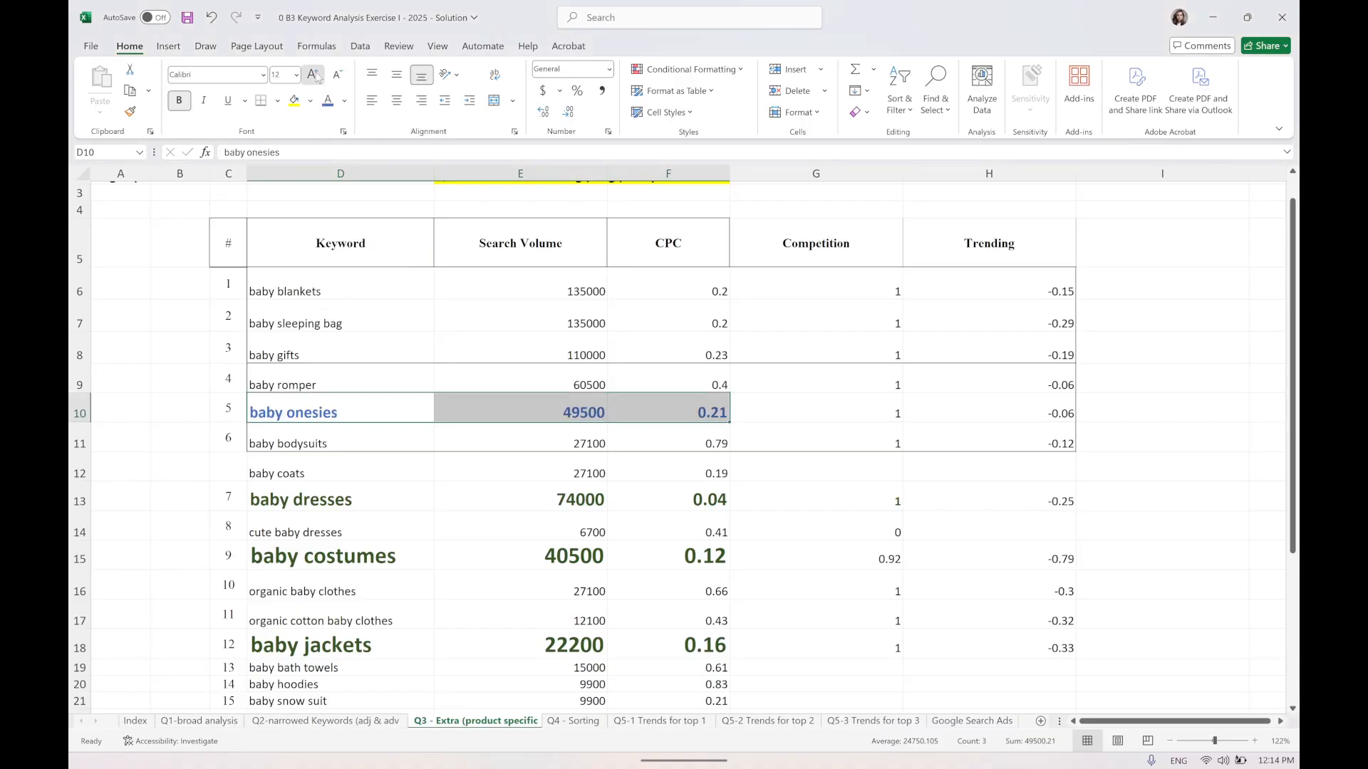
click(313, 74)
click(313, 74)
click(314, 74)
click(662, 416)
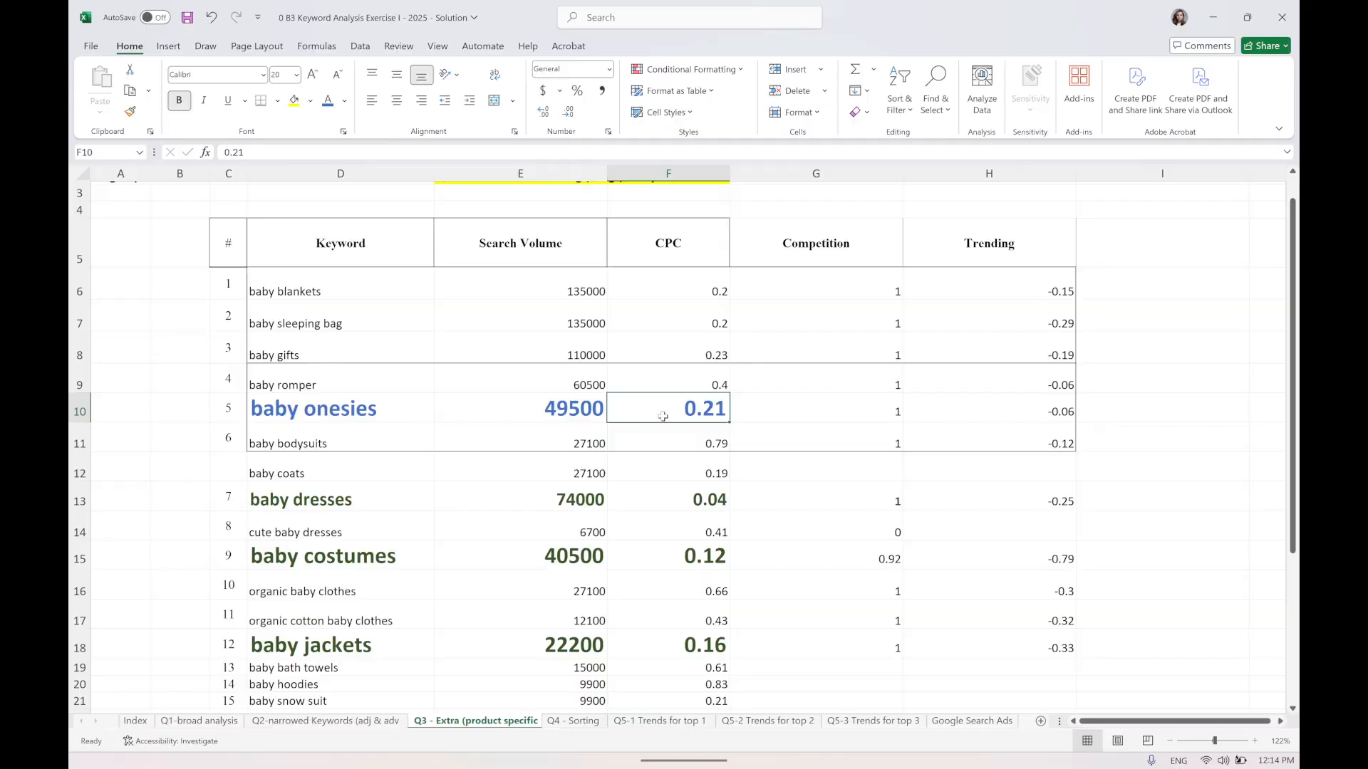
key(ctrl+s)
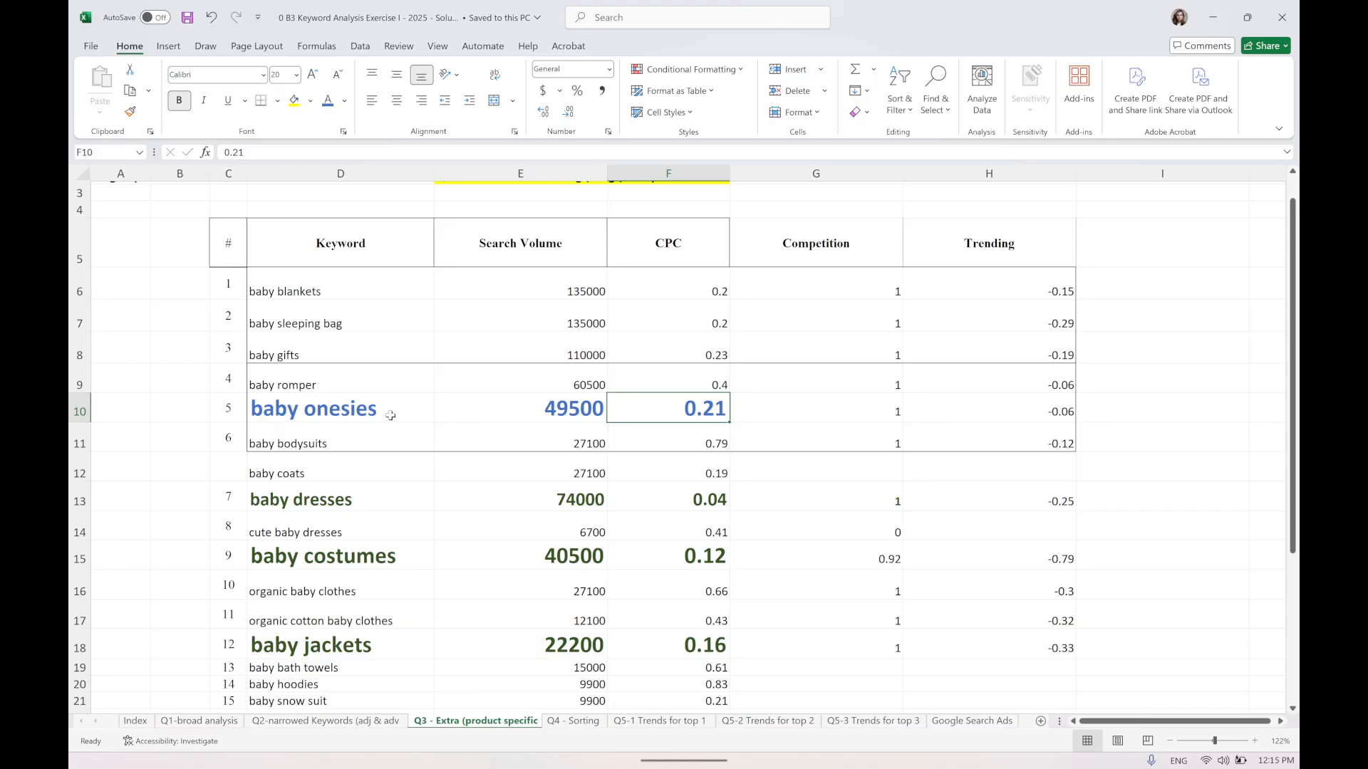
Examine the baby dresses, cute baby dresses and baby costumes rows for volume and CPC.
scroll(352, 502, down, 1)
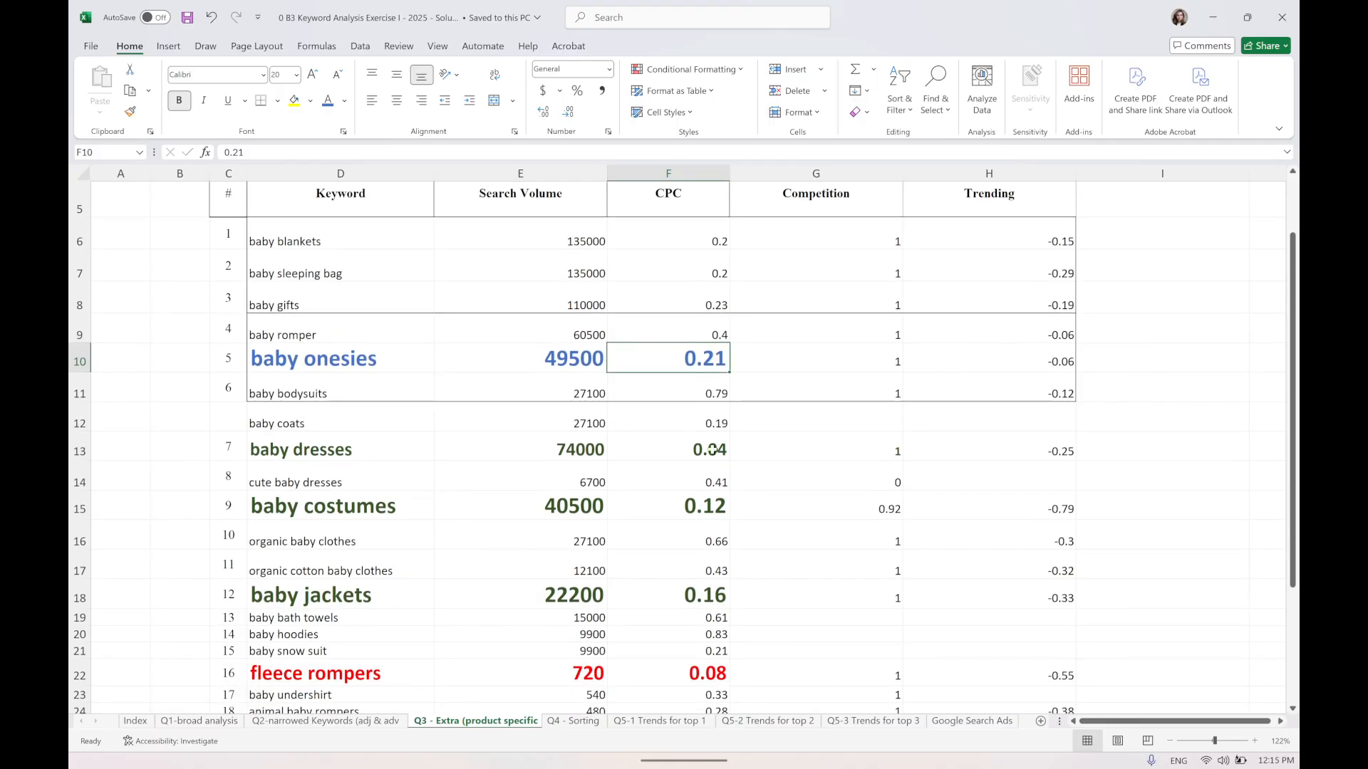
click(700, 460)
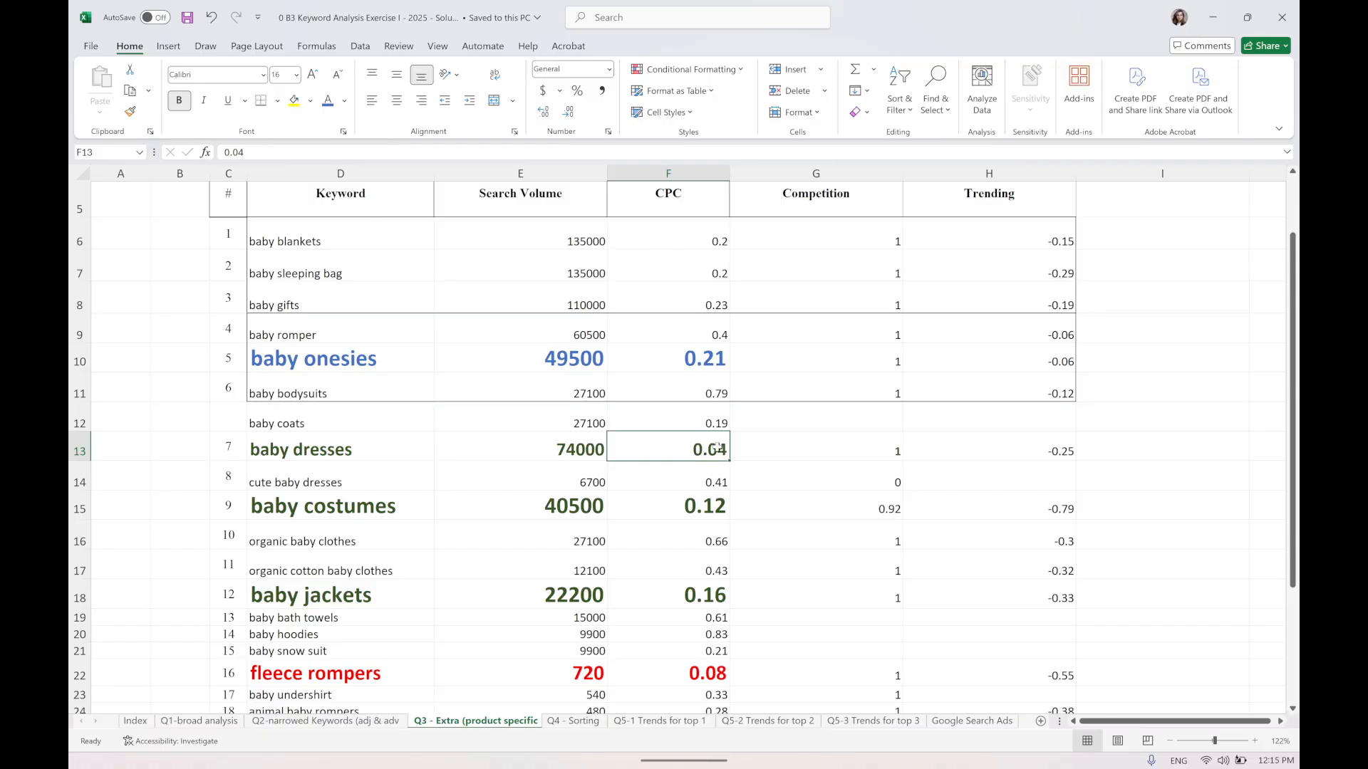
drag(358, 484, 686, 483)
click(721, 481)
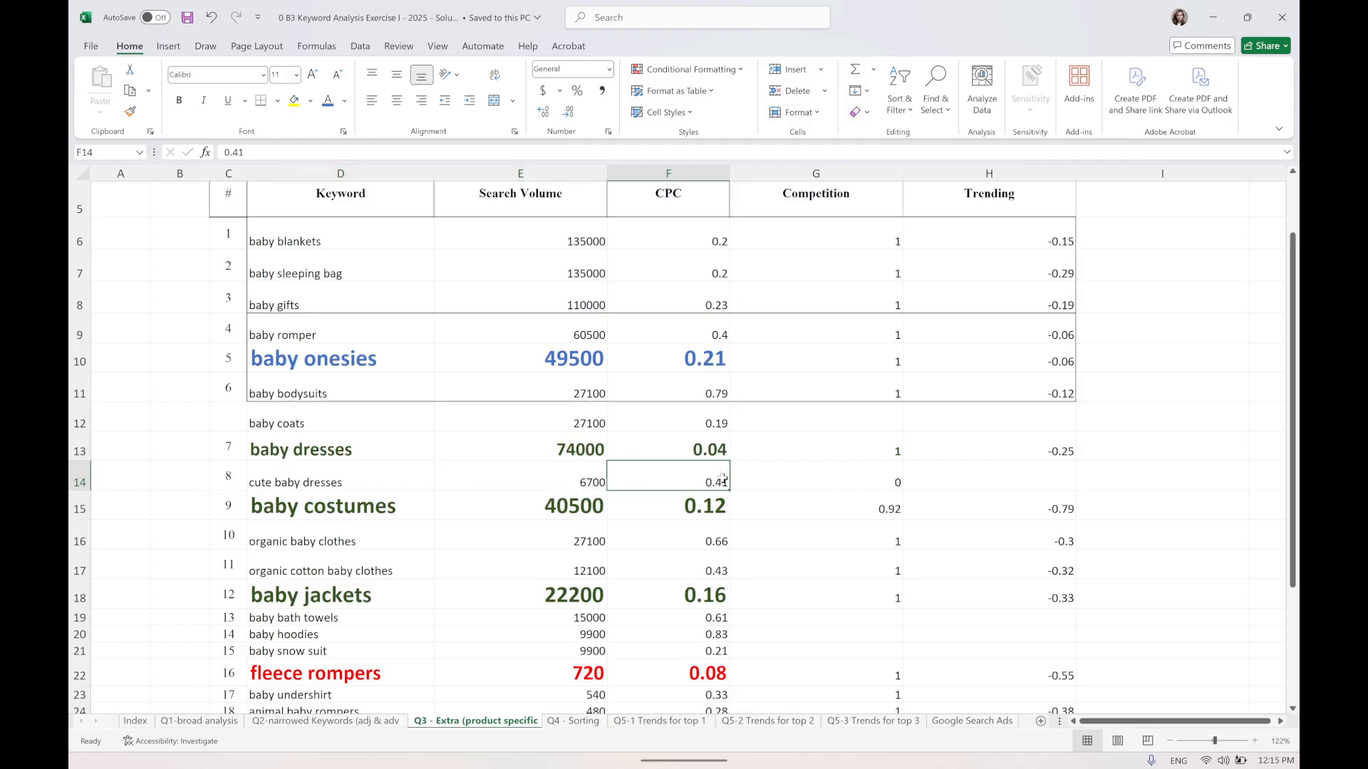
mouse_move(605, 475)
mouse_down()
mouse_move(366, 470)
mouse_move(495, 475)
mouse_move(390, 475)
mouse_up()
scroll(390, 483, down, 1)
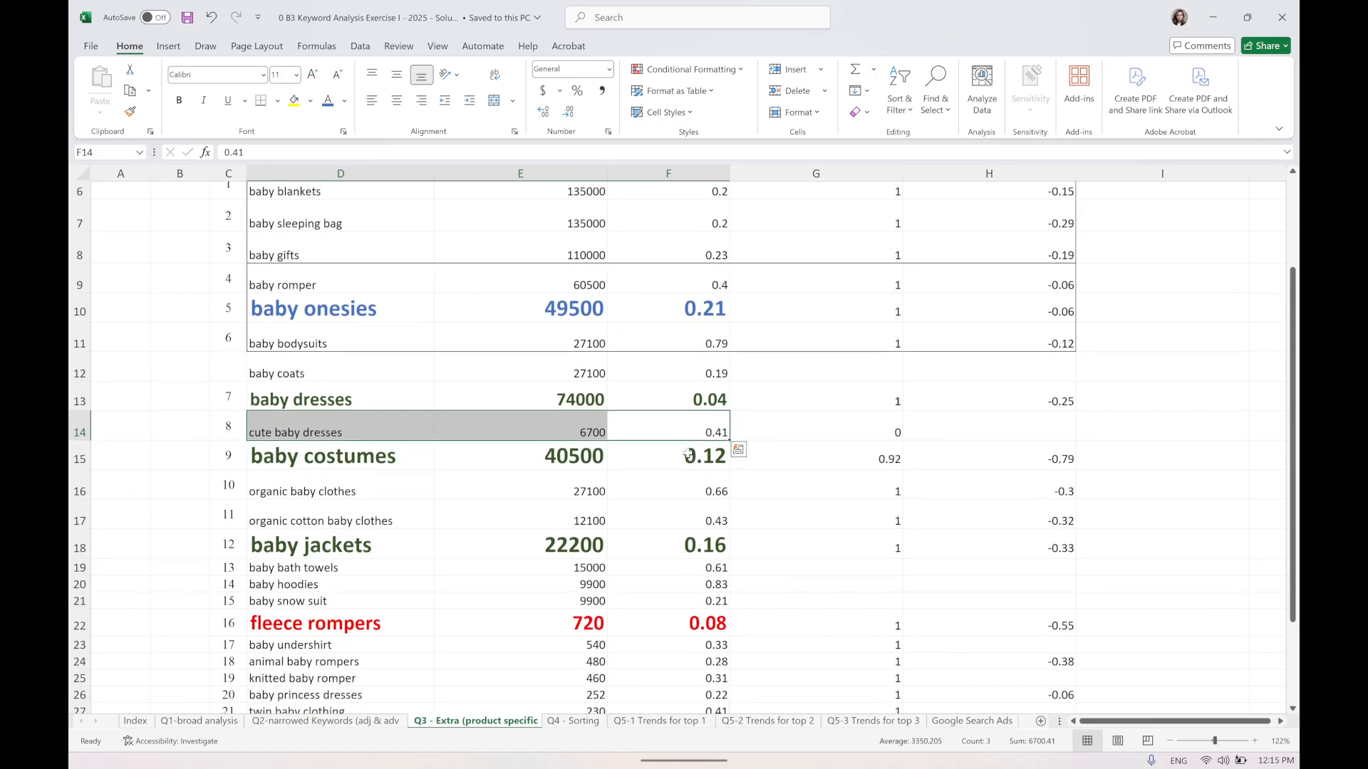
scroll(566, 421, down, 2)
click(574, 404)
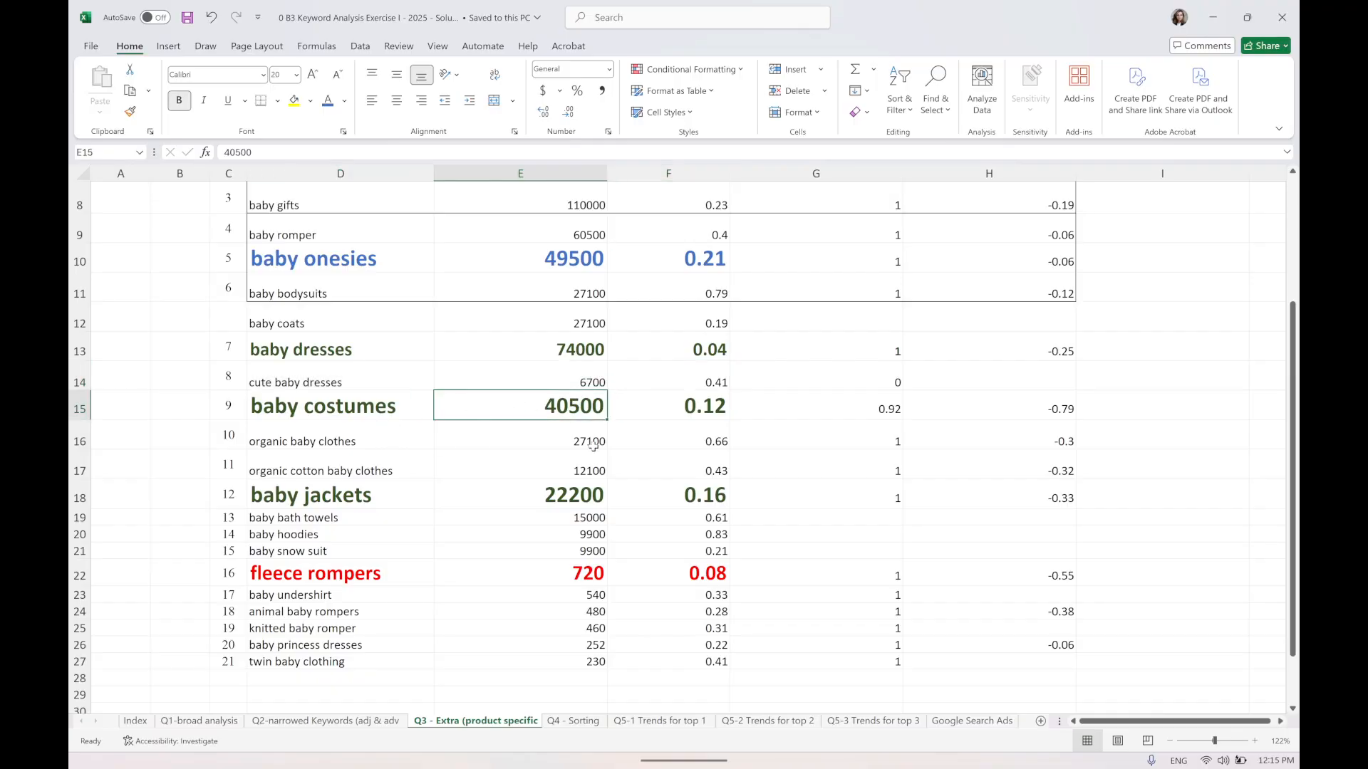
Examine the organic baby clothes and organic cotton baby clothes rows across volume, CPC, competition and trend.
drag(721, 440, 345, 434)
click(525, 446)
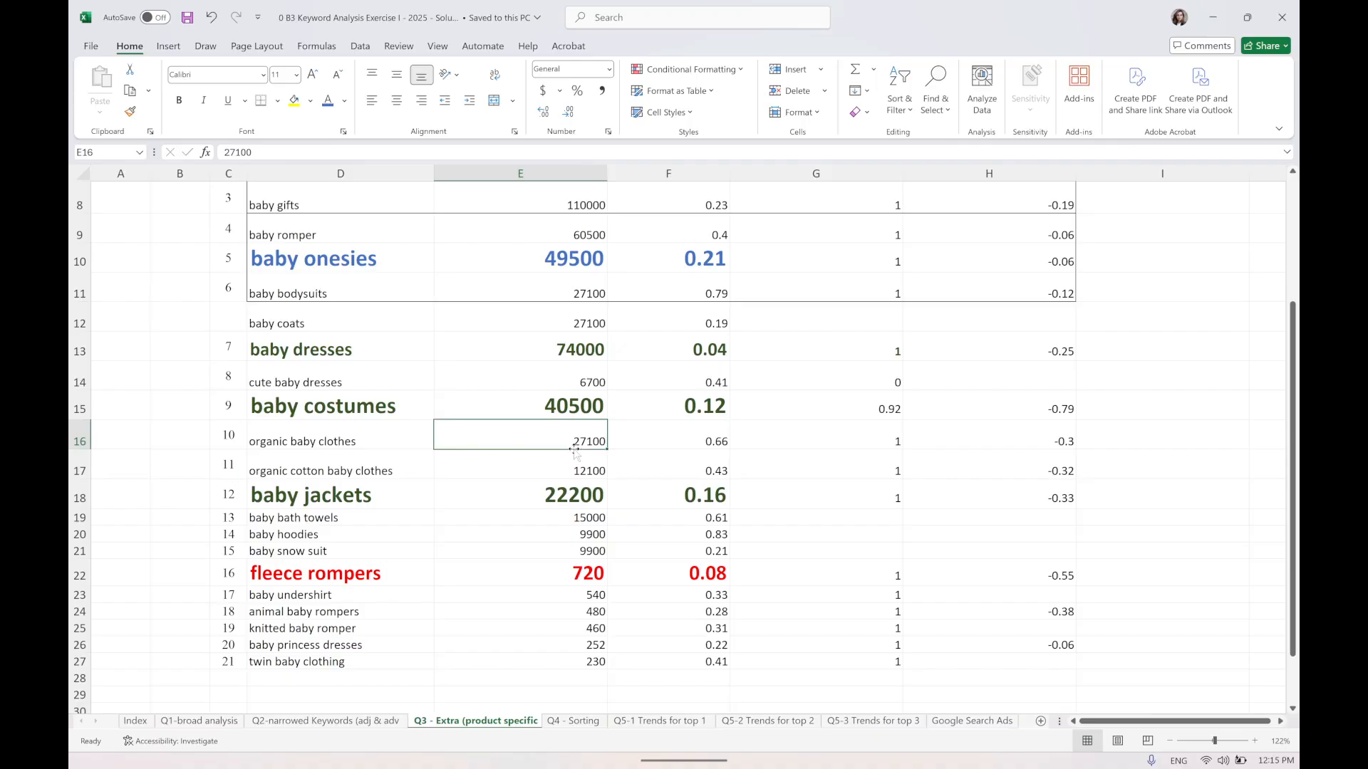
click(690, 438)
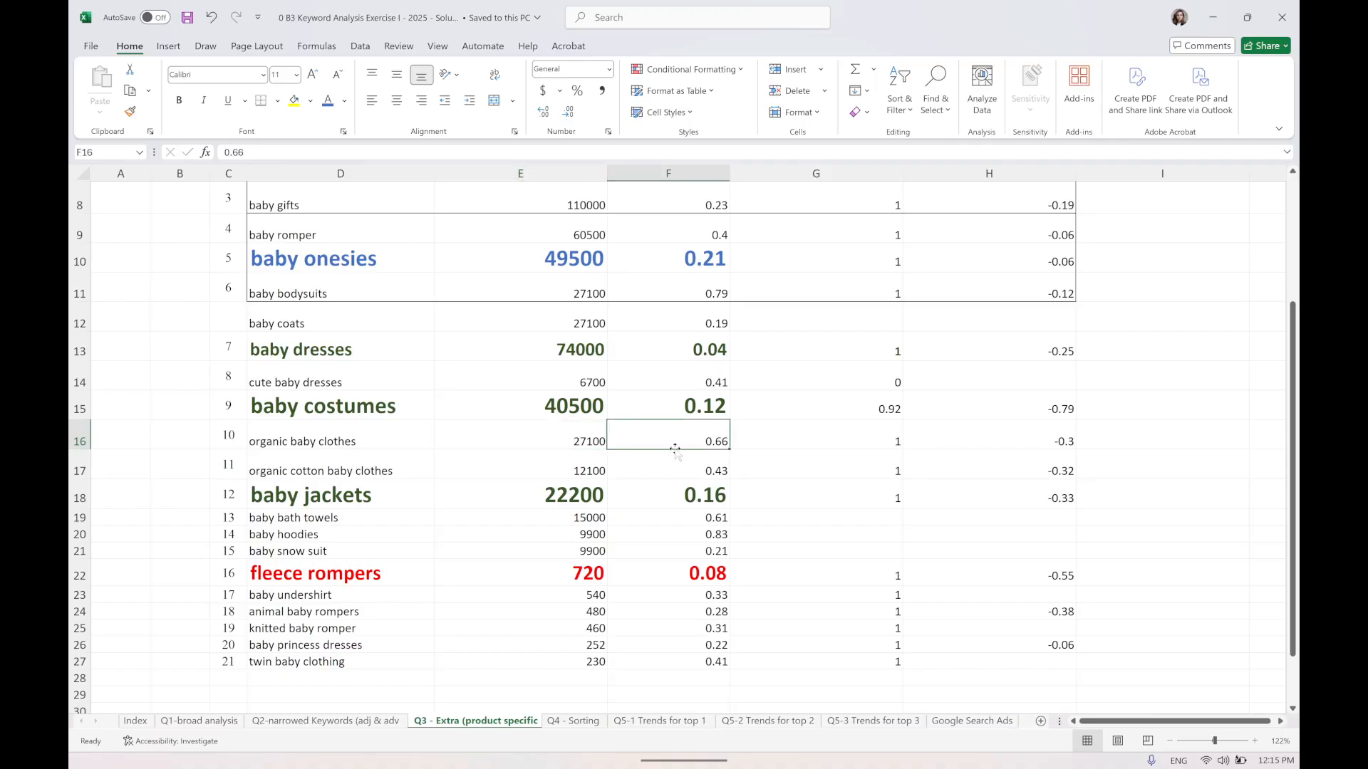
drag(310, 442, 678, 443)
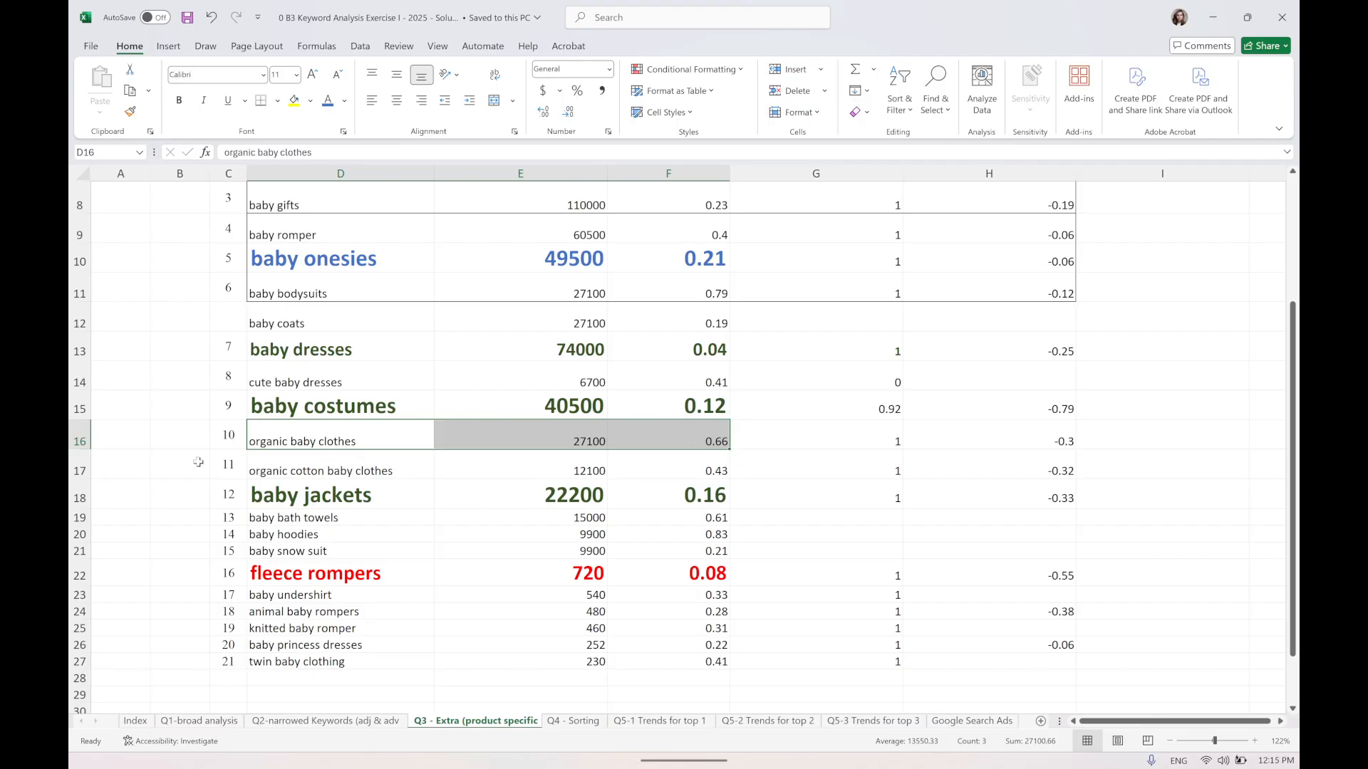
click(80, 441)
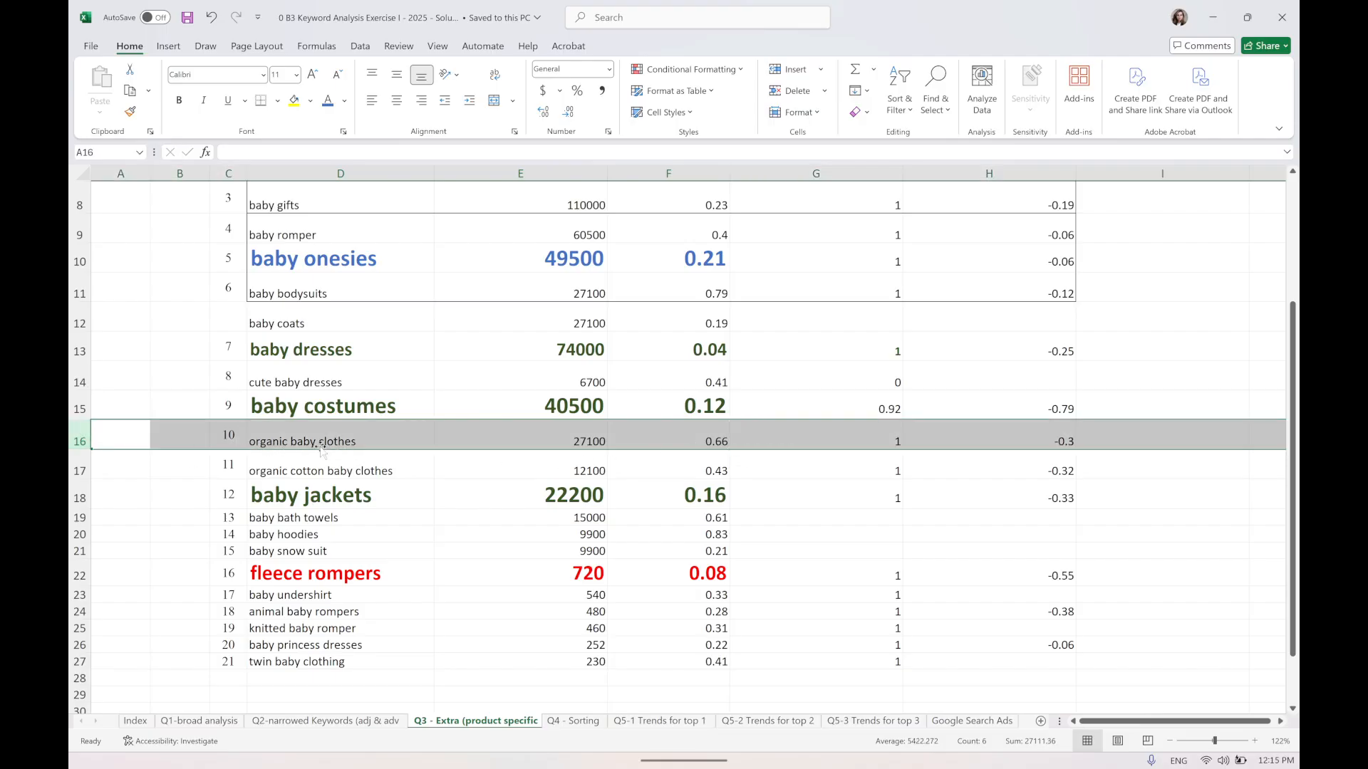
drag(711, 475, 357, 472)
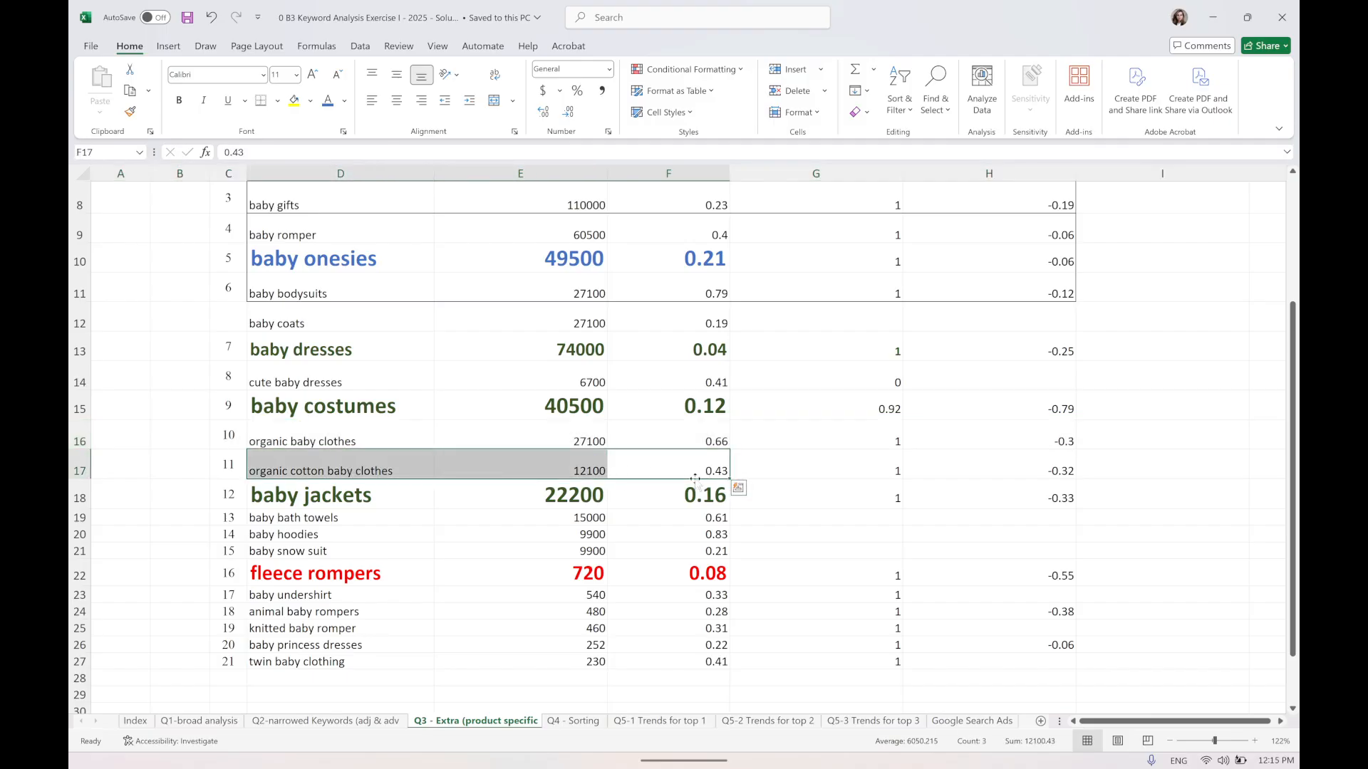
scroll(562, 478, down, 1)
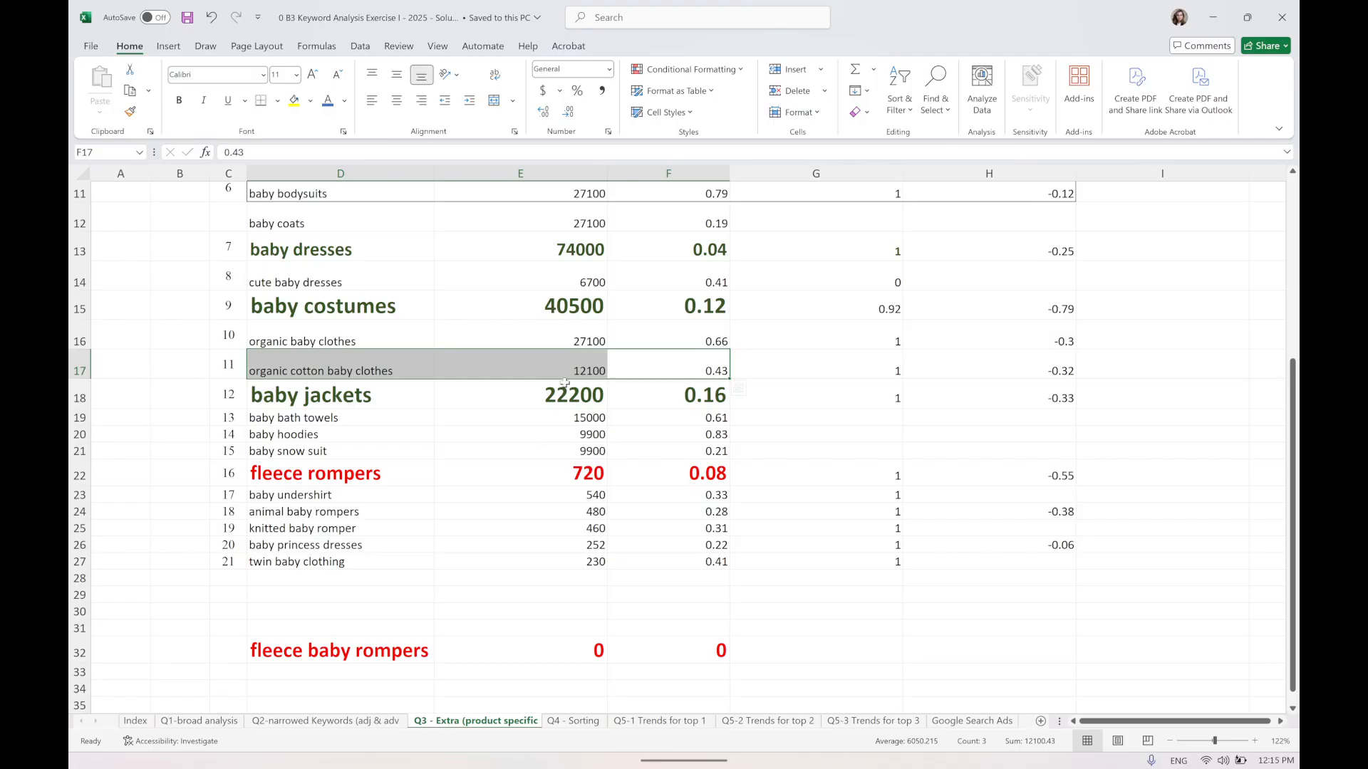
click(79, 331)
drag(79, 331, 130, 369)
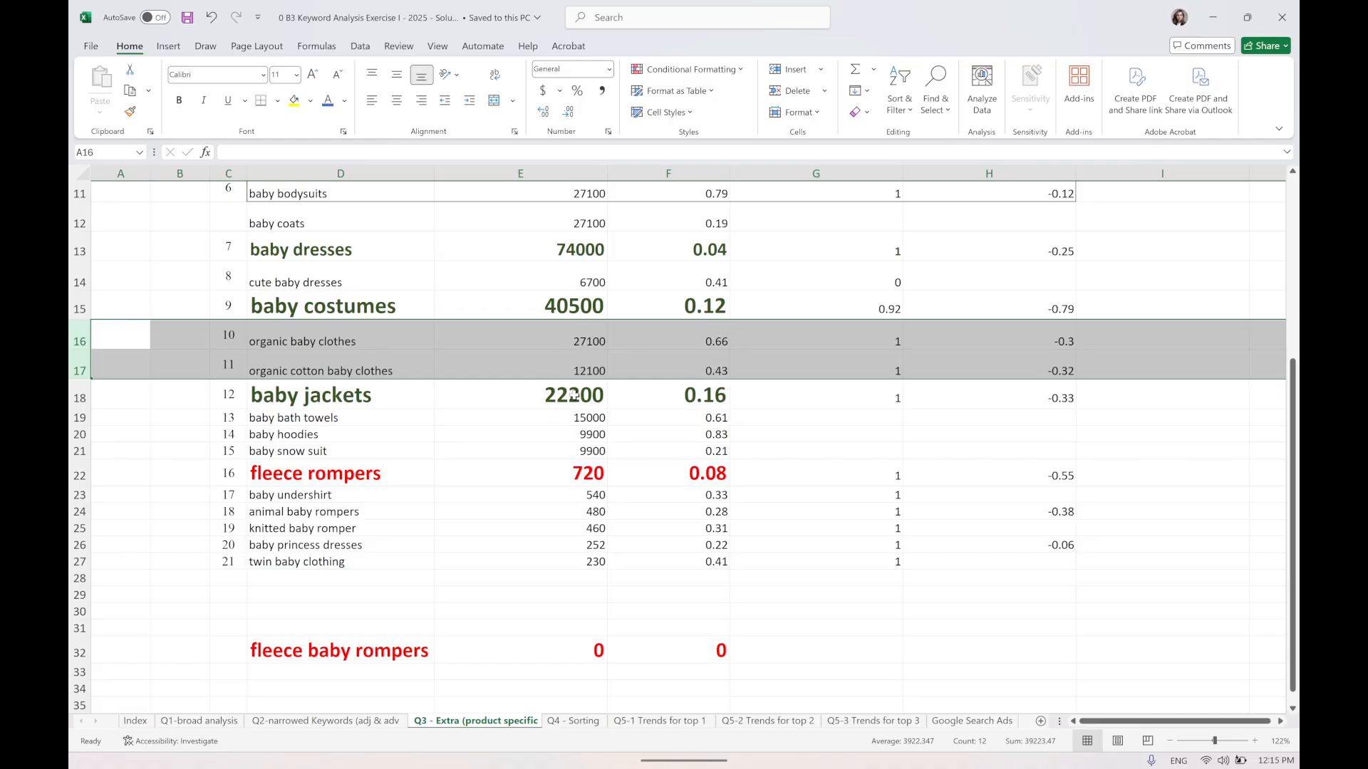
Examine the search volume and CPC of the baby jackets and fleece rompers rows.
drag(284, 396, 679, 393)
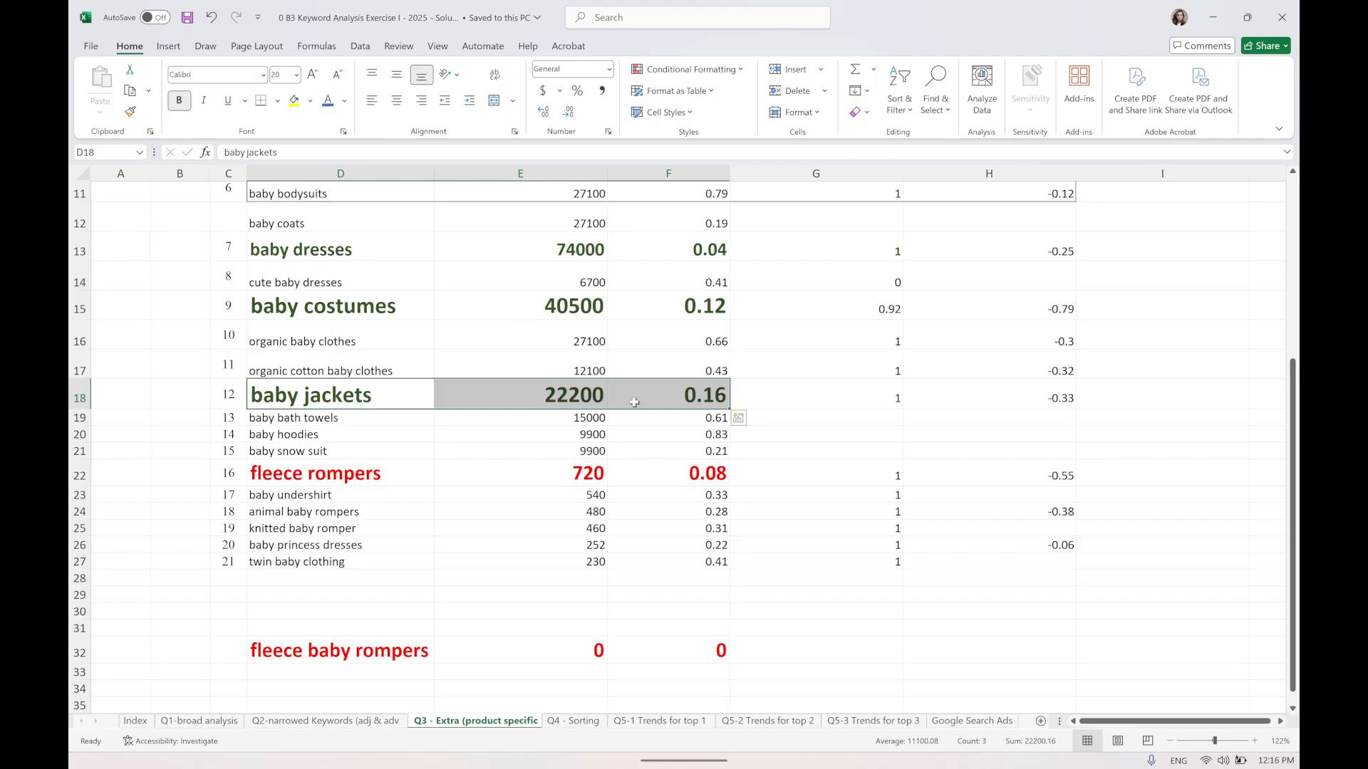
click(714, 402)
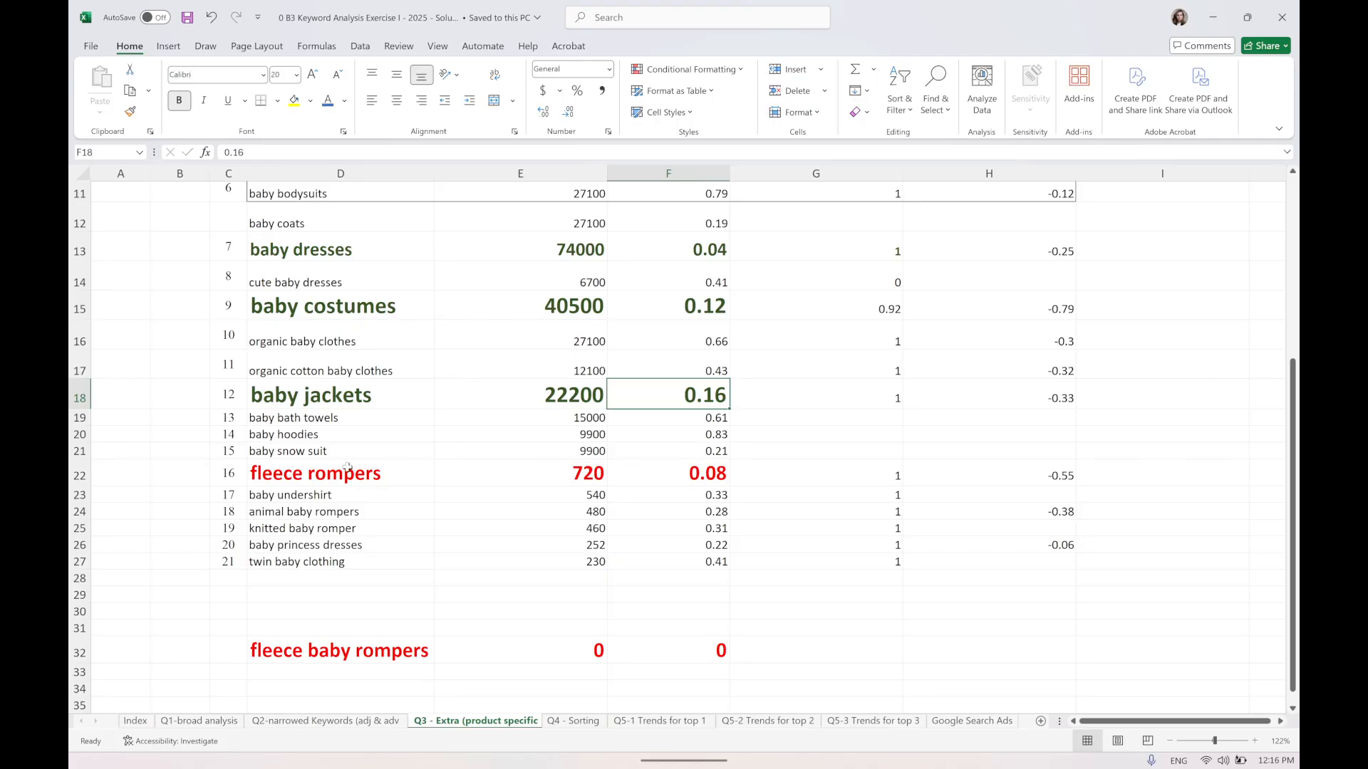
drag(347, 467, 688, 480)
click(704, 470)
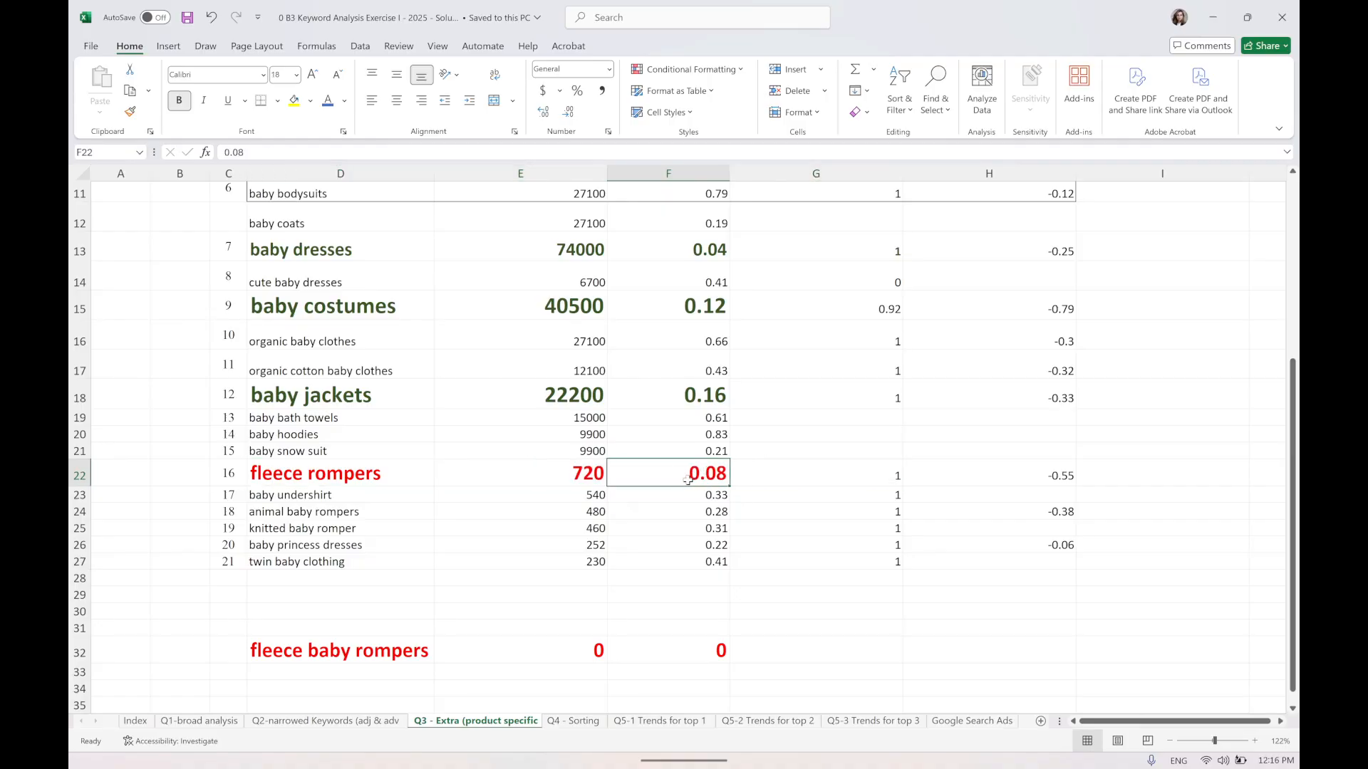
click(579, 482)
click(698, 475)
click(580, 474)
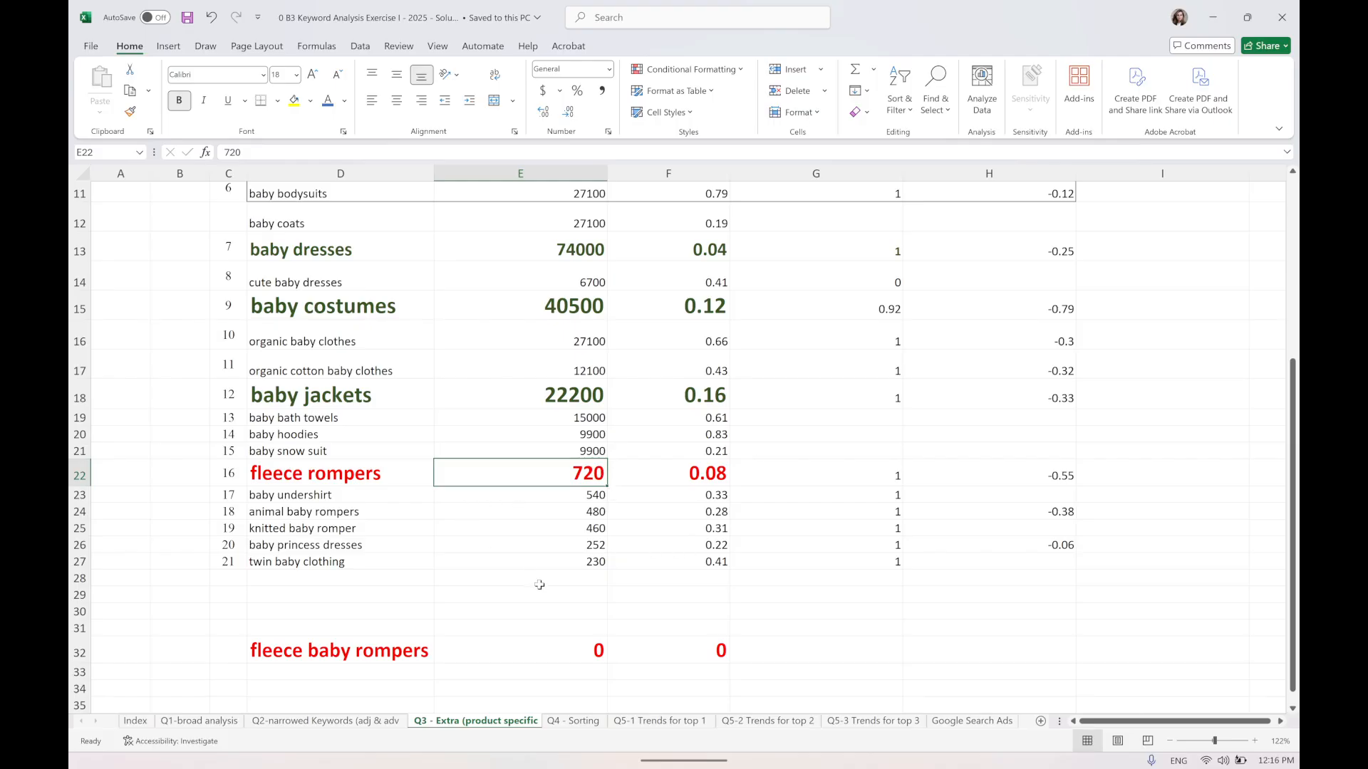
Switch to the Q4 - Sorting sheet and review its sorted keyword table.
click(572, 722)
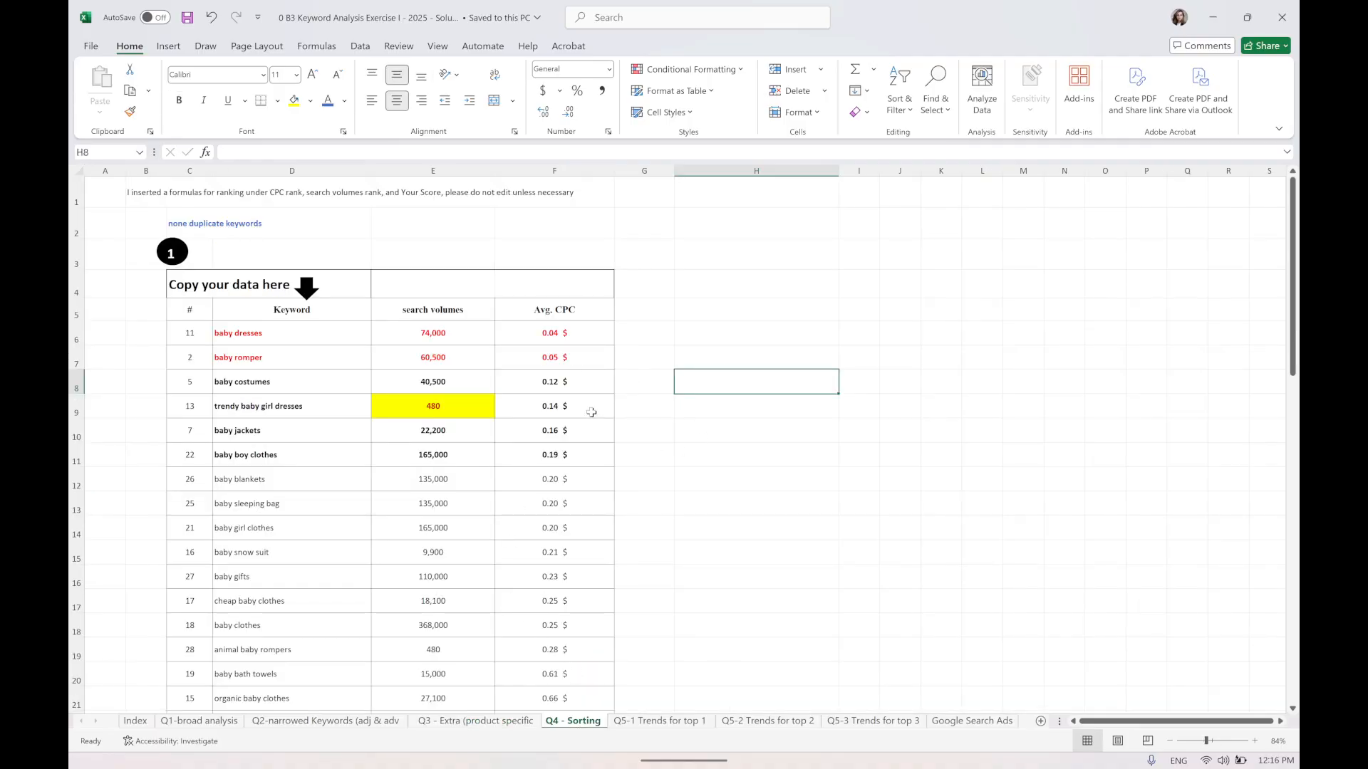
ctrl+scroll(592, 412, up, 4)
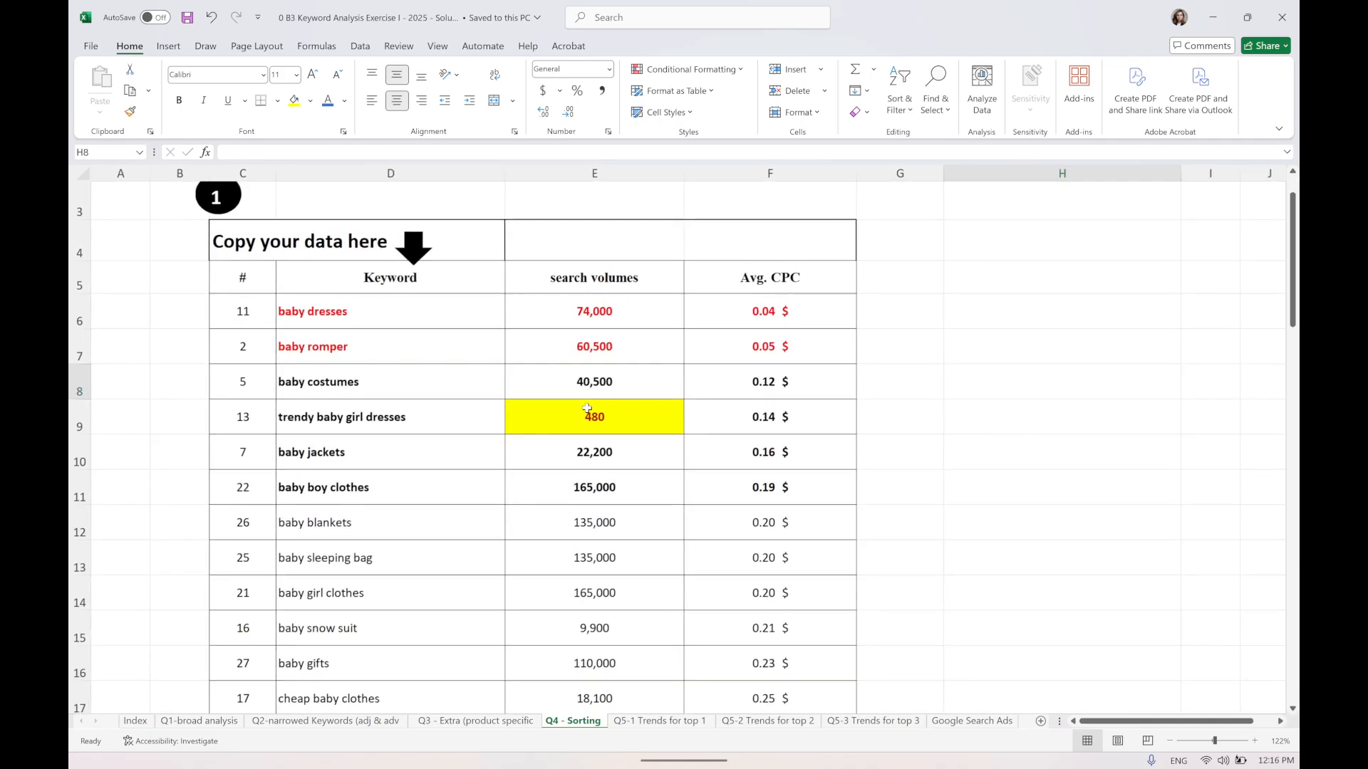
scroll(586, 408, up, 1)
scroll(584, 410, down, 1)
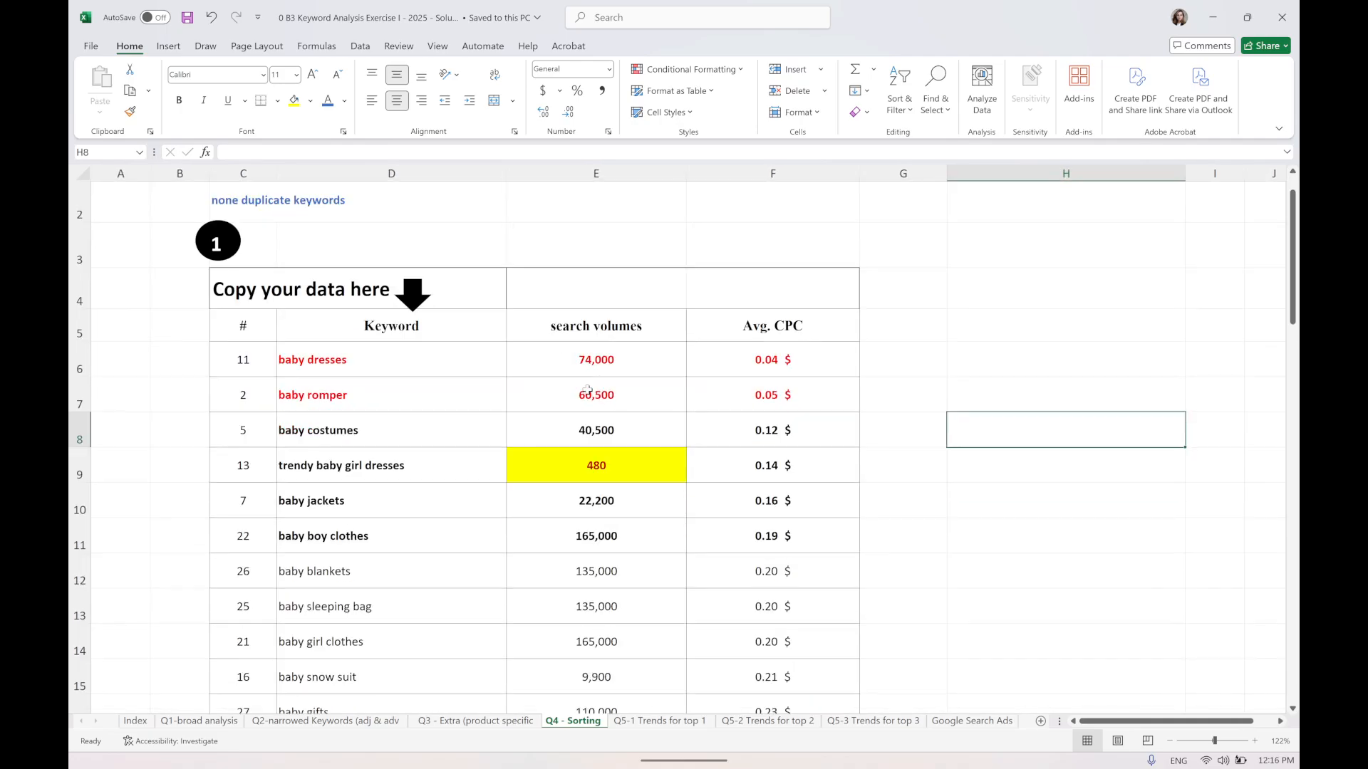
Select the keyword table and custom-sort it by search volumes from smallest to largest.
click(602, 322)
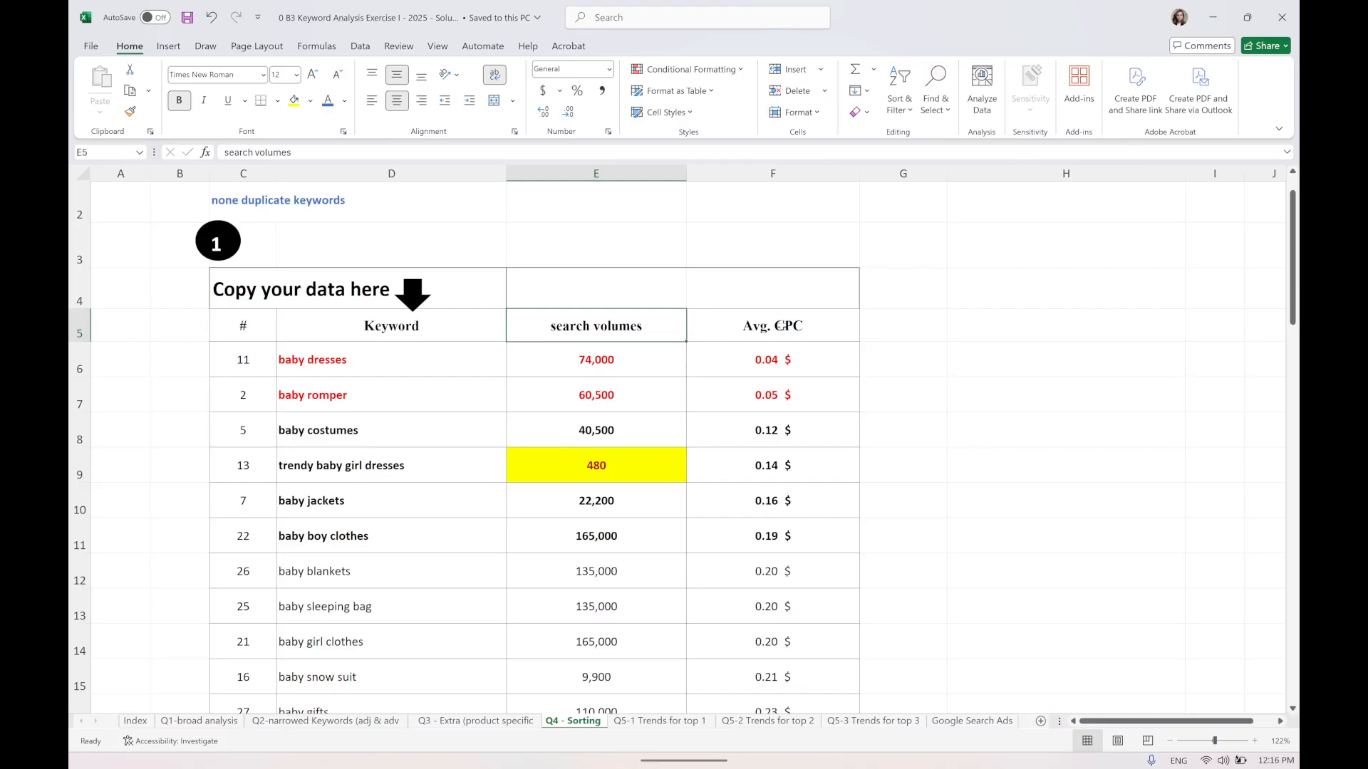
click(781, 325)
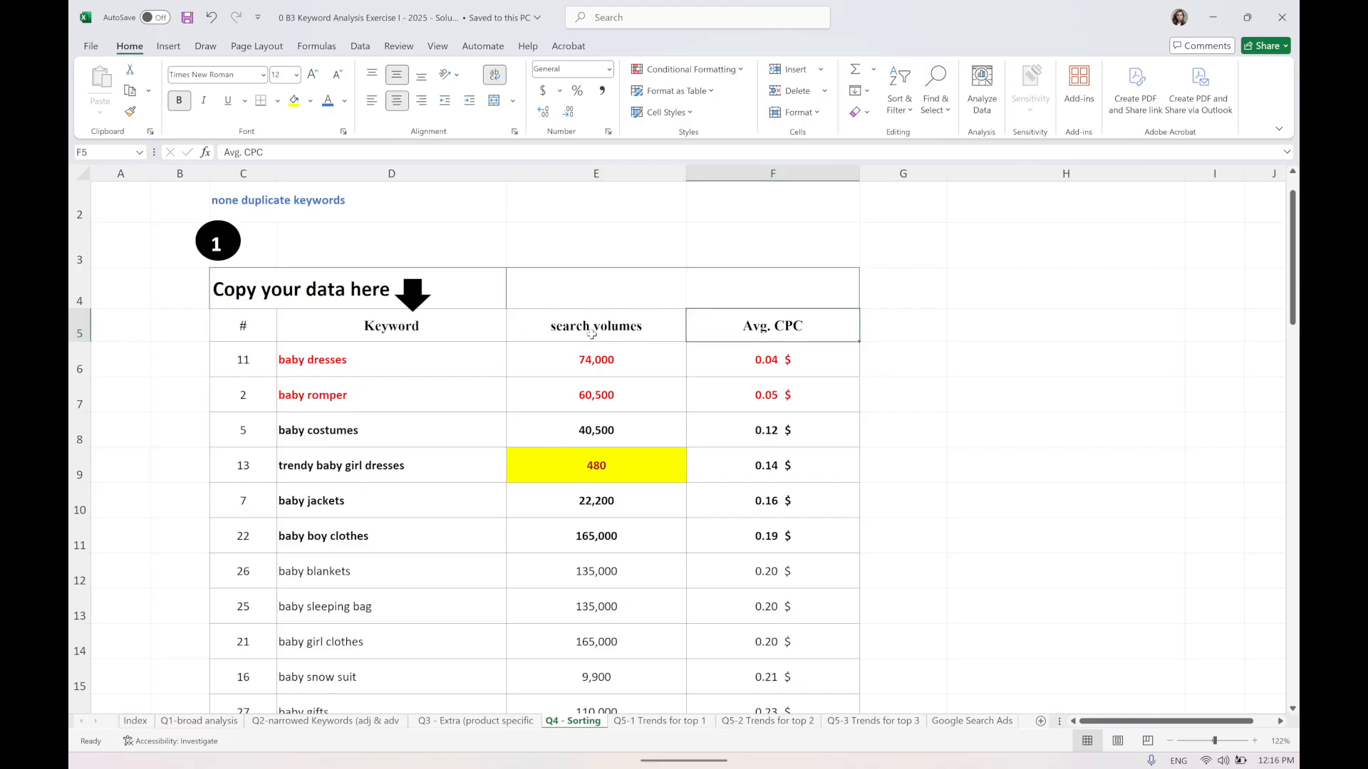
drag(287, 308, 751, 580)
scroll(726, 609, up, 6)
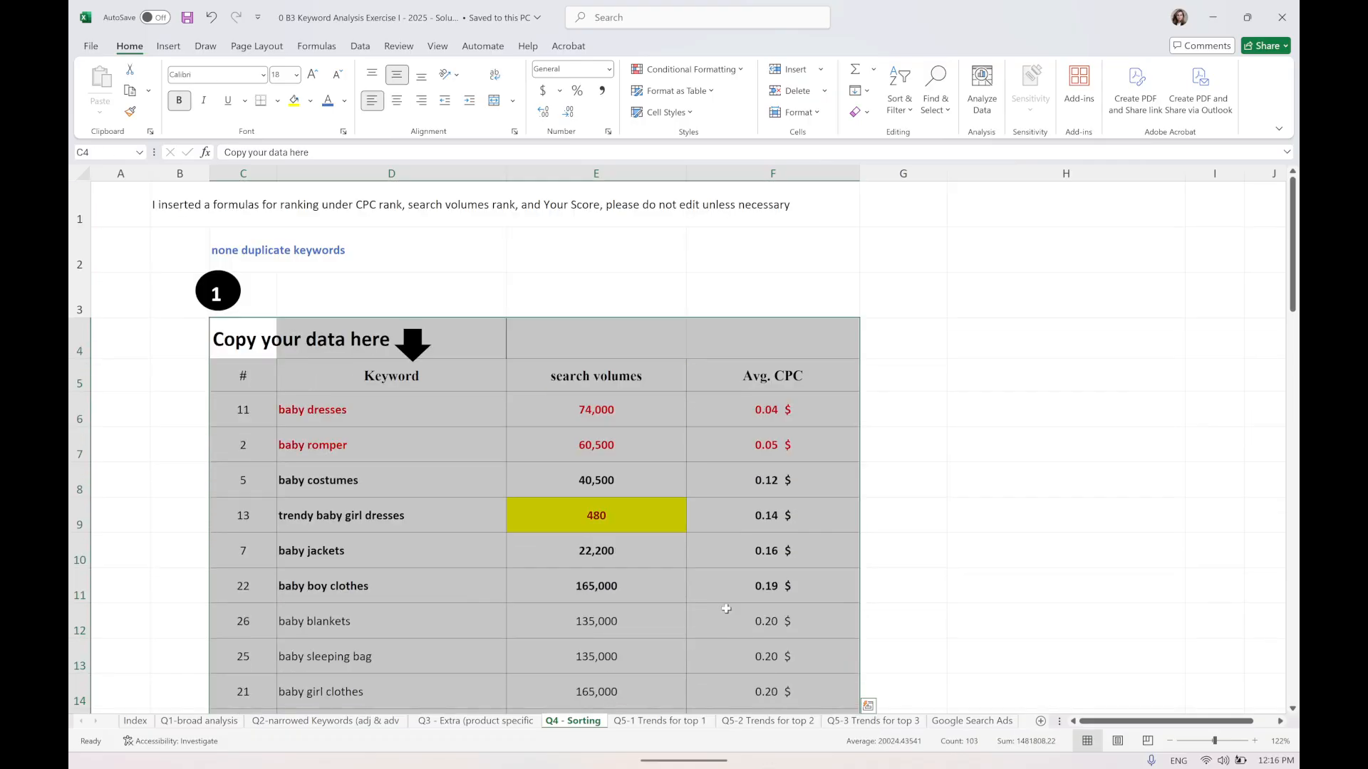
drag(245, 375, 796, 646)
scroll(792, 581, up, 1)
scroll(787, 580, up, 5)
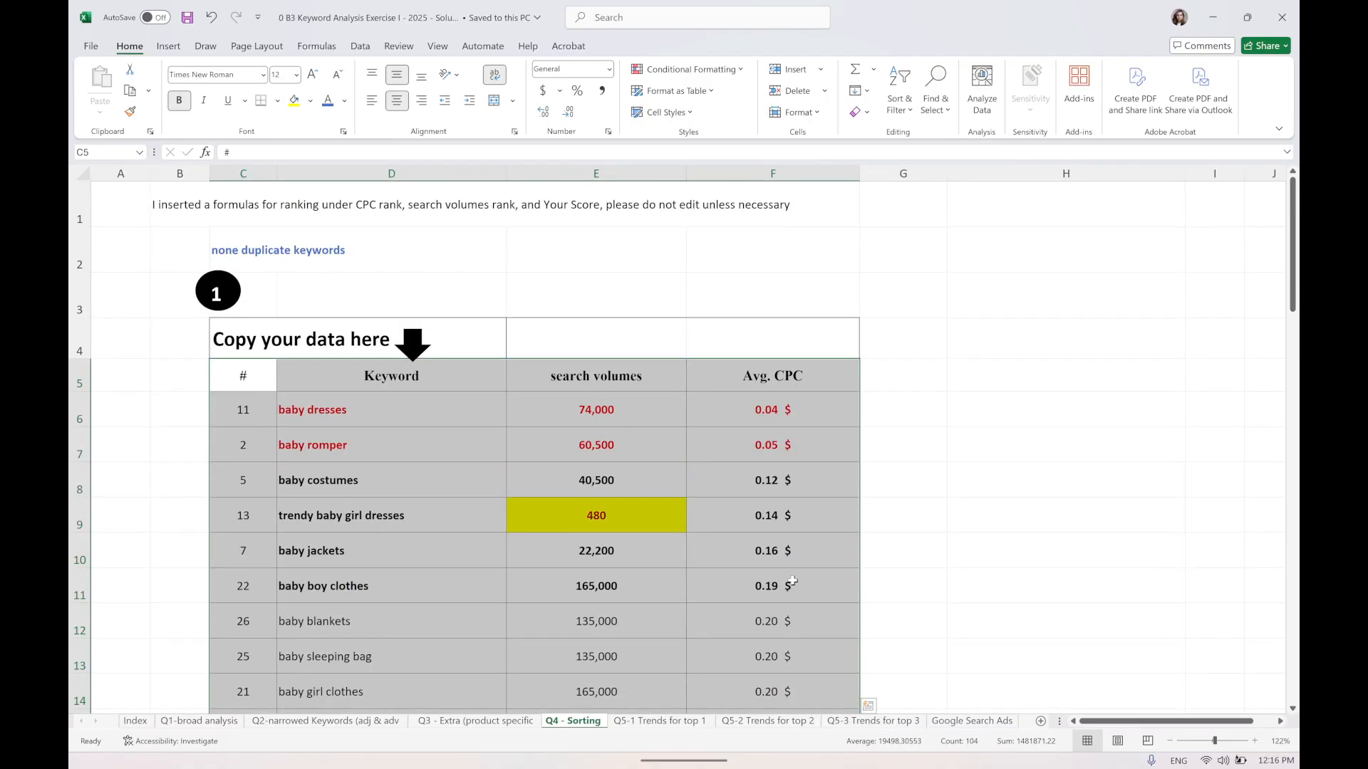
click(914, 110)
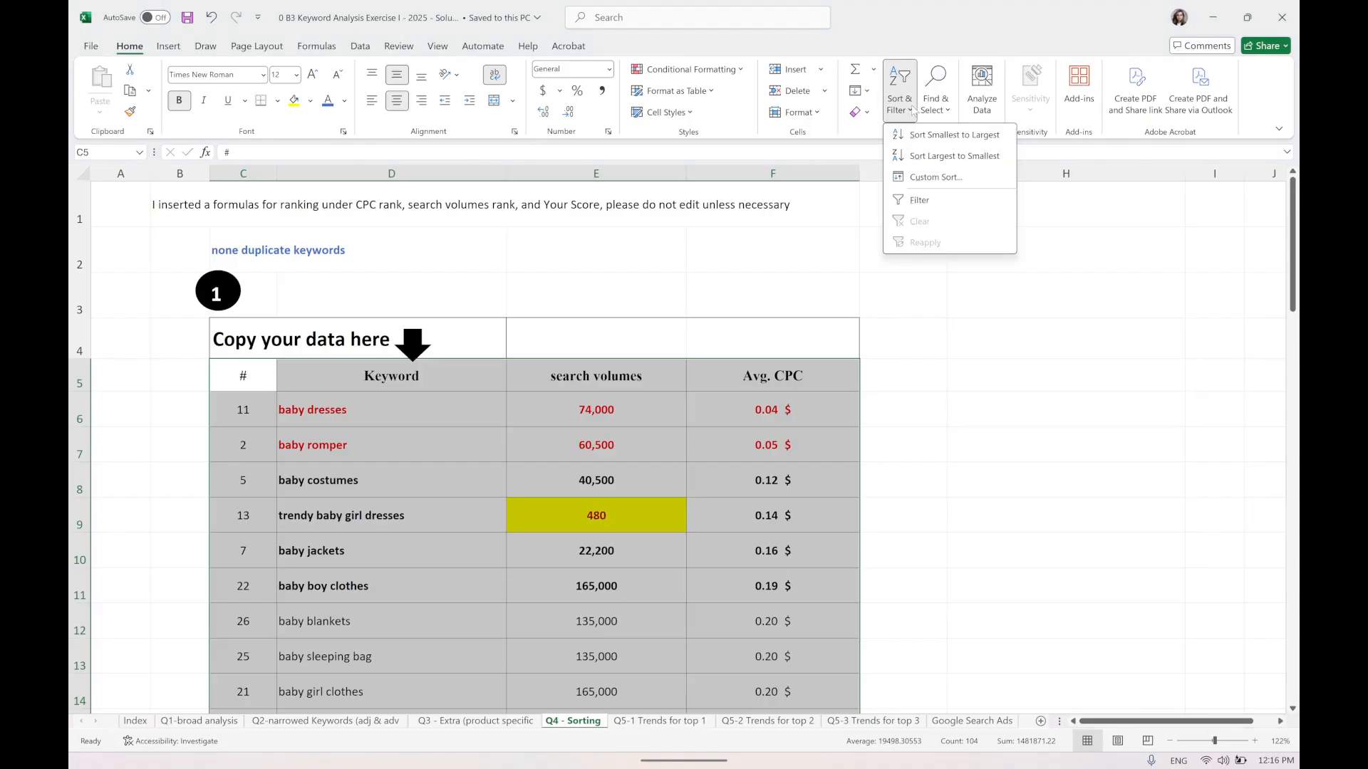
click(931, 178)
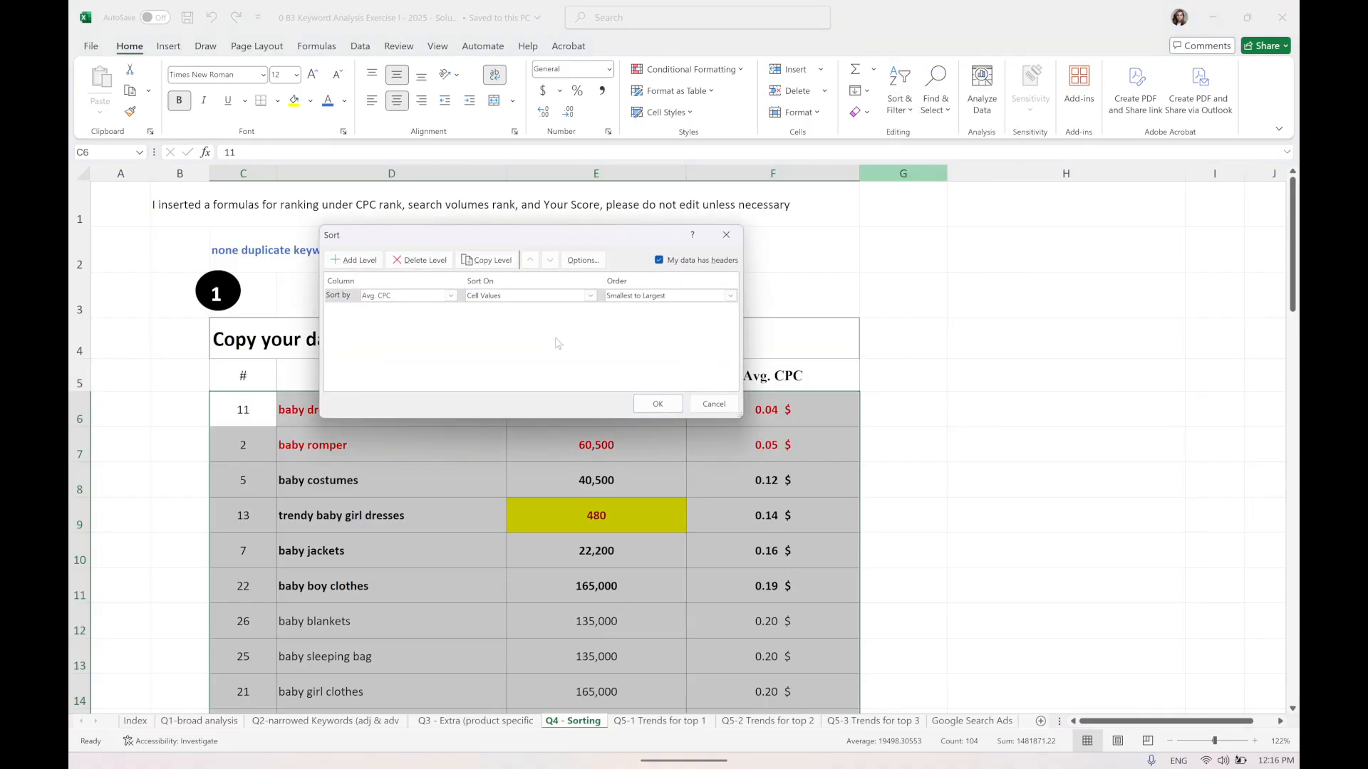
click(450, 295)
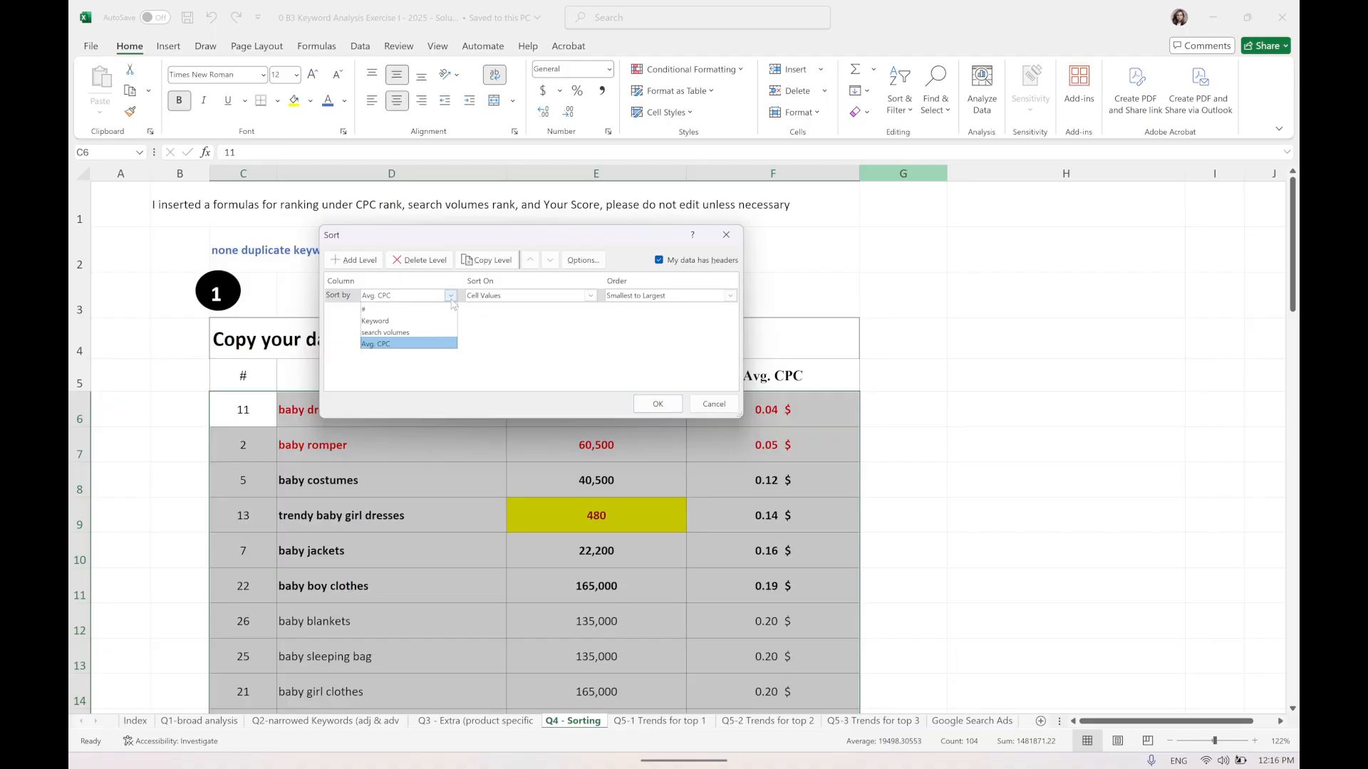
click(414, 333)
click(657, 404)
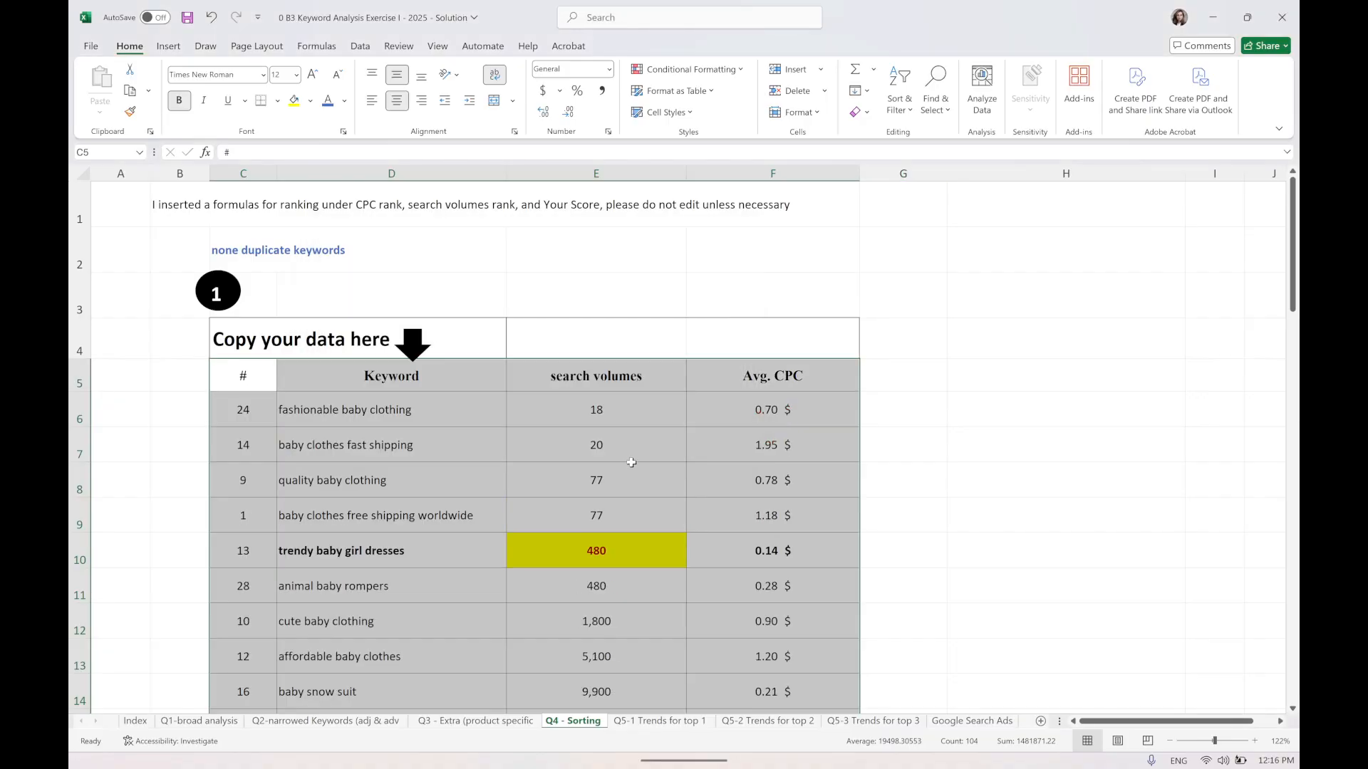
Custom-sort the keyword table by search volumes from largest to smallest instead.
click(900, 111)
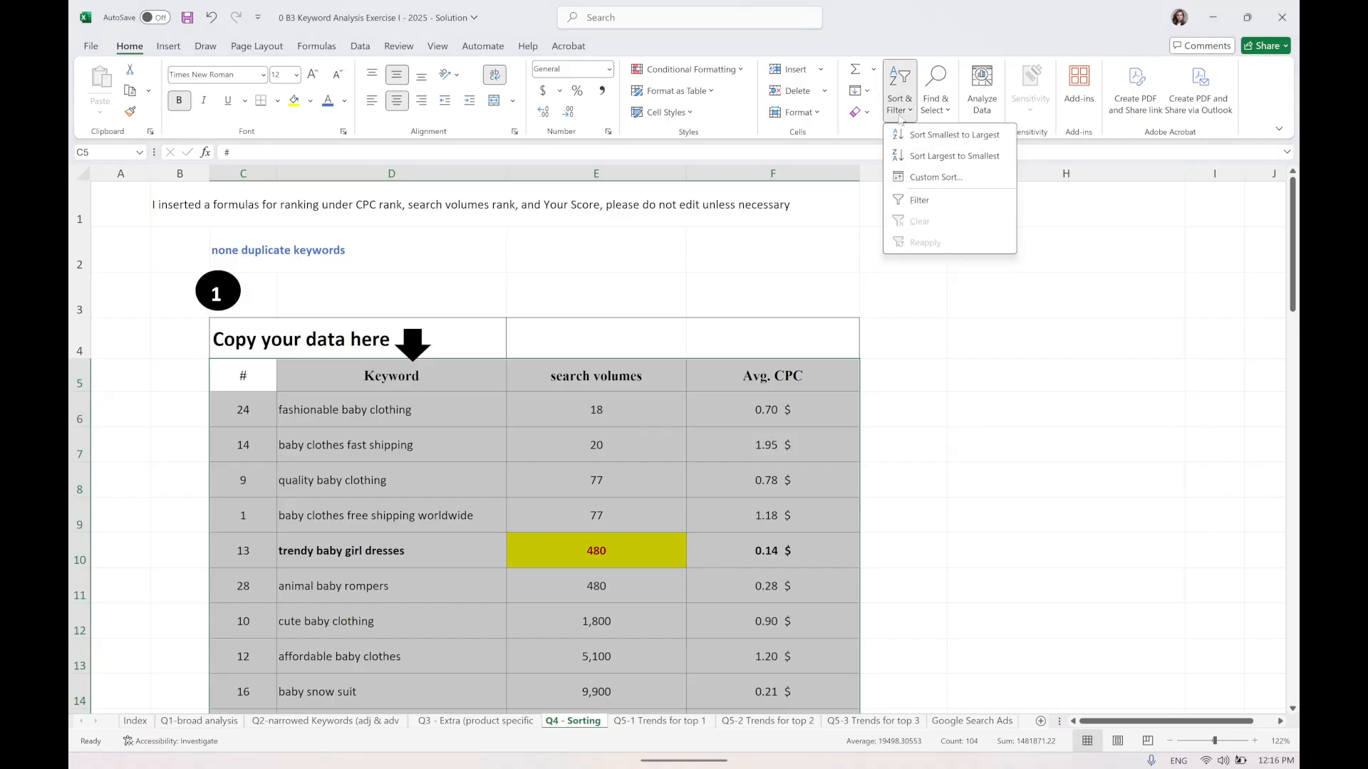
click(929, 179)
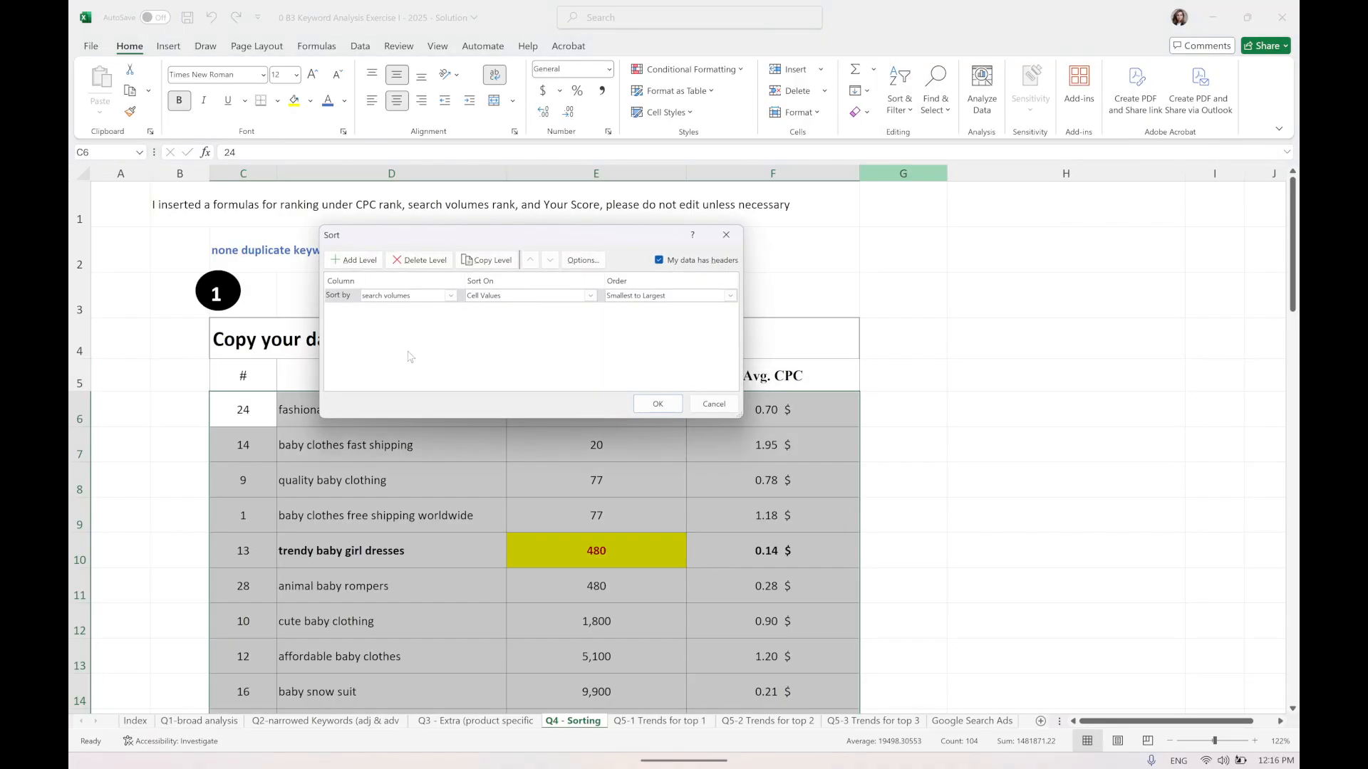
click(670, 296)
click(661, 321)
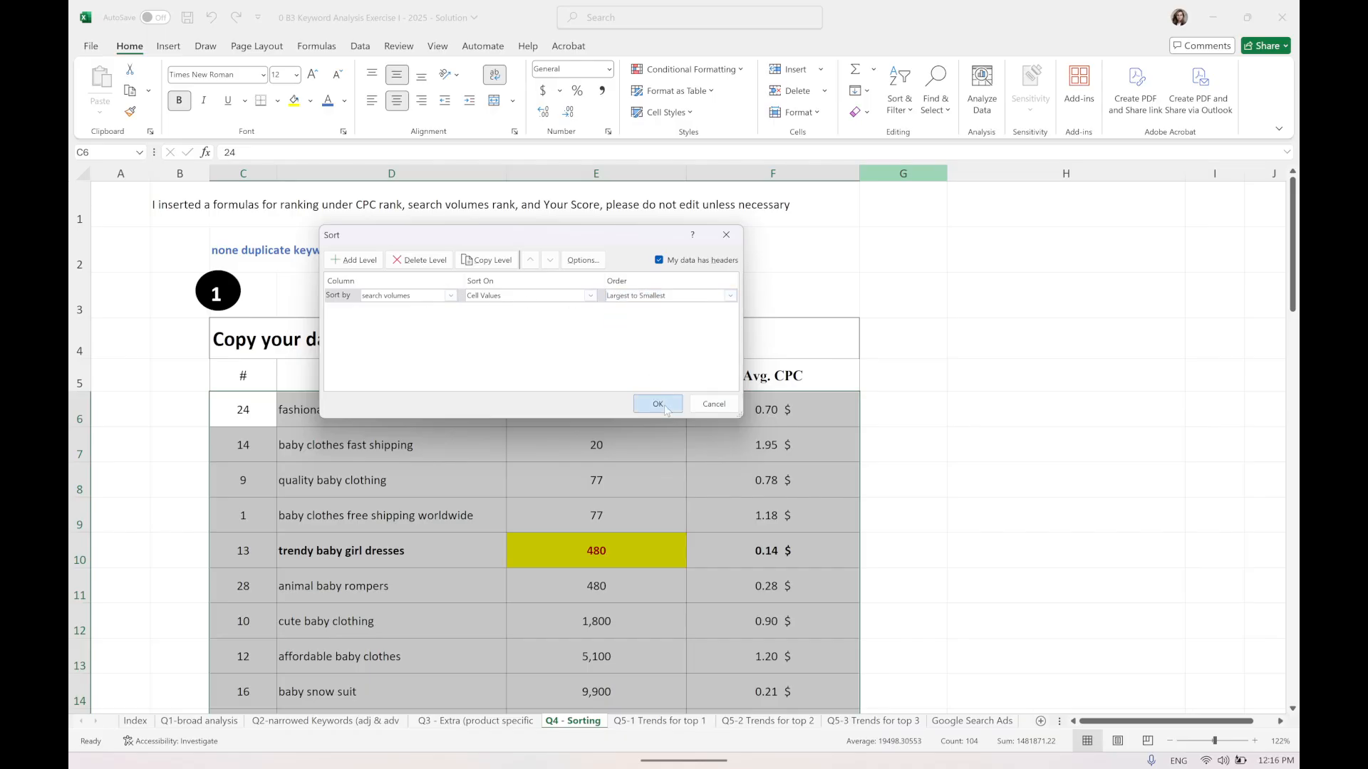
click(659, 403)
Scroll through the keyword table to review the order by search volume.
drag(457, 425, 791, 627)
scroll(615, 411, down, 2)
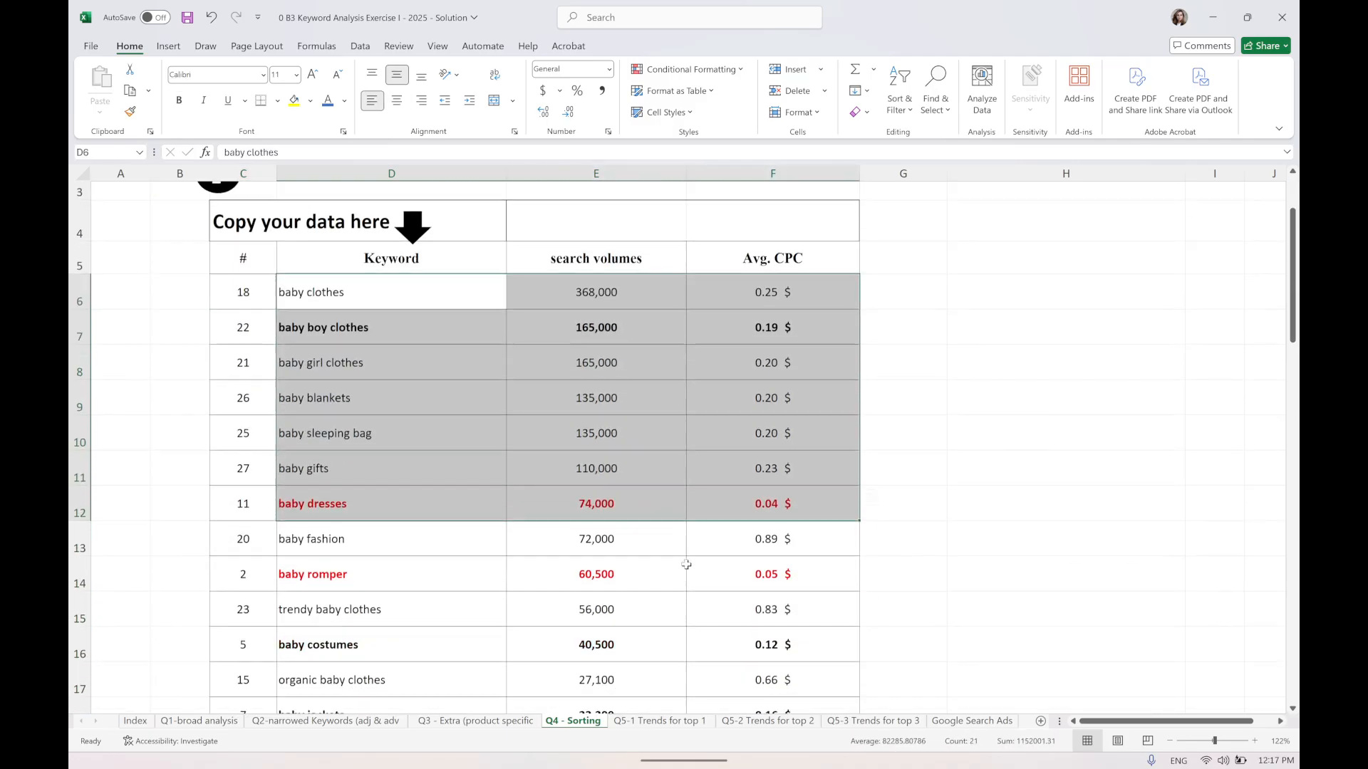
click(815, 307)
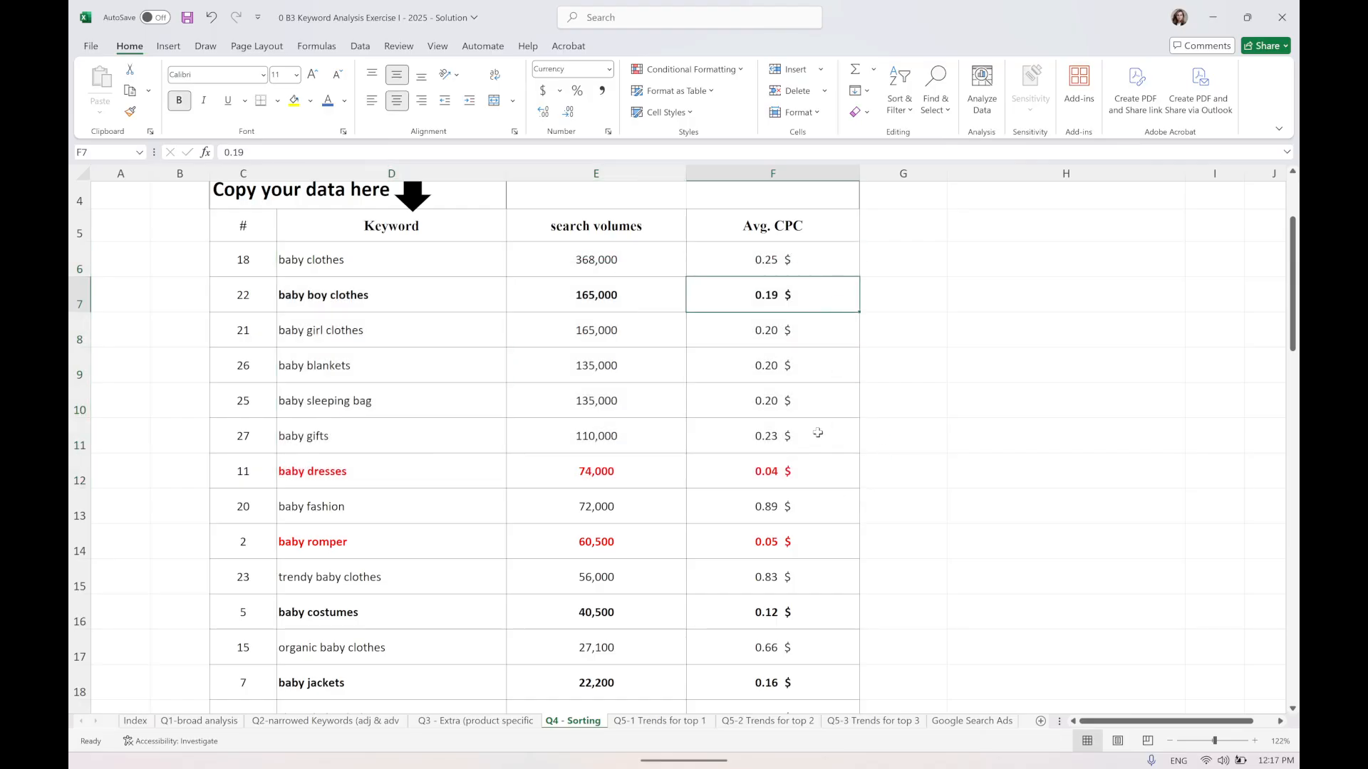
scroll(815, 431, down, 3)
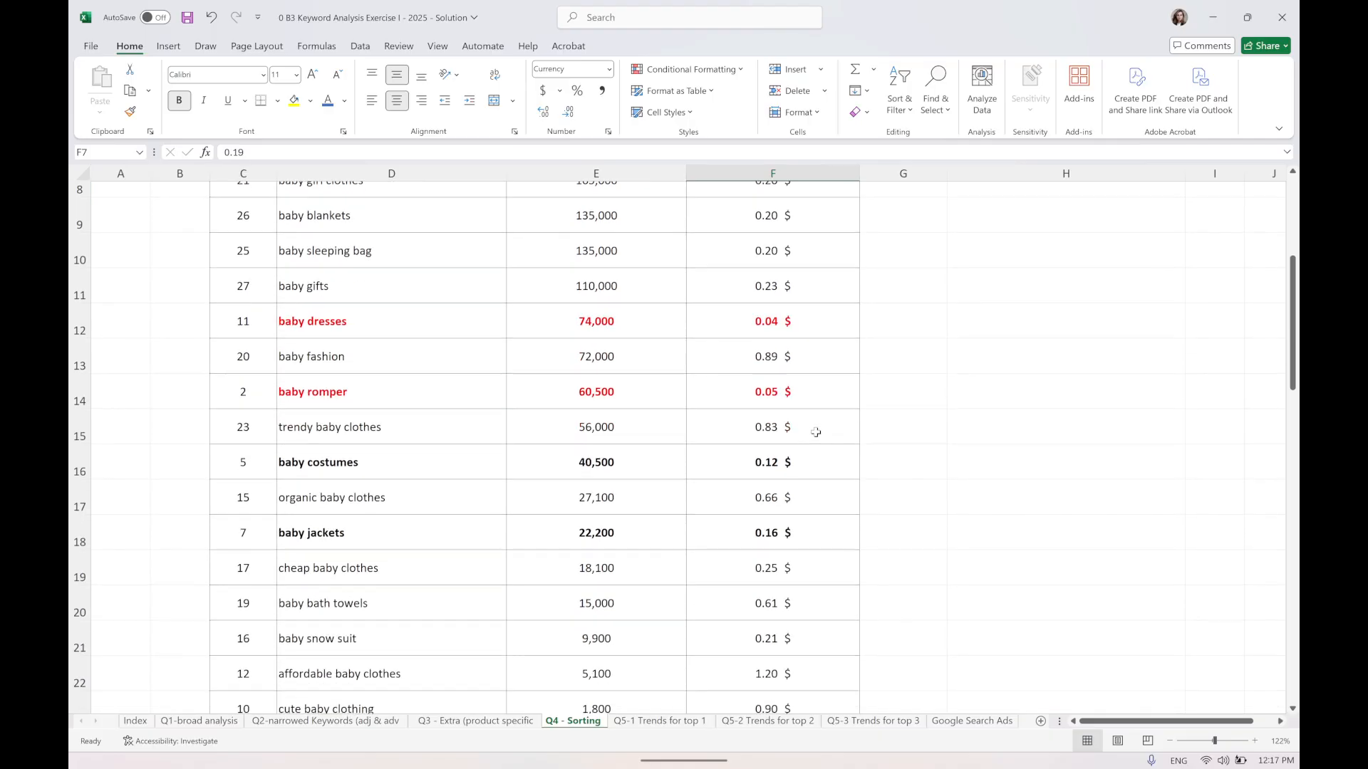
scroll(815, 431, down, 1)
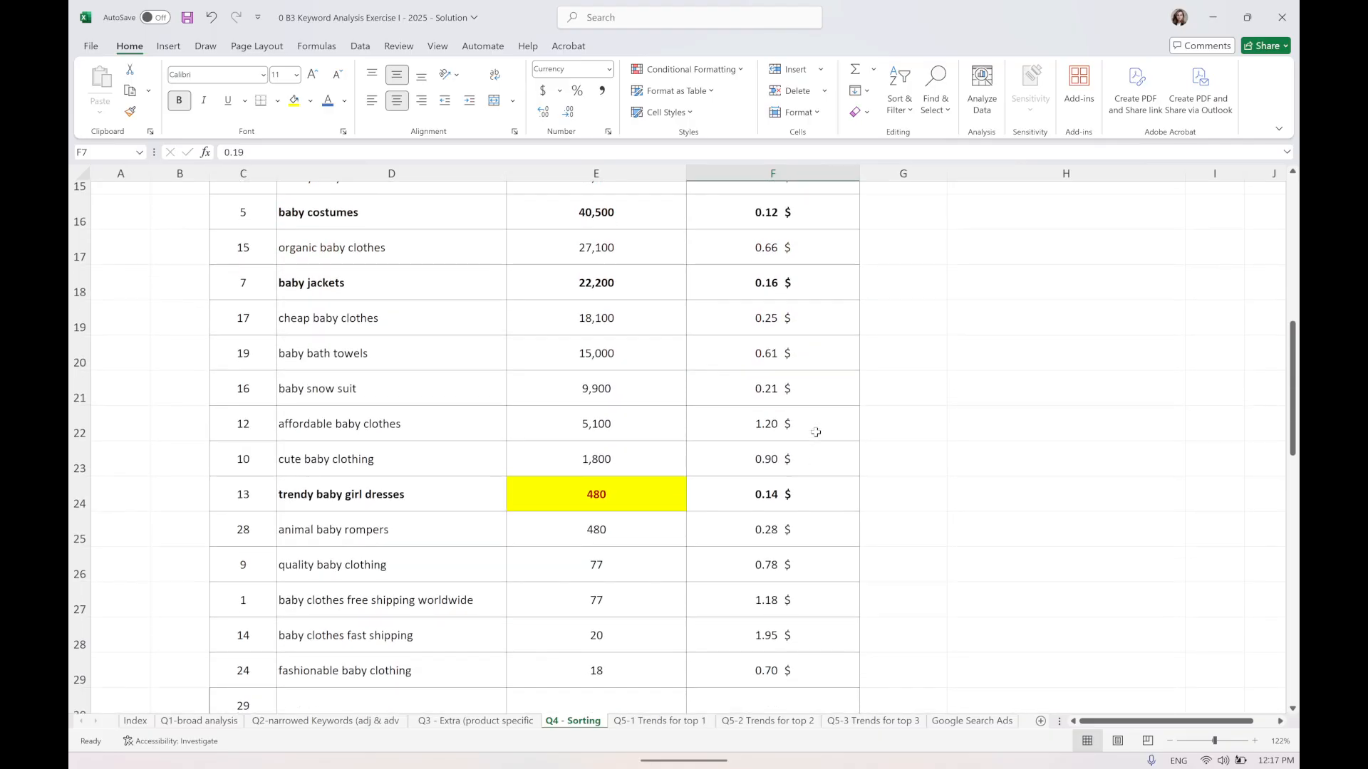
scroll(816, 432, up, 5)
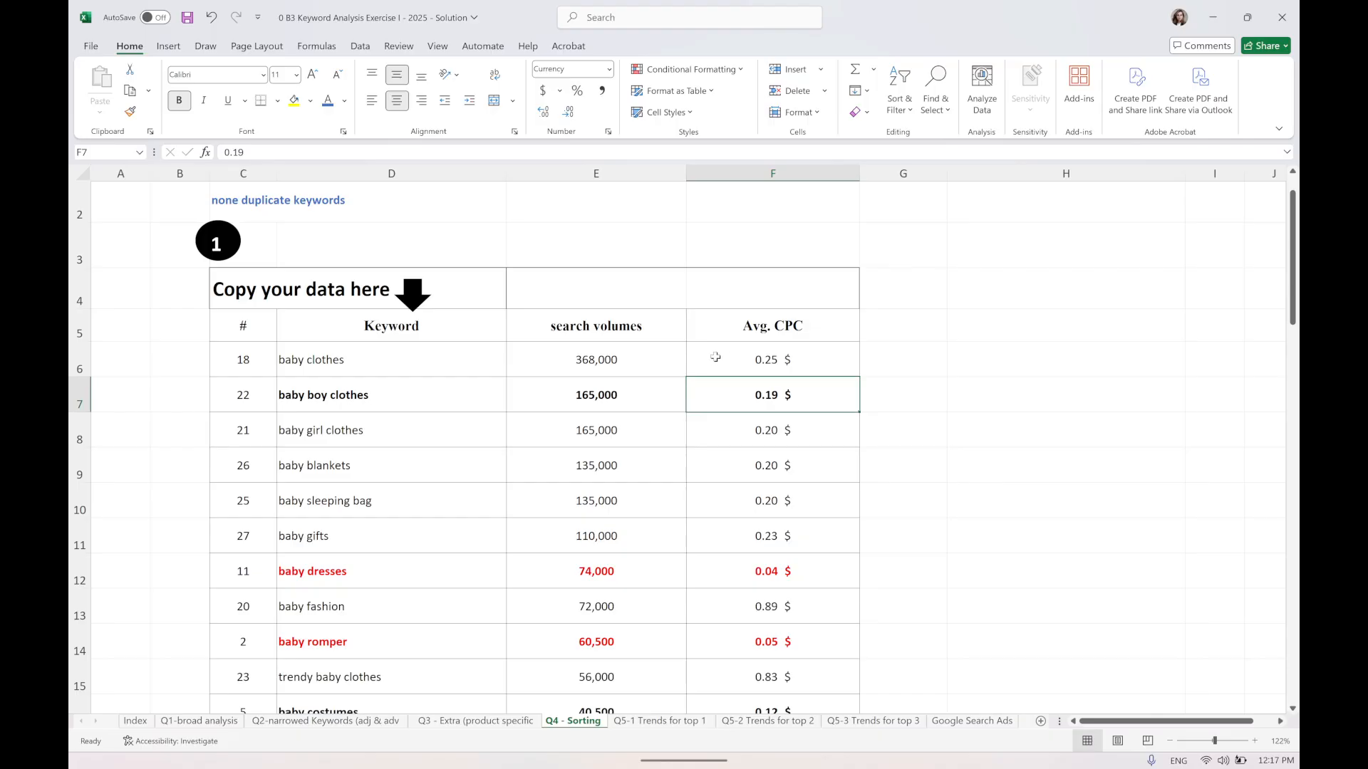
Glance at the Q5-1 Trends for top 1 sheet and return to the Q4 - Sorting sheet.
click(667, 721)
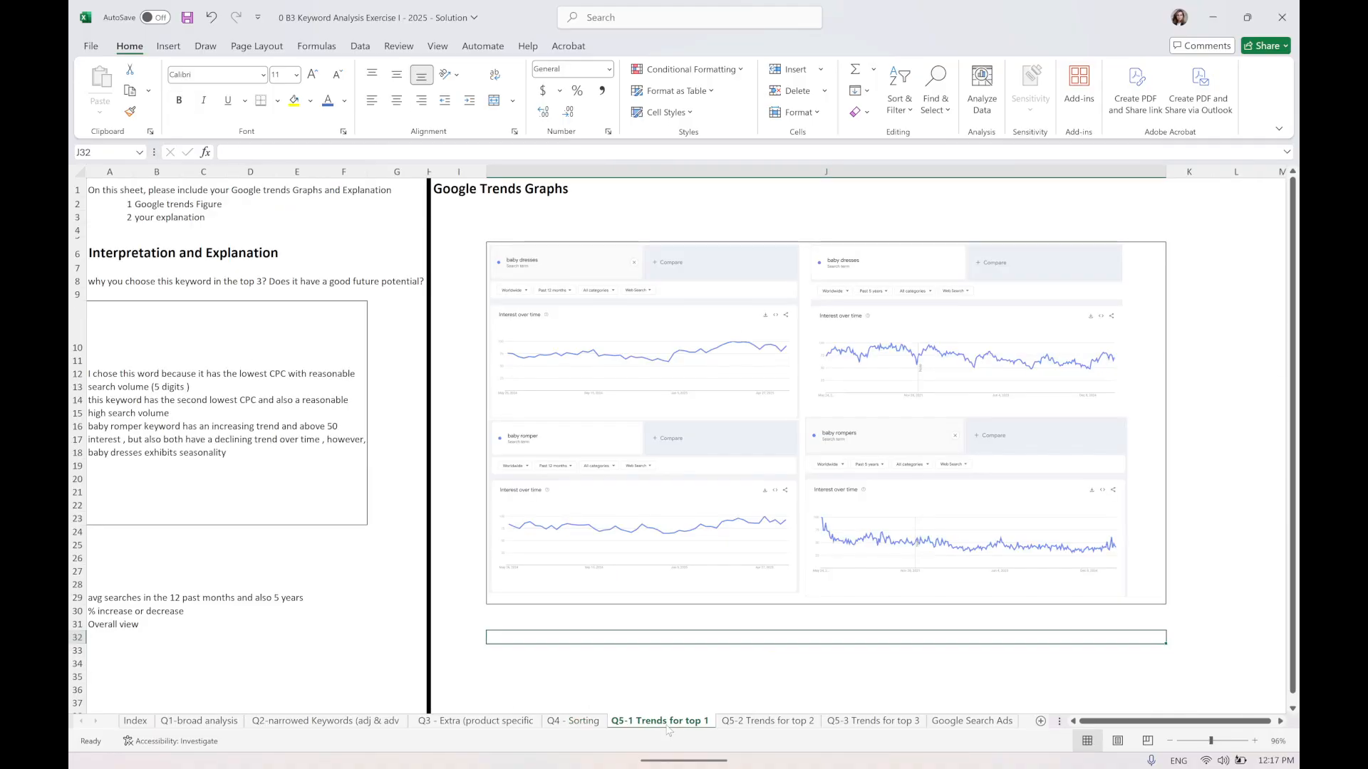
click(576, 722)
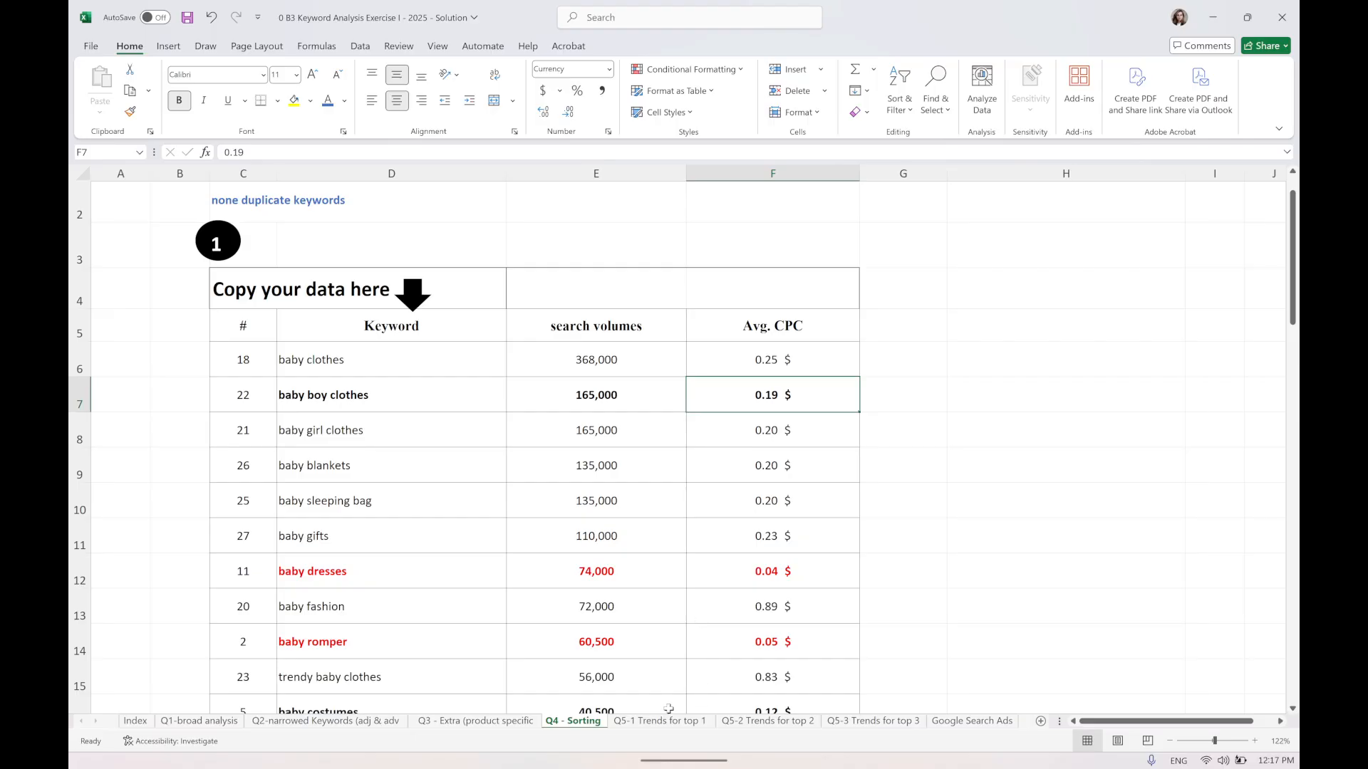
click(652, 725)
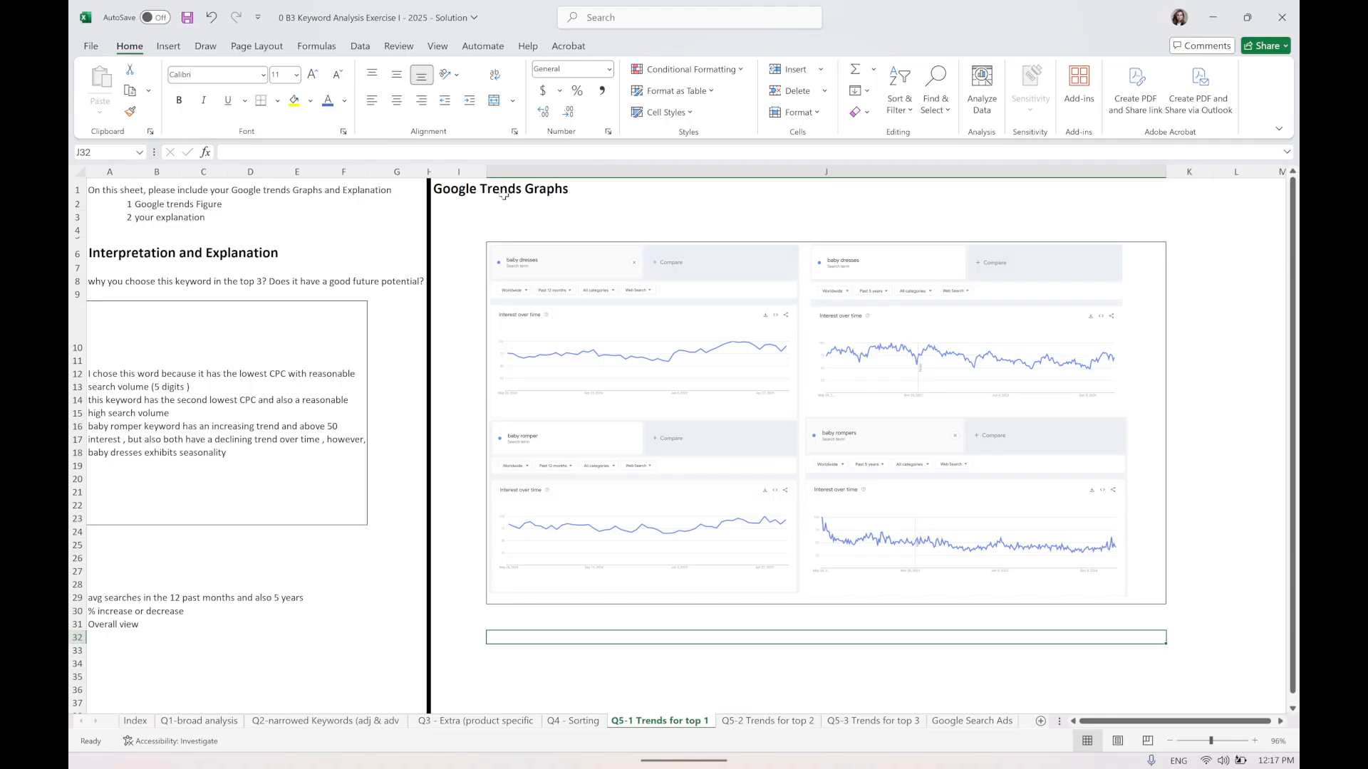
click(573, 721)
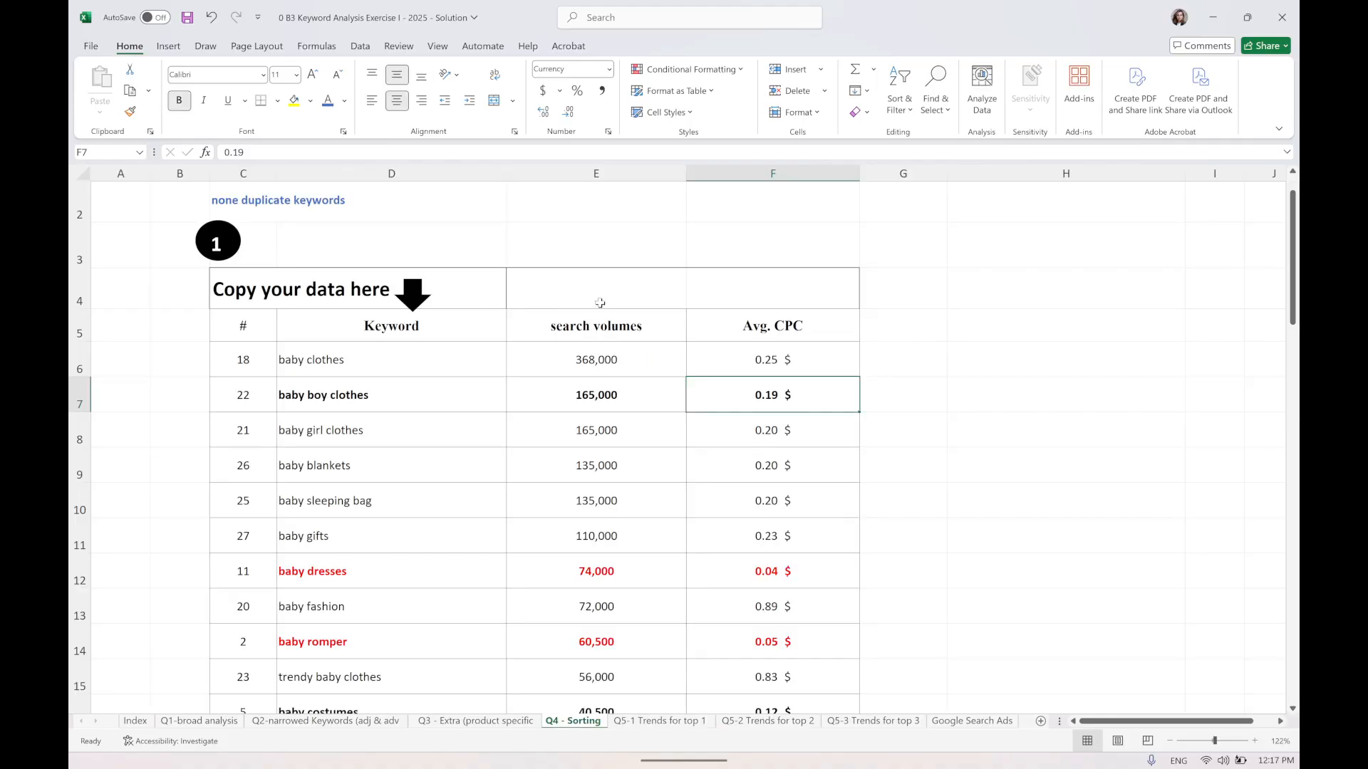
Label the empty header cell above search volumes as Market Demand.
click(583, 195)
key(ctrl+shift+Down)
click(610, 331)
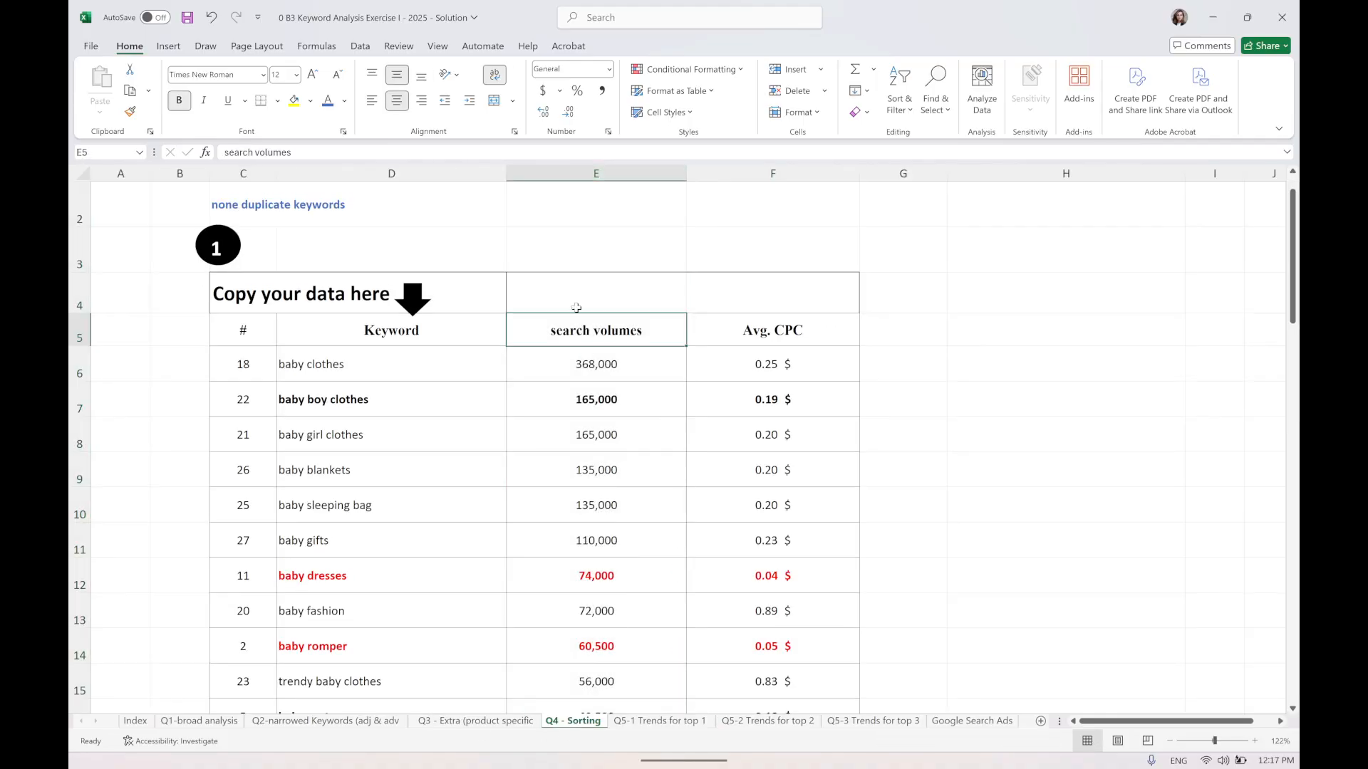
click(575, 307)
mouse_move(542, 733)
text(Ma)
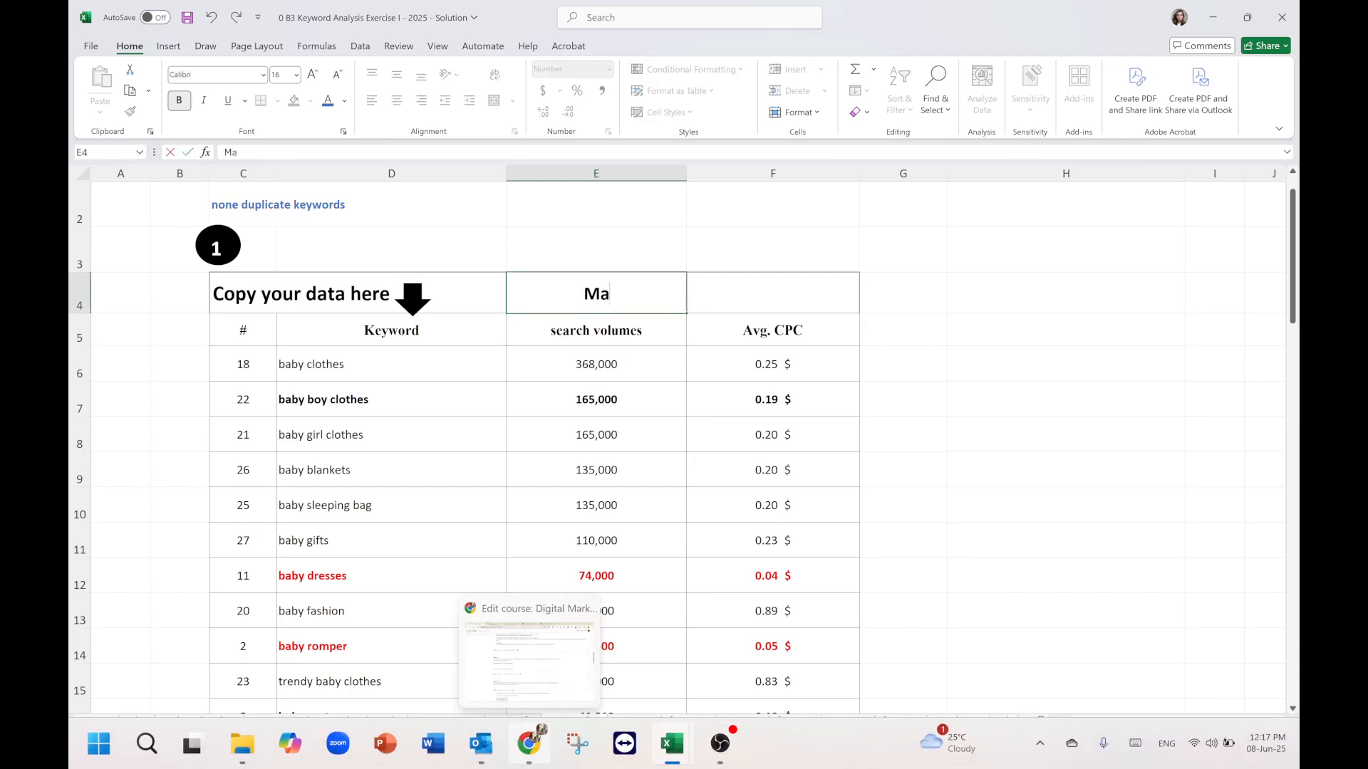
text(rket Demand)
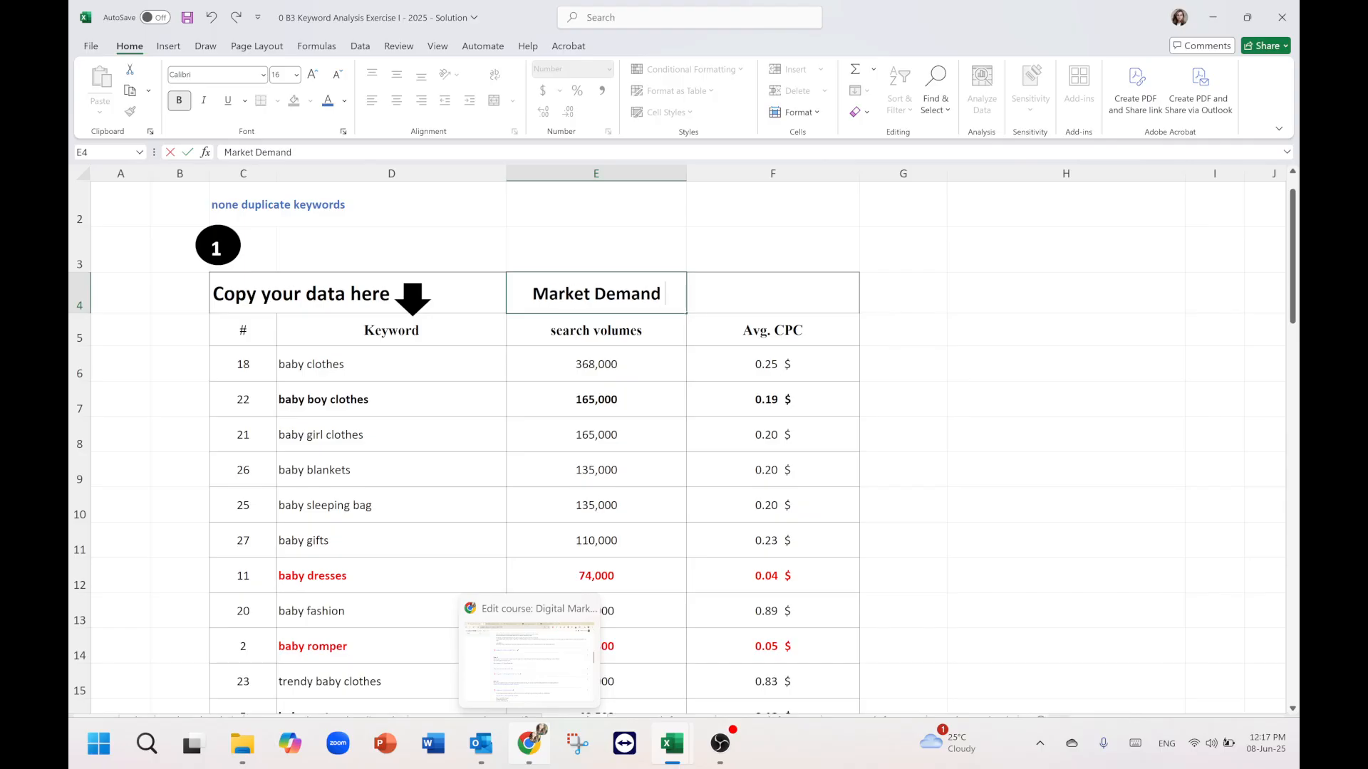
key(Tab)
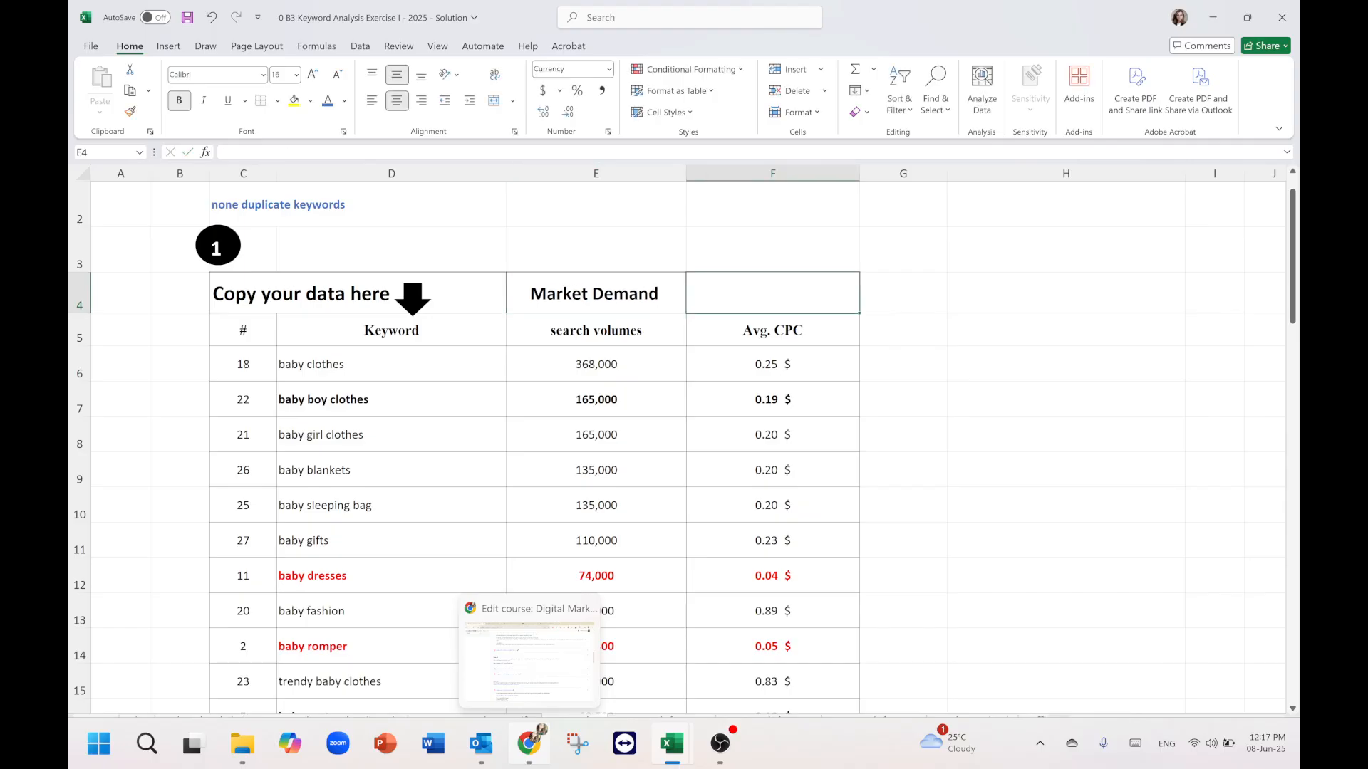
Label the header cell above Avg. CPC as Commercial Intent and save the workbook.
text(Commerc)
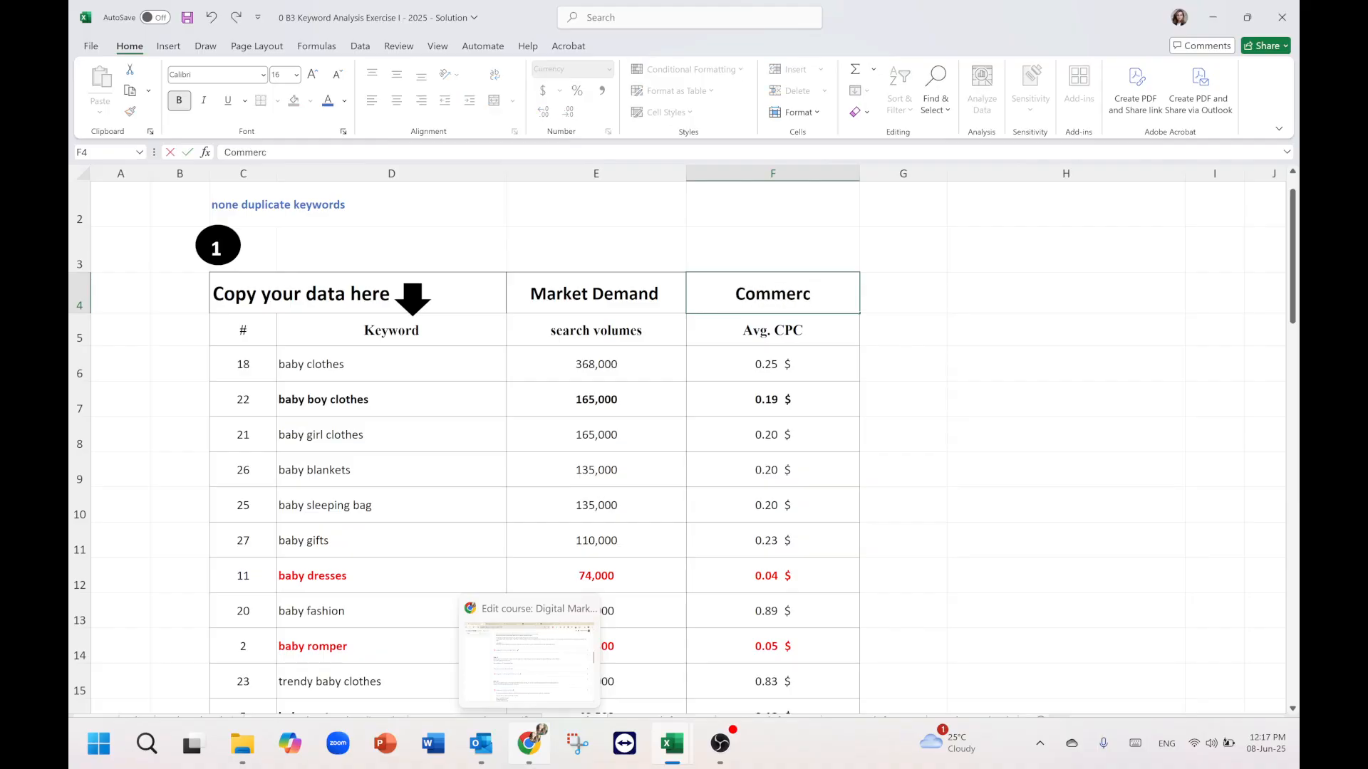
text(ial Intent)
key(Return)
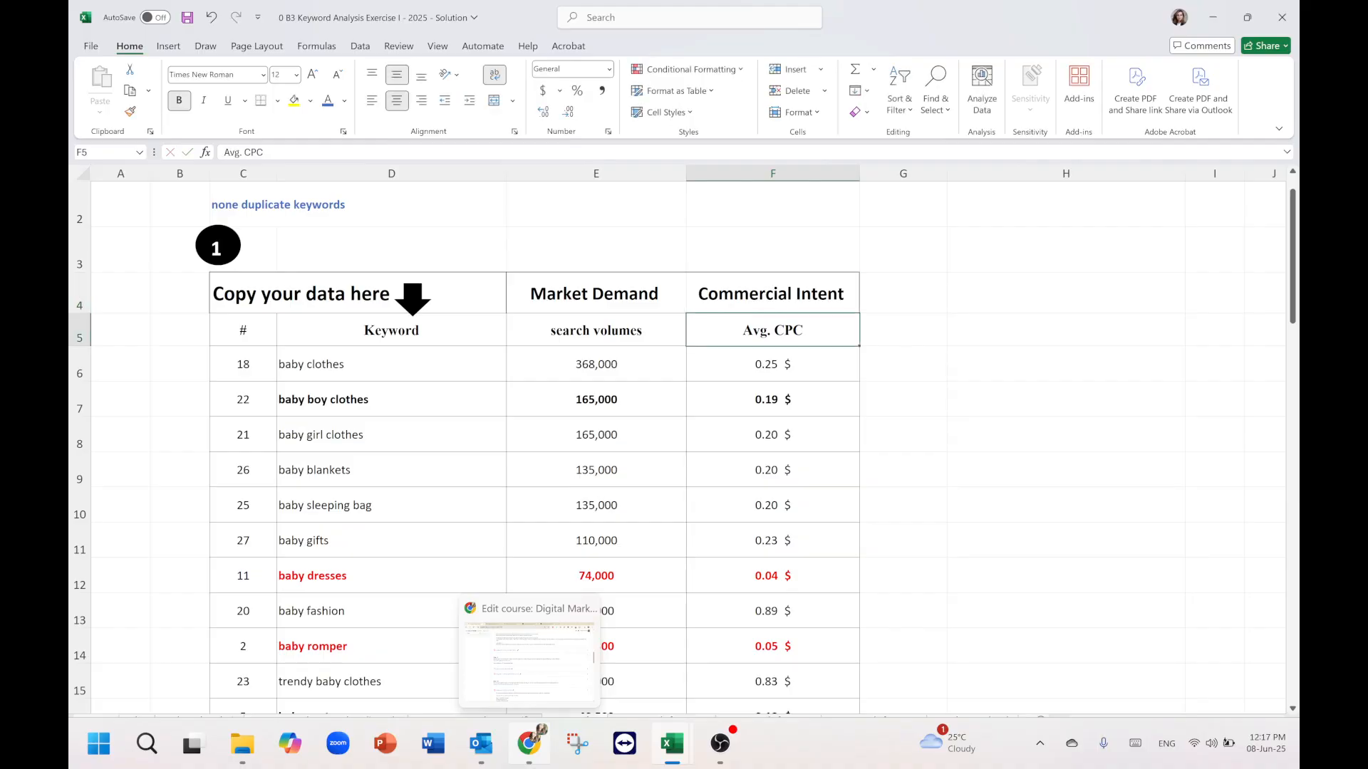
key(ctrl+s)
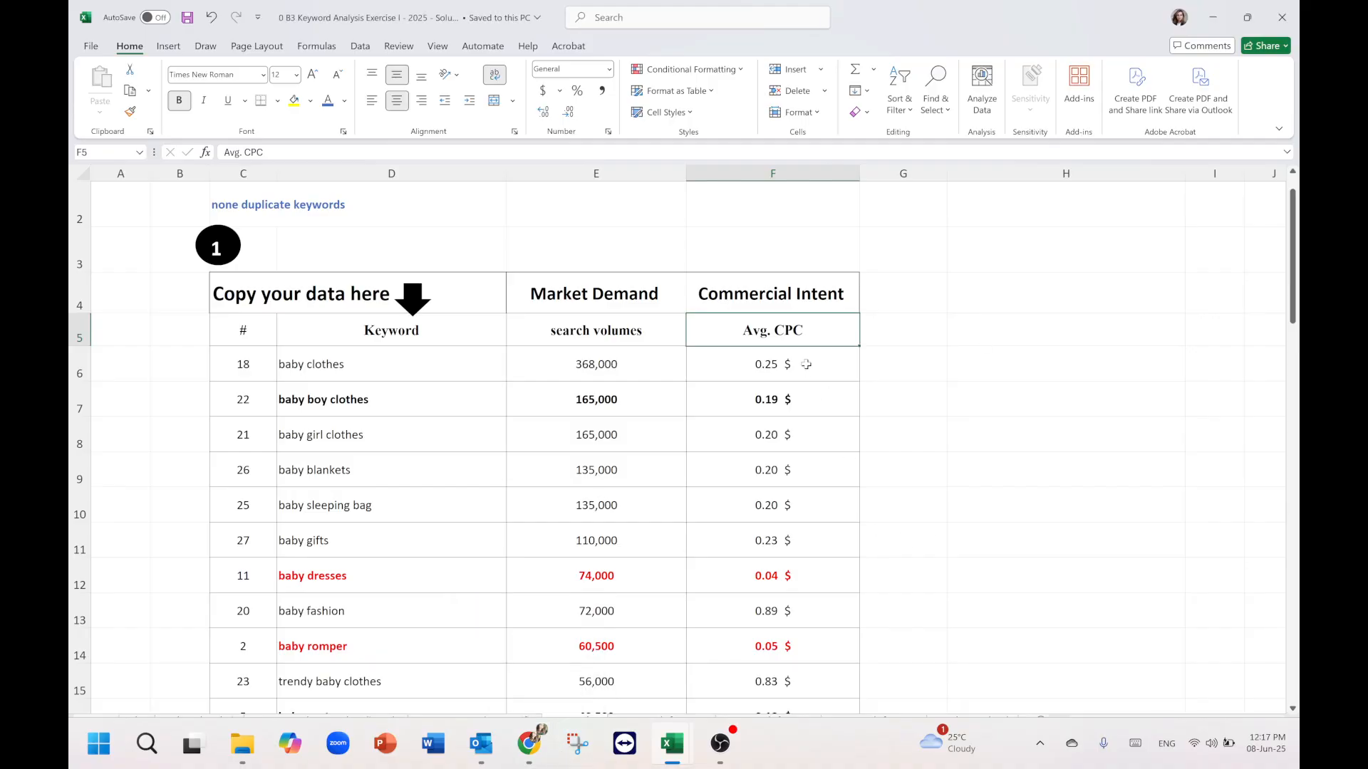
Append (high) to the Market Demand header.
click(789, 295)
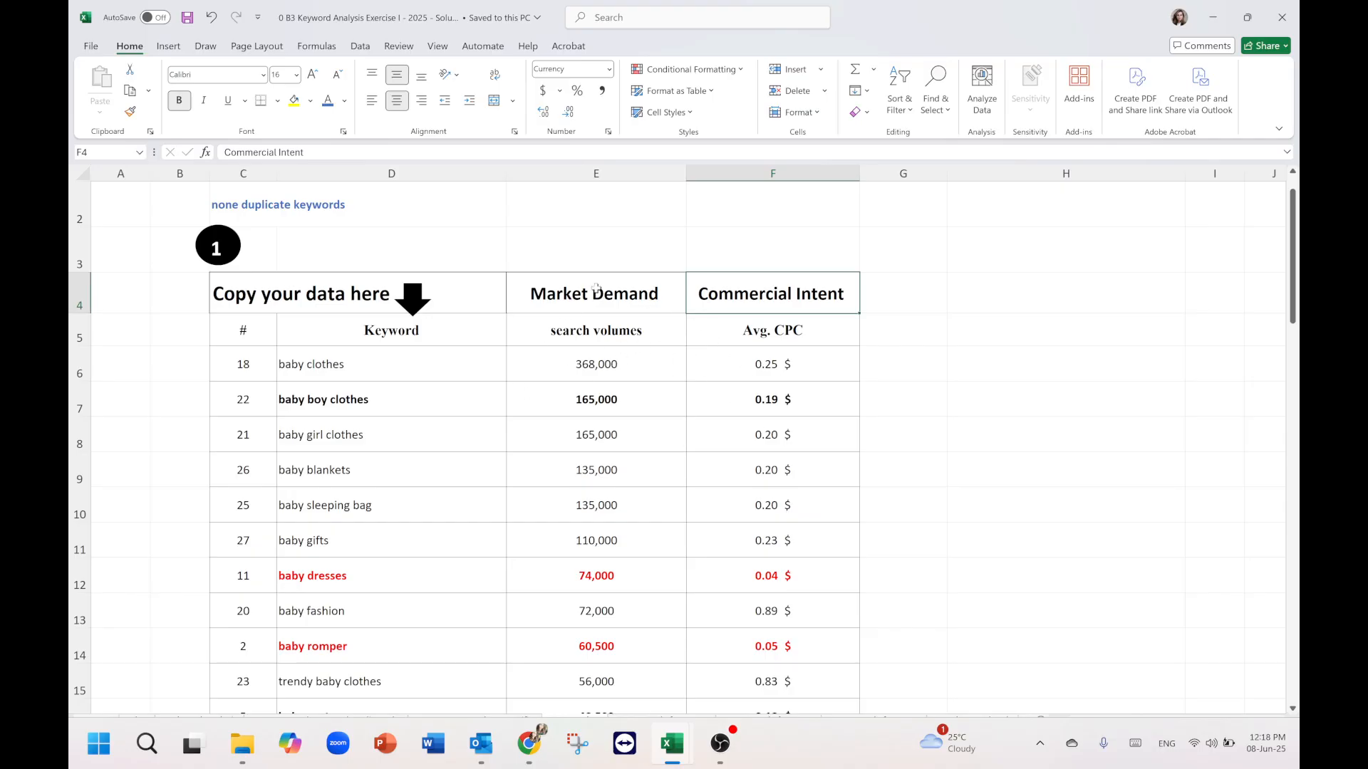
click(597, 287)
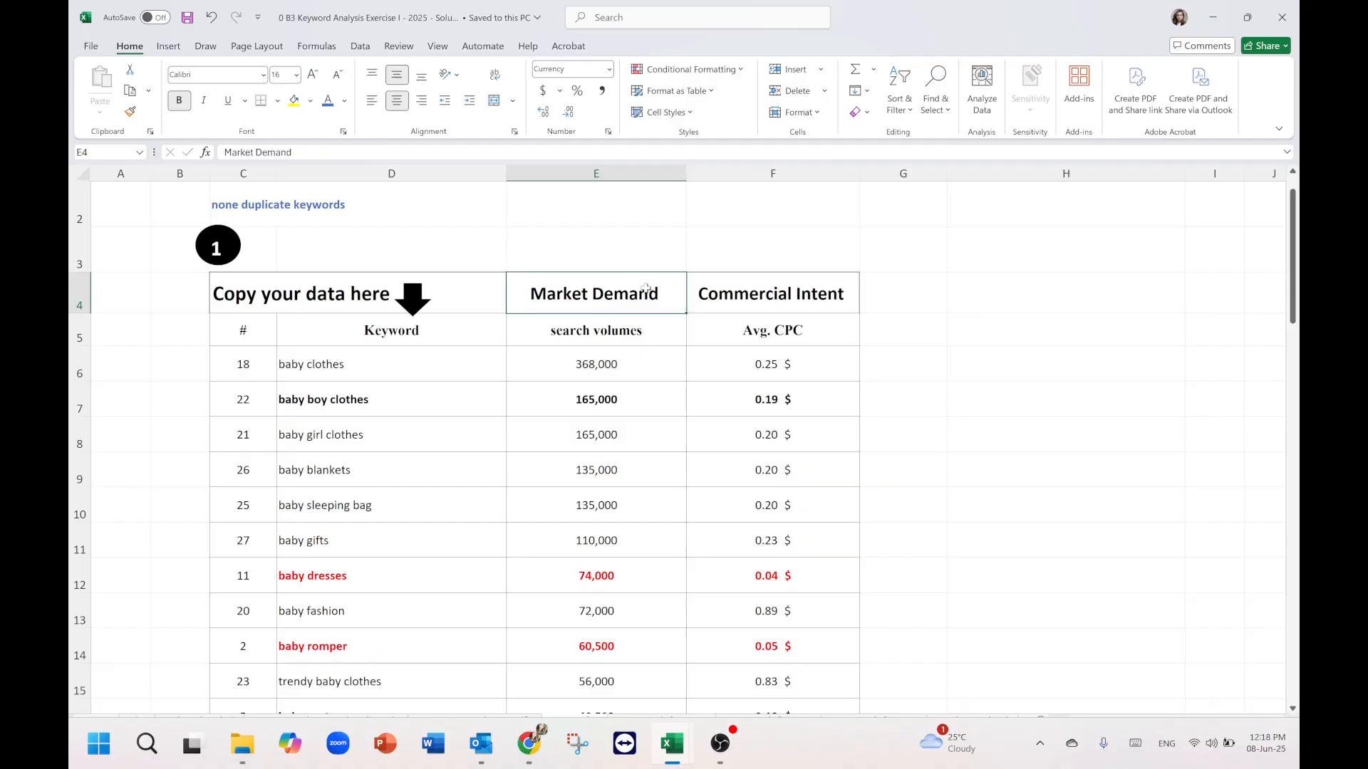
double_click(659, 297)
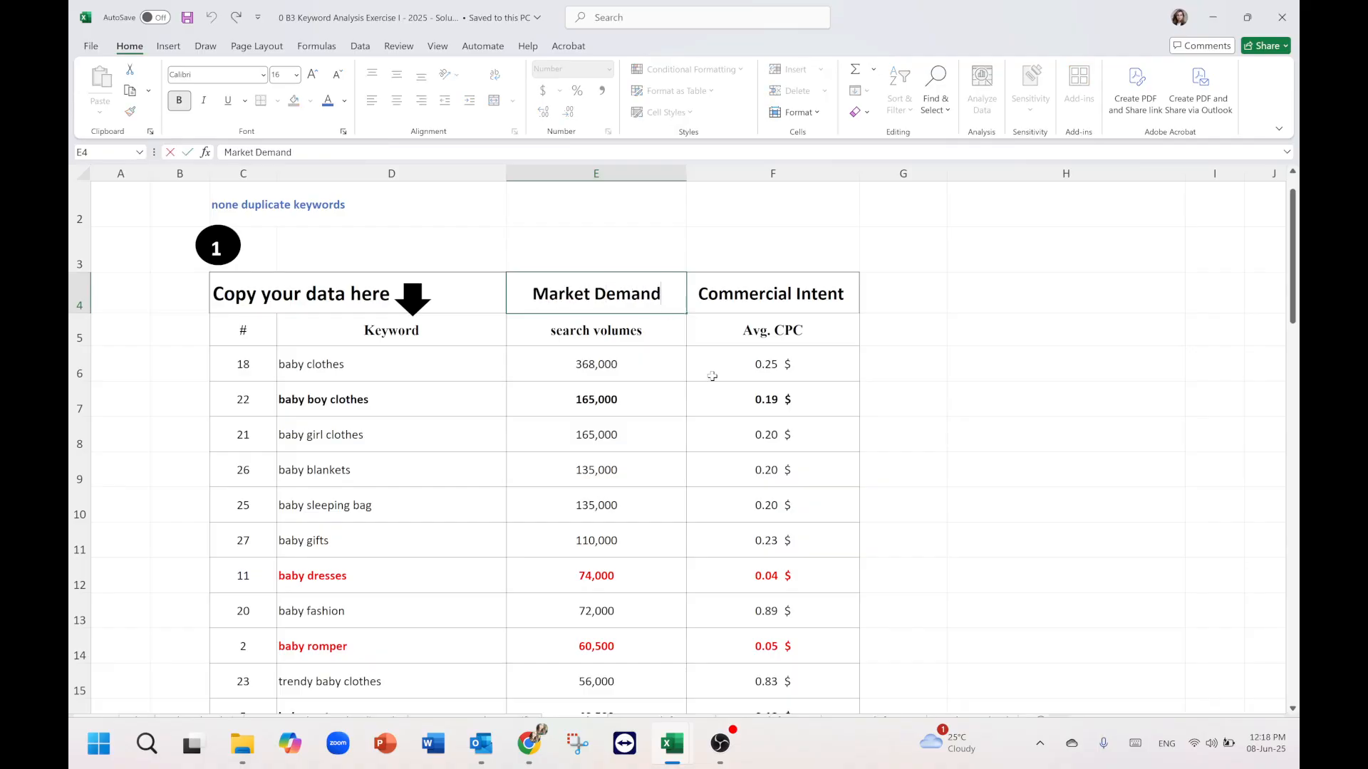
text((high))
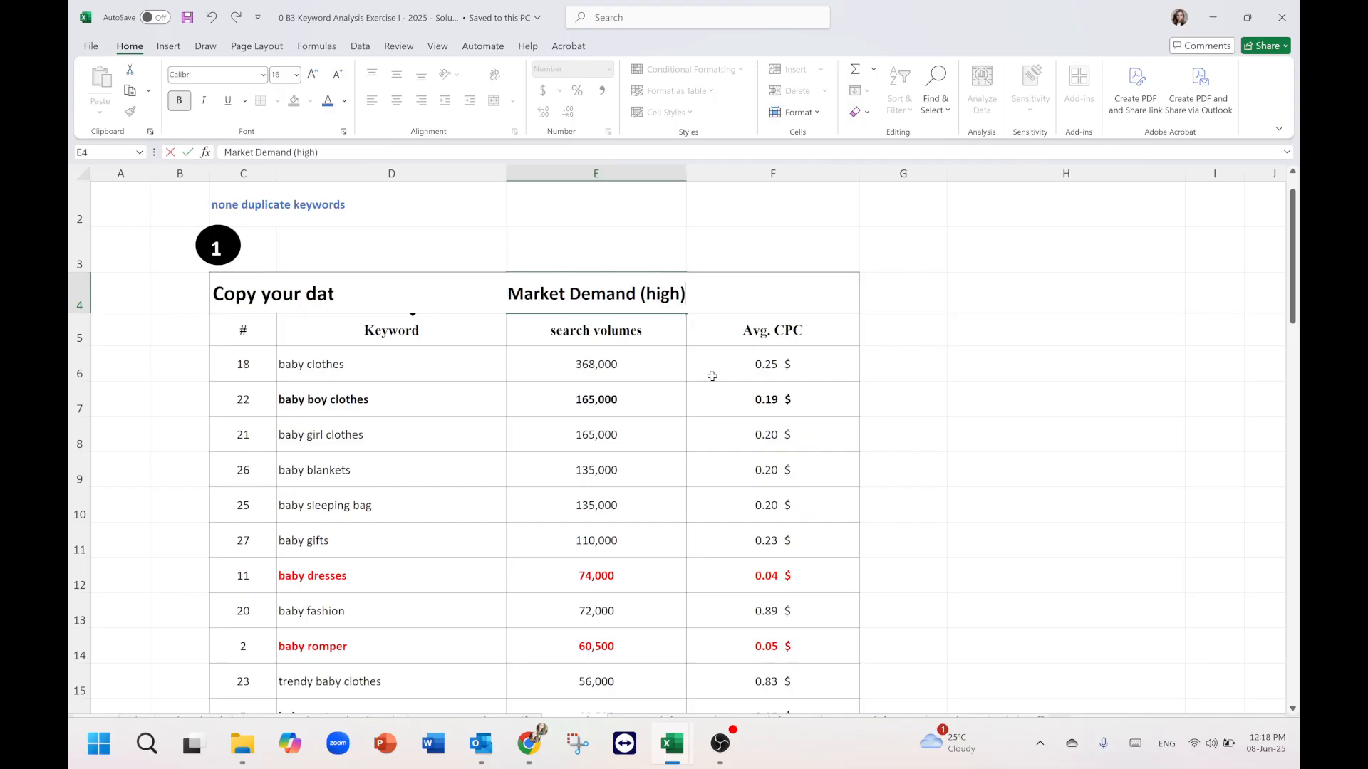
click(713, 376)
Widen the Market Demand and Commercial Intent columns to fit their headers.
double_click(686, 173)
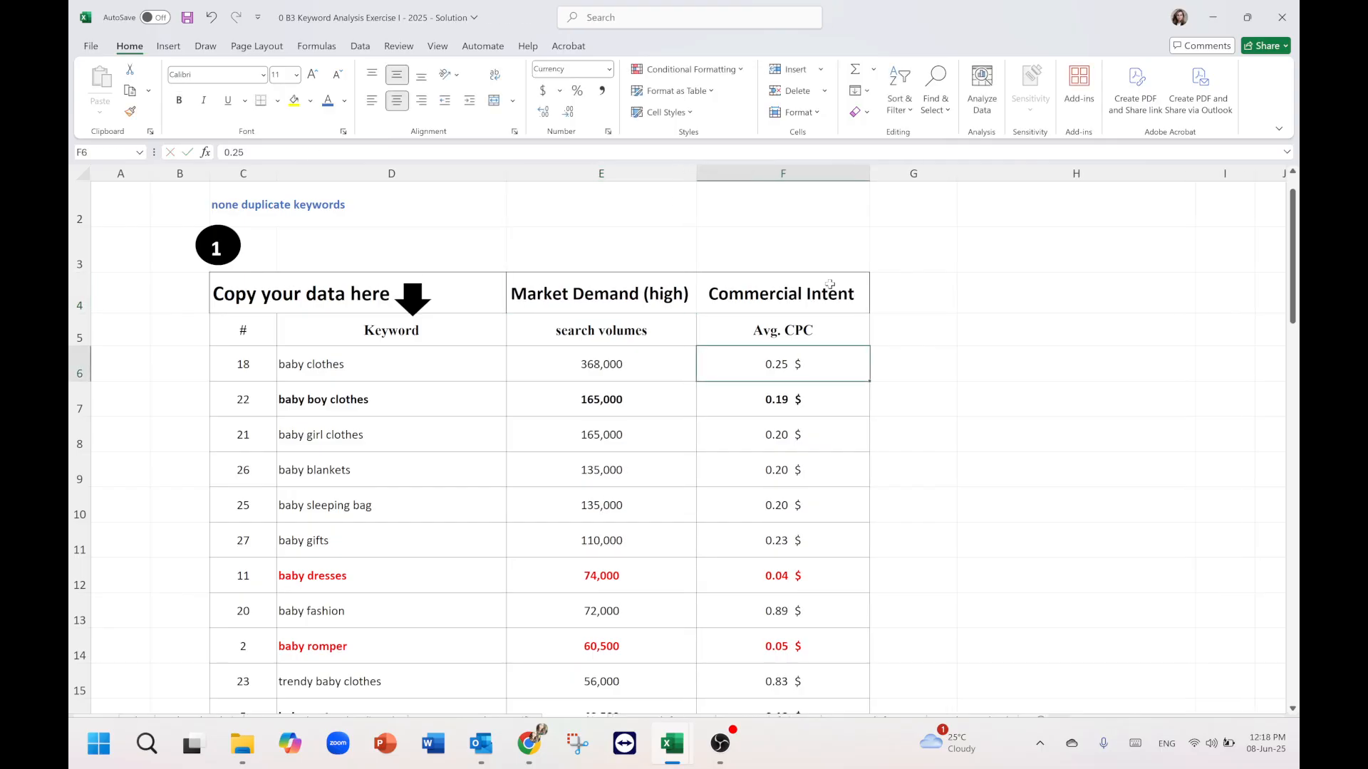
click(830, 284)
mouse_move(906, 173)
mouse_down()
mouse_move(854, 173)
mouse_move(918, 187)
mouse_up()
click(855, 173)
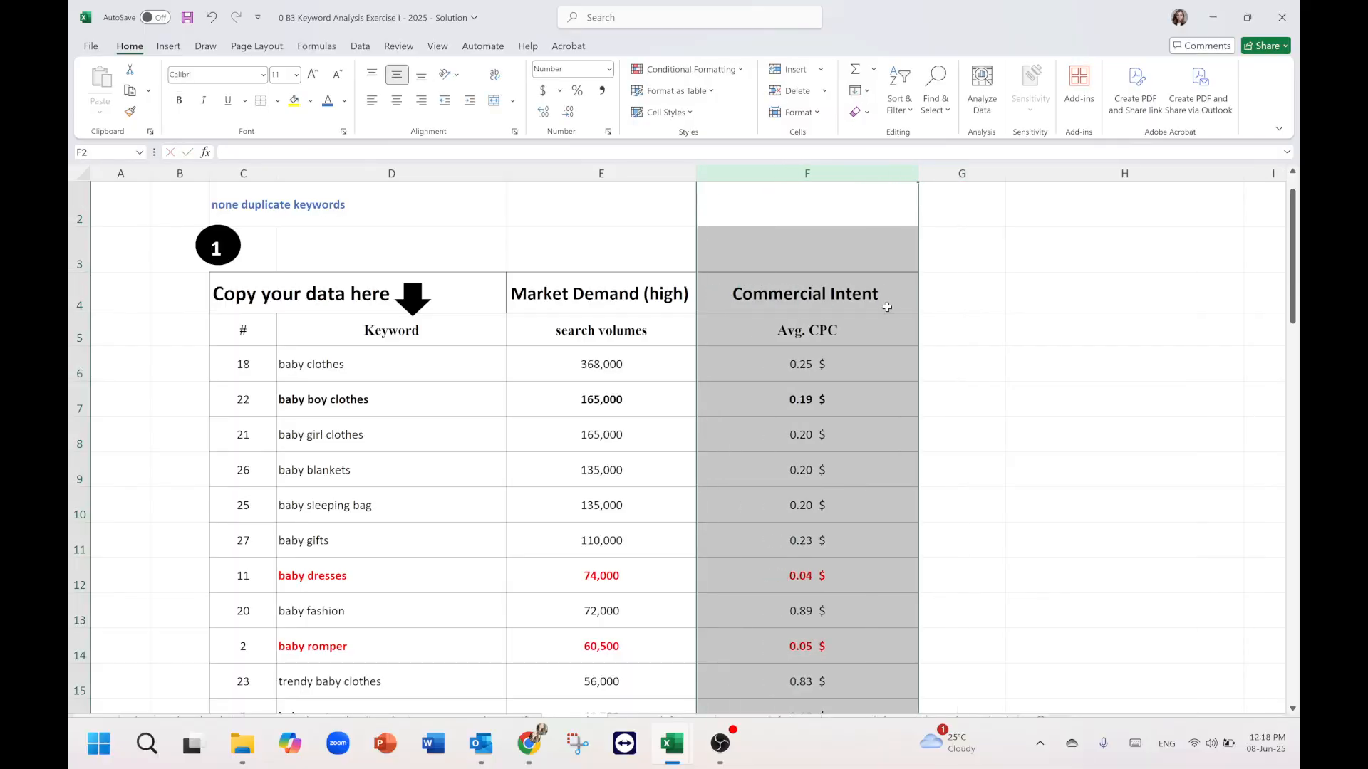
click(878, 300)
Append (low , medium) to the Avg. CPC column header.
click(837, 330)
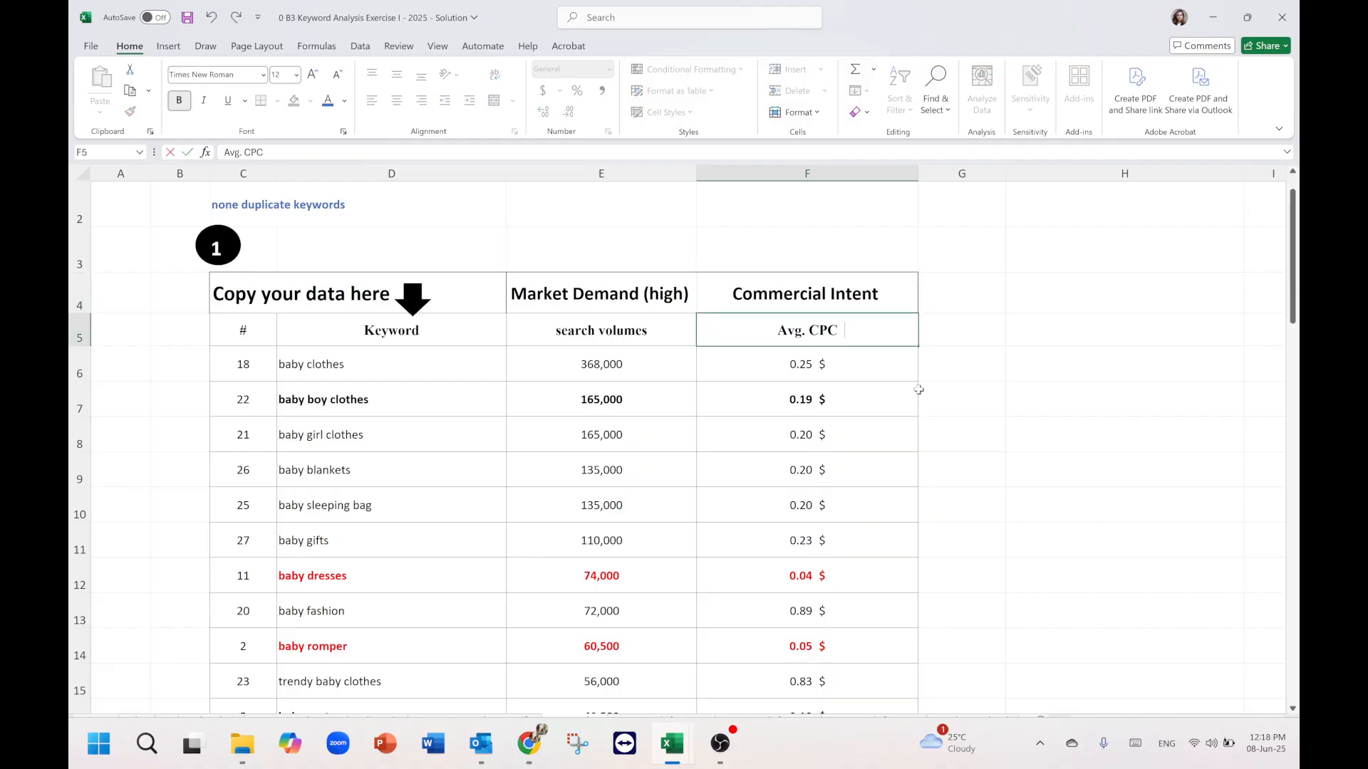
text((low , medium))
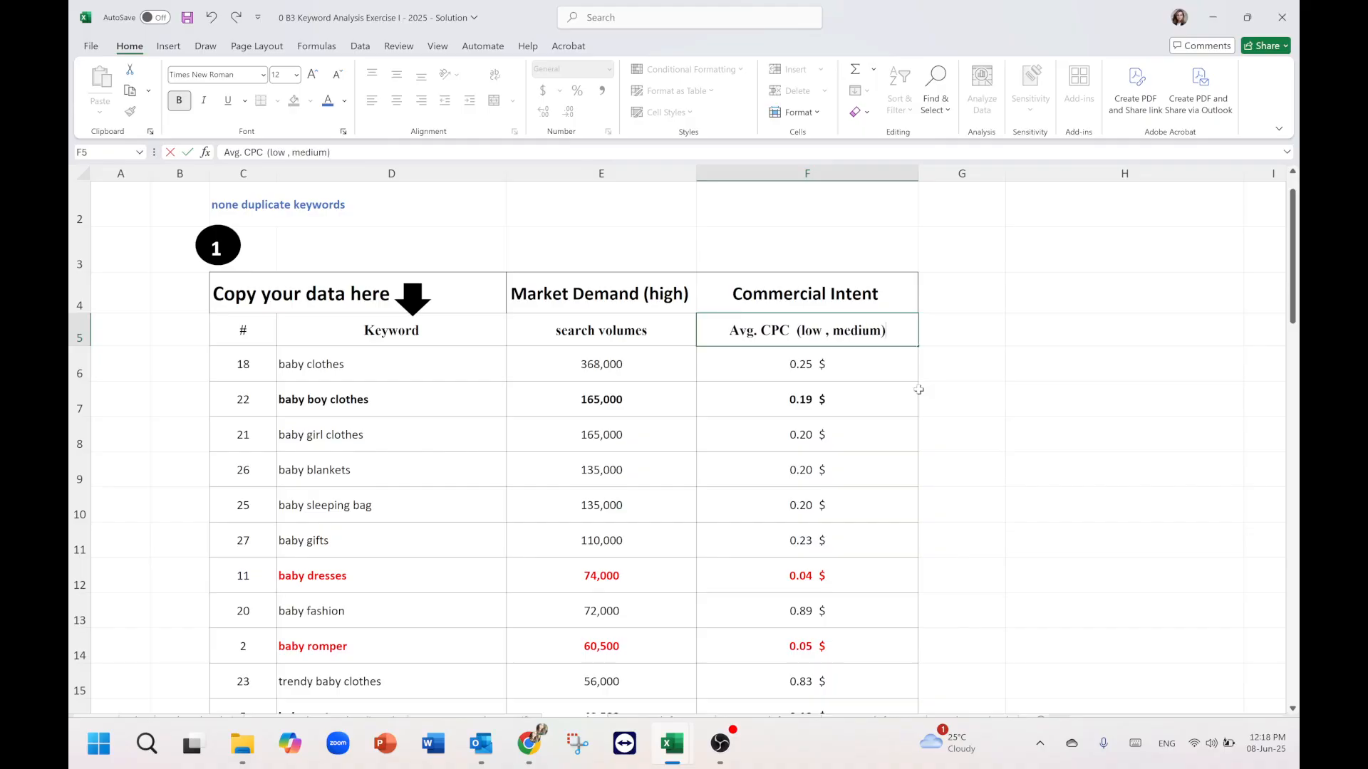
Leave the sorting sheet and open the trends sheets for the top 1, top 3 and top 2 keywords in turn.
click(1010, 399)
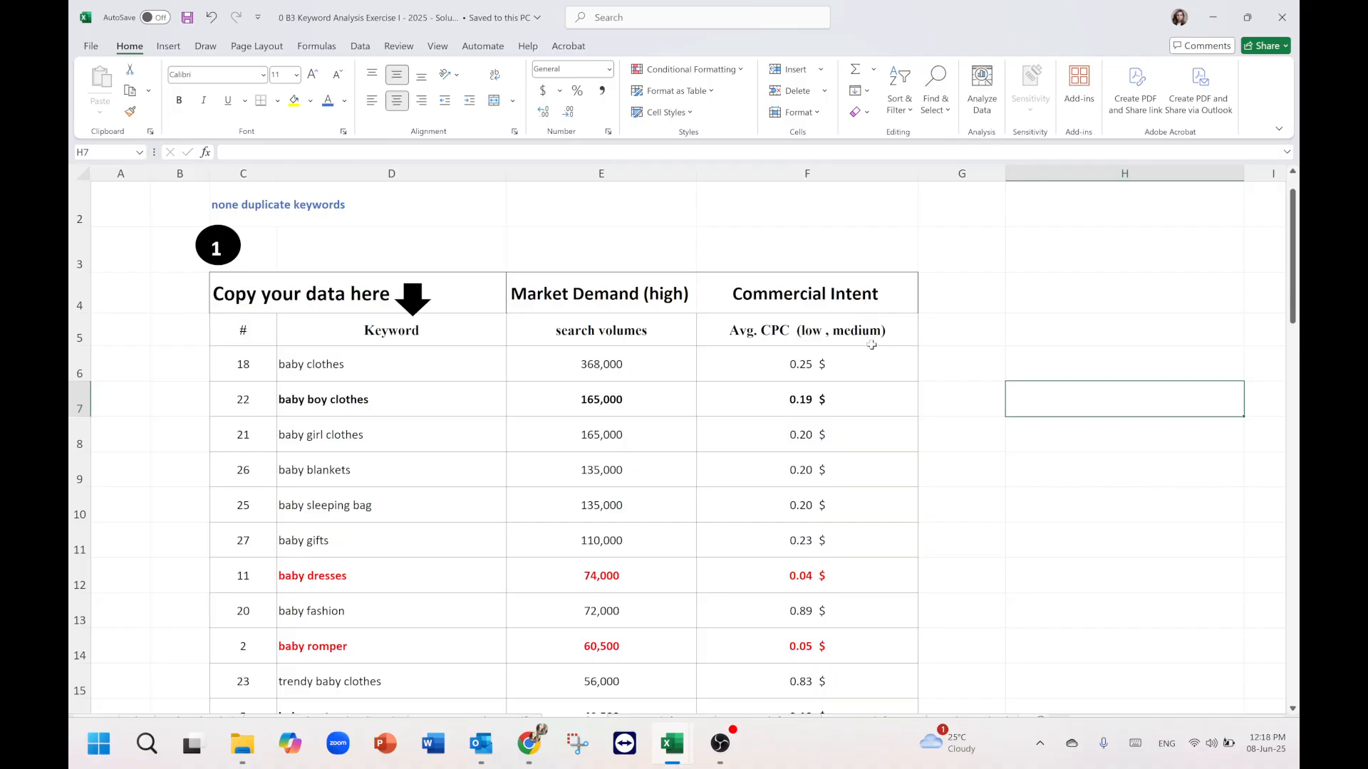
click(872, 343)
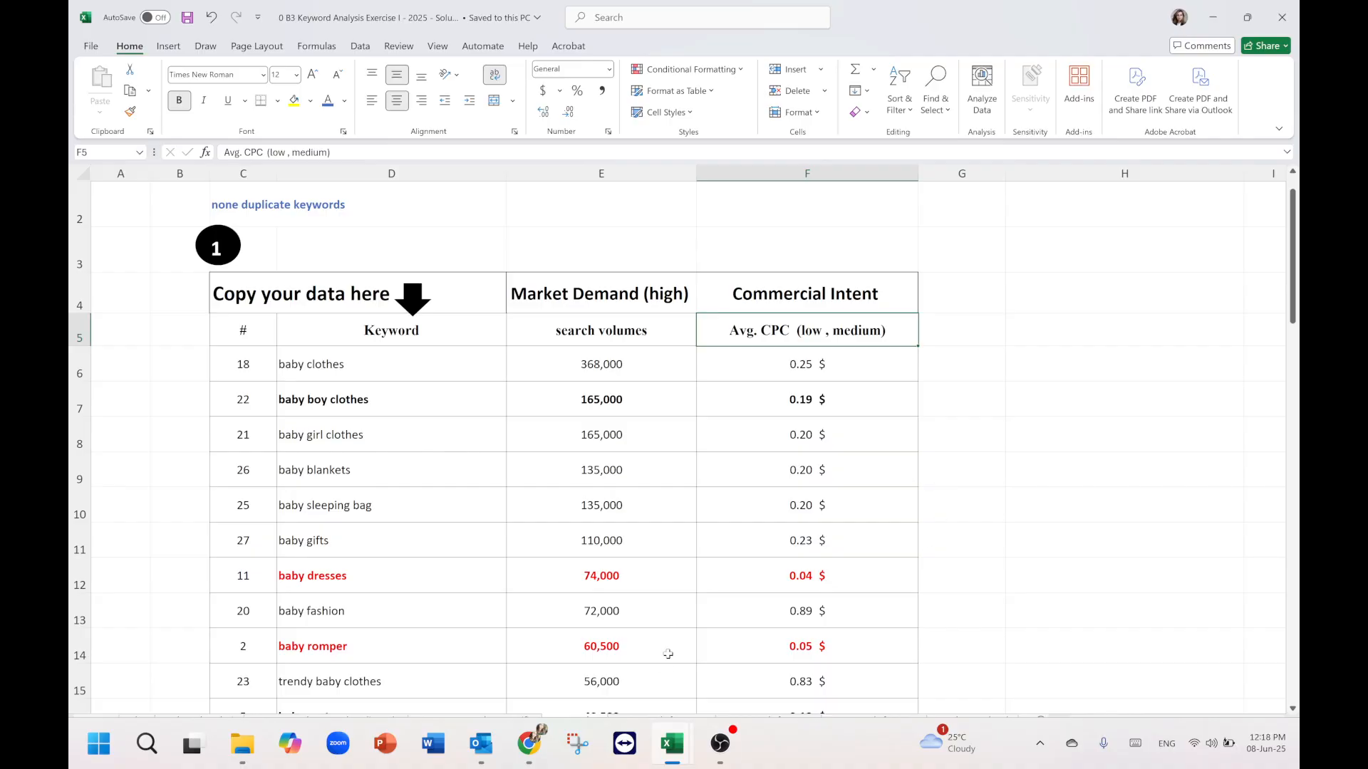
click(681, 722)
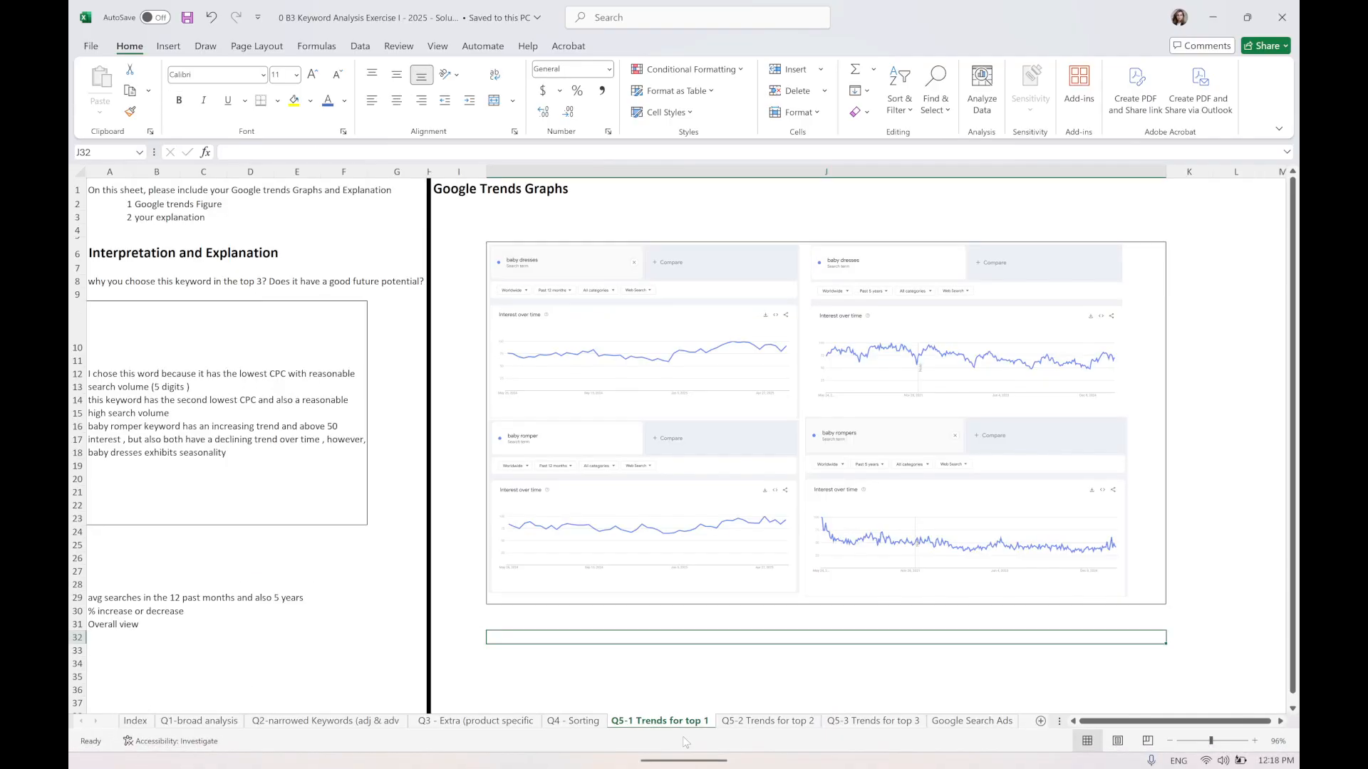
click(873, 721)
click(767, 721)
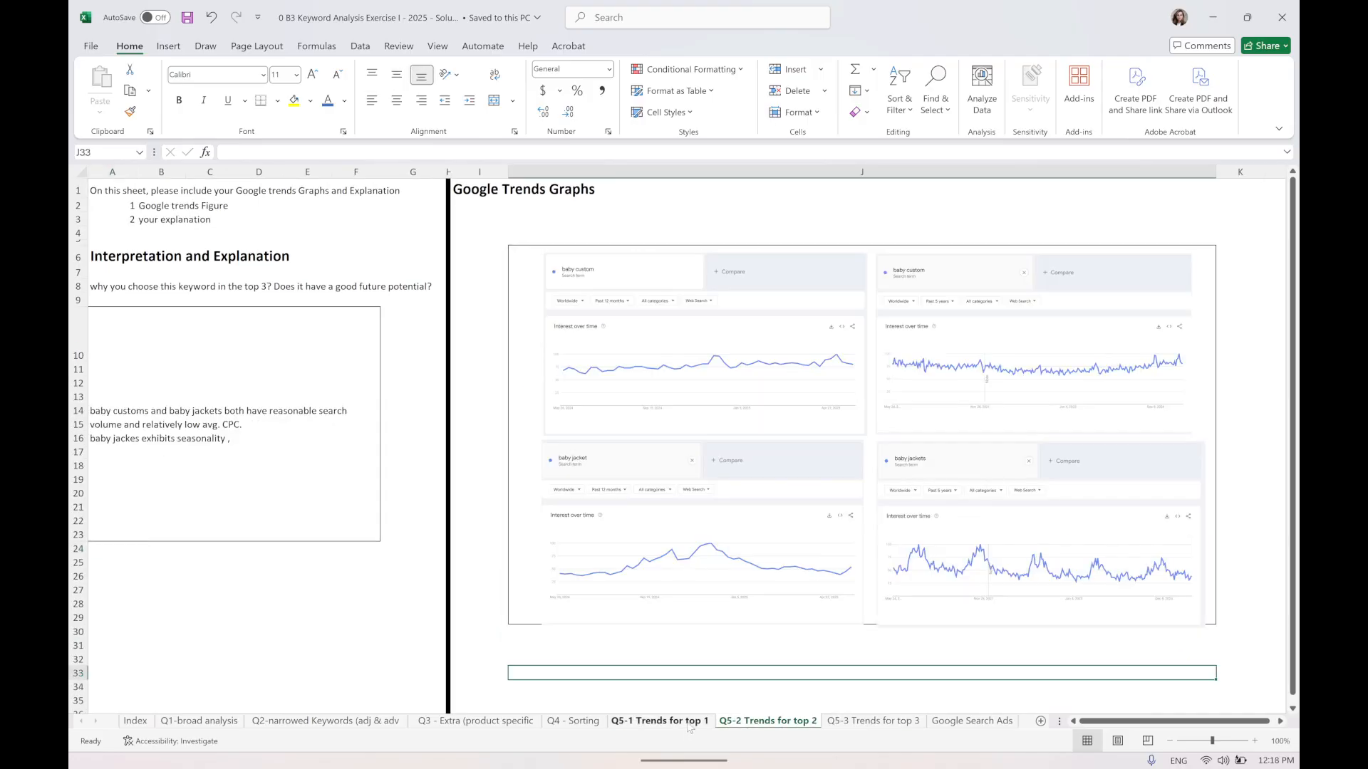
click(682, 723)
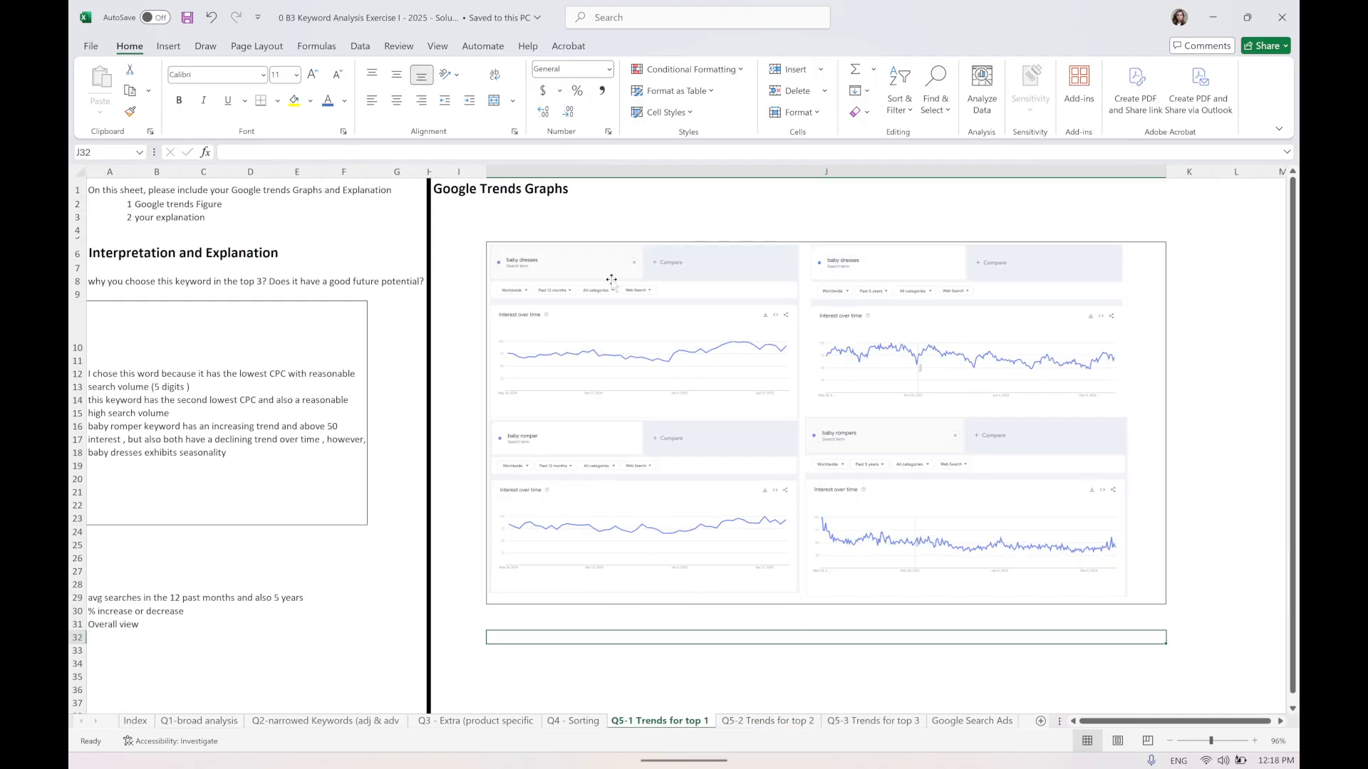
Zoom and scroll through the Google Trends graphs on the top 1 trends sheet to examine them.
scroll(449, 513, up, 5)
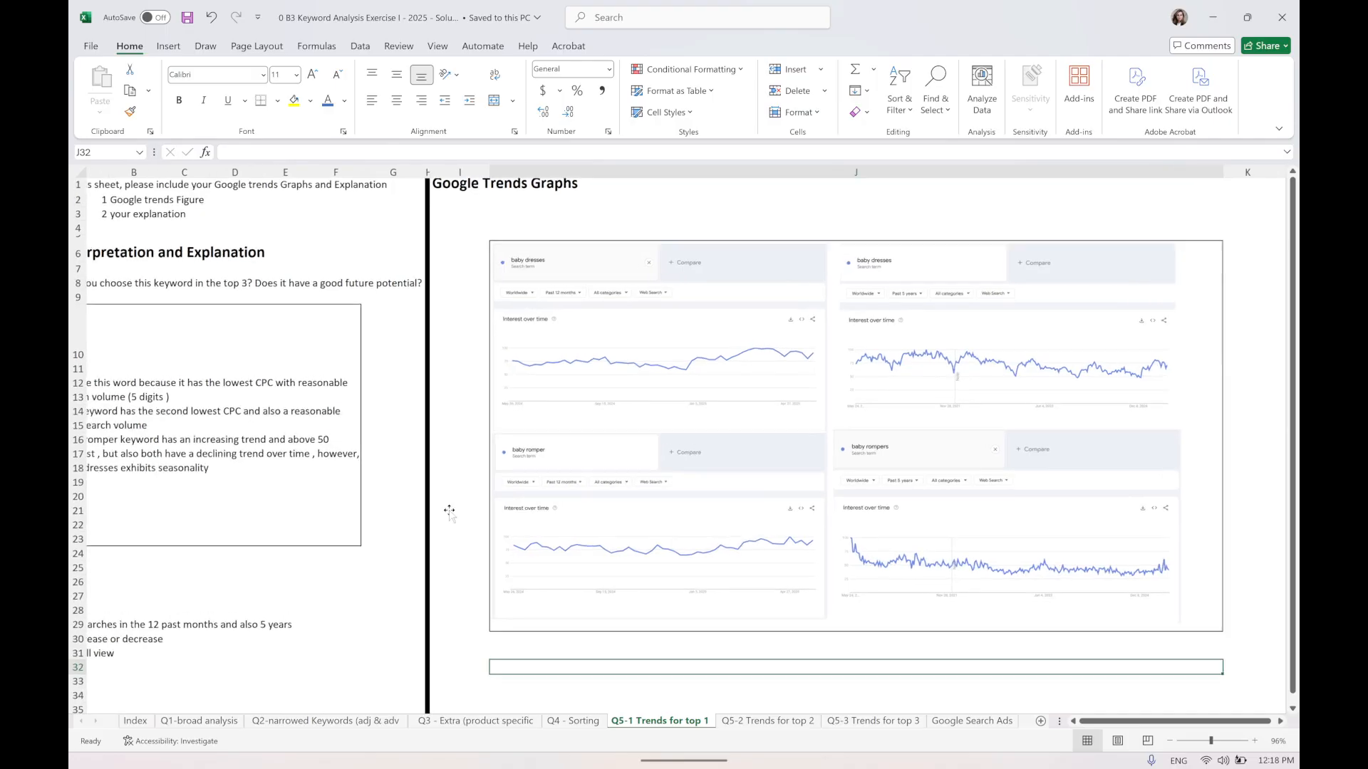
scroll(428, 571, up, 1)
scroll(428, 572, right, 1)
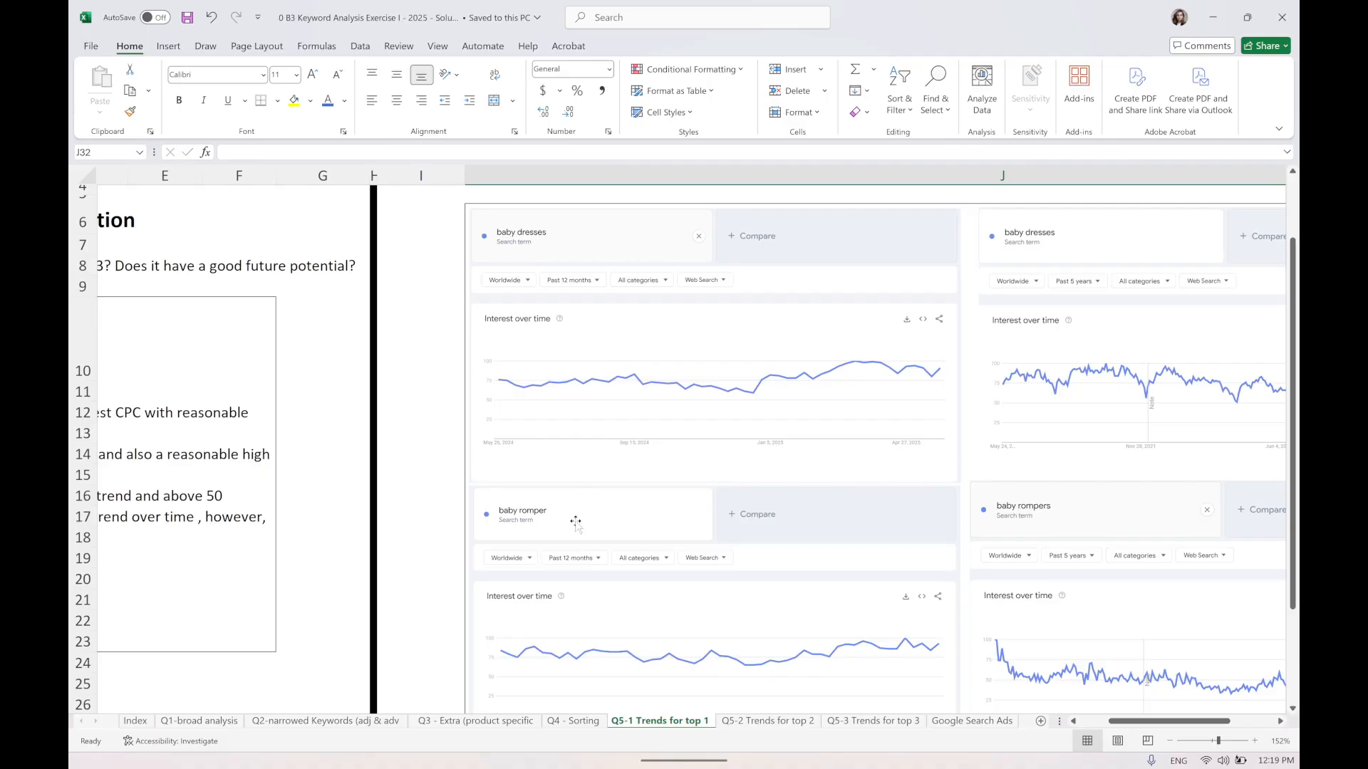
scroll(581, 565, down, 3)
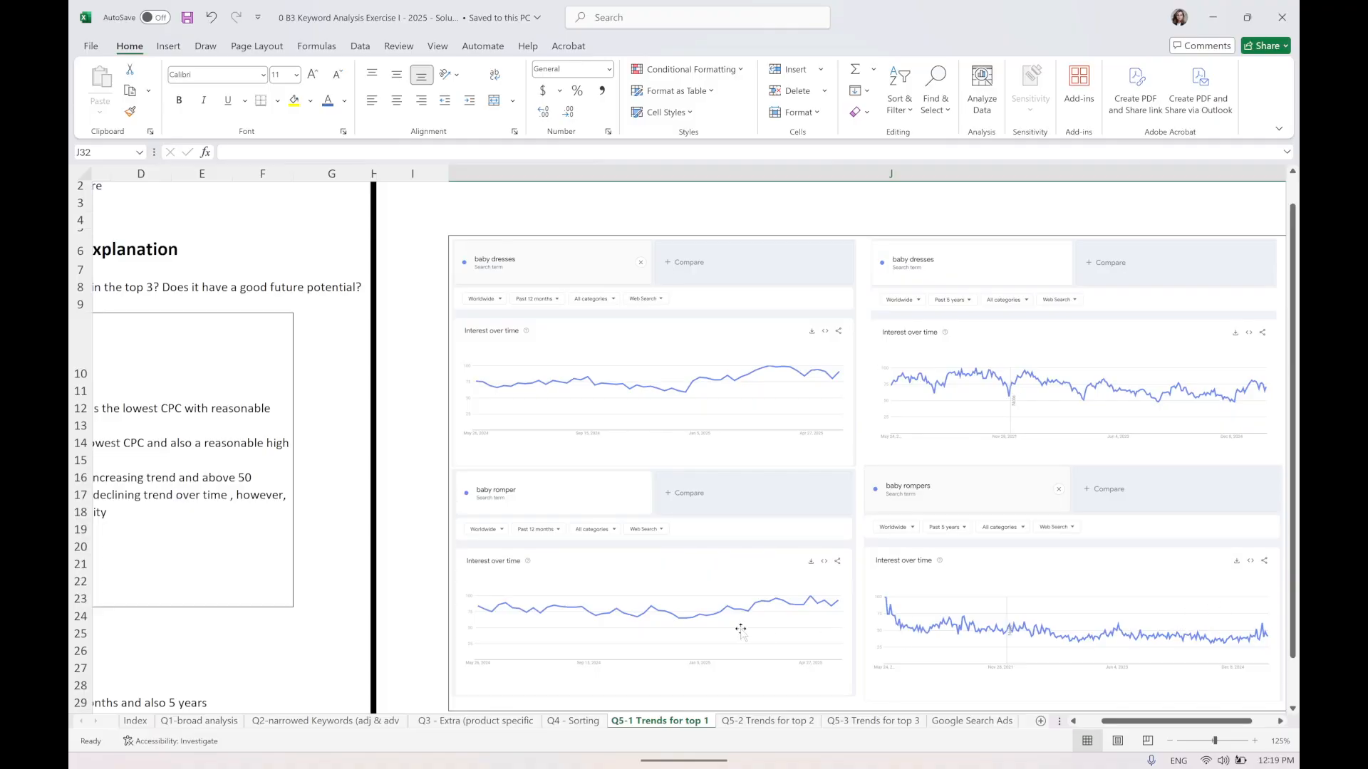
ctrl+scroll(910, 394, down, 4)
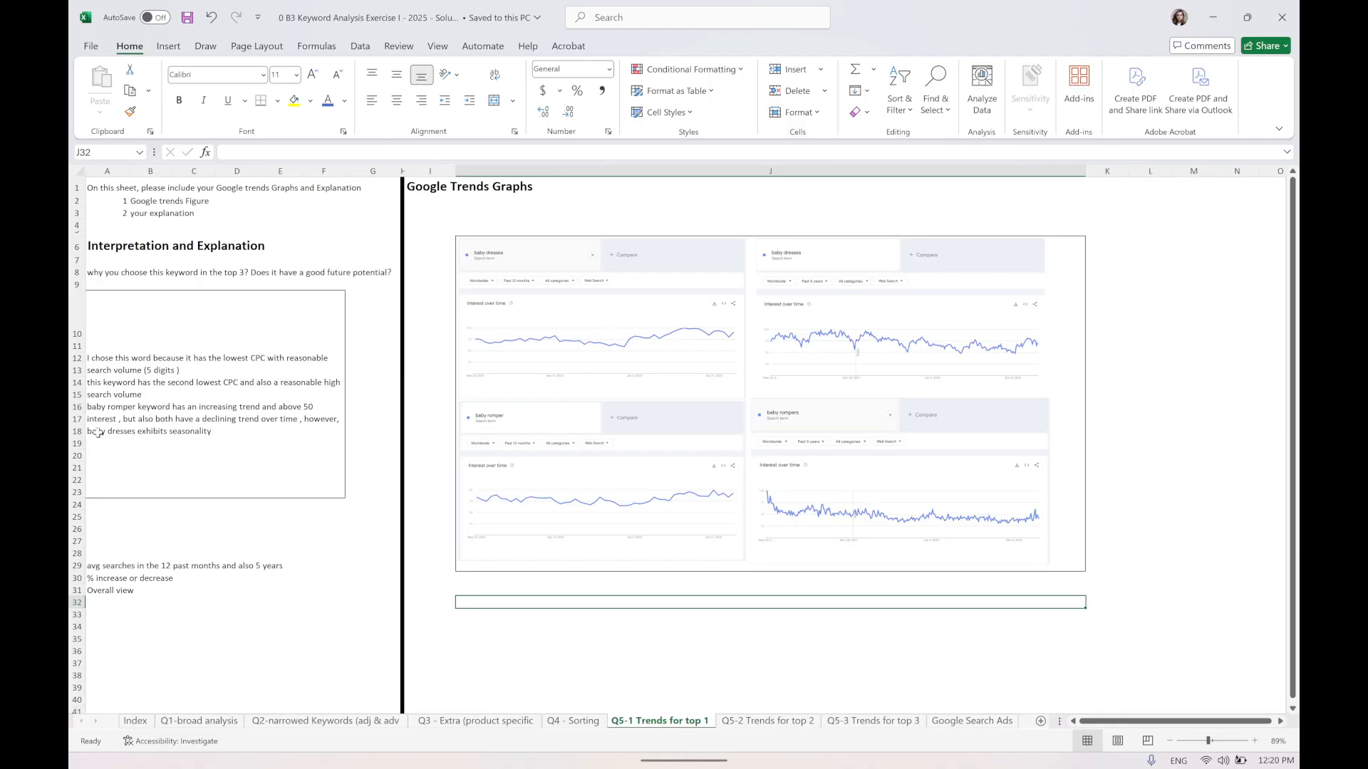
scroll(125, 426, up, 6)
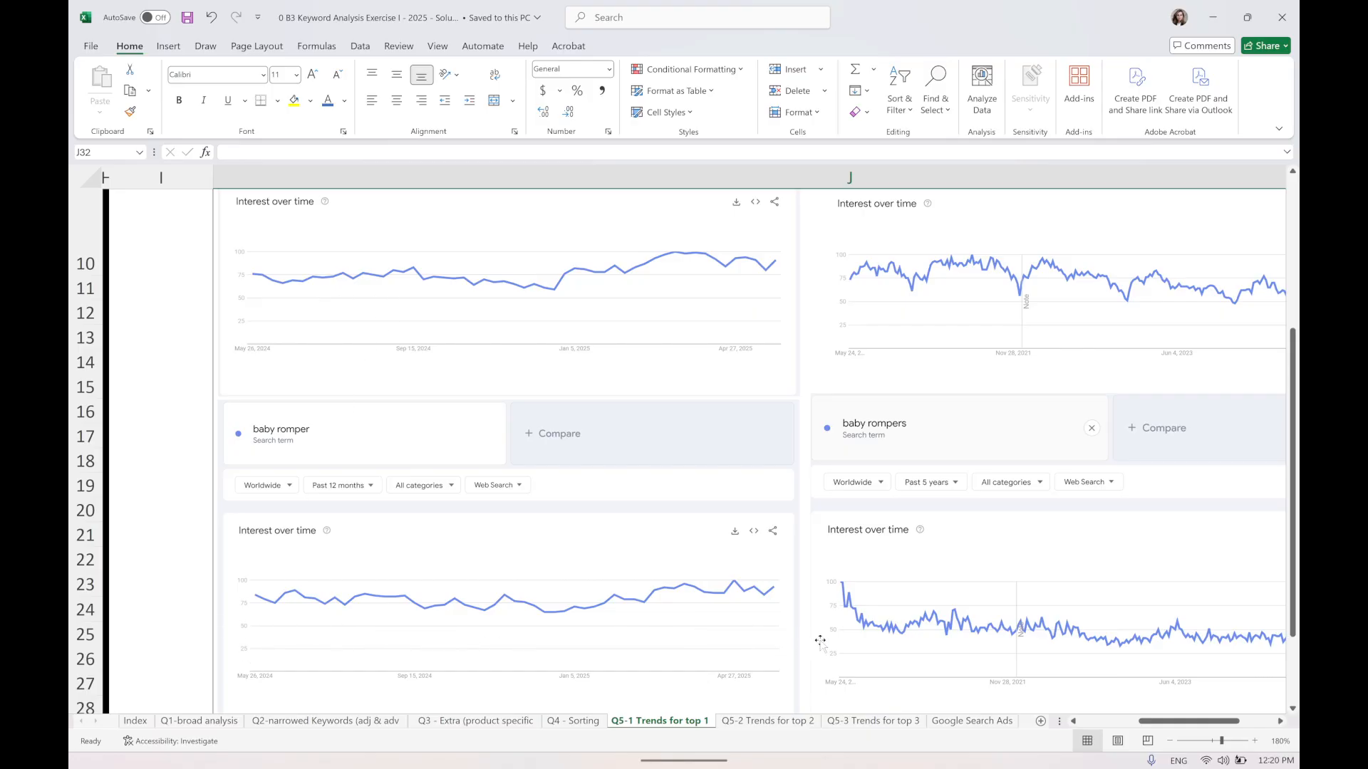
scroll(826, 634, up, 7)
scroll(845, 617, left, 3)
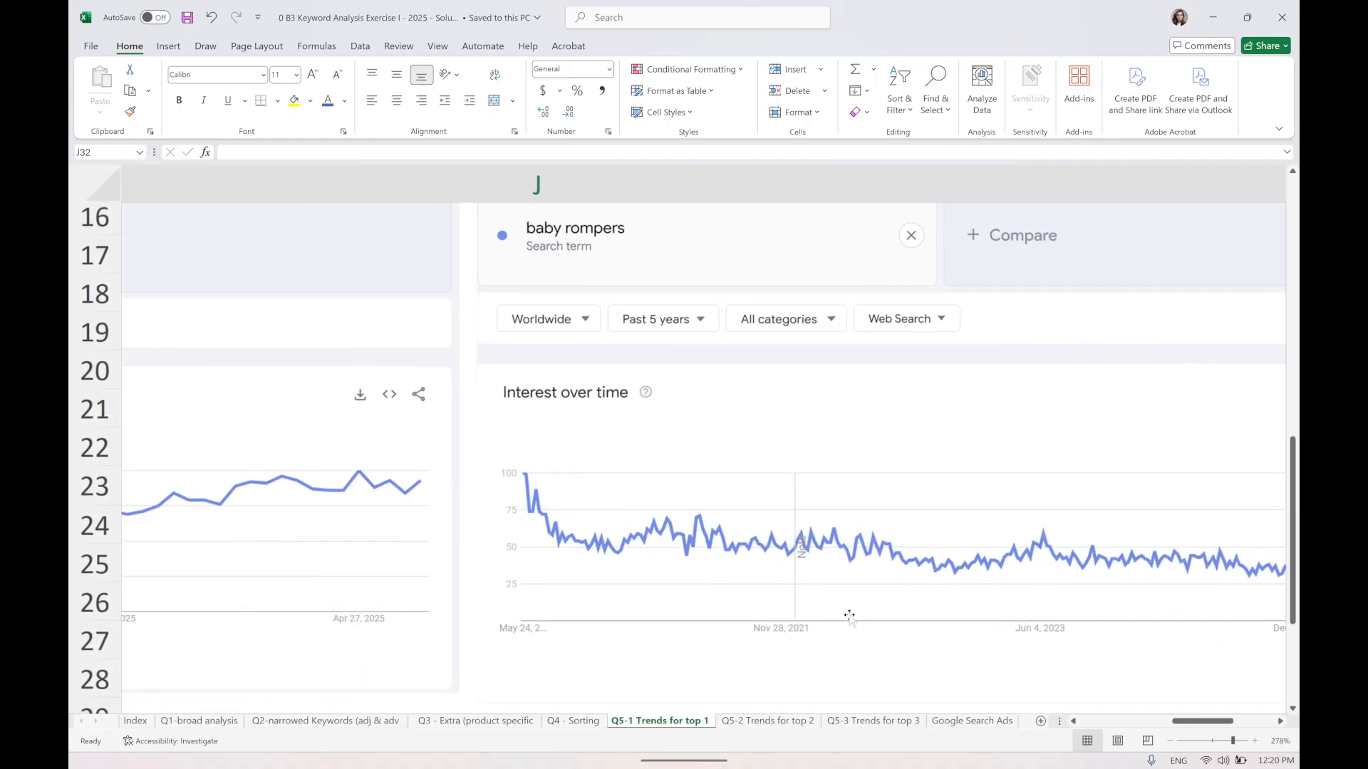
scroll(392, 426, down, 10)
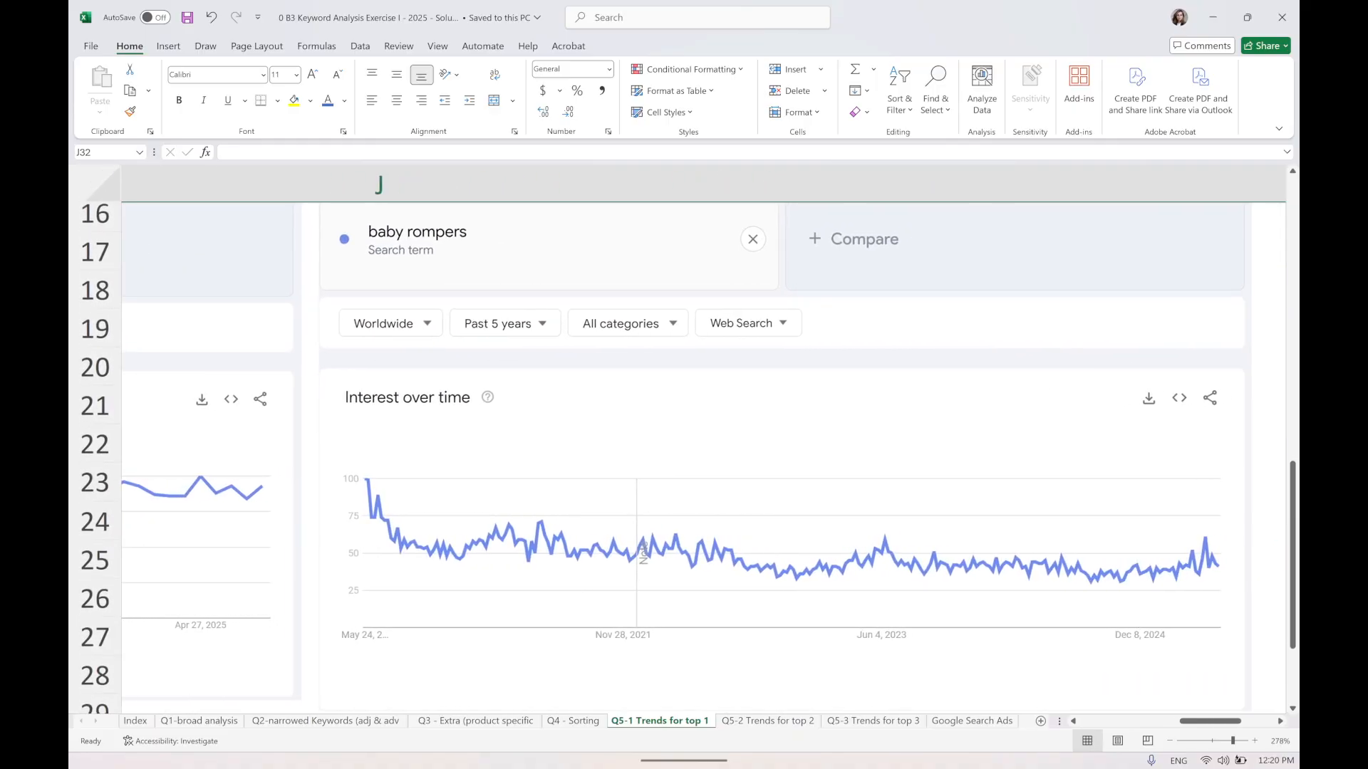
scroll(392, 426, down, 1)
scroll(712, 581, left, 2)
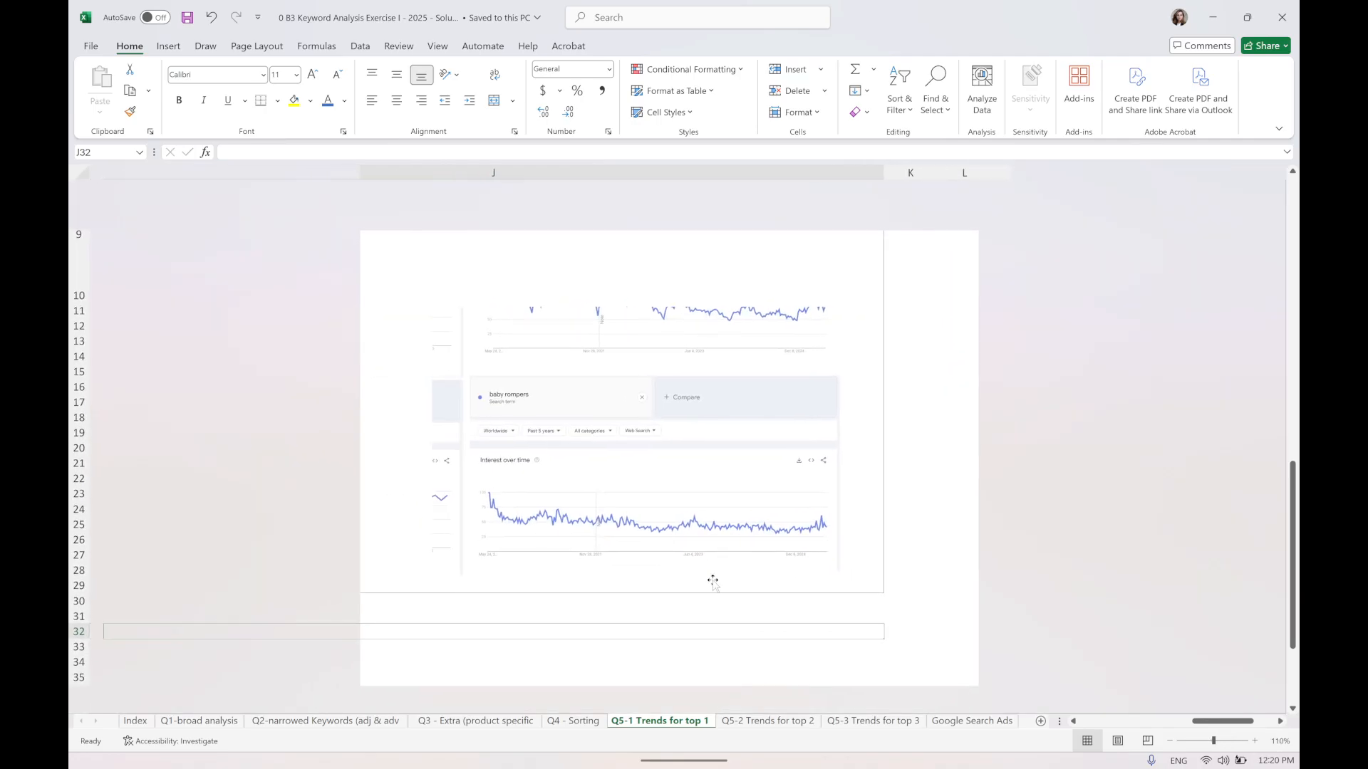
scroll(487, 487, up, 2)
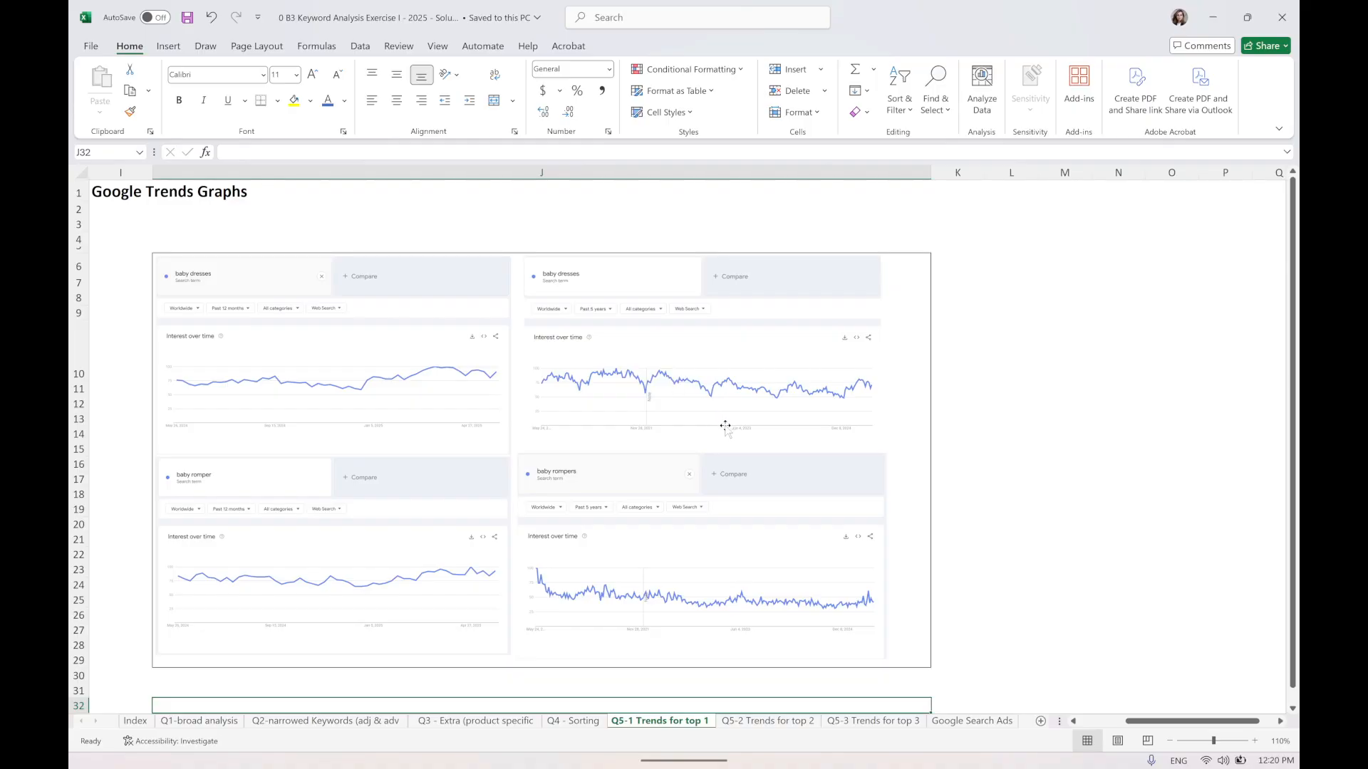
scroll(519, 613, up, 5)
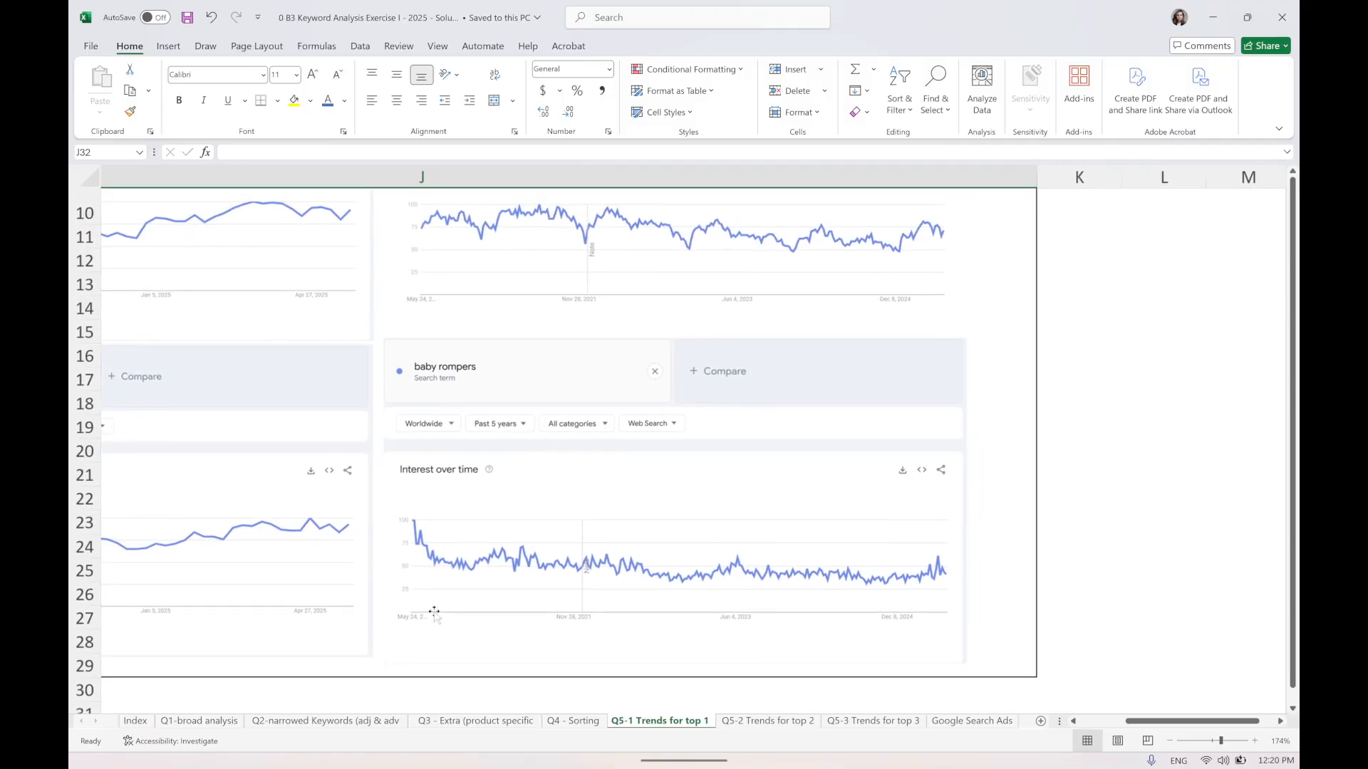
scroll(732, 430, left, 2)
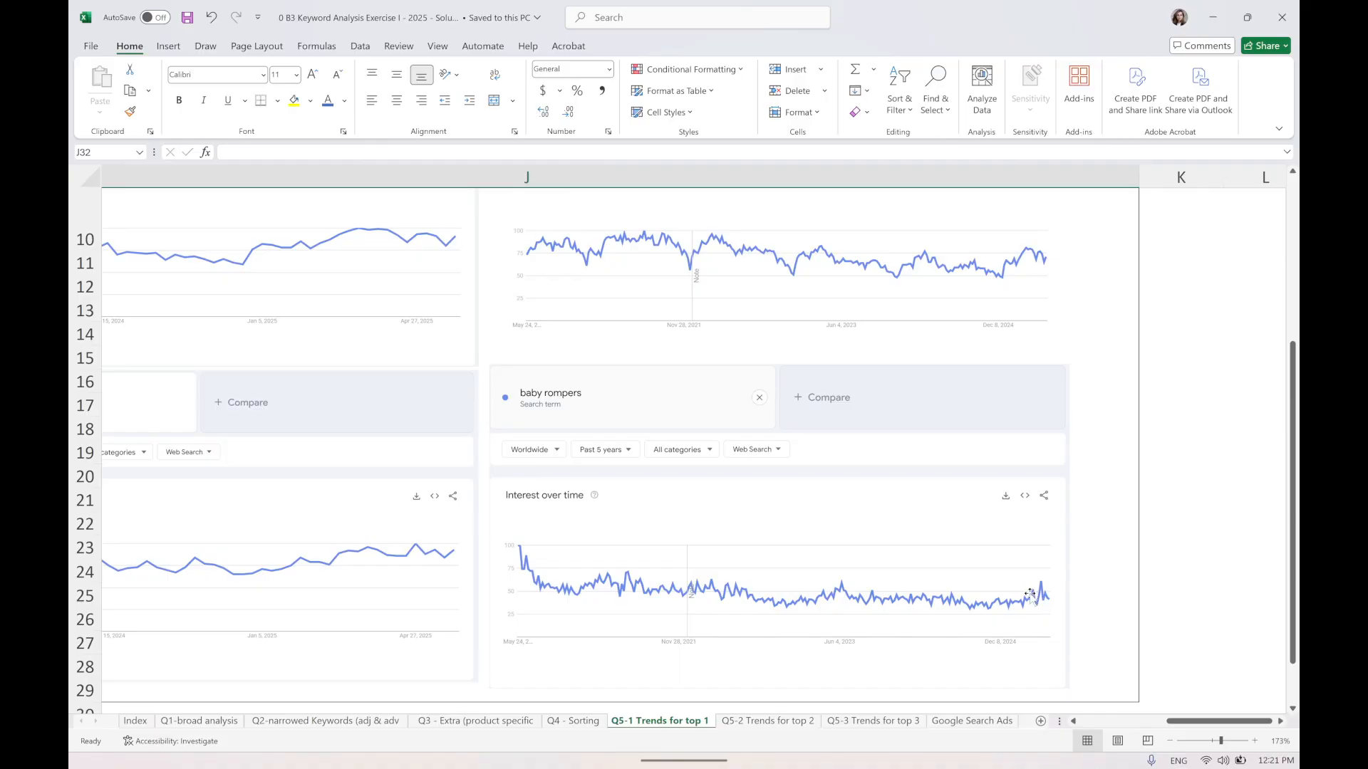
click(730, 527)
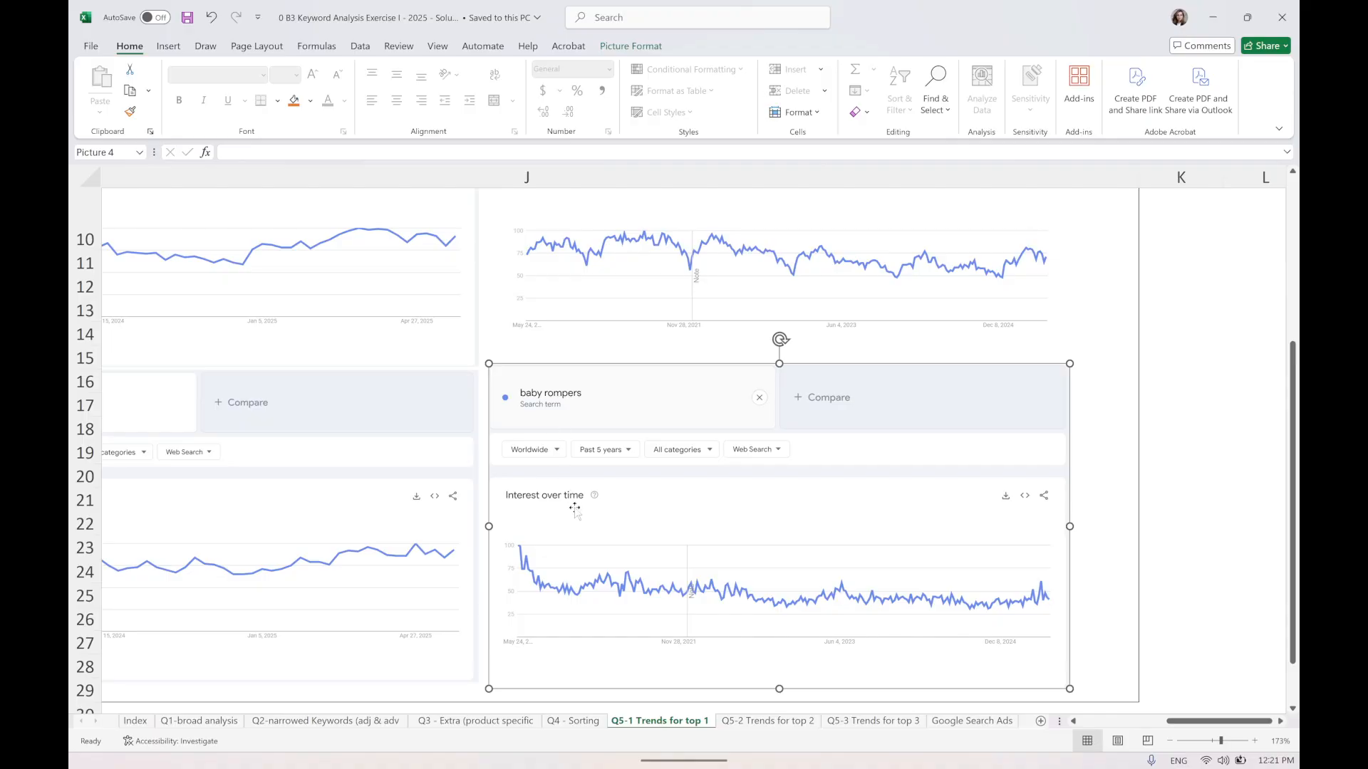
scroll(551, 520, down, 5)
scroll(550, 521, left, 3)
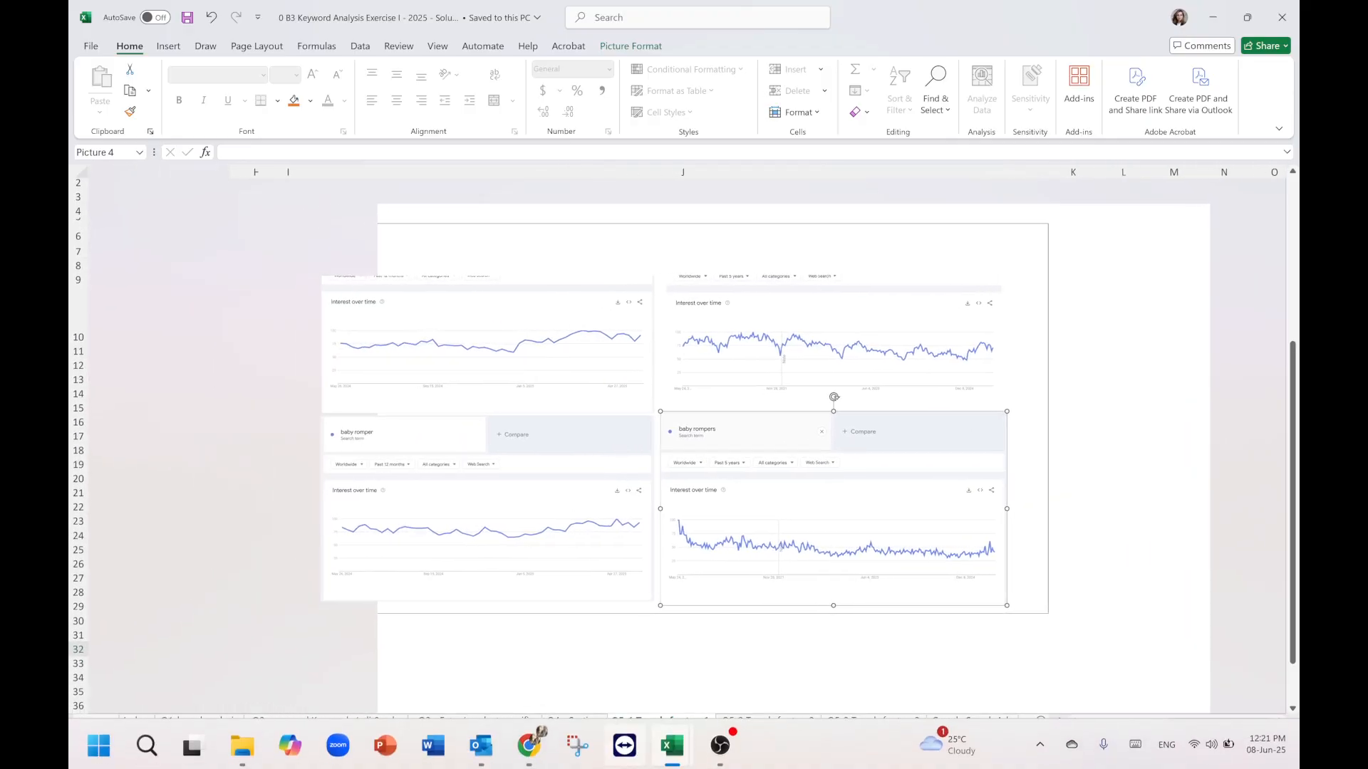
Switch to the browser and open trends.google.com in the current tab.
click(528, 743)
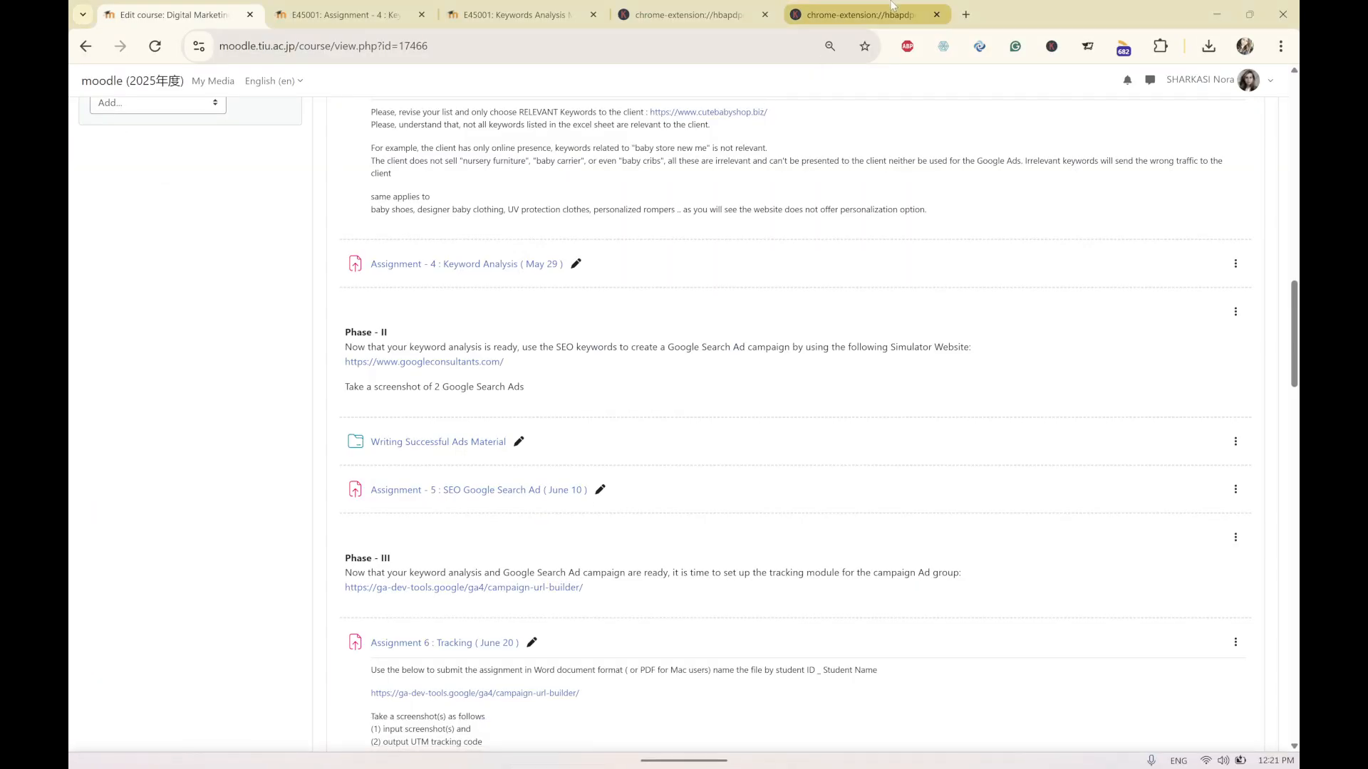
click(826, 14)
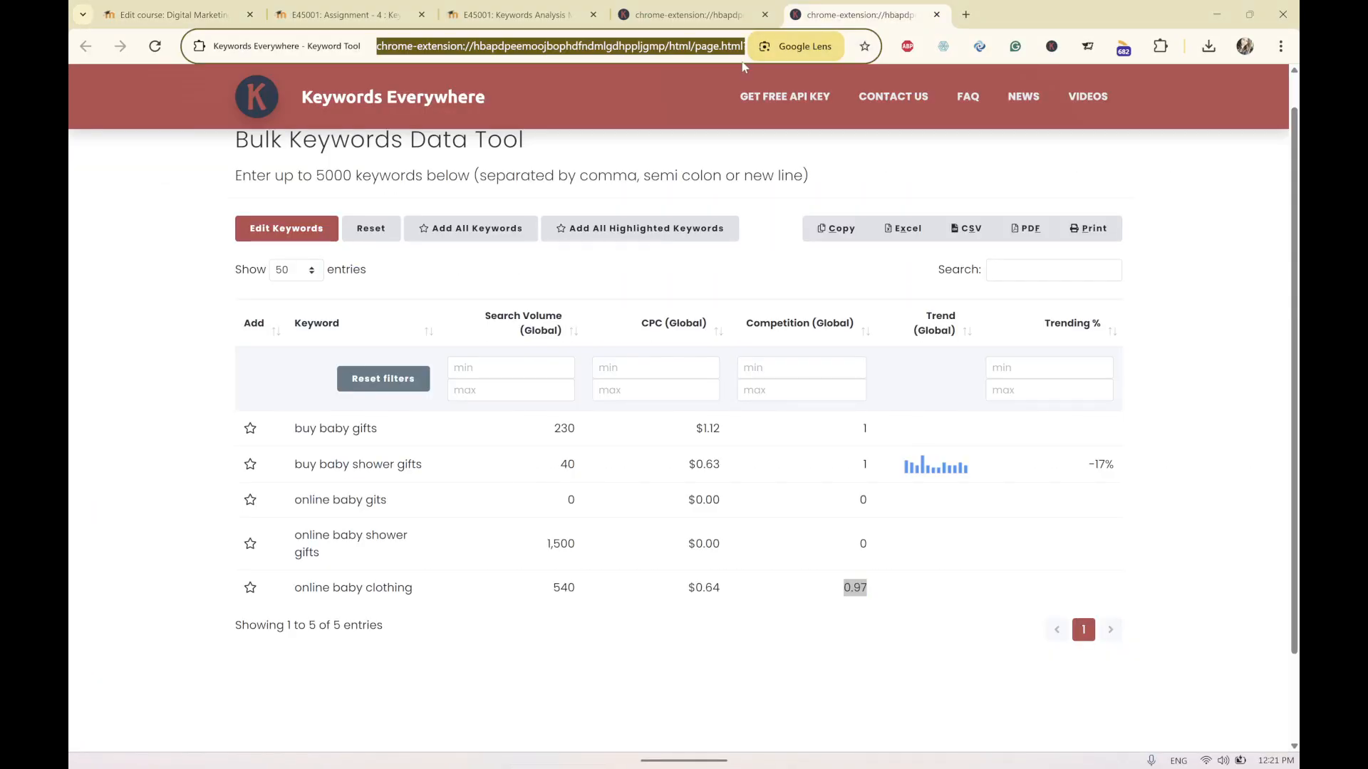
text(trends)
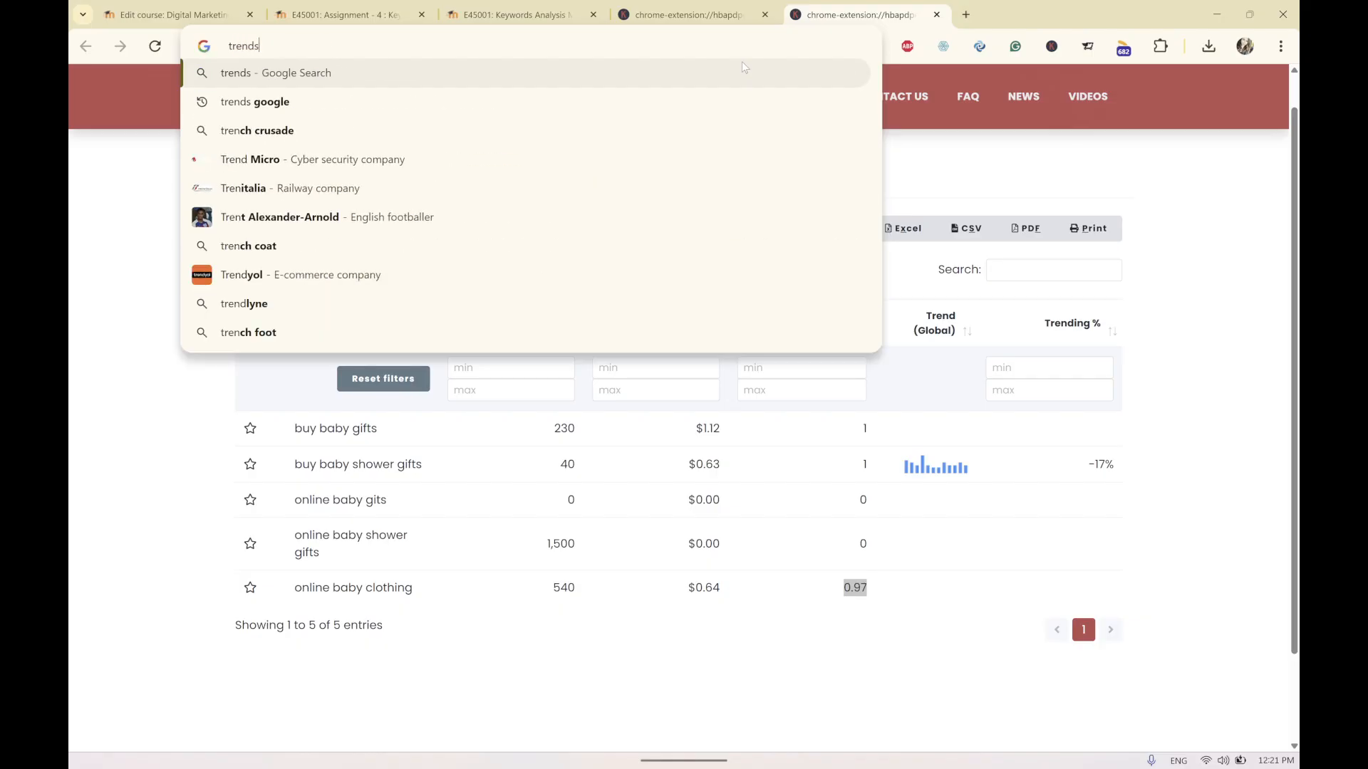
text(.google.com)
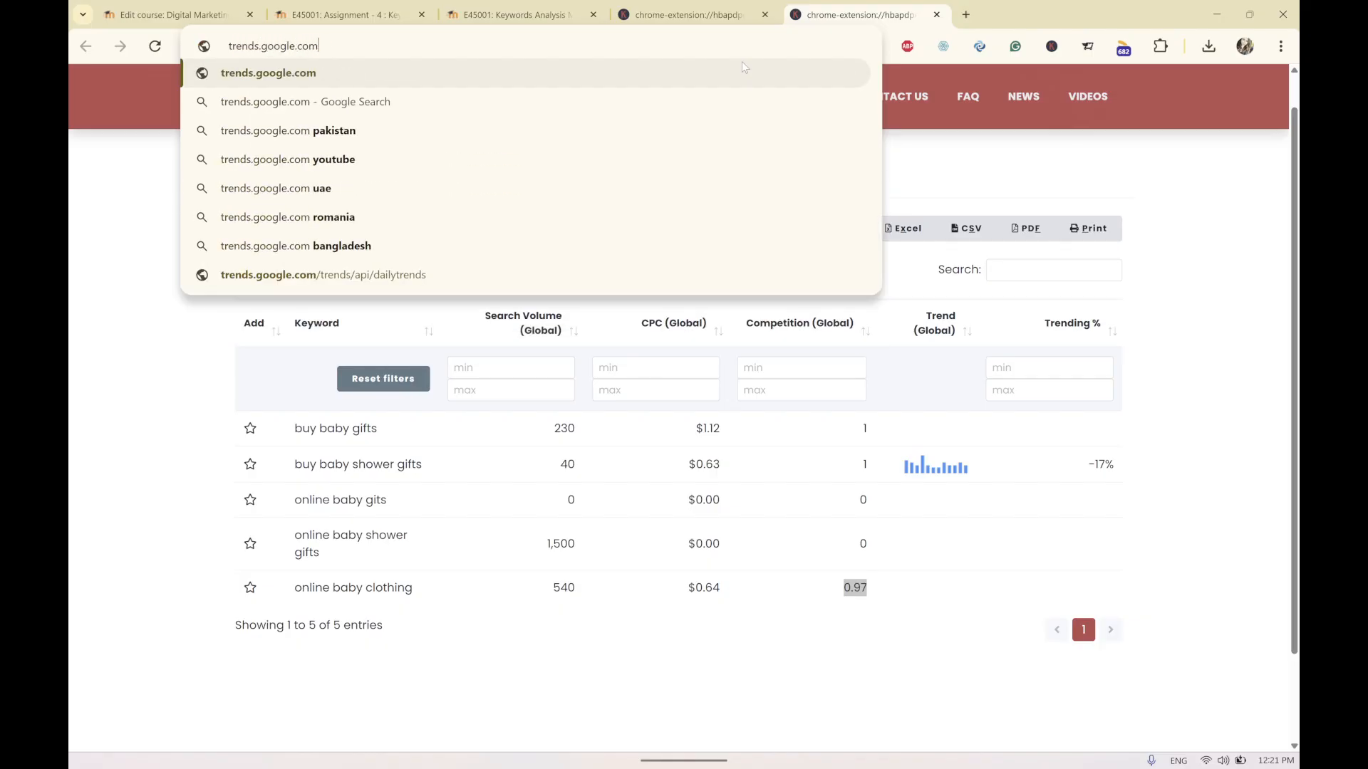
key(Return)
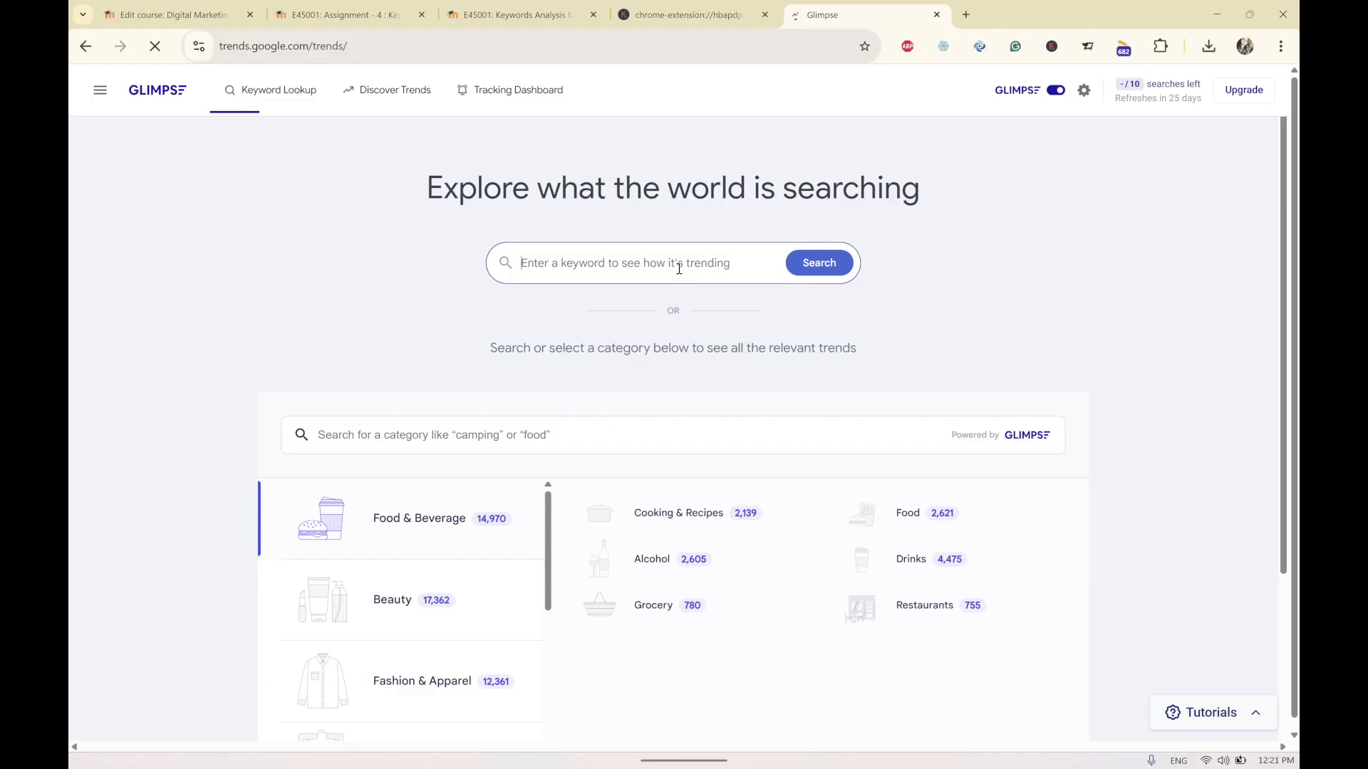
Try to search the trends site for the keyword baby onesis.
text(baby on)
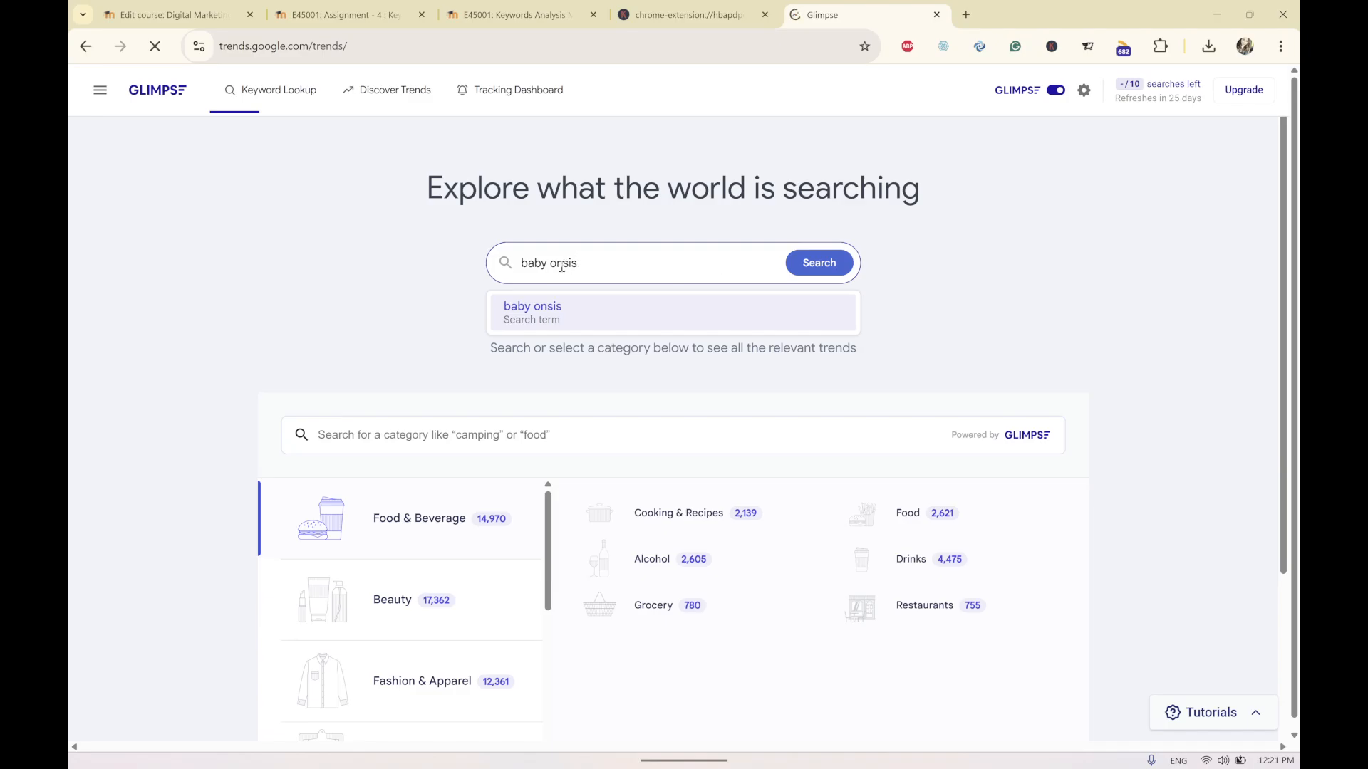
text(e)
click(810, 272)
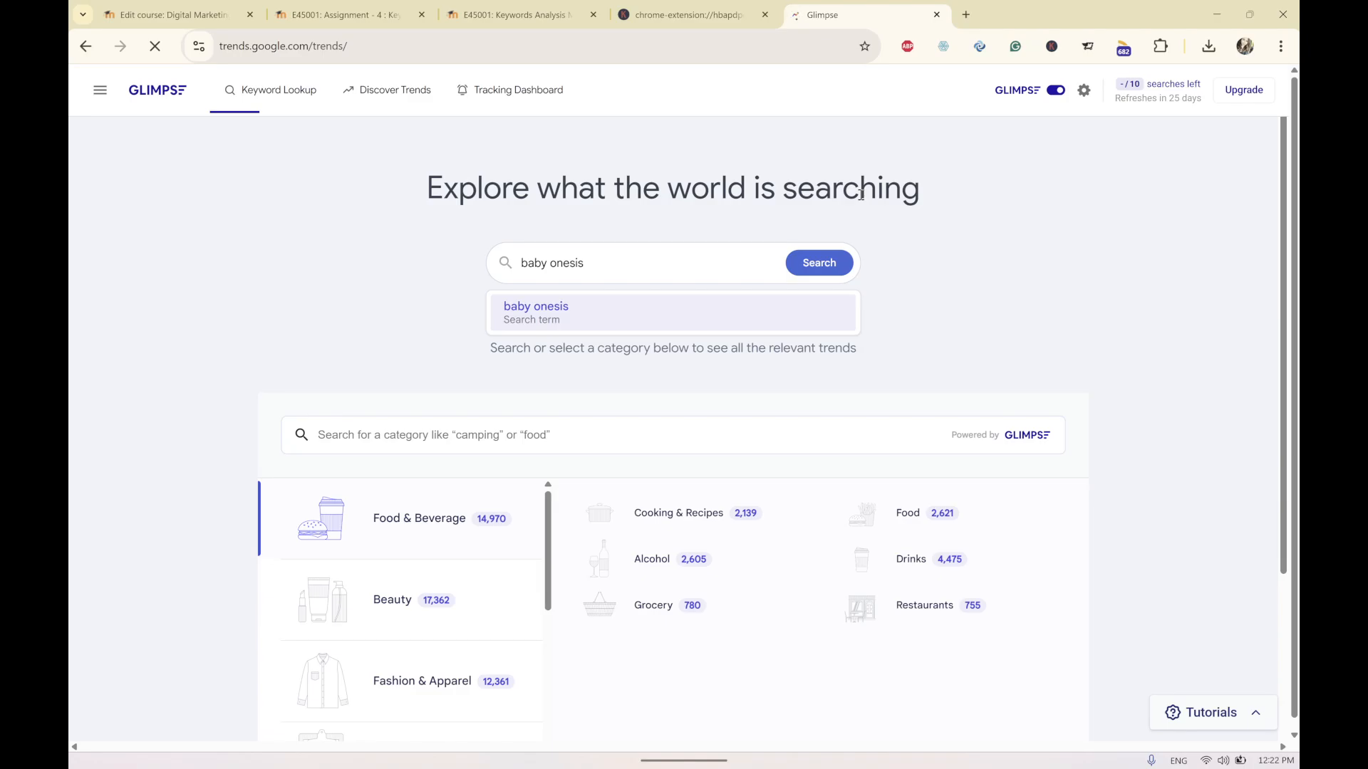
scroll(860, 194, down, 2)
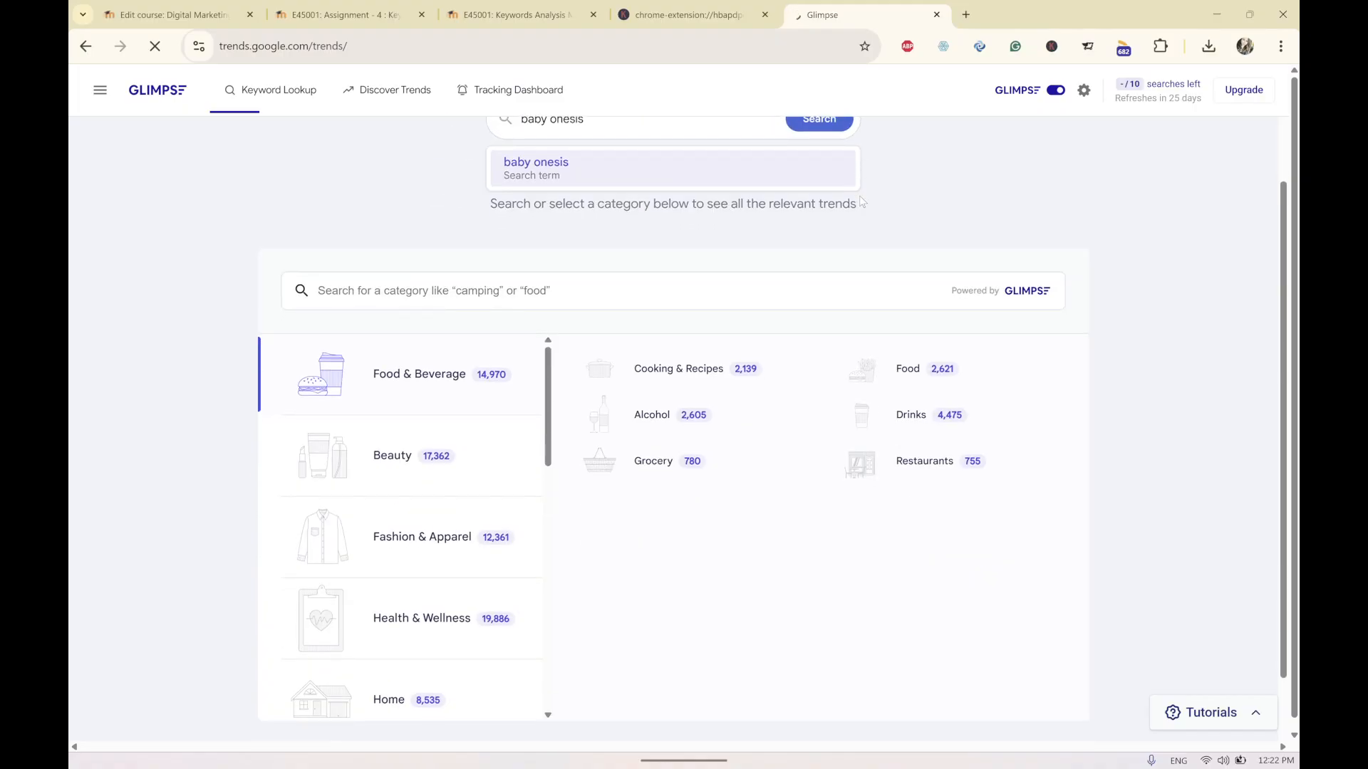
scroll(861, 201, up, 2)
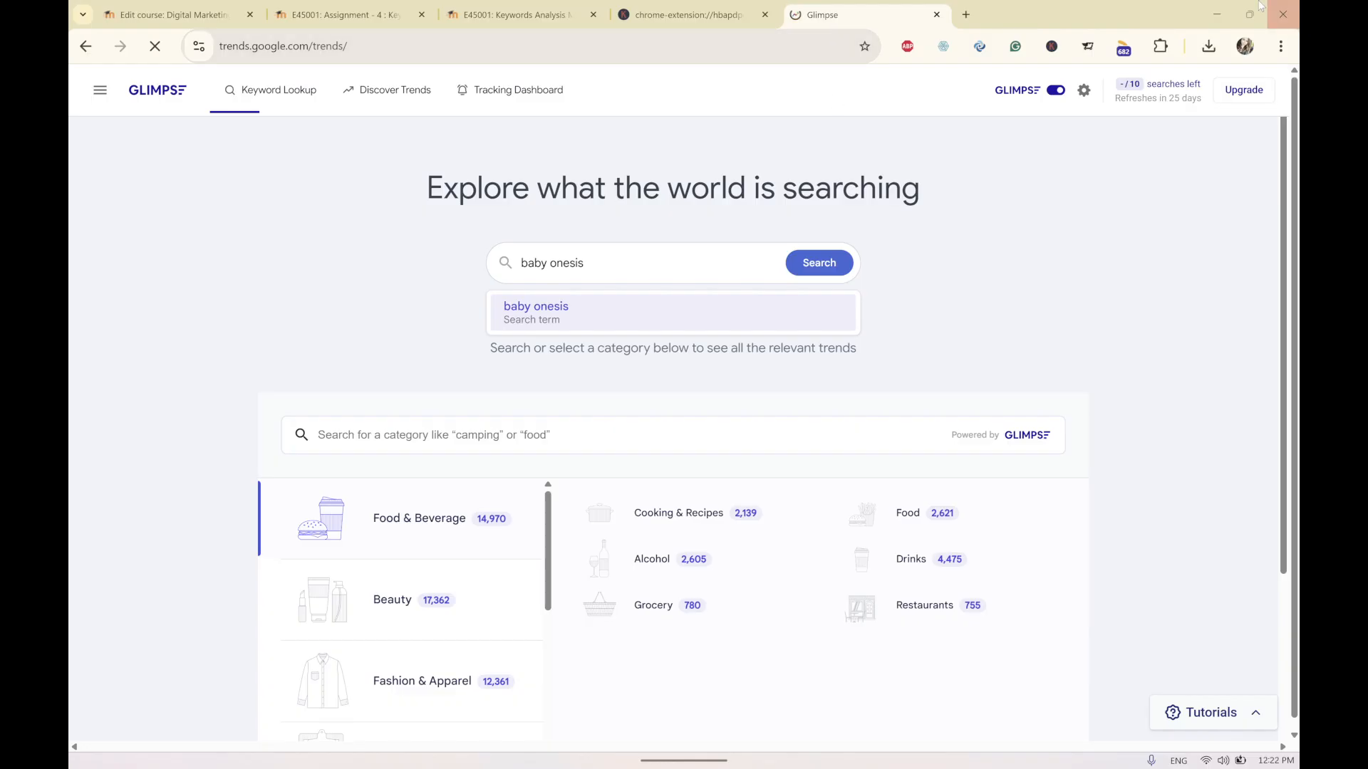
Switch back to the workbook and examine the Google Trends graphs on the top 2 trends sheet.
key(alt+Tab)
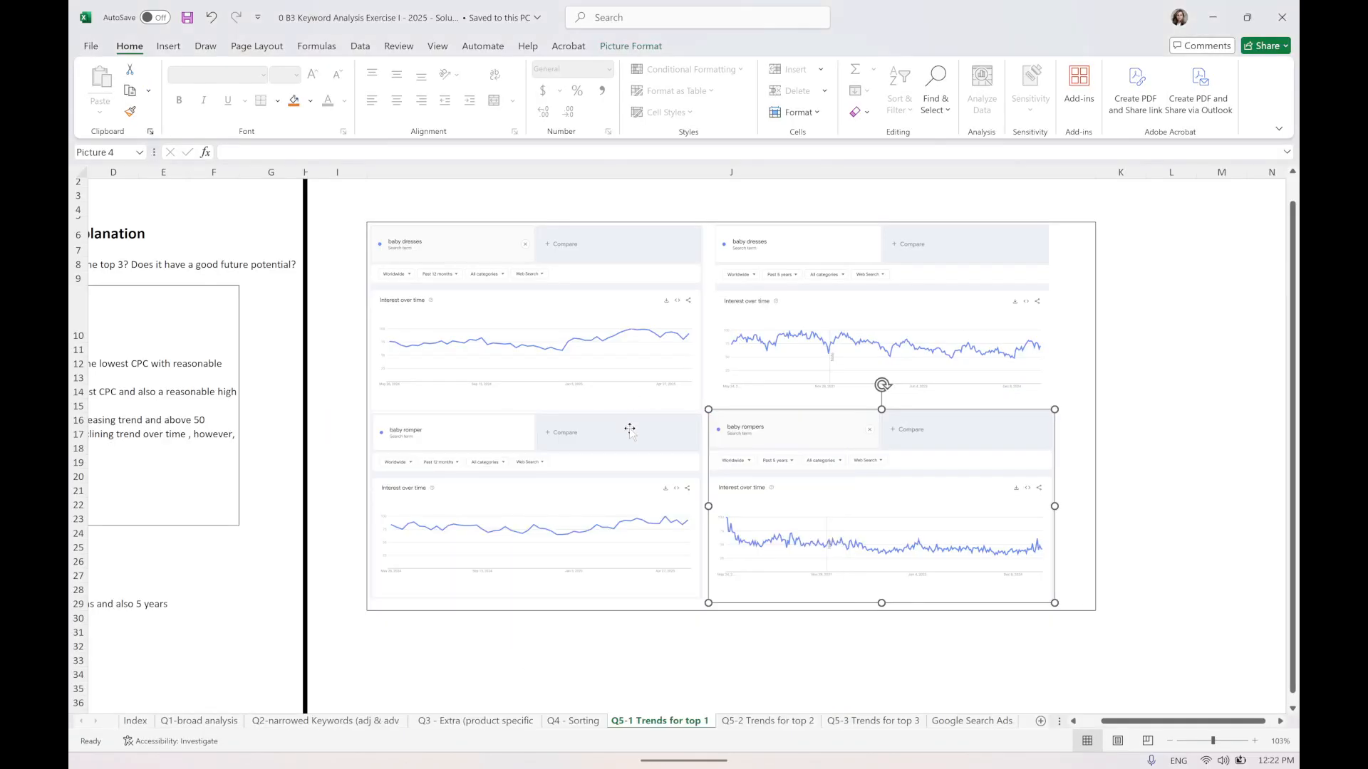
click(632, 646)
click(768, 721)
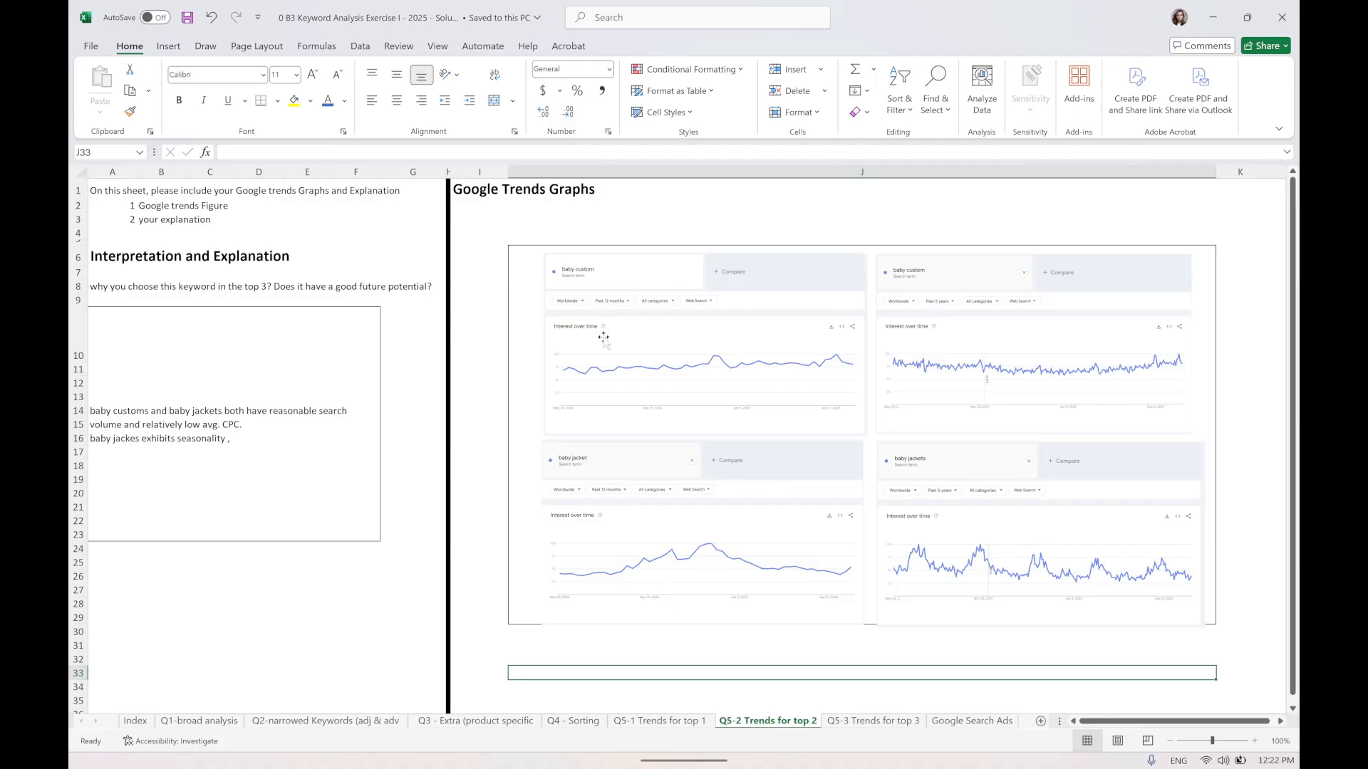
scroll(606, 335, up, 4)
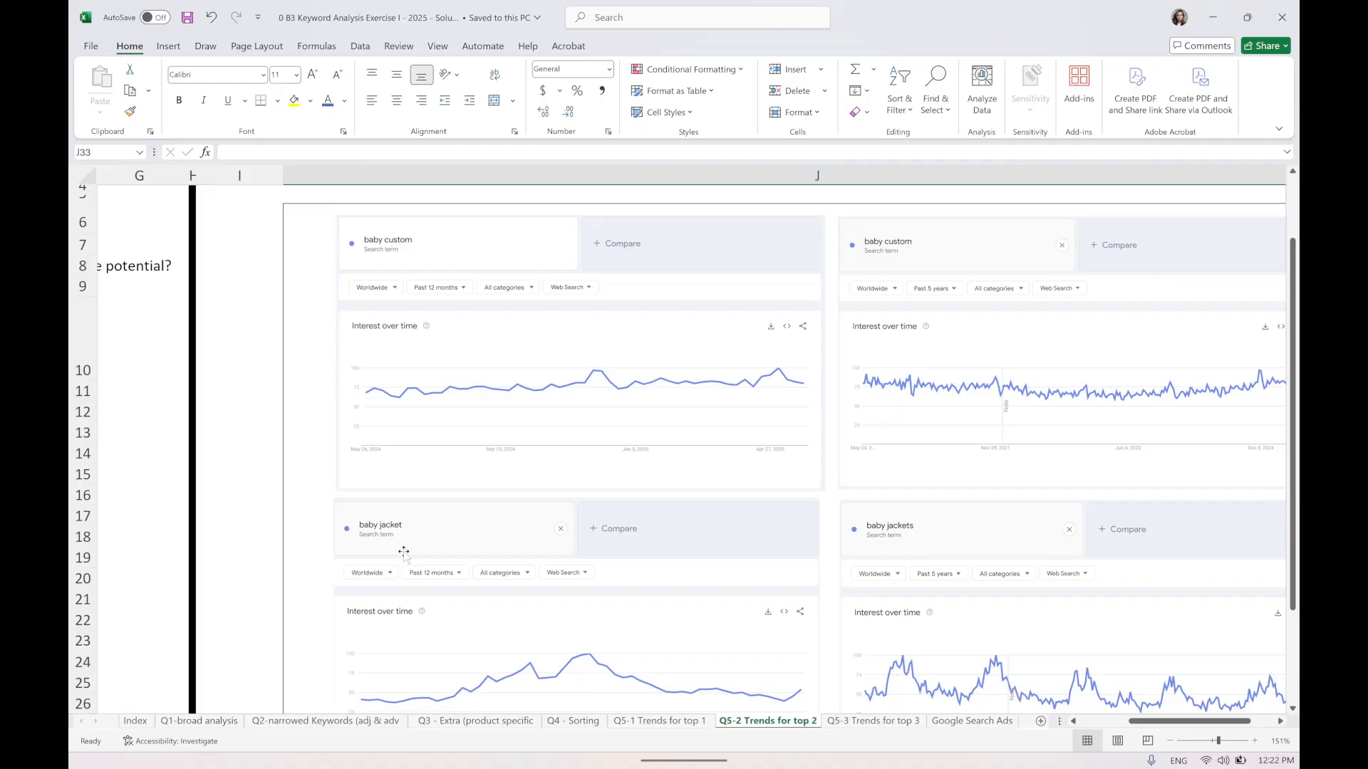
scroll(452, 536, down, 2)
scroll(451, 535, right, 2)
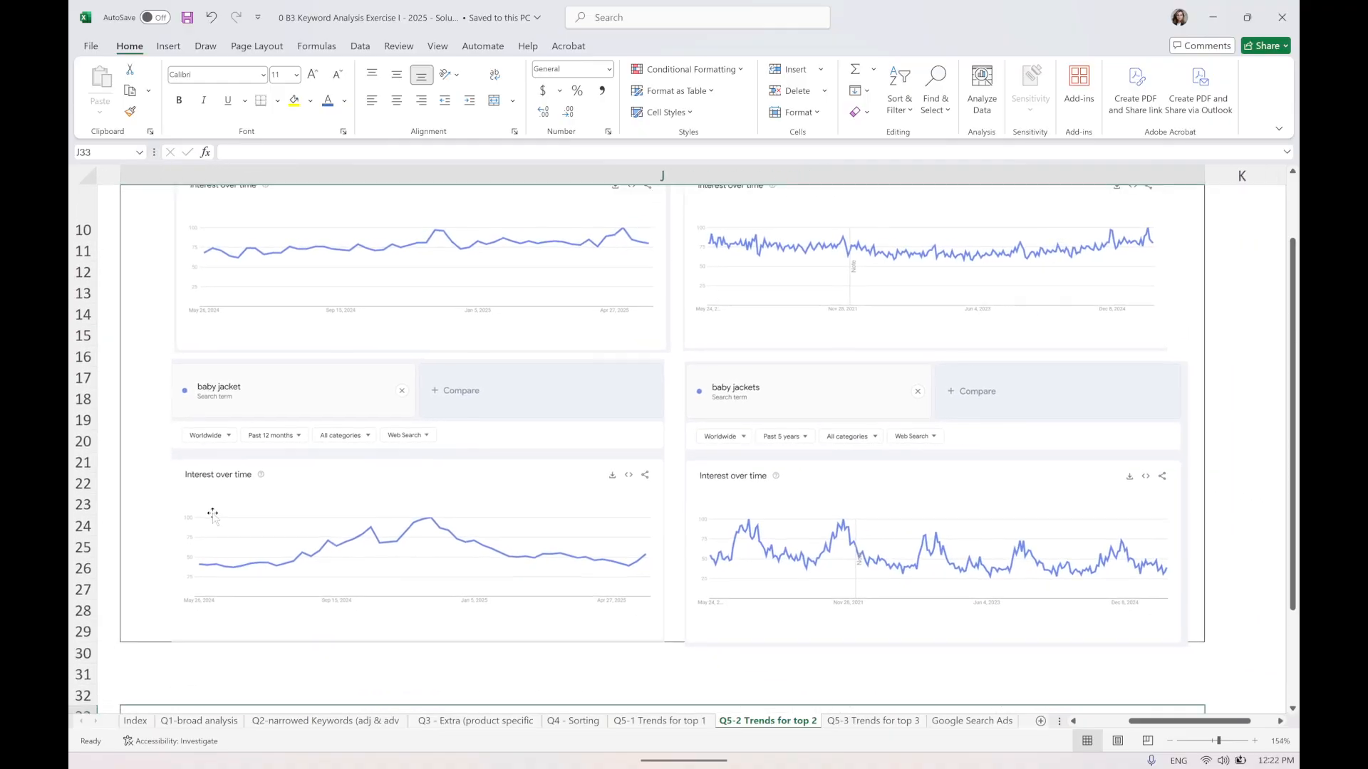
scroll(456, 535, down, 1)
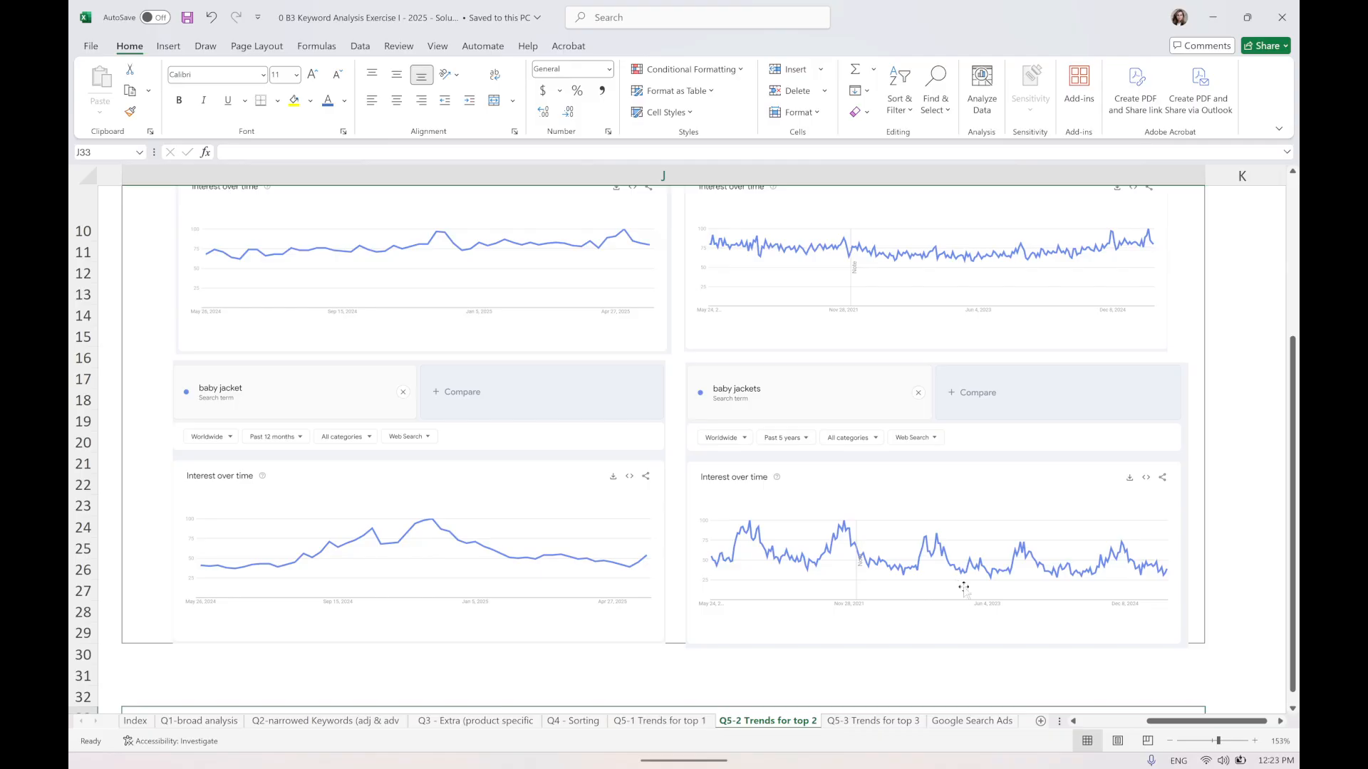
Examine the graphs on the top 3 trends sheet, then return to the browser.
click(860, 724)
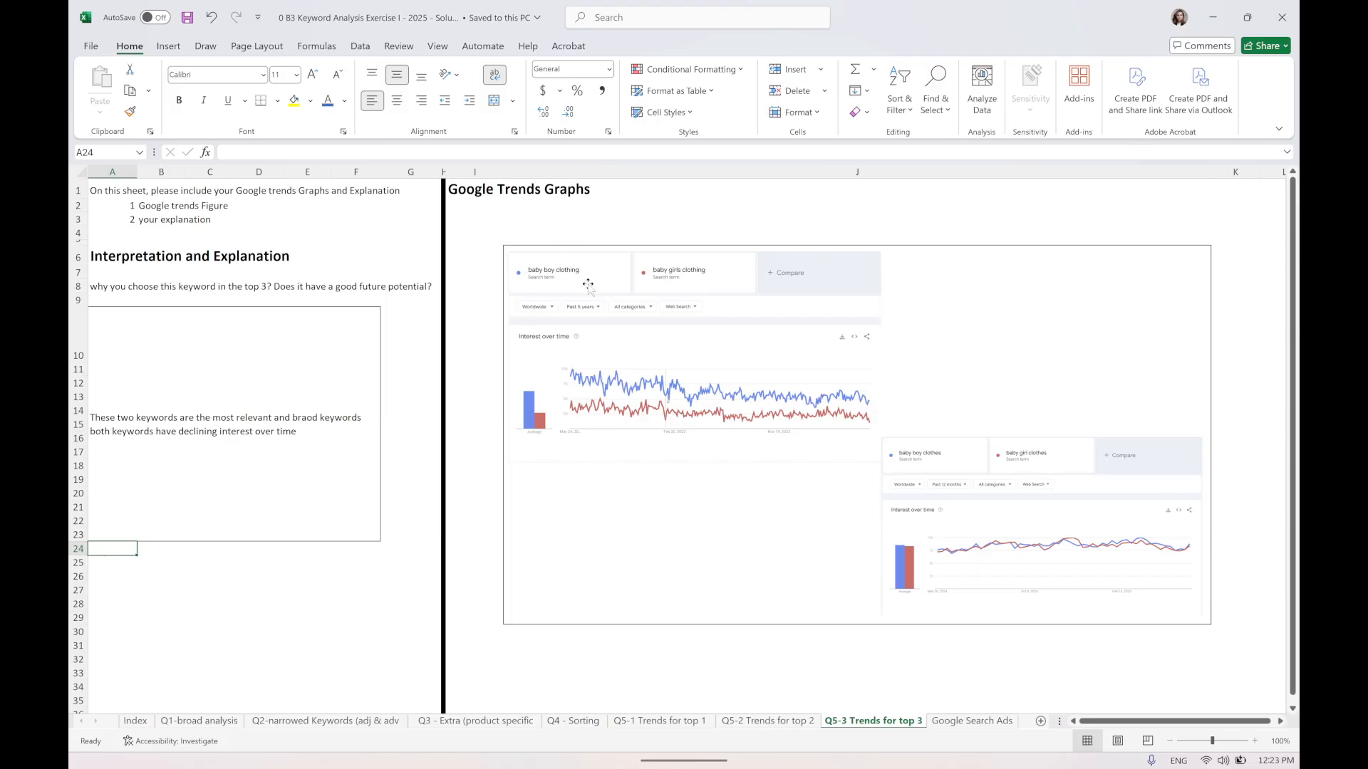
ctrl+scroll(588, 285, up, 2)
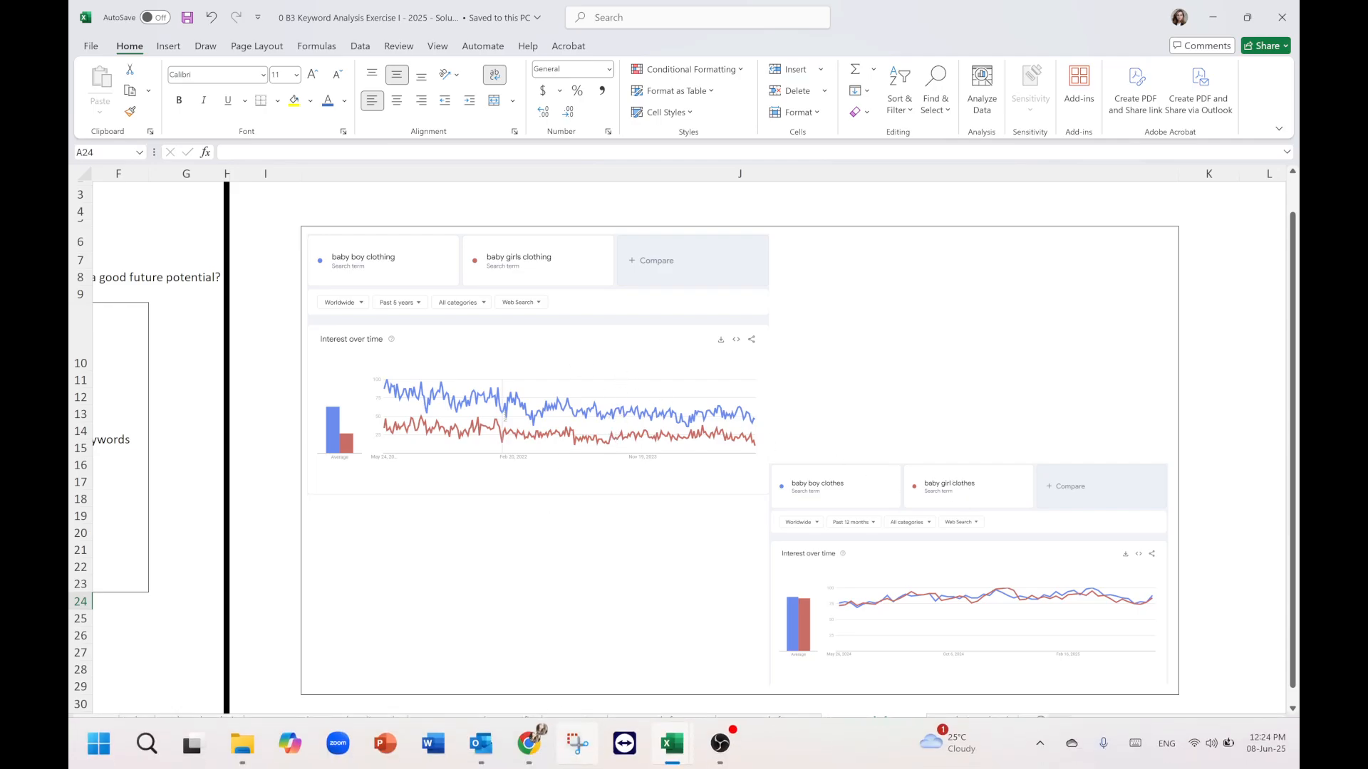
click(528, 744)
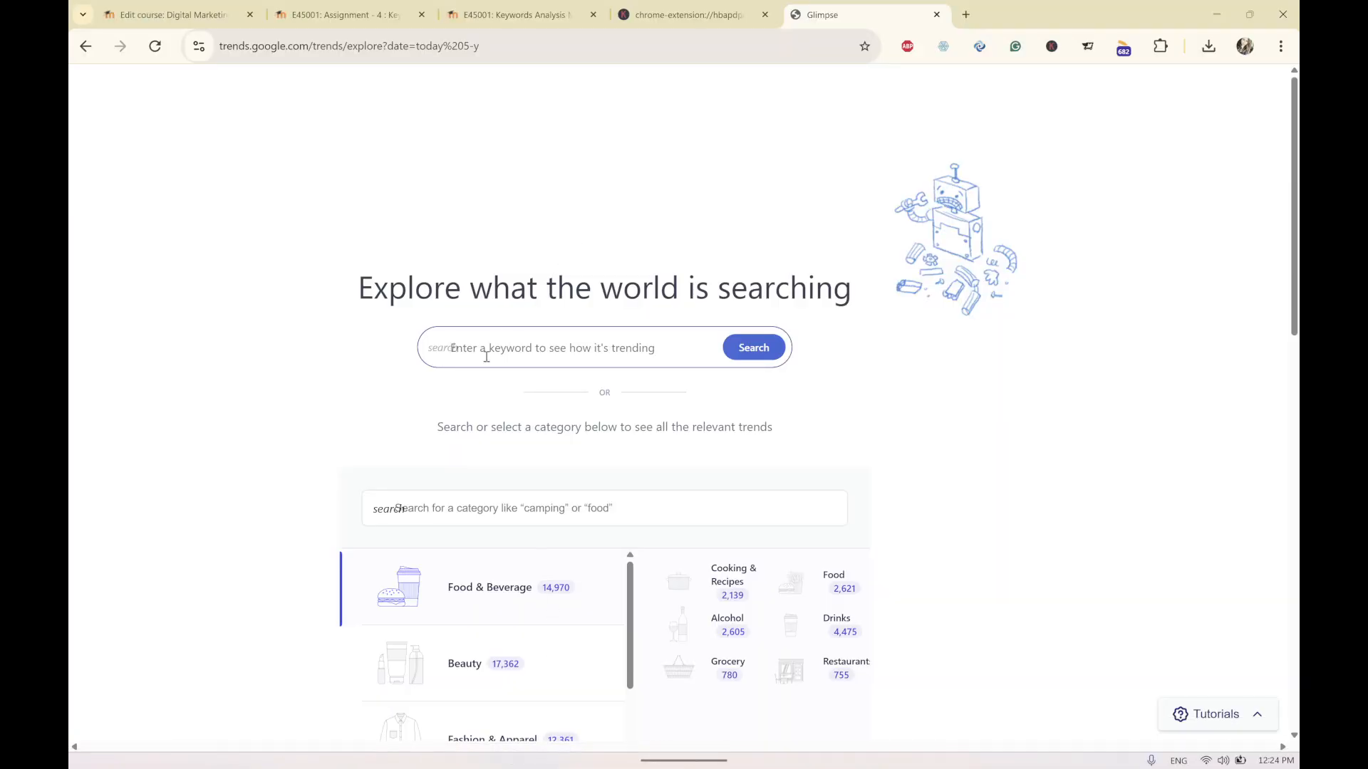
Search the trends site for the keyword baby boys clothes.
text(baby)
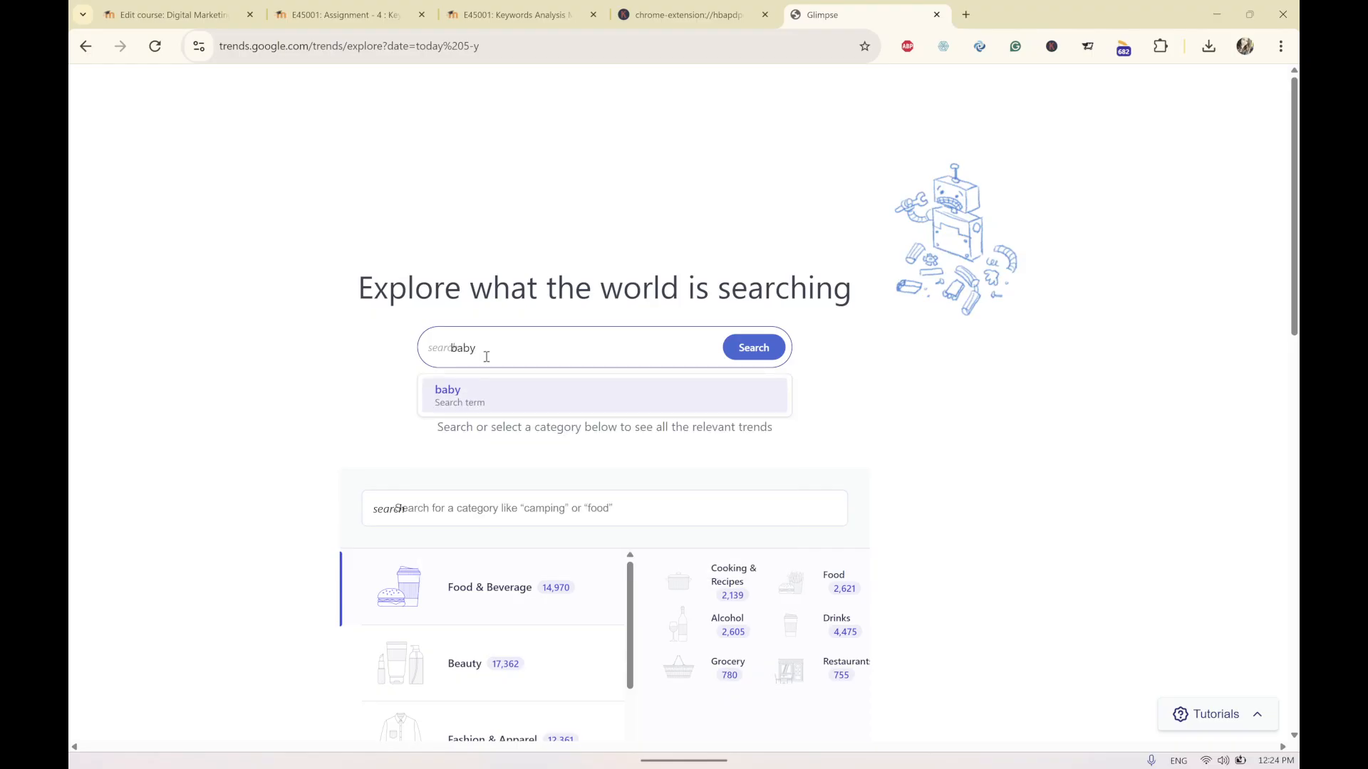
text( boys clothes)
key(Return)
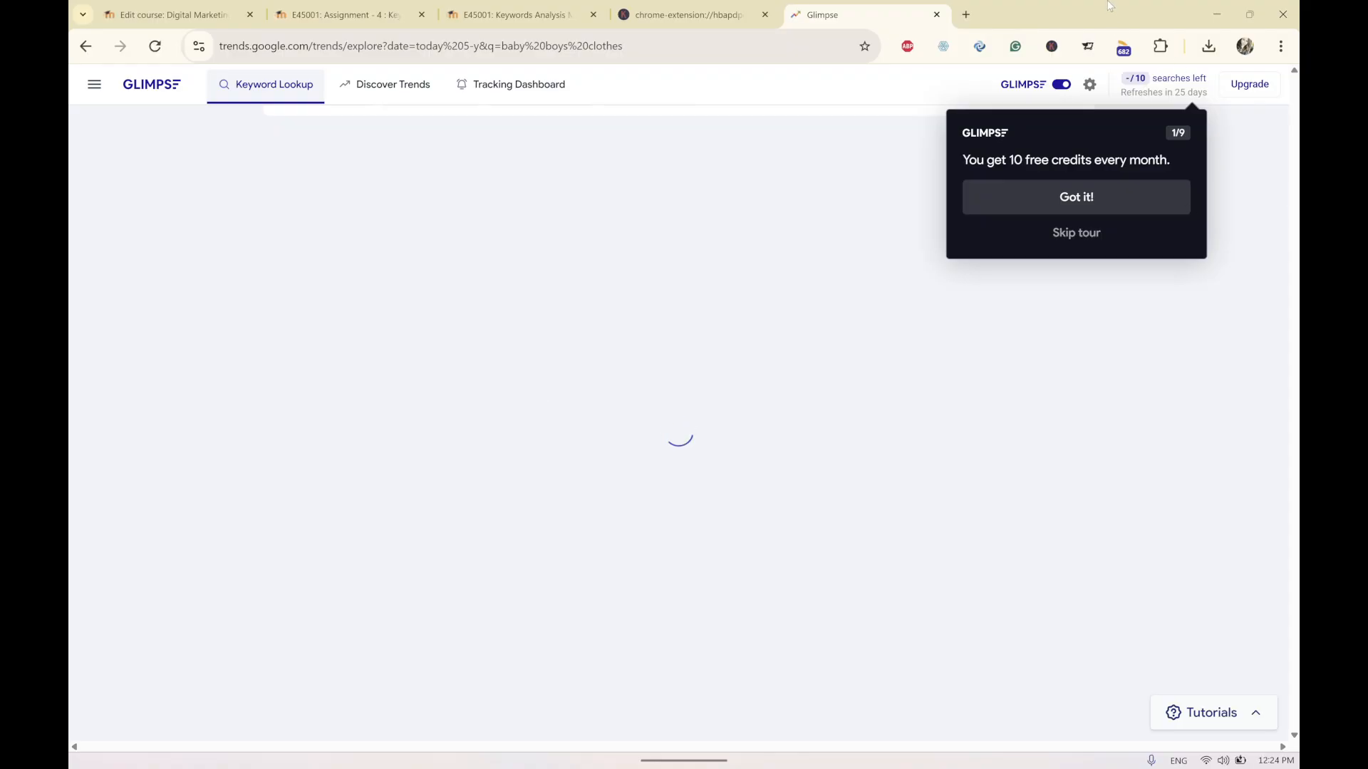
Reload the results page, dismiss the Glimpse extension's tour, and switch its overlay off.
click(1051, 46)
click(750, 124)
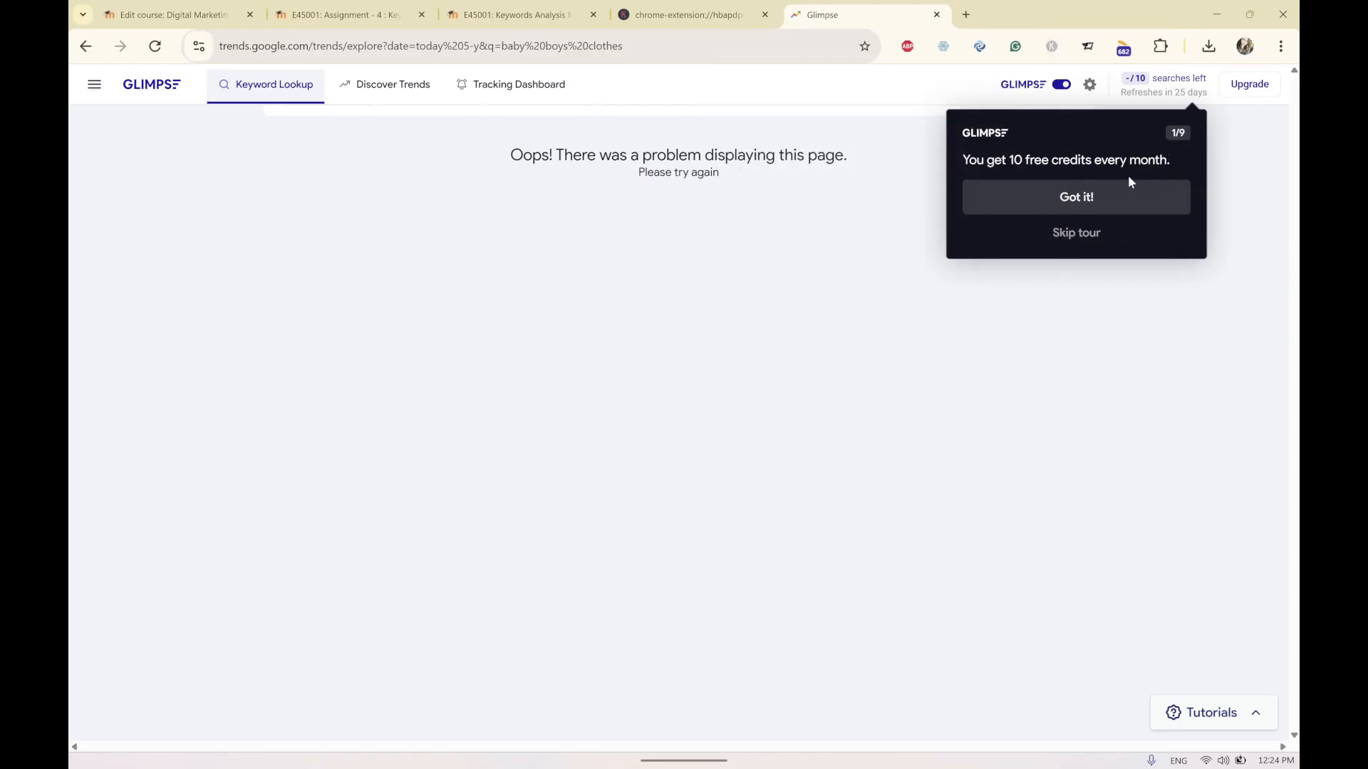
click(1105, 197)
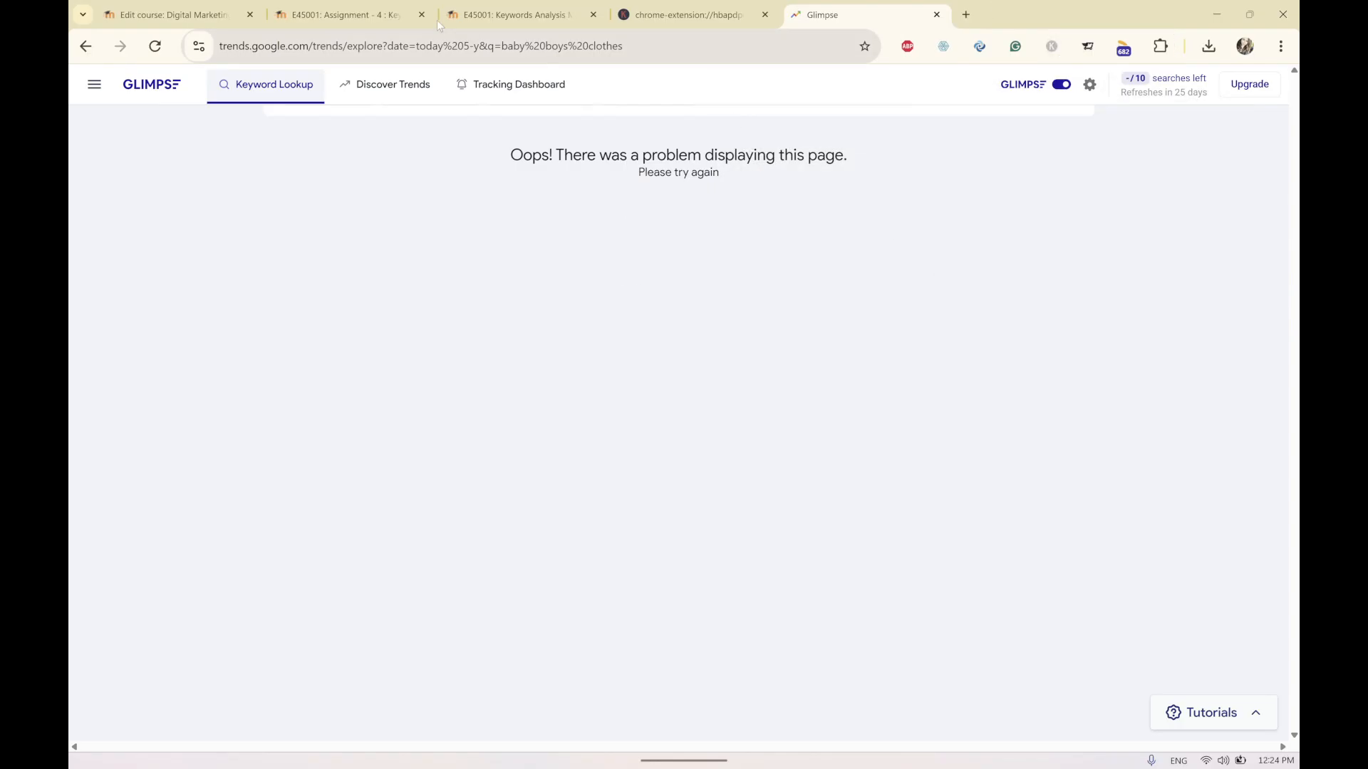
click(153, 48)
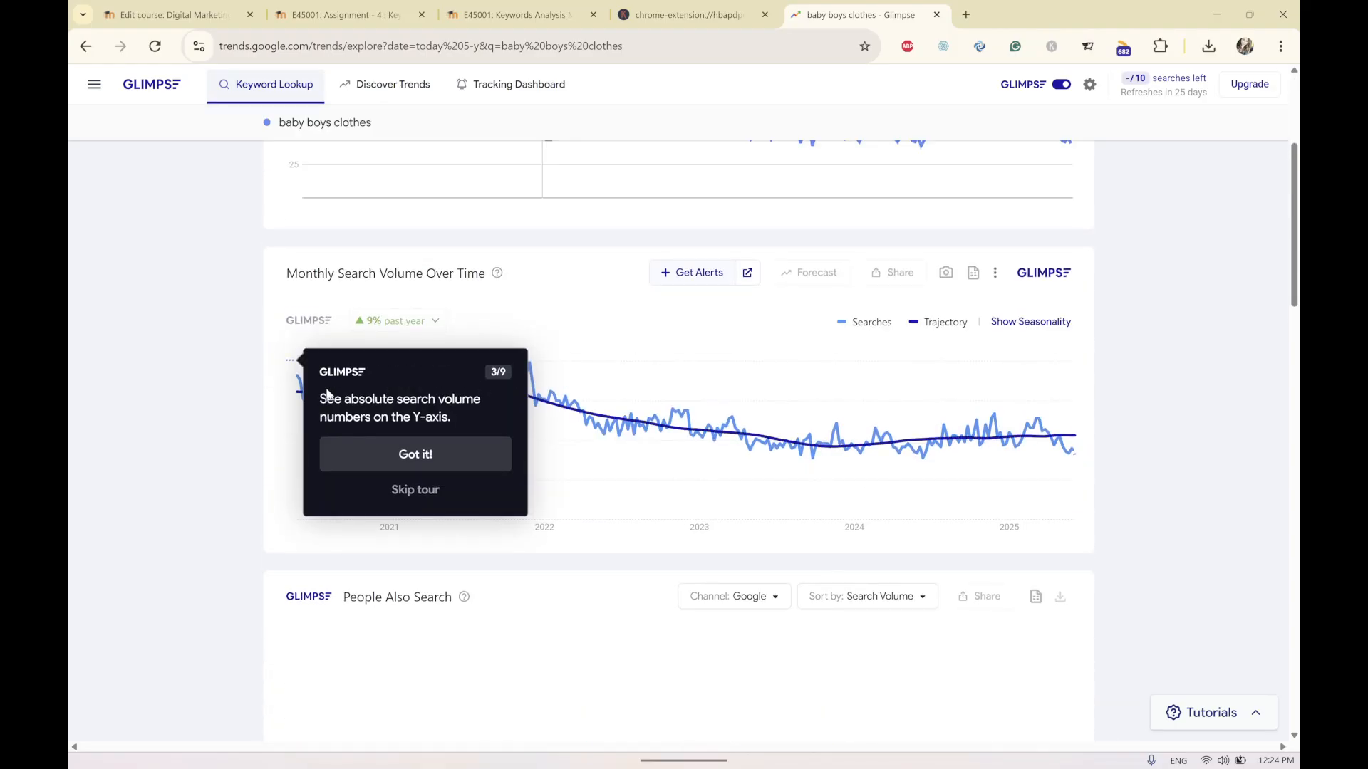
click(424, 454)
scroll(337, 407, up, 3)
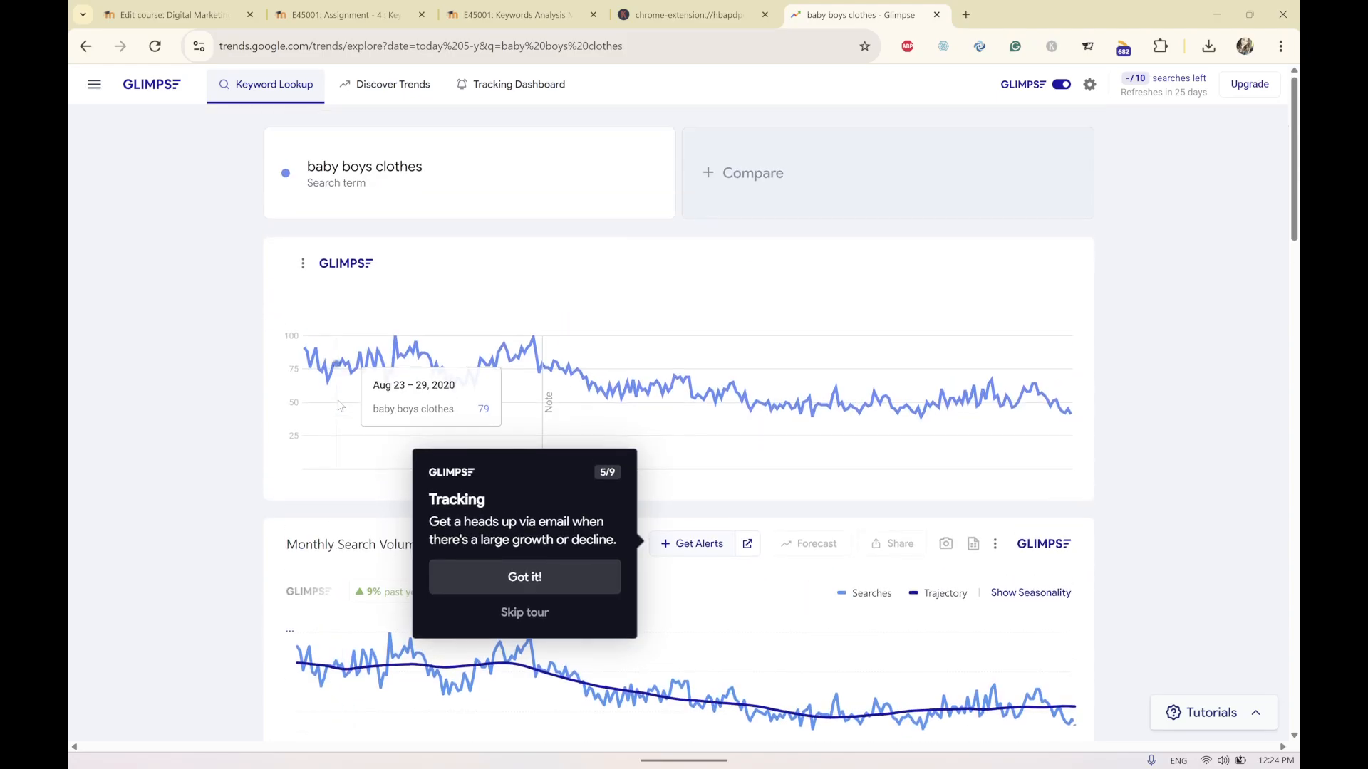
click(546, 574)
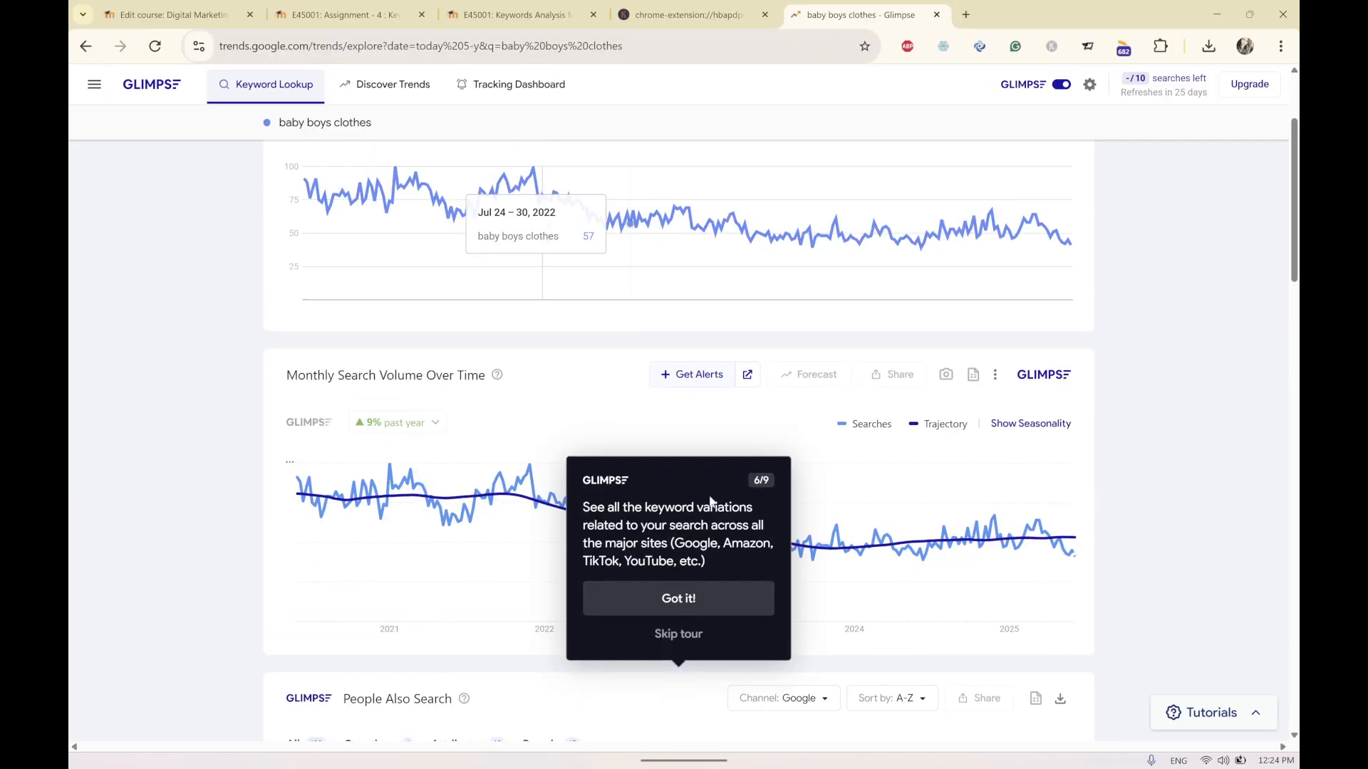
click(707, 599)
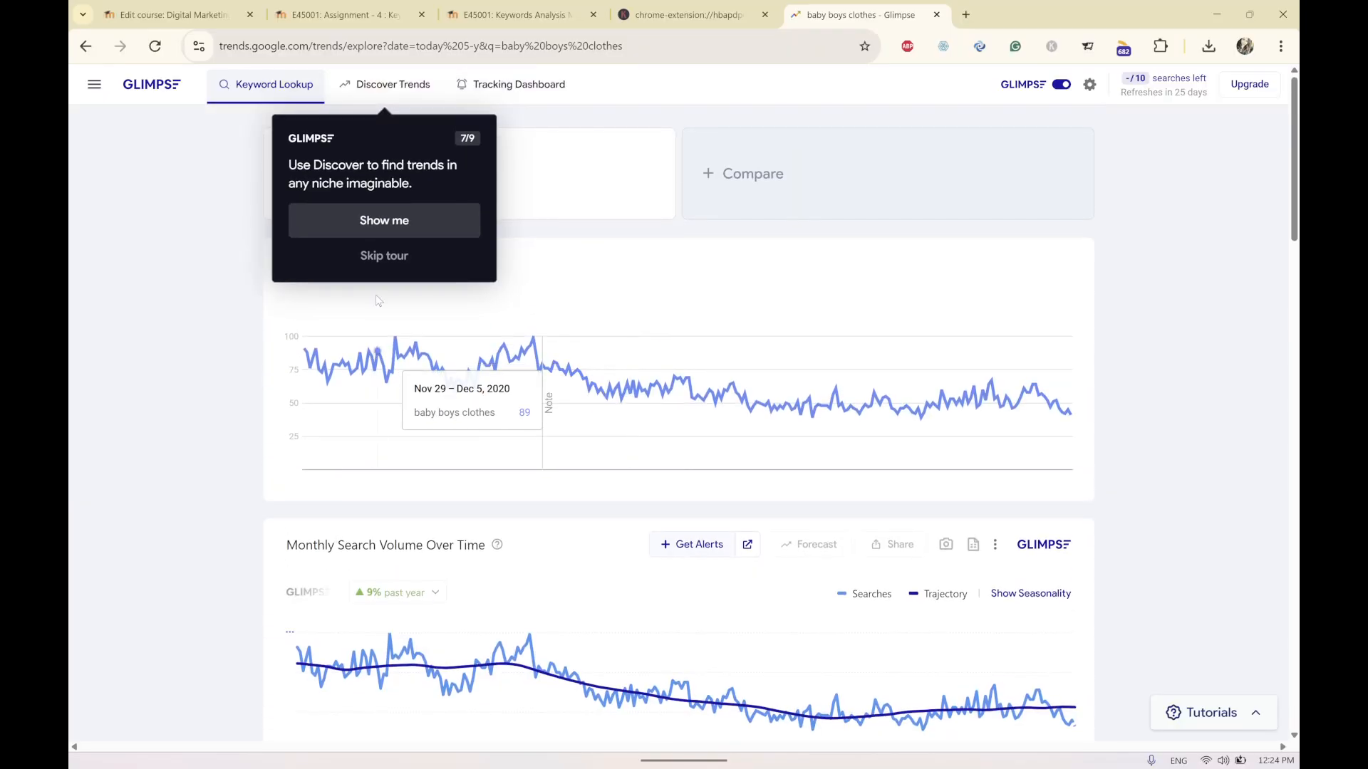
click(384, 220)
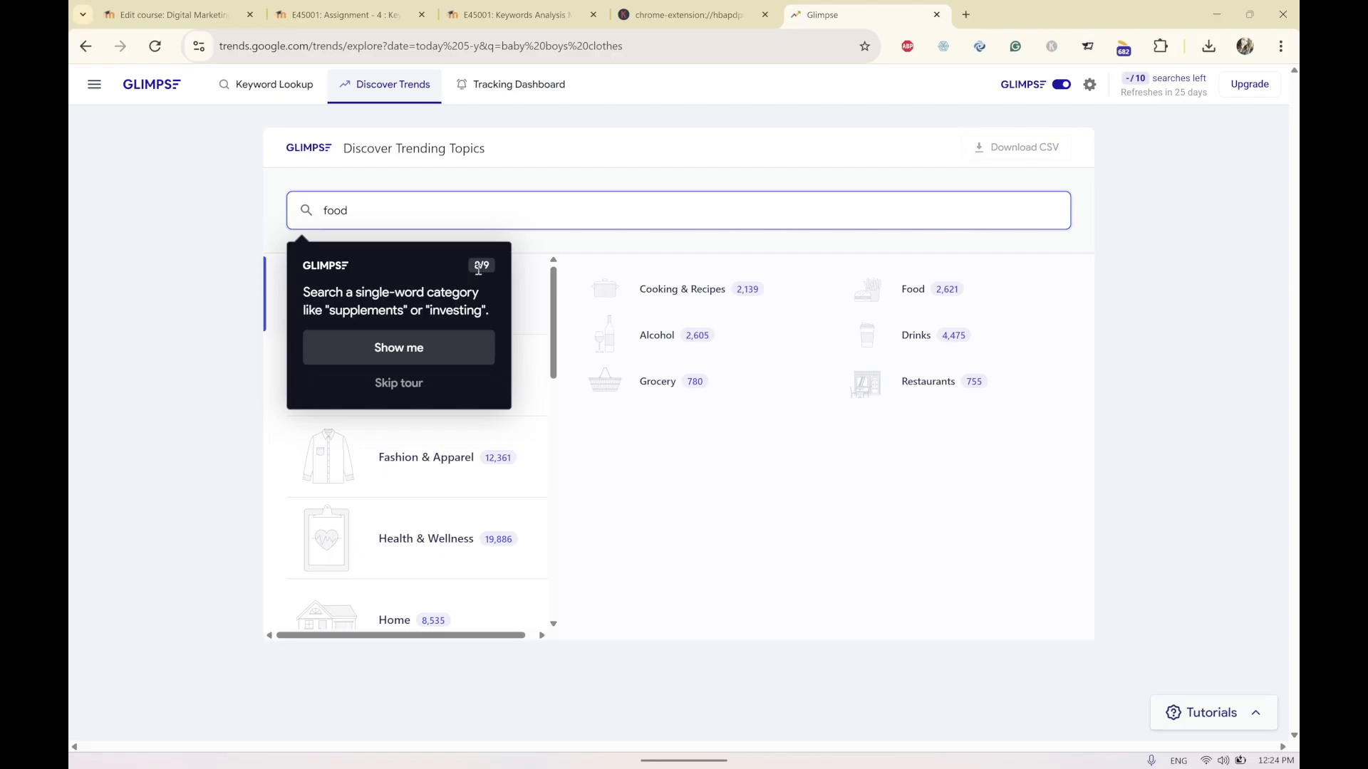
click(85, 45)
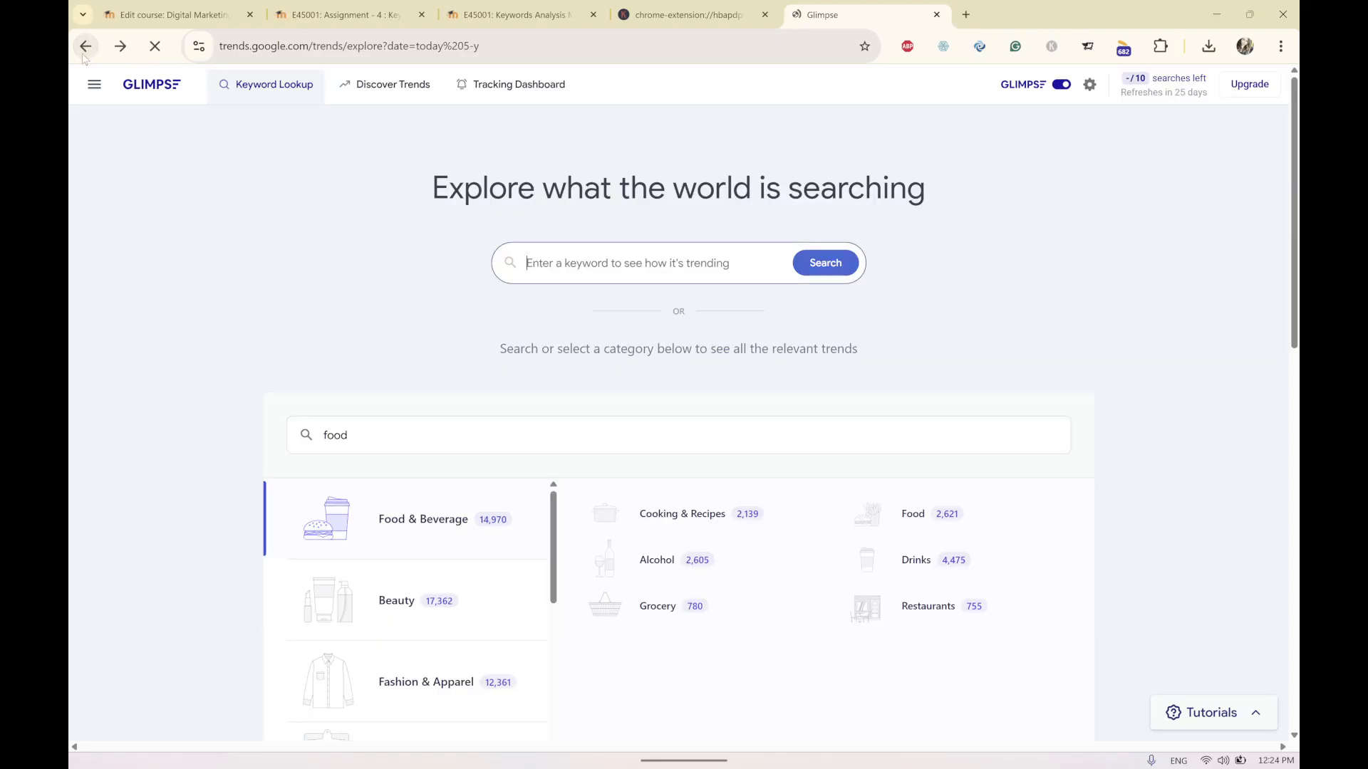
click(1062, 85)
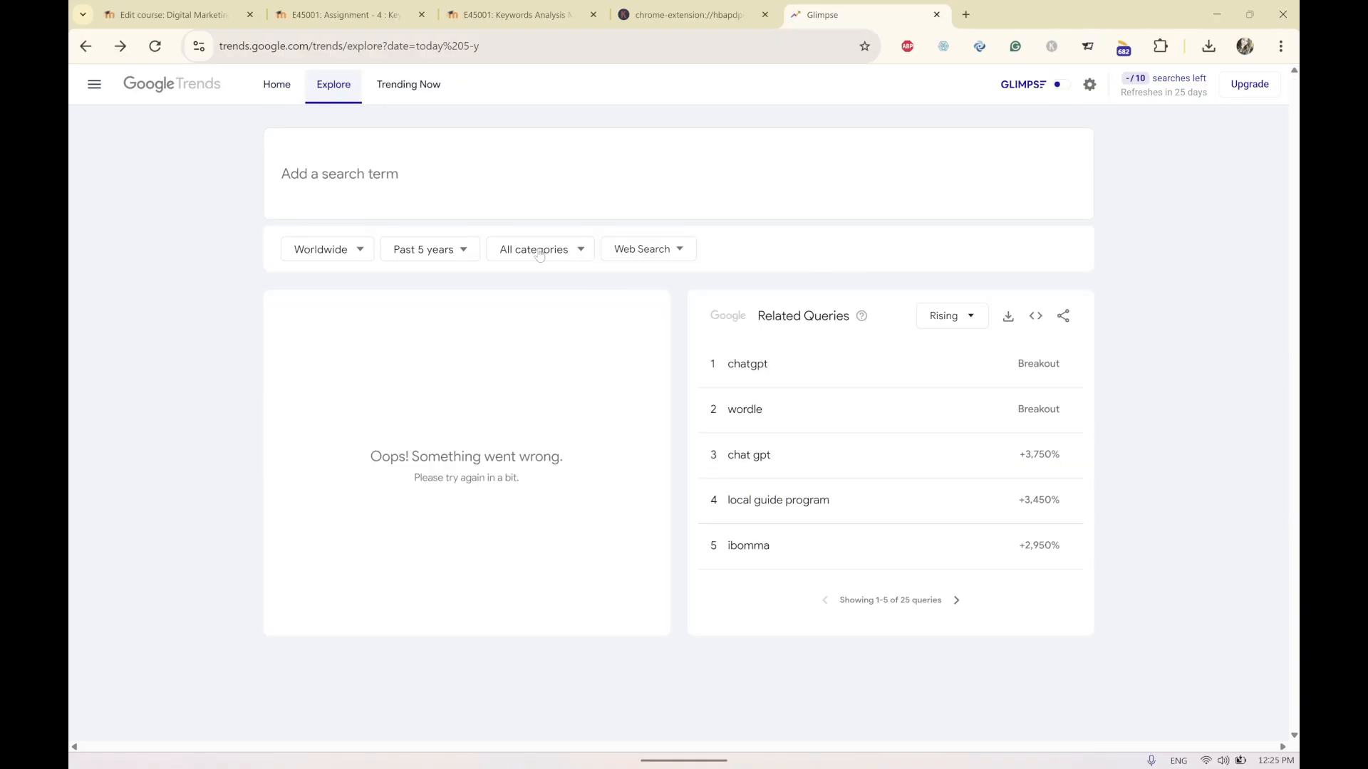
Search again for baby boys clothes and examine its interest over time graph.
click(475, 189)
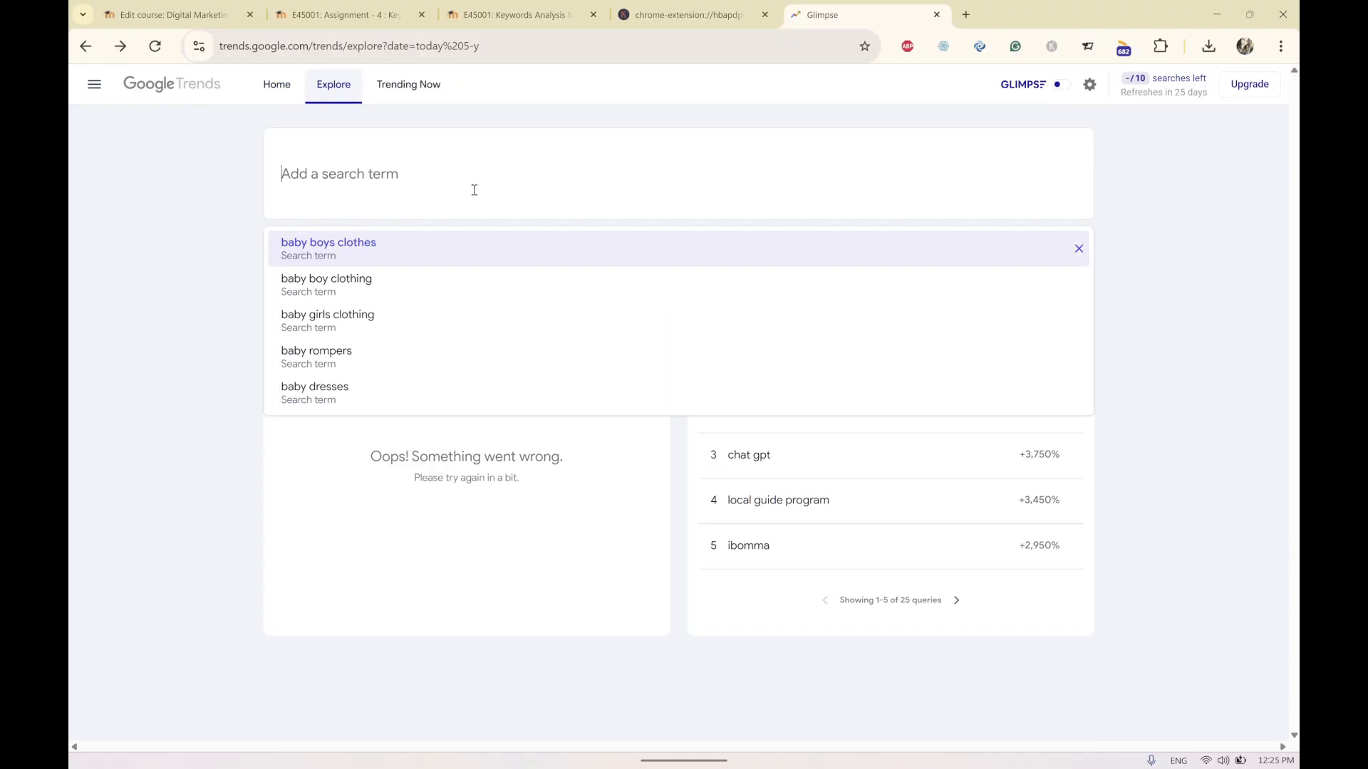
click(347, 242)
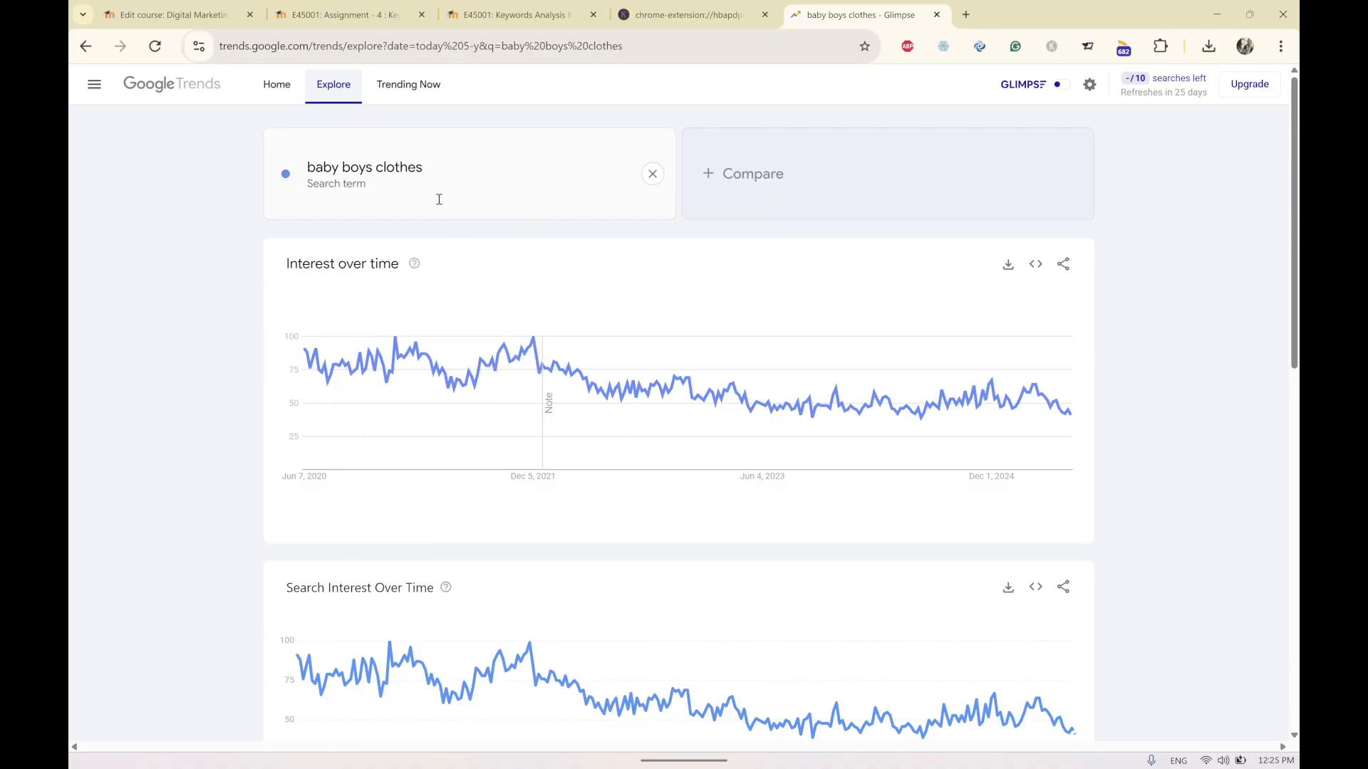
scroll(589, 342, down, 5)
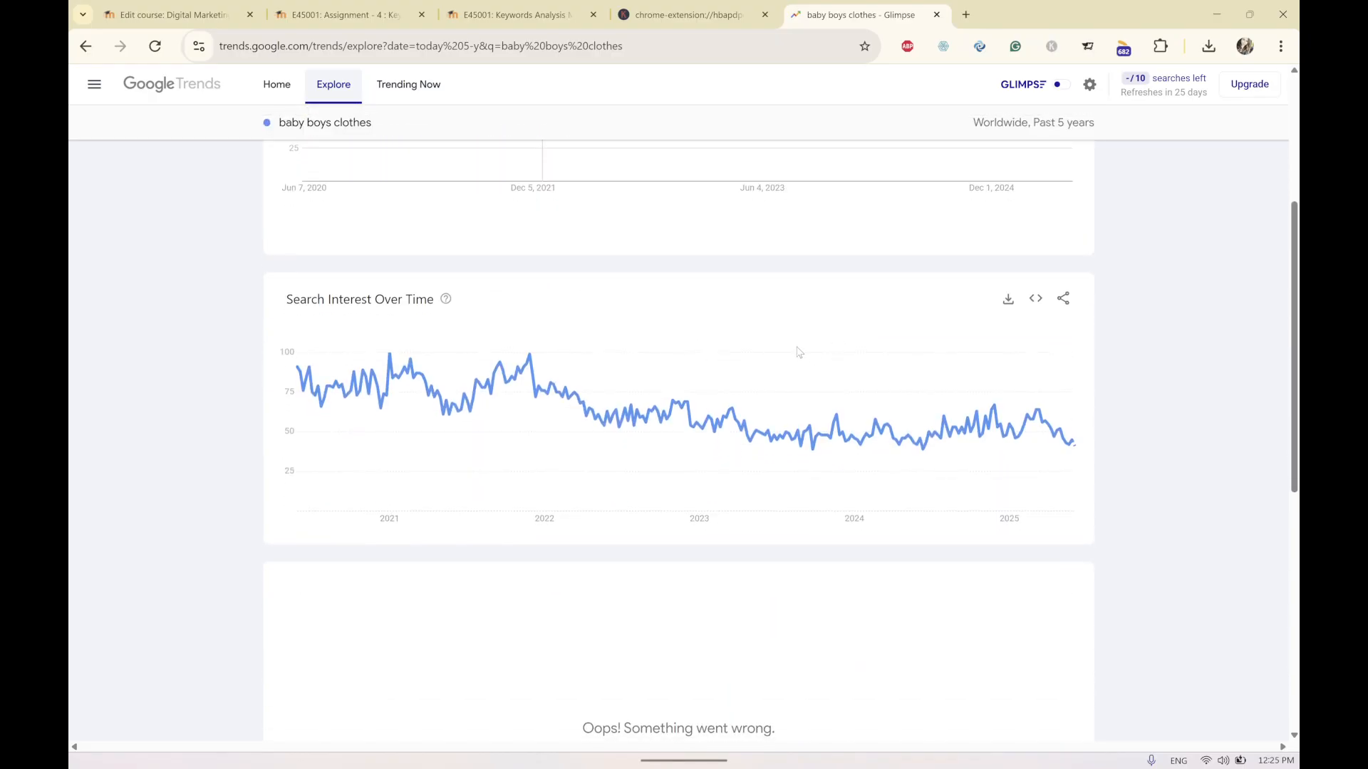
scroll(799, 352, up, 2)
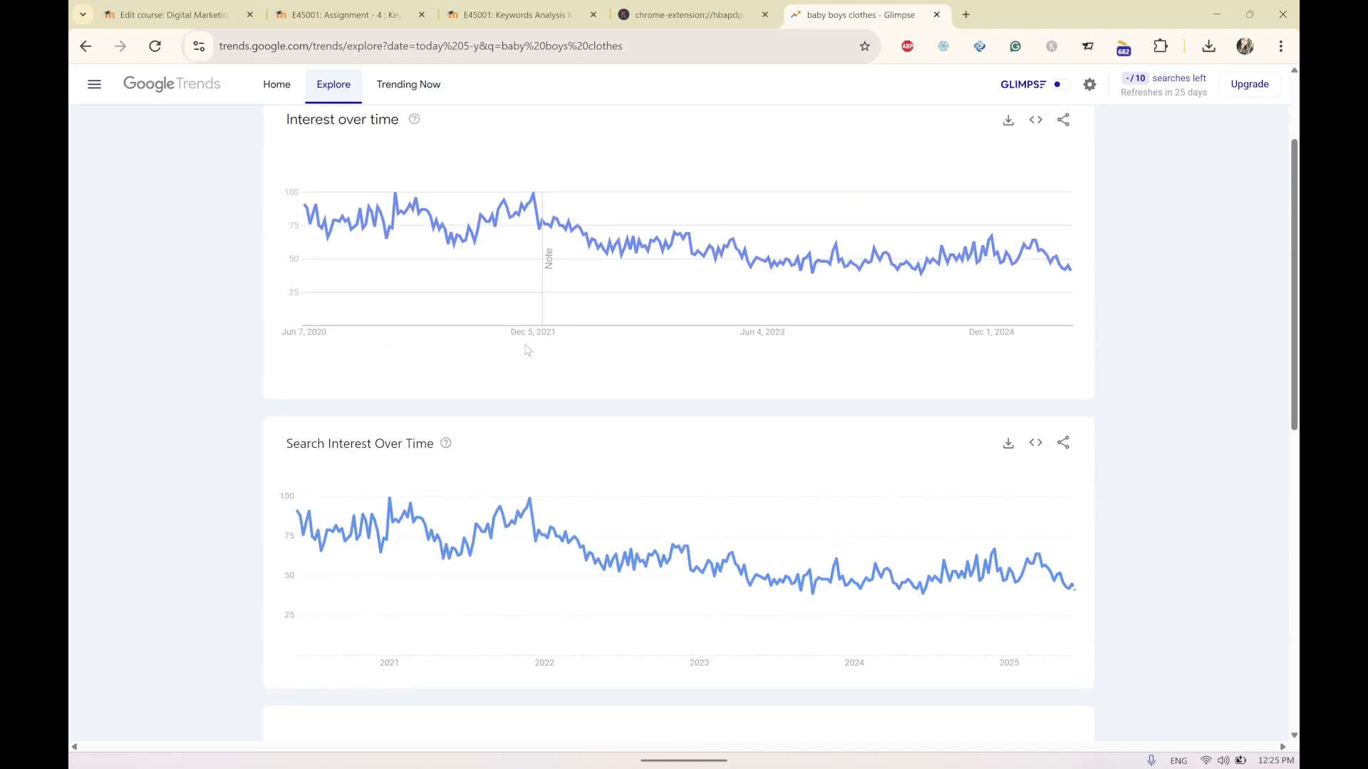
scroll(746, 347, up, 2)
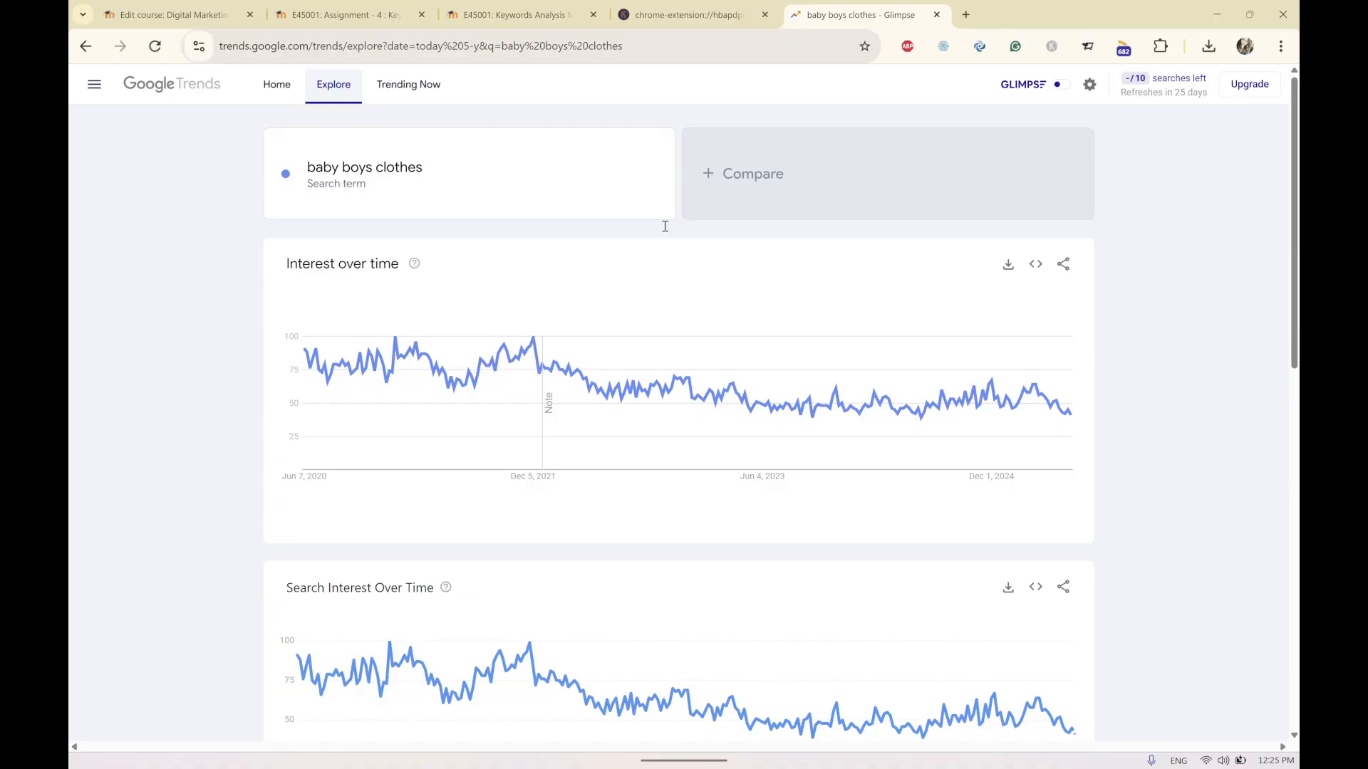
scroll(404, 606, down, 1)
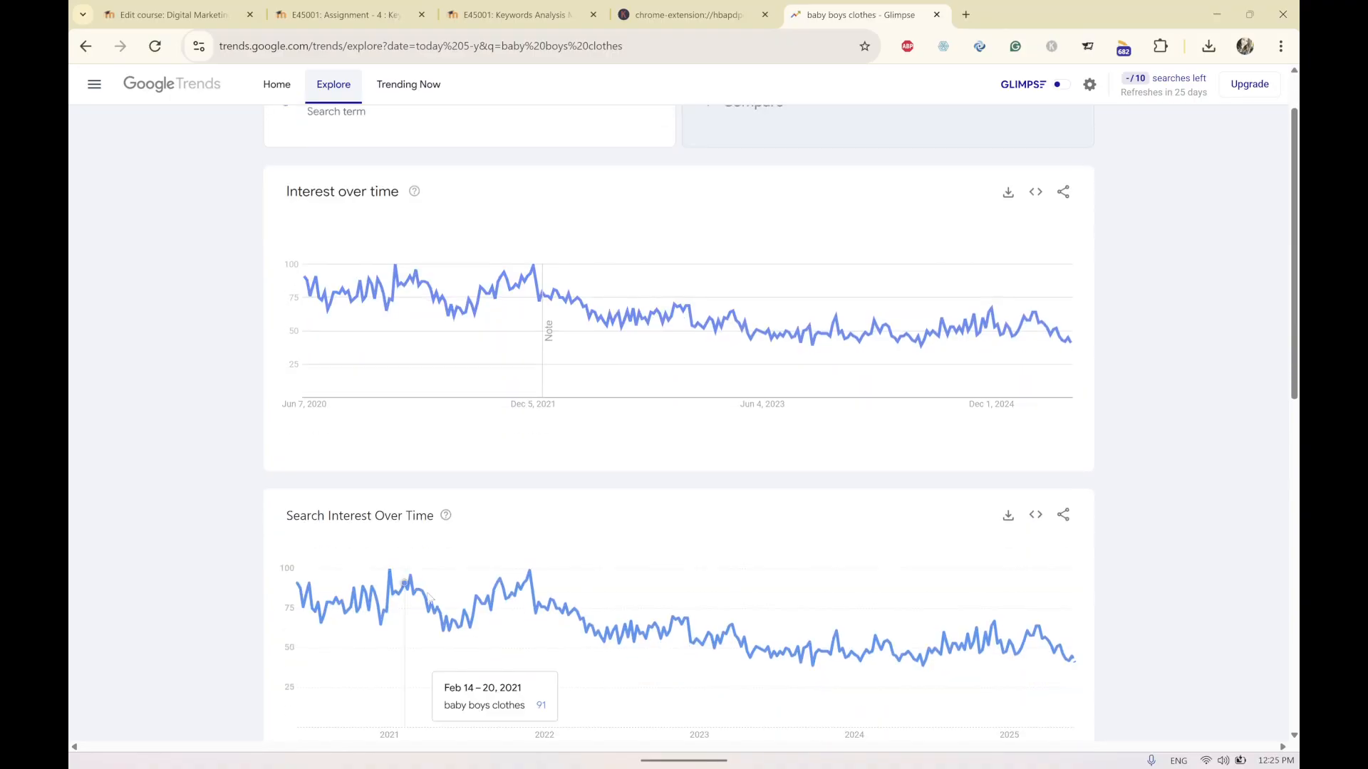
scroll(919, 670, down, 1)
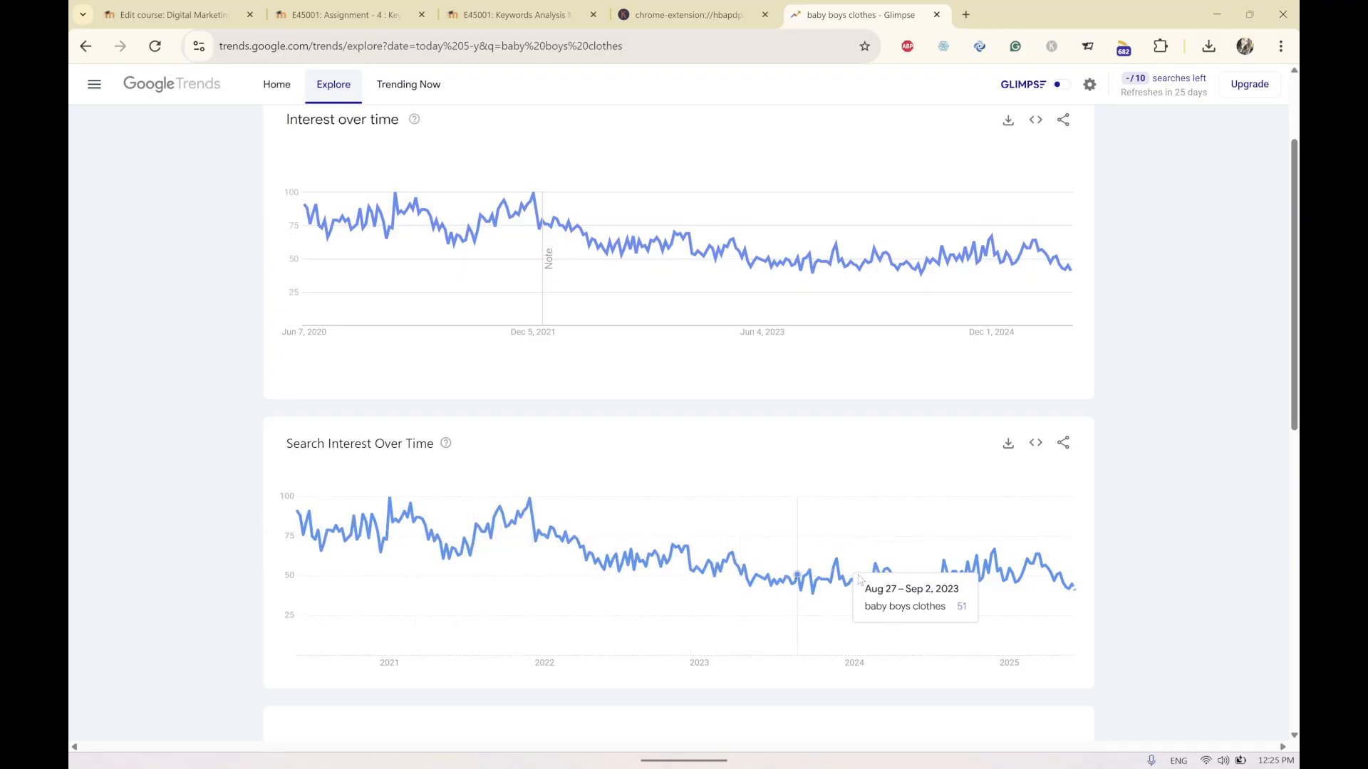
scroll(818, 503, up, 2)
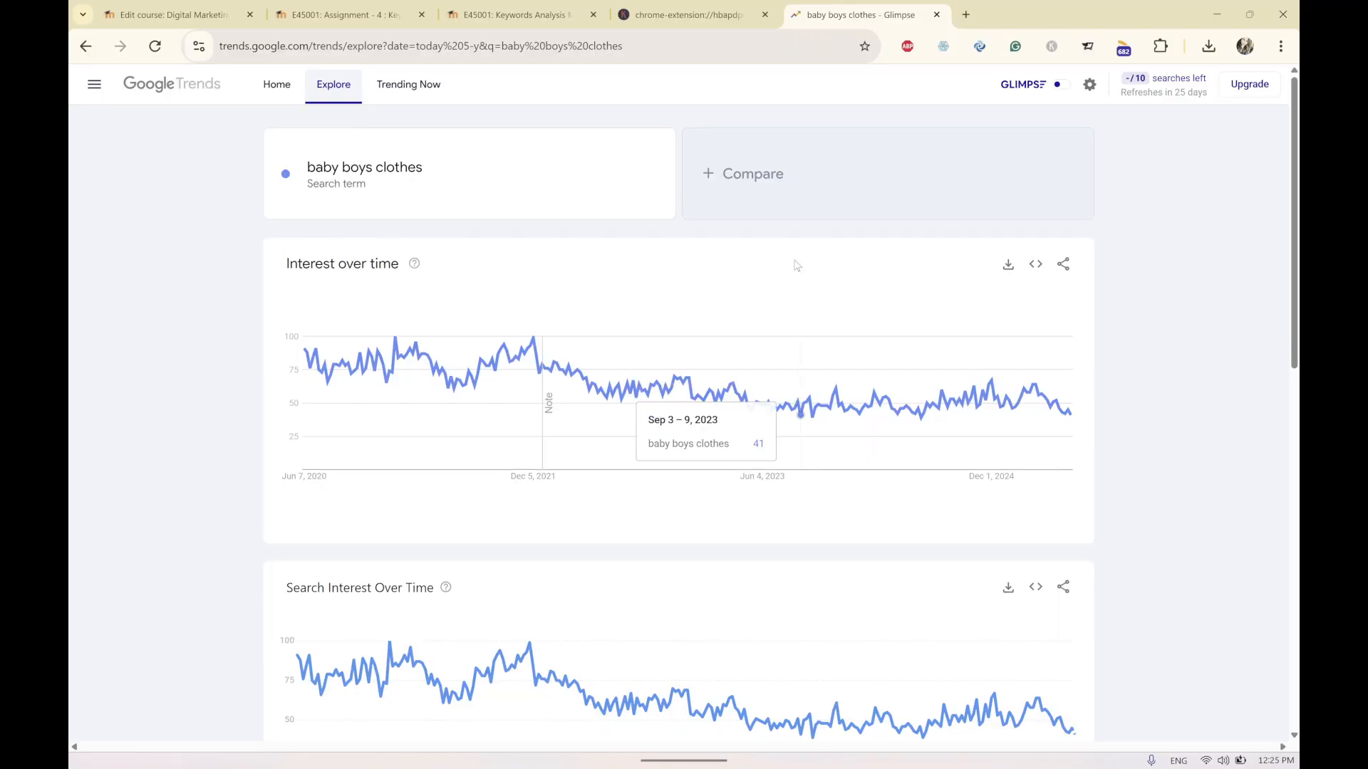
Add baby boys clothes as a comparison term and examine the compared interest over time graph.
click(793, 175)
text(baby )
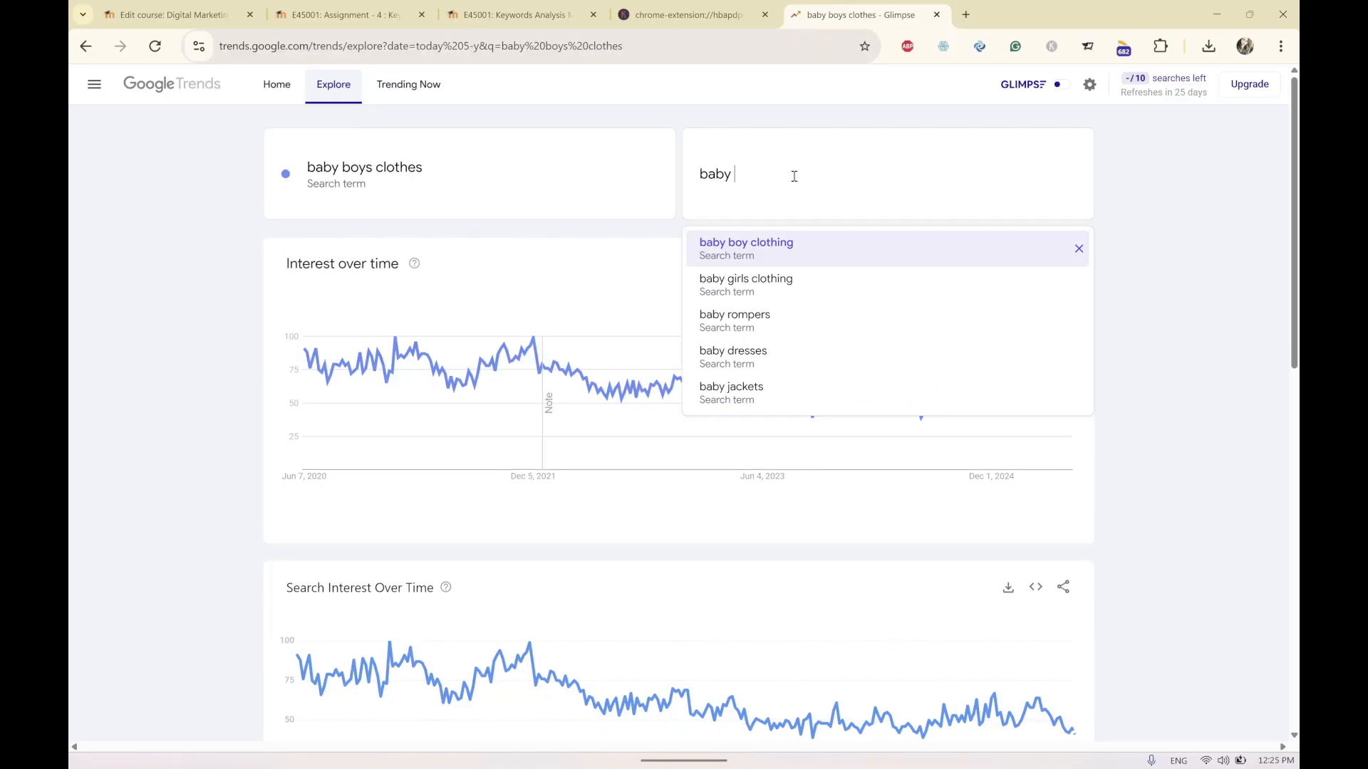
text(boys clothes)
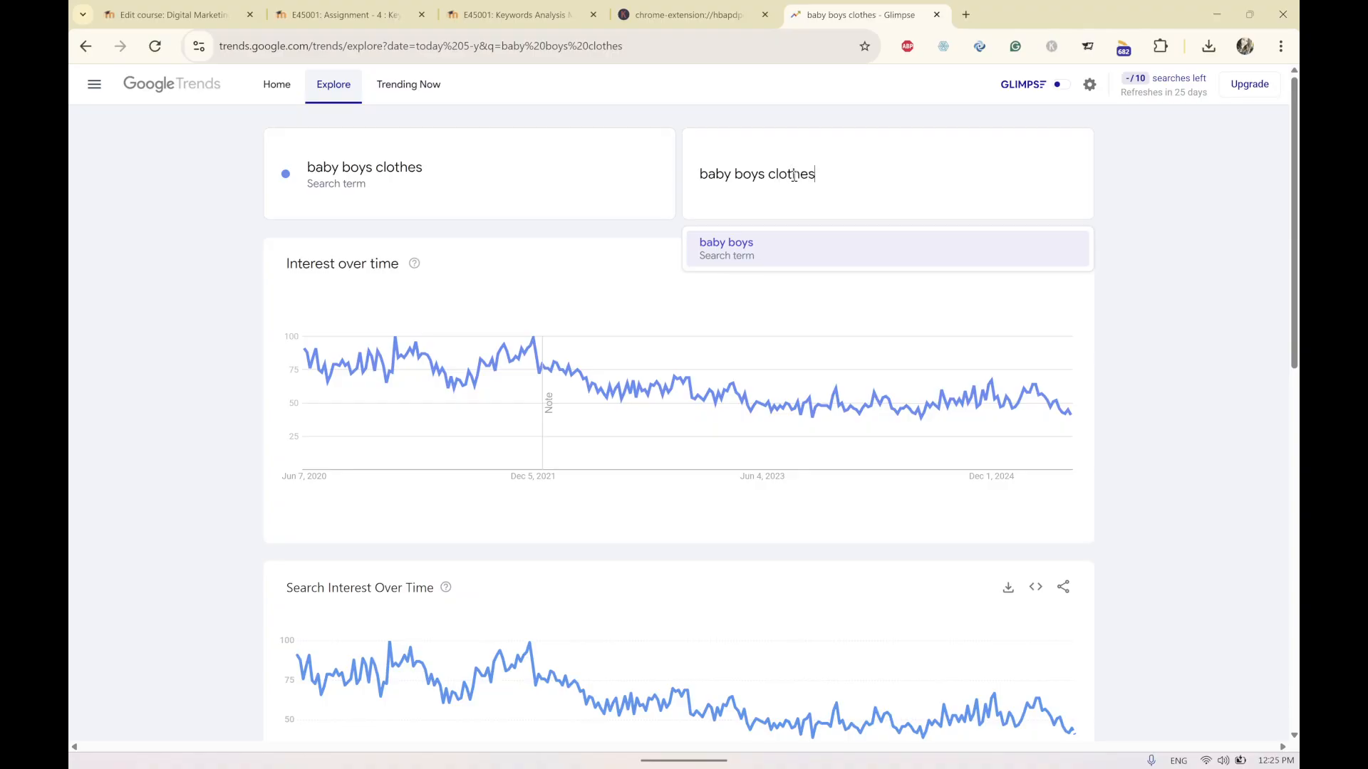
key(Return)
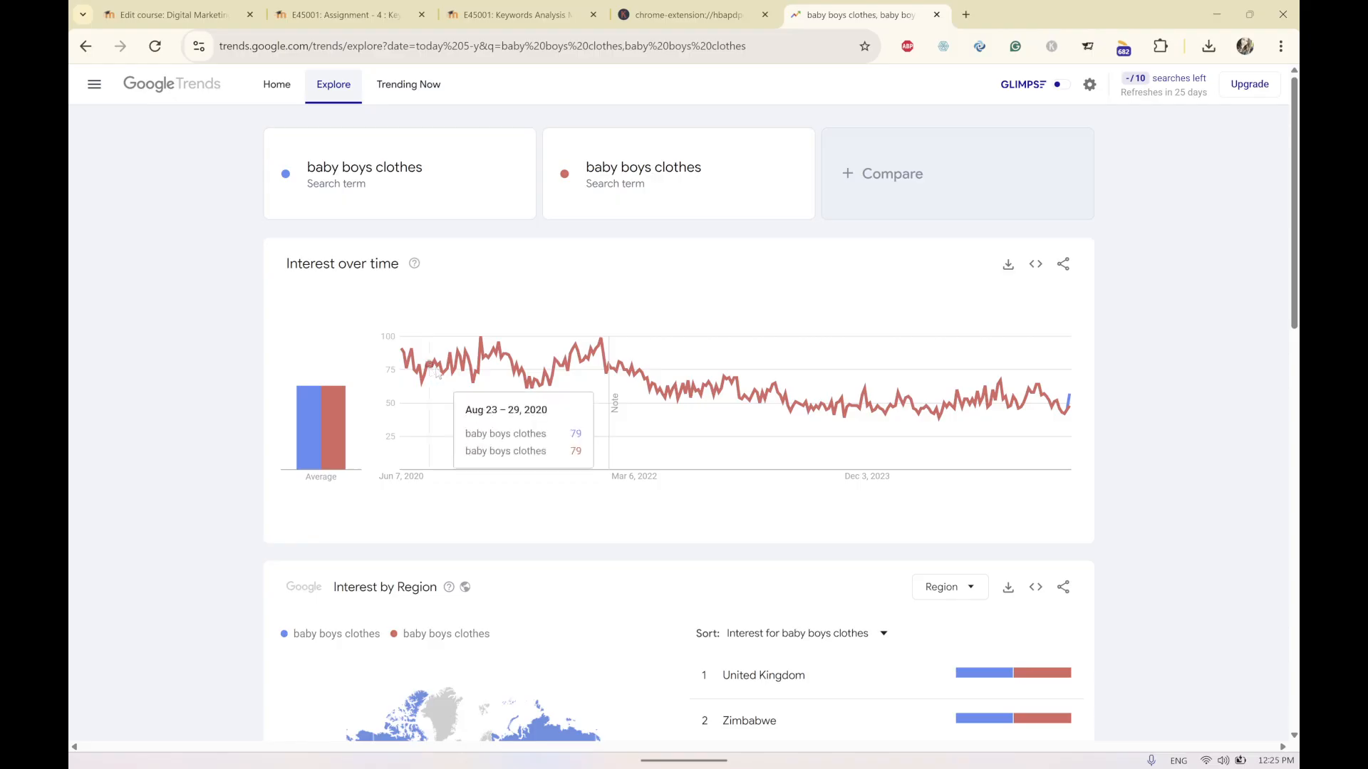
scroll(558, 375, down, 4)
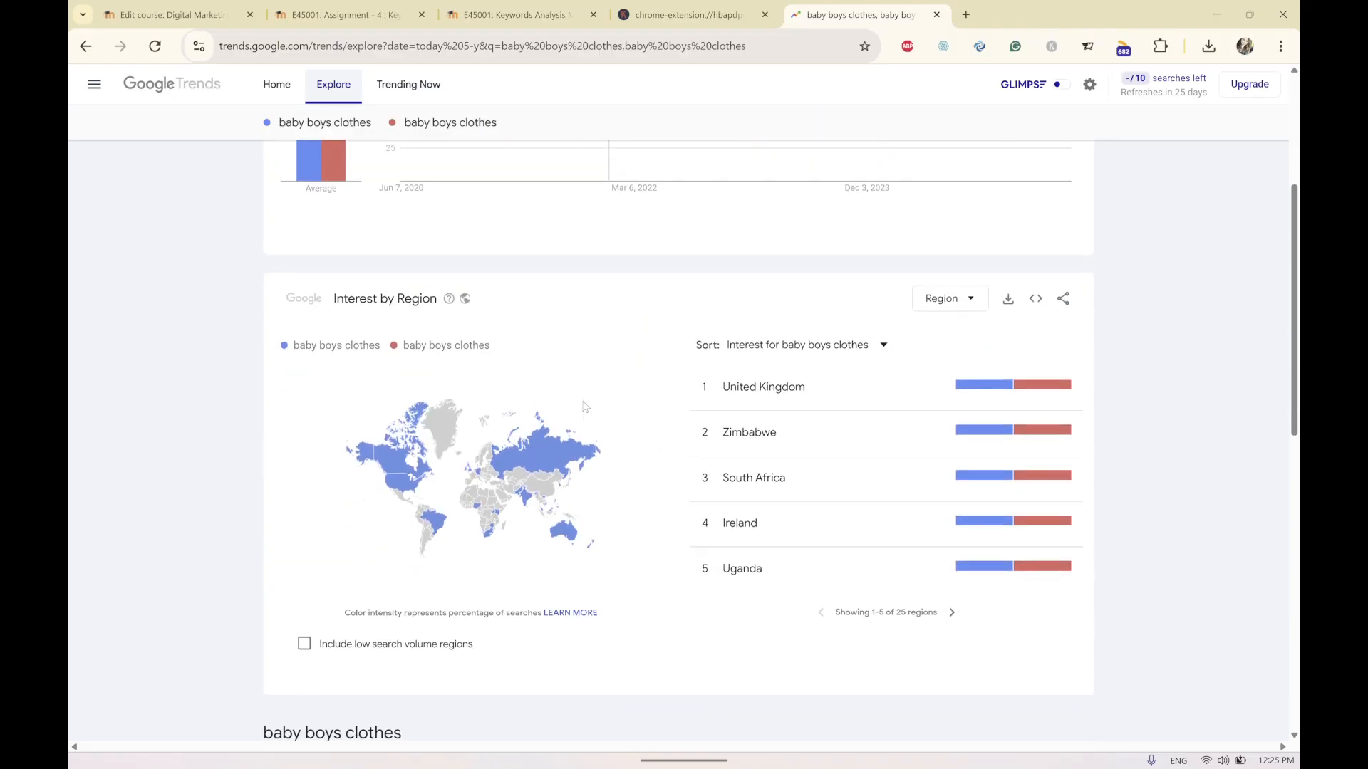
scroll(300, 414, up, 4)
mouse_move(302, 416)
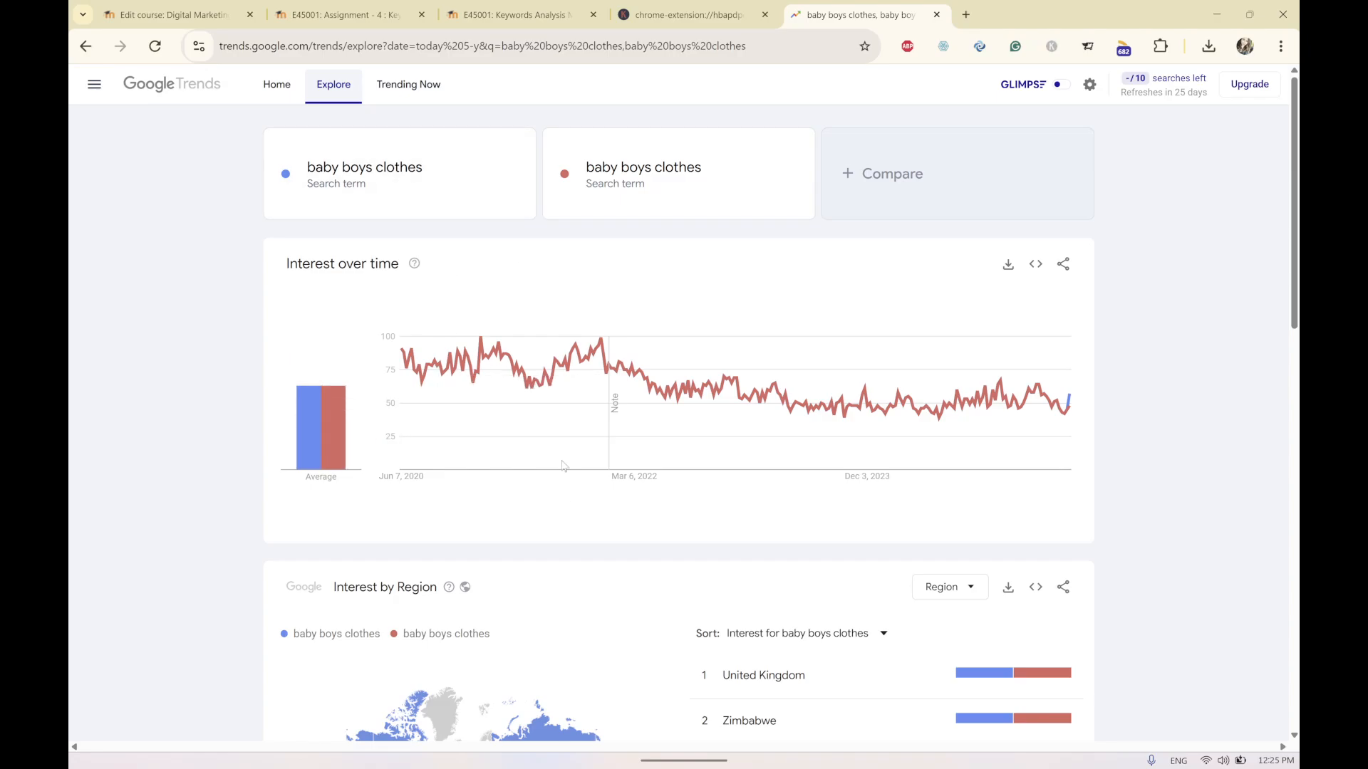
mouse_move(559, 462)
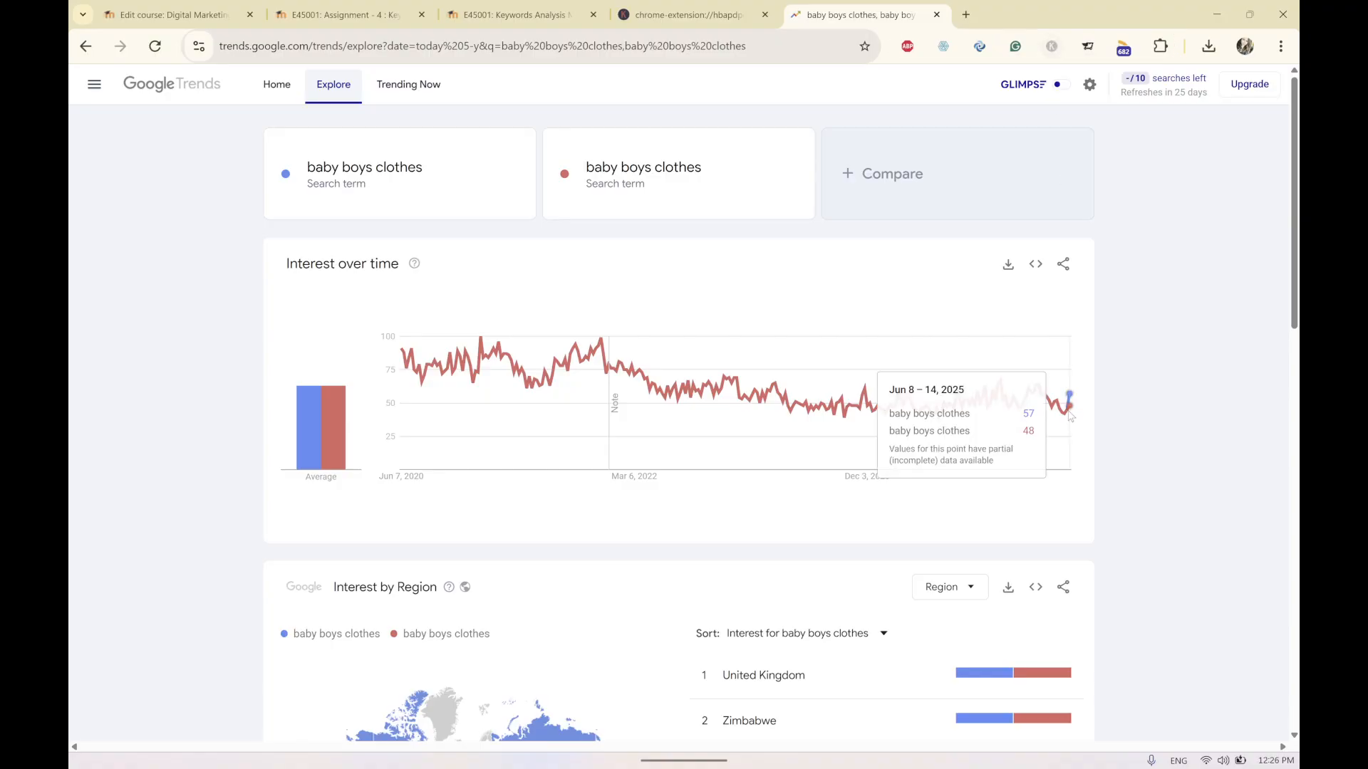
mouse_move(1071, 411)
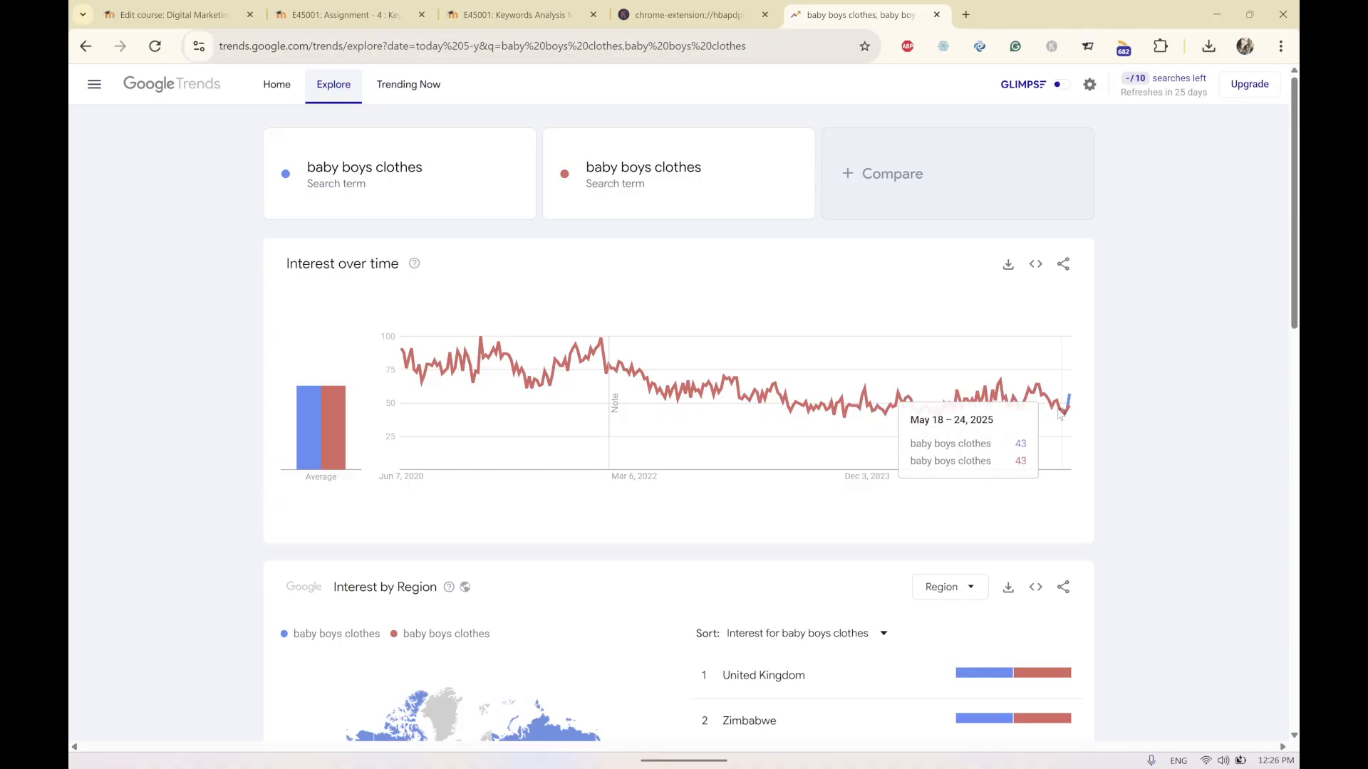
Switch to the workbook and examine the Google Trends graphs on the top 1 trends sheet.
click(1213, 17)
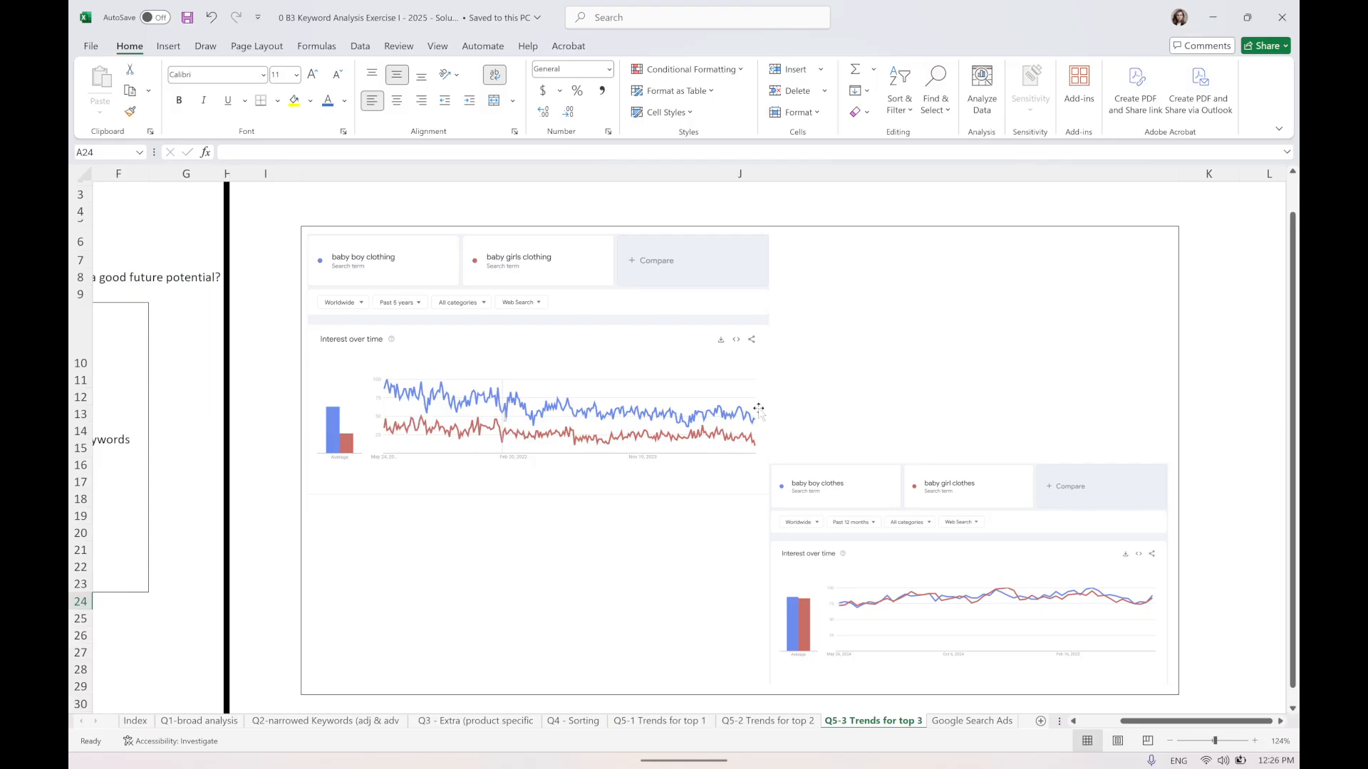
scroll(692, 483, down, 5)
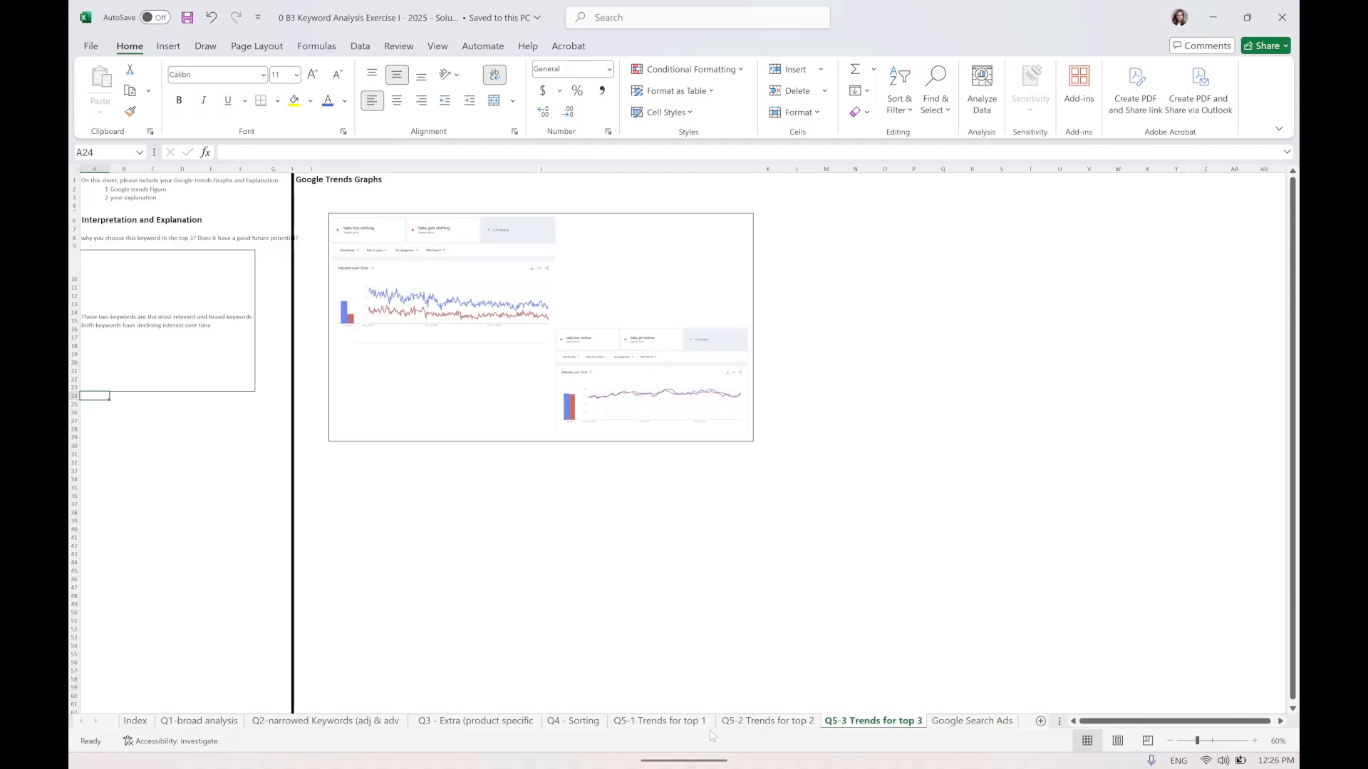
click(698, 721)
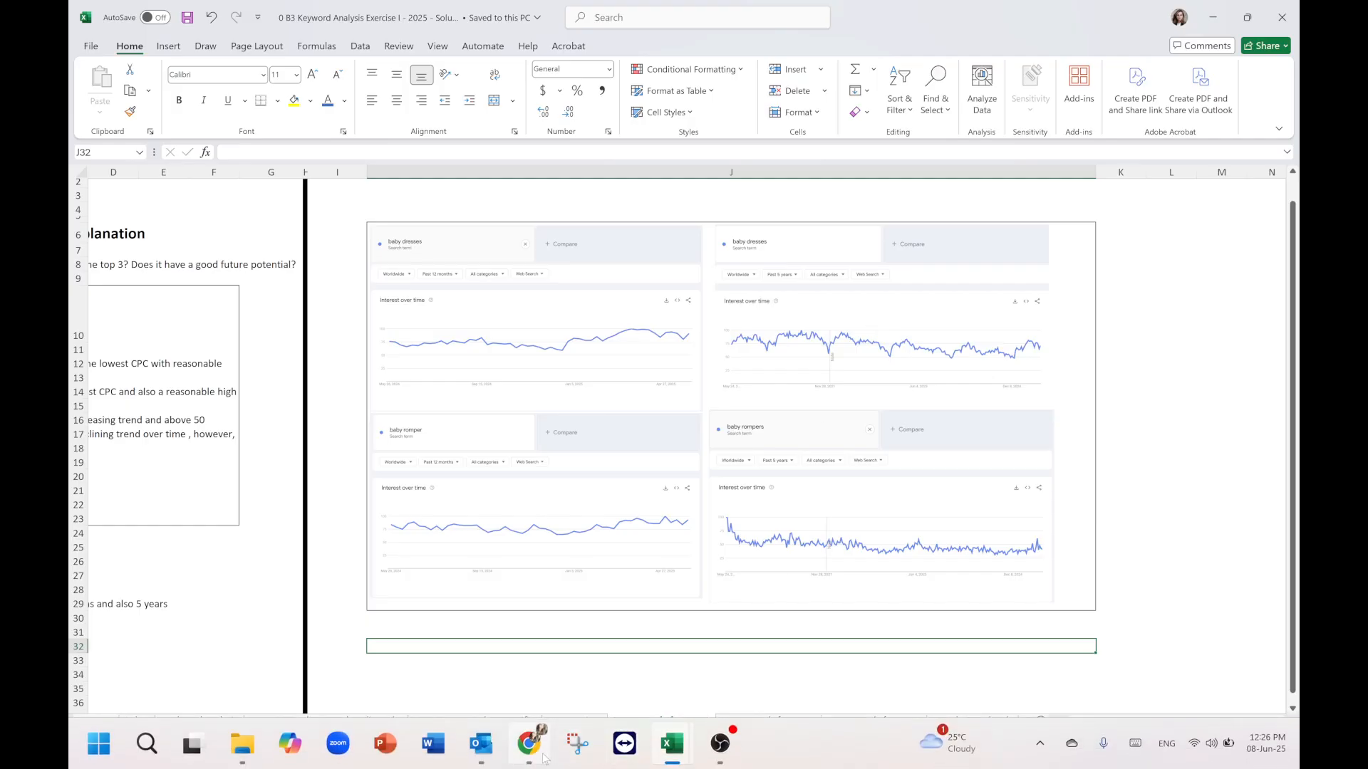
mouse_move(537, 751)
click(1205, 17)
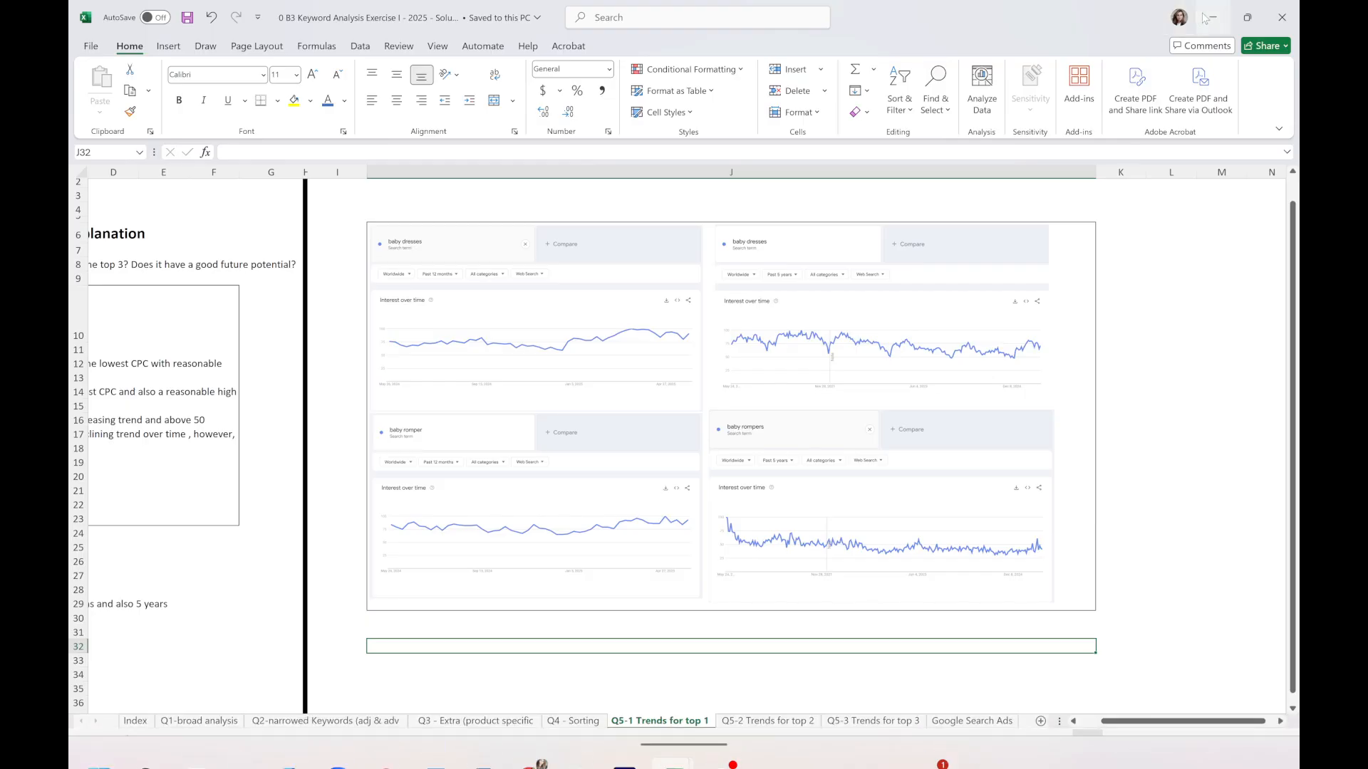
click(529, 748)
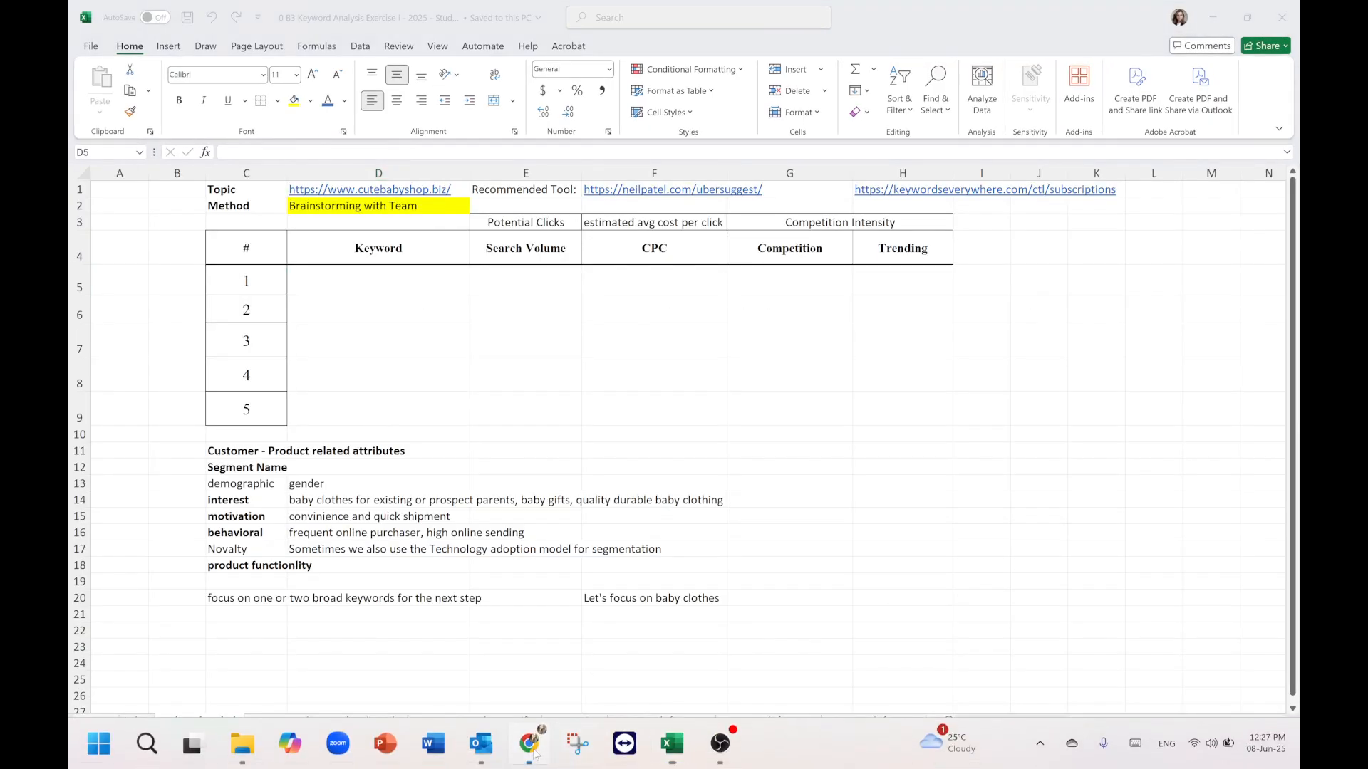
Start a new Trends search for baby onesis and examine its interest over time graph.
click(426, 179)
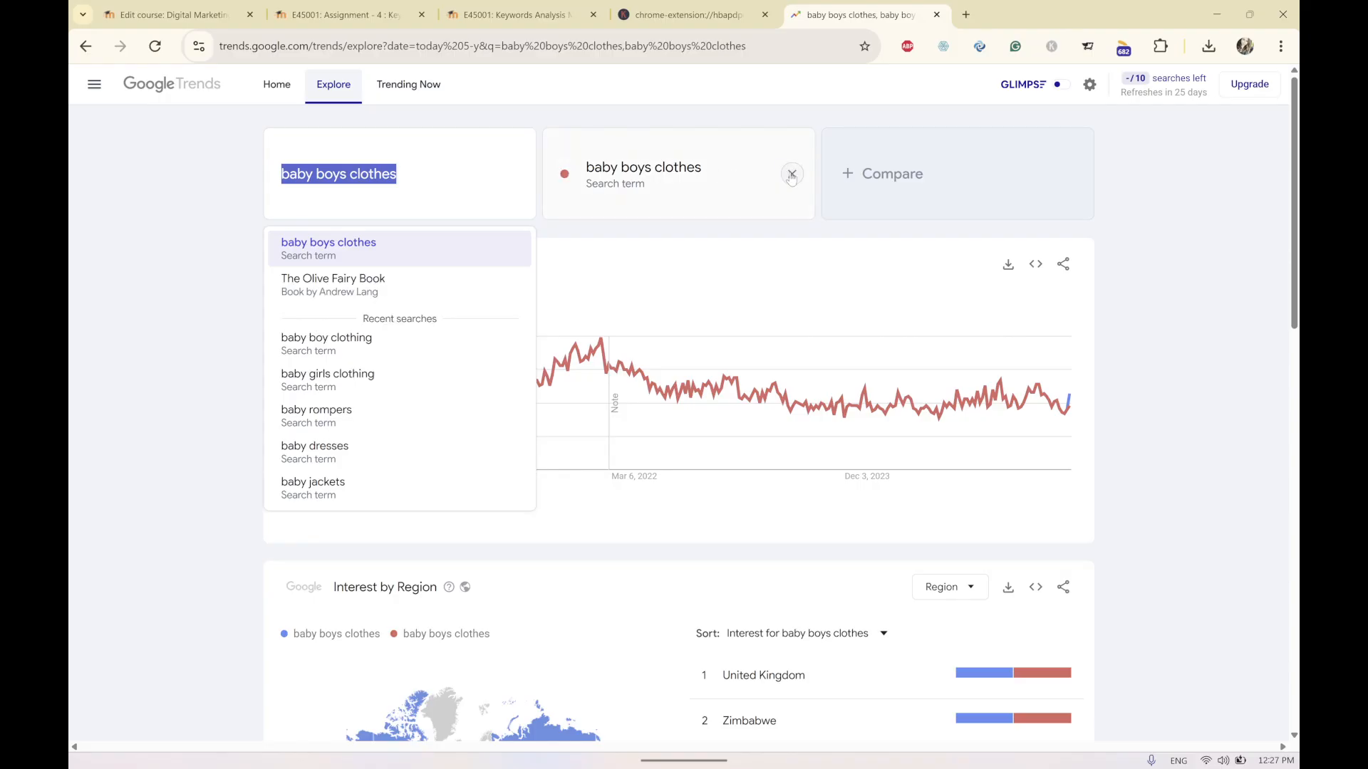
key(Return)
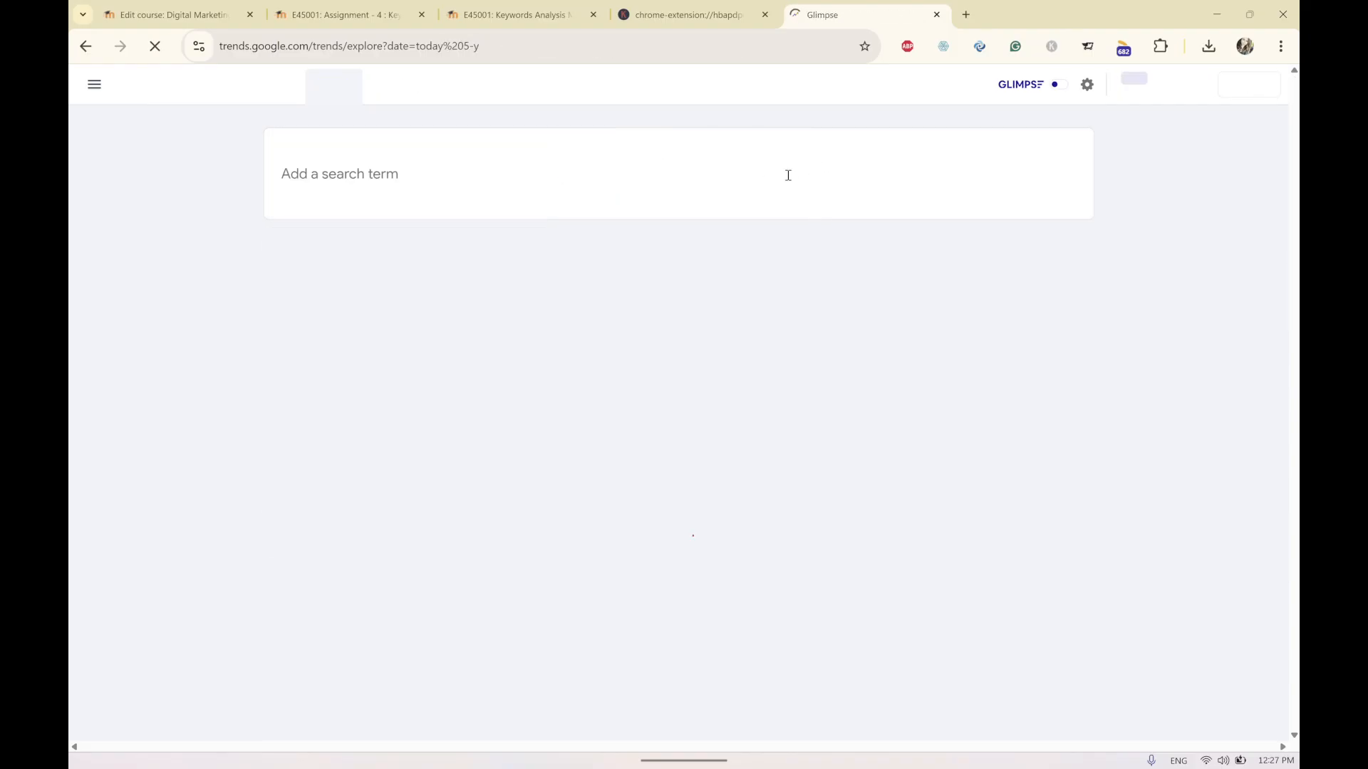
click(354, 179)
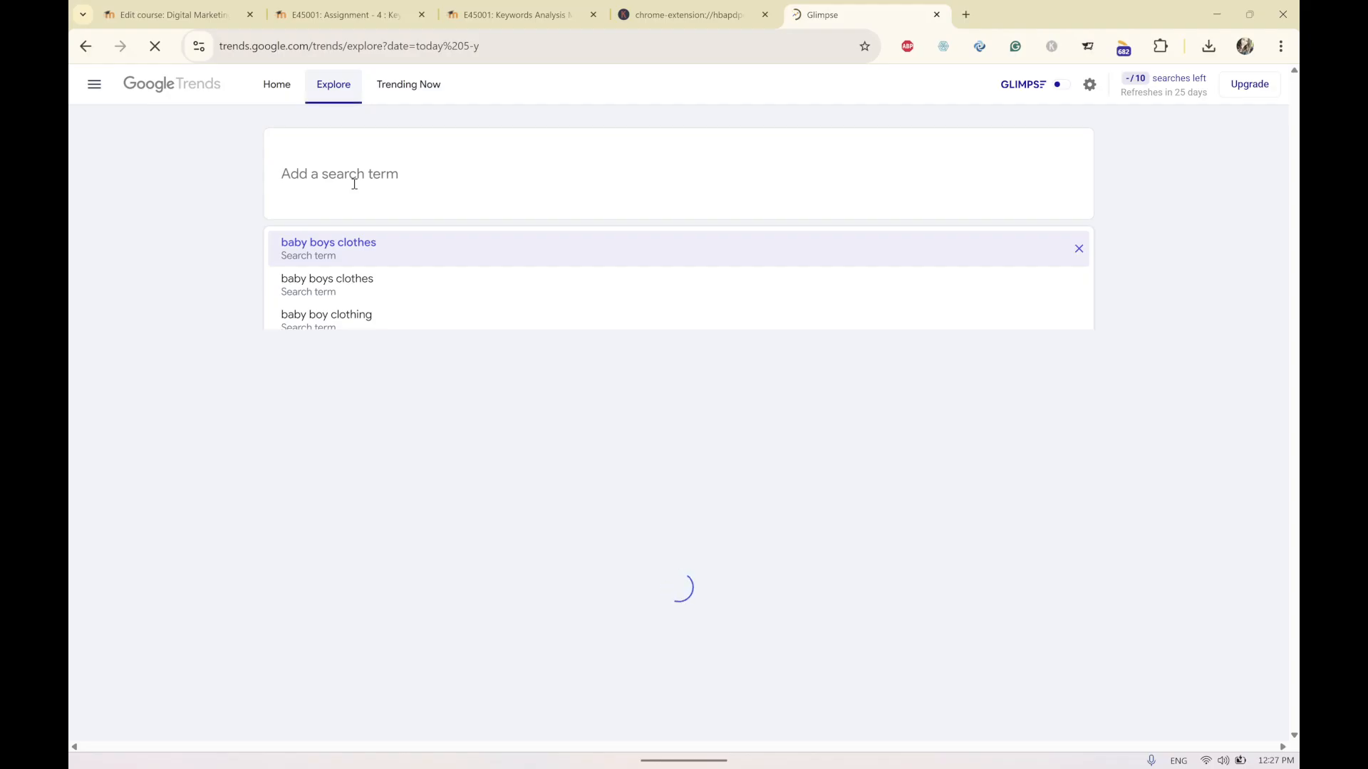
text(baby onesis)
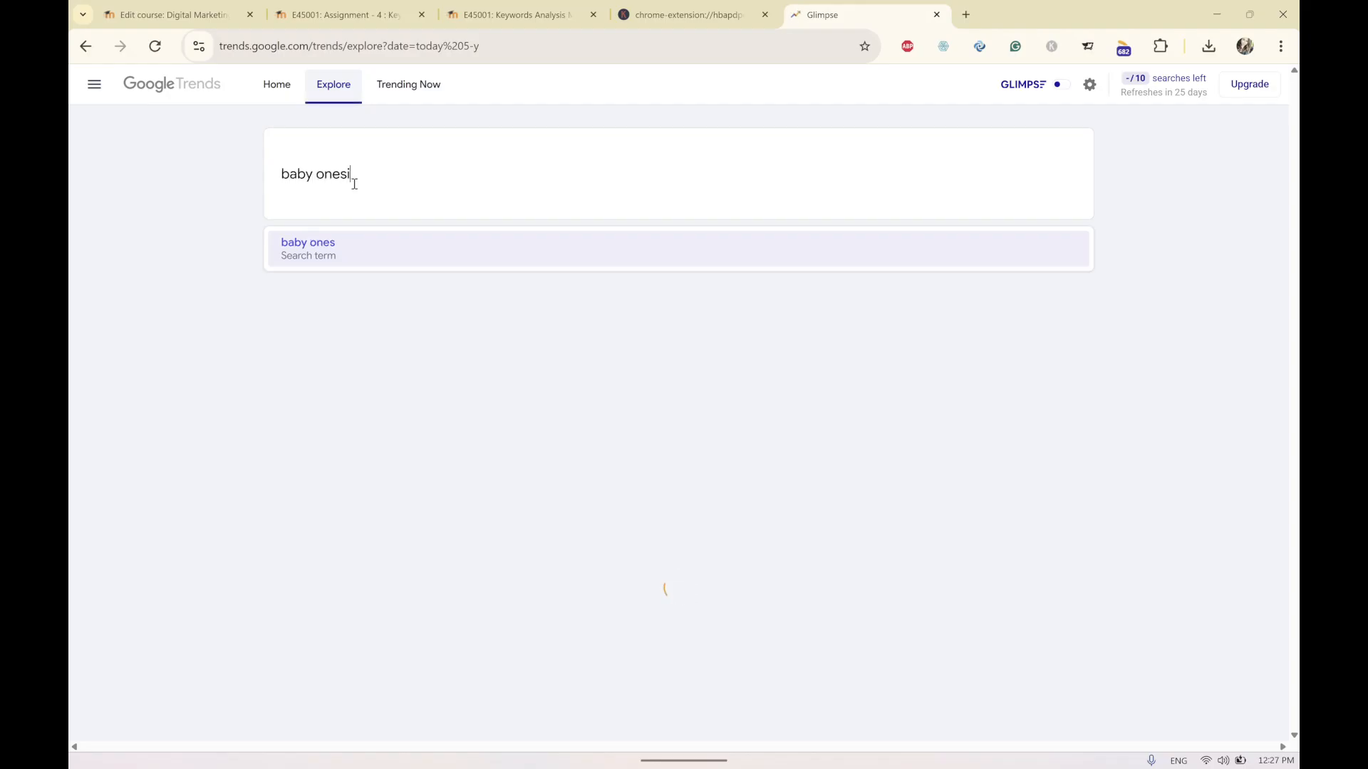
click(314, 241)
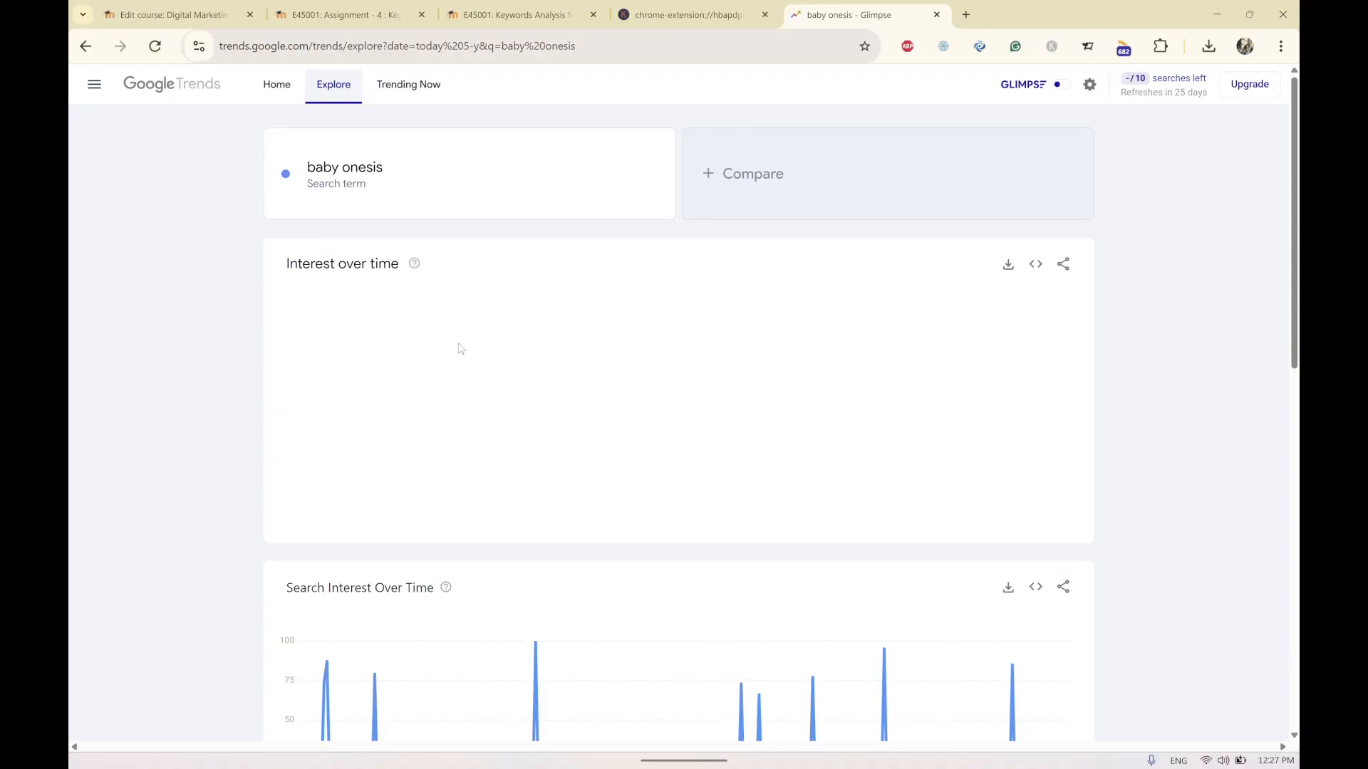
scroll(487, 404, down, 2)
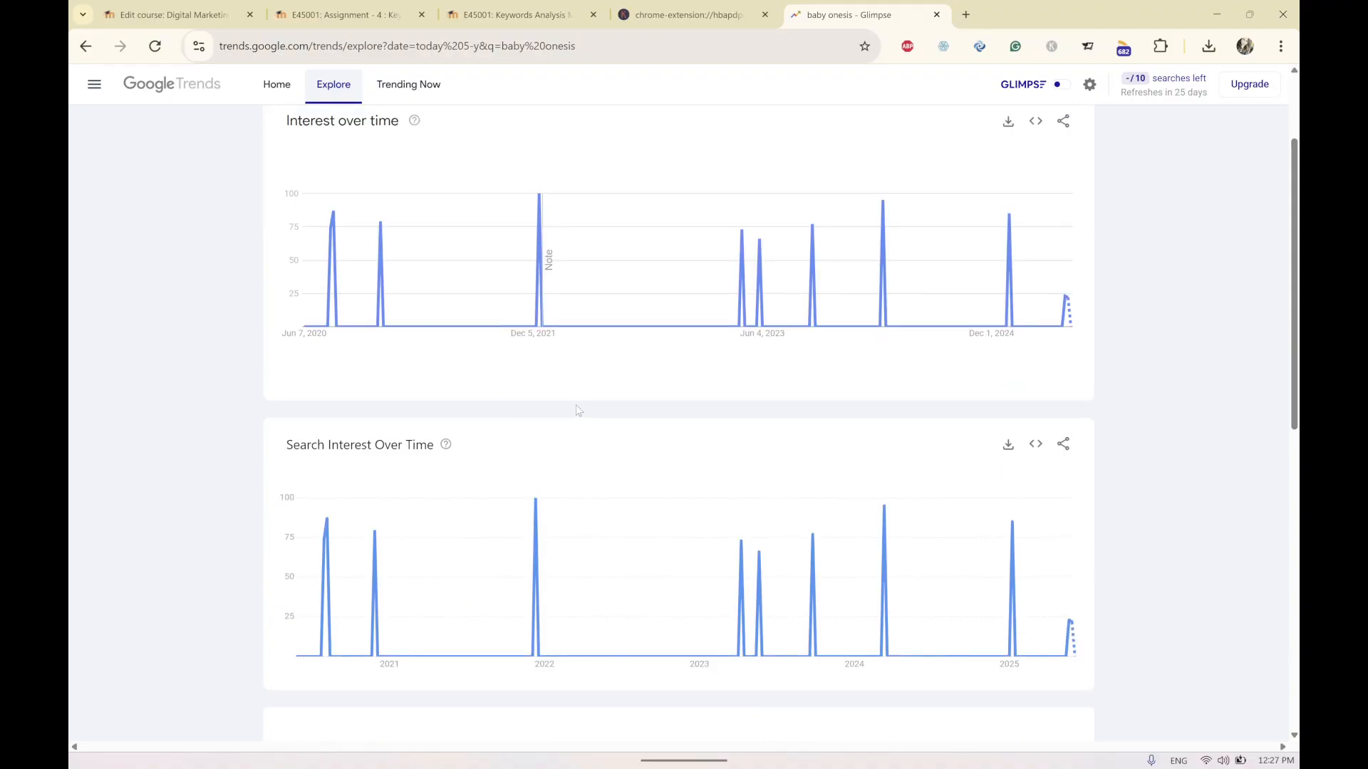
scroll(577, 410, up, 2)
Add baby rompers as a comparison term to baby onesis and complete the robot check.
click(756, 175)
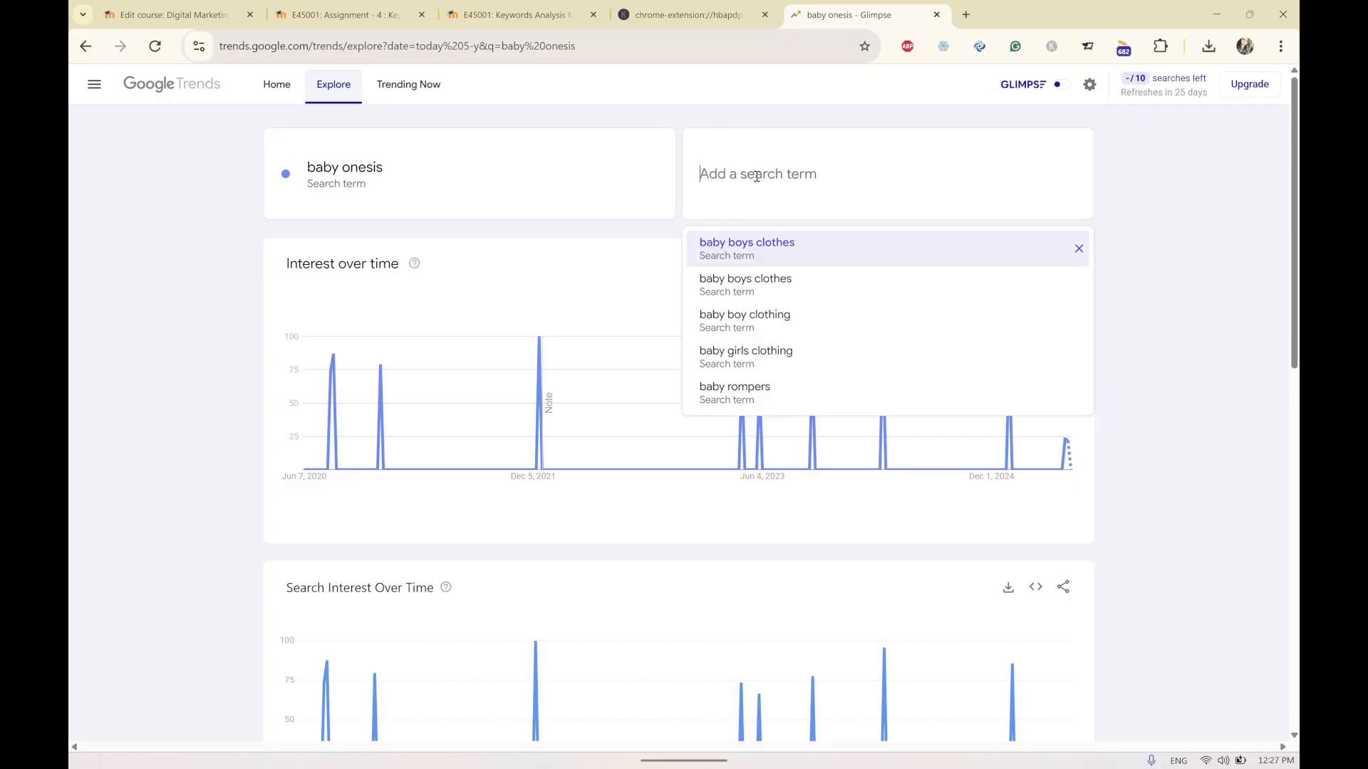
text(baby rompers)
key(Return)
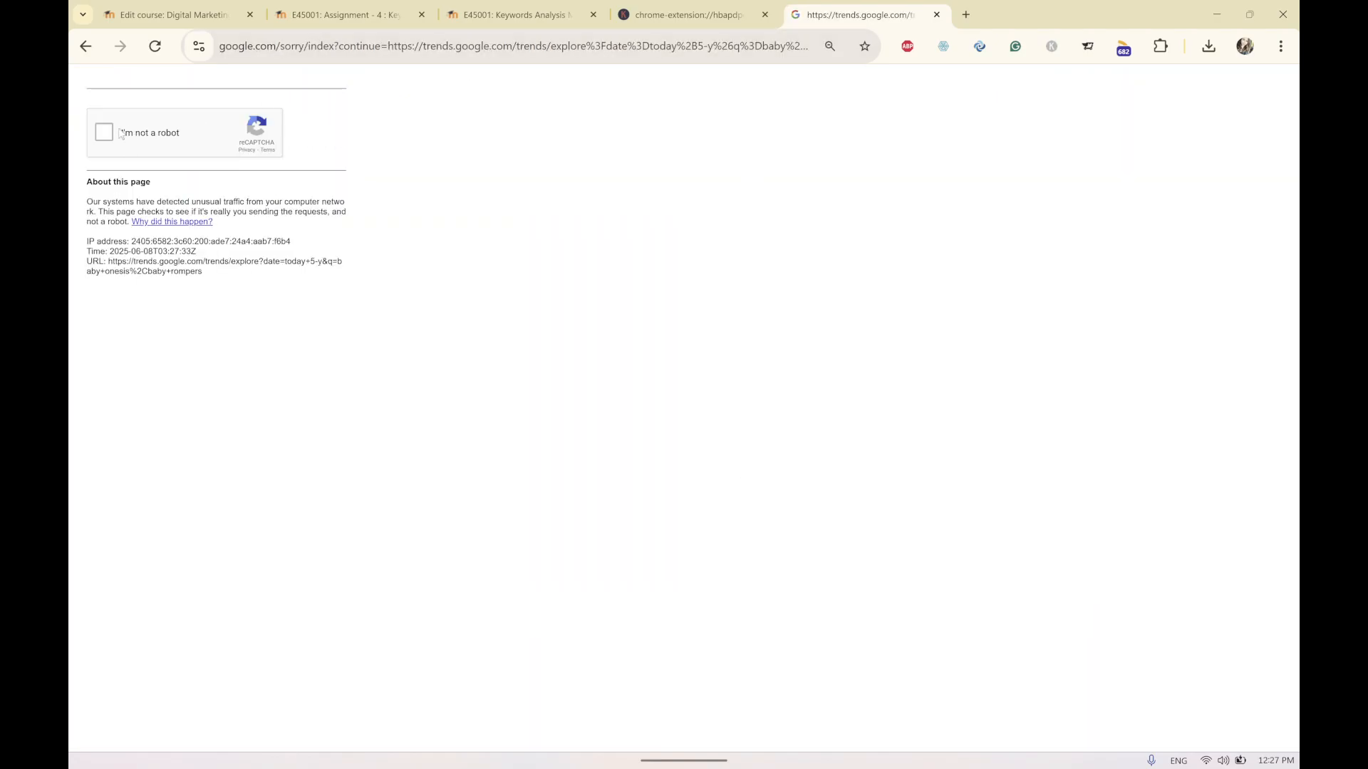
click(105, 135)
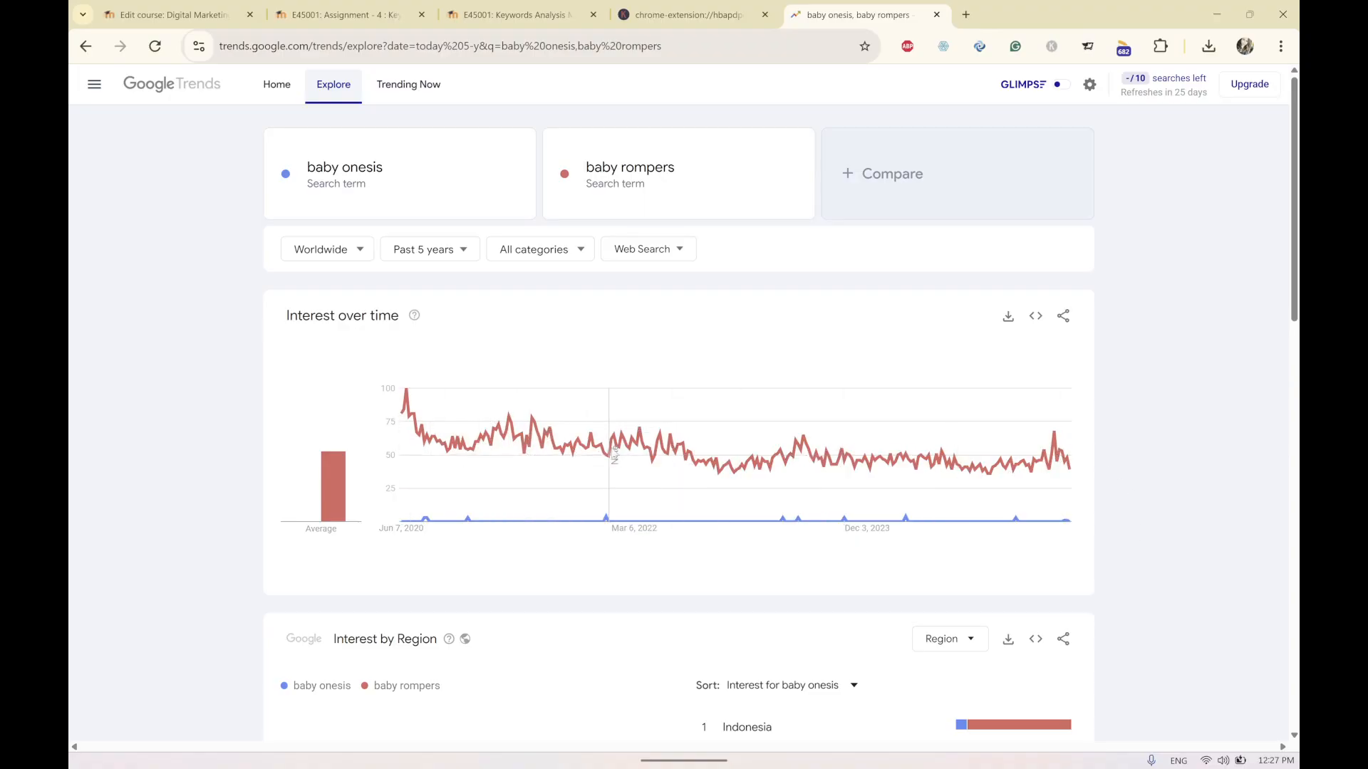
Switch to the keyword results workbook and review the keyword list around baby rompers and onesies.
click(654, 168)
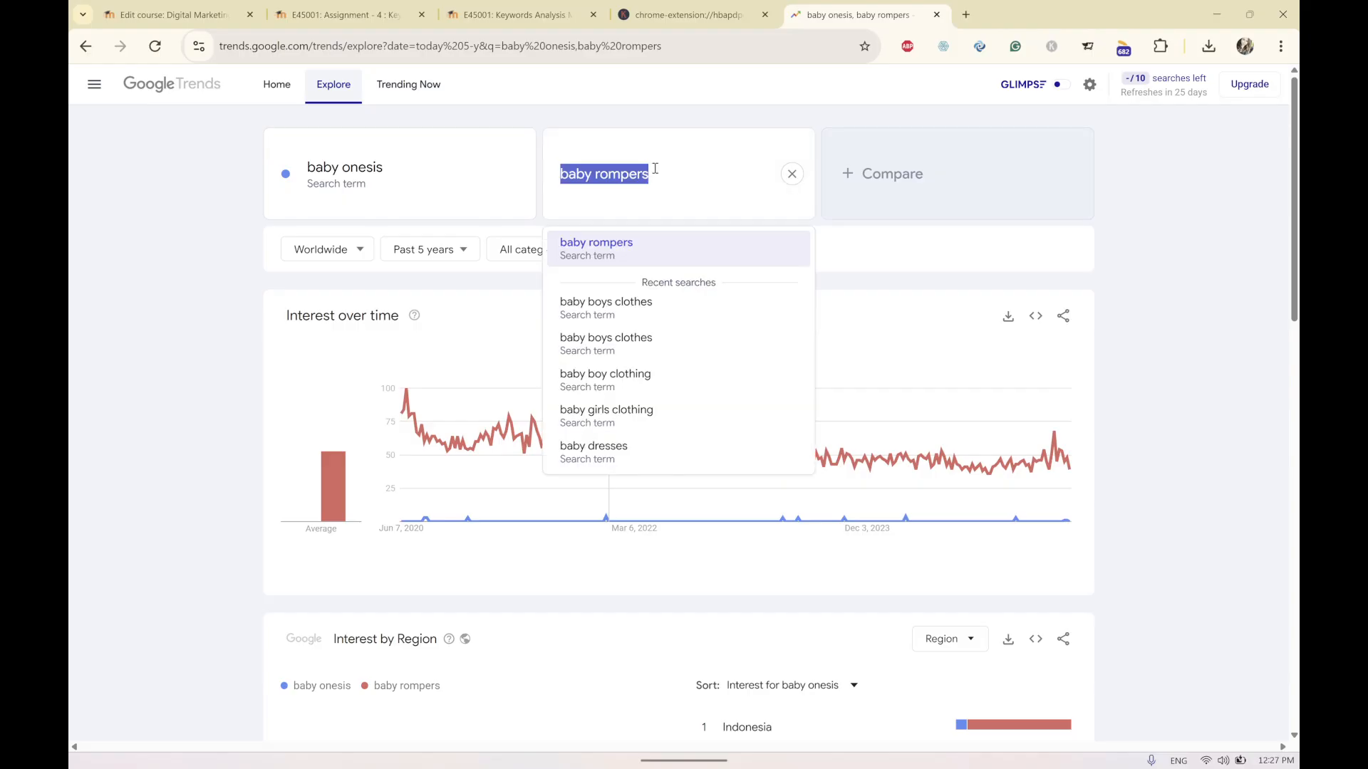
click(1216, 15)
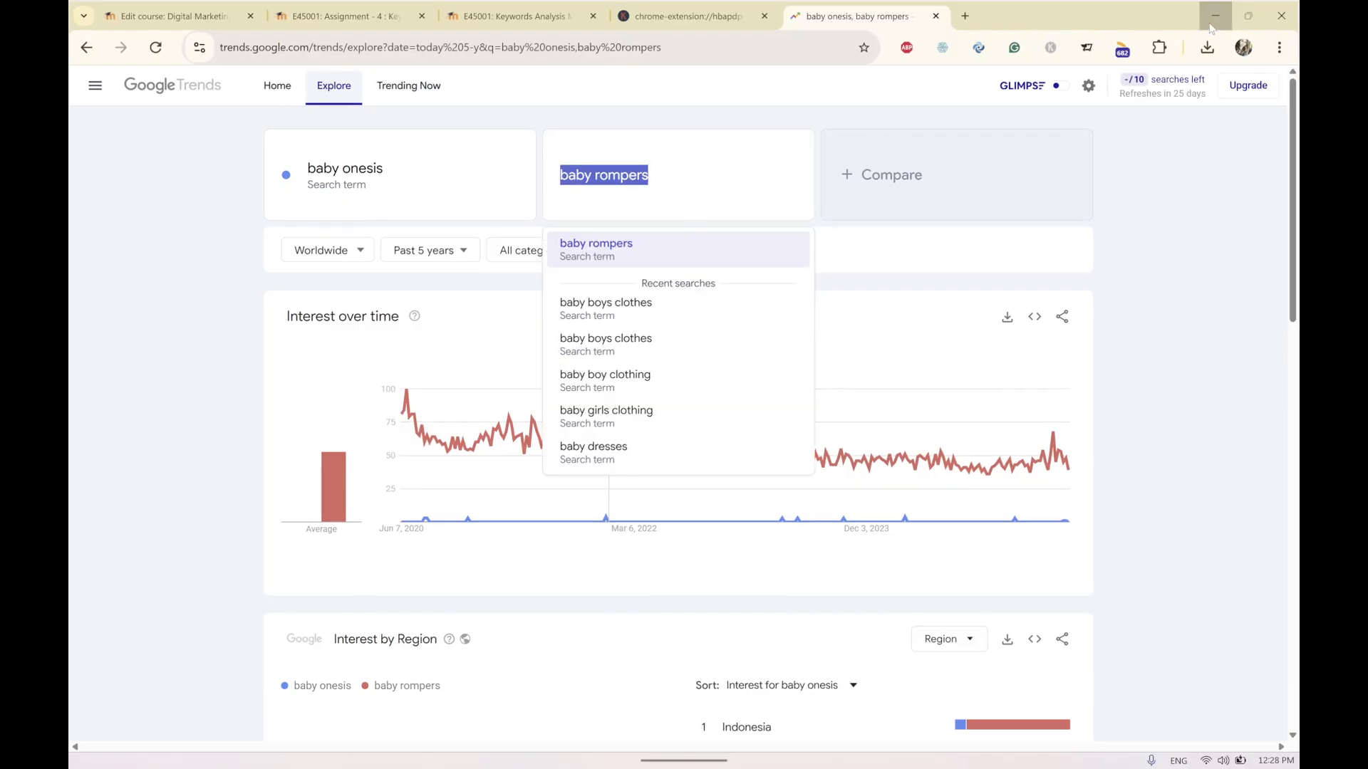
click(164, 757)
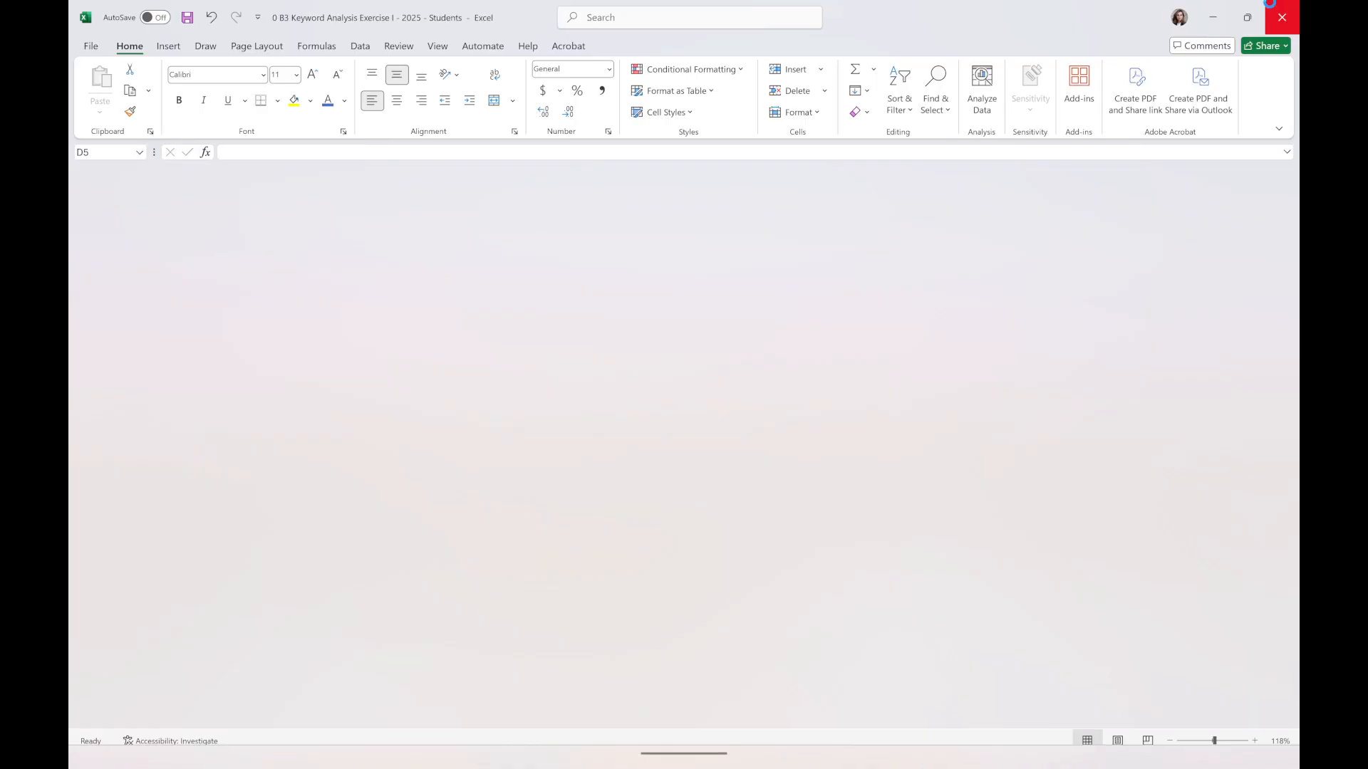
click(995, 187)
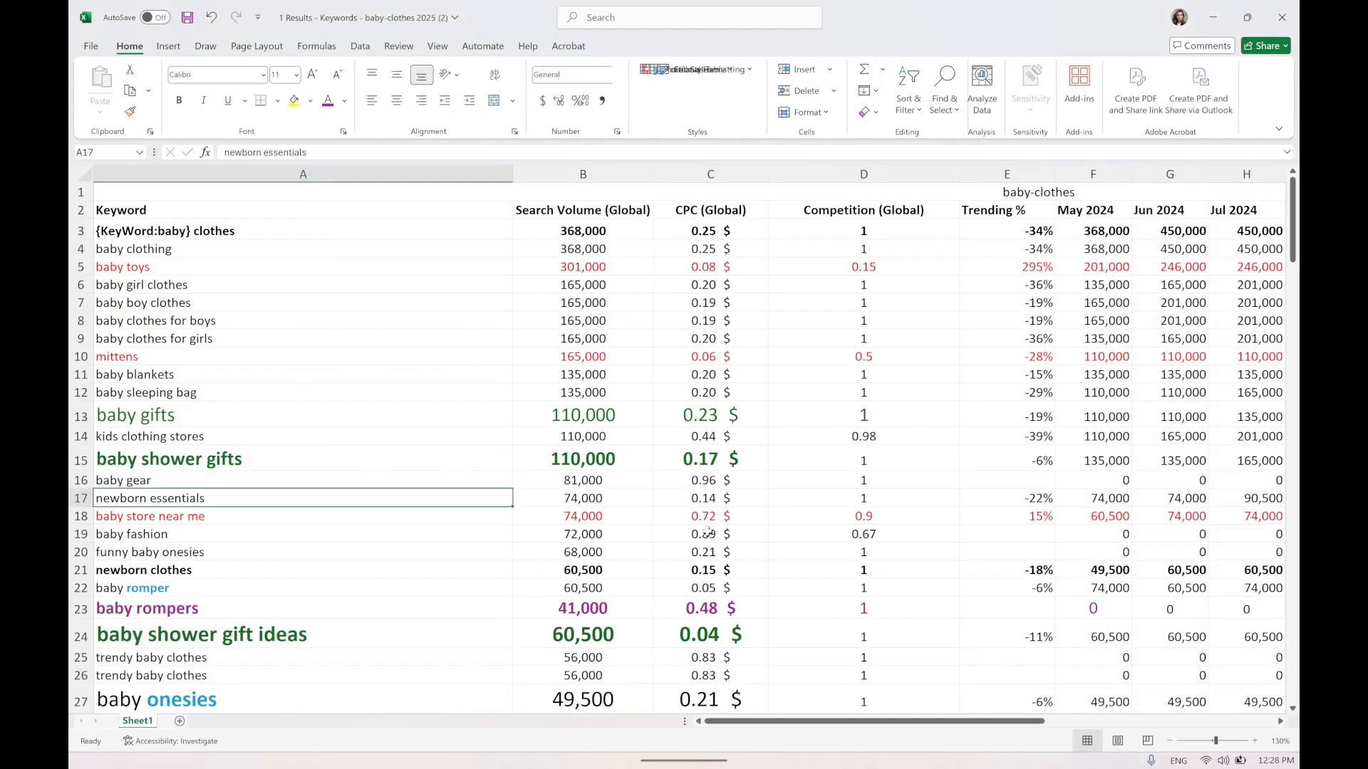
scroll(612, 630, down, 2)
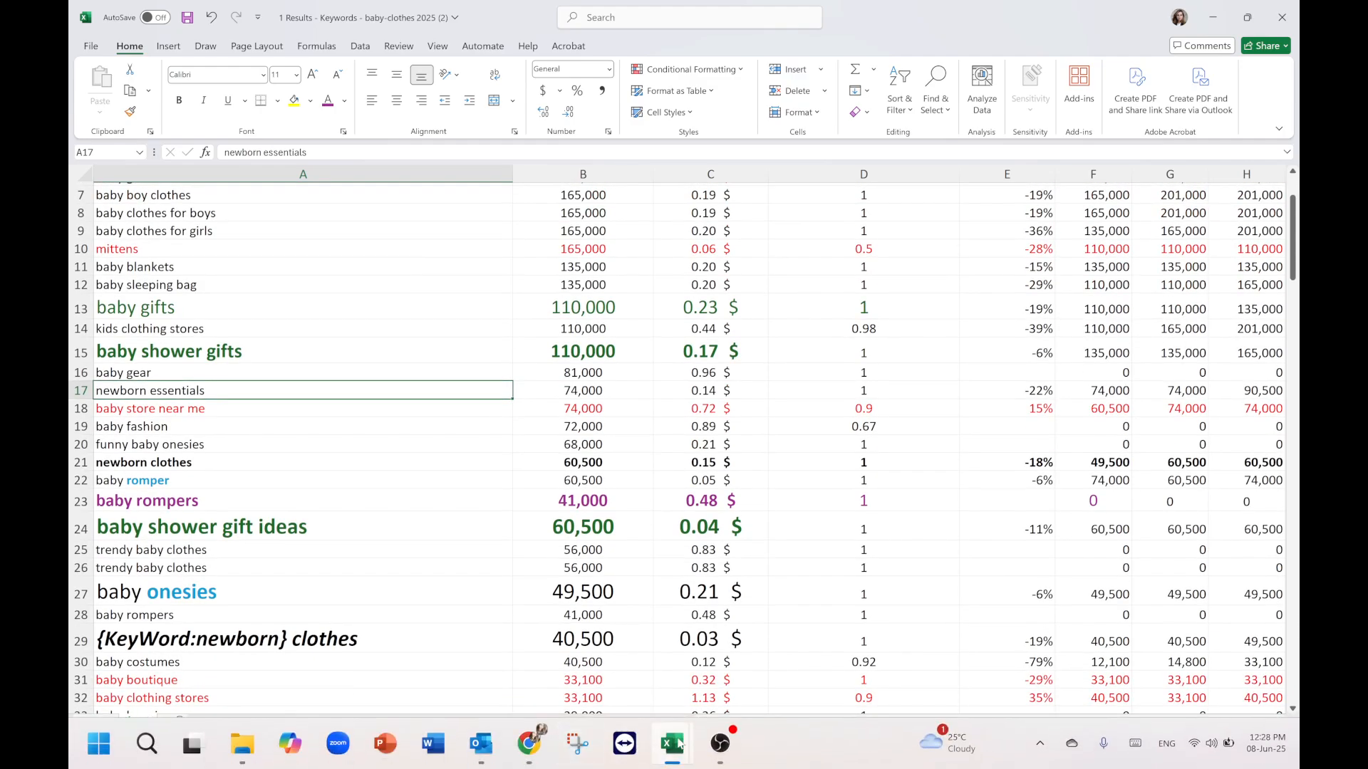
Open the solution workbook and examine the keyword lists on the Google Search Ads sheet.
click(677, 743)
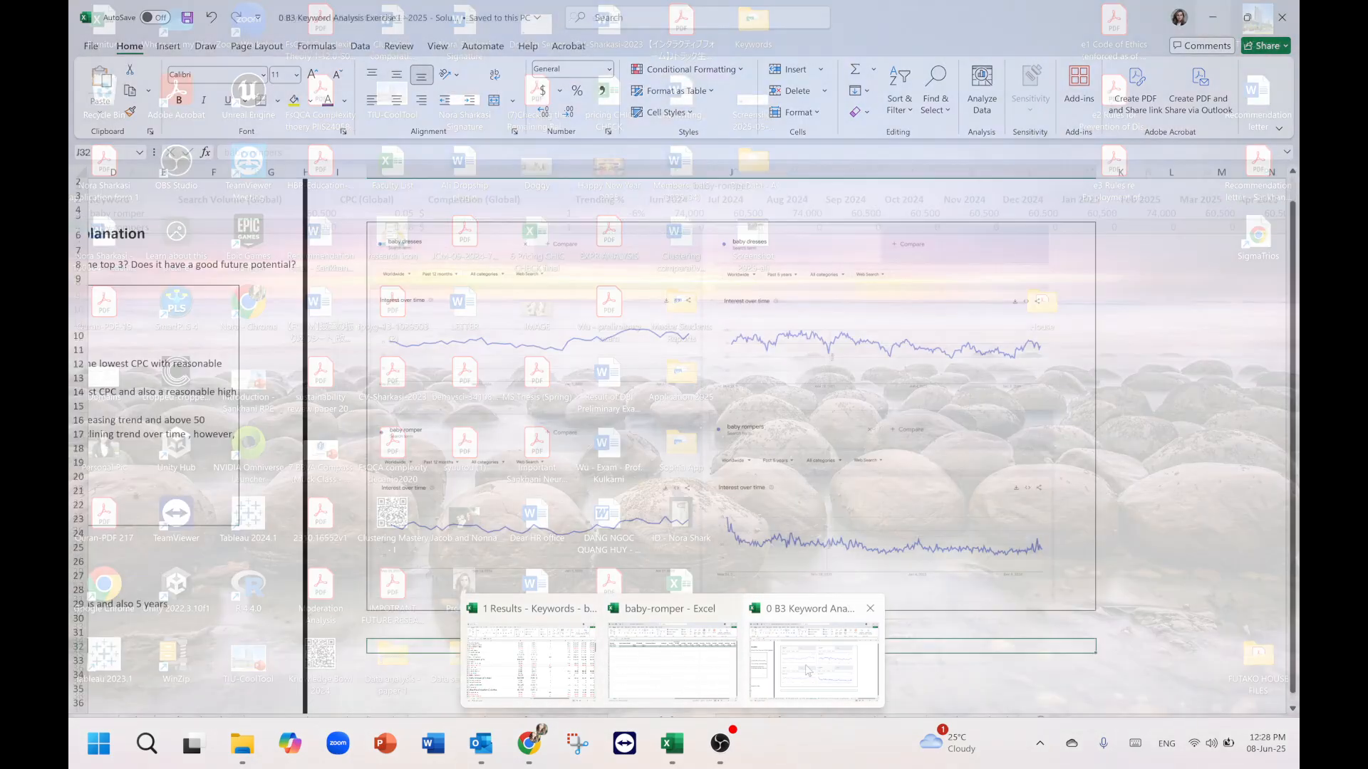
click(808, 669)
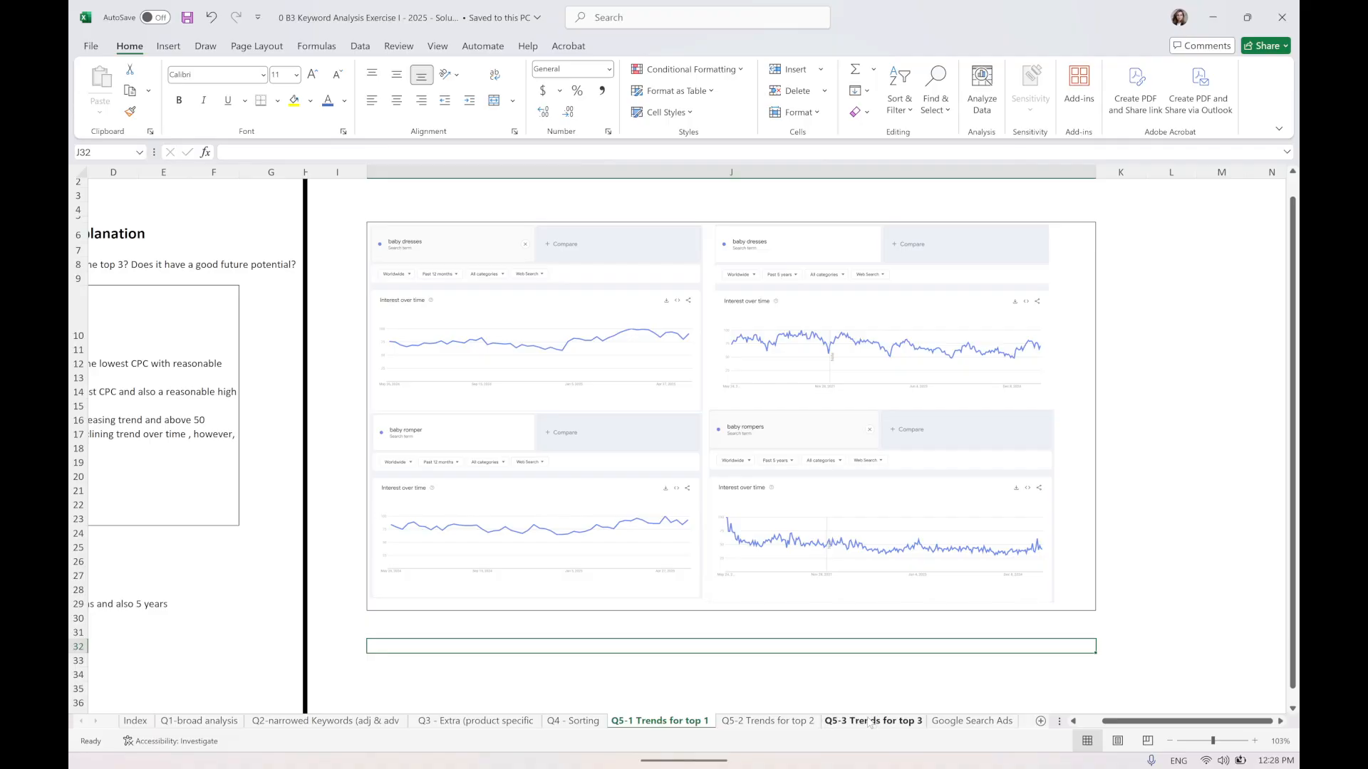
click(951, 722)
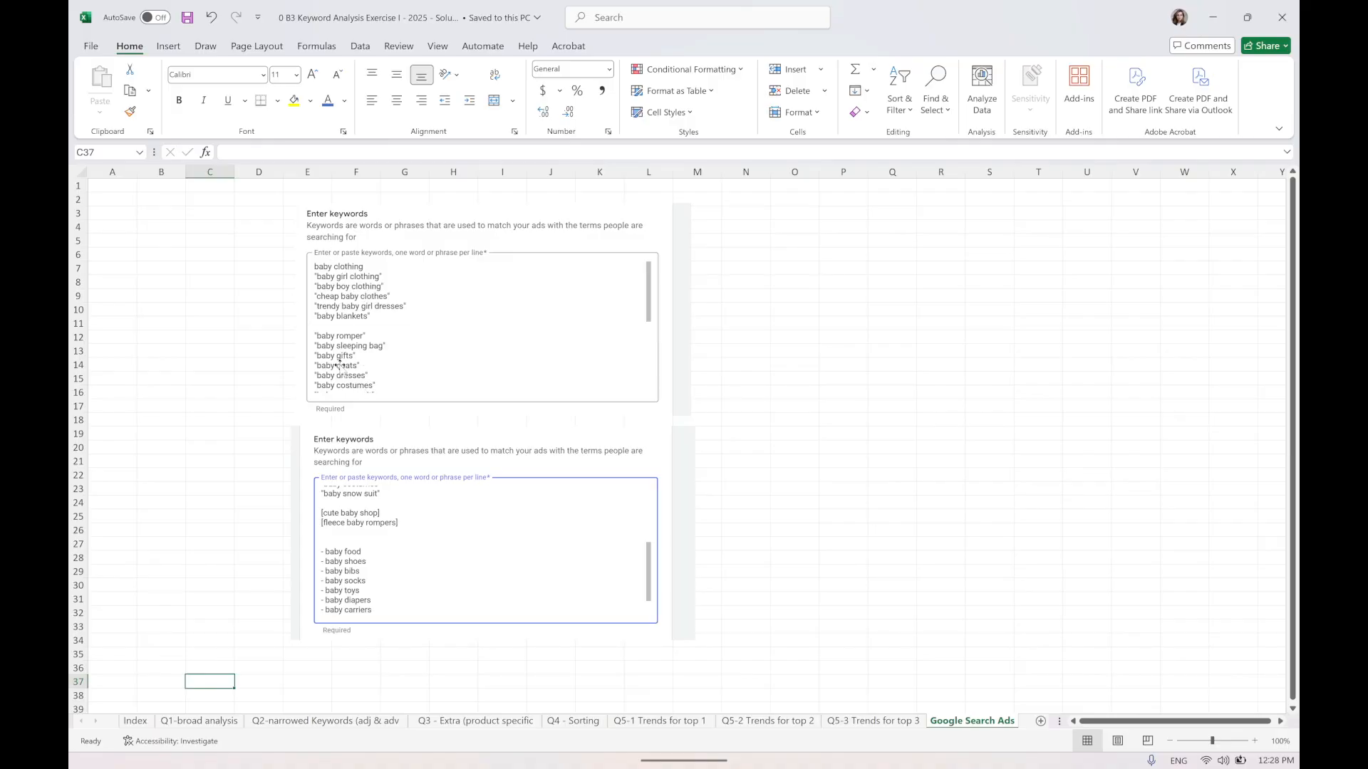
ctrl+scroll(347, 366, up, 4)
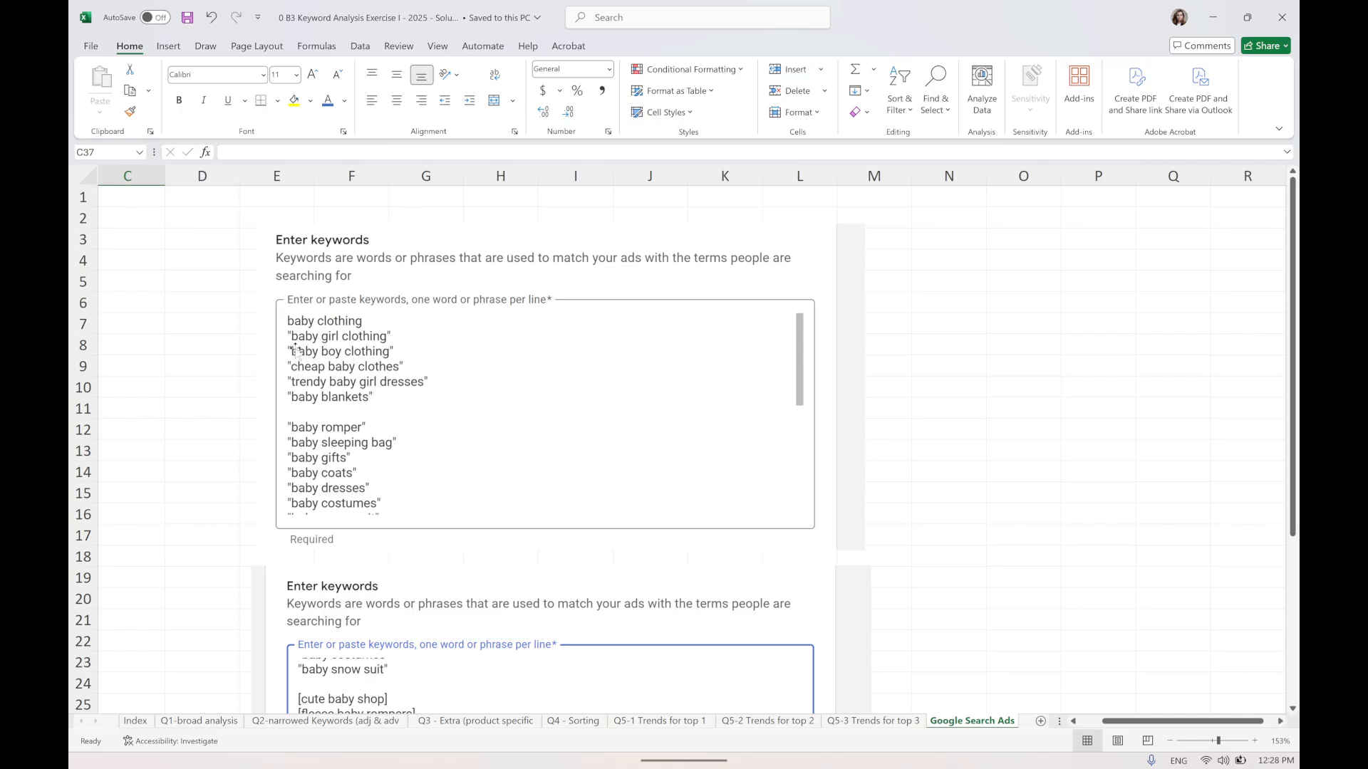
scroll(304, 342, down, 1)
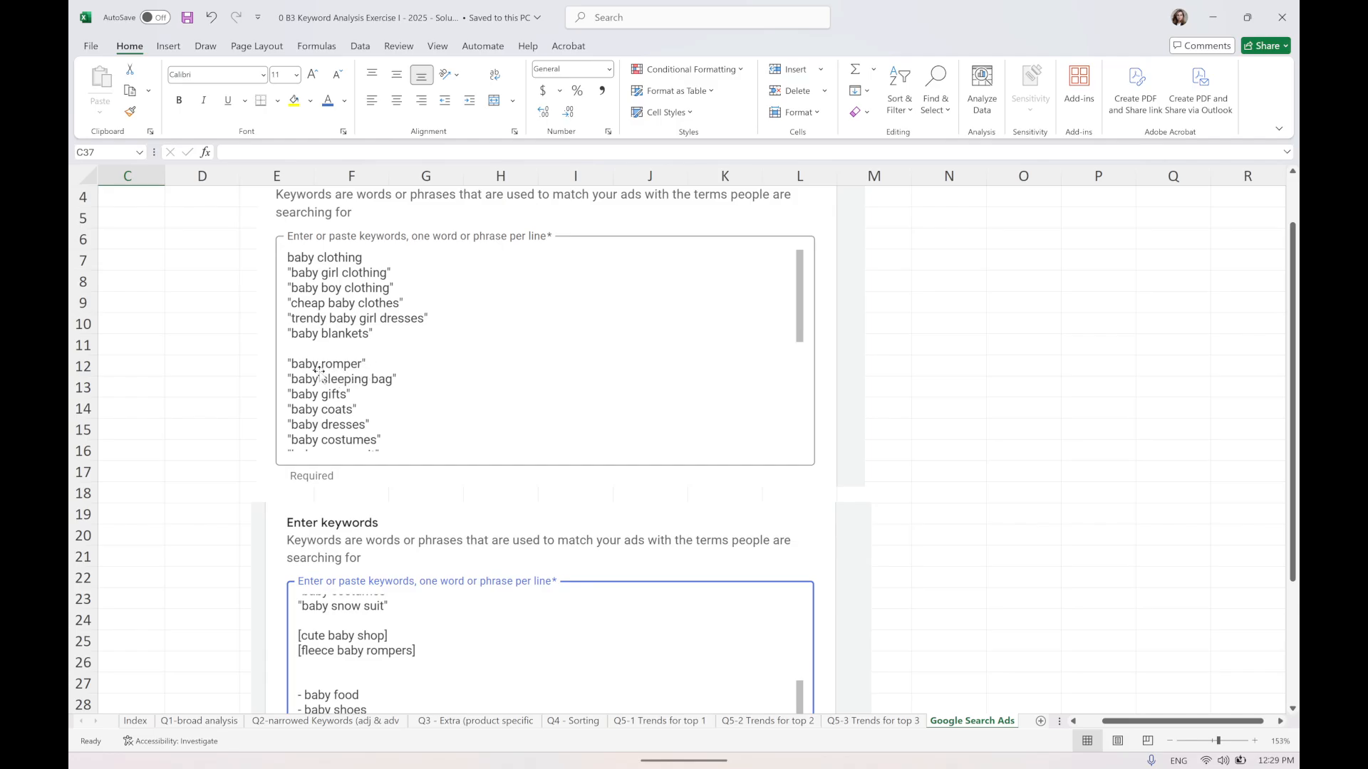
scroll(321, 367, down, 1)
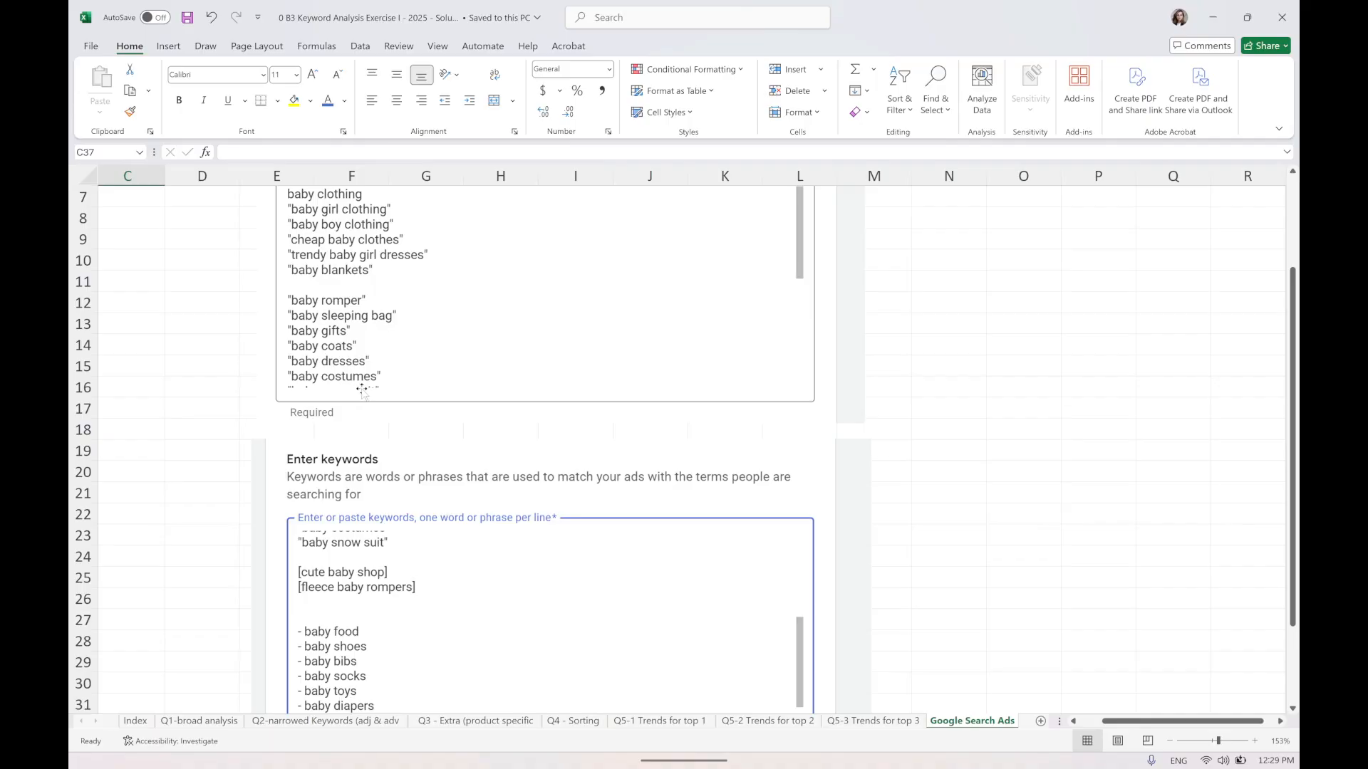
Delete the two baby custom trends graphs from the top 2 trends sheet.
click(853, 722)
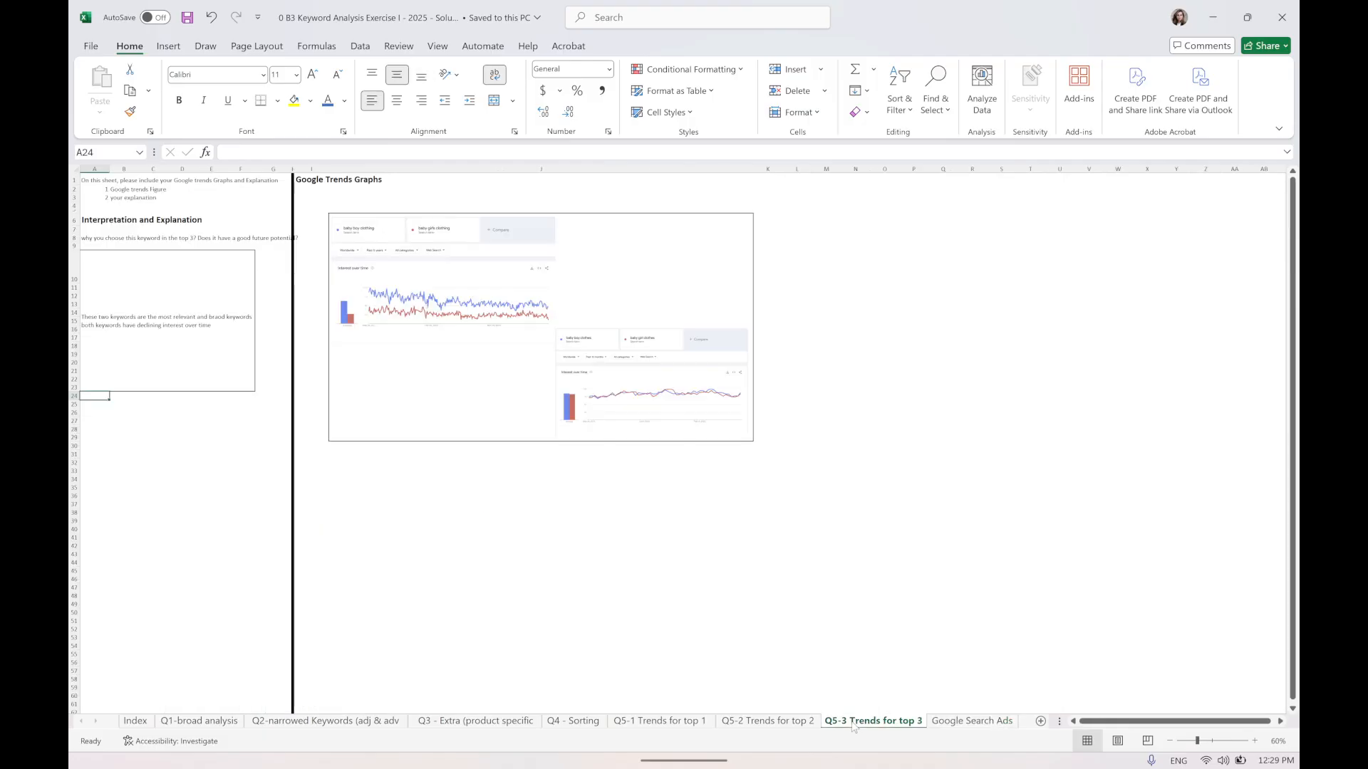
click(784, 723)
scroll(766, 606, up, 3)
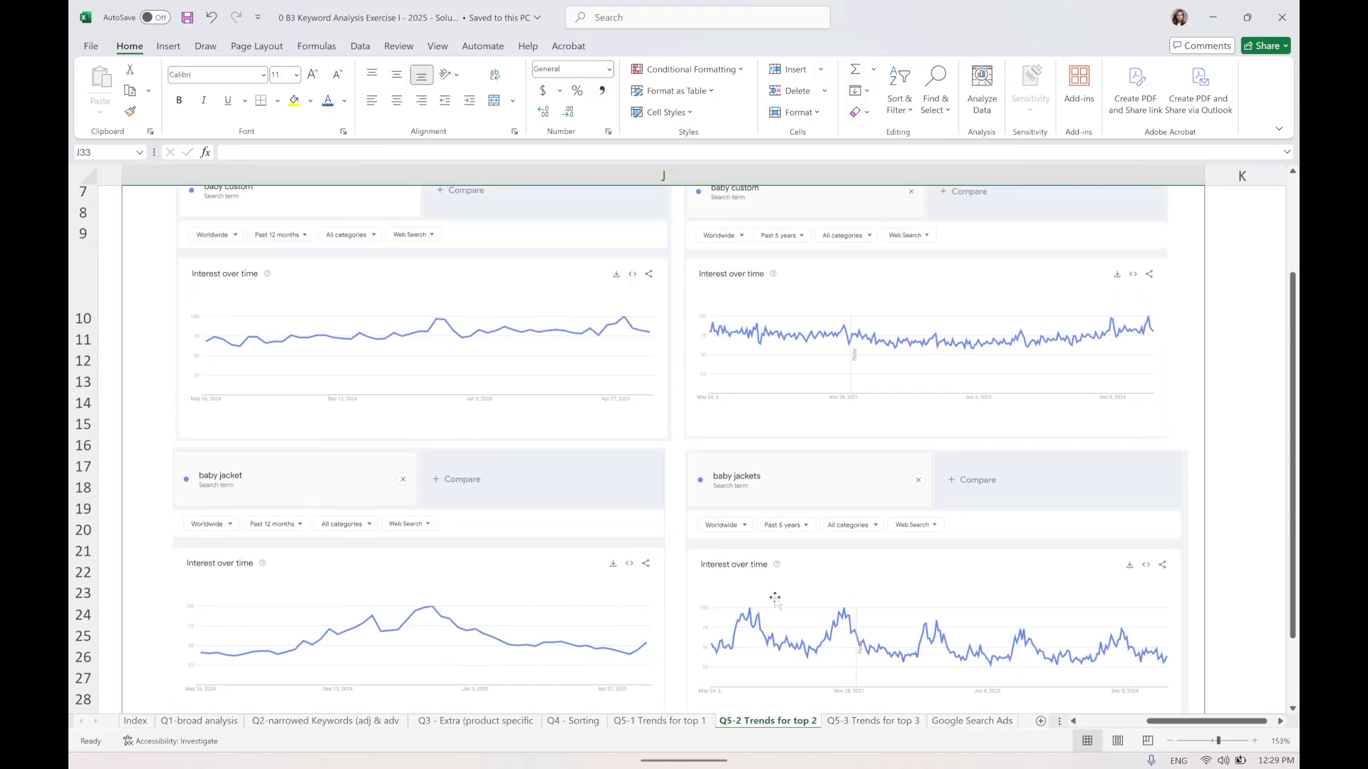
click(336, 254)
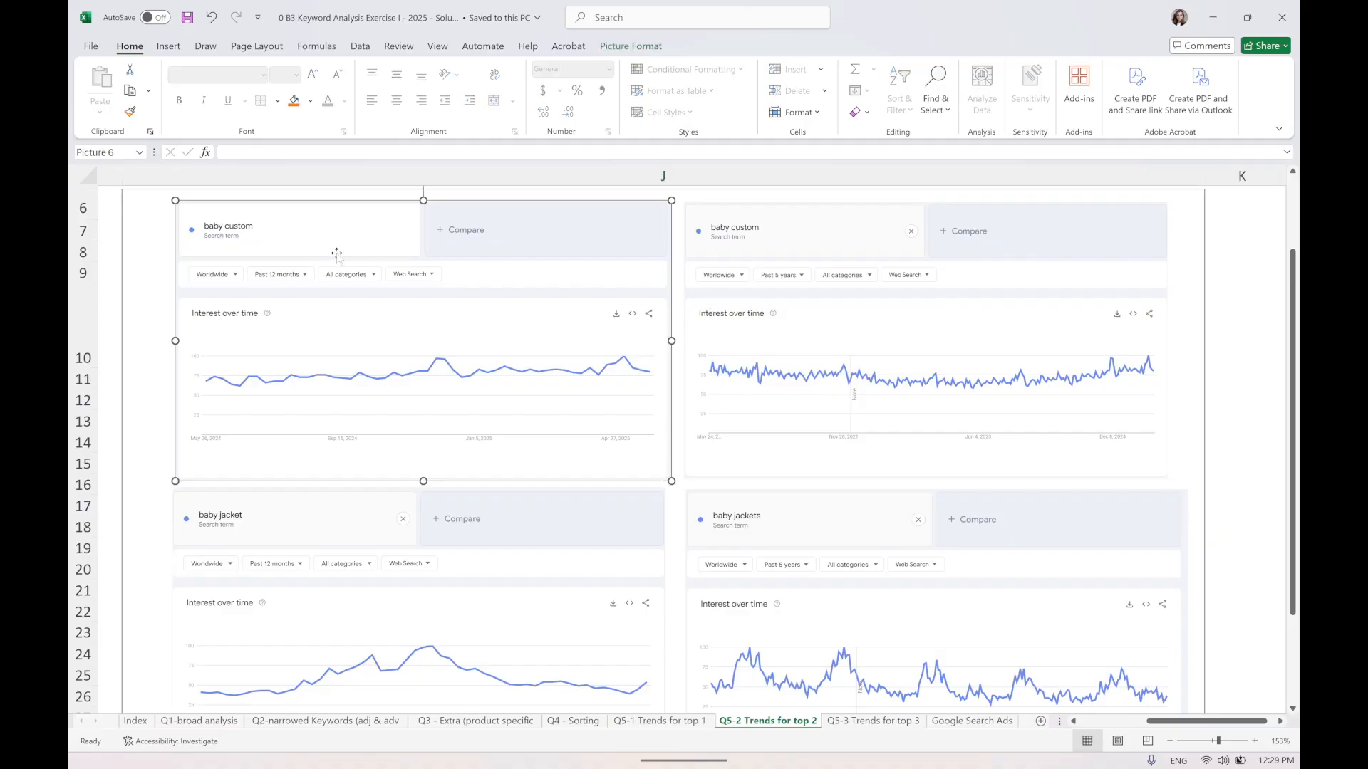
key(Delete)
click(695, 404)
key(Delete)
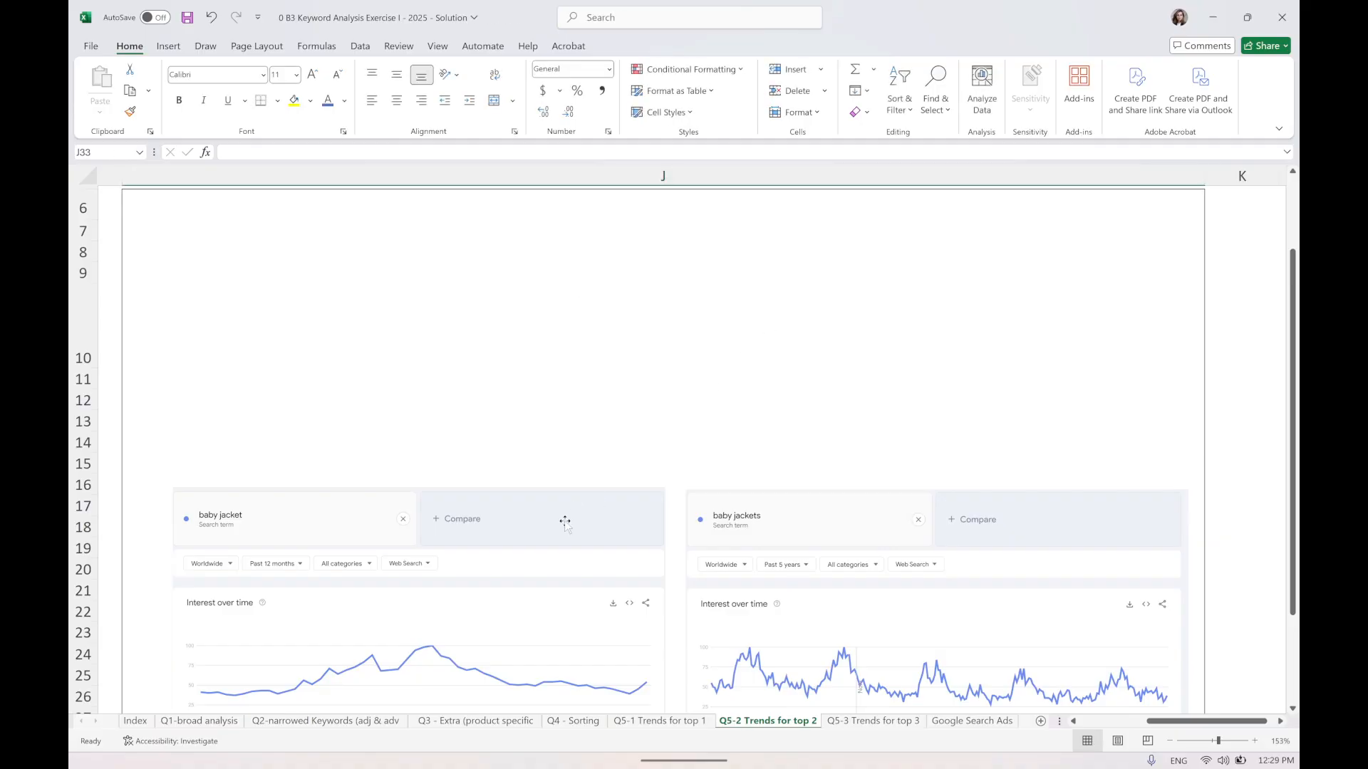
Move the baby jacket and baby jackets graphs up into the freed space.
drag(563, 521, 533, 227)
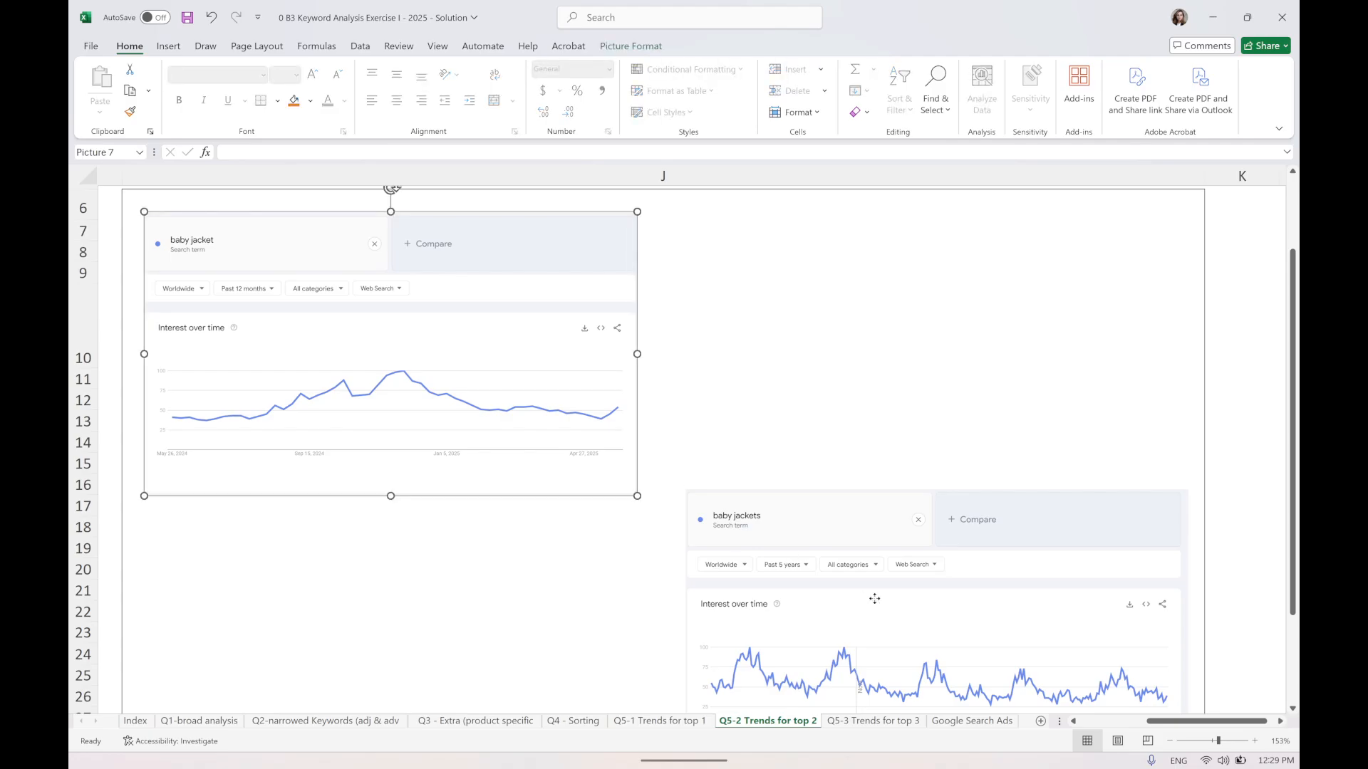
drag(872, 595, 813, 552)
scroll(183, 375, down, 4)
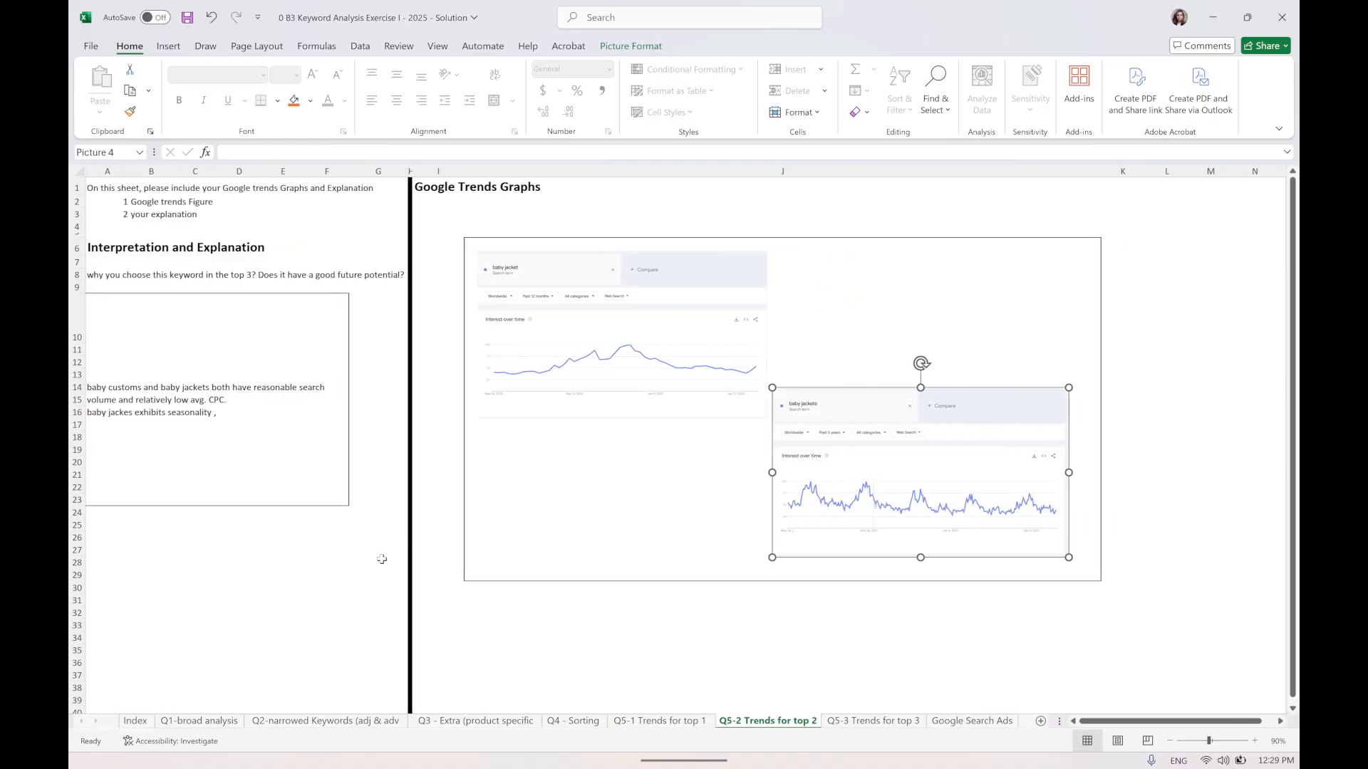
Correct the word customs to costumes in the explanation text.
click(148, 396)
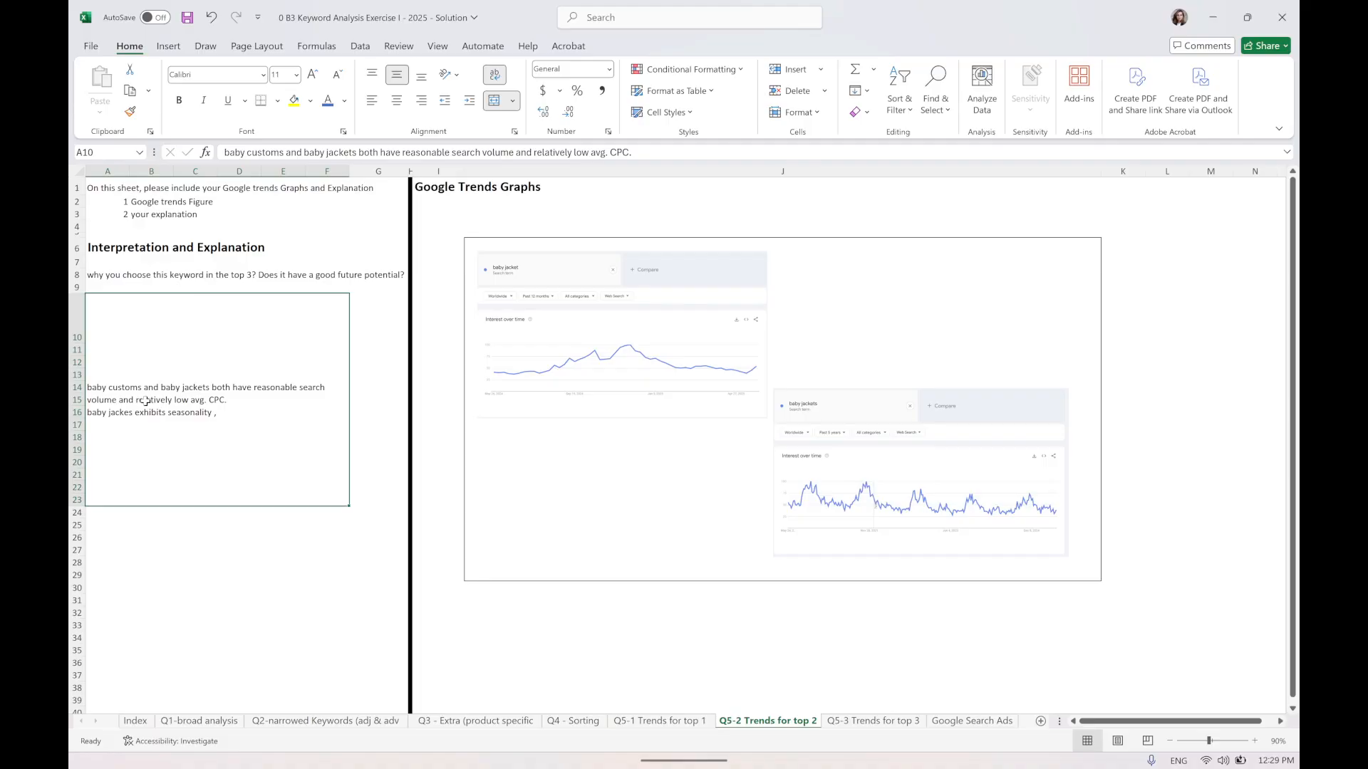
double_click(124, 388)
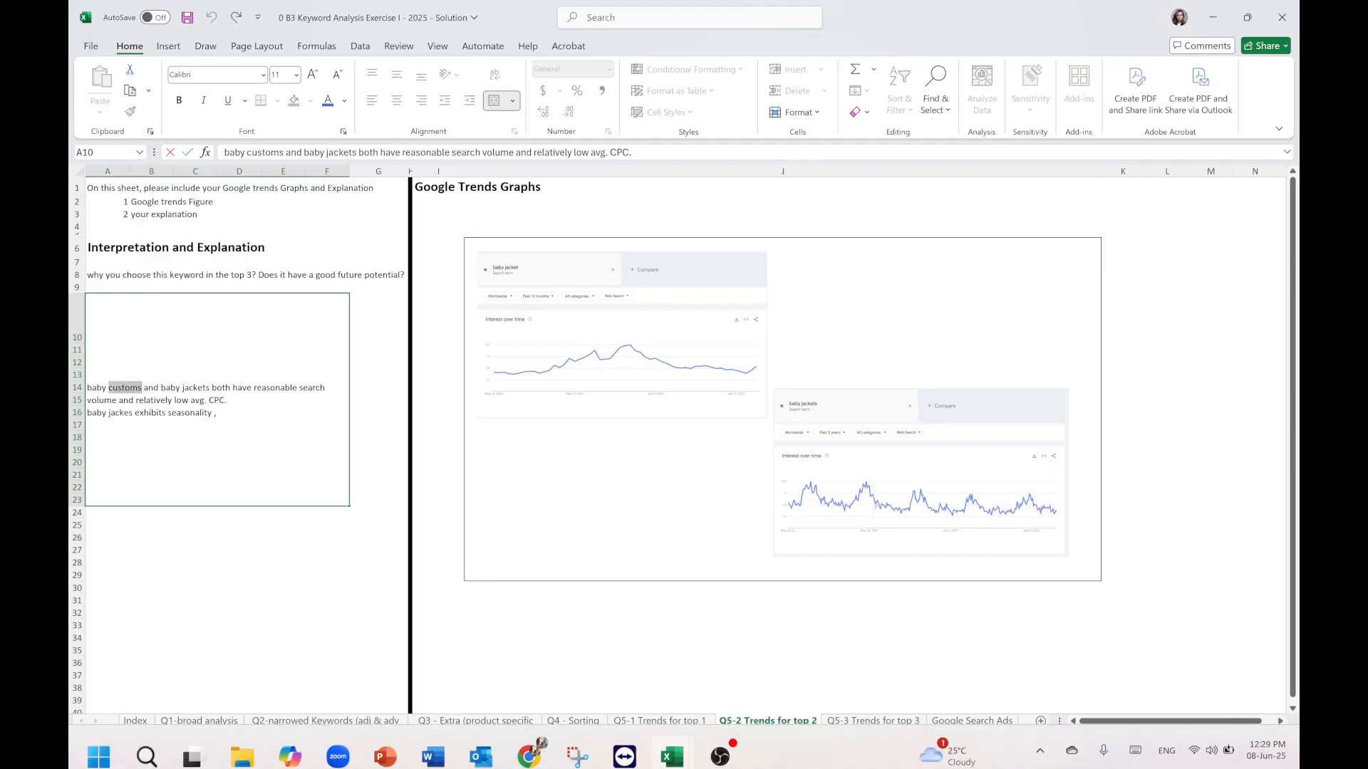
text(costumes)
mouse_move(242, 743)
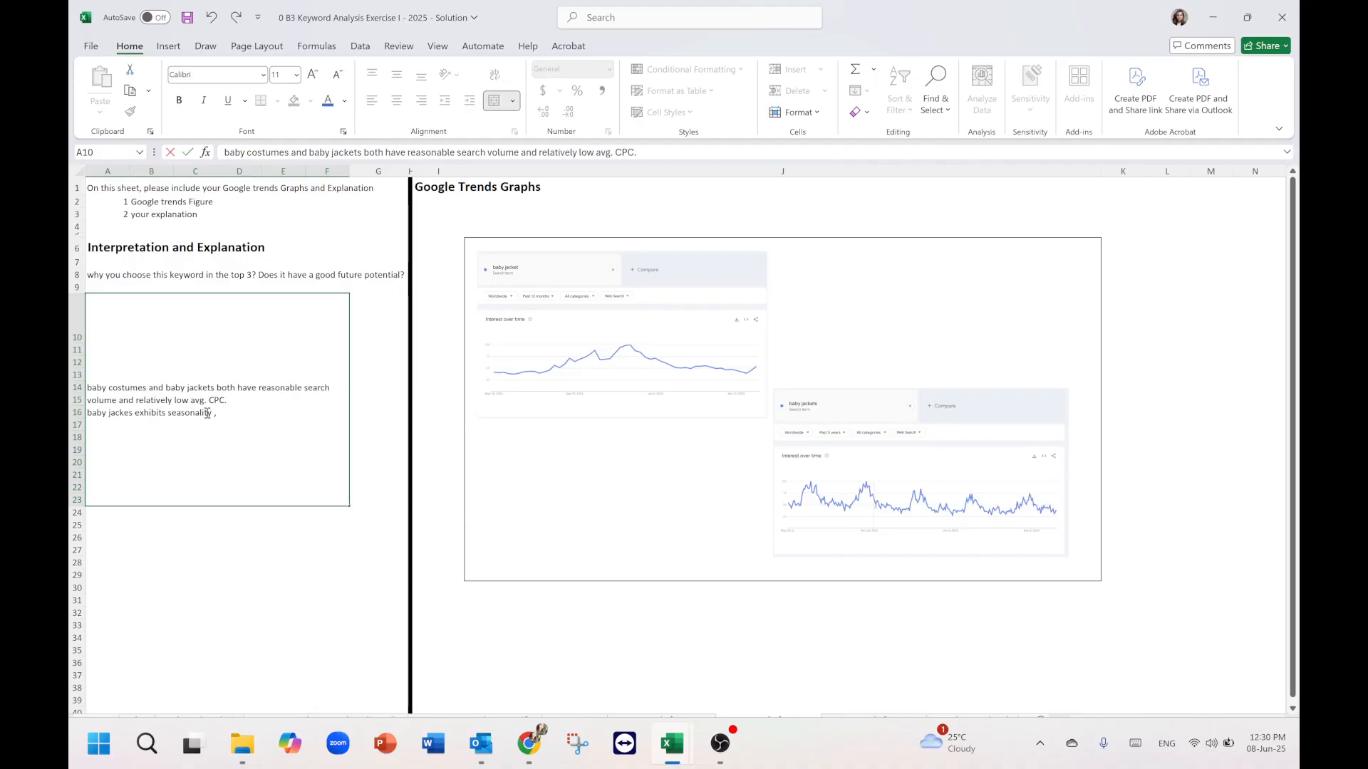
Extend the baby jackets note with "most of its trendline, however, is hanging below the 50 point threshold" and save the workbook.
click(235, 416)
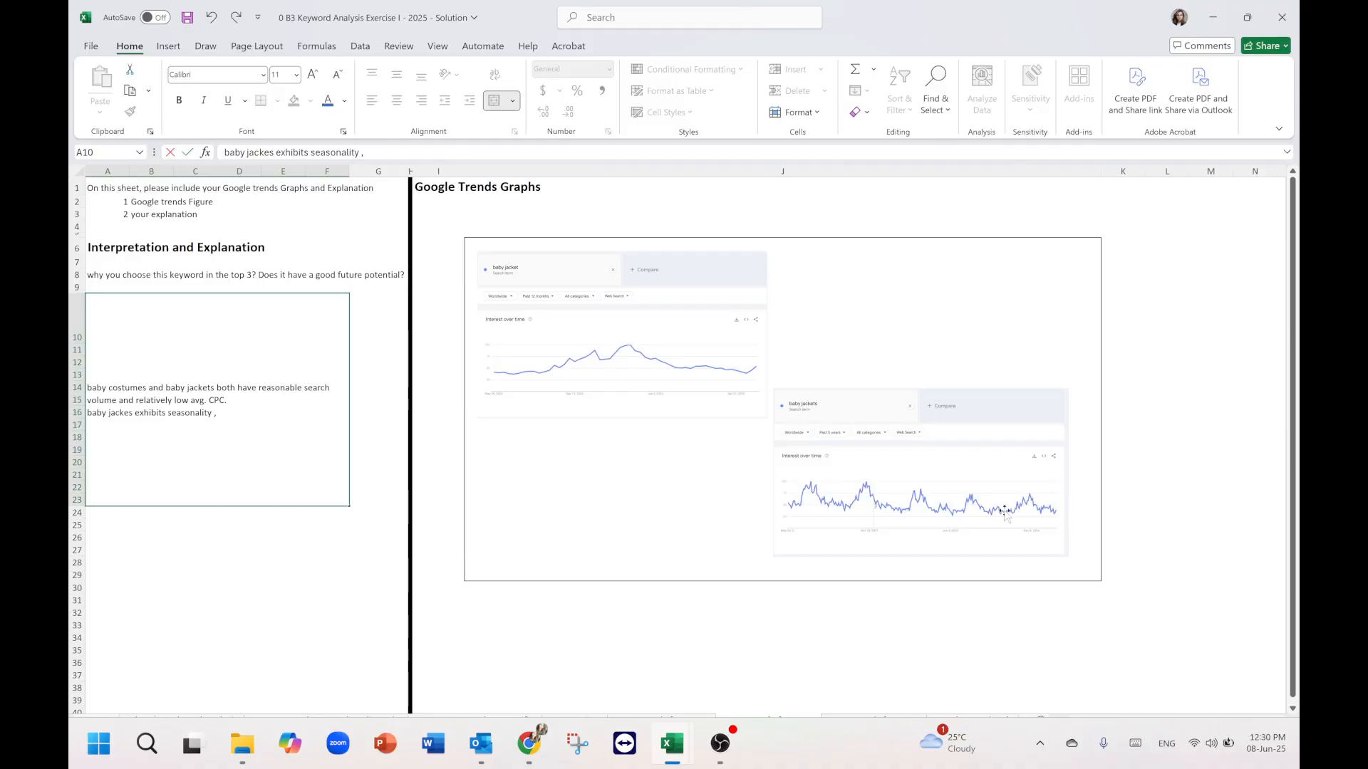
scroll(1005, 513, right, 3)
scroll(1004, 513, down, 5)
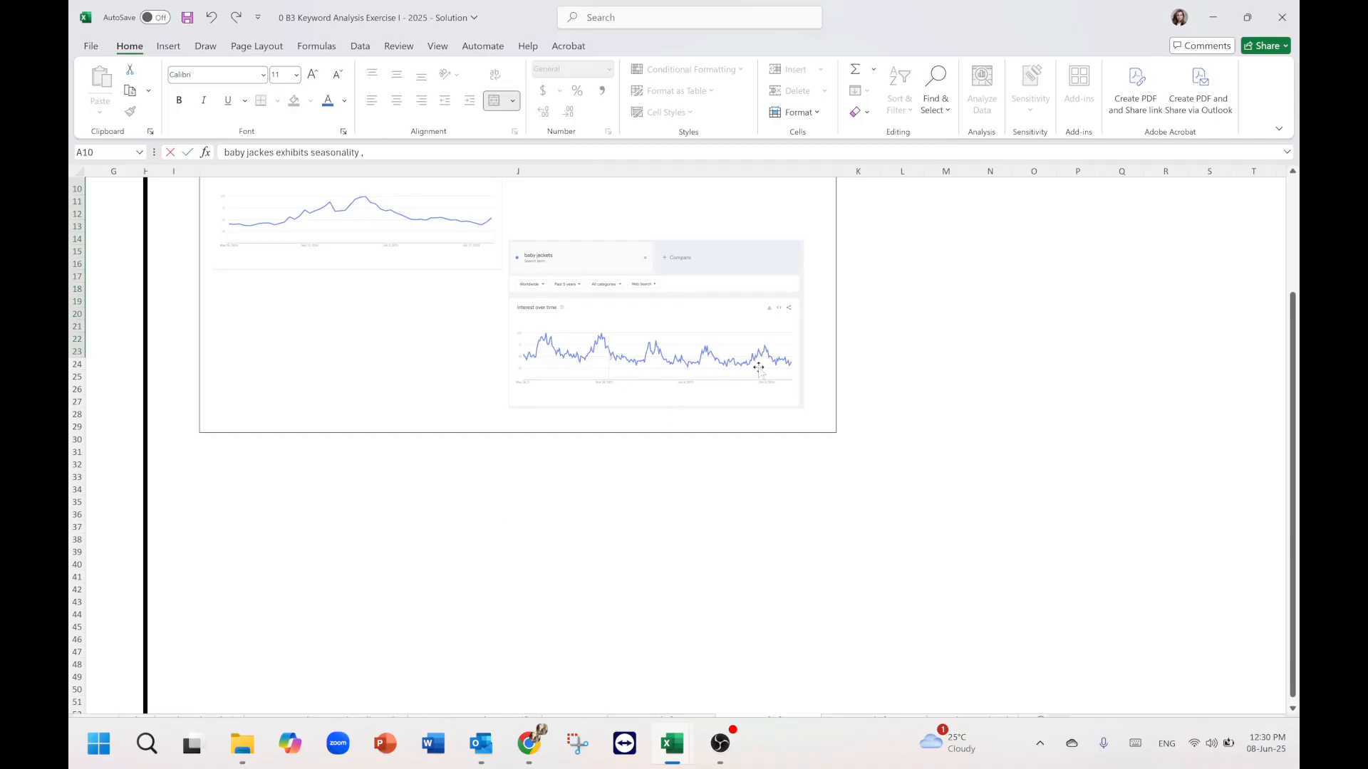
scroll(760, 367, up, 3)
scroll(760, 366, left, 3)
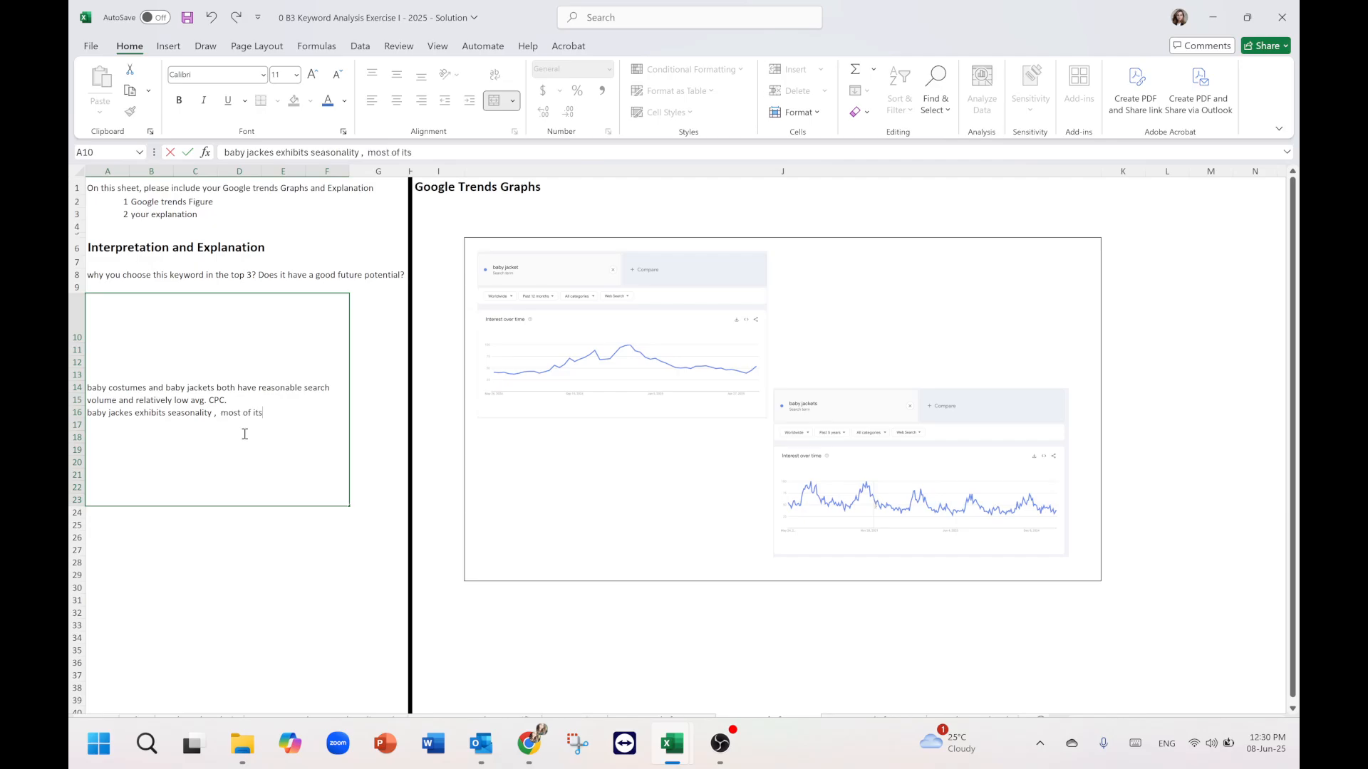
text(endline, however, i)
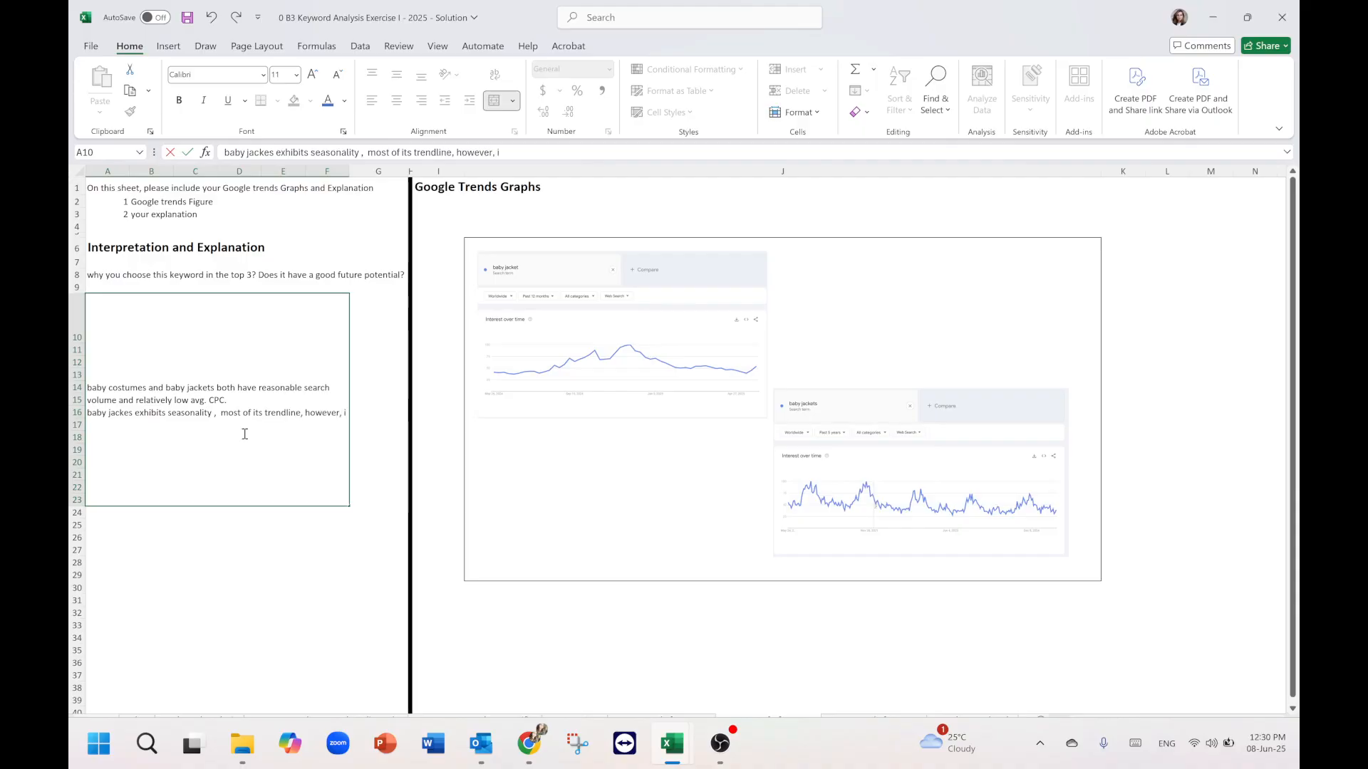
text(s hanging)
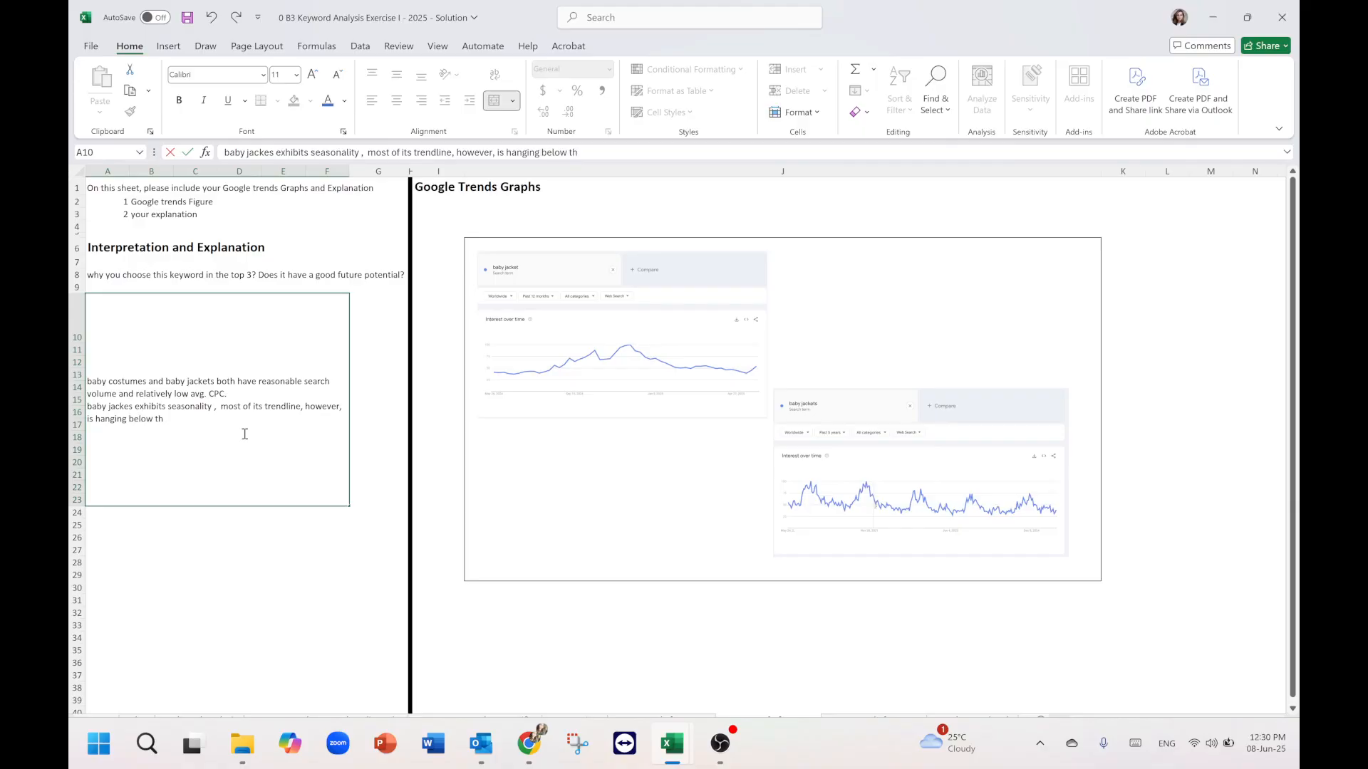
text( below the 50)
text(point threshold)
key(ctrl+s)
click(583, 630)
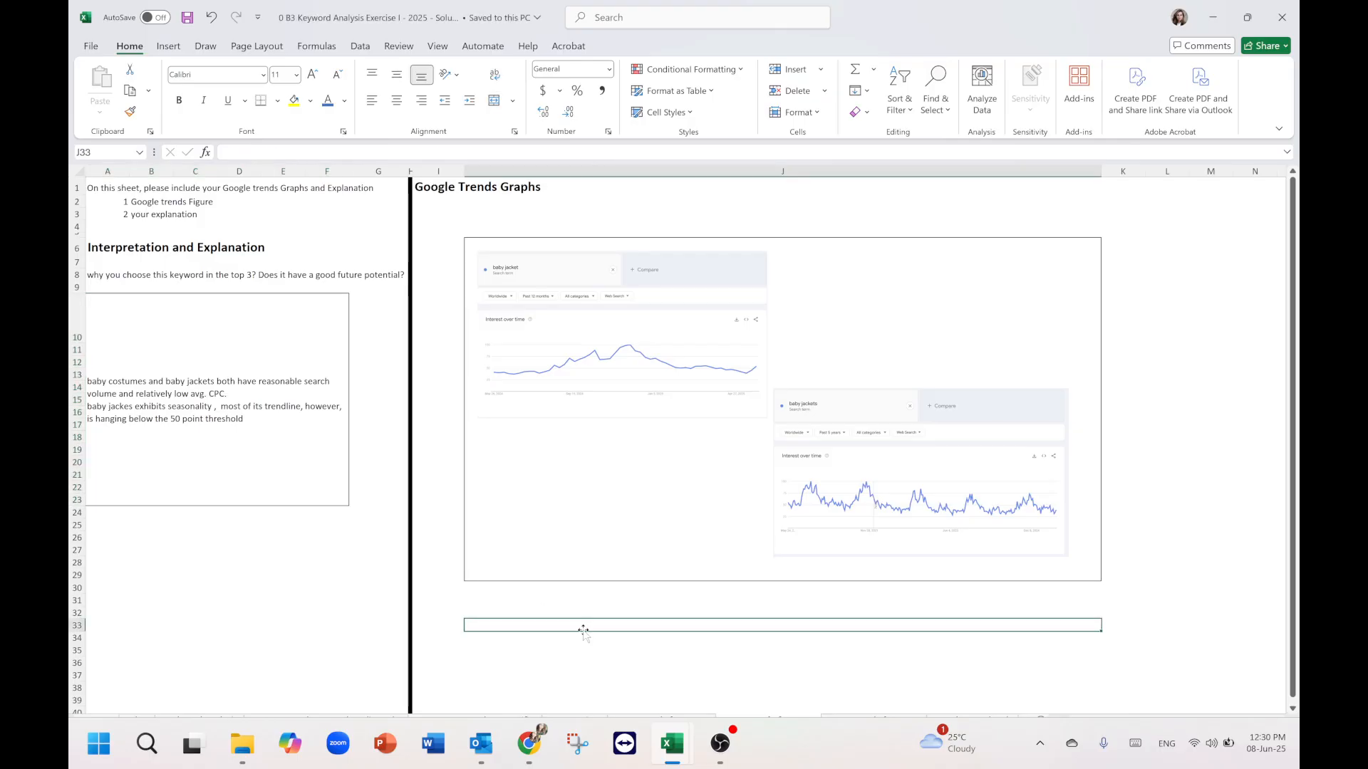
click(663, 675)
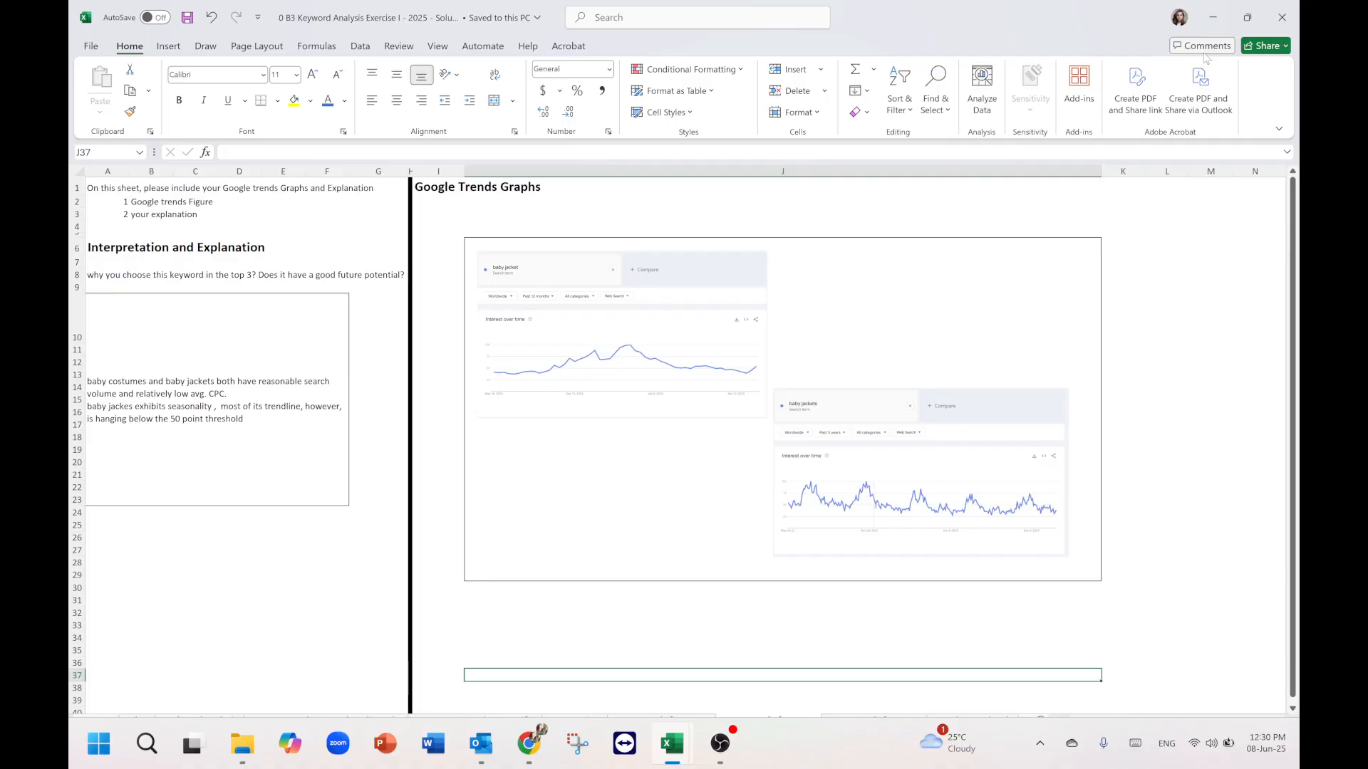
click(800, 607)
scroll(755, 641, down, 2)
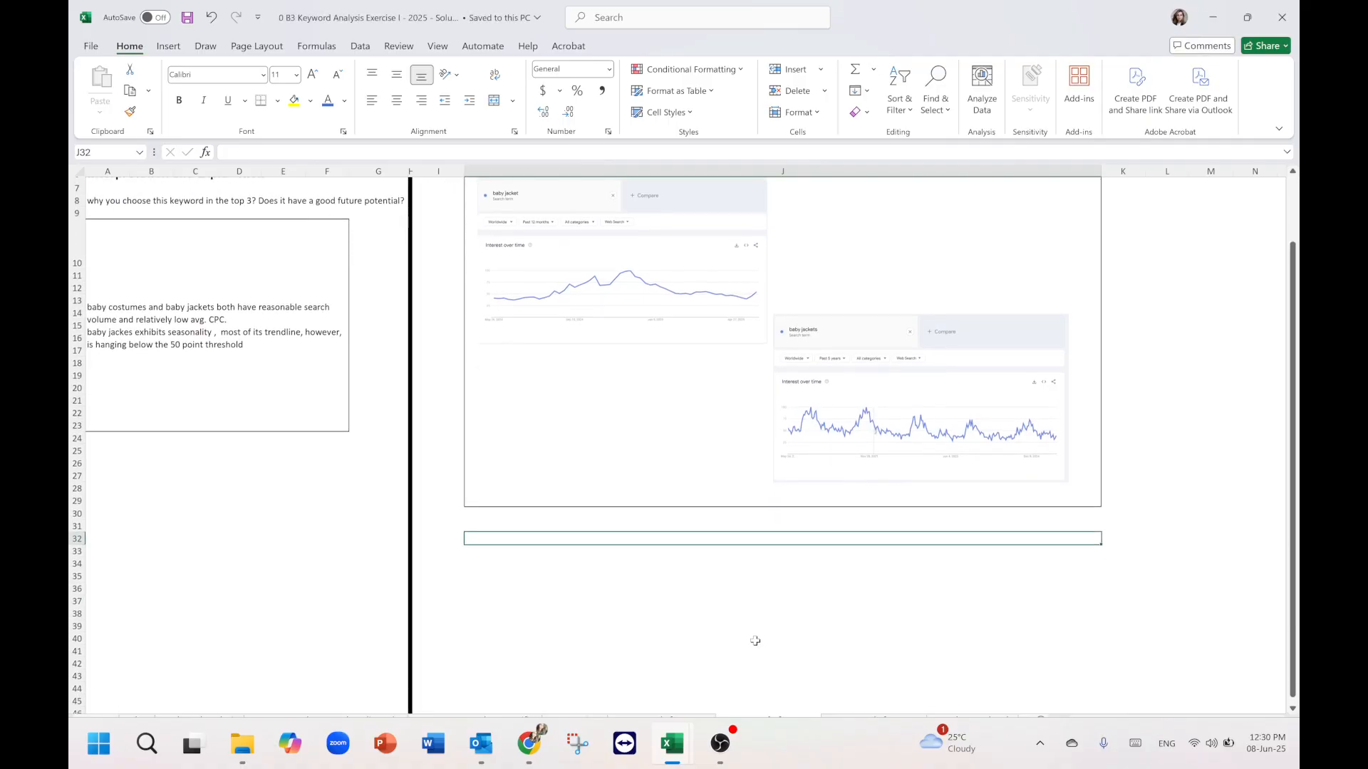
scroll(756, 641, up, 2)
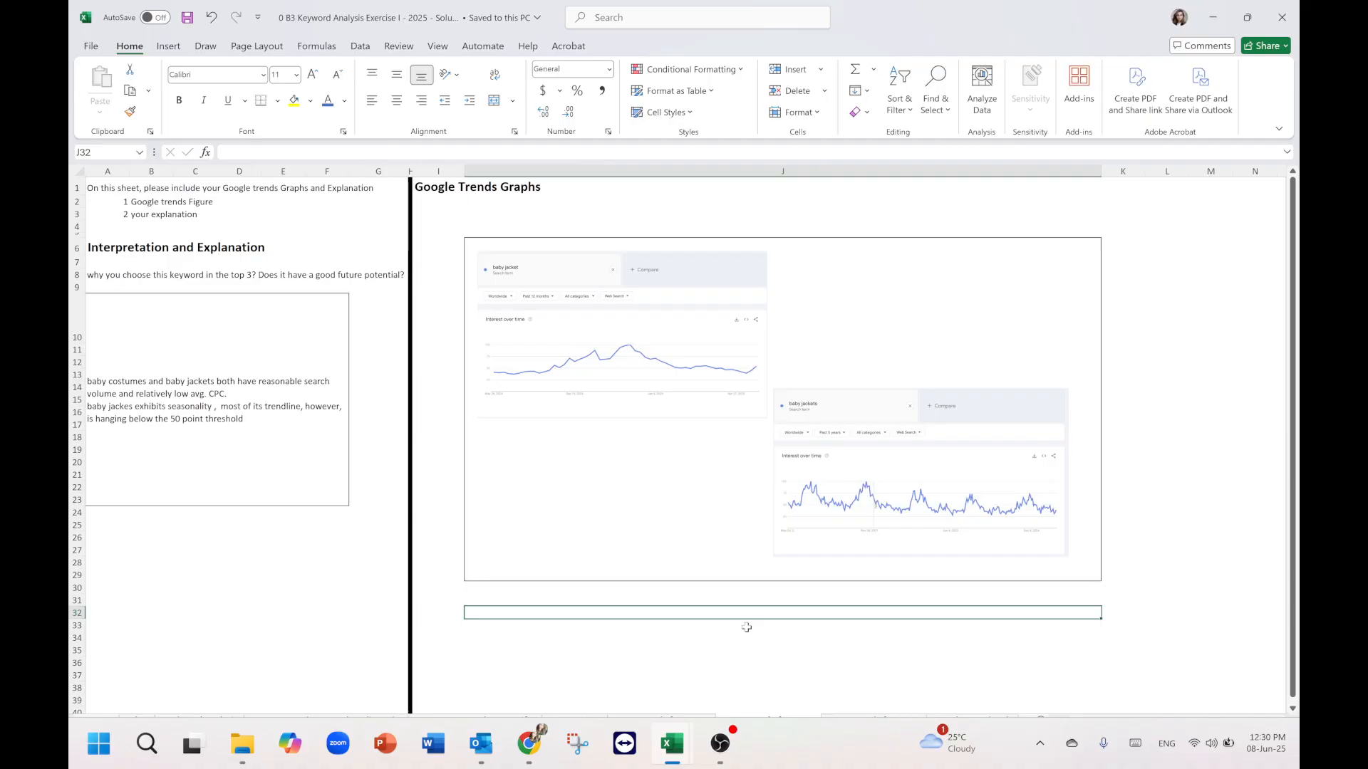
click(801, 663)
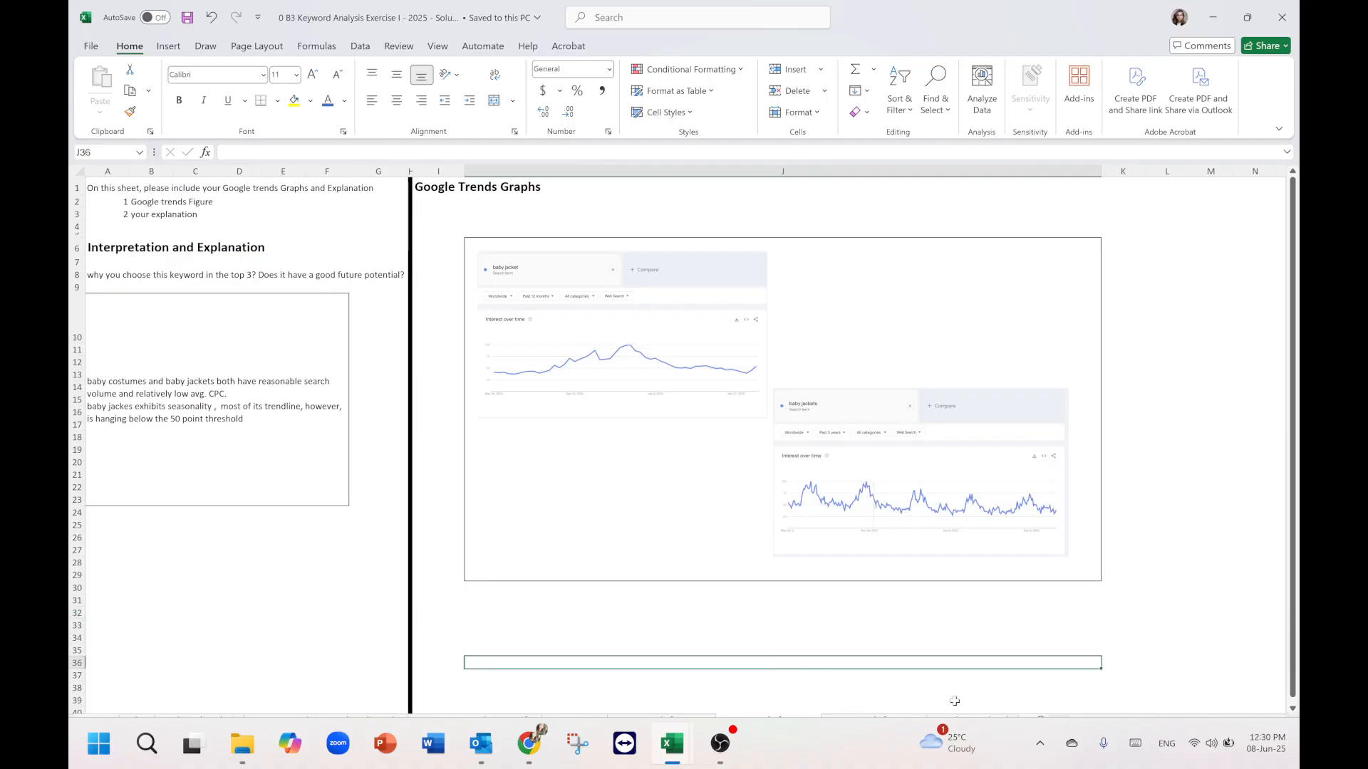
Open the Google Search Ads sheet and review the entered keyword lists.
click(972, 720)
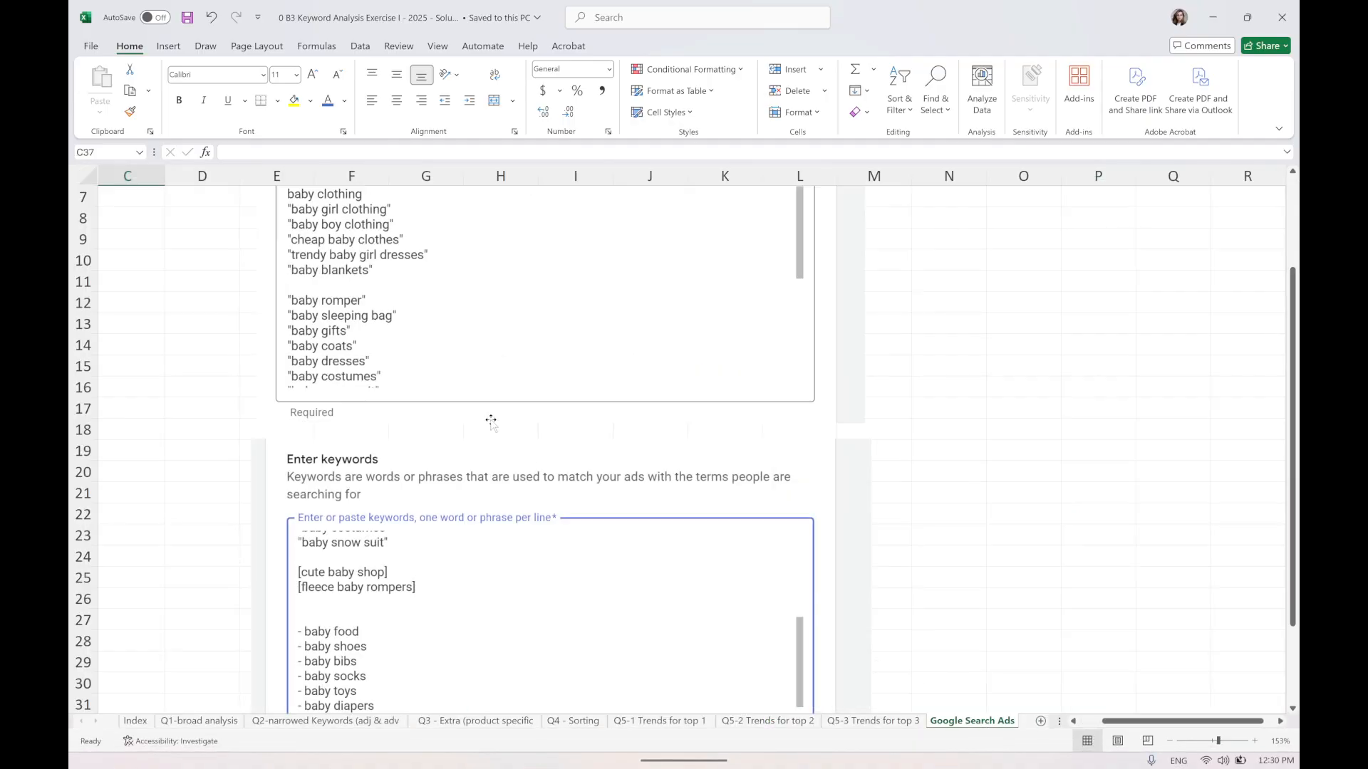
scroll(490, 424, down, 4)
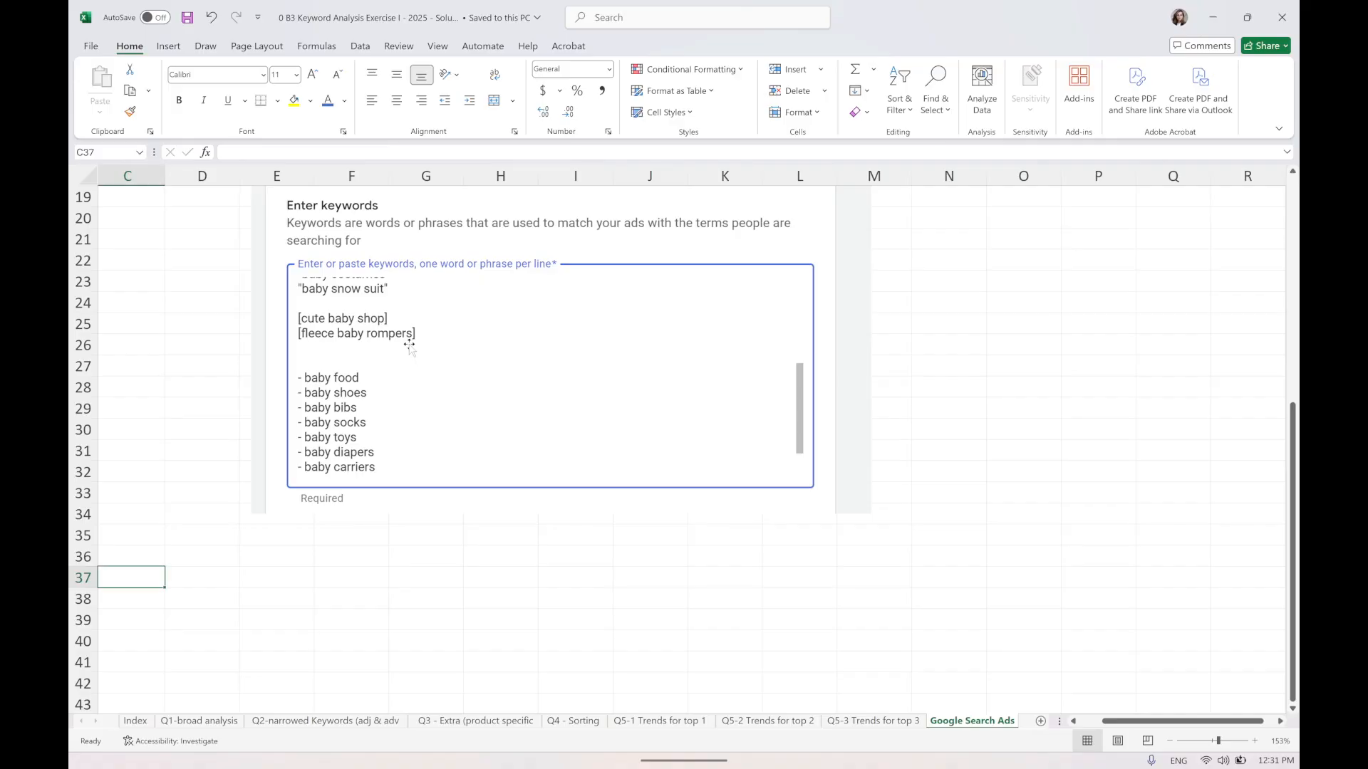
scroll(407, 342, down, 1)
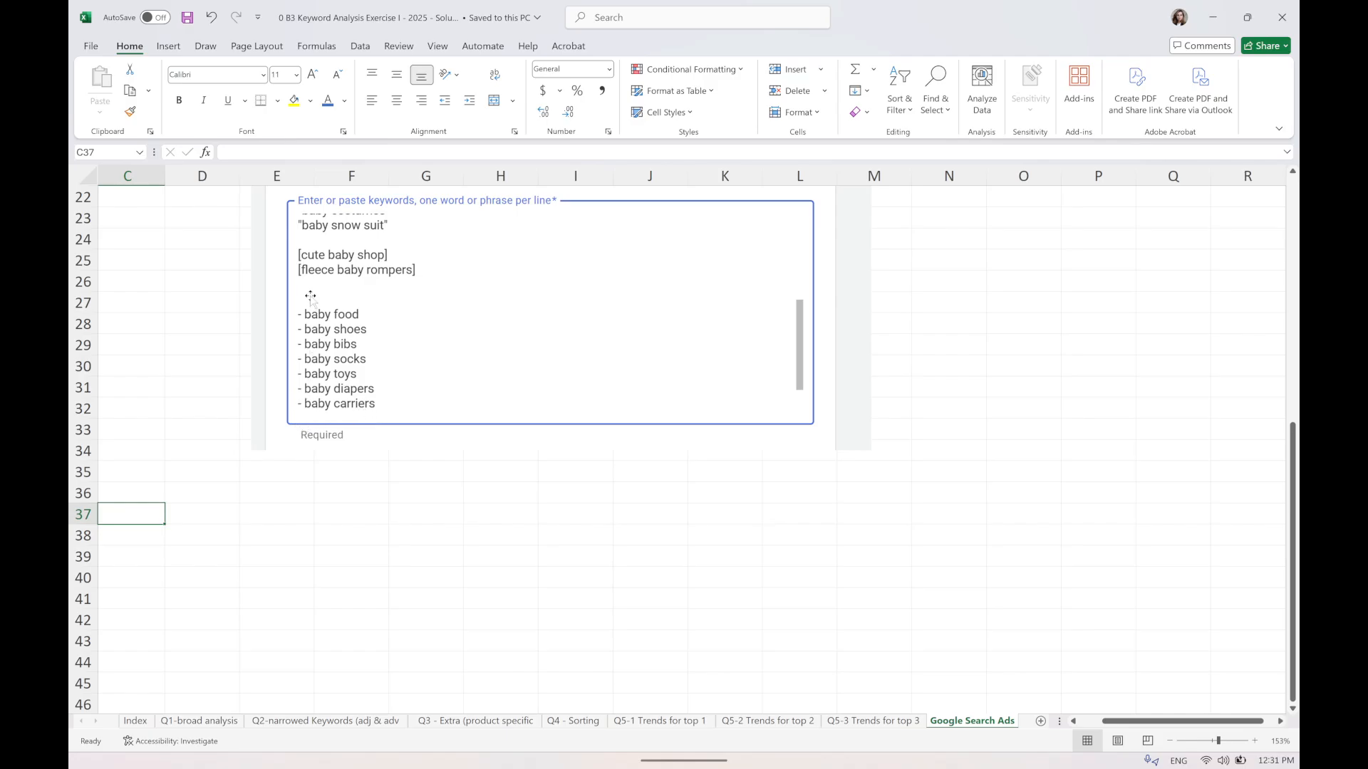
scroll(521, 423, up, 7)
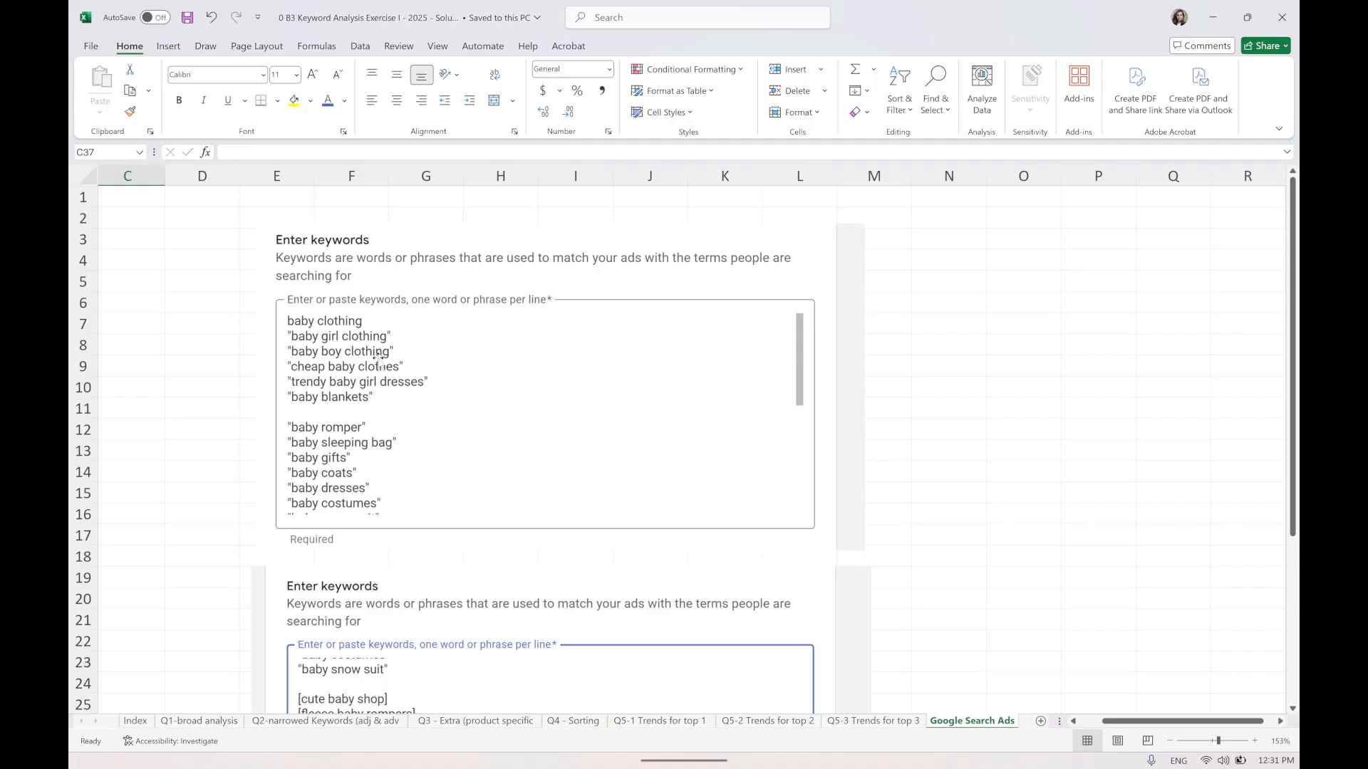
Switch to the baby onesis versus baby rompers Google Trends comparison in the browser and inspect the Keywords Everywhere extension panel.
mouse_move(463, 762)
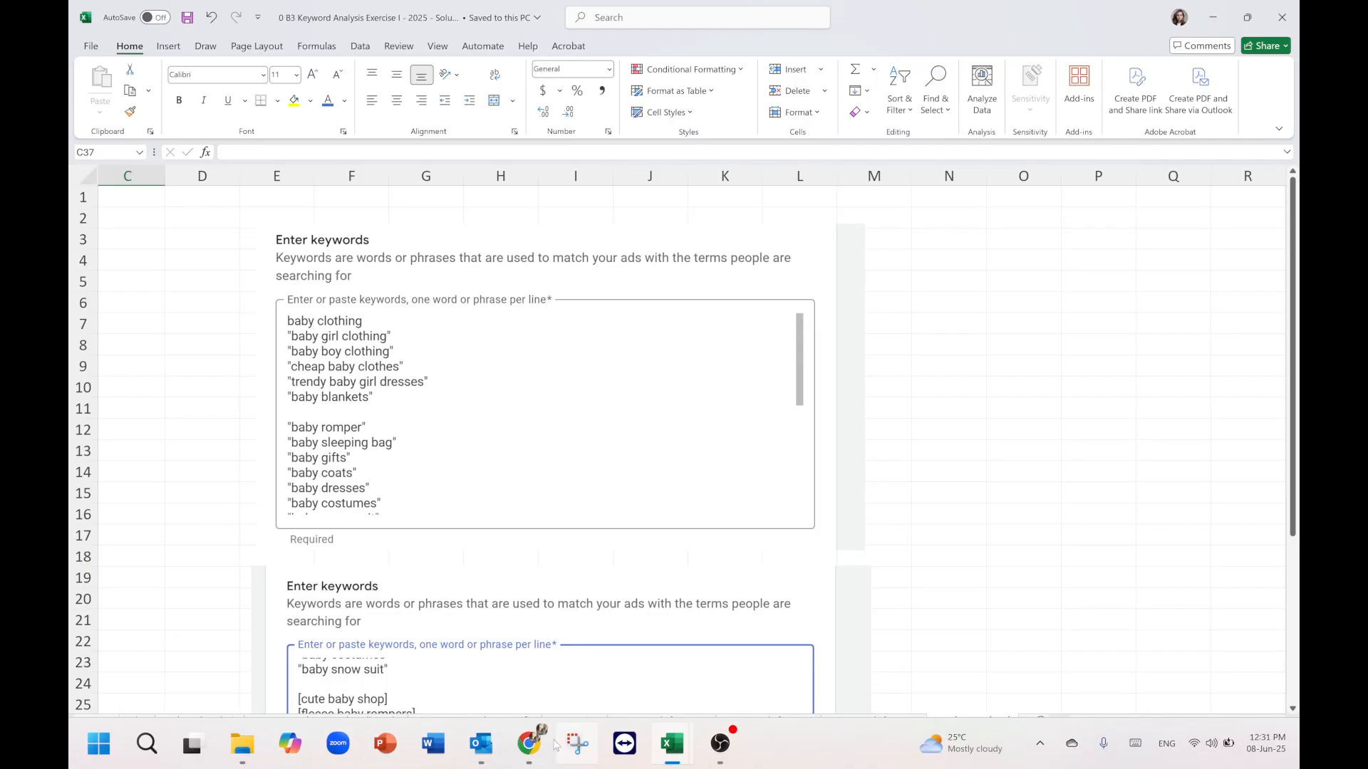
click(534, 749)
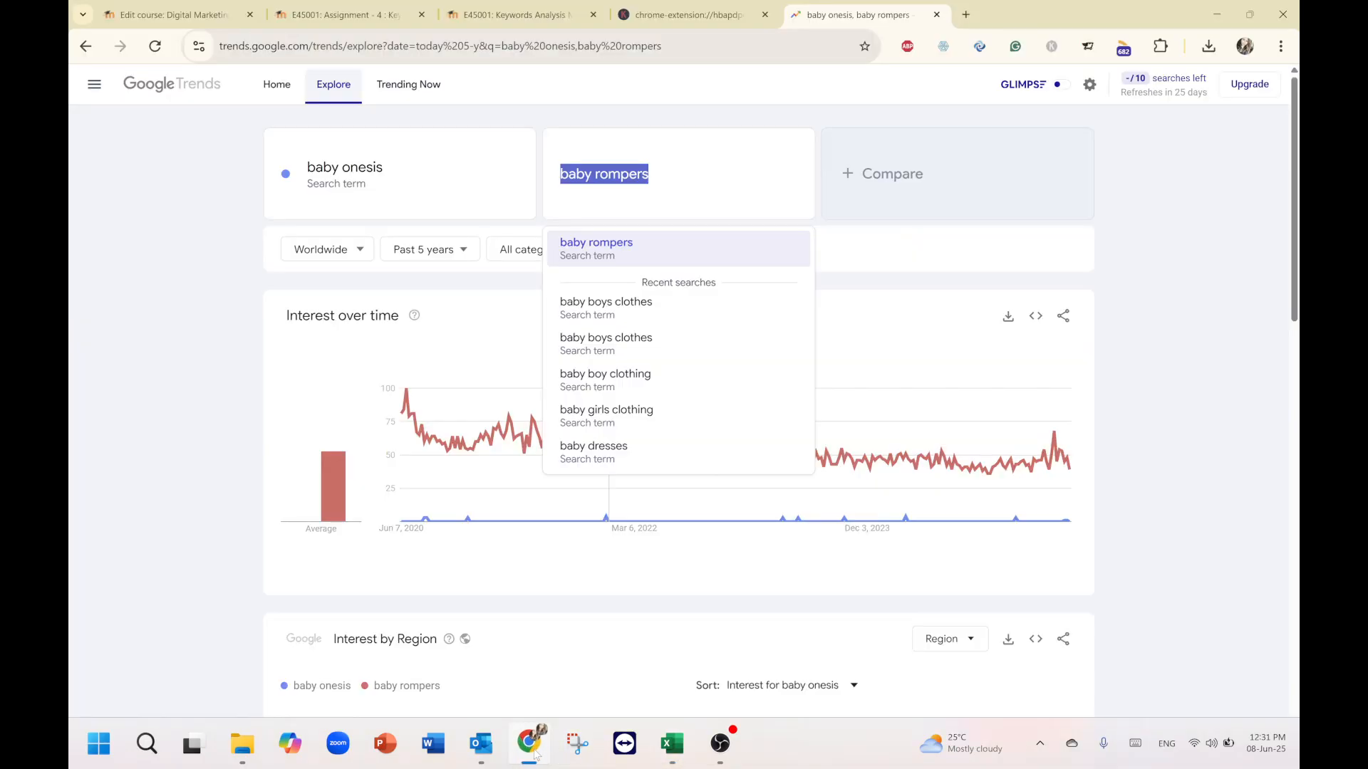
click(1152, 202)
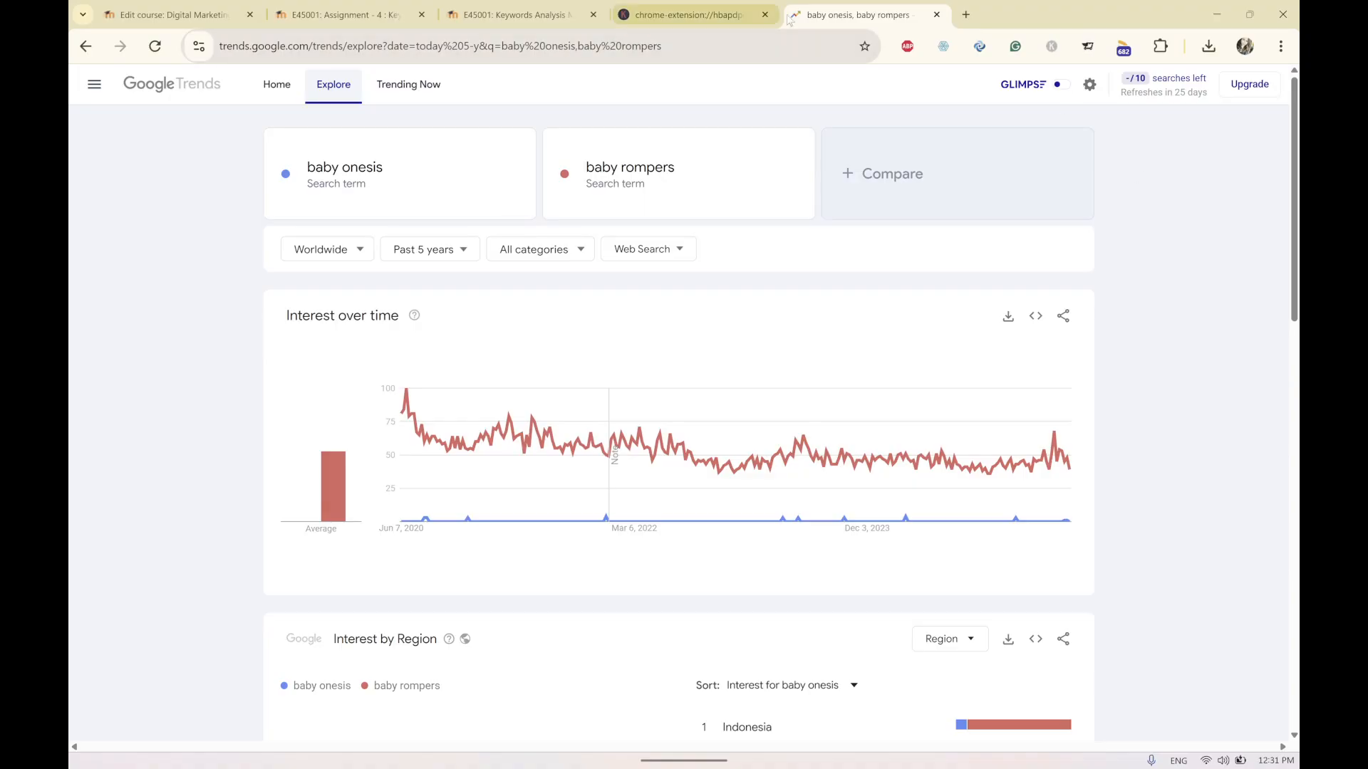
click(1052, 47)
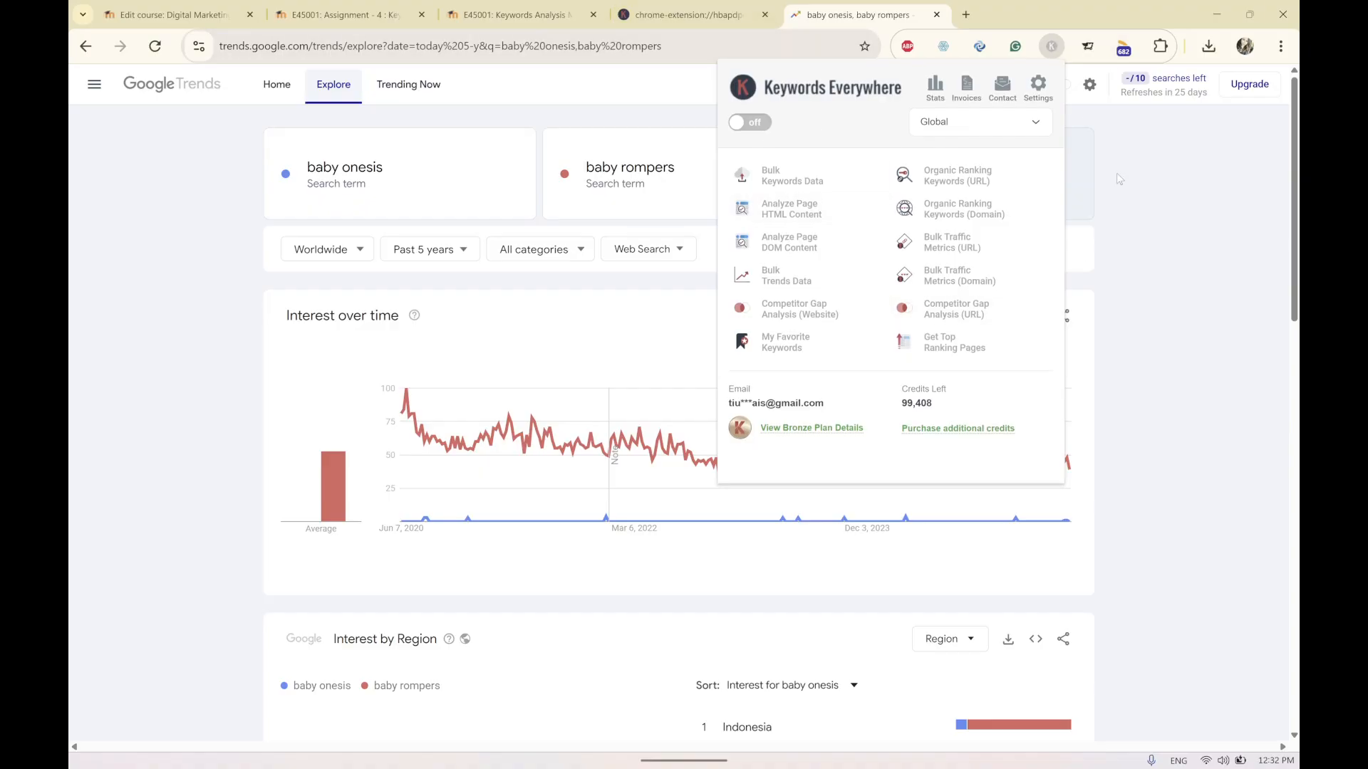
click(1061, 48)
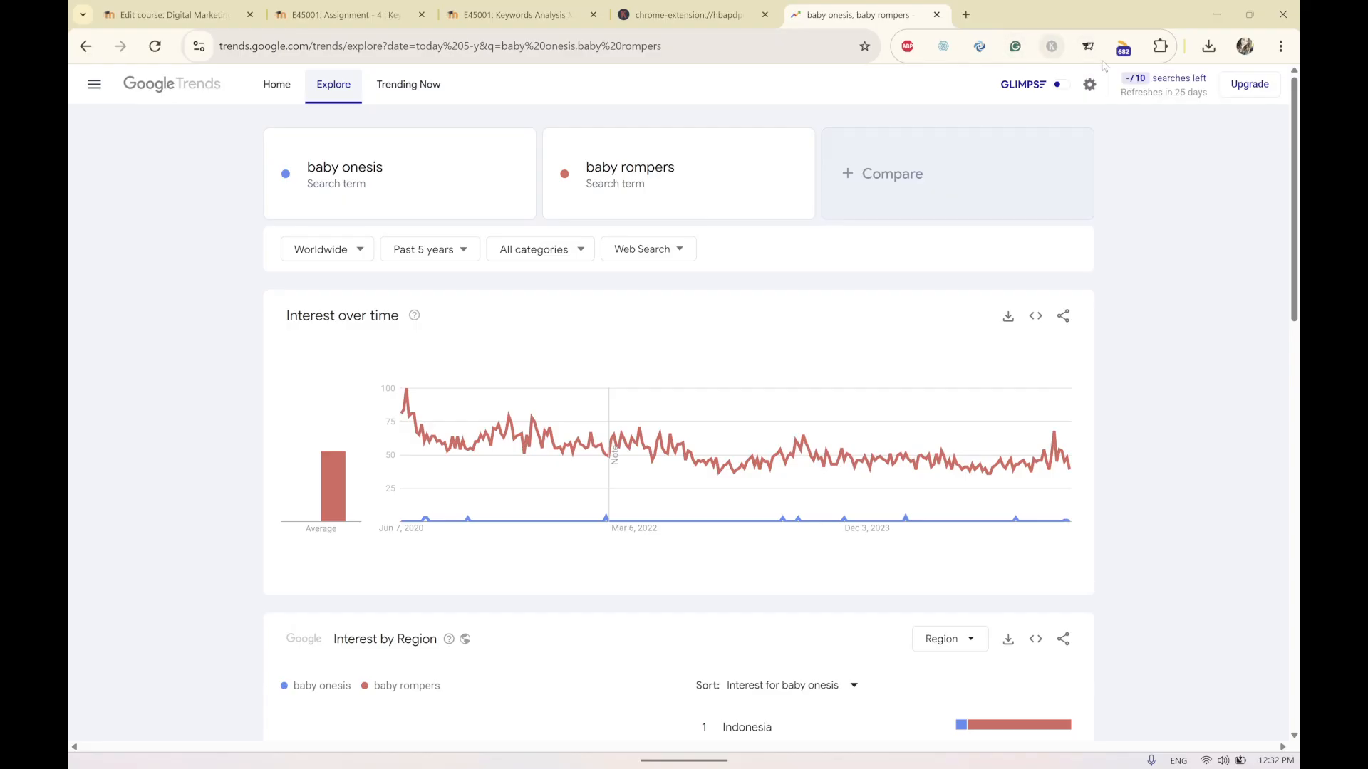
click(1213, 17)
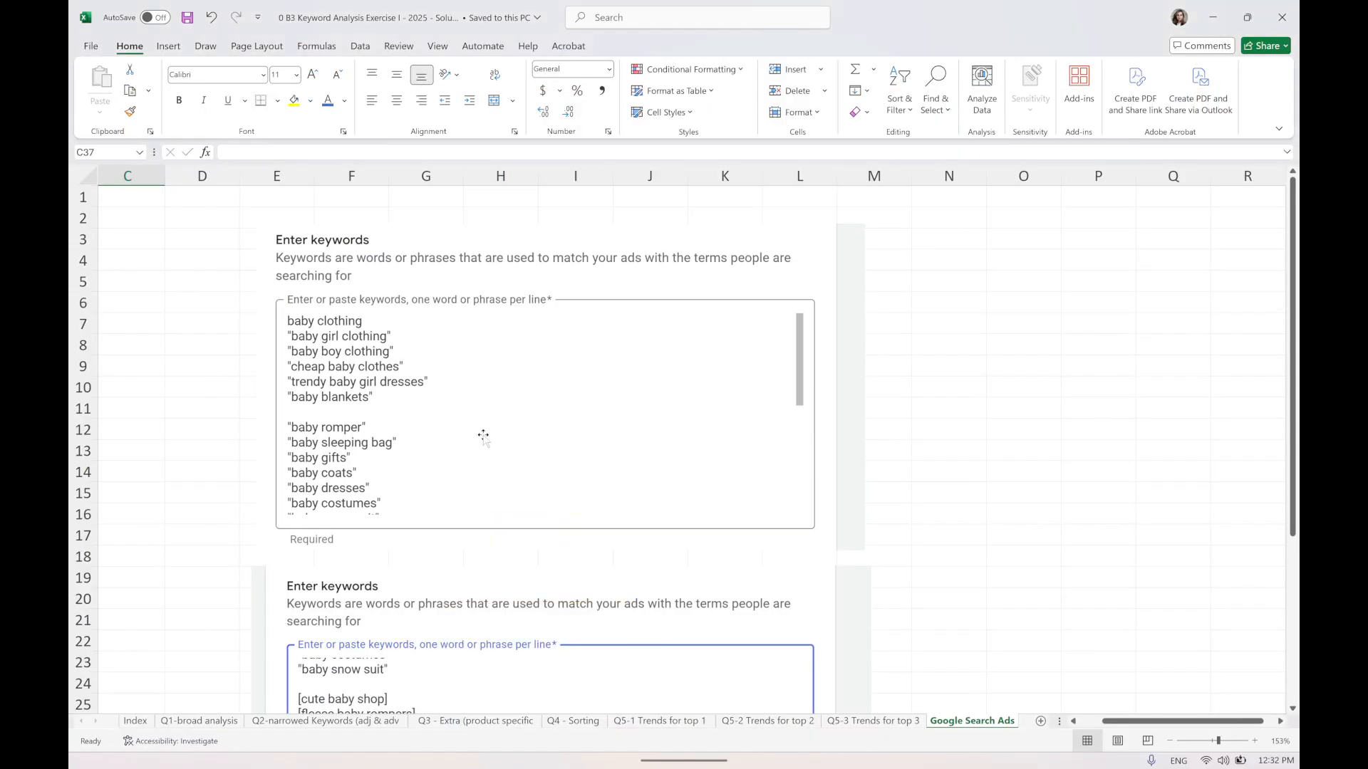
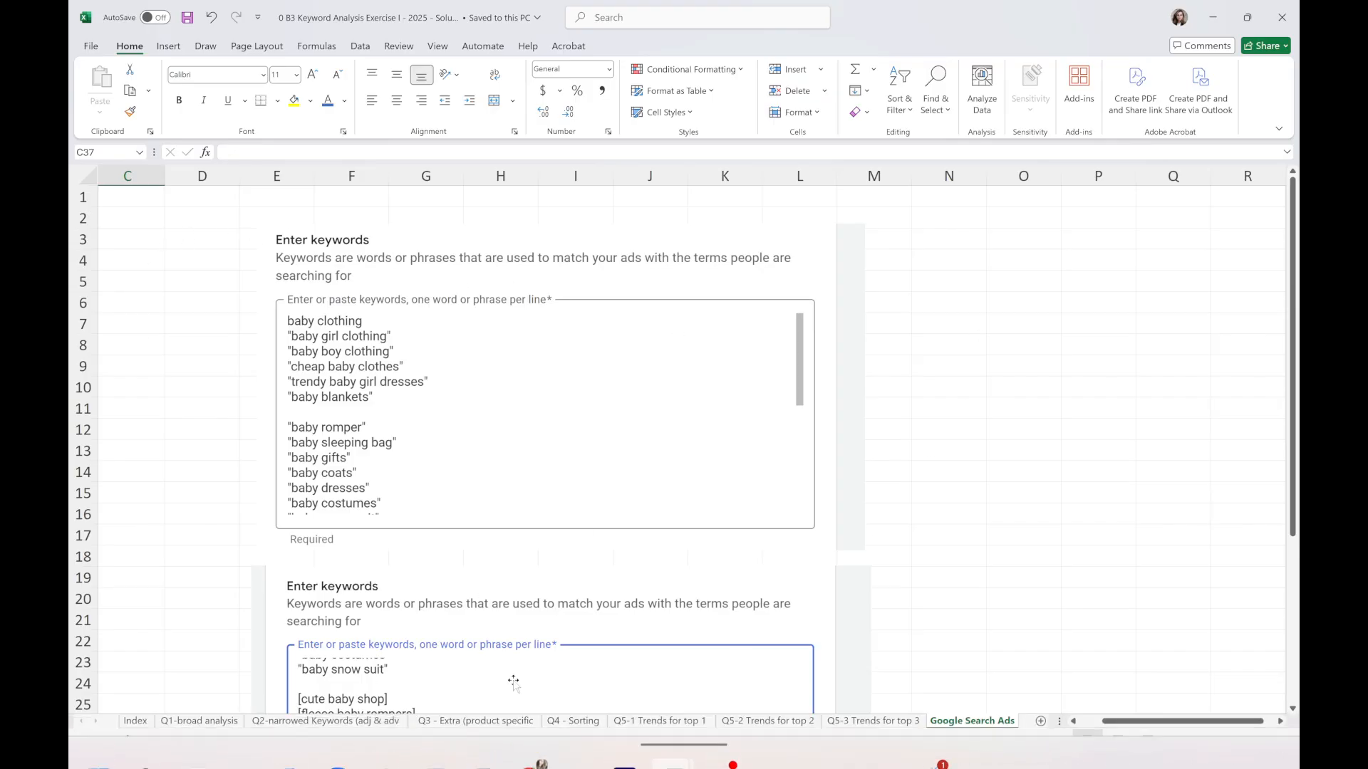
On the Q4 - Sorting sheet, enter a 0.70 weight above the Market Demand (search volumes) column.
click(582, 722)
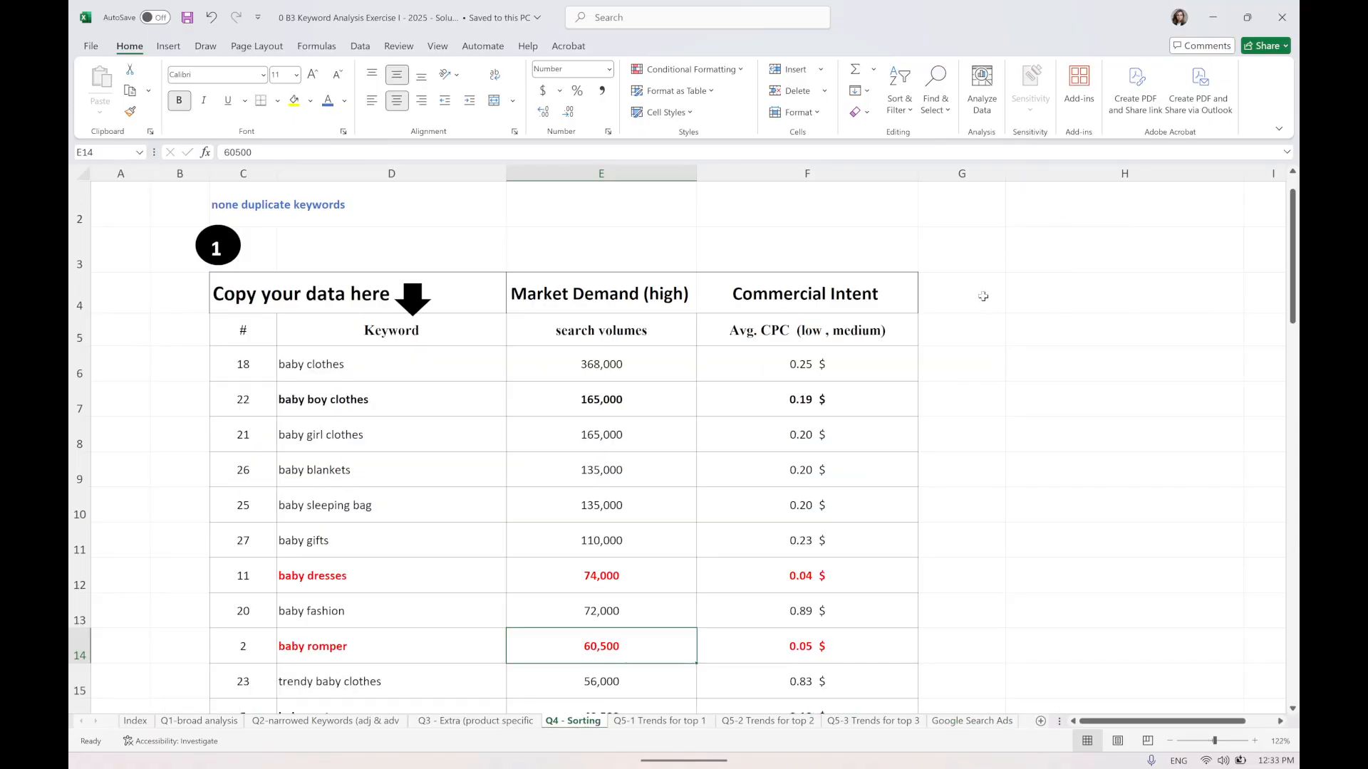
scroll(983, 295, down, 3)
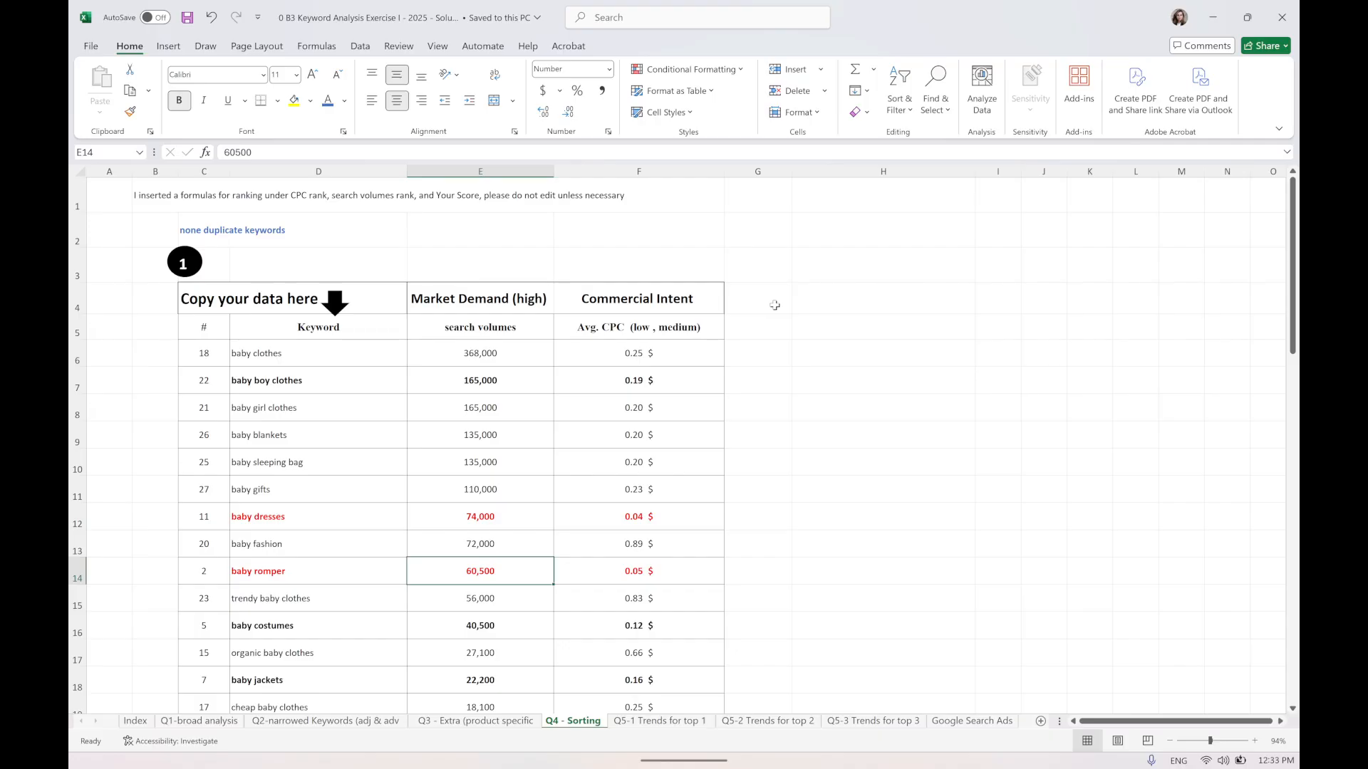
click(745, 257)
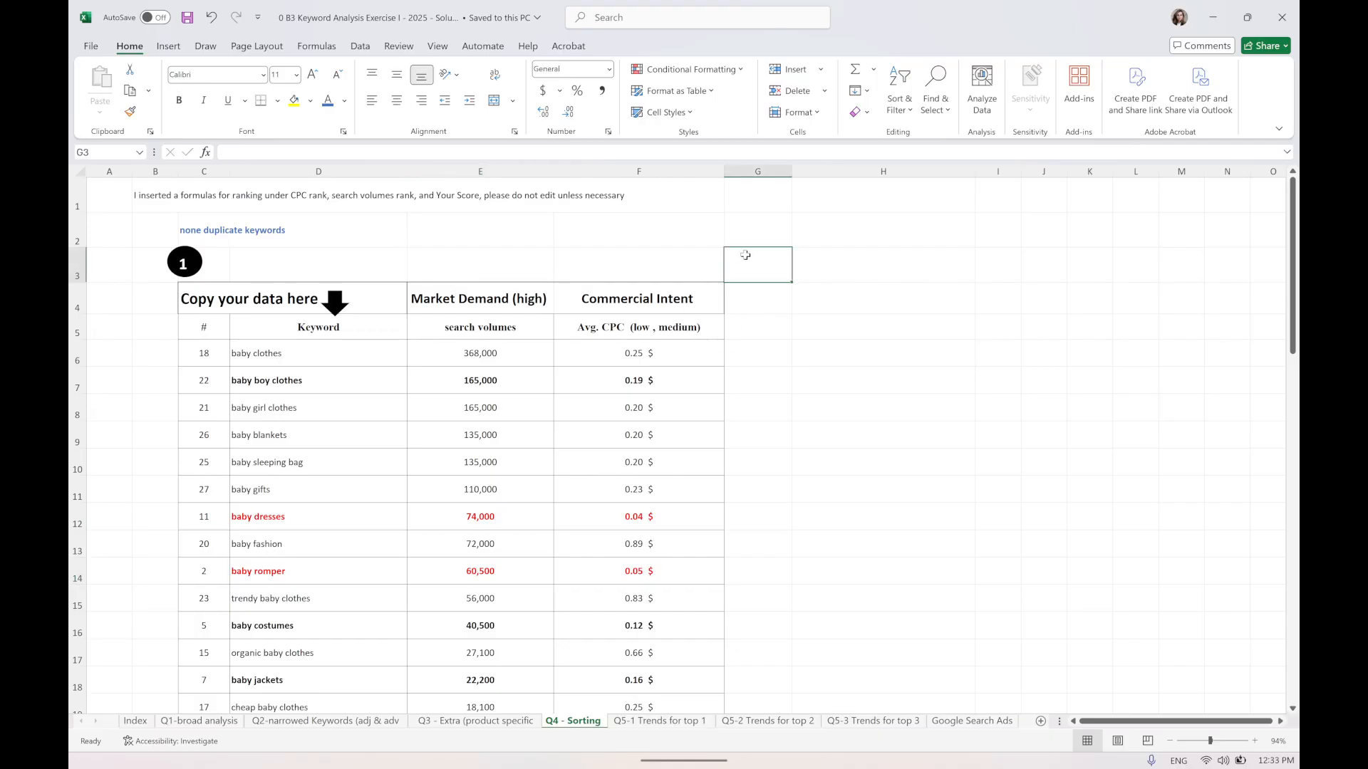
drag(976, 172, 868, 172)
click(816, 260)
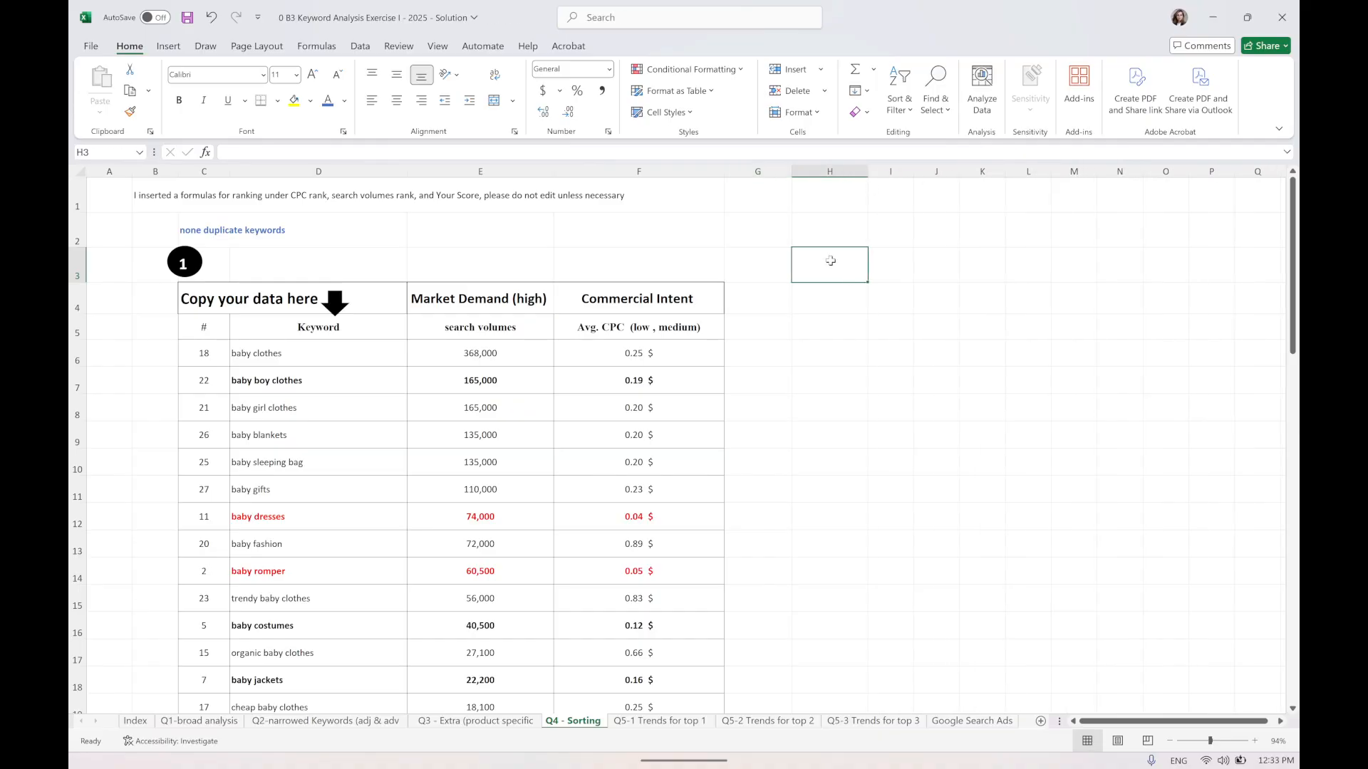
click(765, 270)
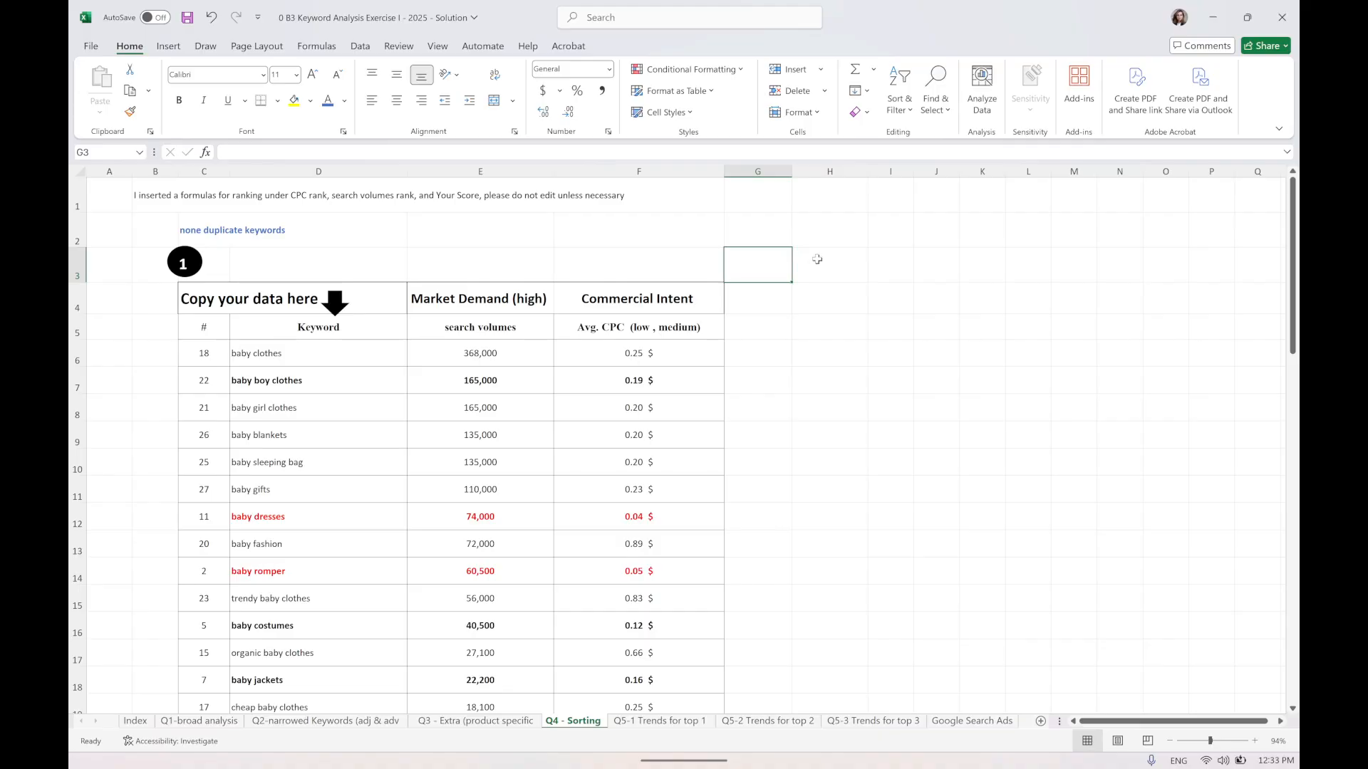
click(818, 260)
click(765, 267)
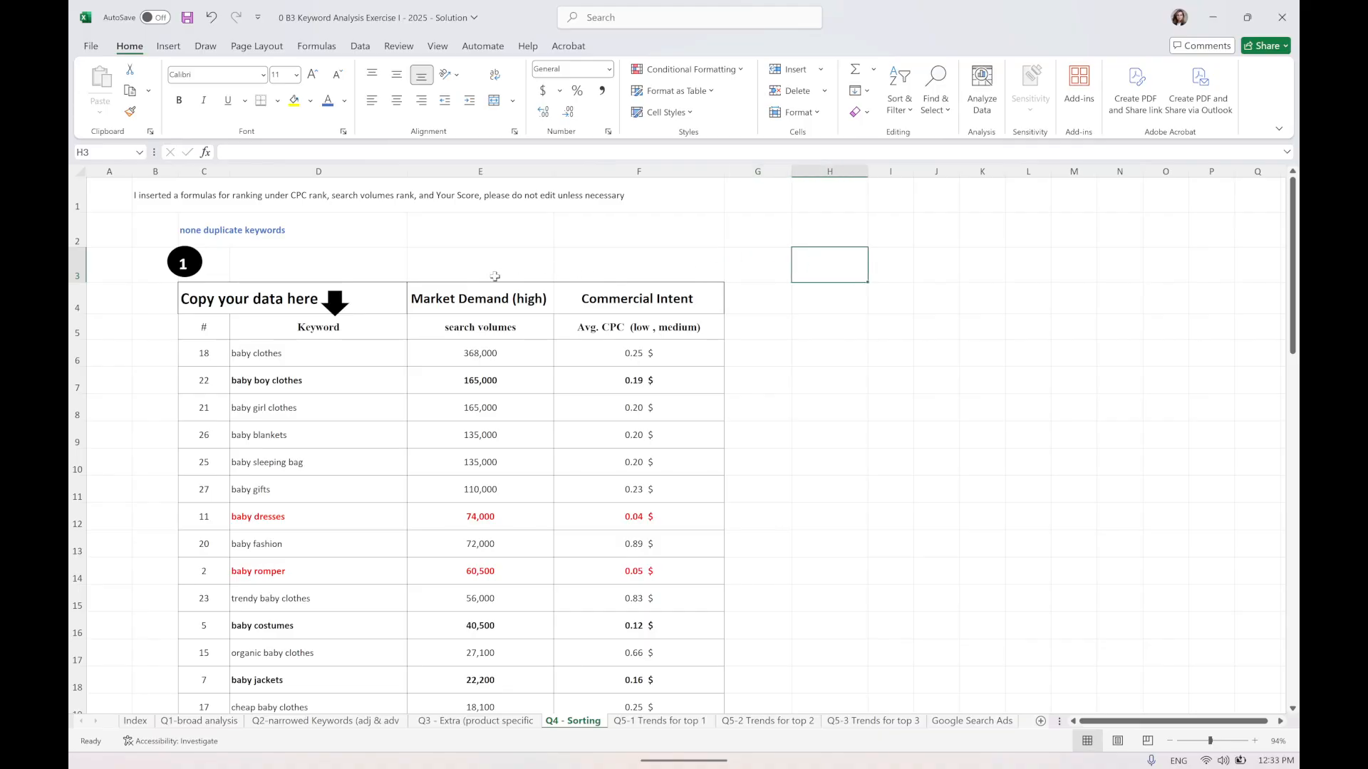
click(492, 171)
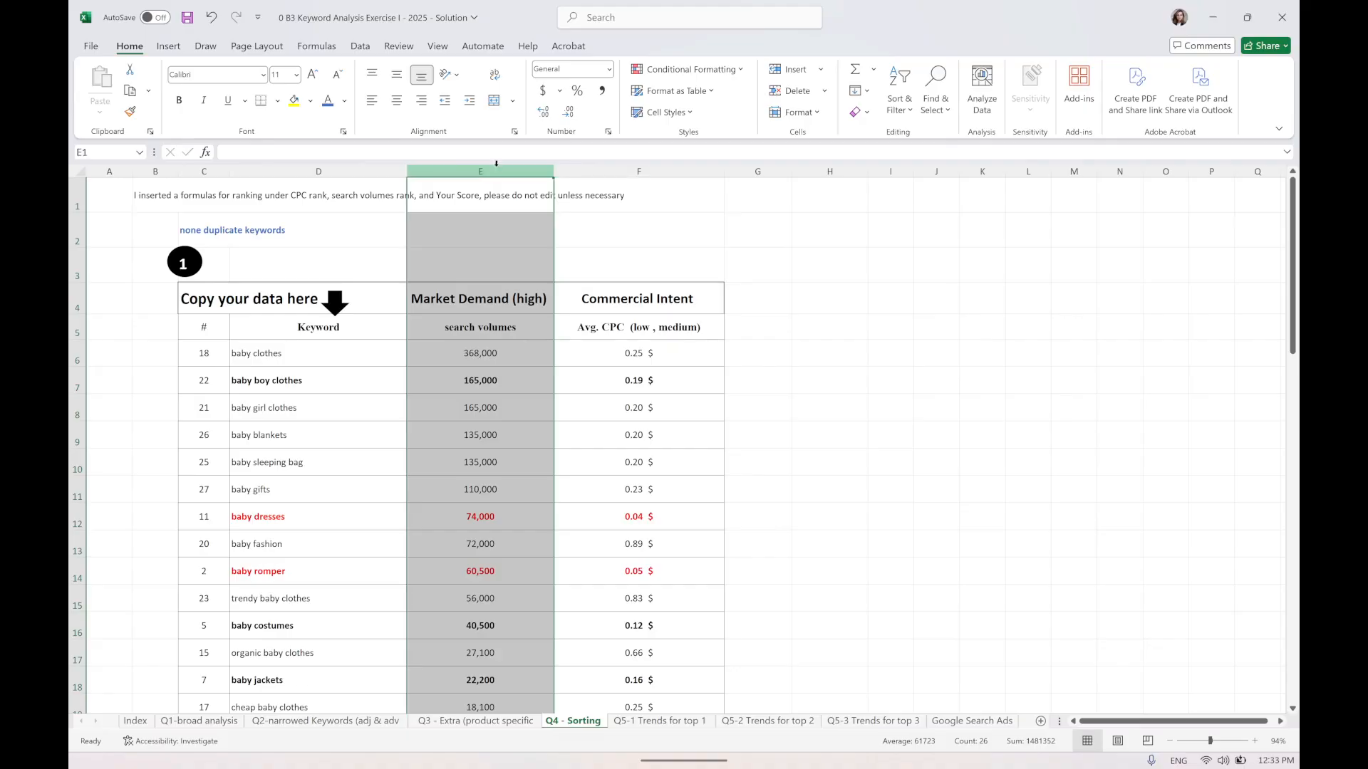
click(499, 265)
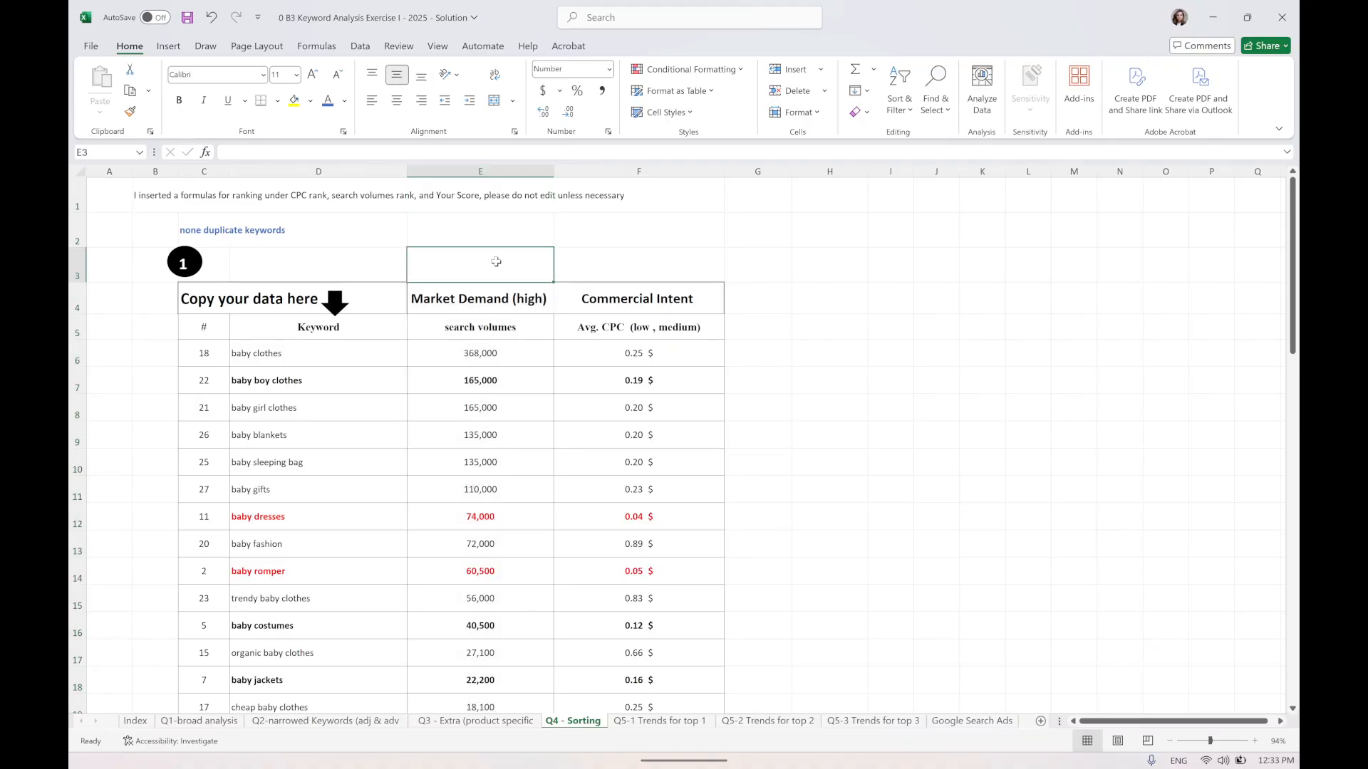
text(70)
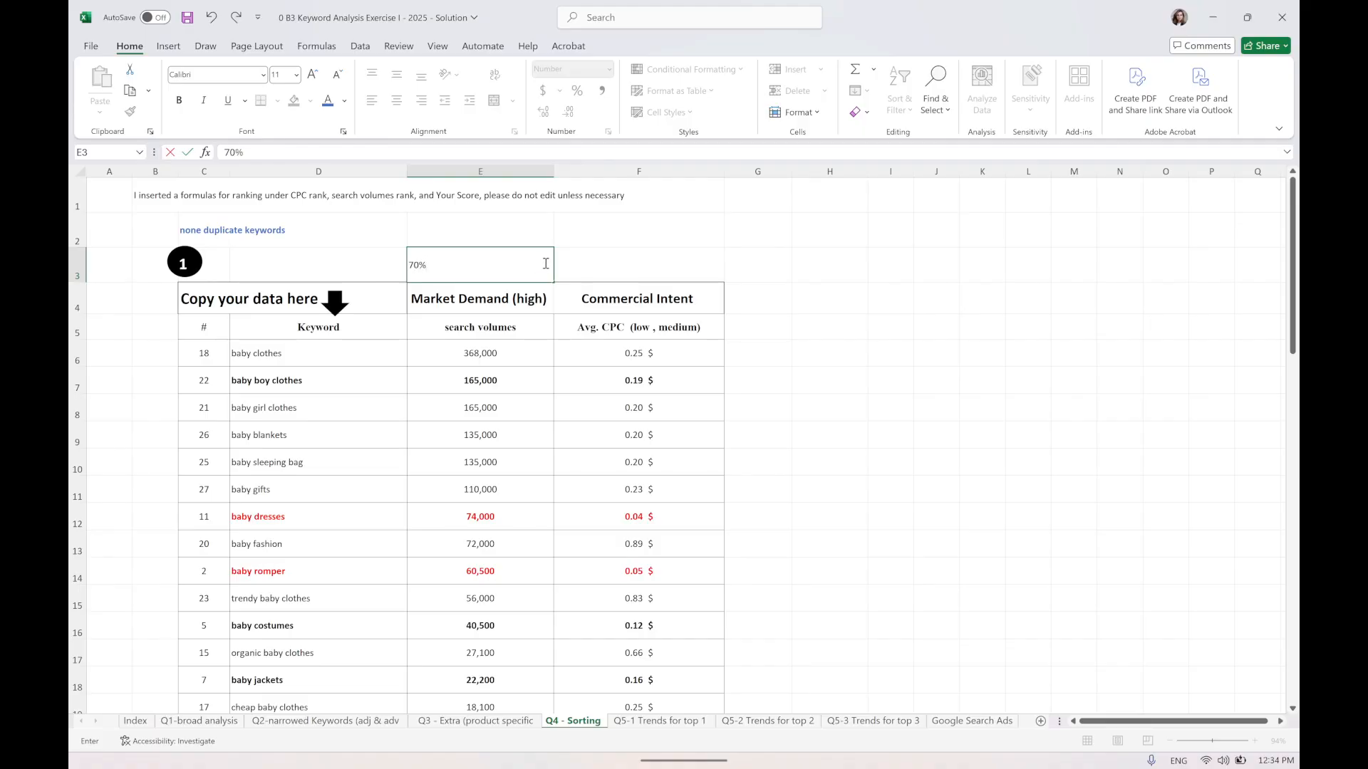
click(695, 257)
click(541, 268)
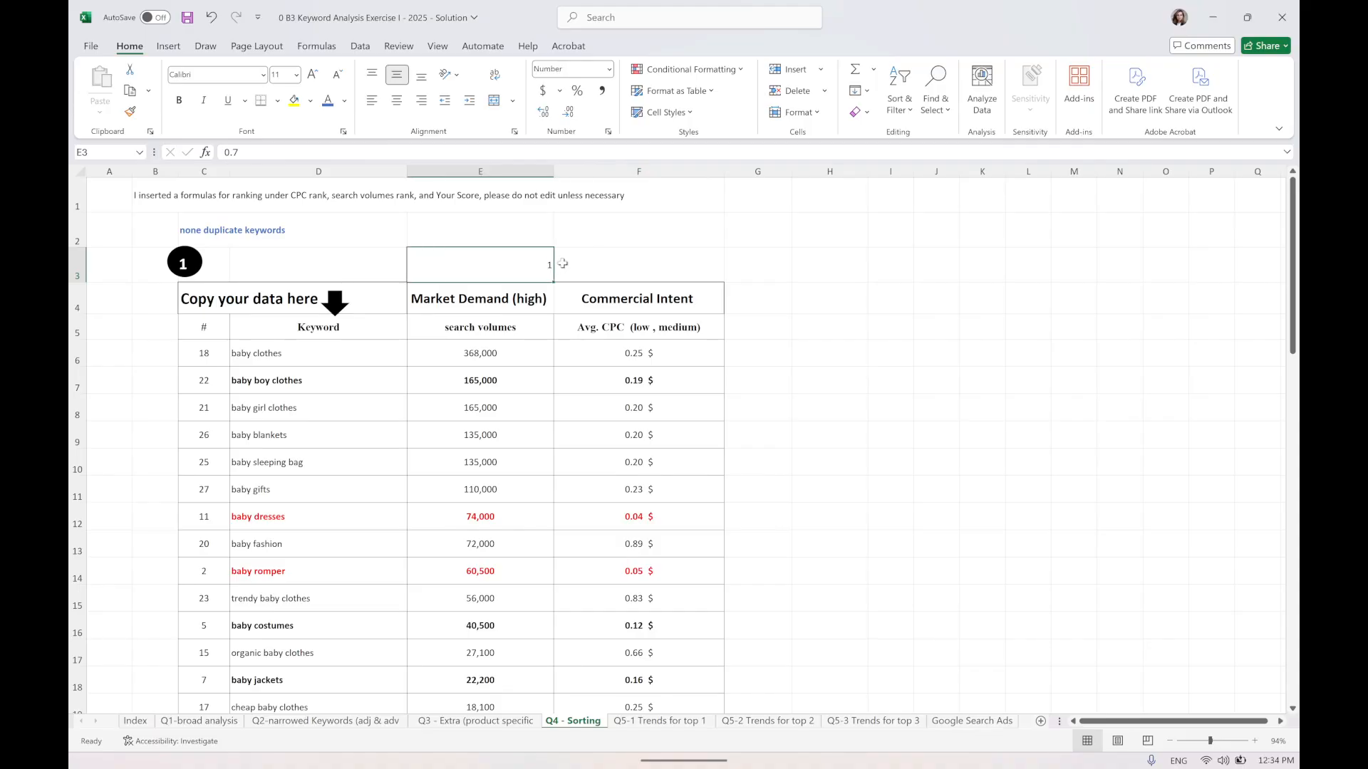
click(540, 113)
Enter a 0.30 weight above the Commercial Intent column and center both weight cells.
drag(557, 283, 640, 266)
double_click(672, 266)
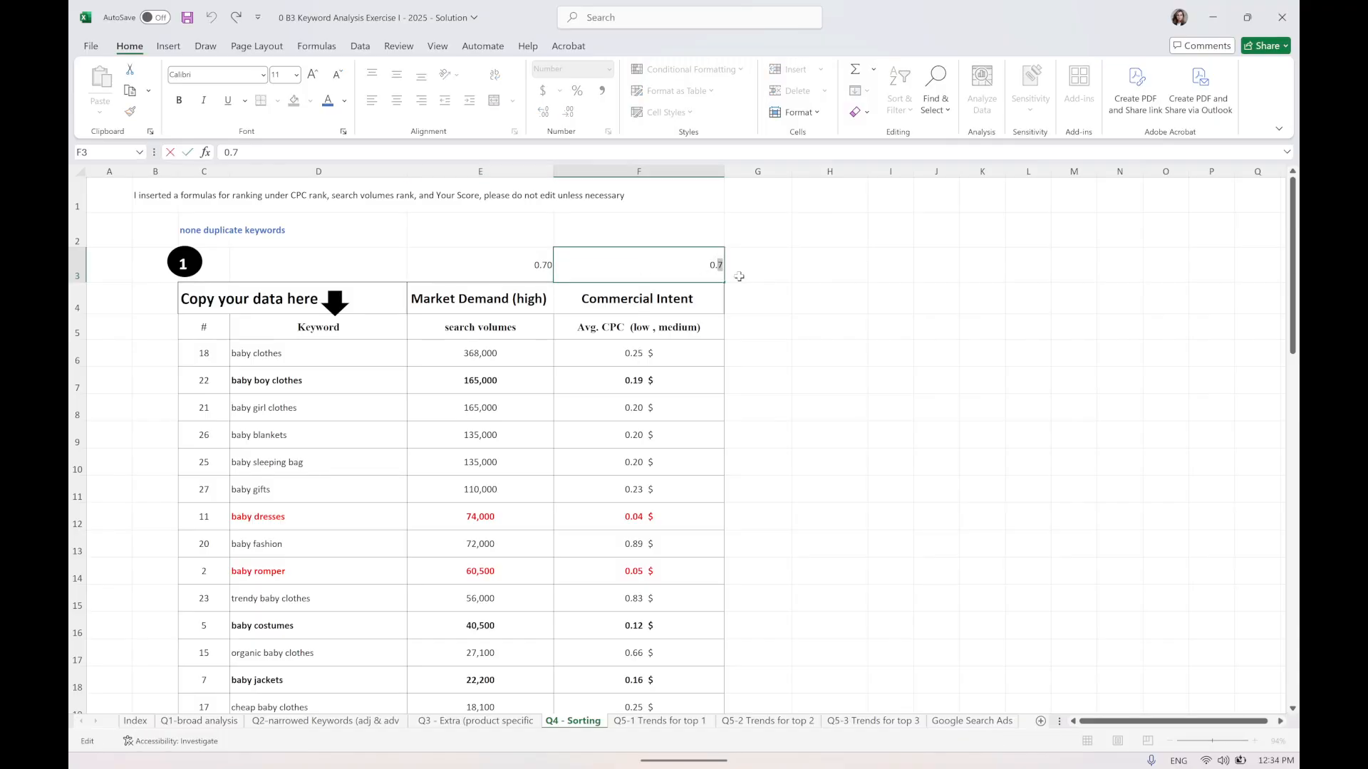
text(3)
click(757, 329)
drag(513, 262, 662, 265)
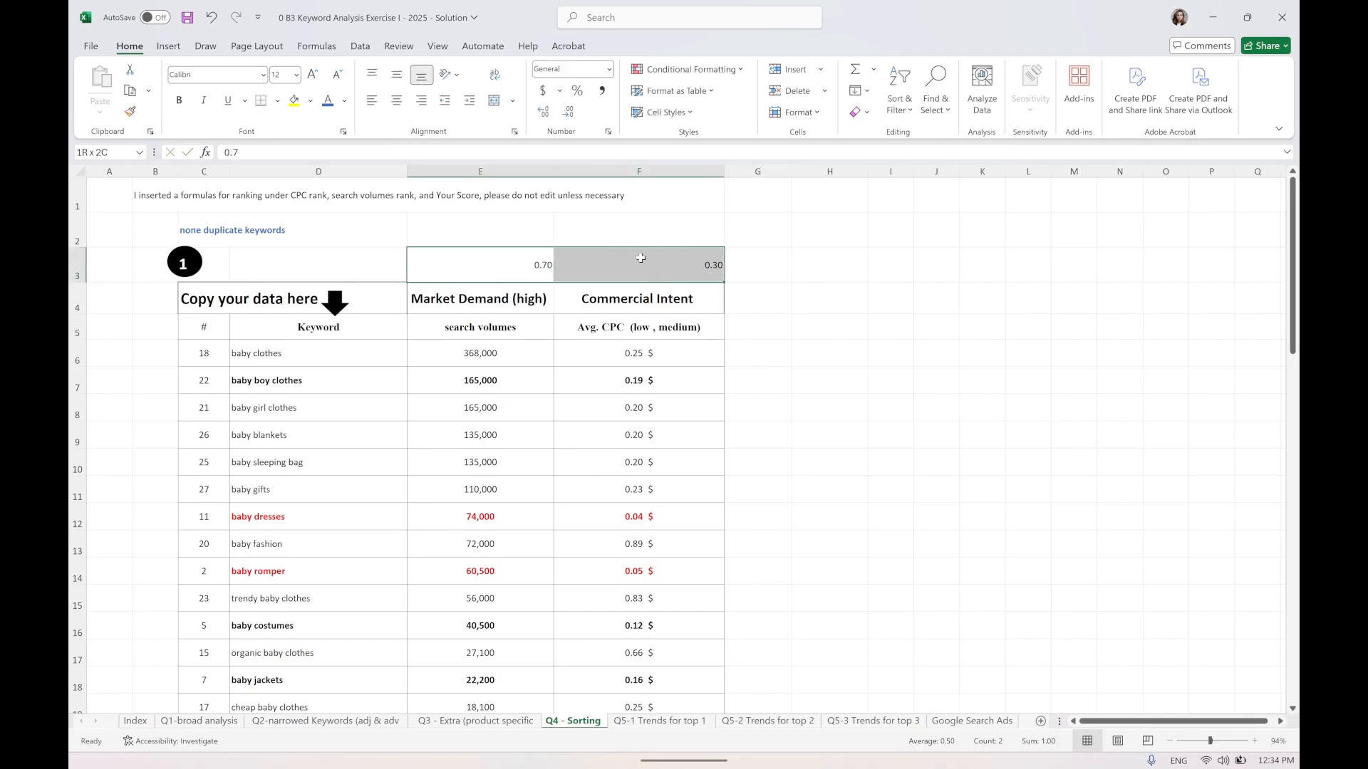
click(397, 102)
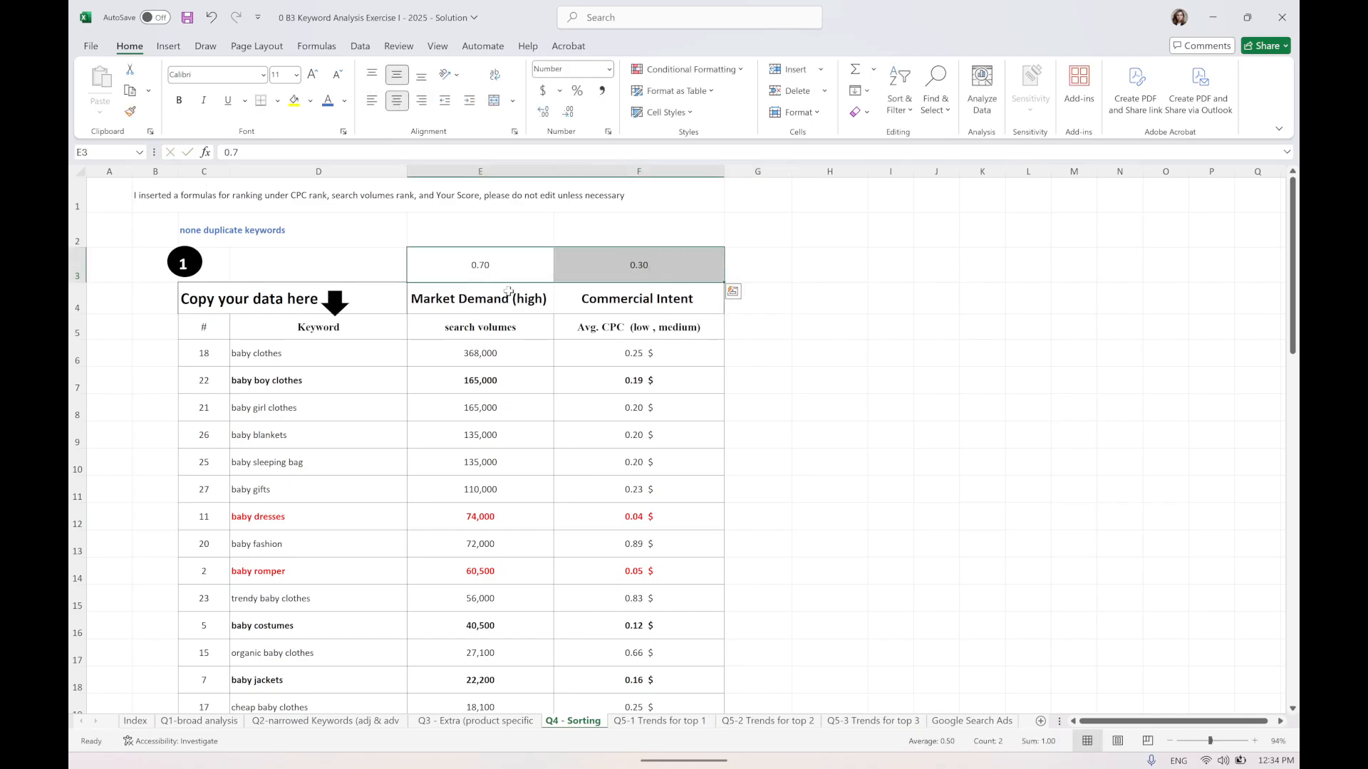
Review the search volume and average CPC columns of the sorted keyword table and save the workbook.
drag(476, 352, 512, 652)
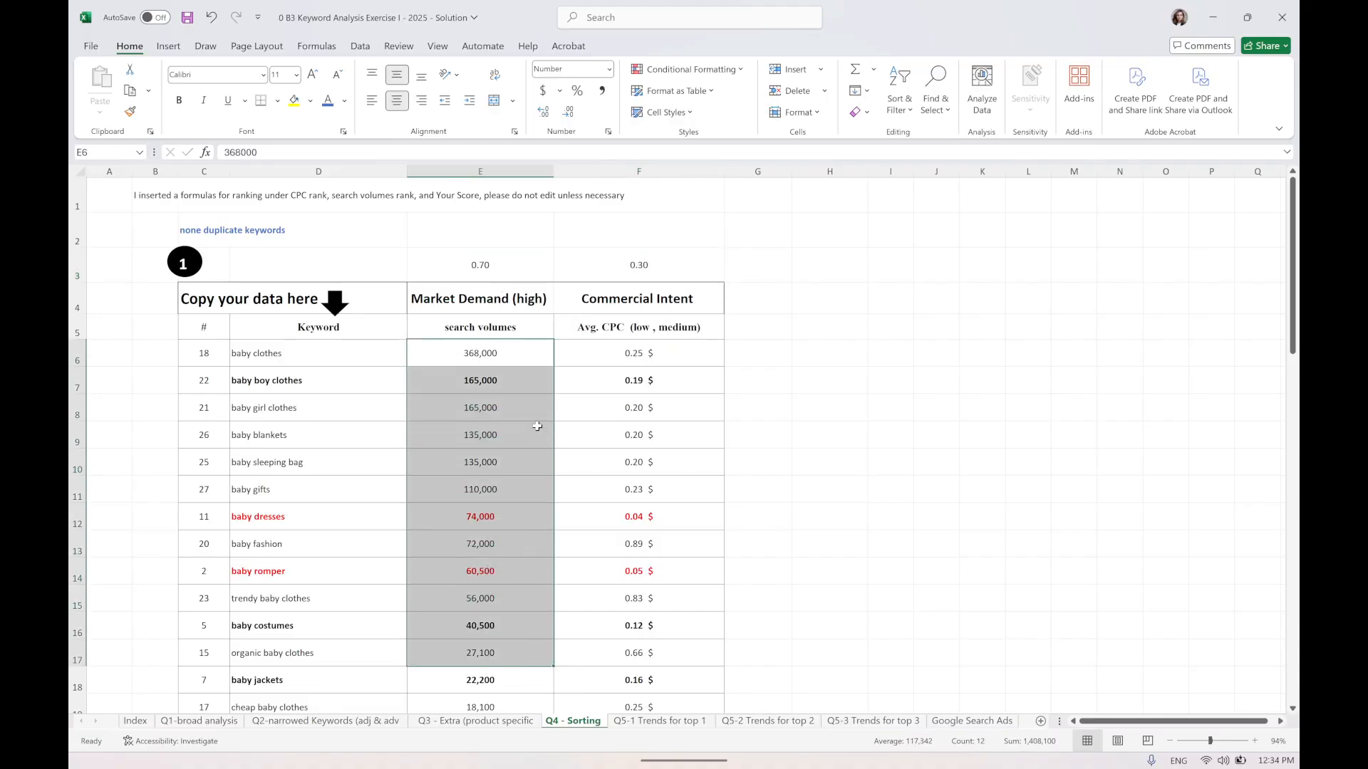
click(483, 358)
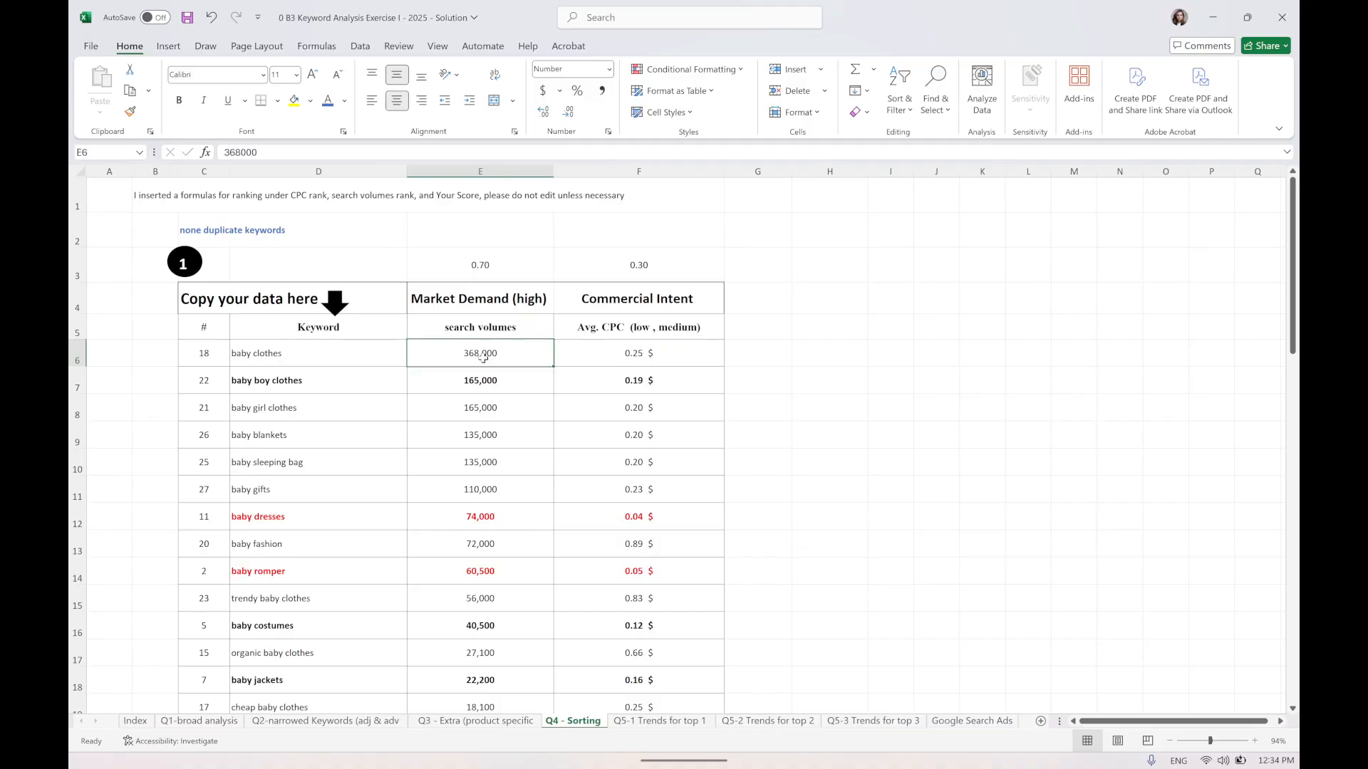
drag(483, 326, 624, 590)
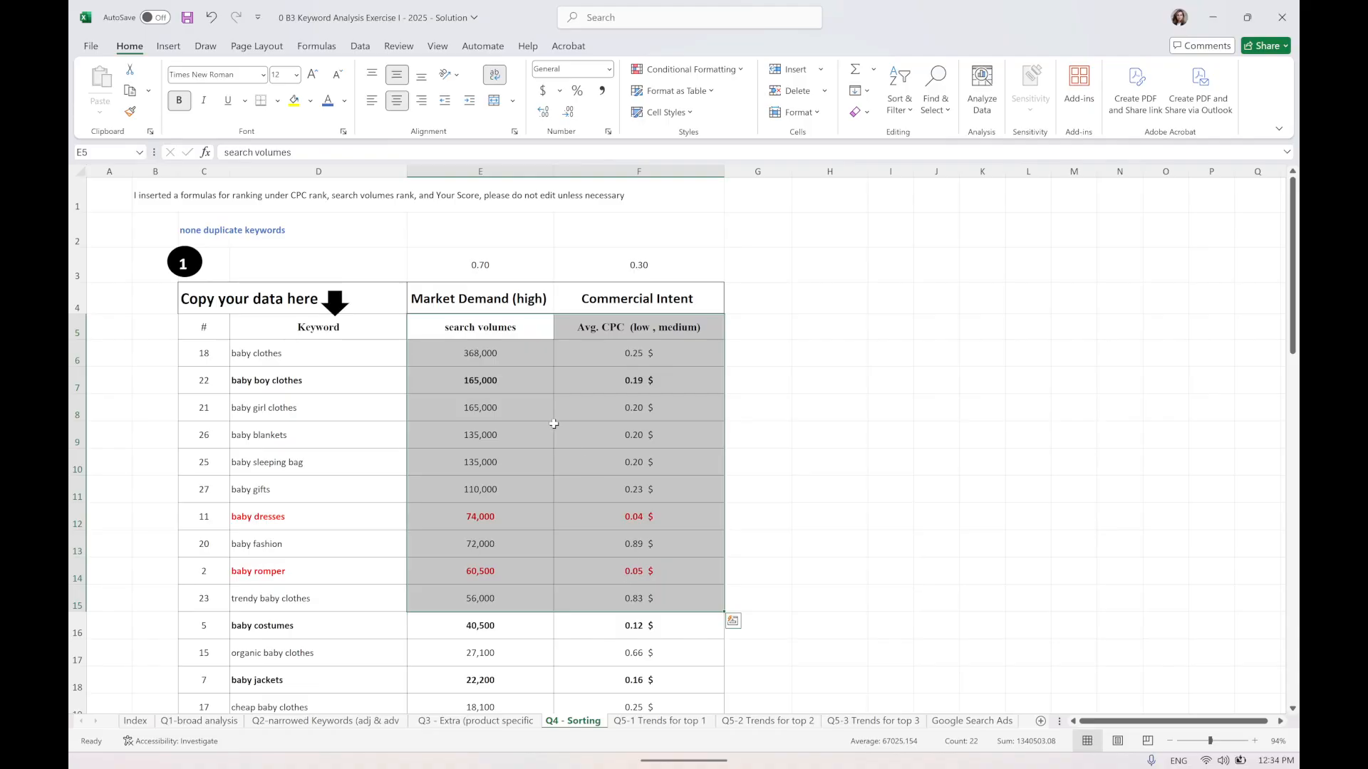
click(493, 355)
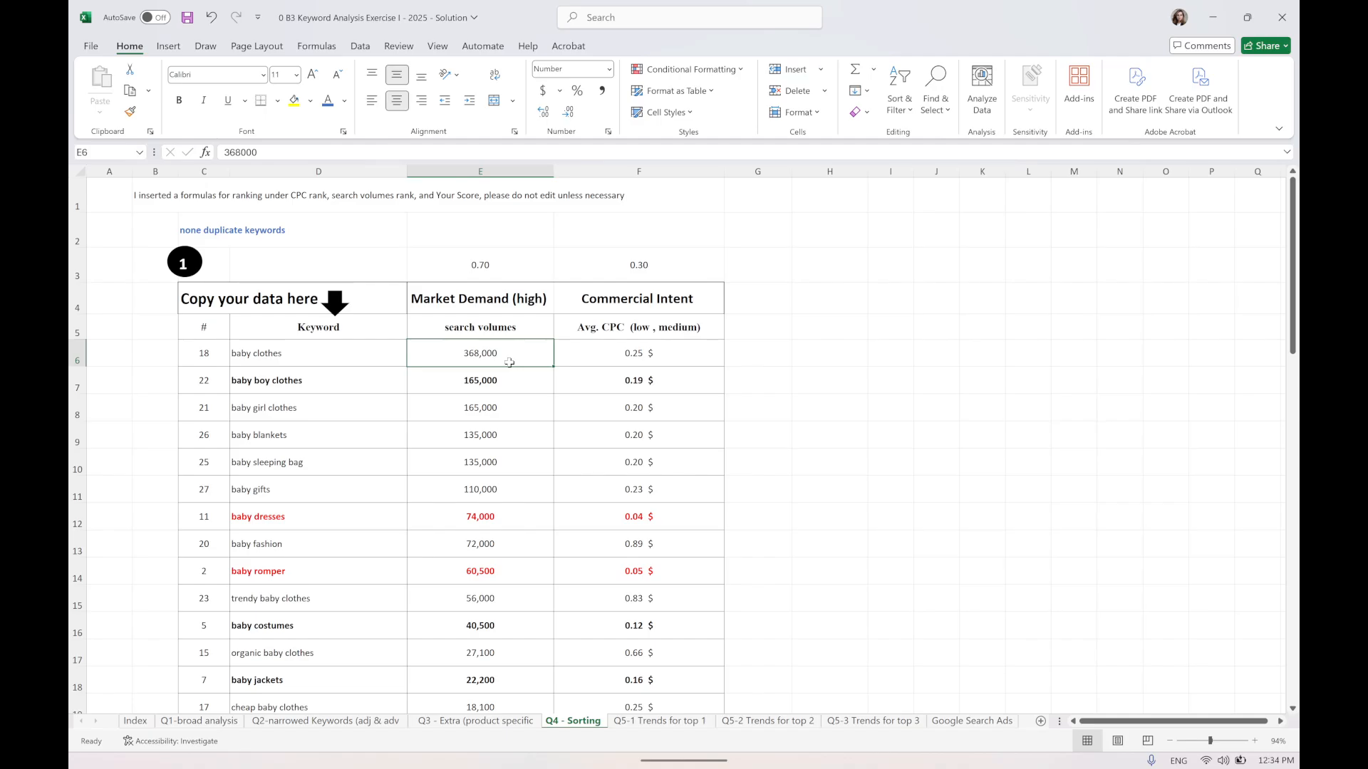
click(639, 359)
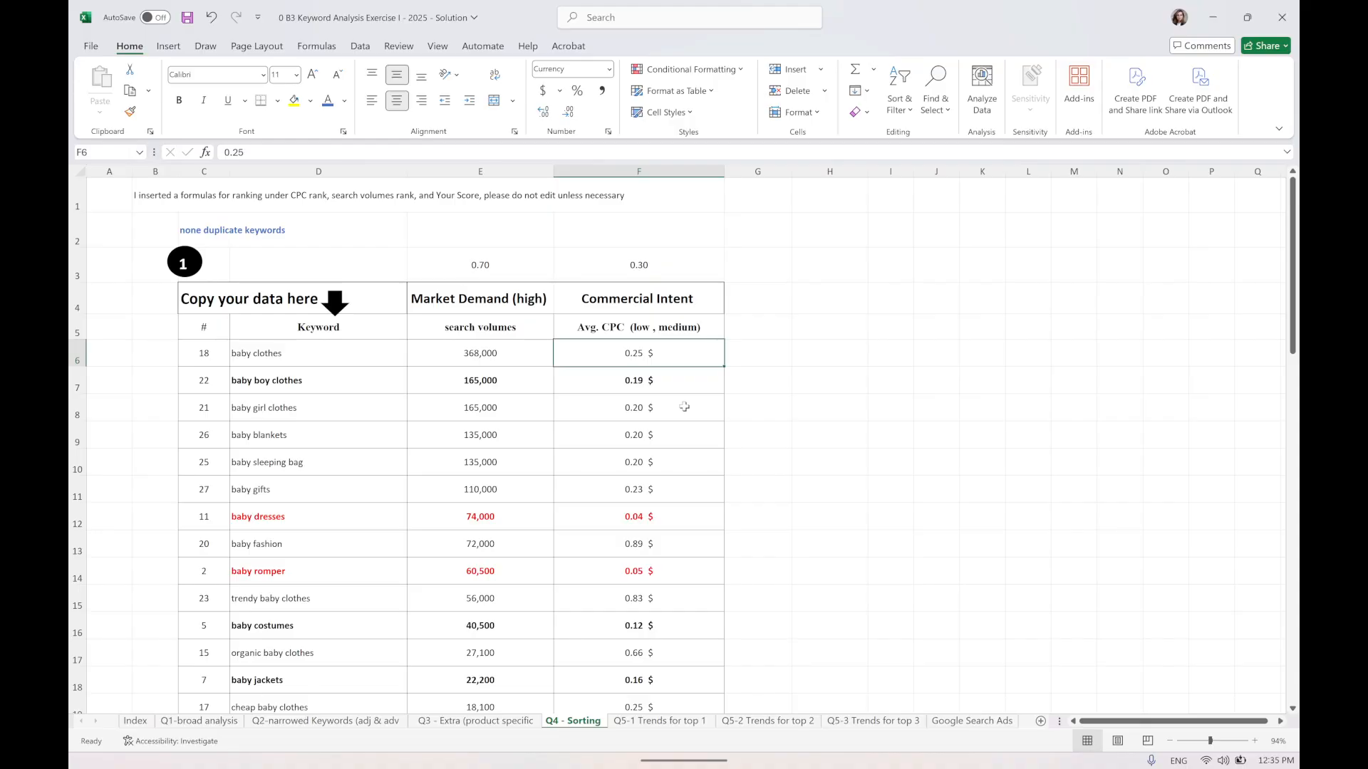
click(893, 432)
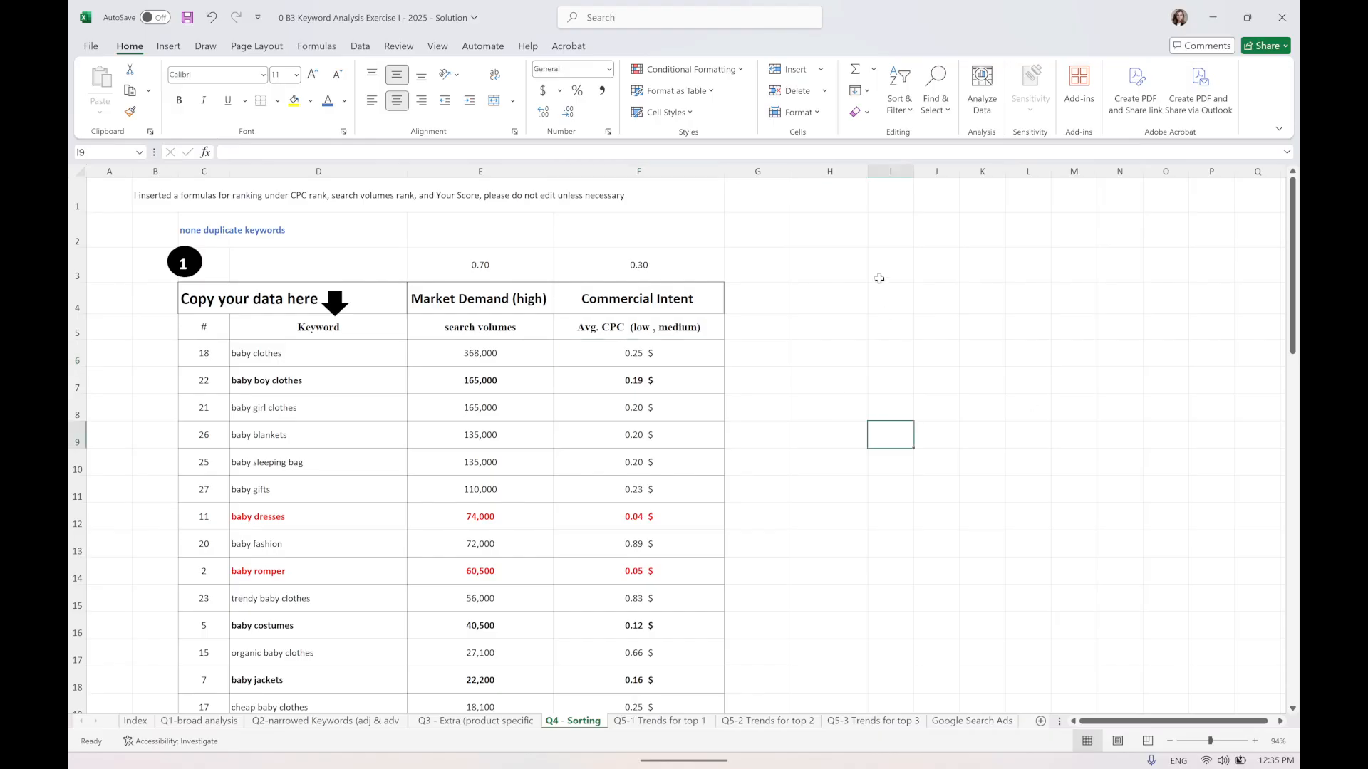
key(ctrl+s)
Examine the table headers and the low CPC values of baby dresses and baby romper.
drag(217, 303, 679, 577)
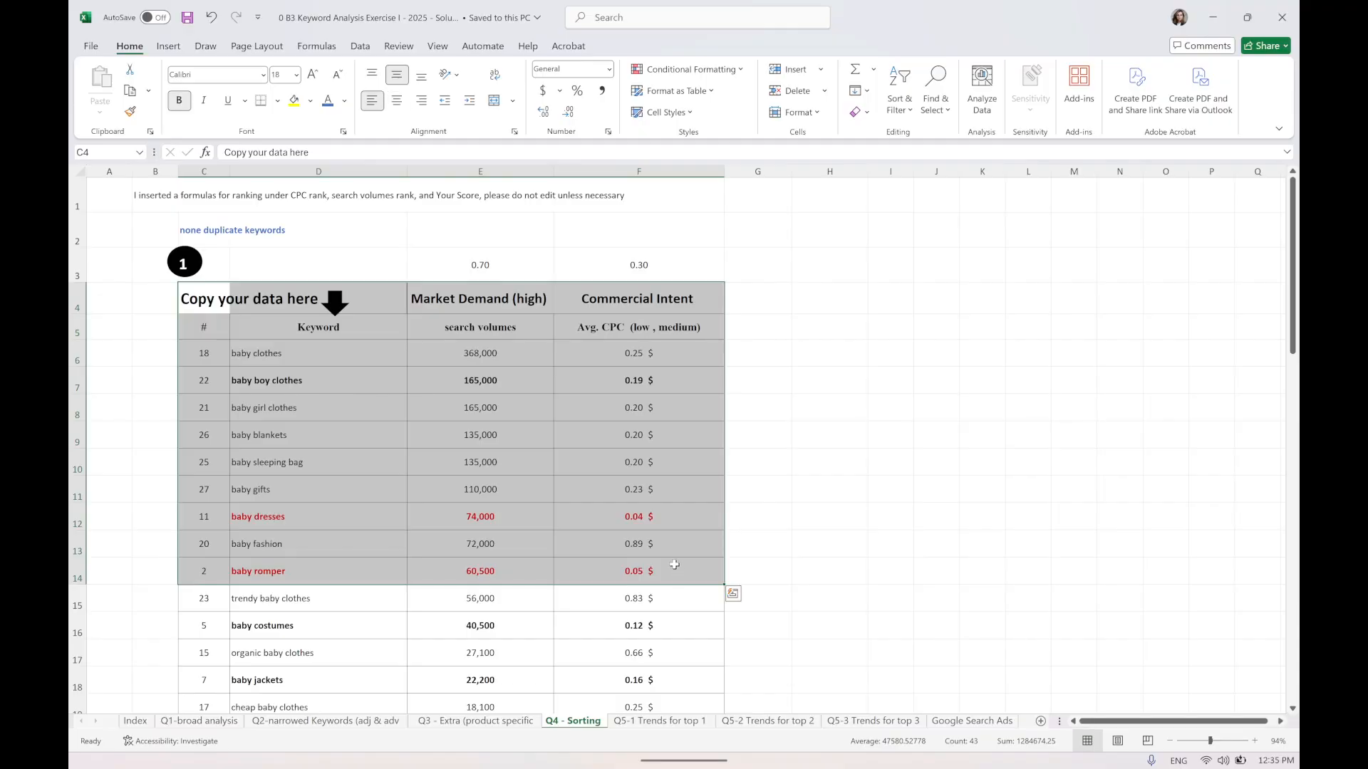
drag(453, 292, 638, 303)
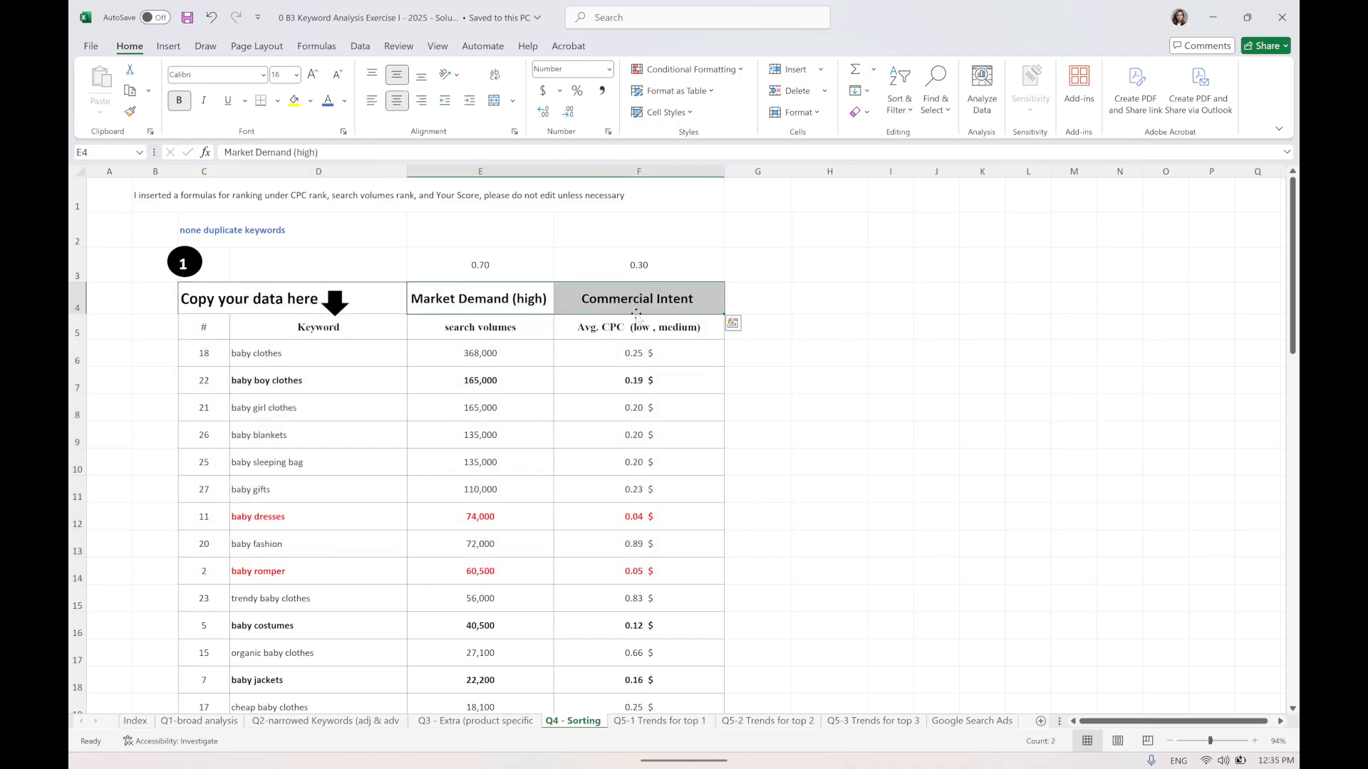
drag(479, 303, 665, 302)
click(633, 522)
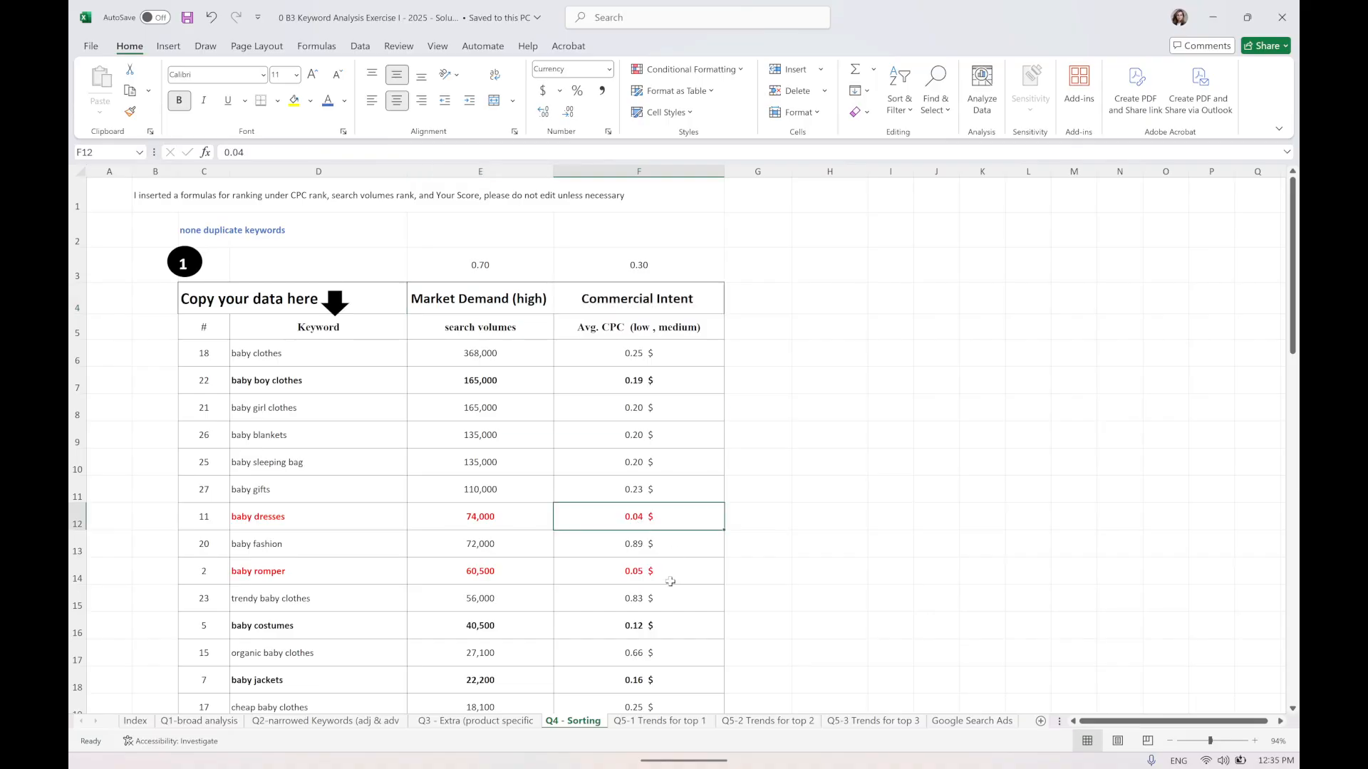
click(670, 578)
click(662, 516)
click(667, 575)
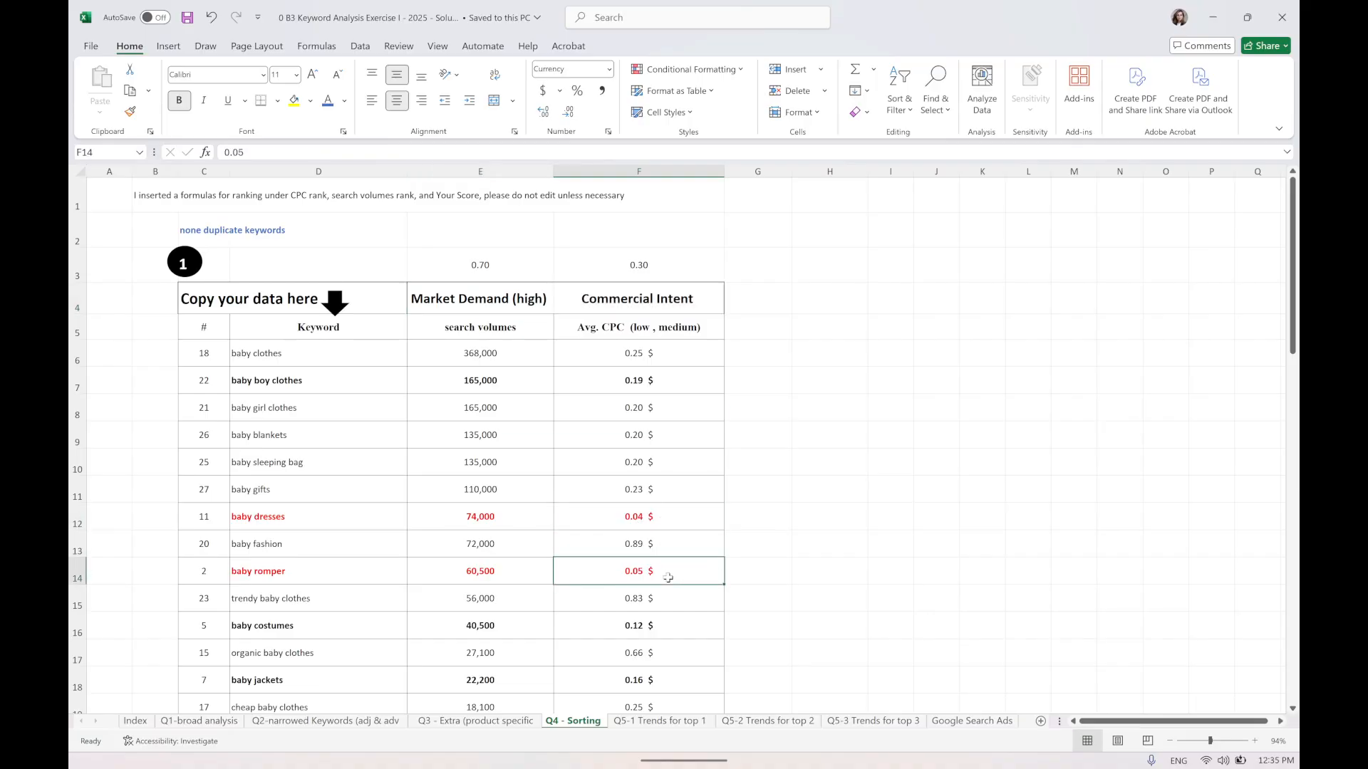
click(661, 528)
click(669, 574)
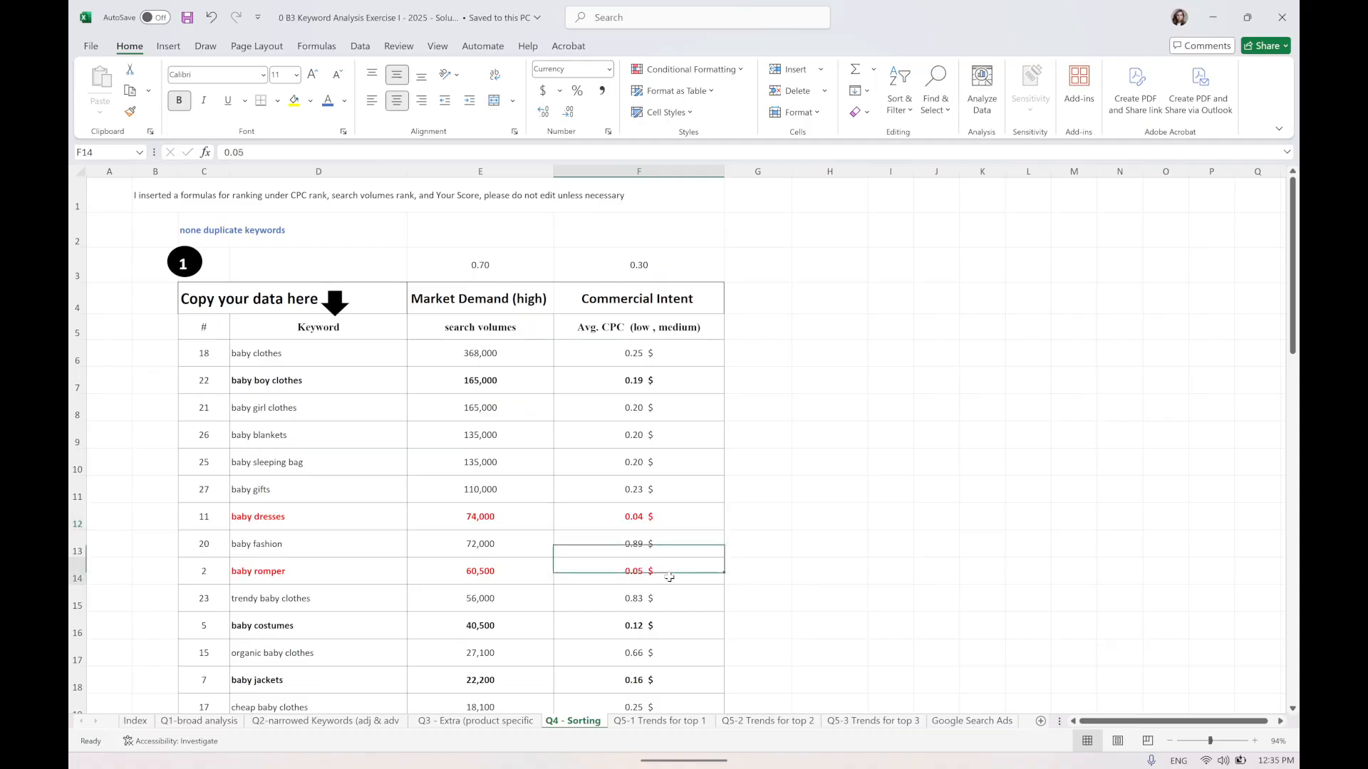
click(663, 526)
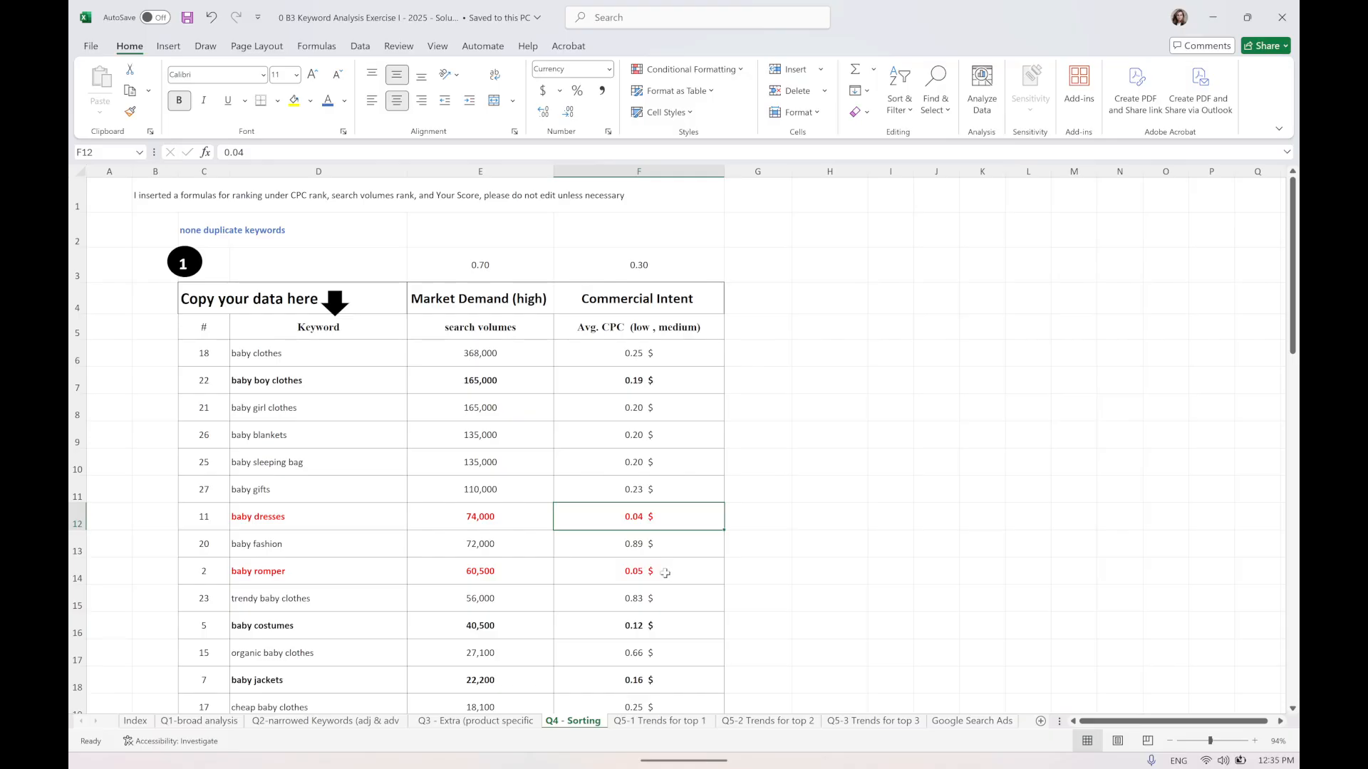
drag(660, 571, 656, 522)
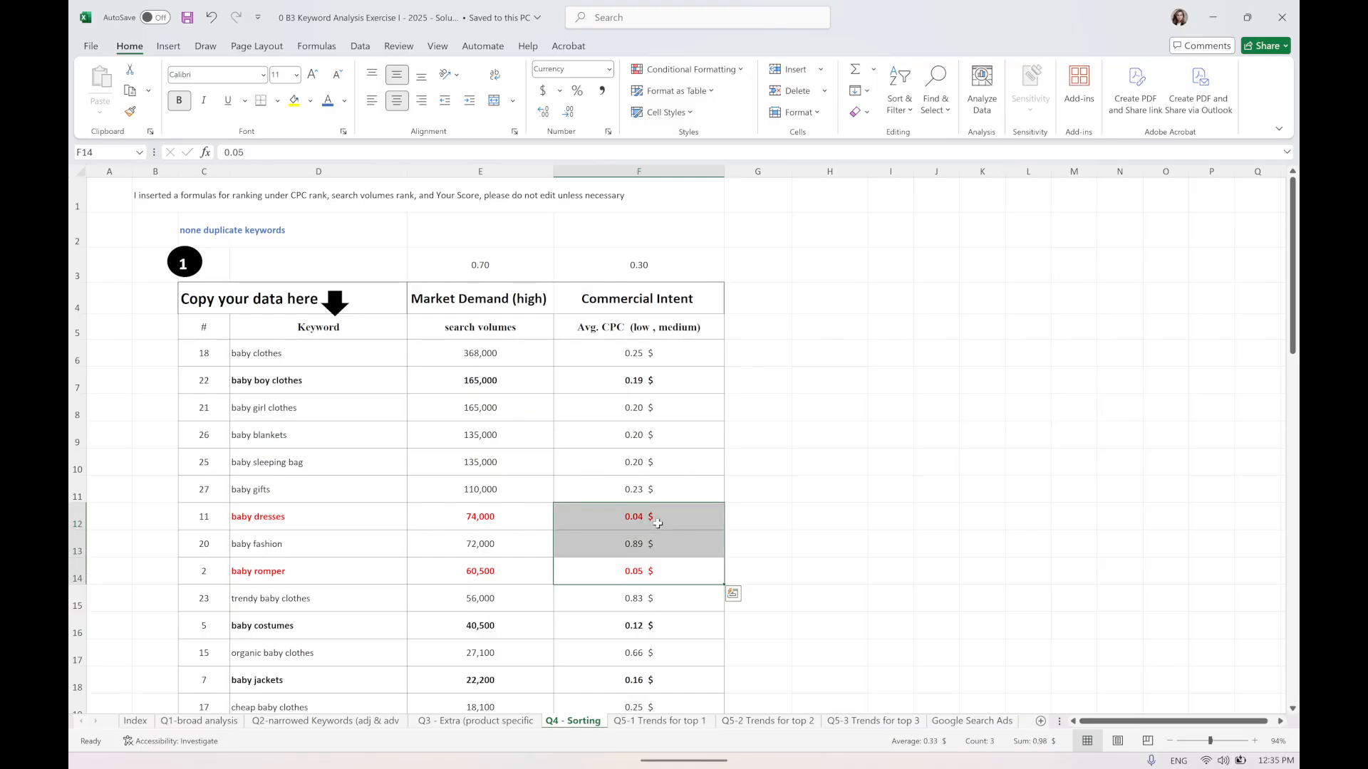
click(657, 524)
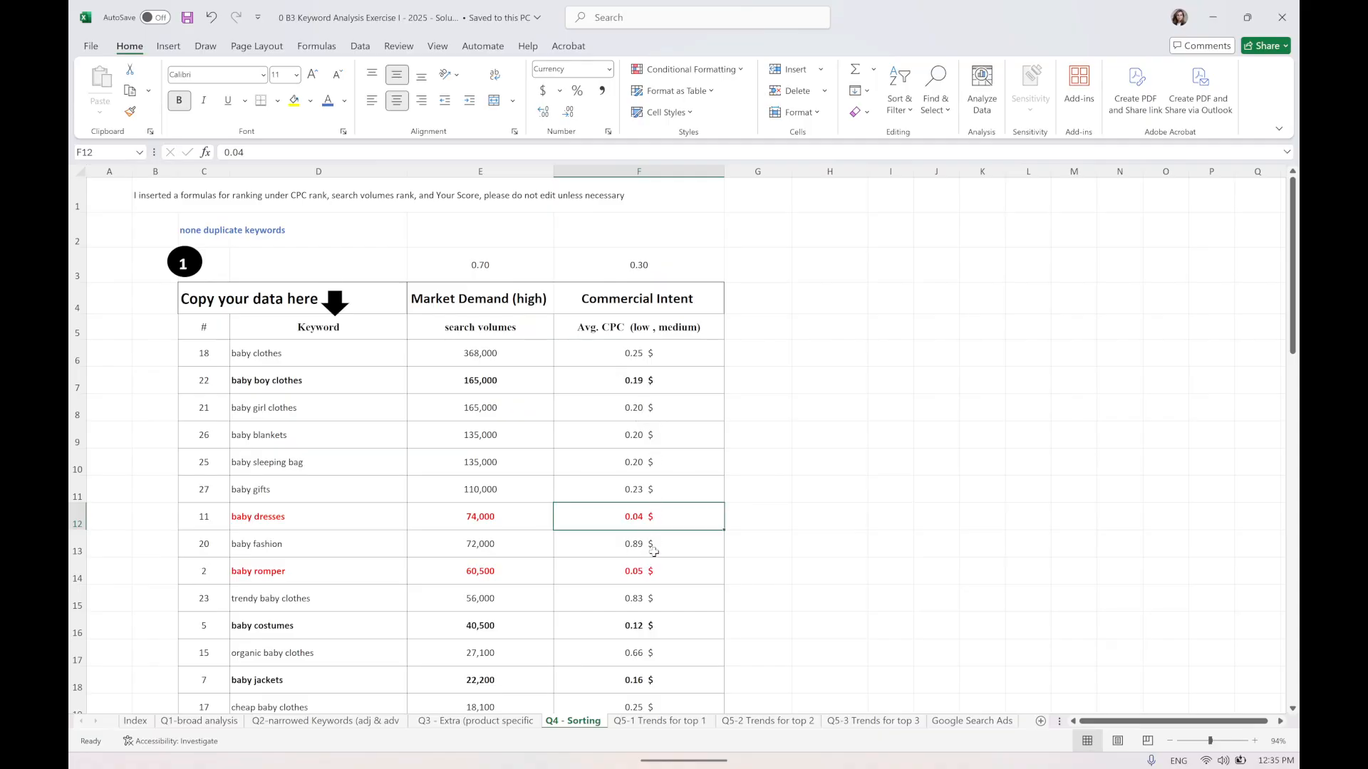
Review the baby dresses and baby rompers trend graphs on the Q5-1 Trends for top 1 sheet.
click(659, 721)
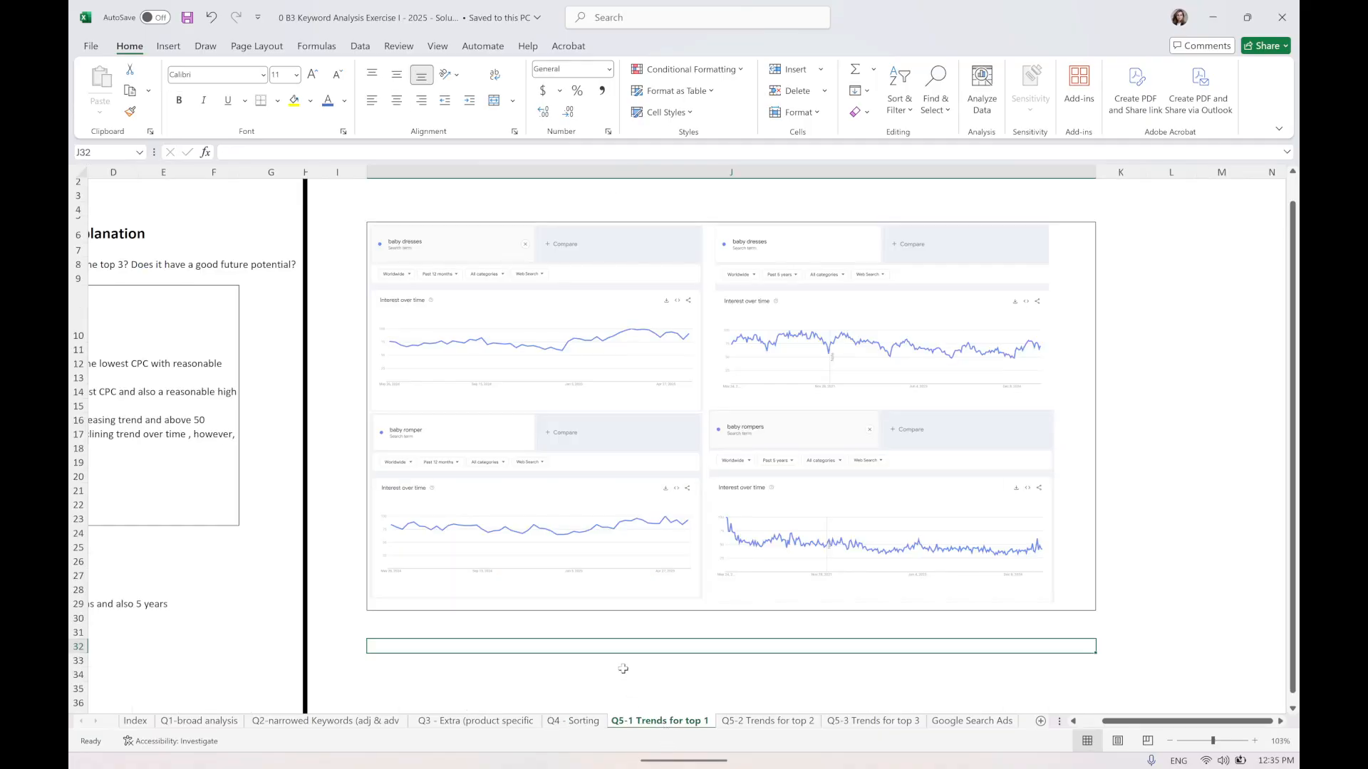
scroll(631, 524, left, 3)
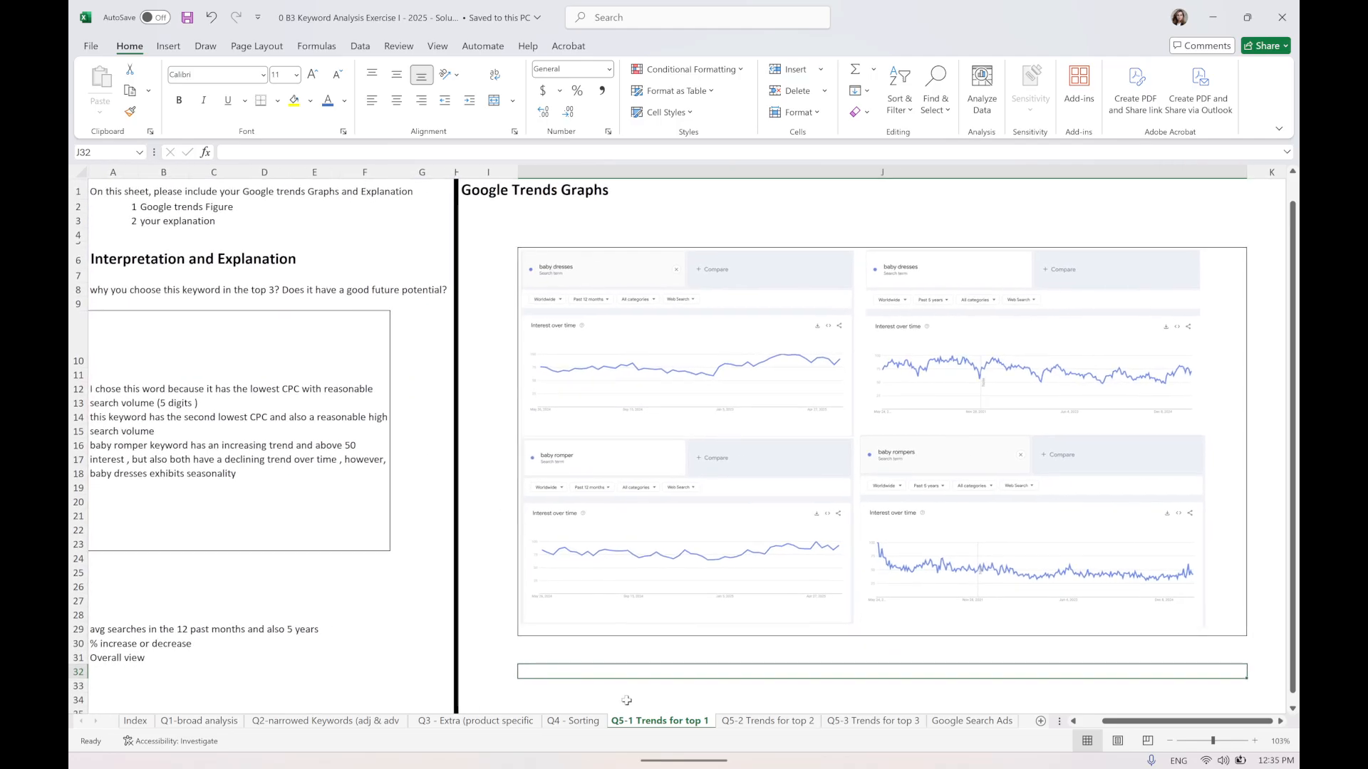
click(586, 723)
click(659, 721)
click(735, 352)
click(927, 352)
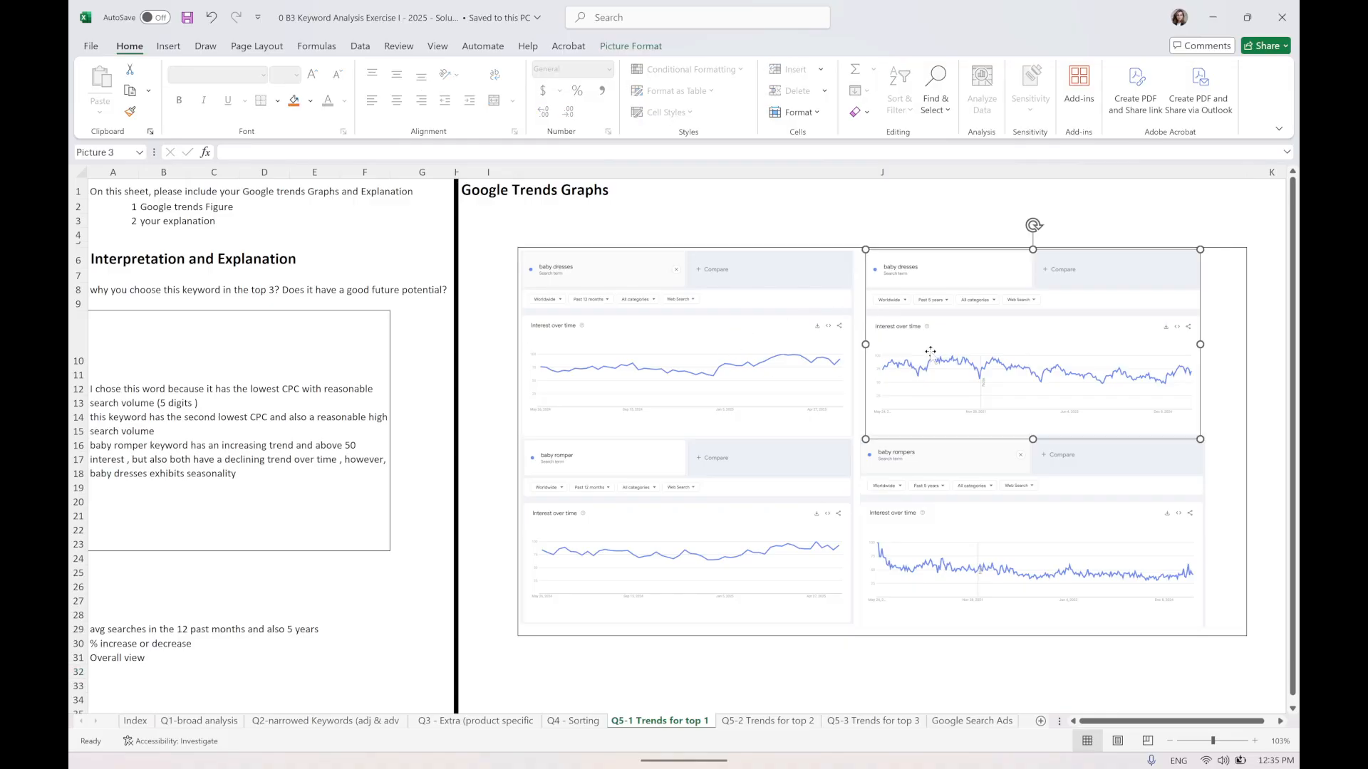
click(677, 488)
click(927, 520)
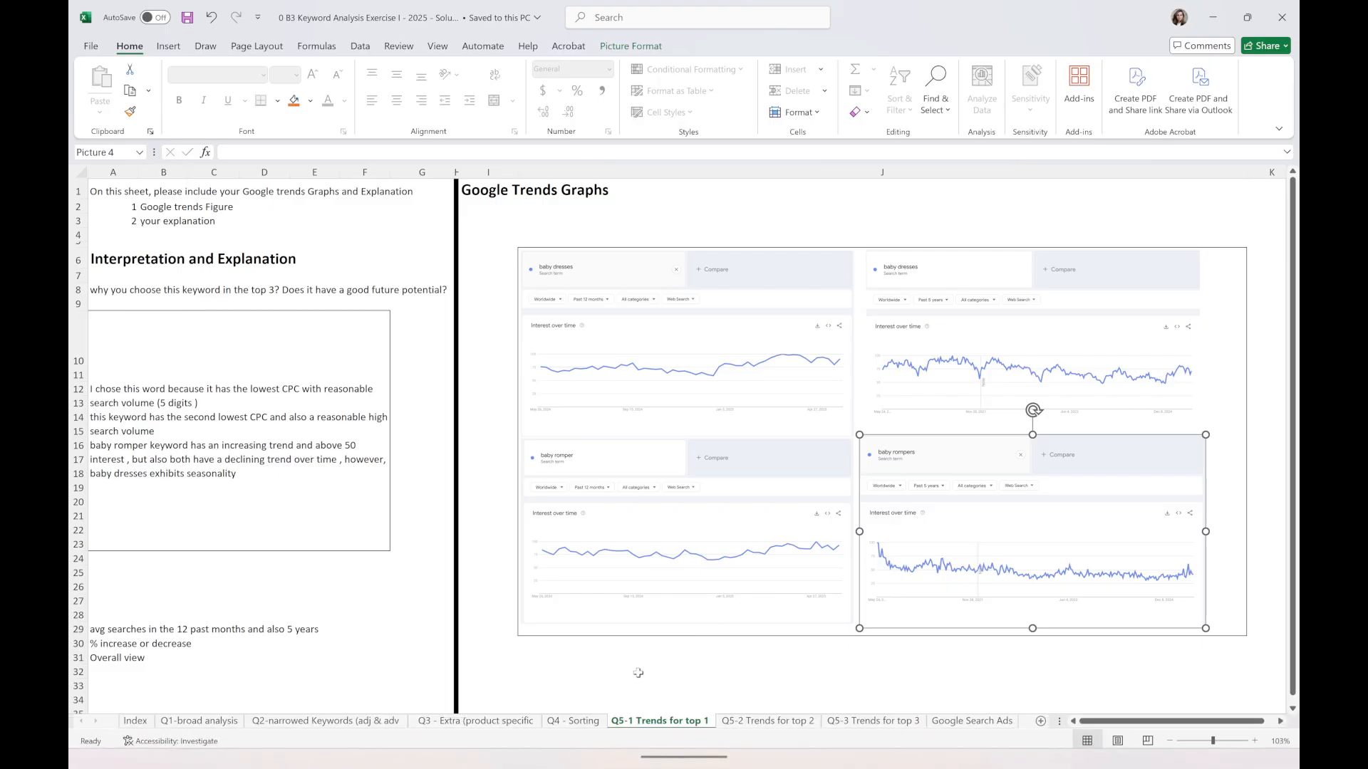
Switch to the browser and open the Google Trends Trending Now page from the Trends home.
click(528, 744)
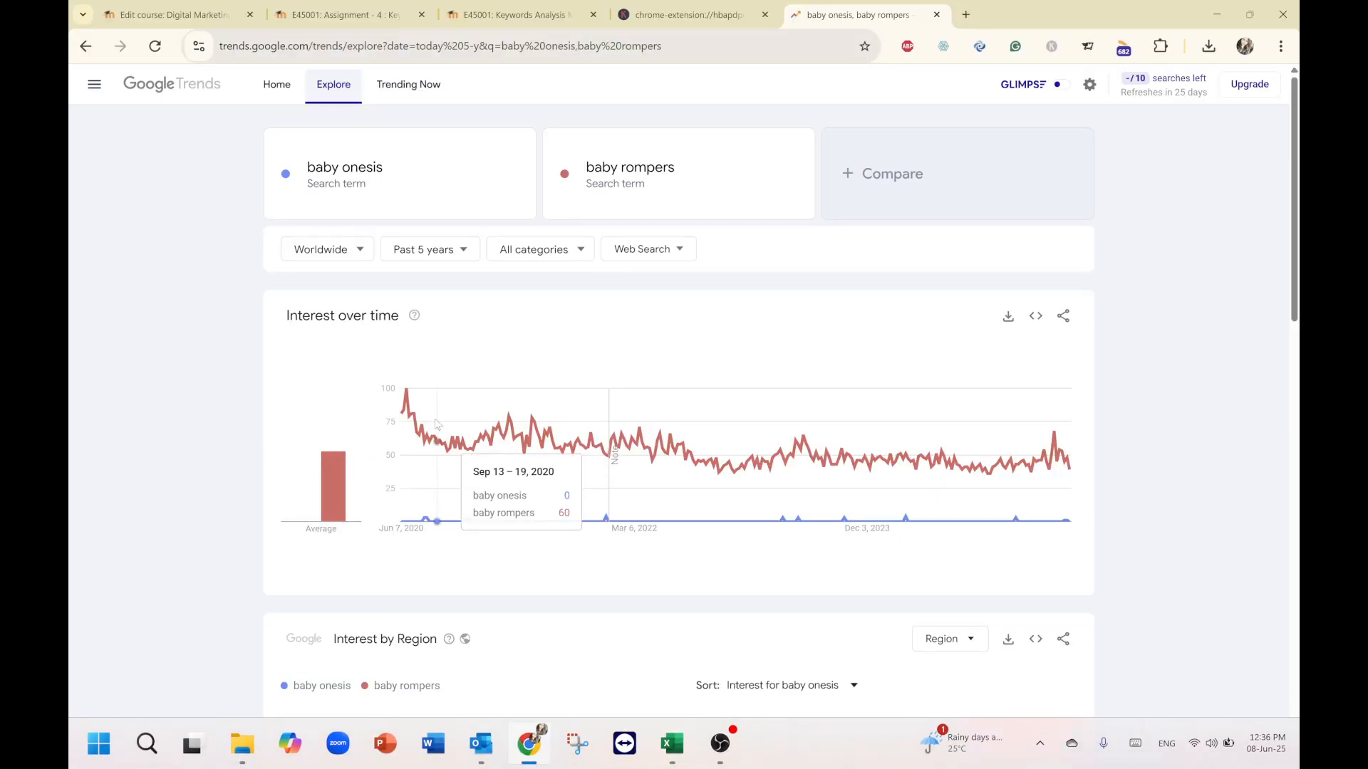
click(152, 87)
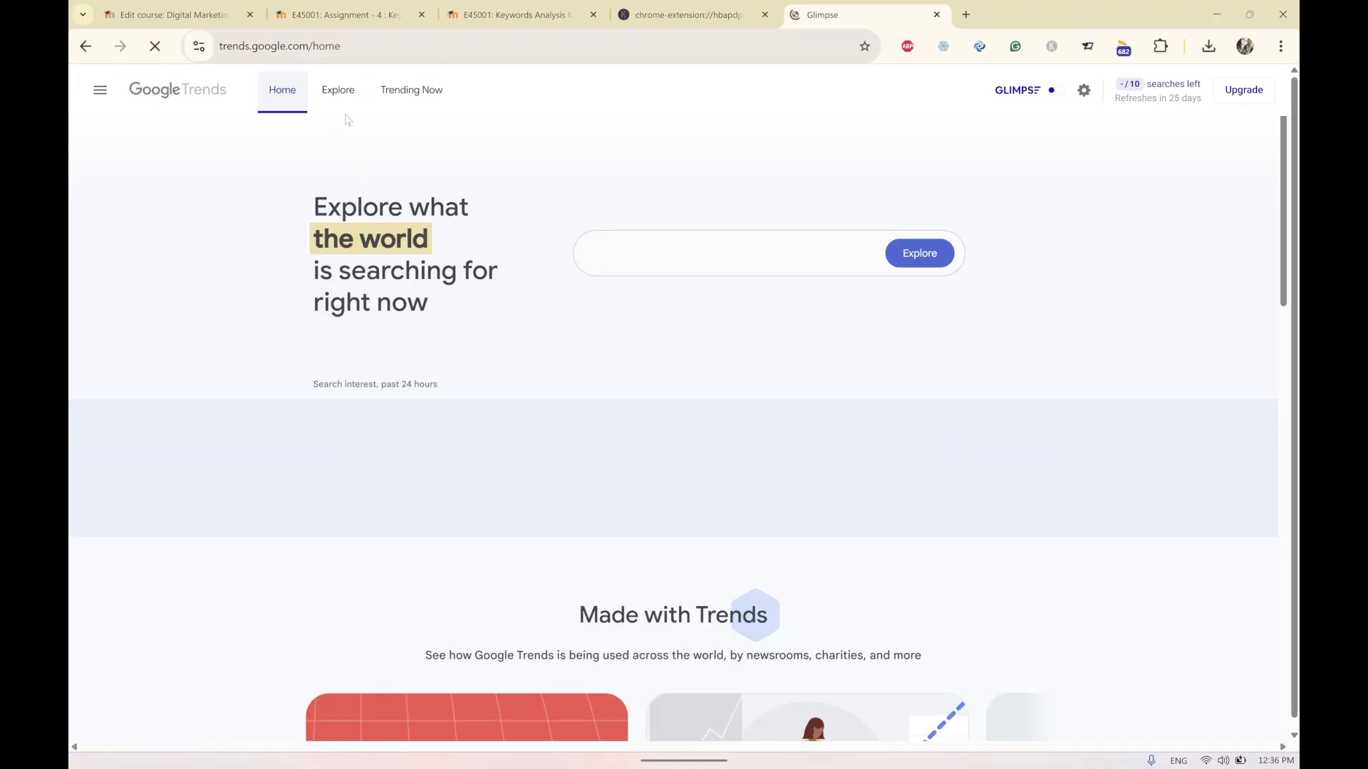
click(416, 97)
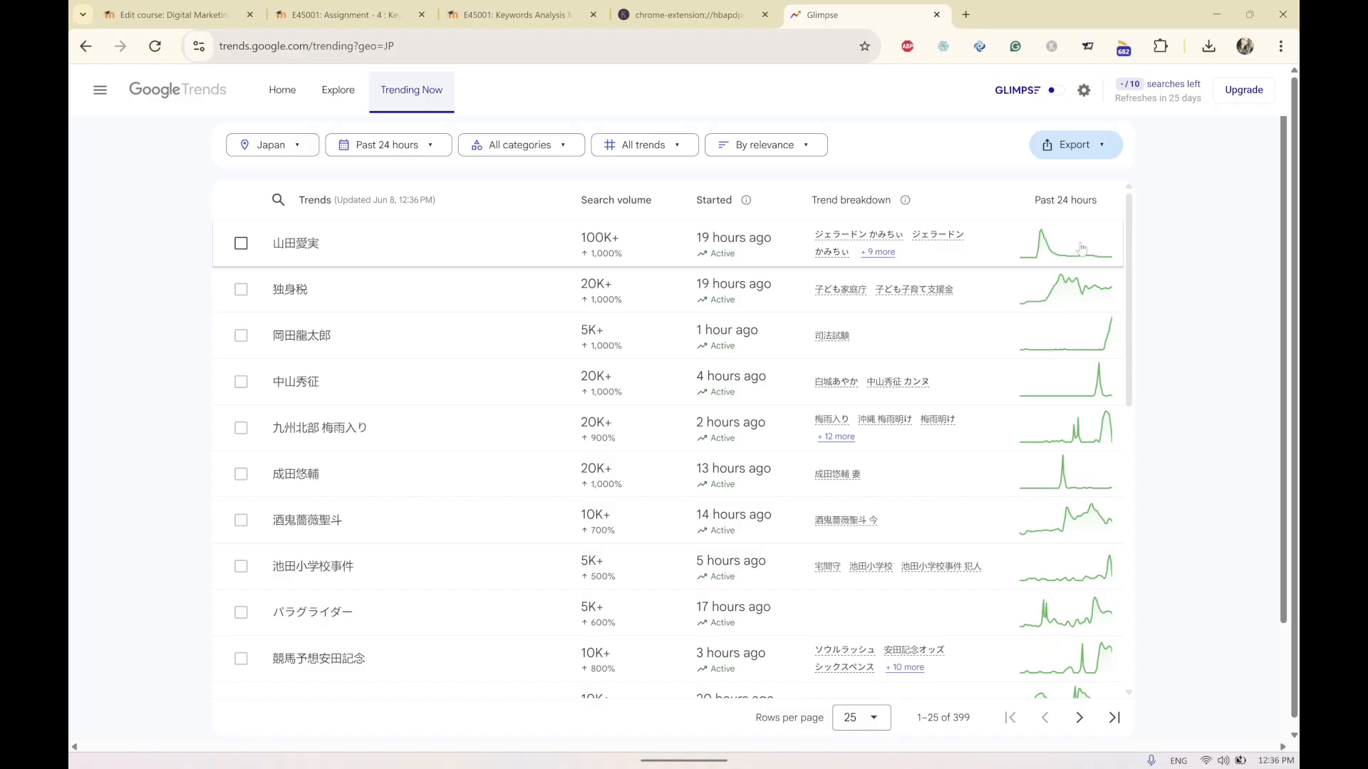
scroll(1094, 270, down, 2)
scroll(977, 342, up, 2)
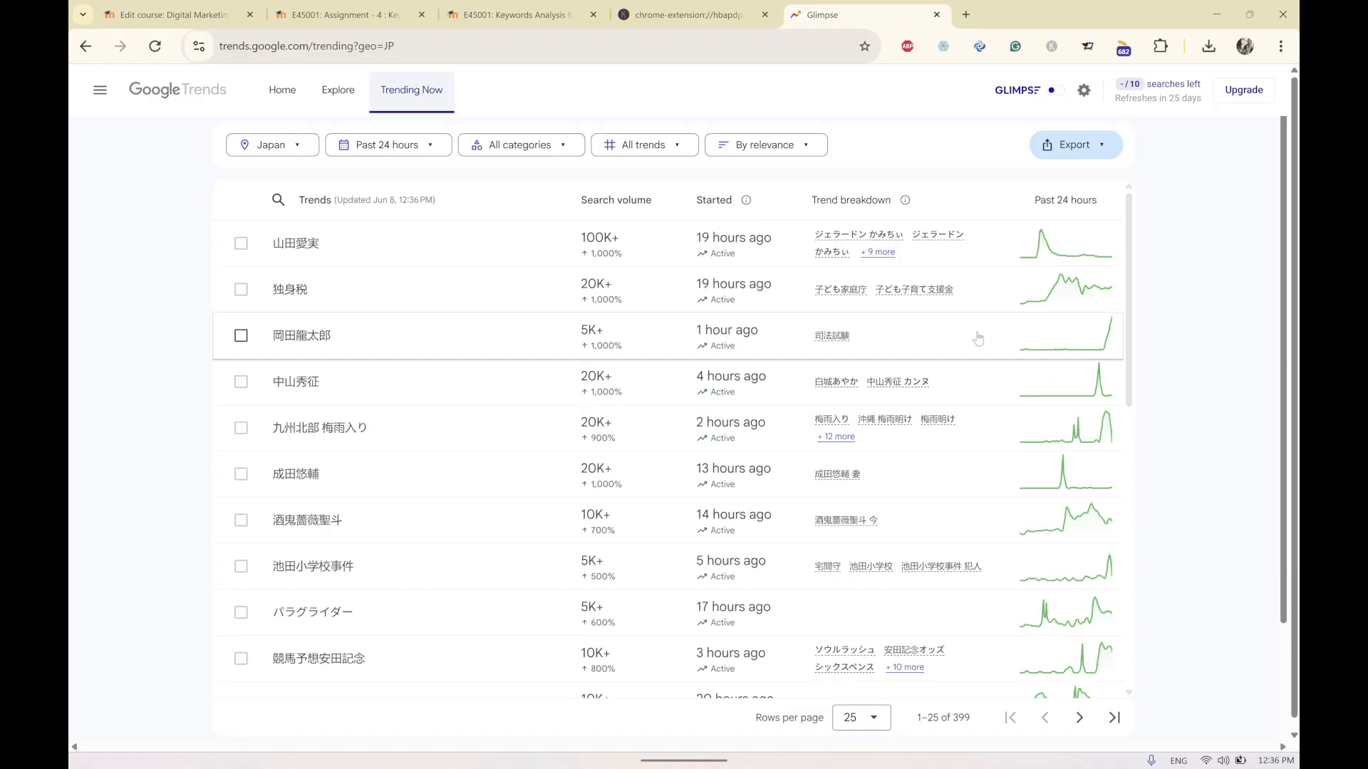
Change the trending location to Canada with all regions.
click(305, 146)
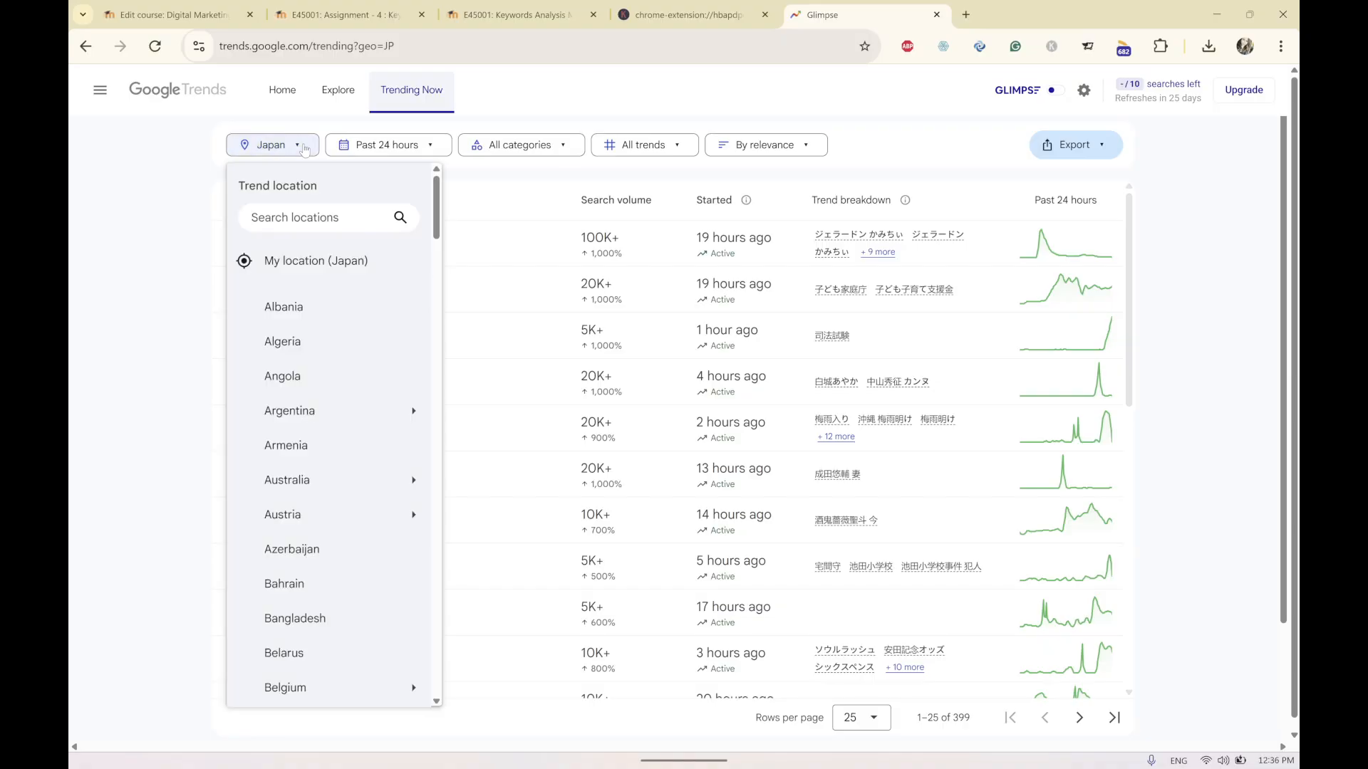
scroll(315, 329, down, 7)
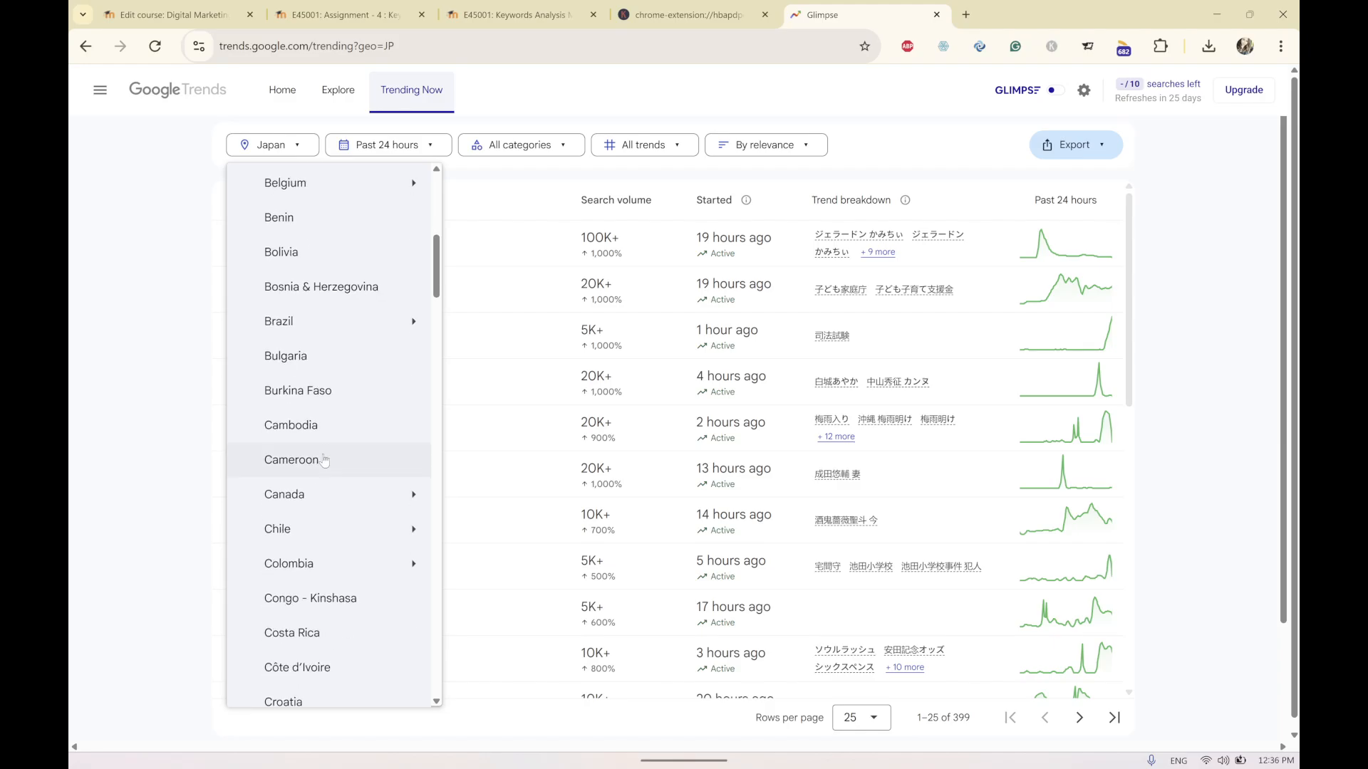
scroll(307, 452, down, 2)
click(299, 351)
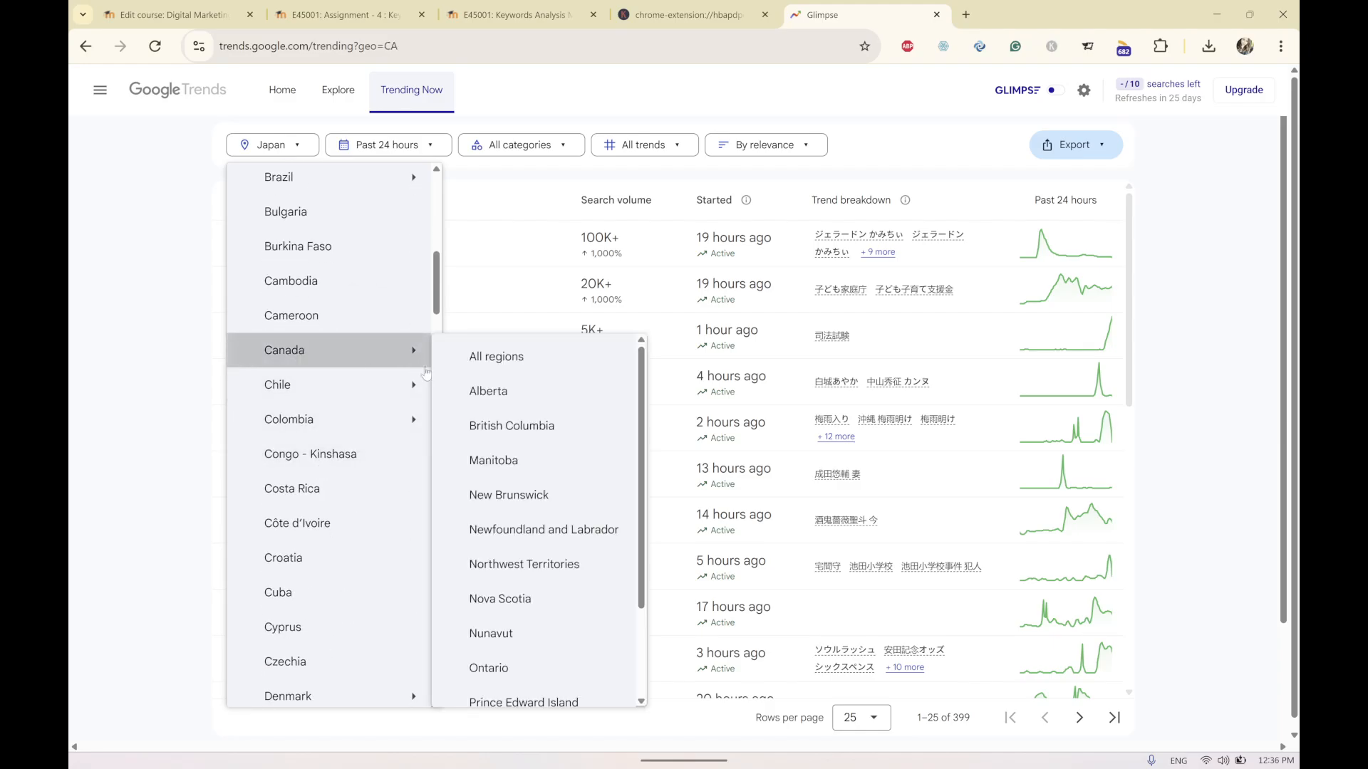
click(541, 362)
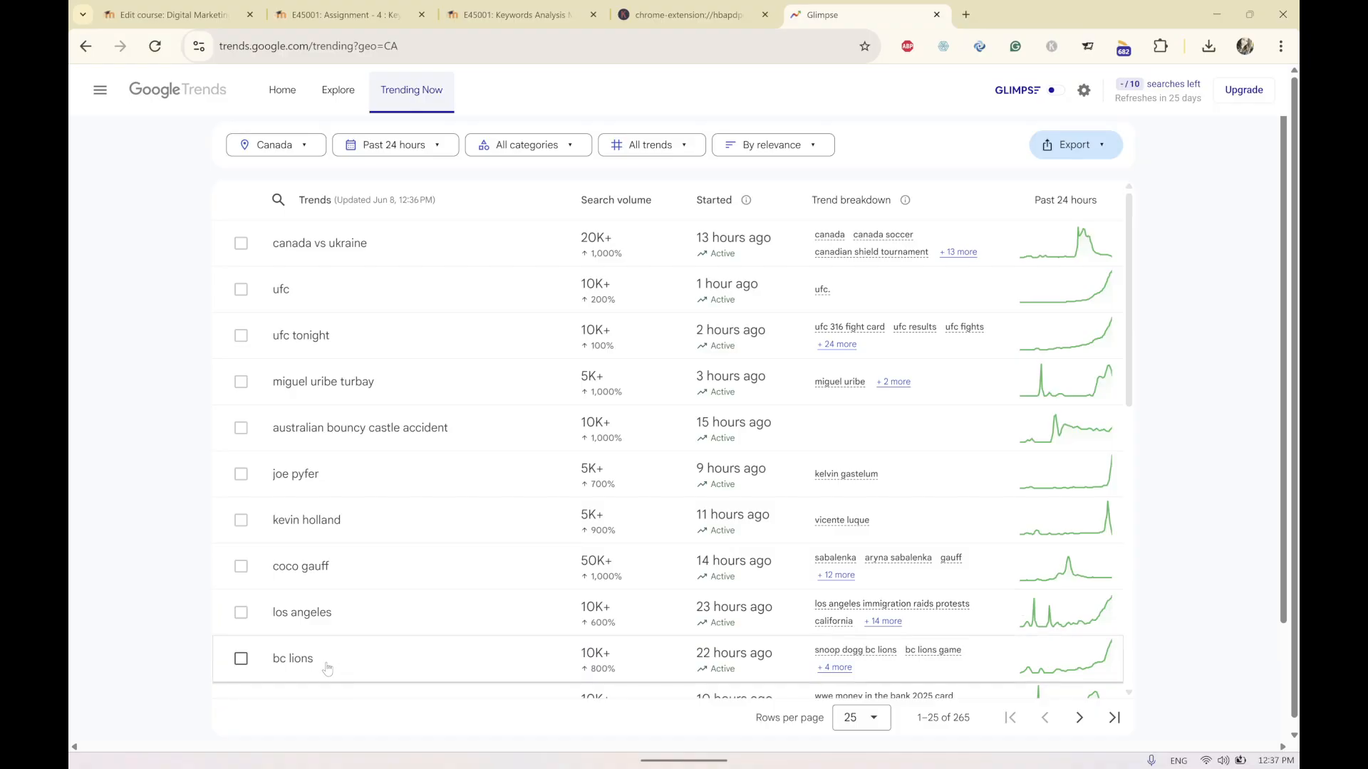
Browse the list of trending searches in Canada.
scroll(328, 669, down, 2)
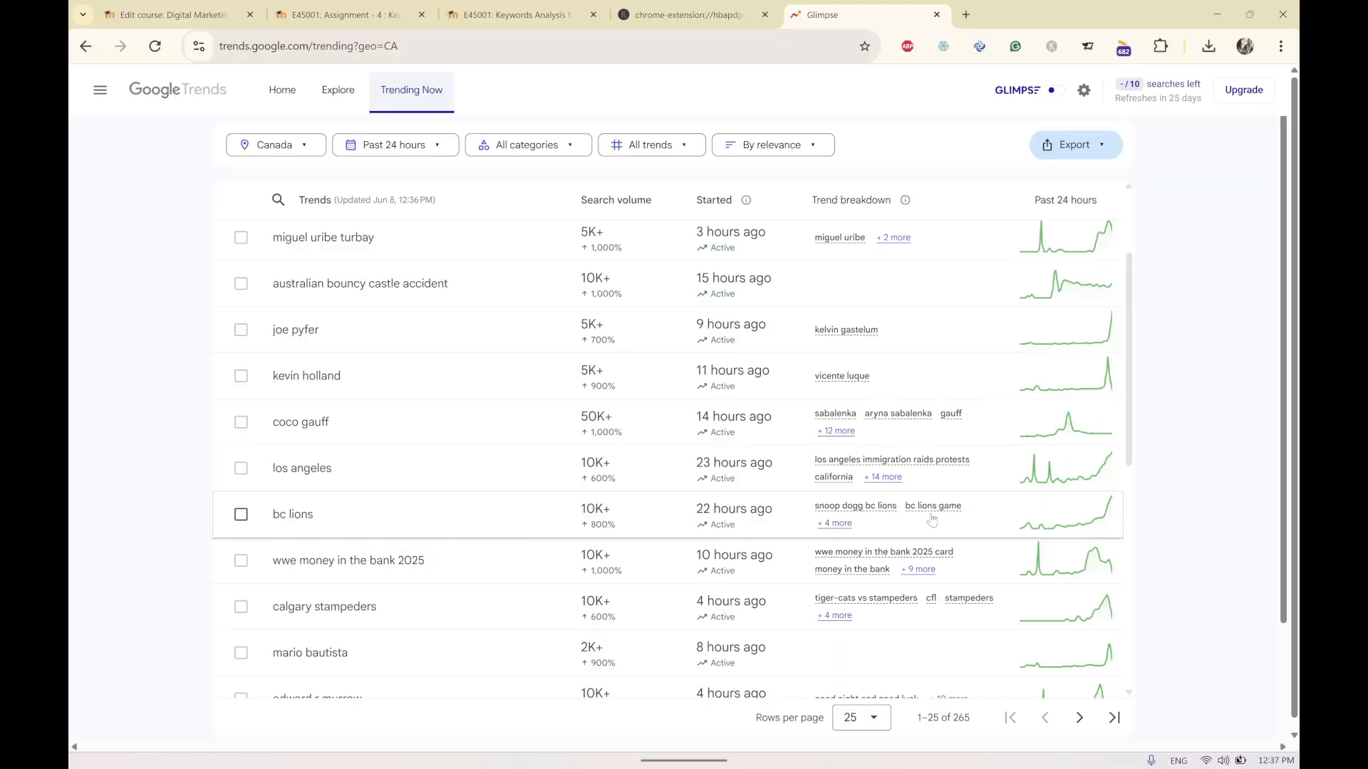
scroll(932, 518, down, 3)
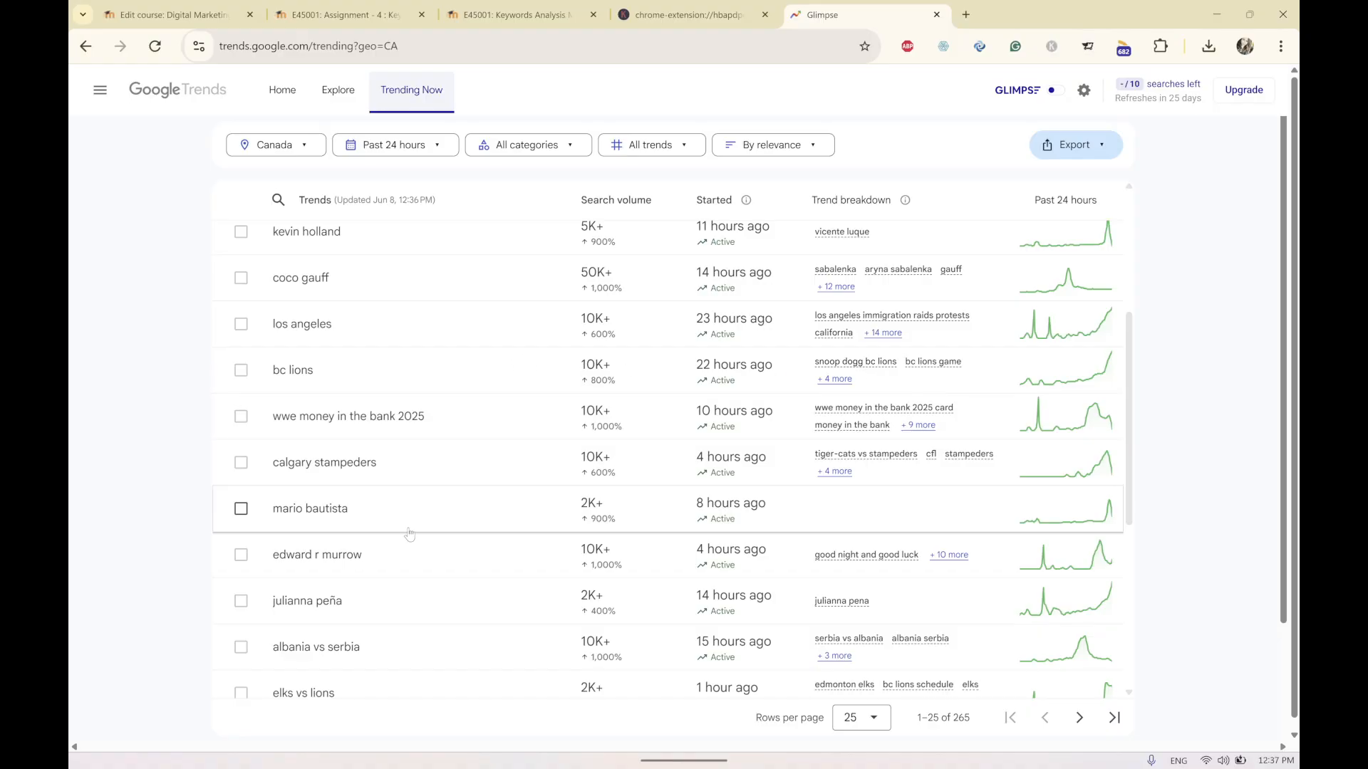
scroll(412, 543, down, 2)
scroll(414, 543, down, 2)
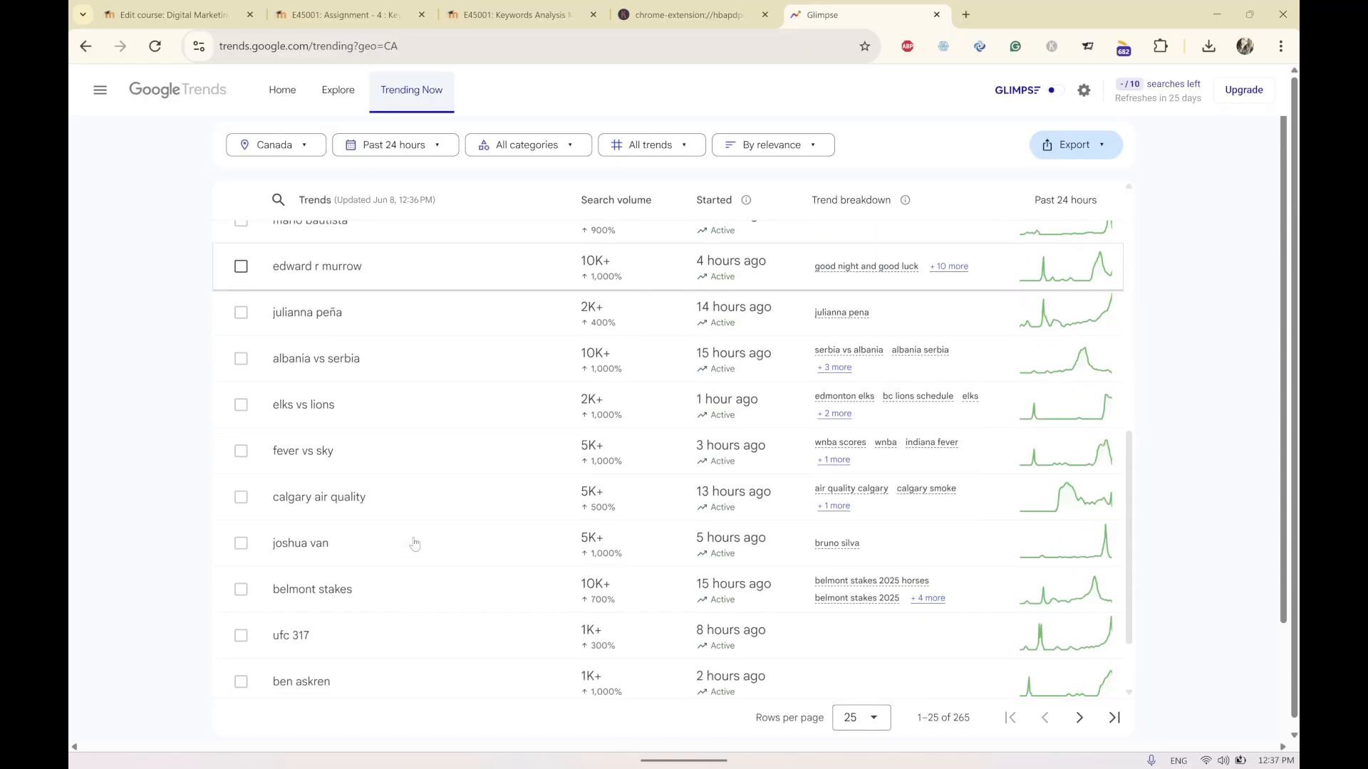
scroll(463, 434, up, 6)
scroll(826, 431, up, 2)
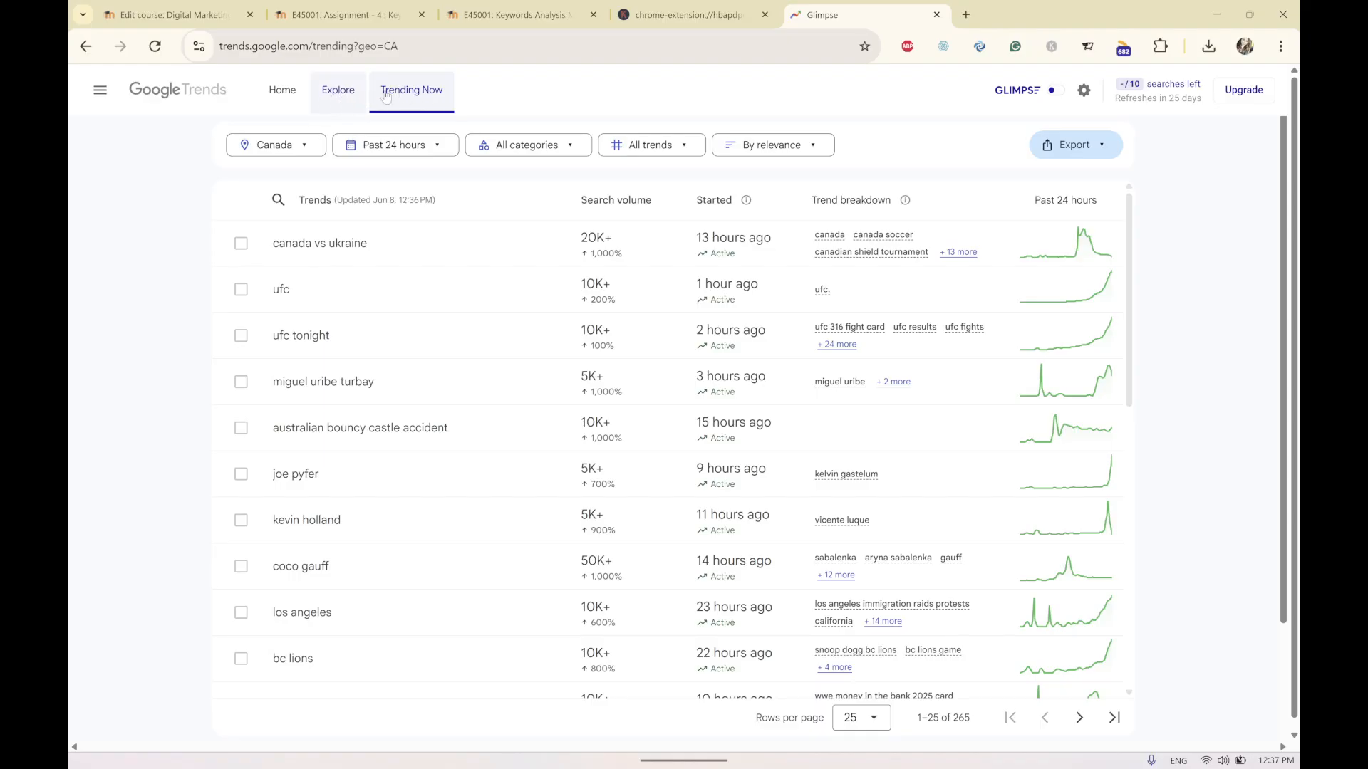
Open the Explore page and set the category filter to Shopping.
click(331, 95)
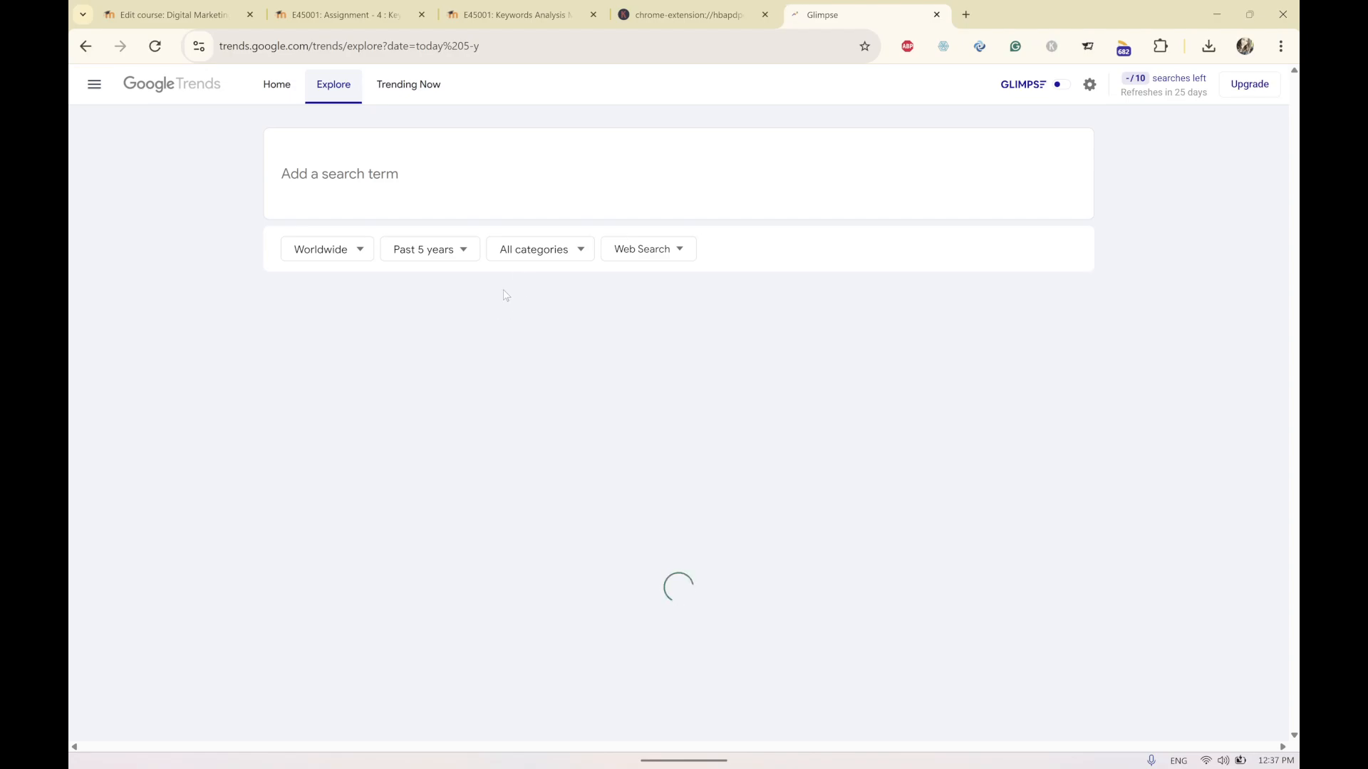
click(360, 249)
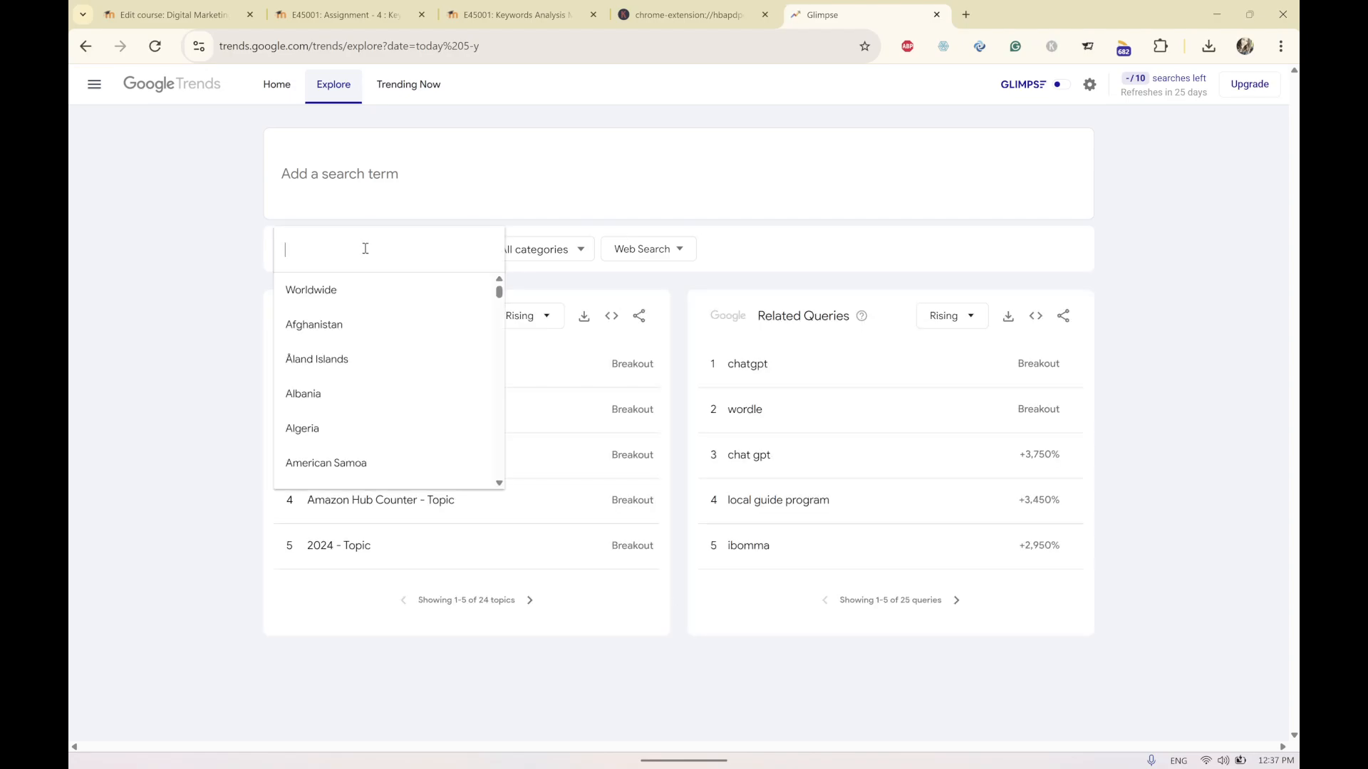
scroll(362, 342, down, 5)
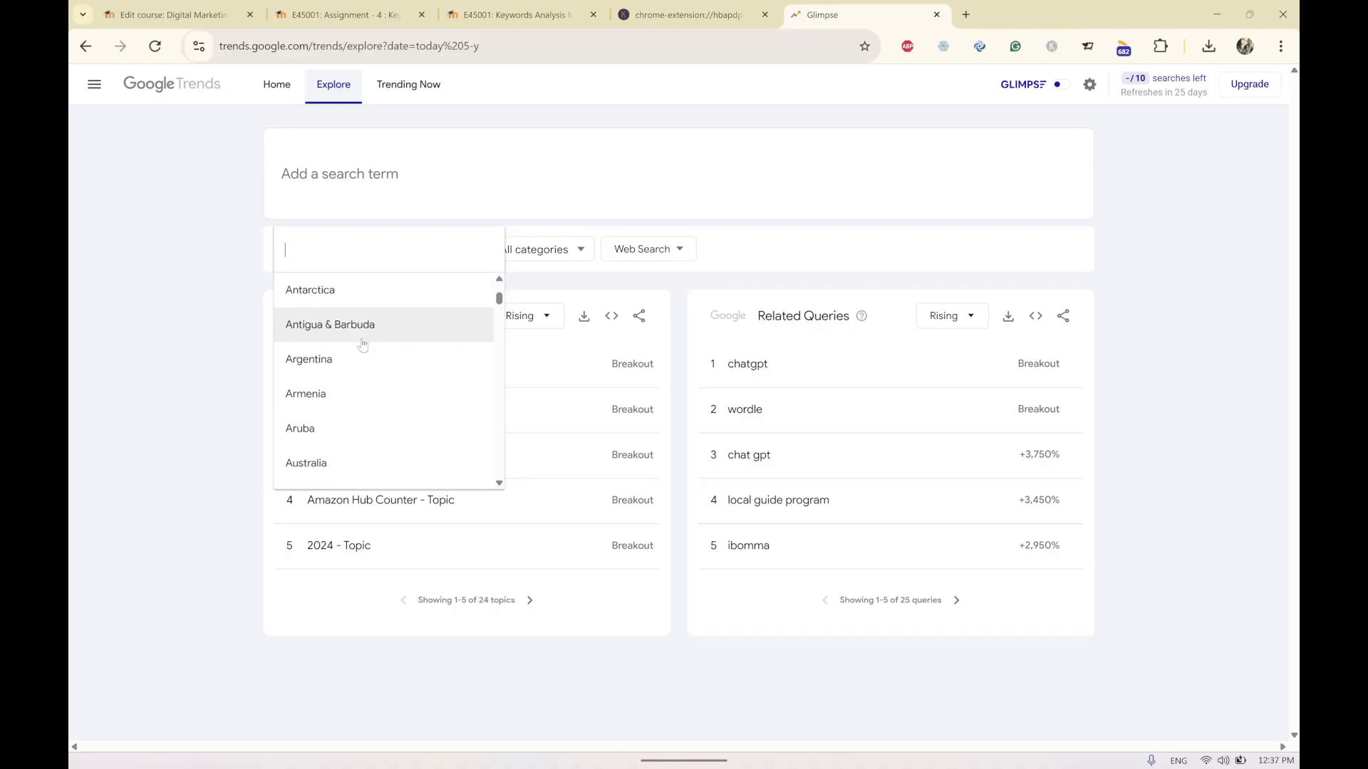
click(153, 351)
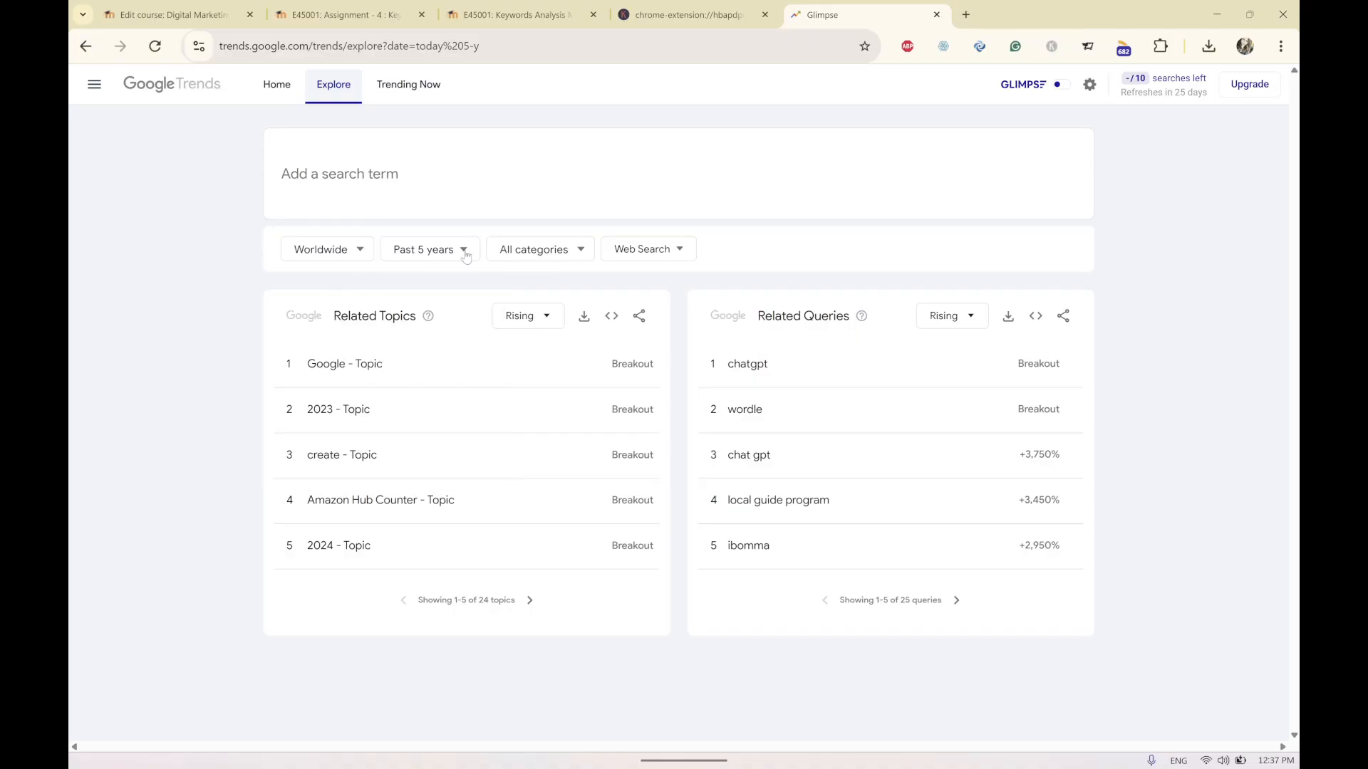
click(574, 248)
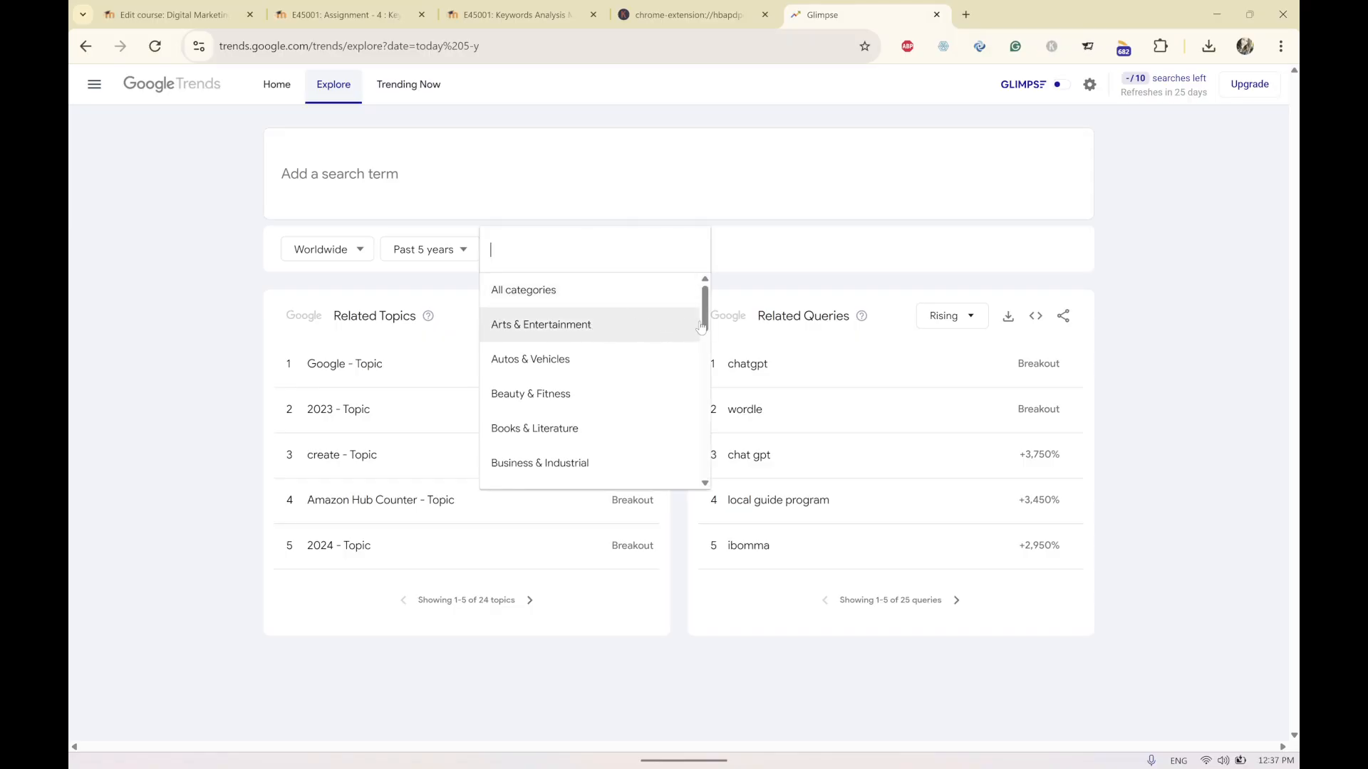
drag(702, 305, 675, 458)
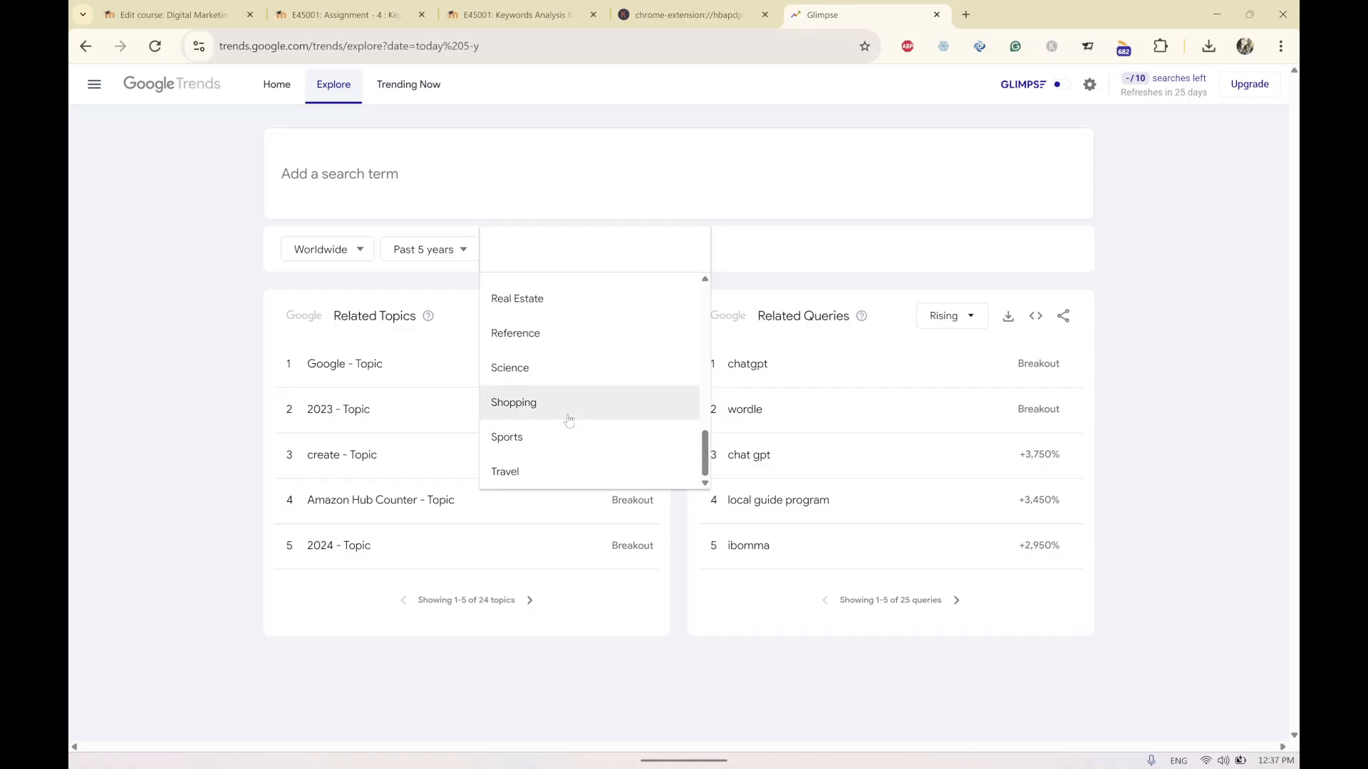
click(543, 403)
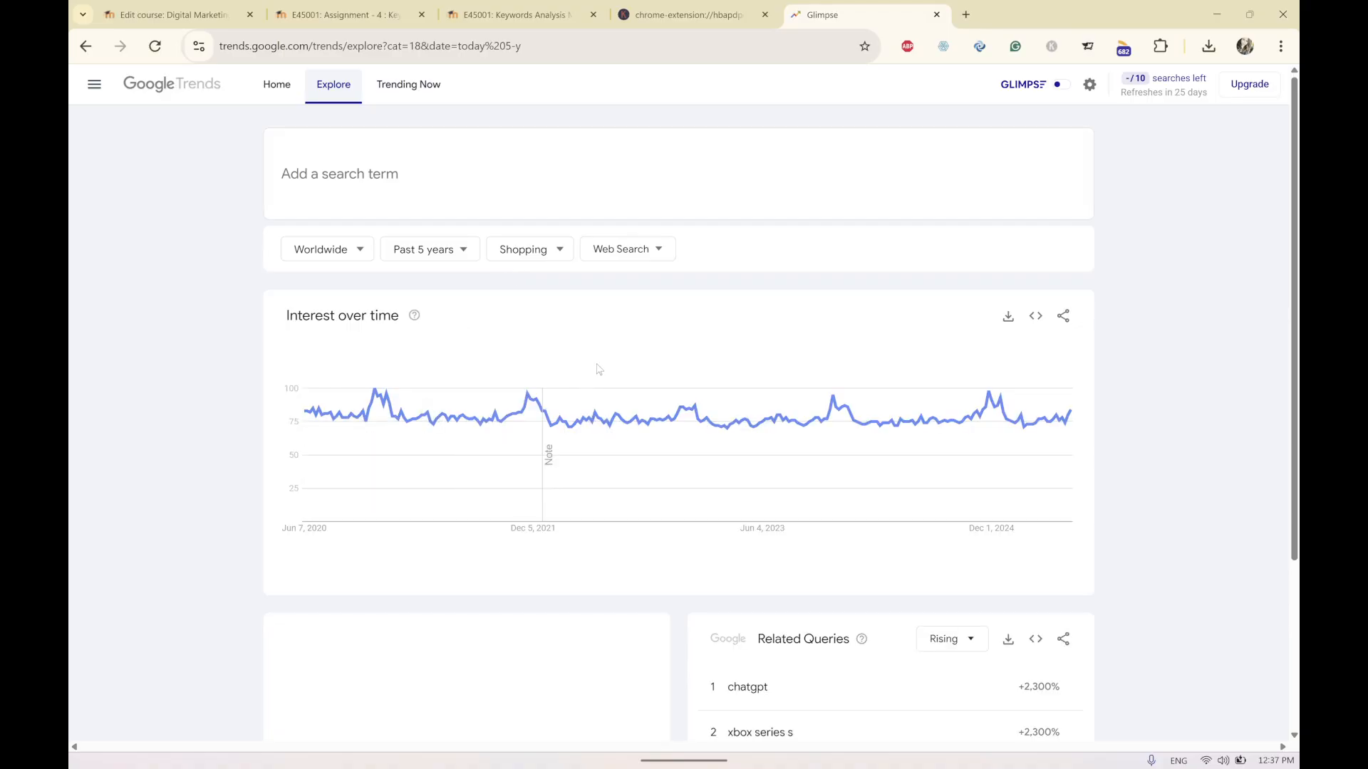
Review the available categories in the category filter list.
click(557, 258)
scroll(570, 410, up, 1)
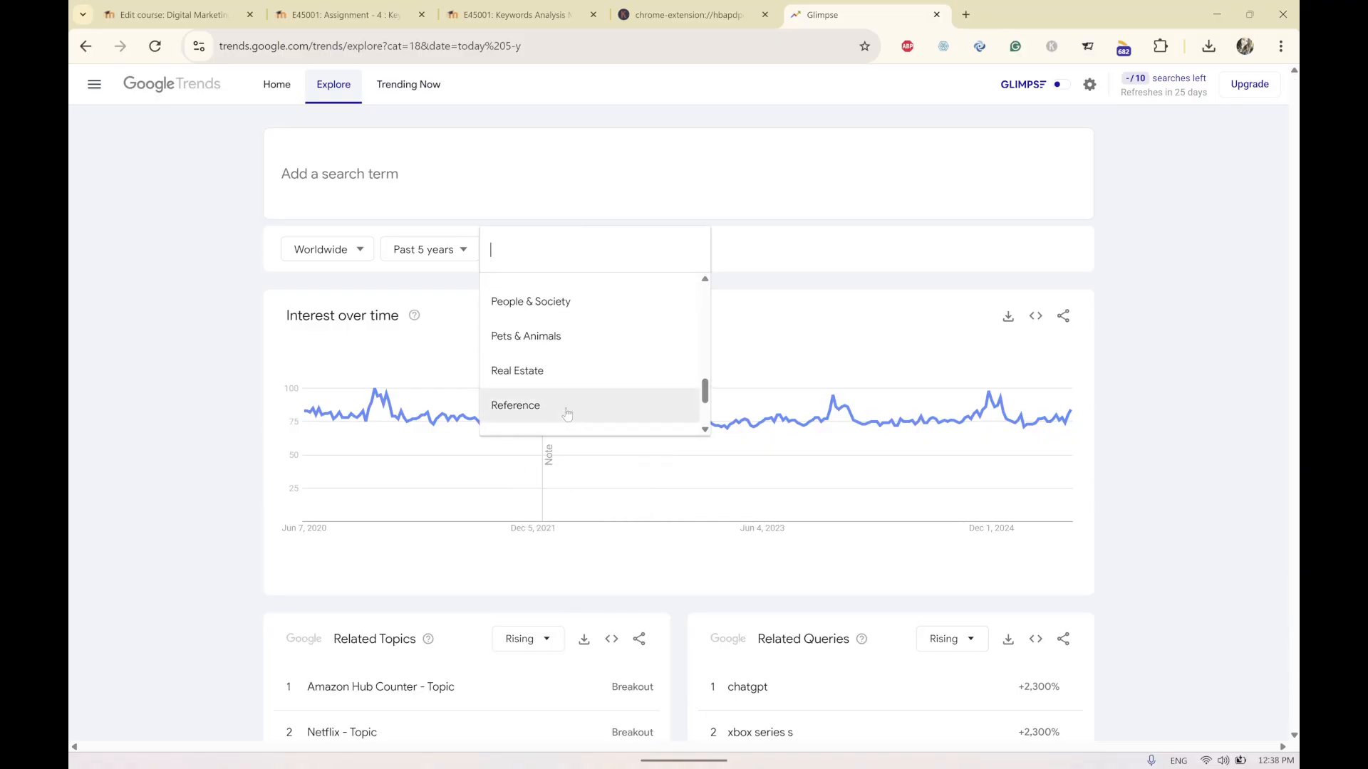
scroll(568, 413, down, 1)
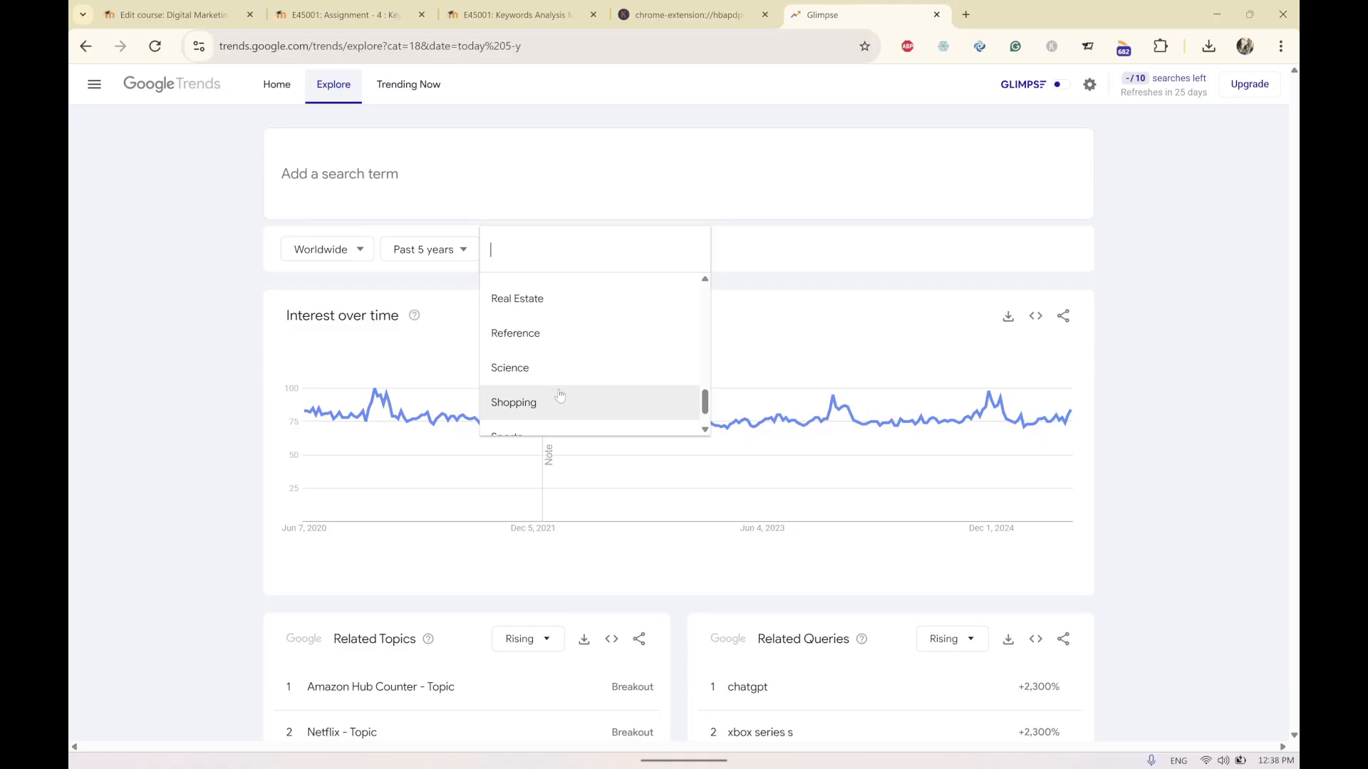
scroll(559, 406, up, 2)
scroll(559, 402, up, 3)
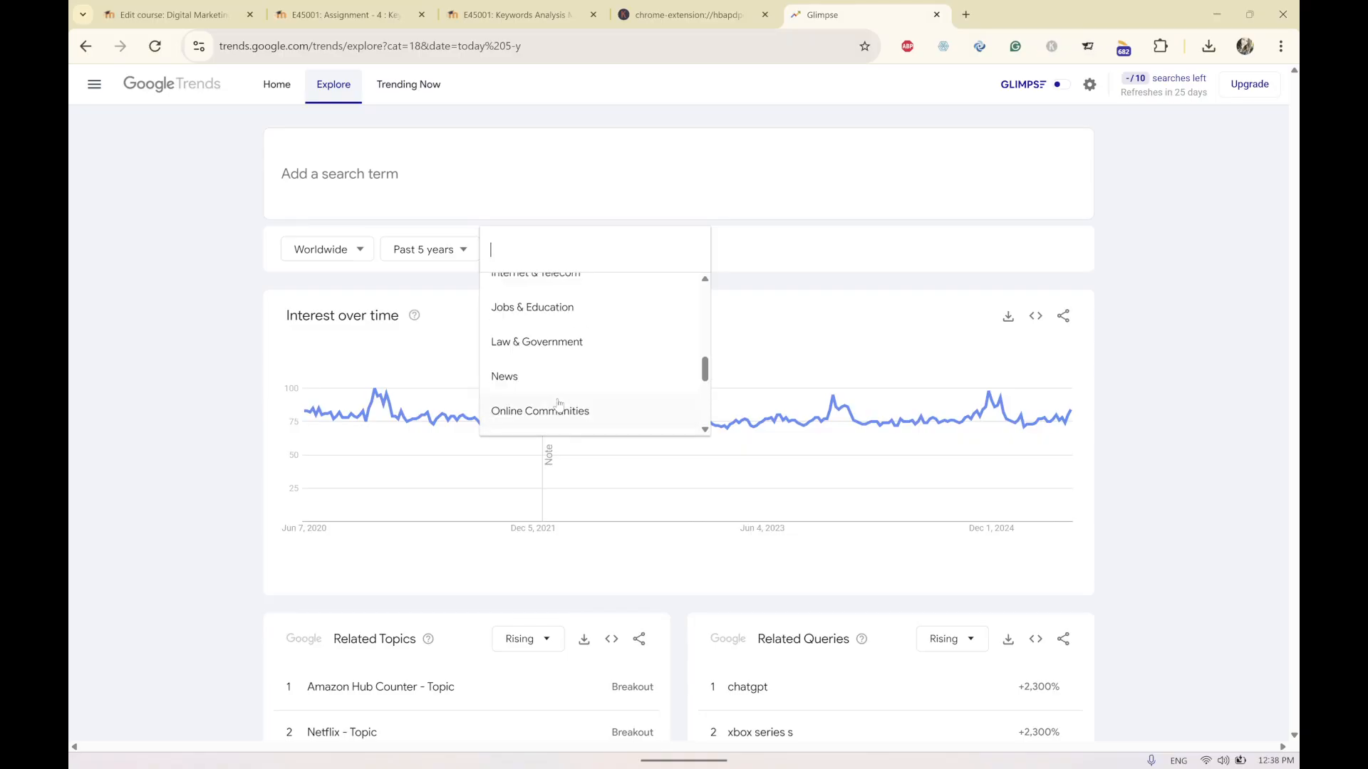
scroll(560, 397, up, 3)
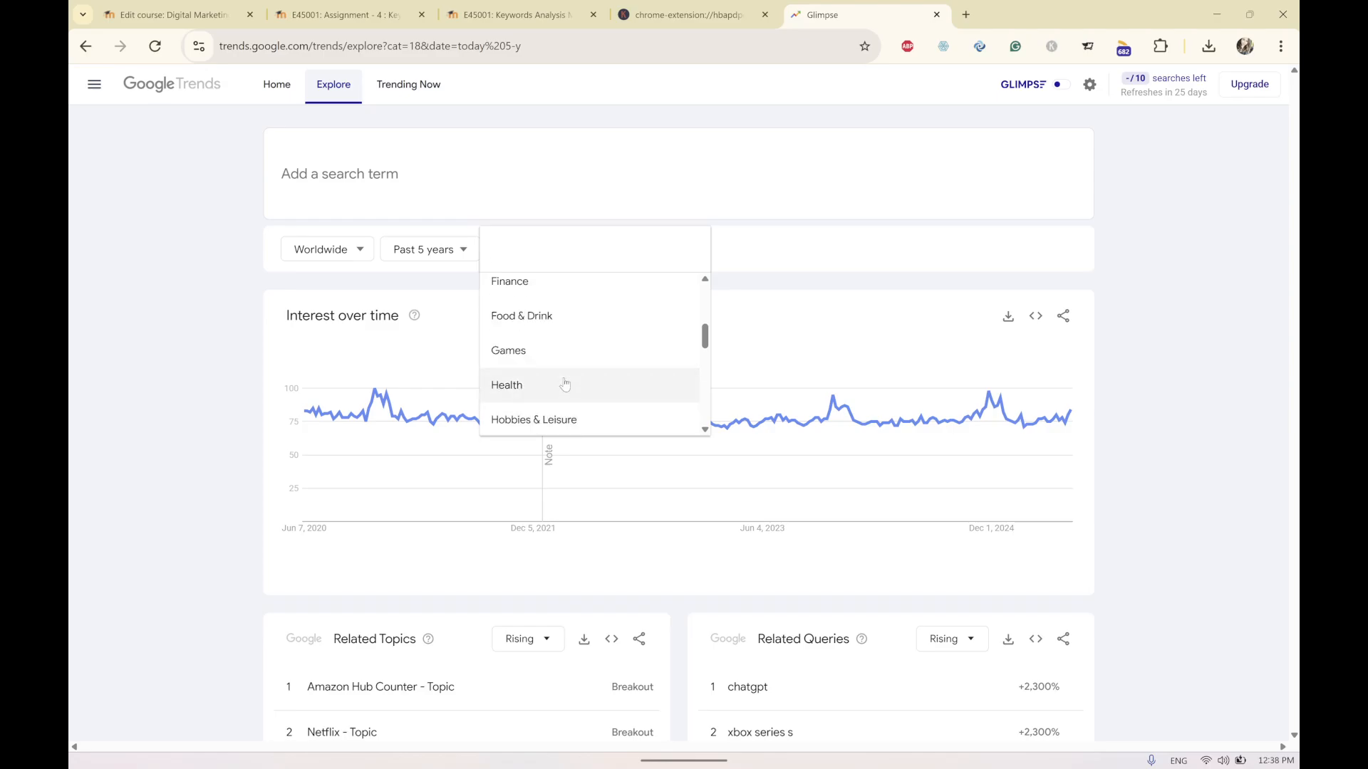
scroll(574, 381, up, 3)
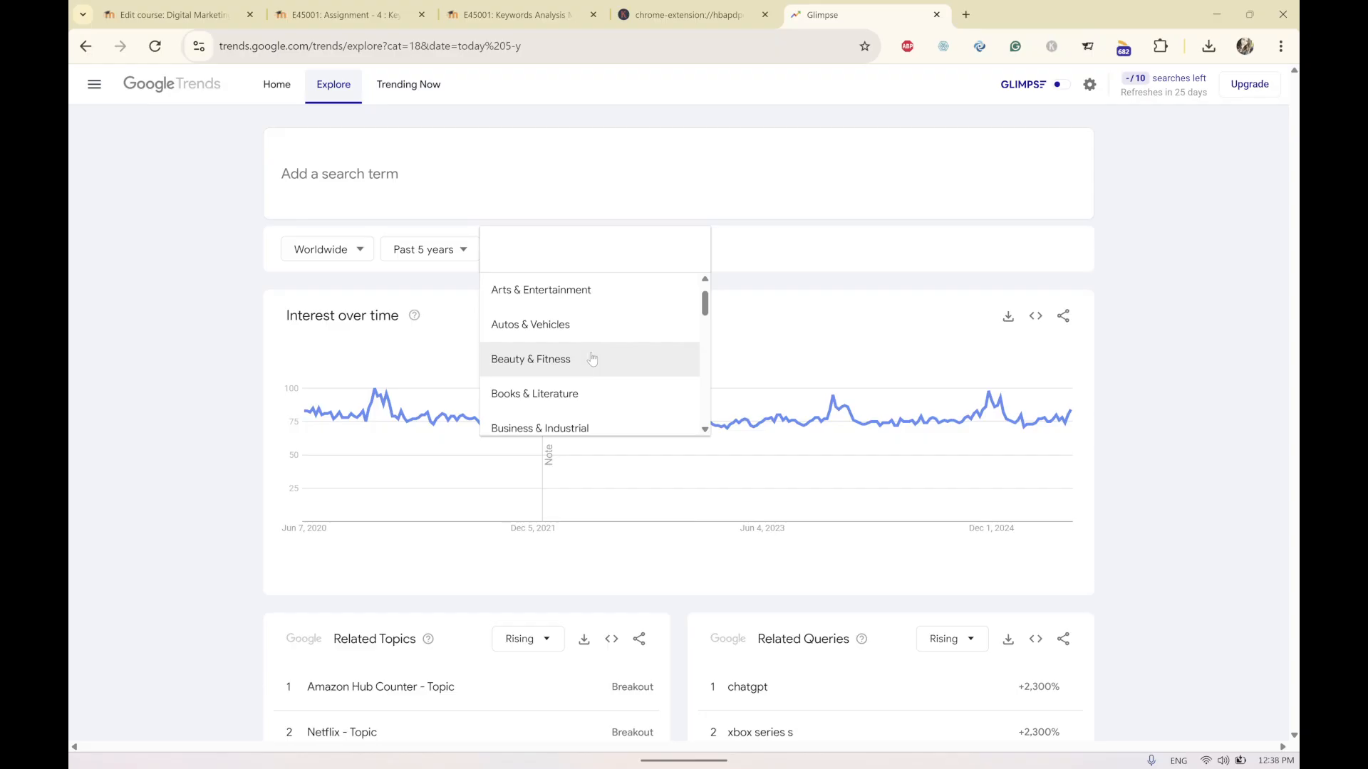
scroll(592, 359, up, 1)
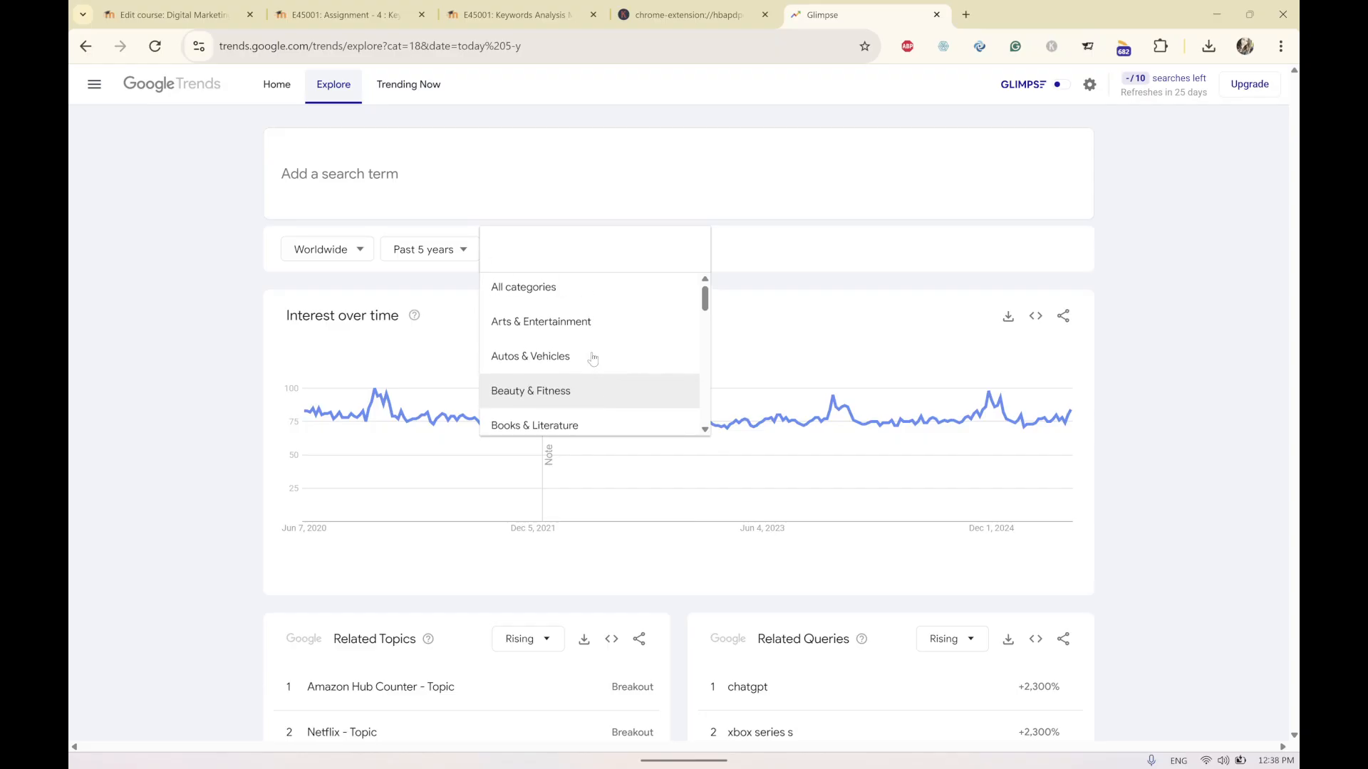
scroll(613, 336, down, 2)
scroll(616, 334, down, 5)
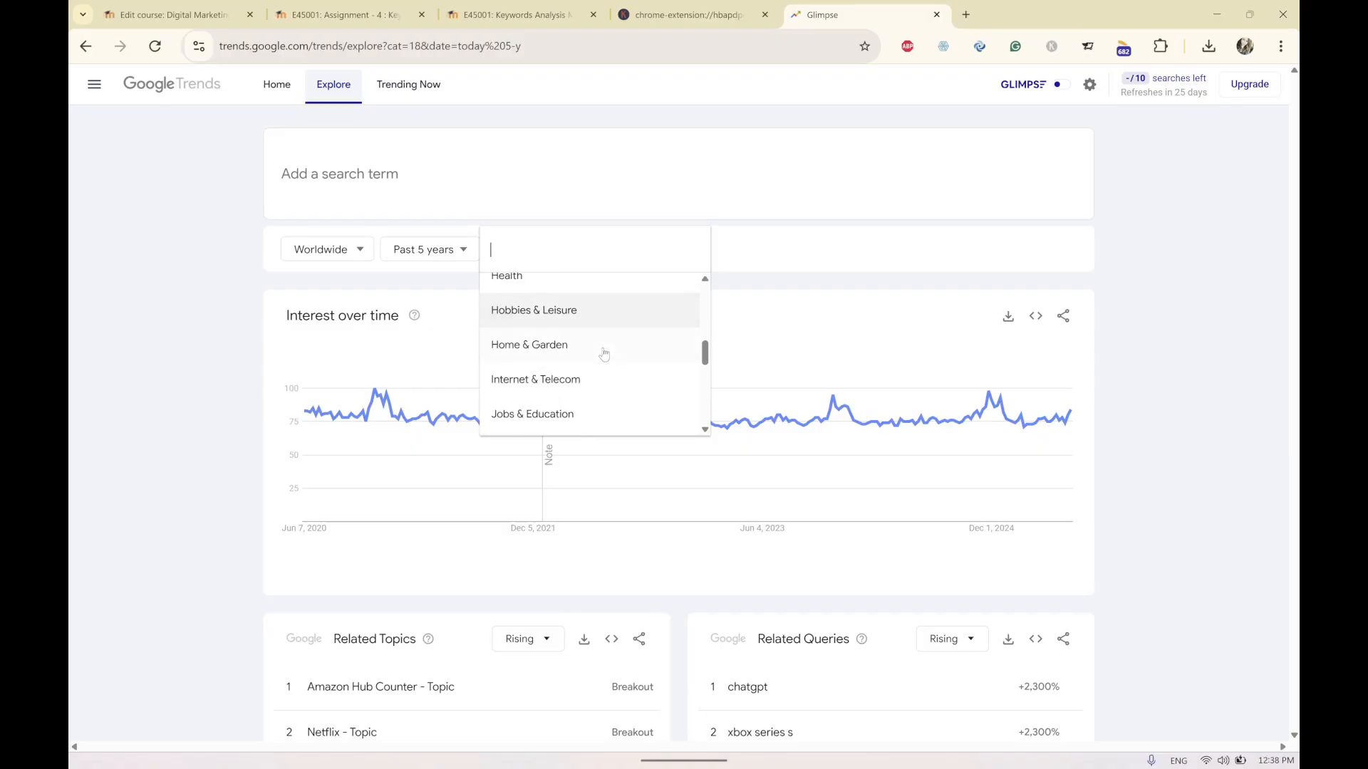
scroll(602, 360, down, 2)
scroll(602, 362, down, 2)
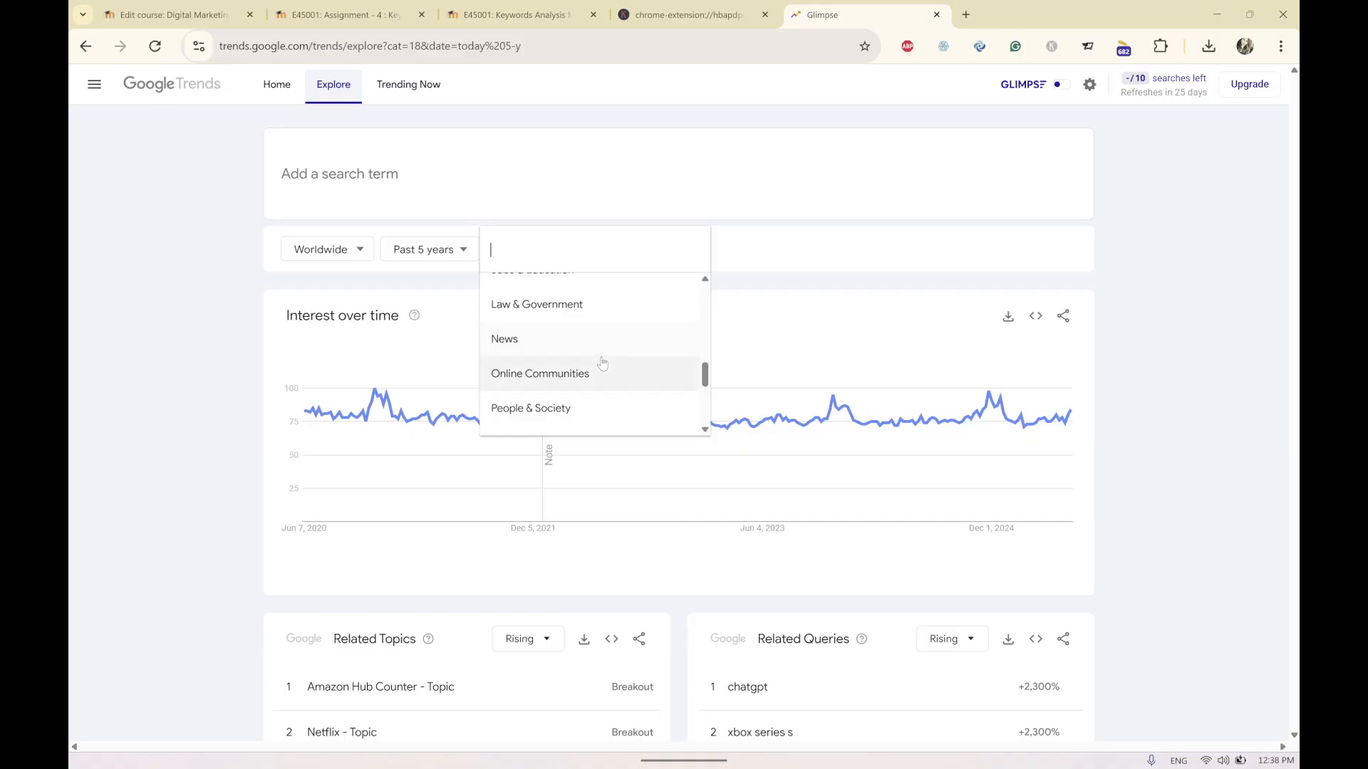
scroll(602, 362, down, 2)
scroll(602, 356, down, 2)
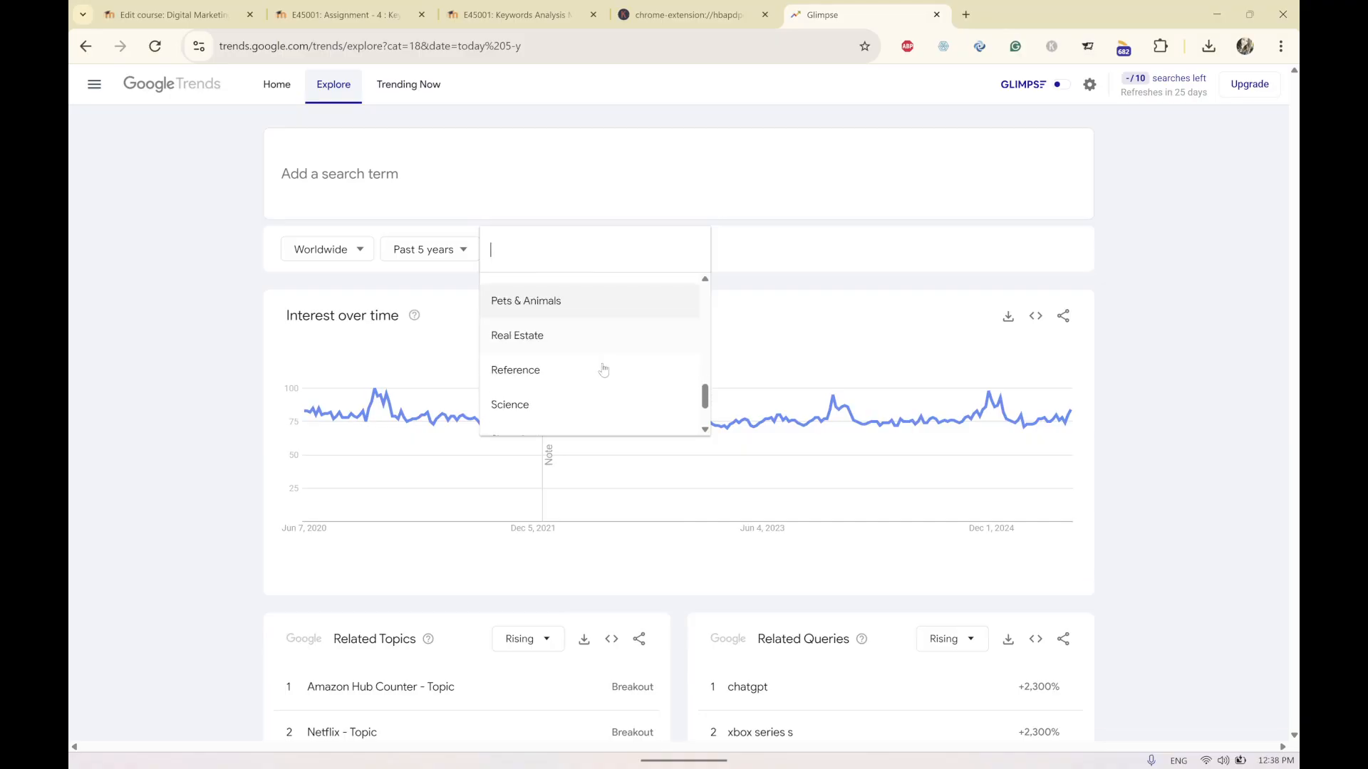
scroll(602, 334, down, 2)
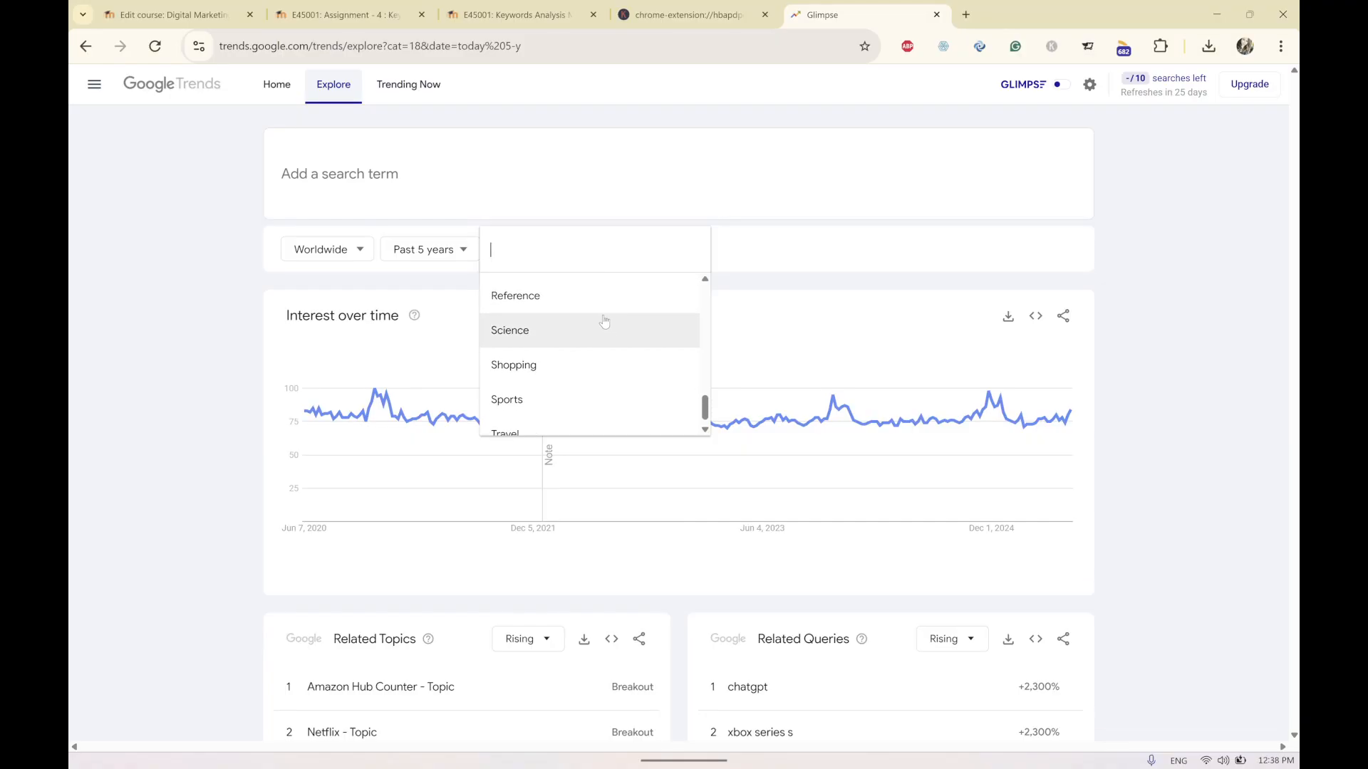
scroll(606, 332, down, 1)
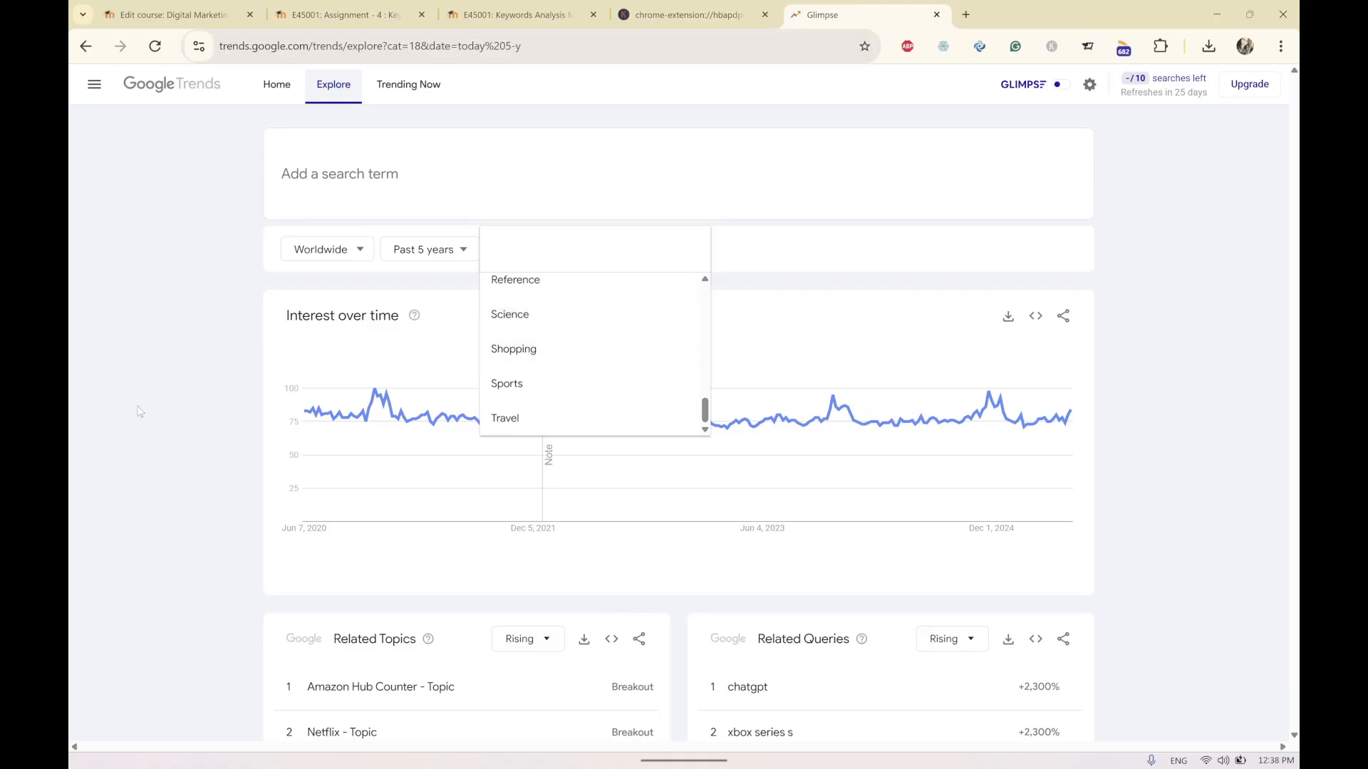
click(178, 404)
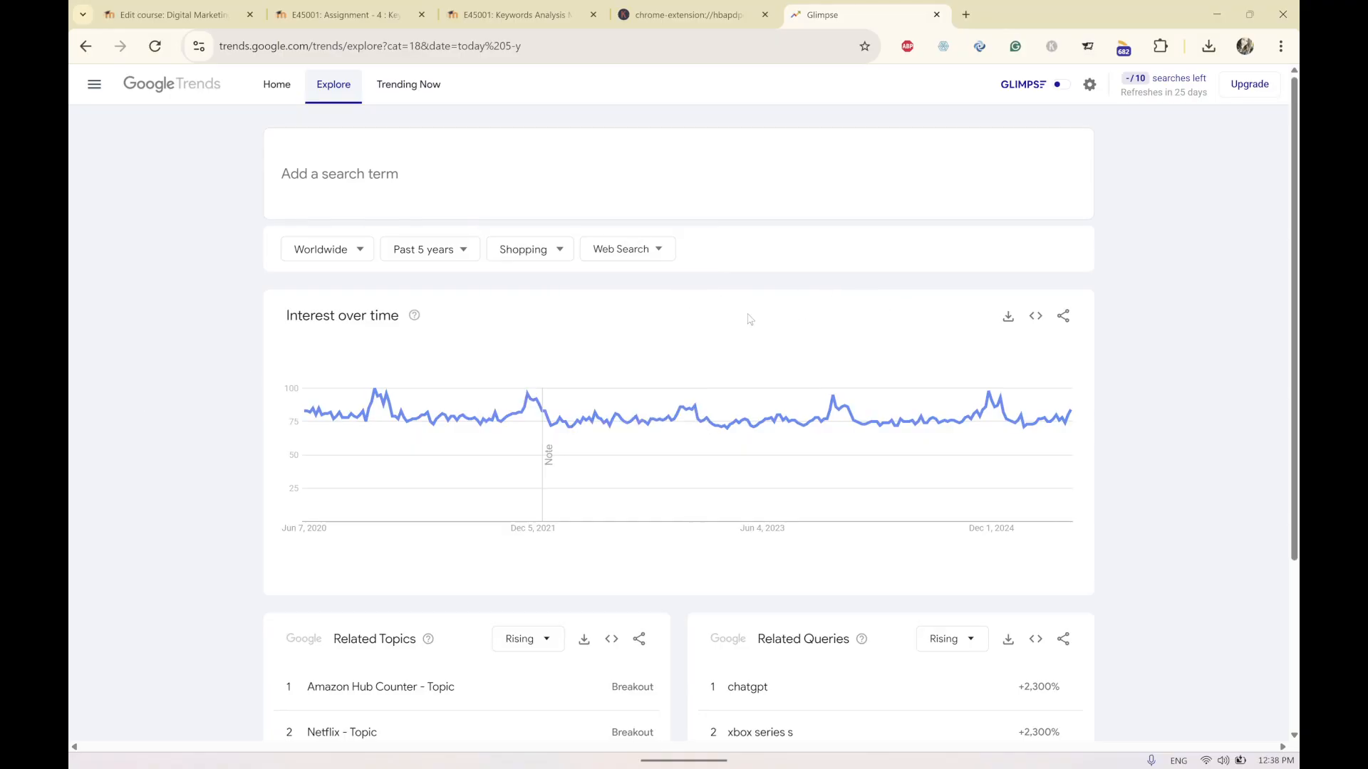
Switch the search type to Google Shopping and then back to Web Search.
click(658, 250)
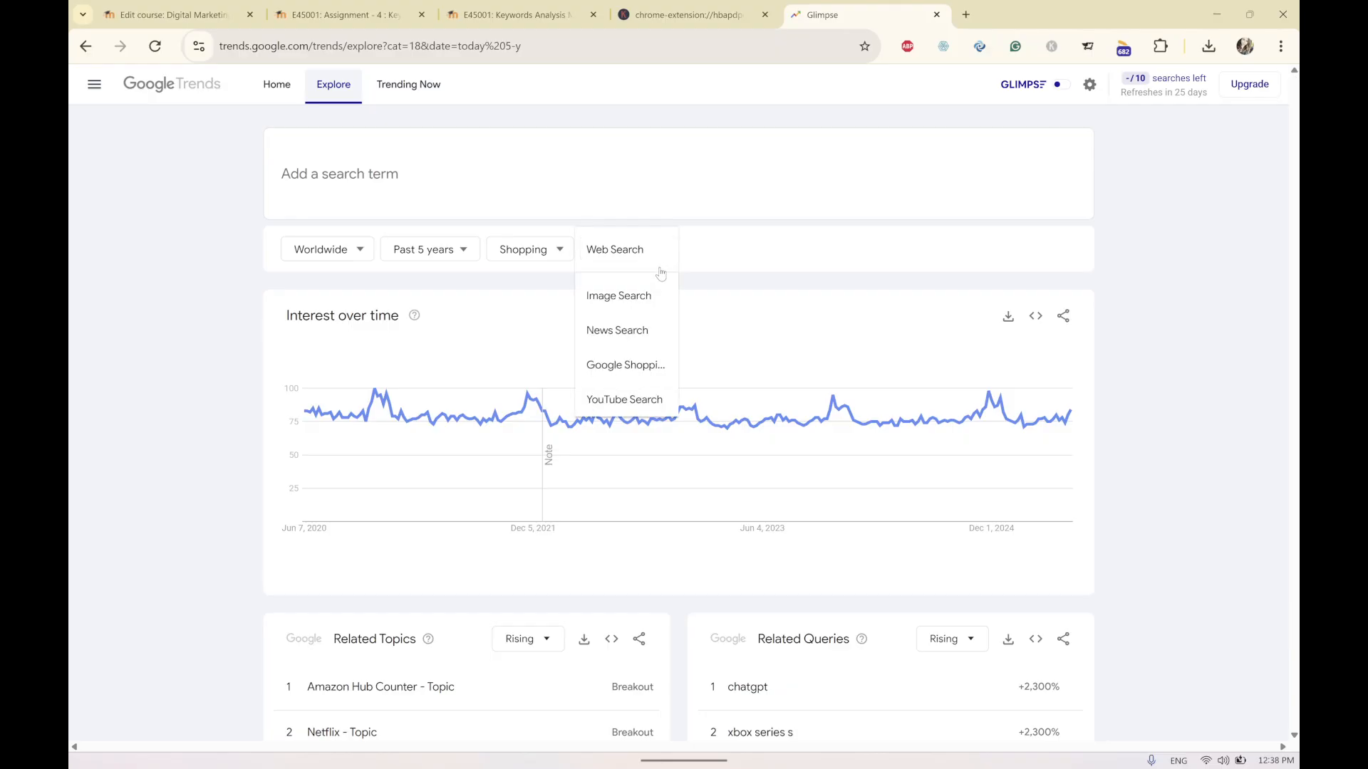
click(629, 366)
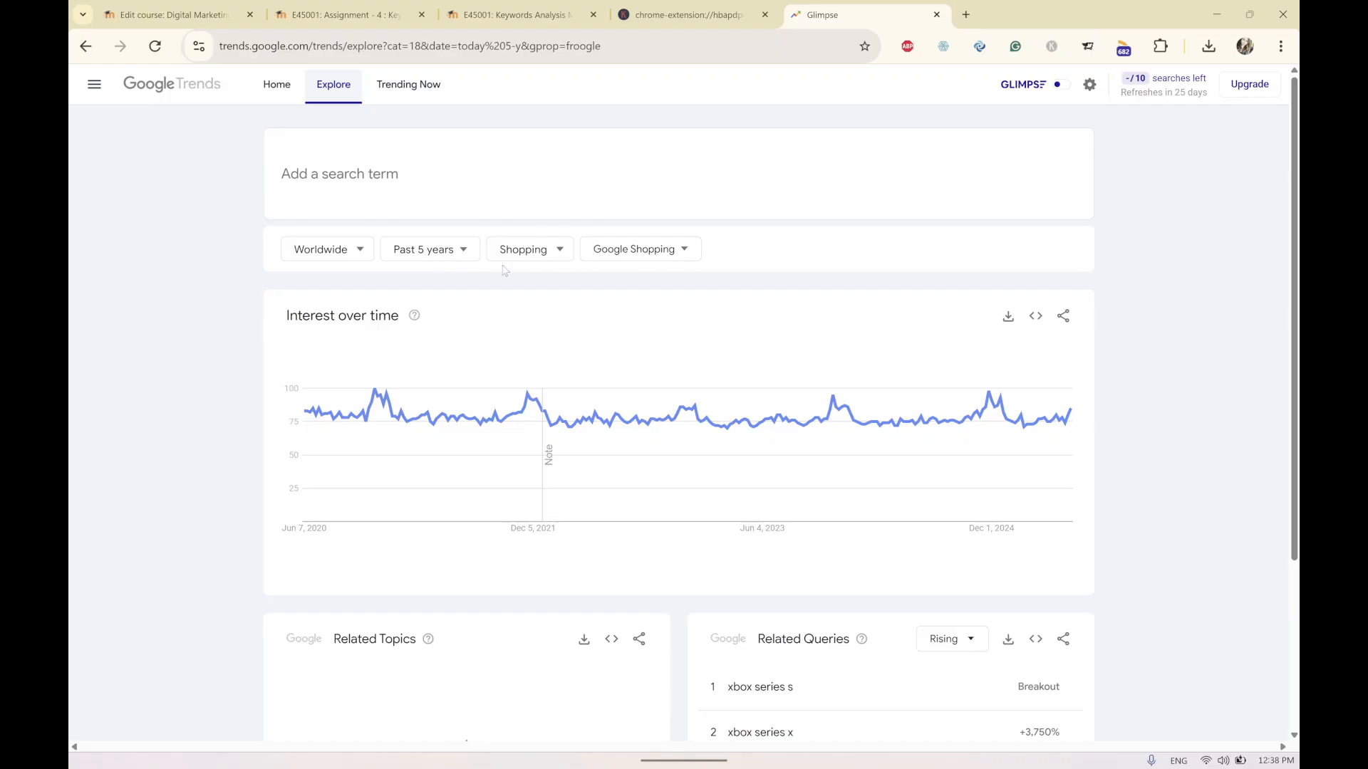
click(688, 255)
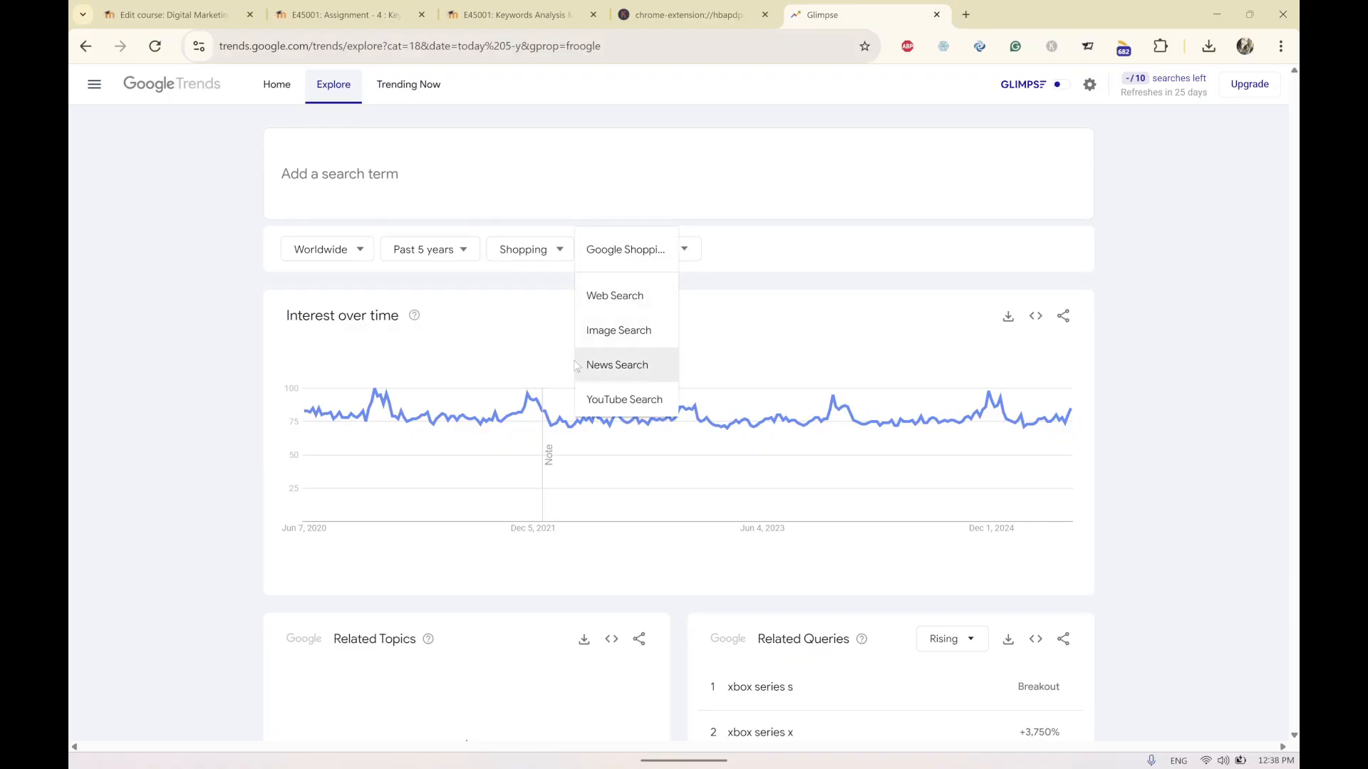
click(637, 296)
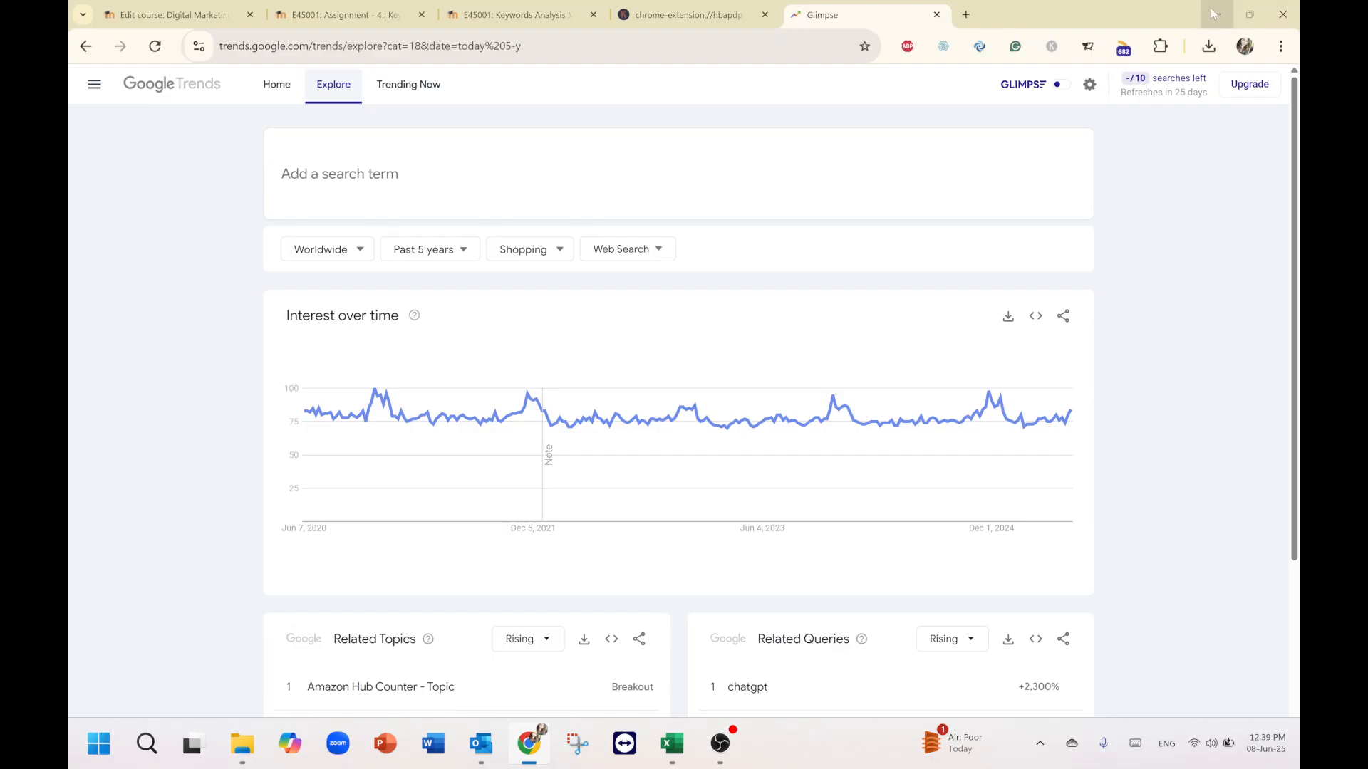
Open the Bulk Keywords Data tool from the Keywords Everywhere extension.
click(1053, 47)
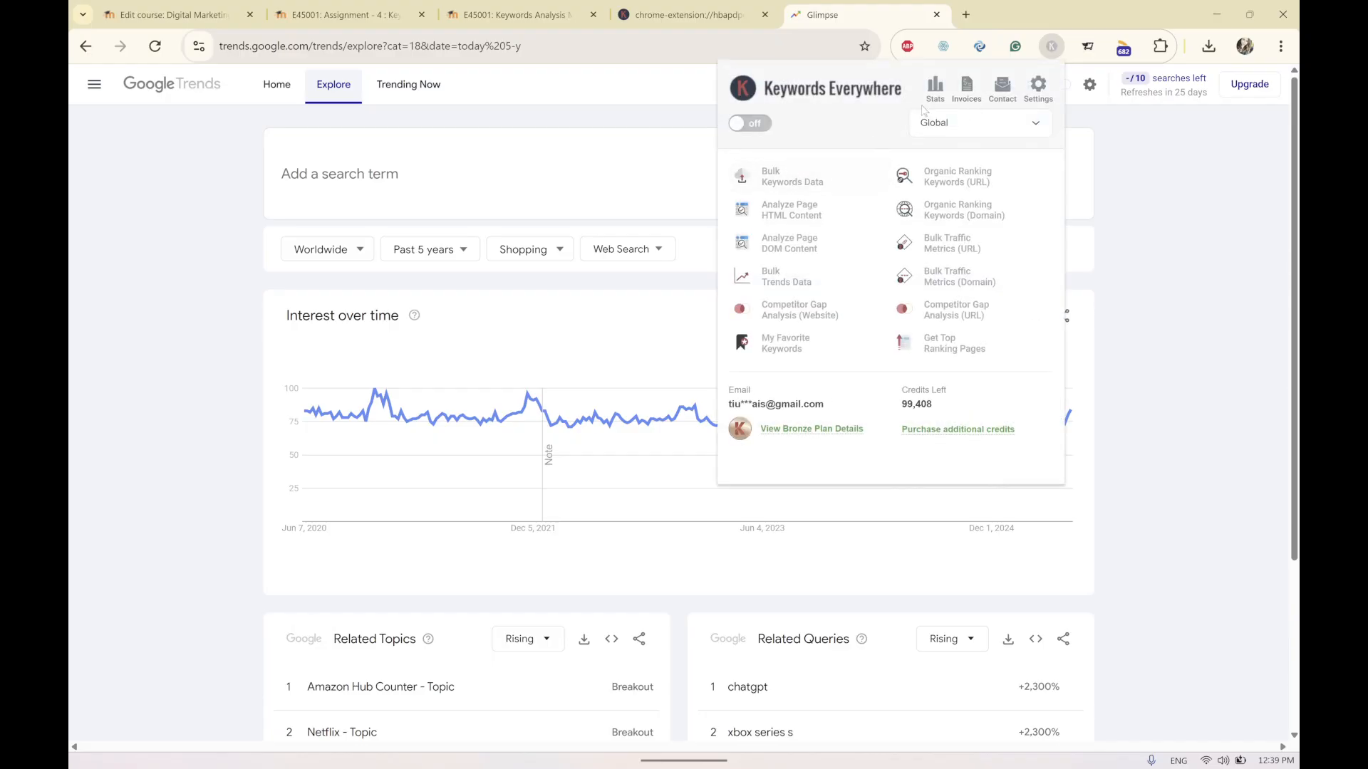
click(756, 126)
click(784, 178)
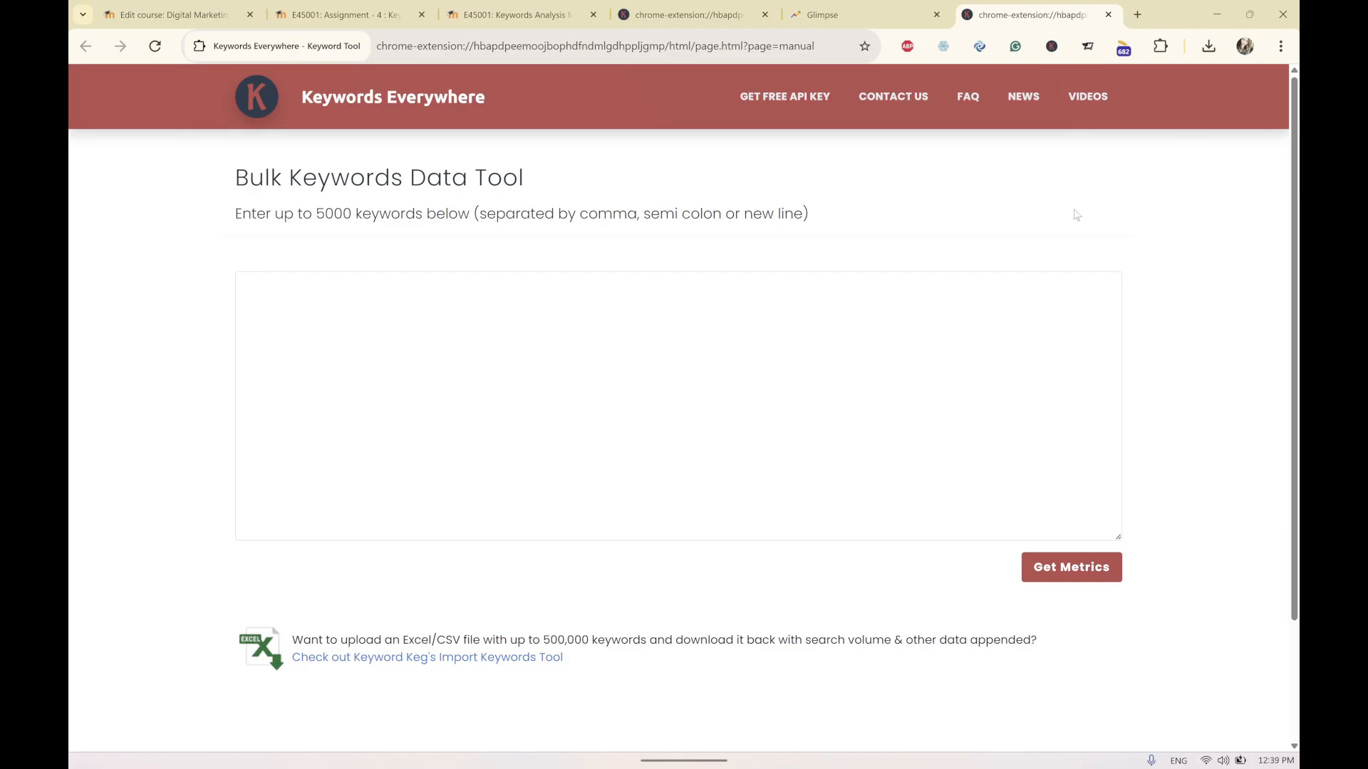
Reopen the Keywords Everywhere menu, then switch to the tab showing bulk metrics for baby romper and baby rompers.
click(1051, 47)
click(746, 129)
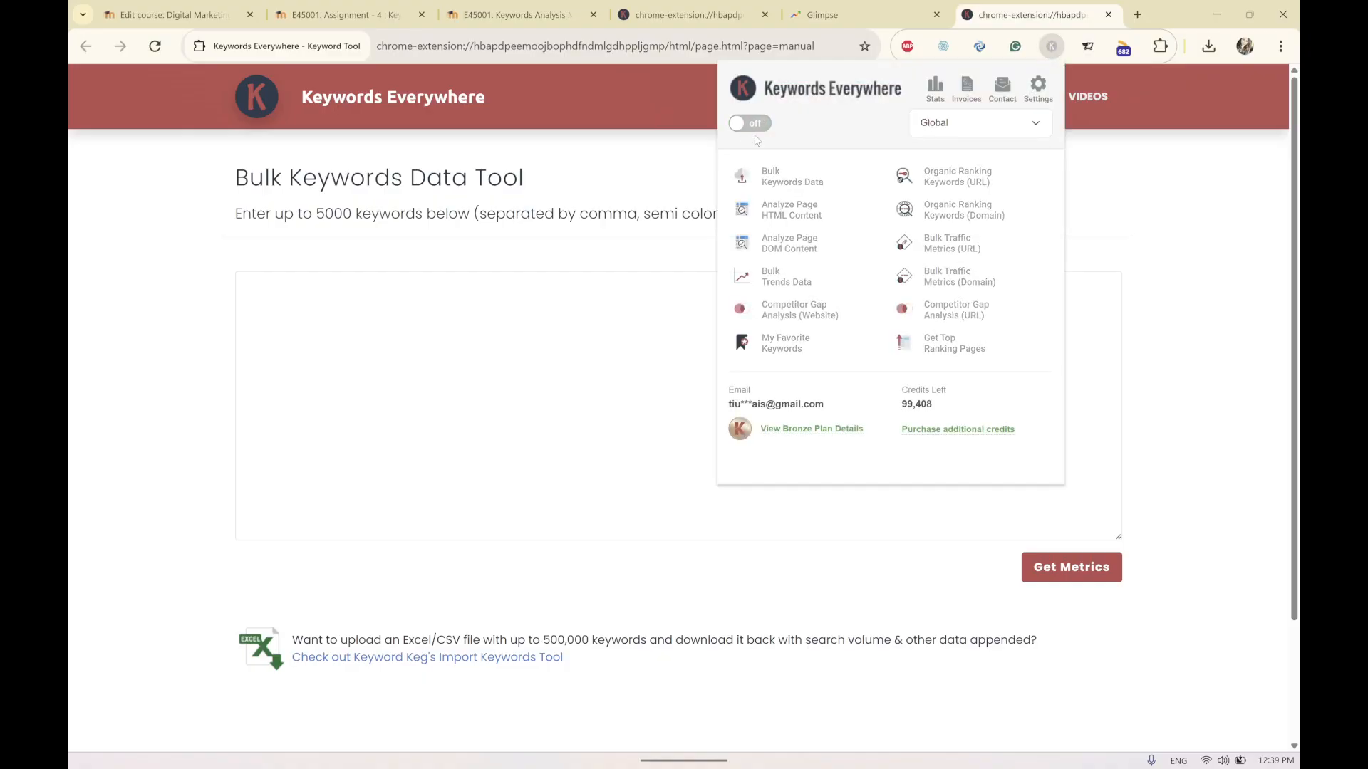
click(745, 17)
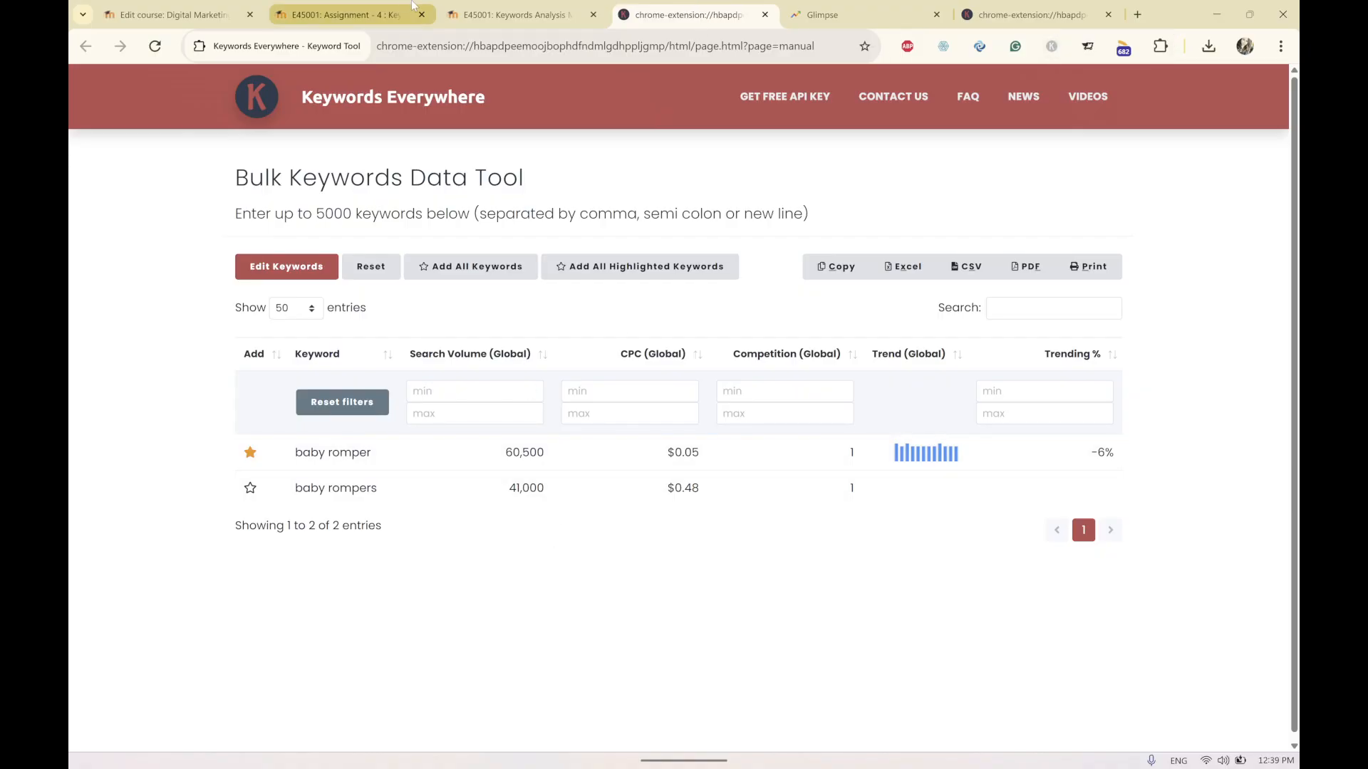
Switch through the course pages to the Keyword Analysis Exercise solution workbook.
click(498, 14)
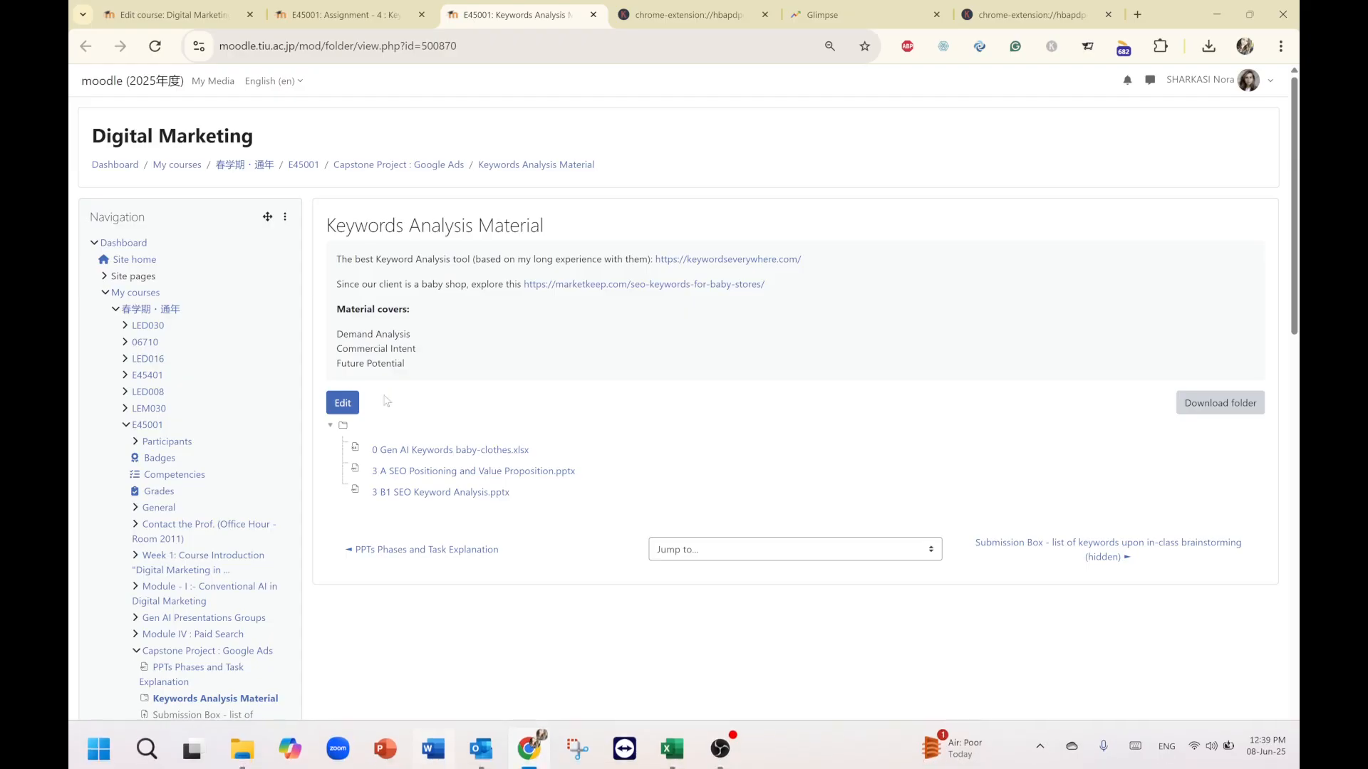
click(349, 14)
mouse_move(681, 754)
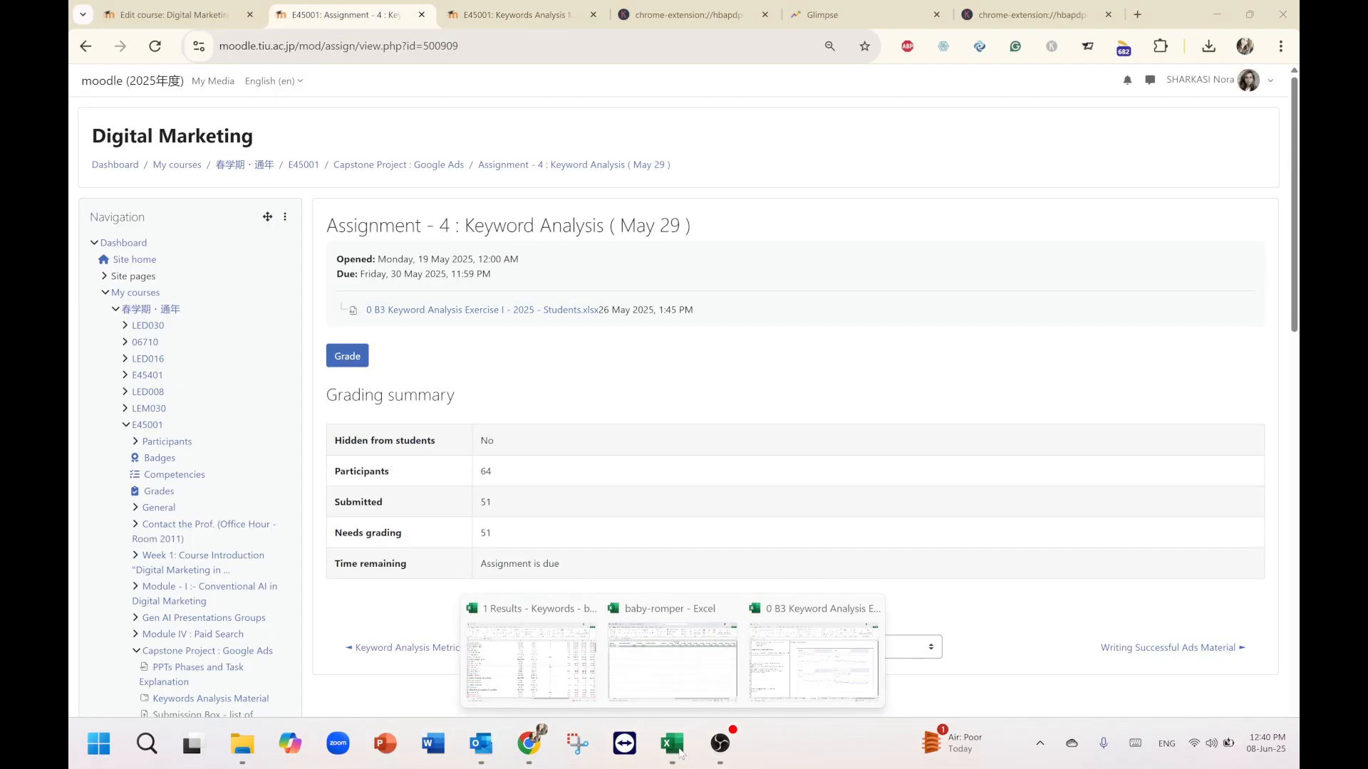
click(677, 694)
click(1297, 8)
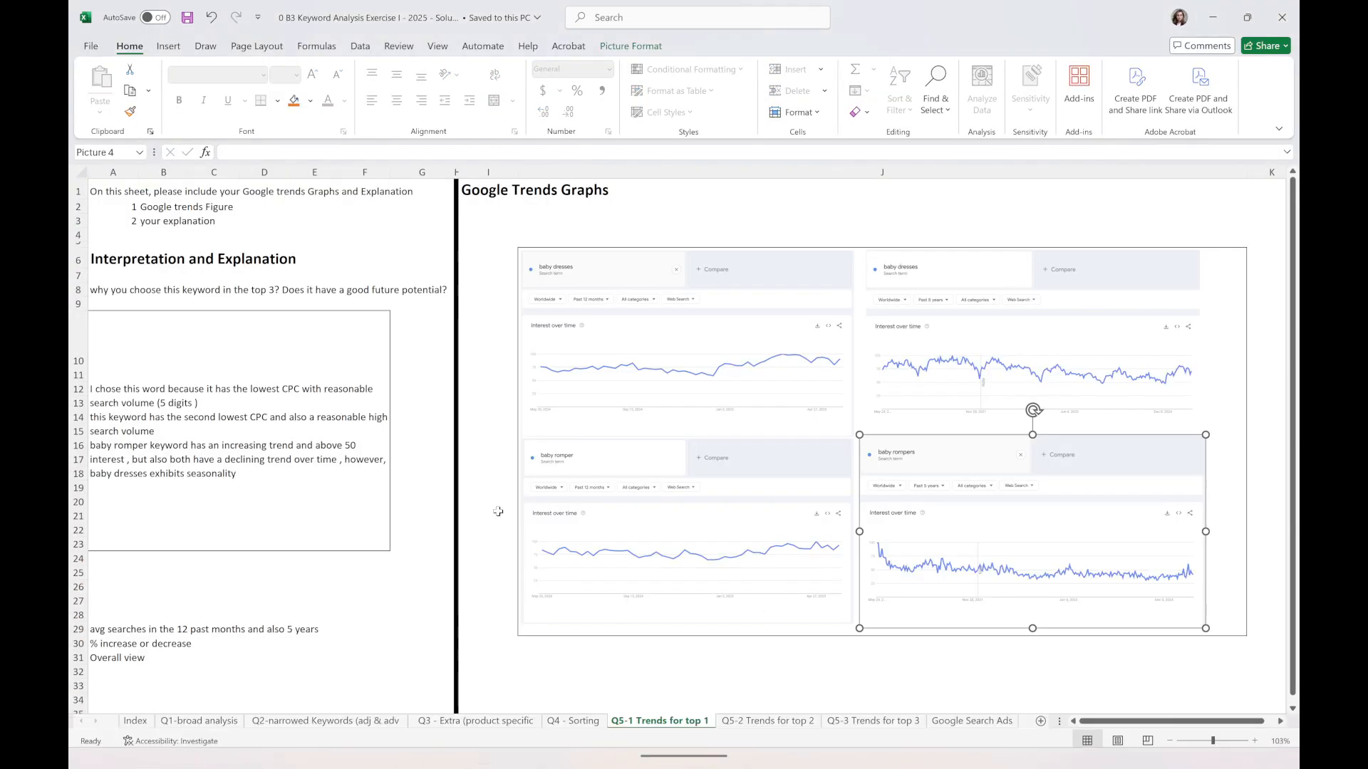
click(497, 513)
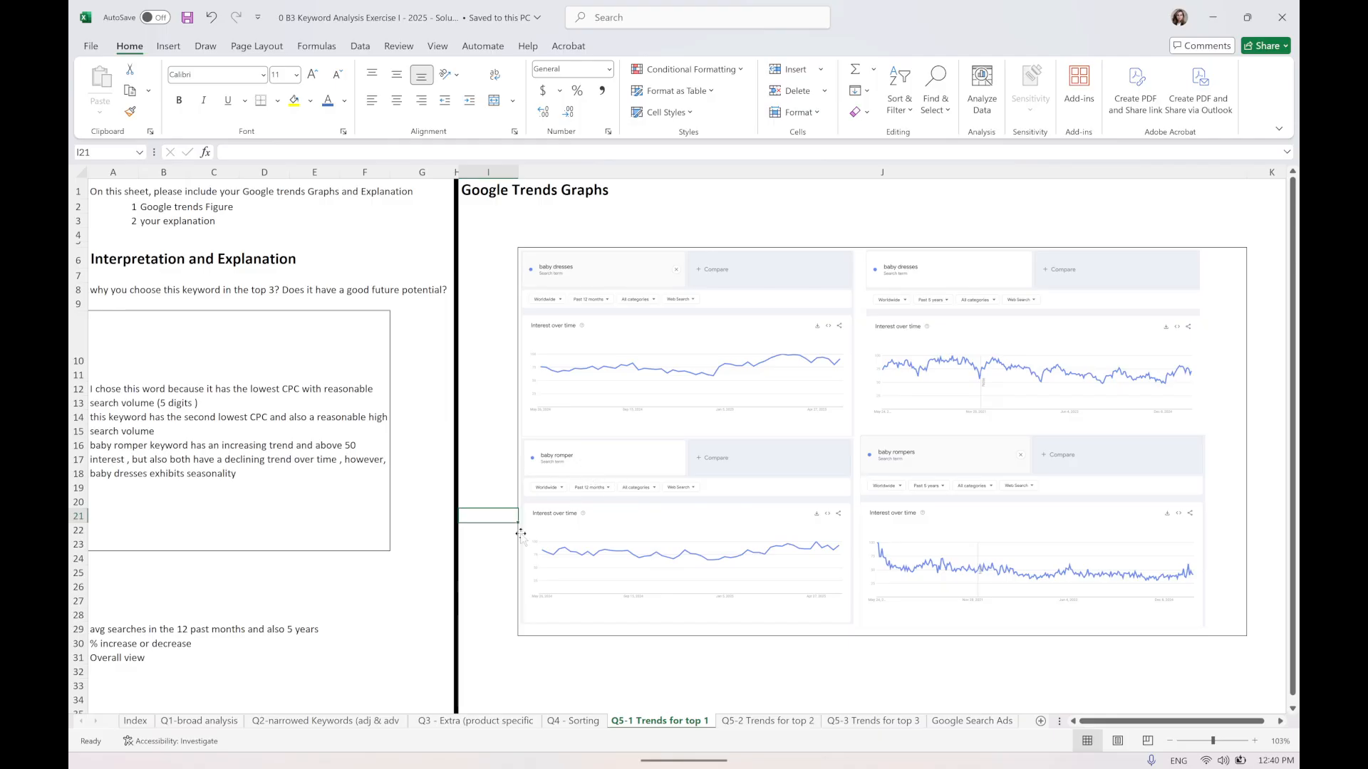
Browse the workbook's broad analysis, trends for top 1 to 3, and Sorting worksheets.
click(209, 722)
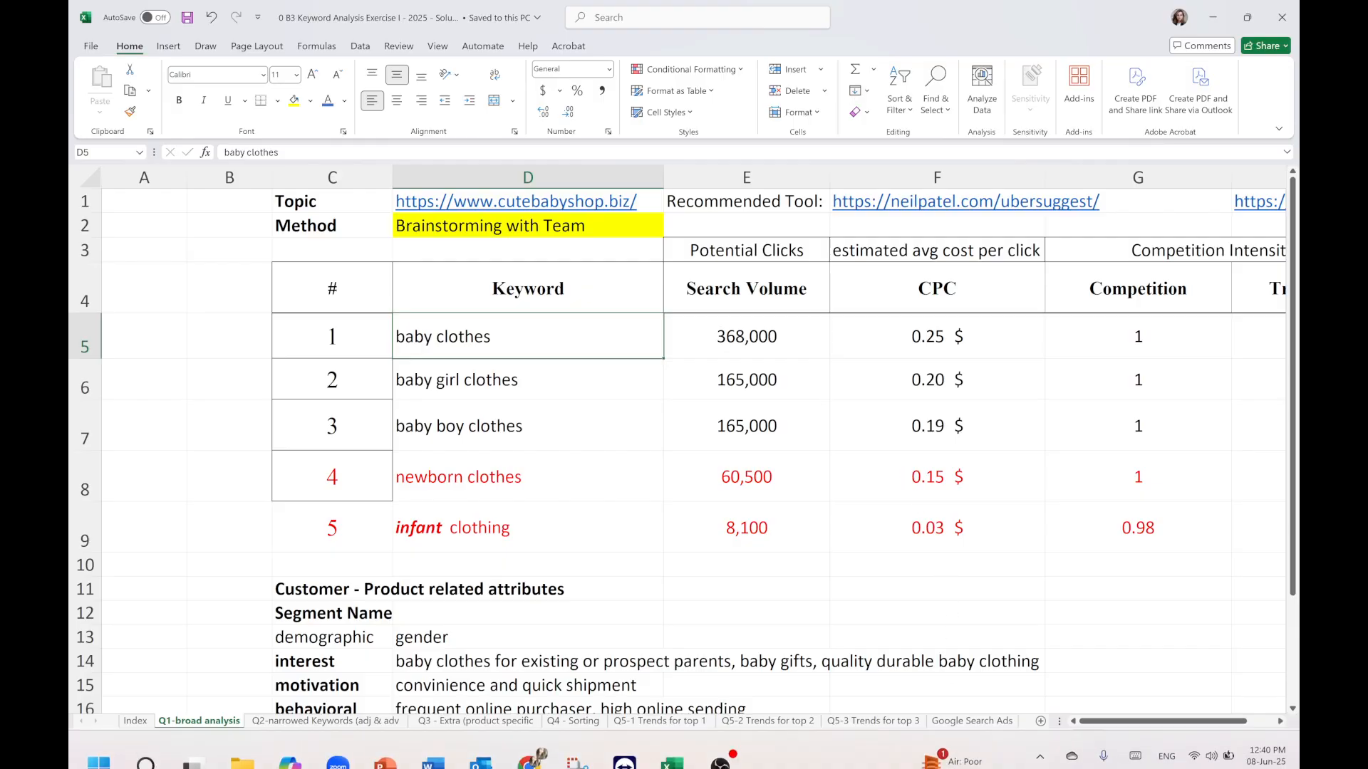
click(842, 639)
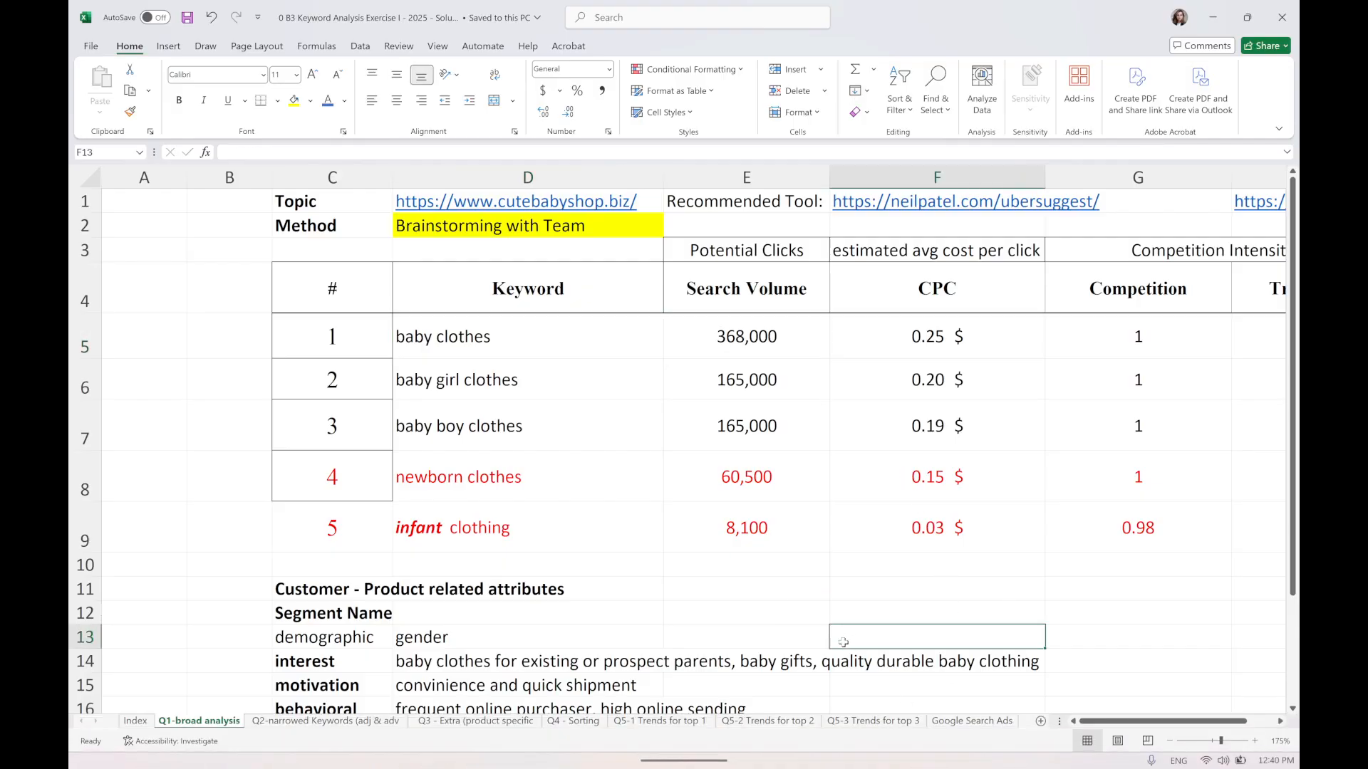
click(867, 722)
click(767, 722)
click(858, 721)
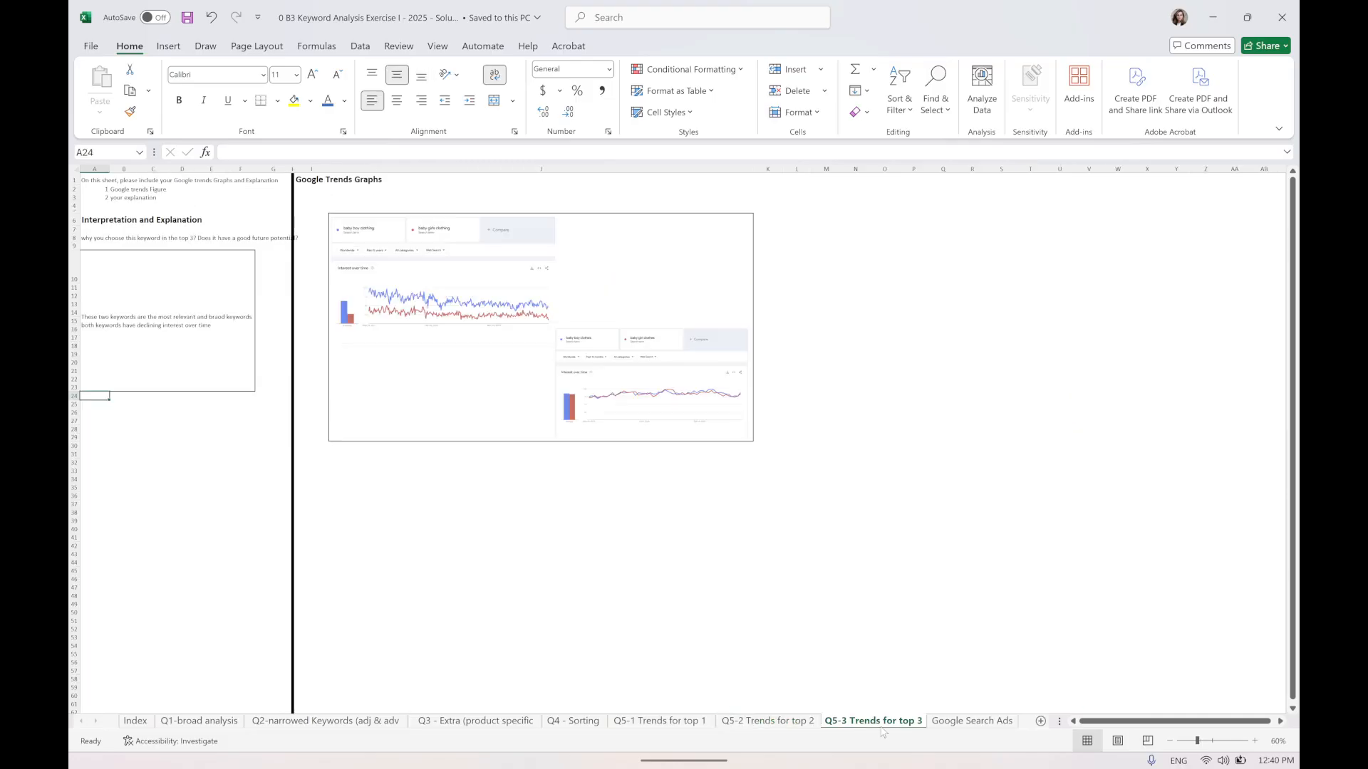
click(952, 724)
click(796, 722)
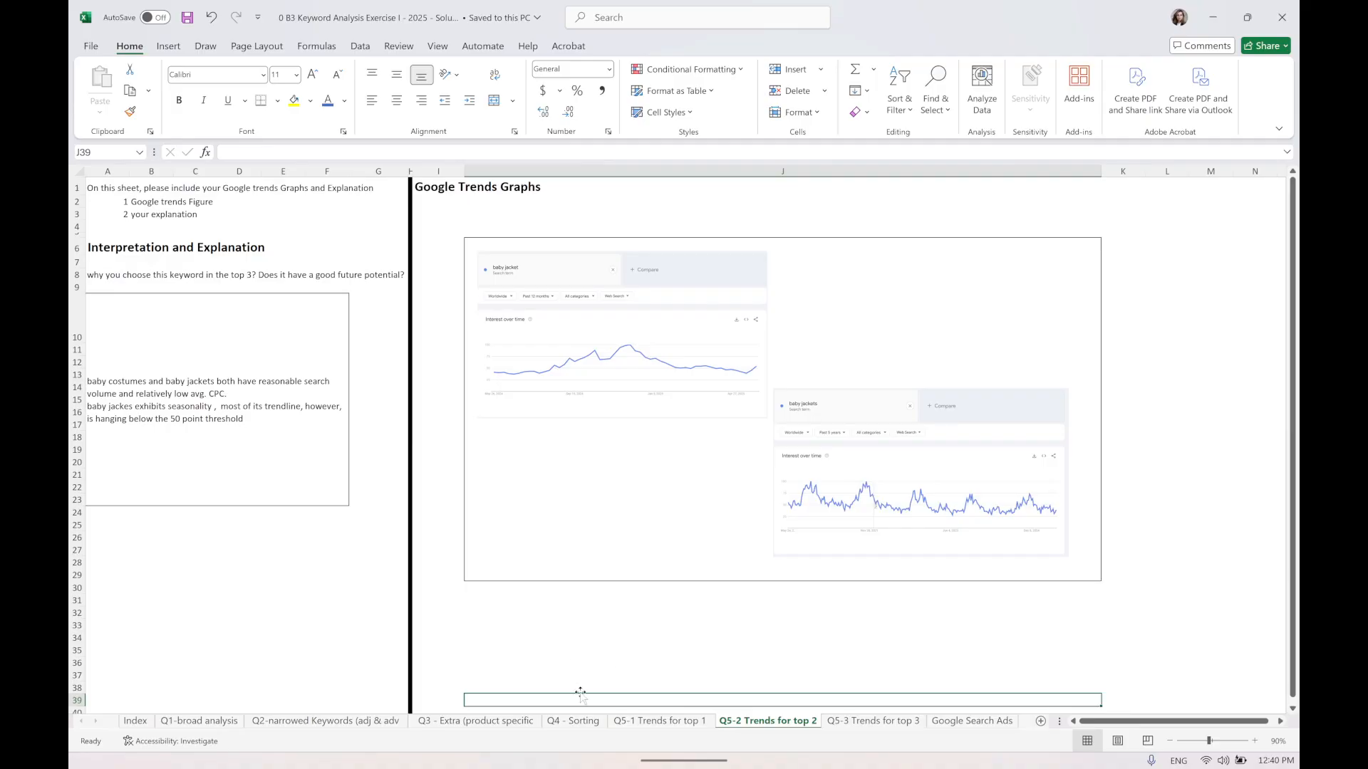
click(691, 721)
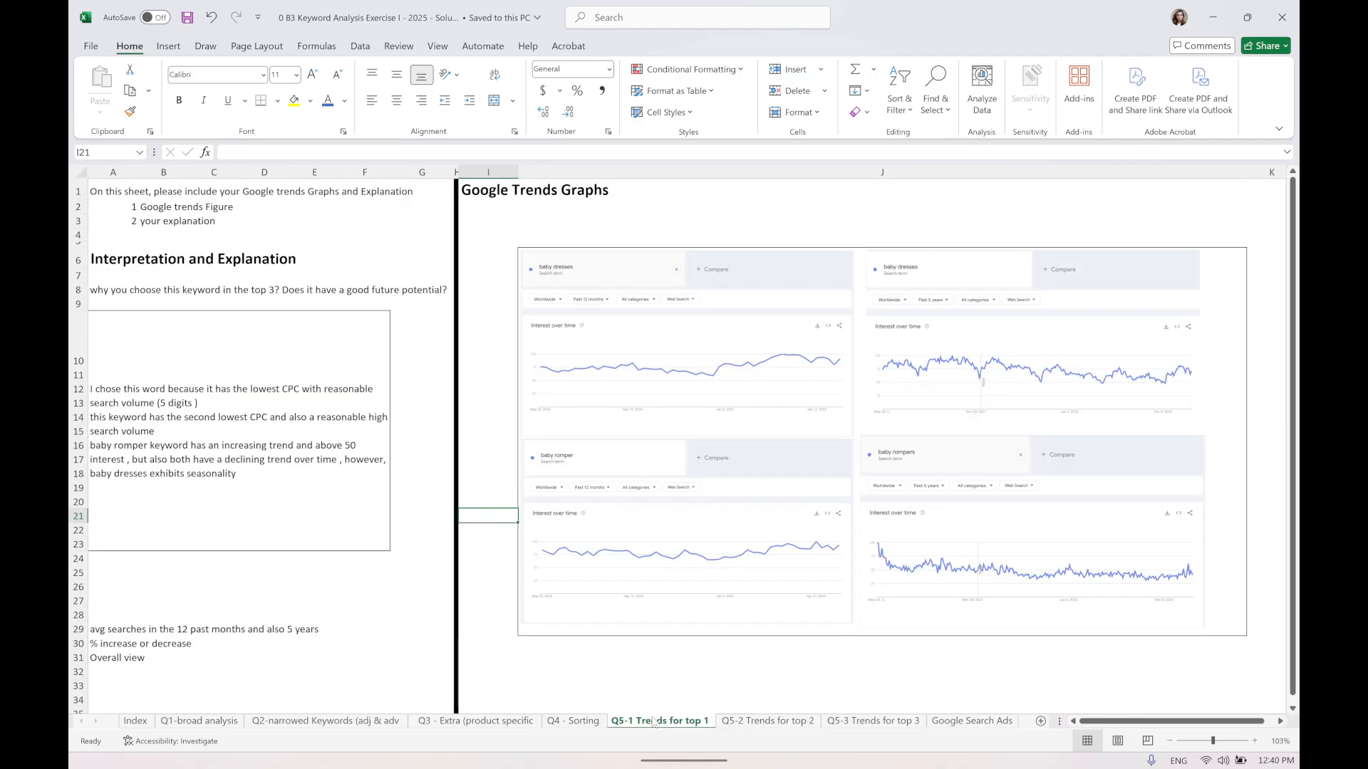
click(574, 721)
Scroll through the sorted keyword list on the Sorting sheet to inspect the low-volume keywords.
scroll(625, 478, down, 5)
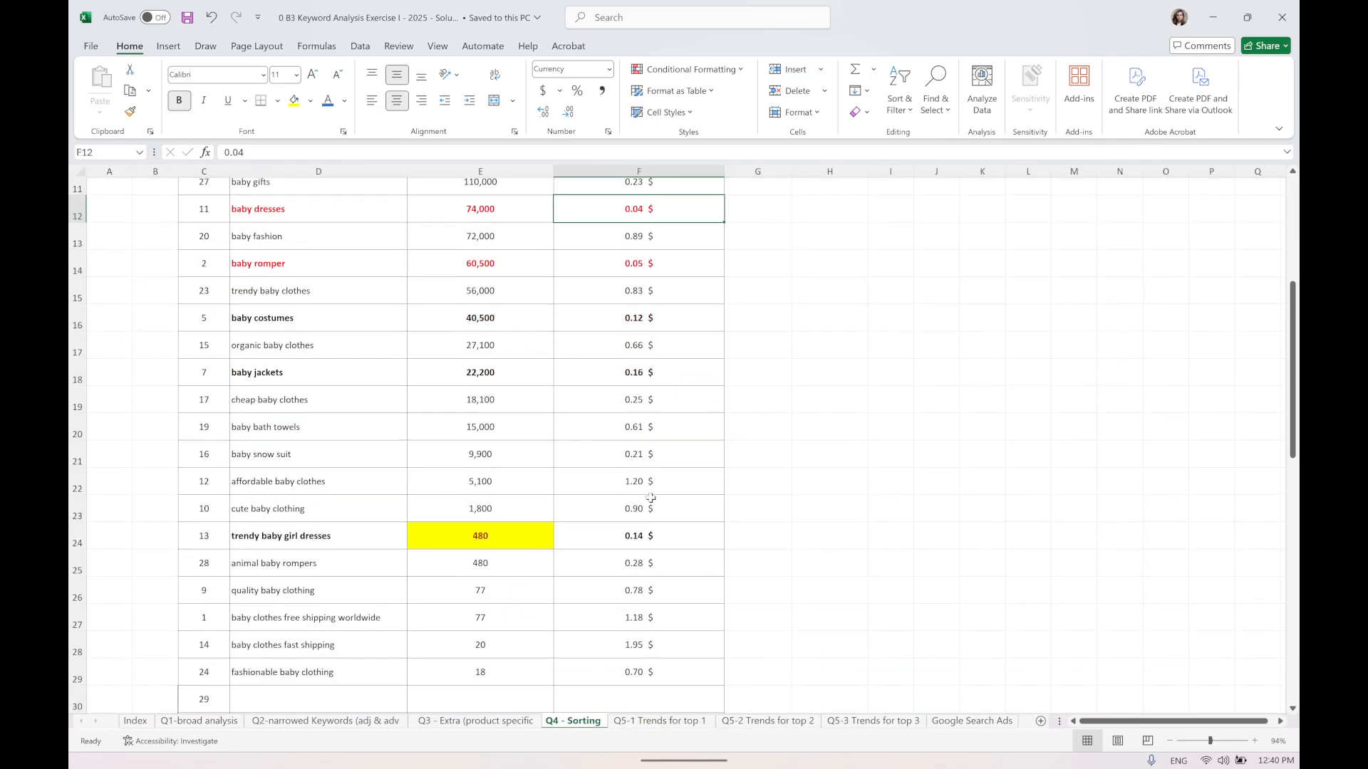
click(636, 503)
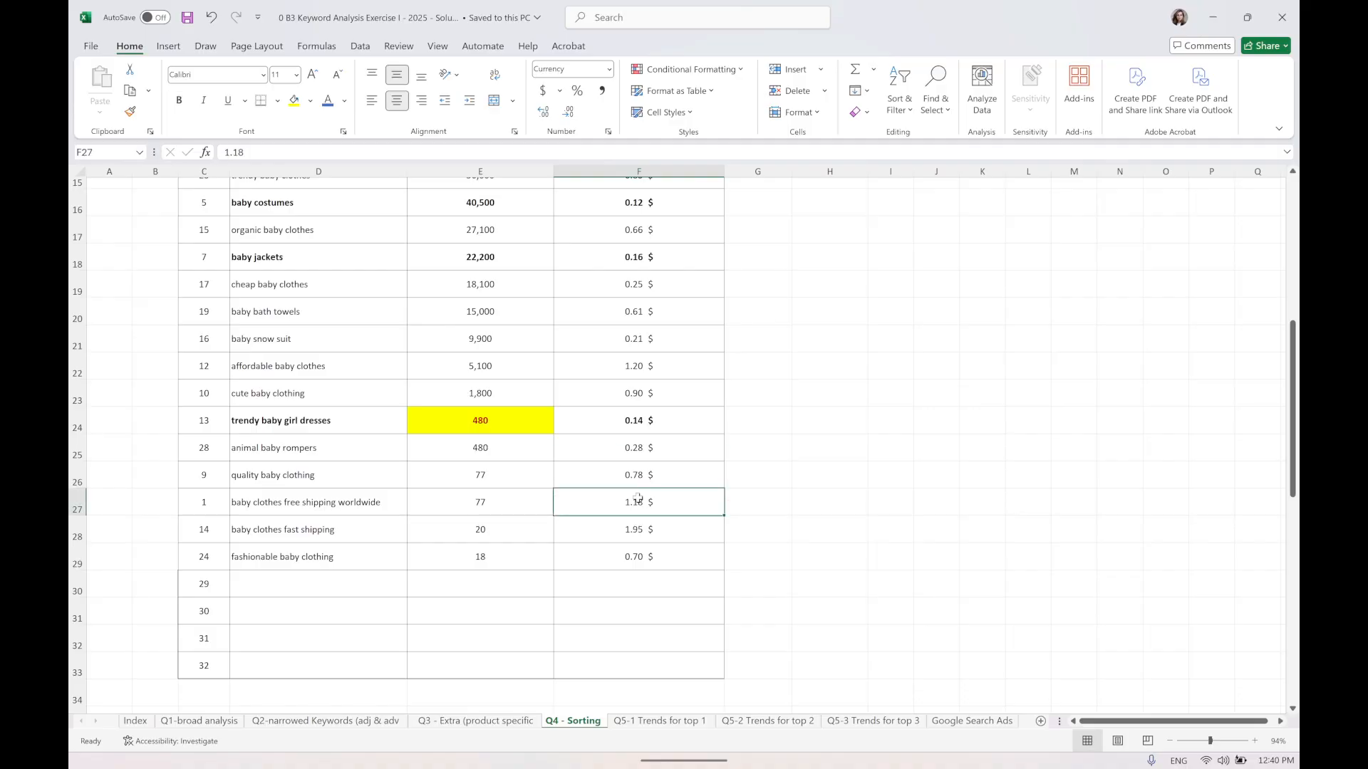
click(372, 505)
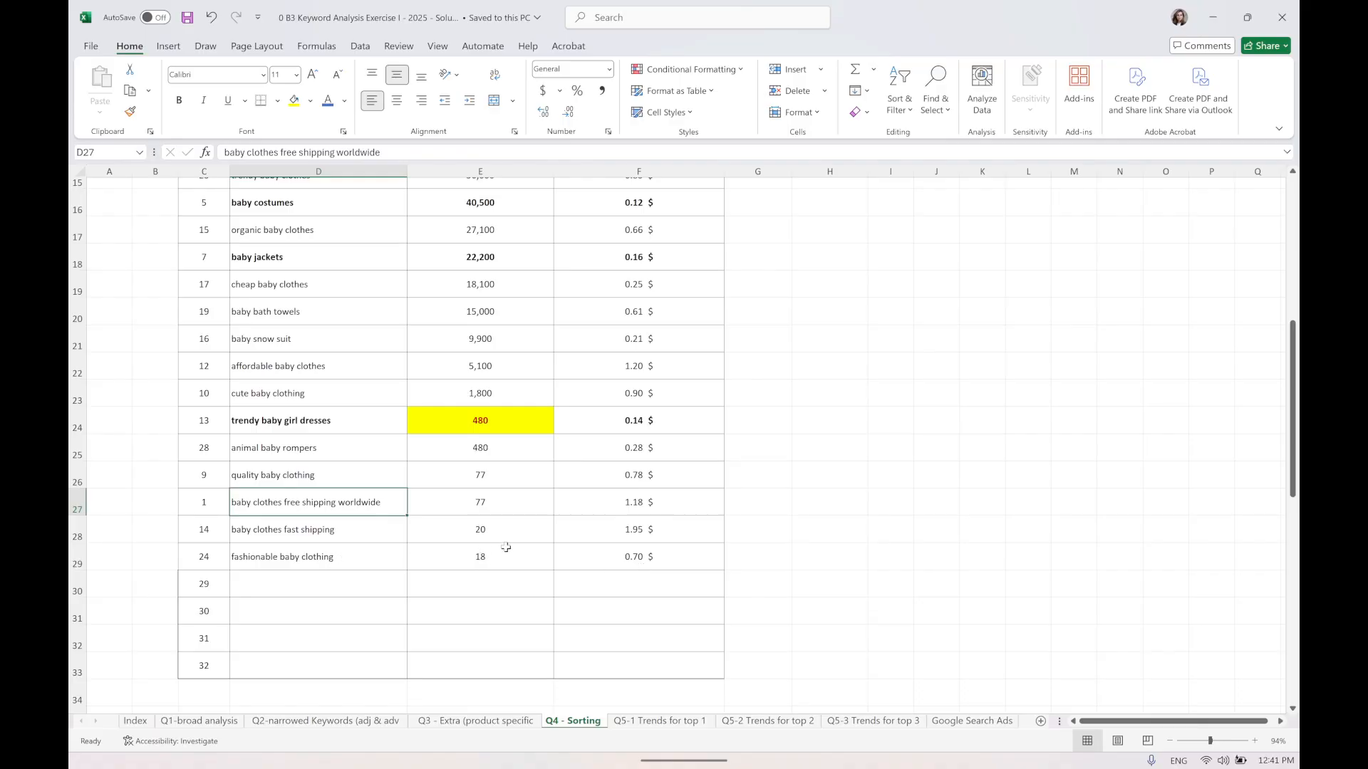
scroll(506, 547, up, 1)
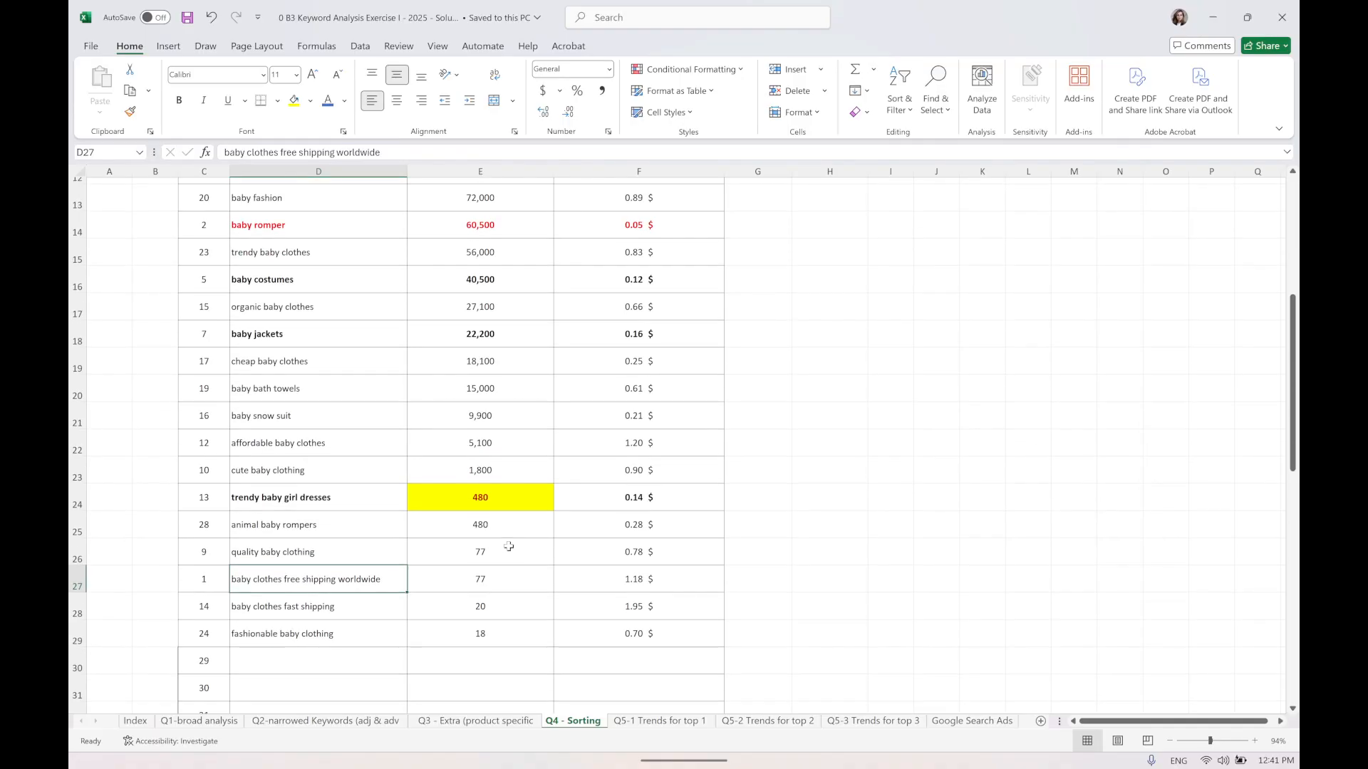
Copy the keyword "cute baby clothing" from the Sorting sheet and return to Google Trends.
double_click(339, 473)
drag(338, 473, 228, 470)
key(ctrl+c)
mouse_move(551, 710)
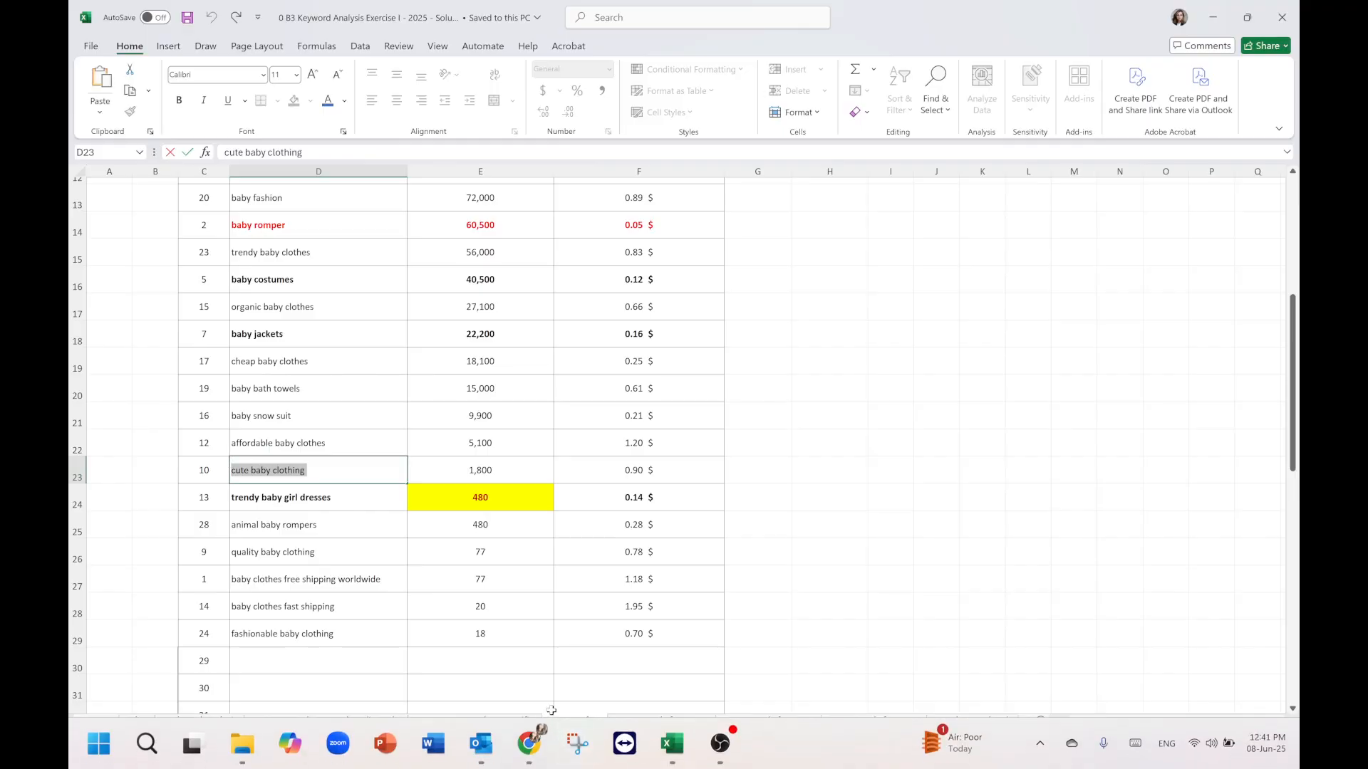
click(528, 743)
click(812, 20)
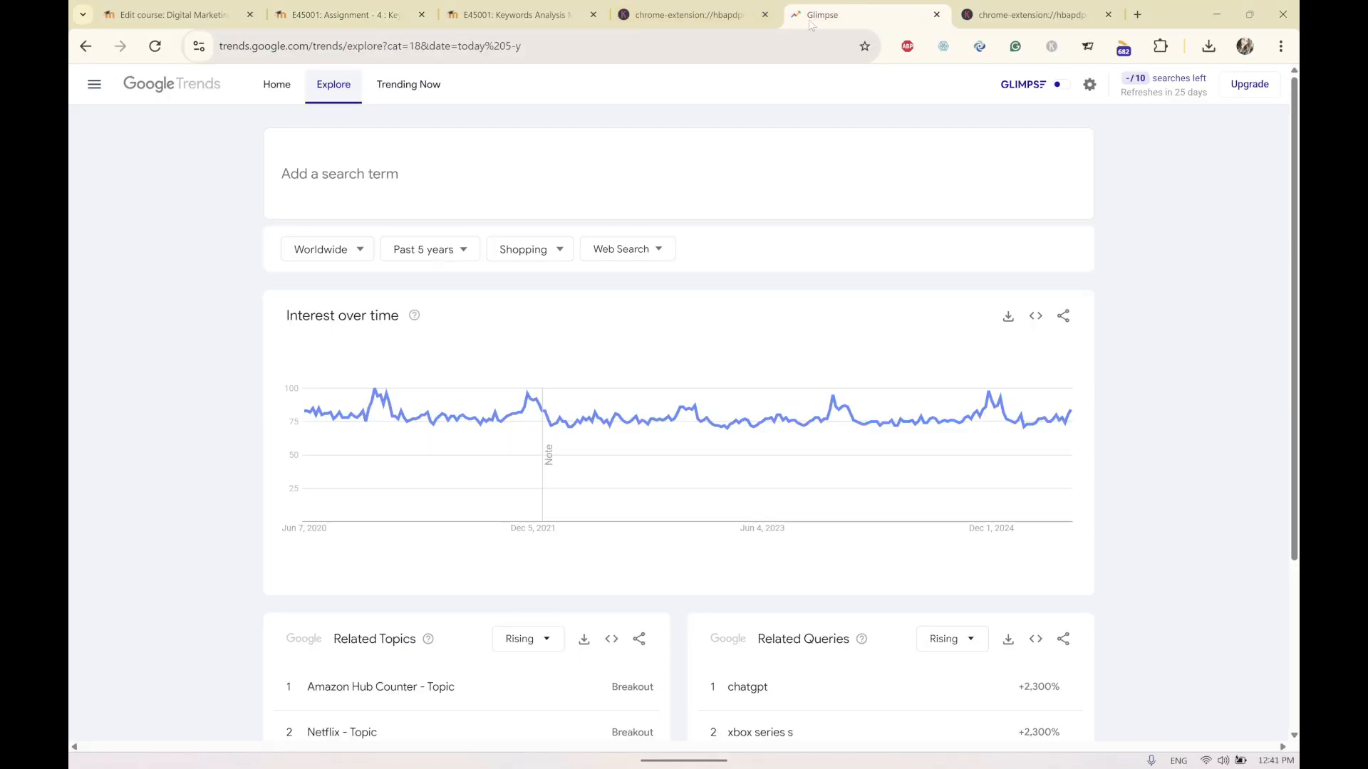
Search "cute baby clothing" in Trends Explore and review its interest over time chart.
click(382, 173)
key(ctrl+v)
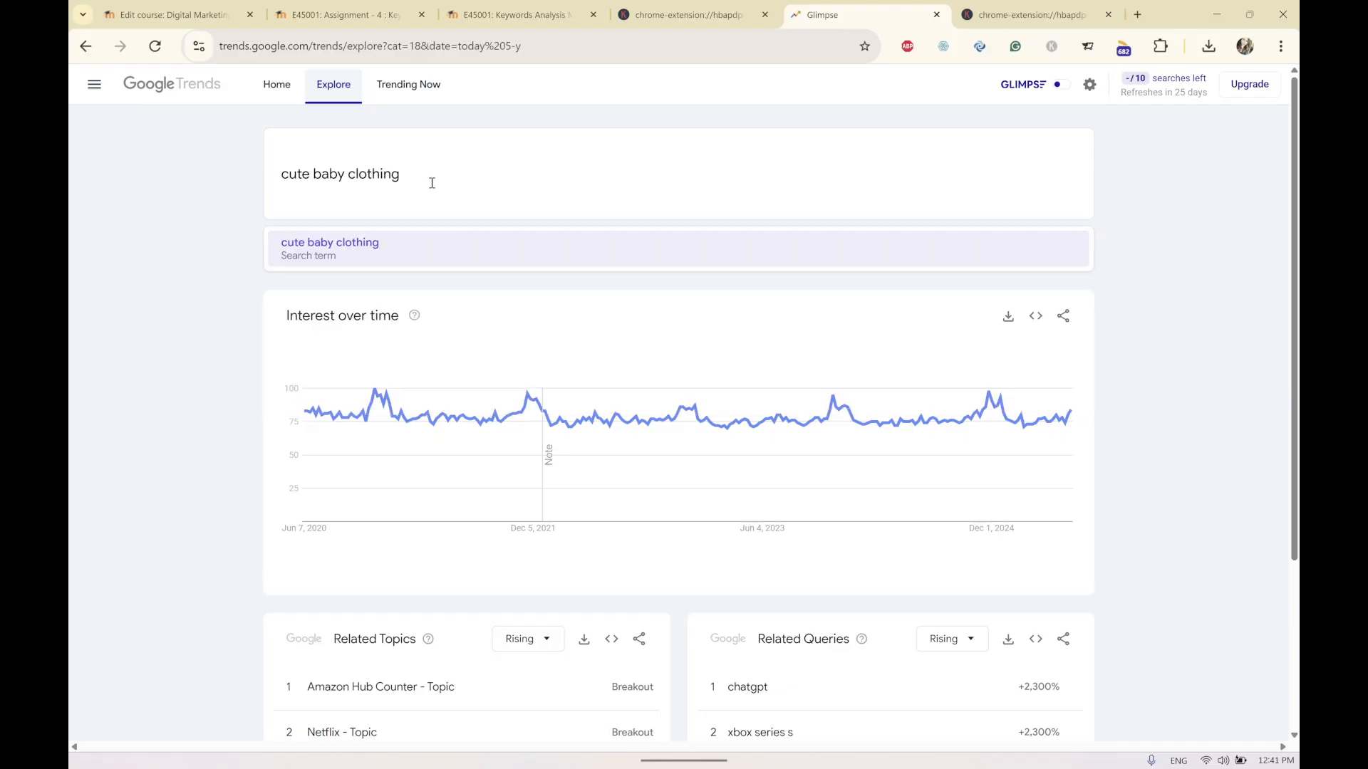
key(Return)
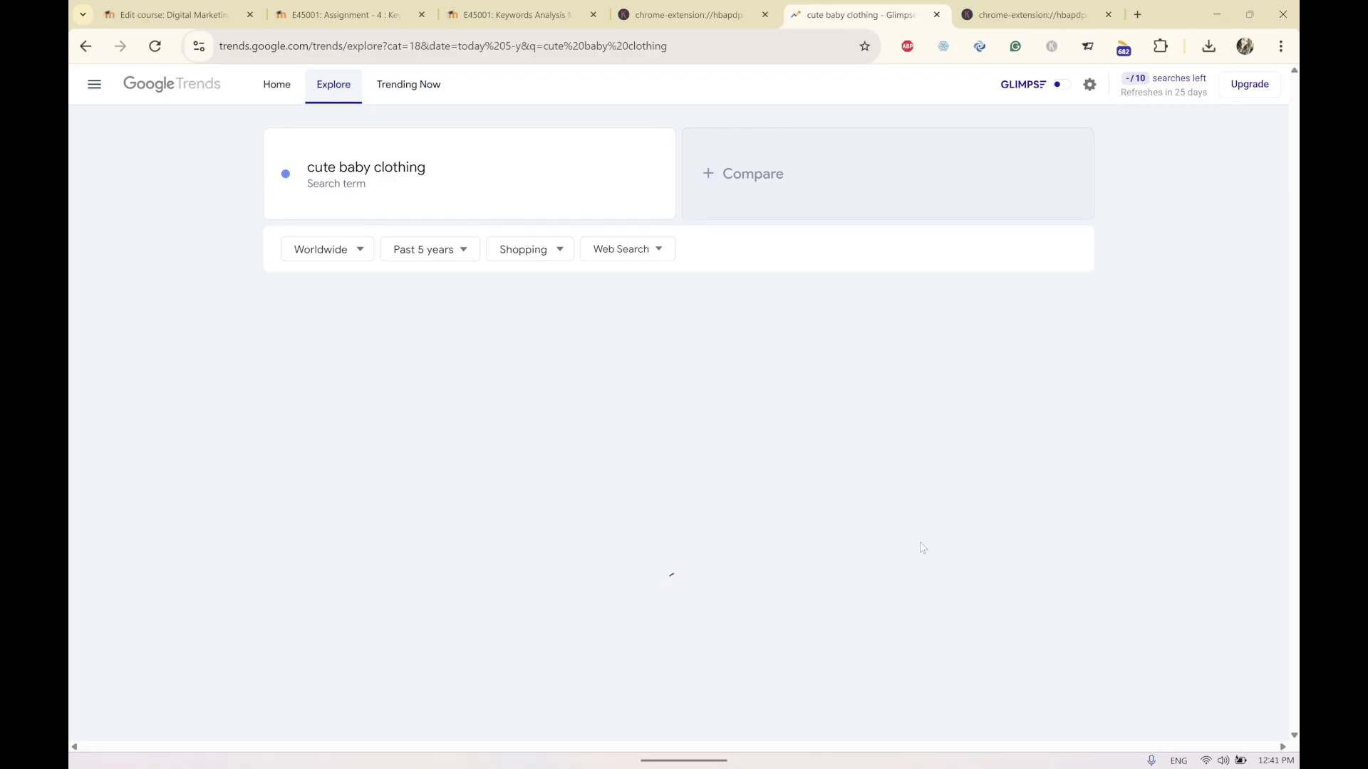
scroll(889, 523, down, 4)
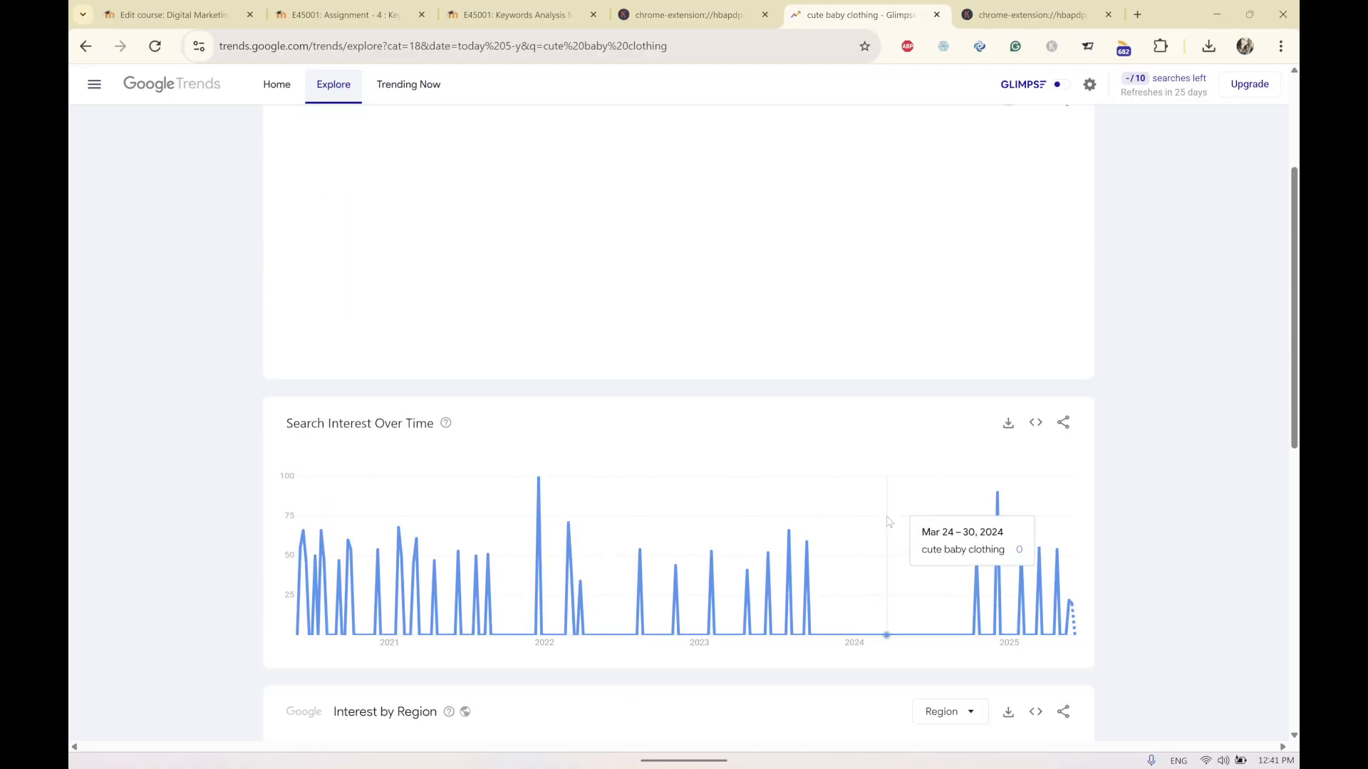
scroll(713, 350, up, 3)
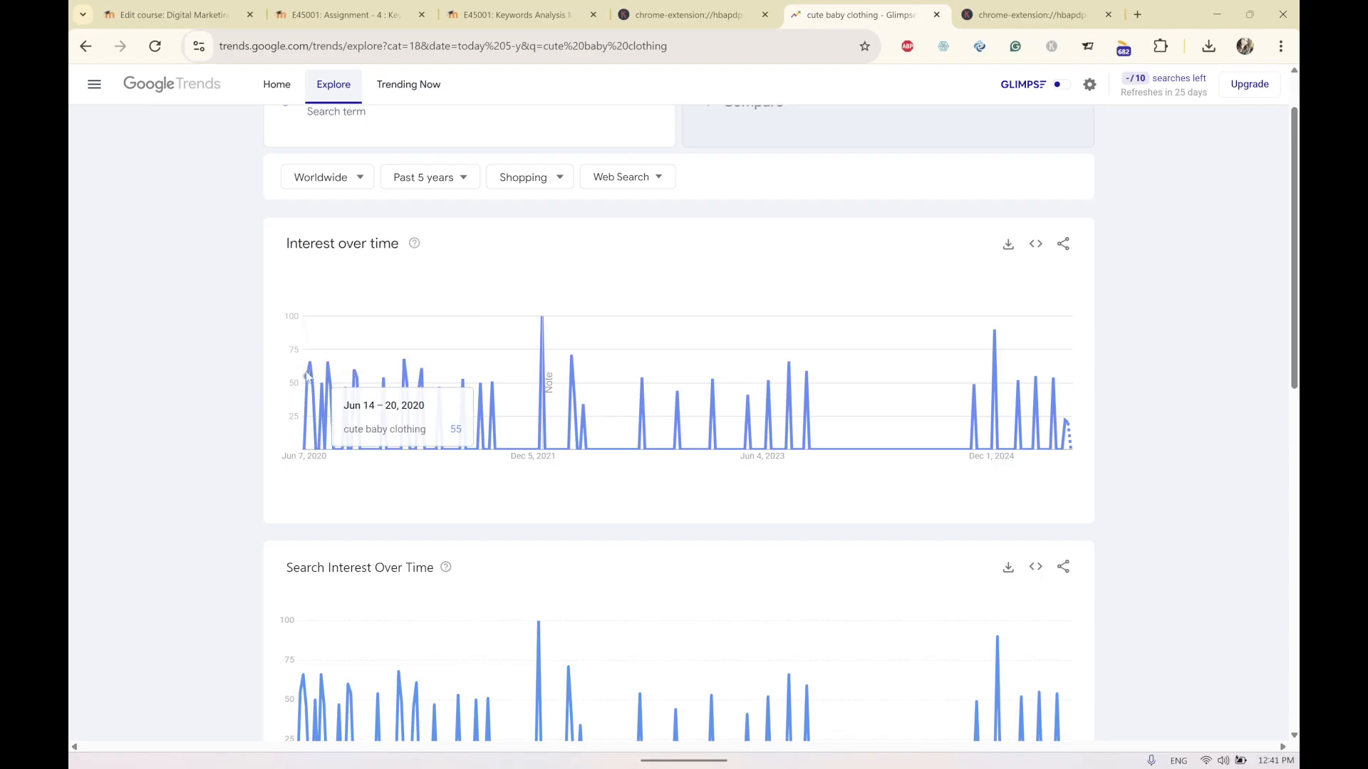
mouse_move(431, 766)
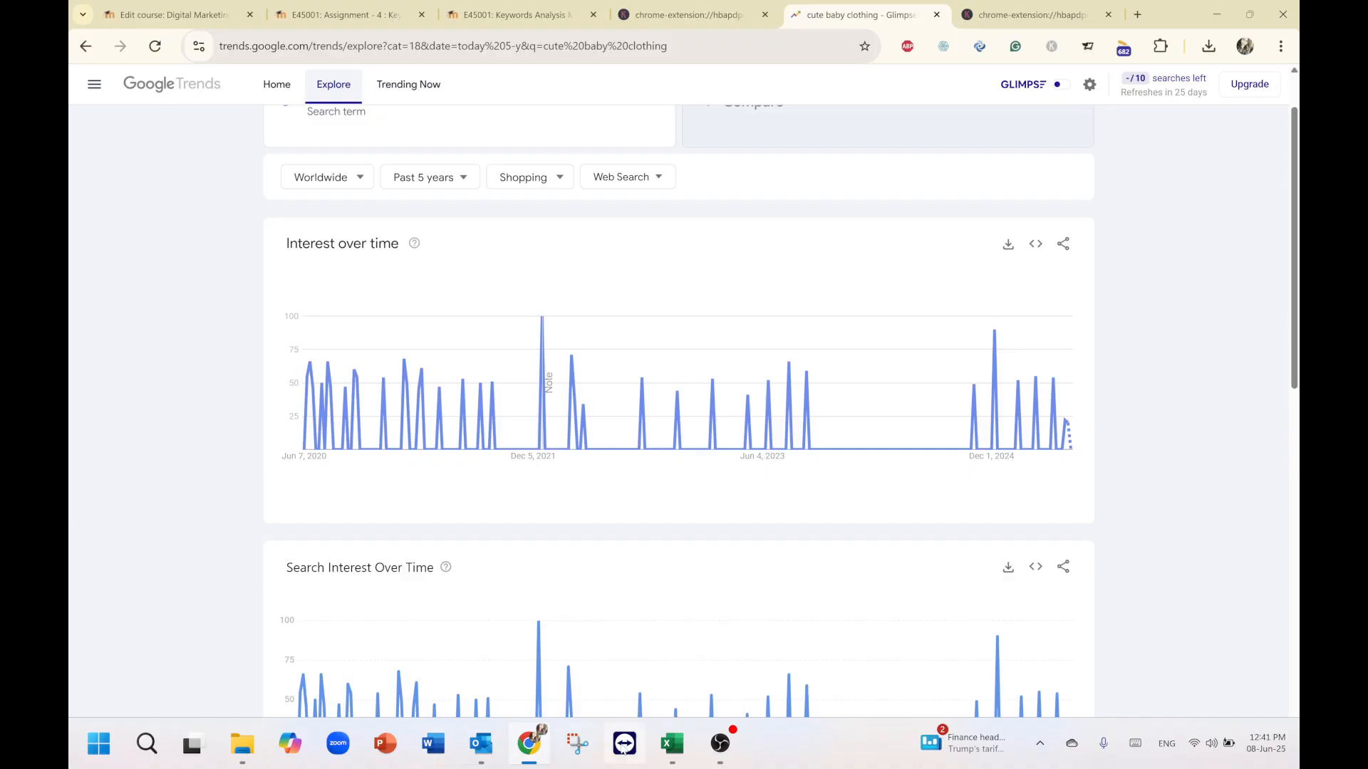
Return to the solution workbook and check the cute baby clothing CPC and search volume cells.
mouse_move(672, 743)
click(597, 676)
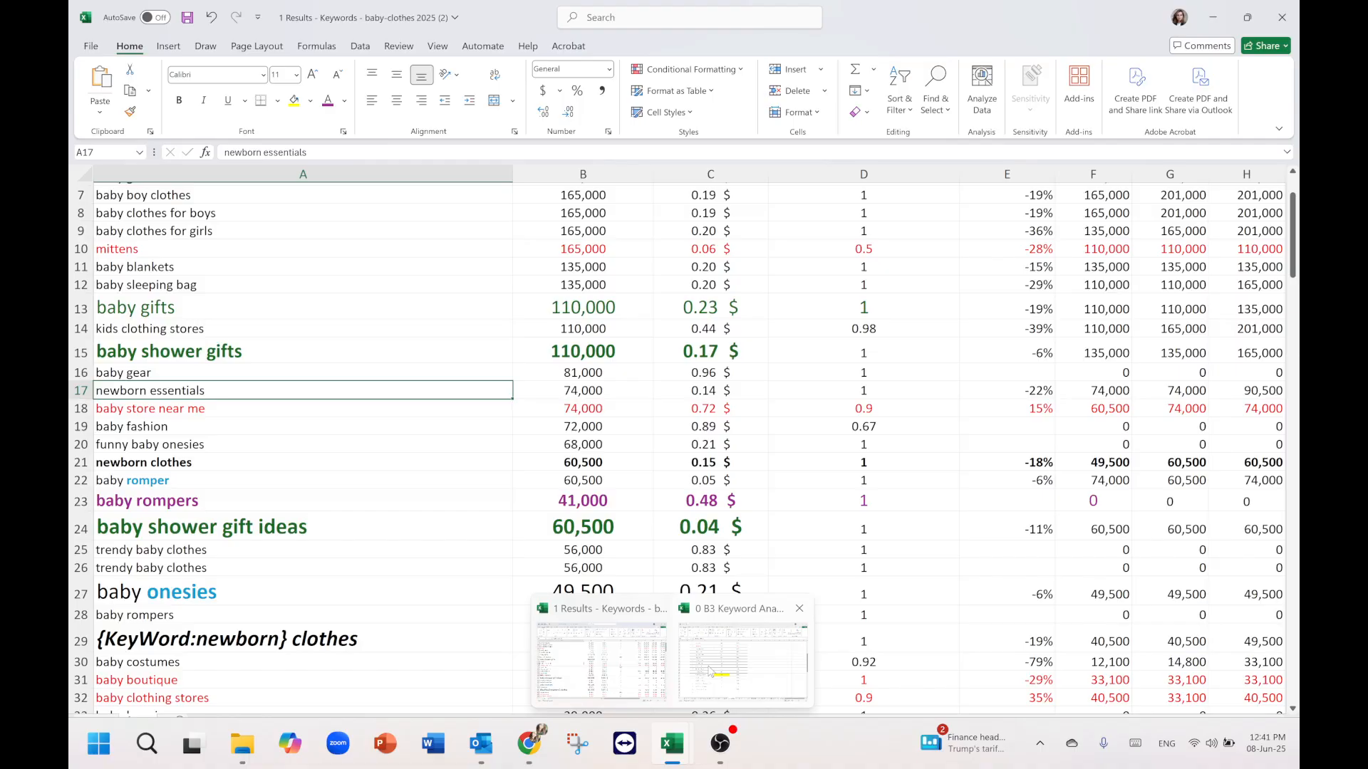
click(743, 659)
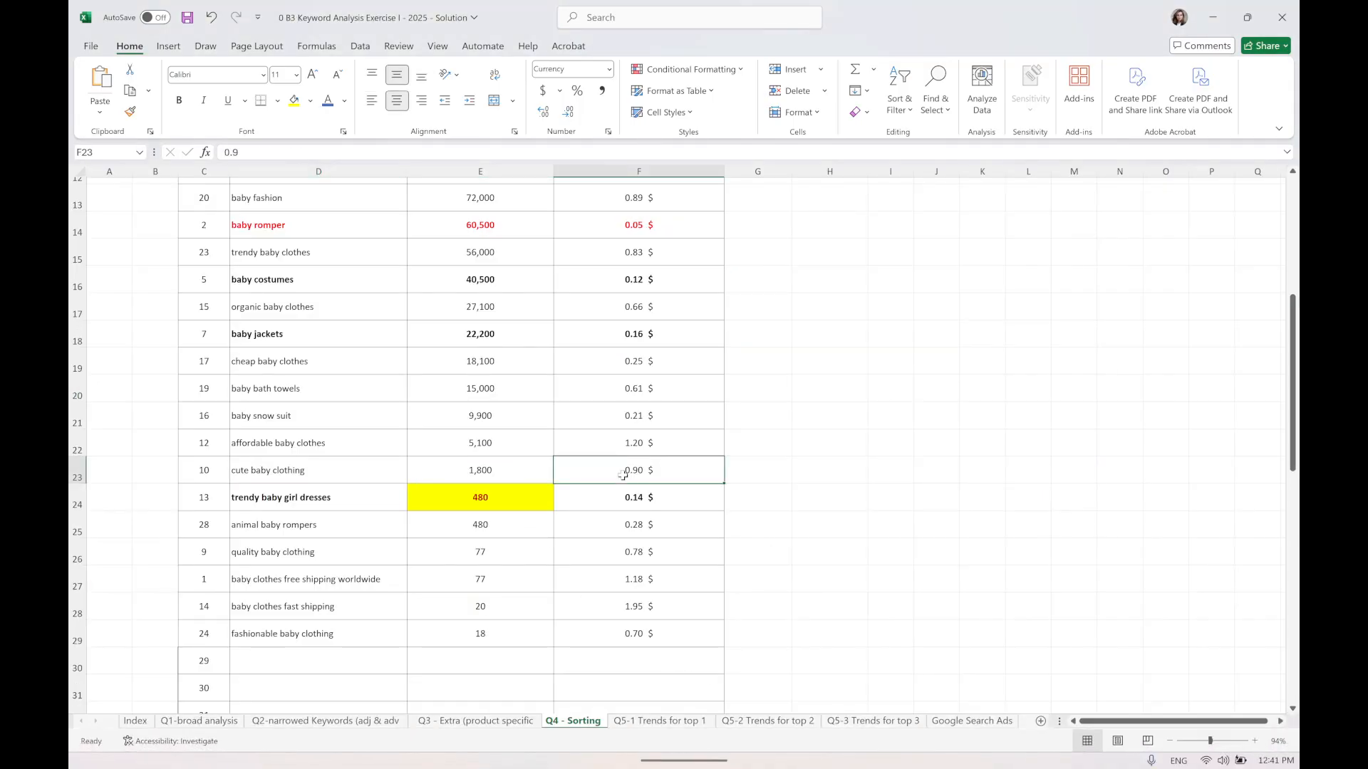
click(515, 470)
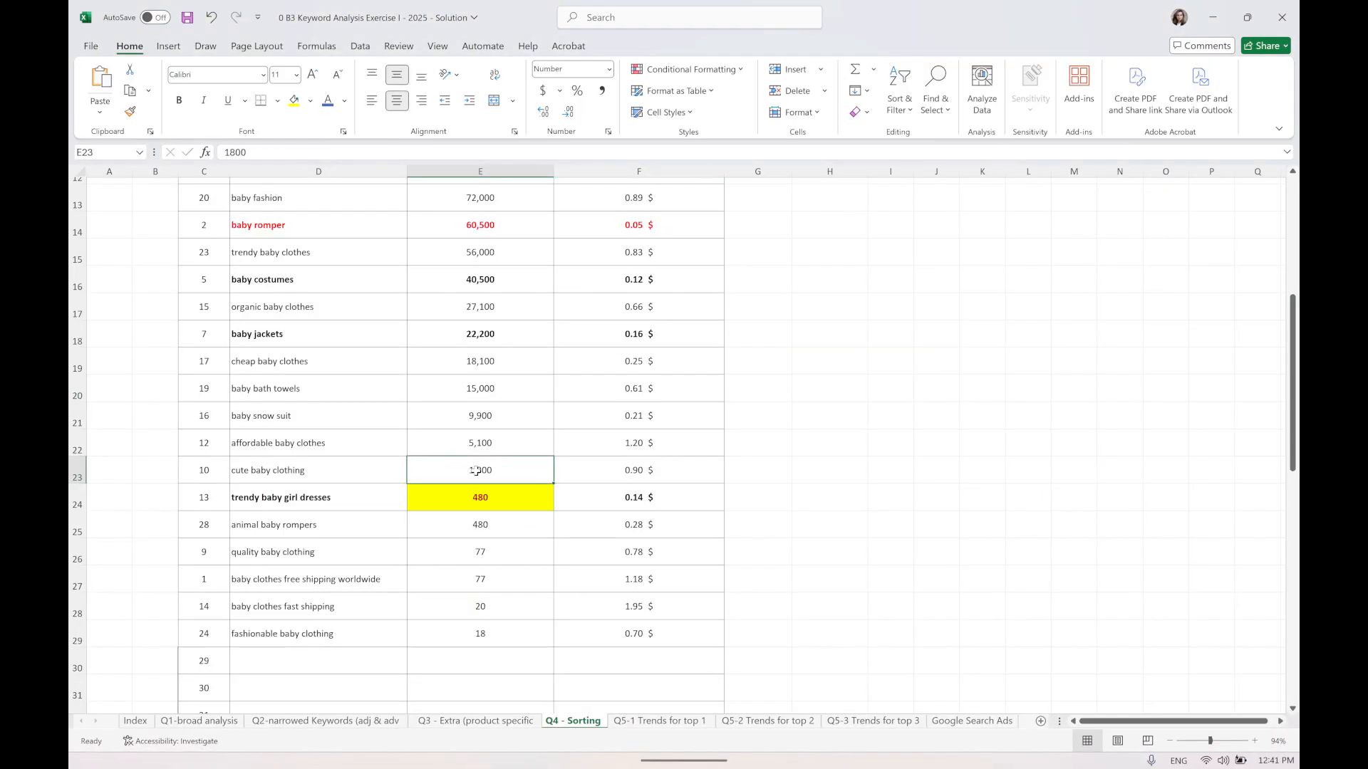
scroll(475, 471, up, 1)
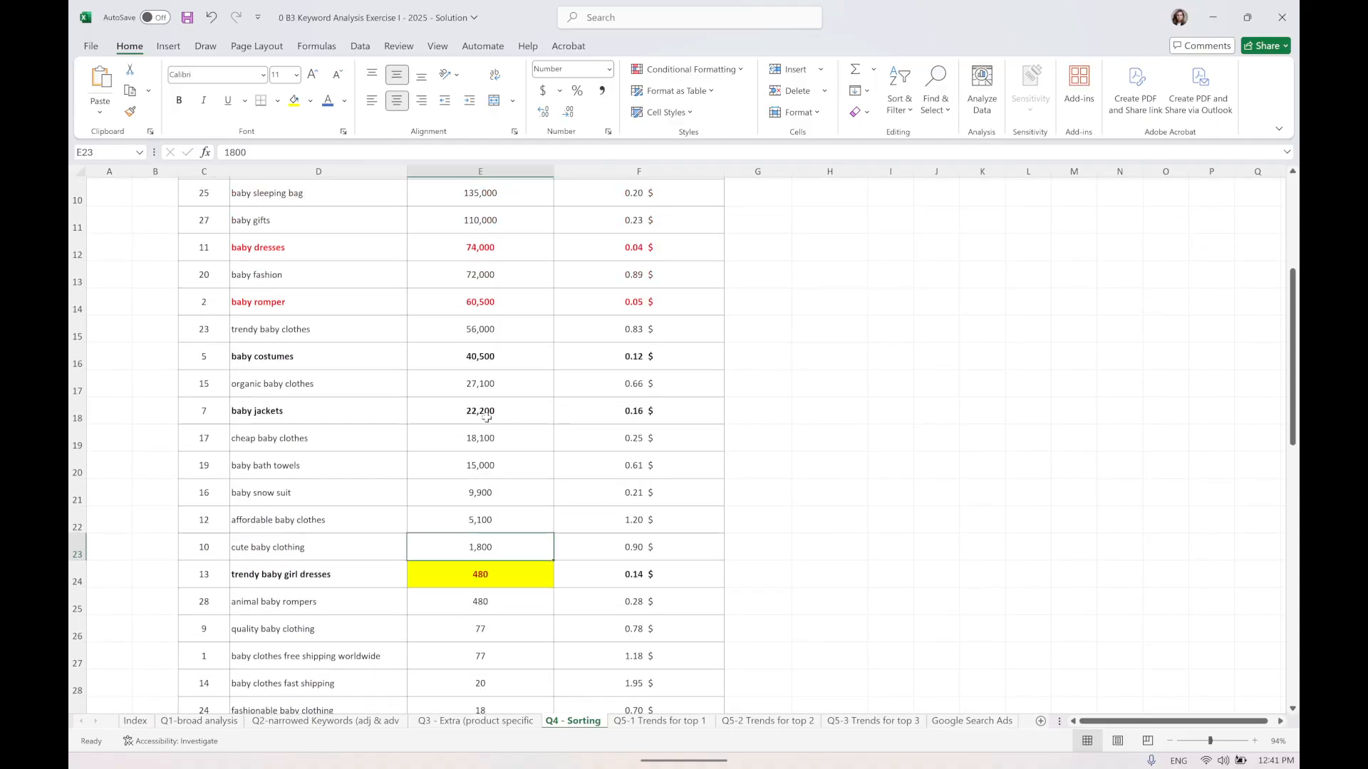
Copy the keyword "baby jackets" from the Sorting sheet and switch back to the browser.
click(496, 417)
double_click(321, 407)
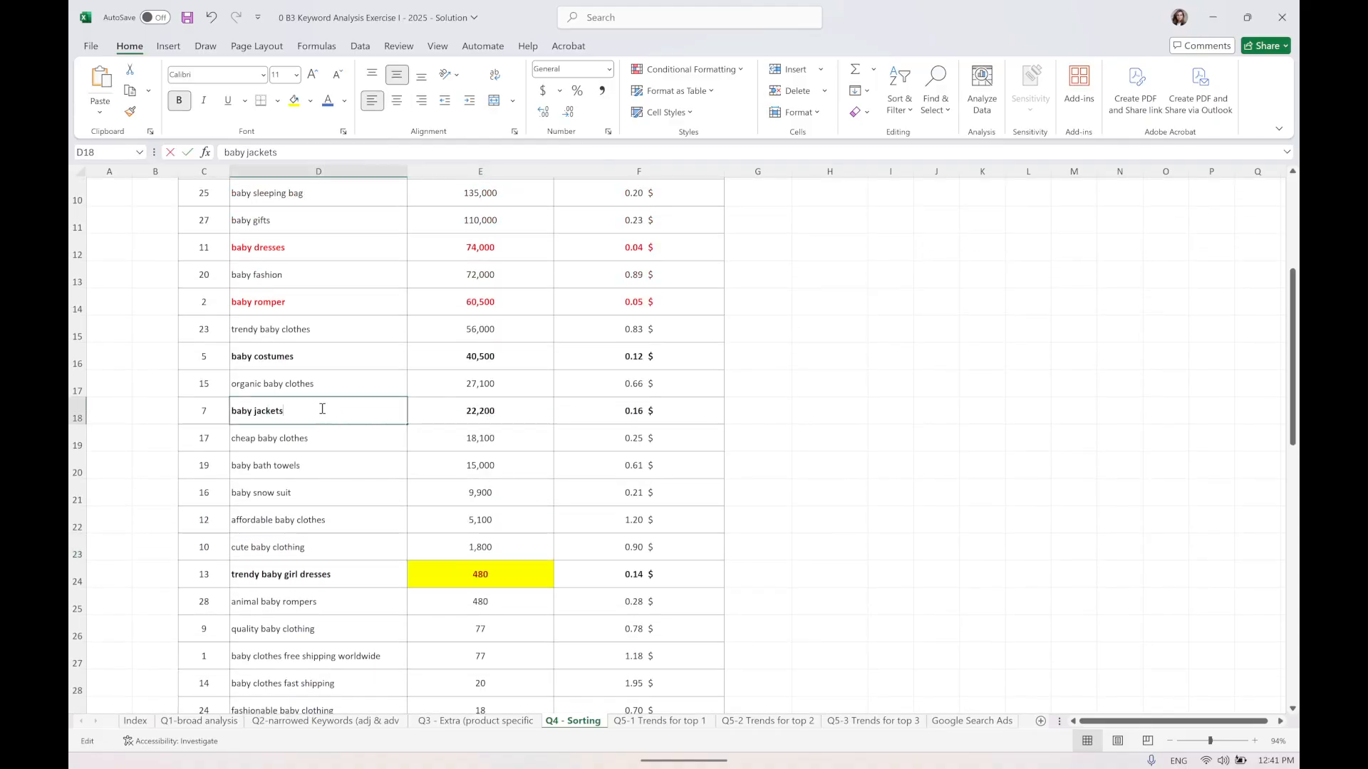
drag(321, 407, 196, 400)
click(1212, 17)
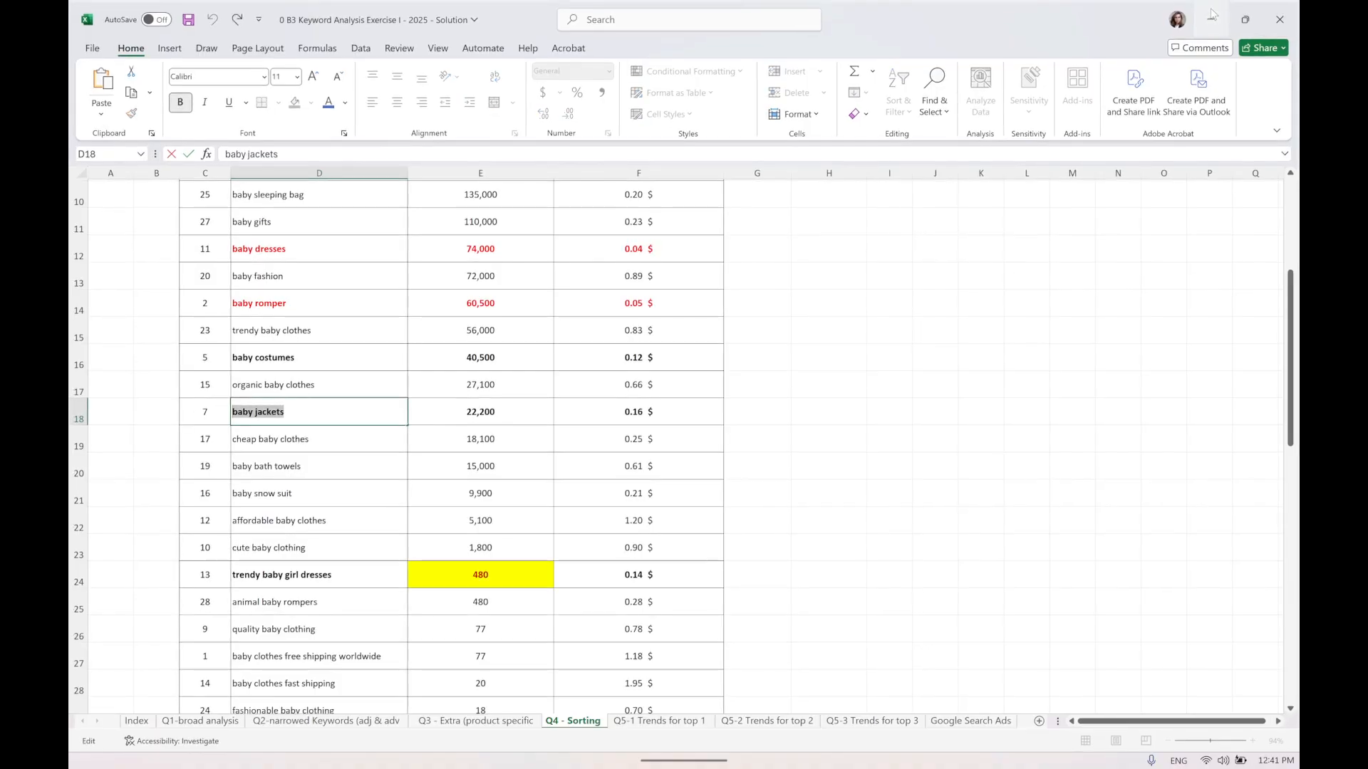
click(528, 754)
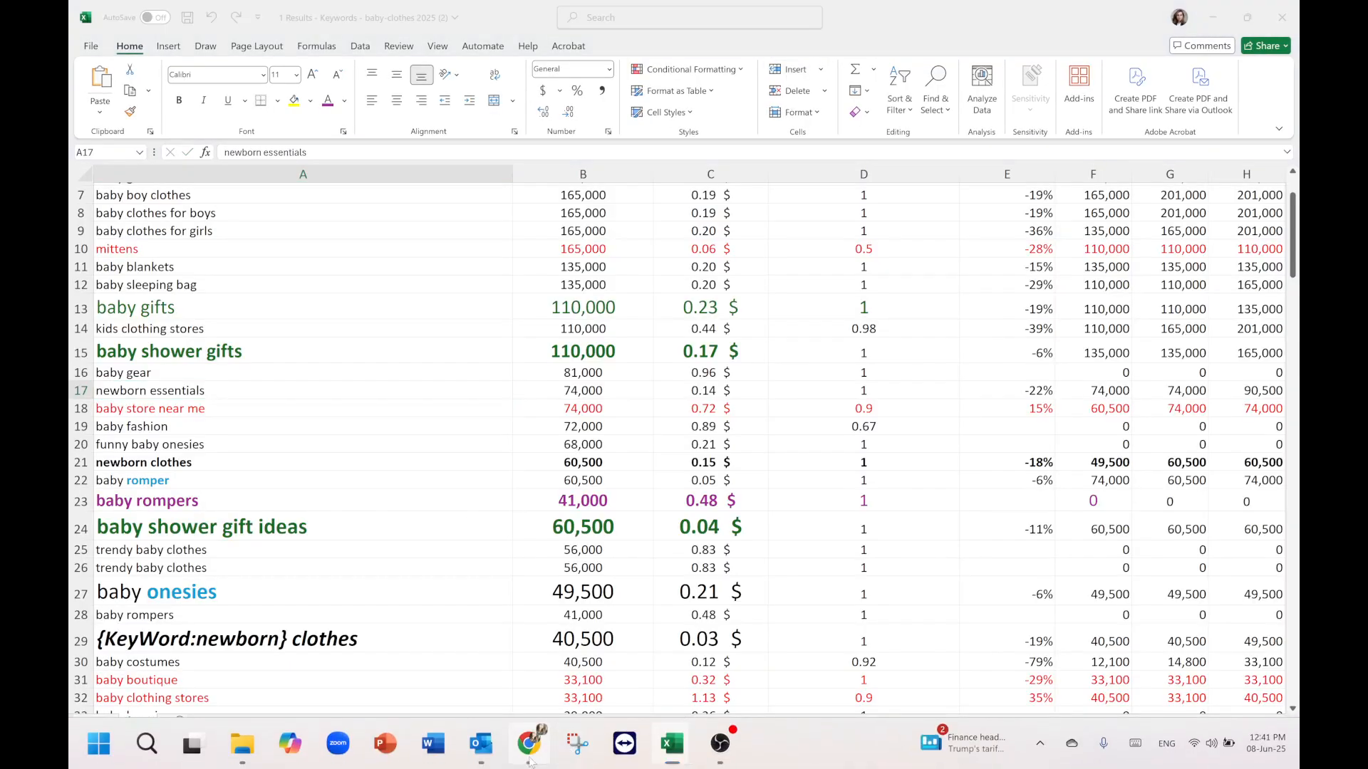
Search "baby jackets" in Trends Explore, then check its search volume cell in the Sorting sheet.
scroll(413, 182, up, 1)
scroll(412, 182, up, 1)
click(401, 177)
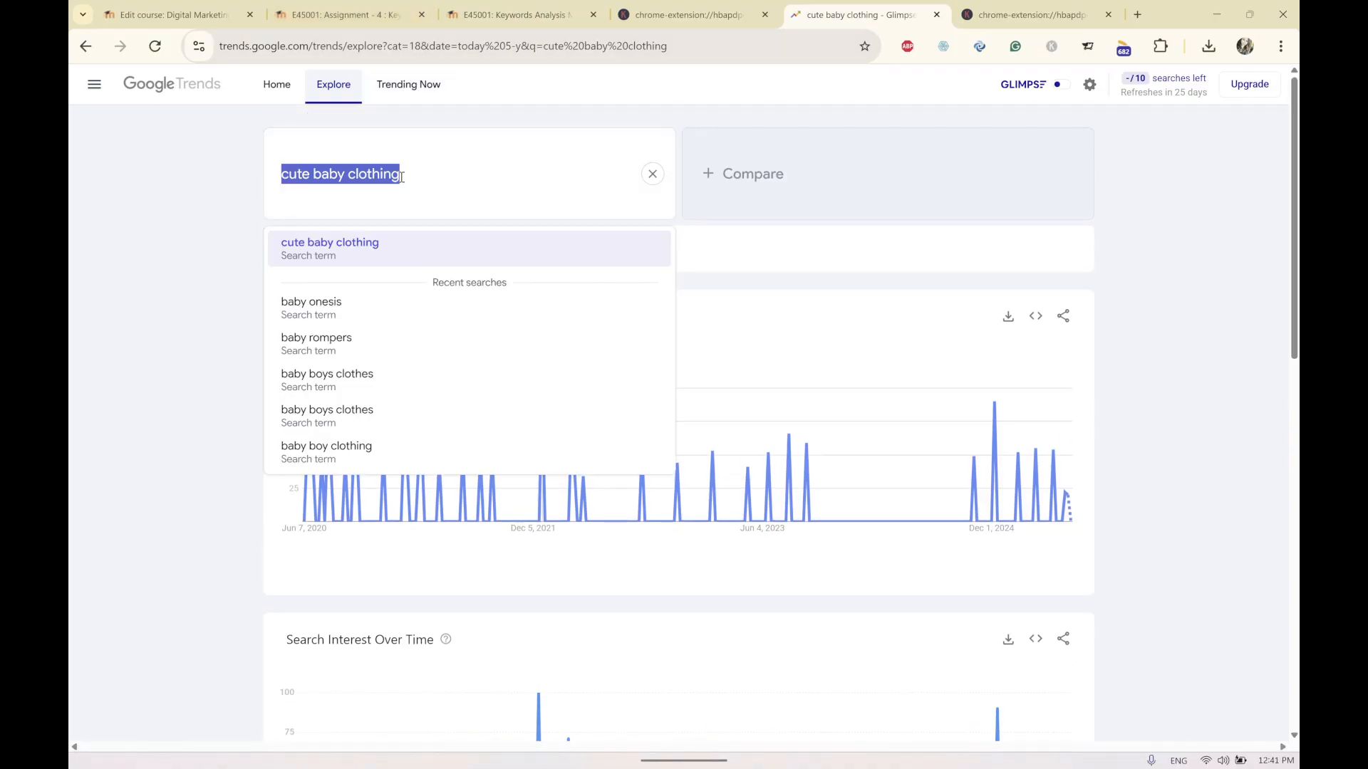
text(baby jackets)
key(Return)
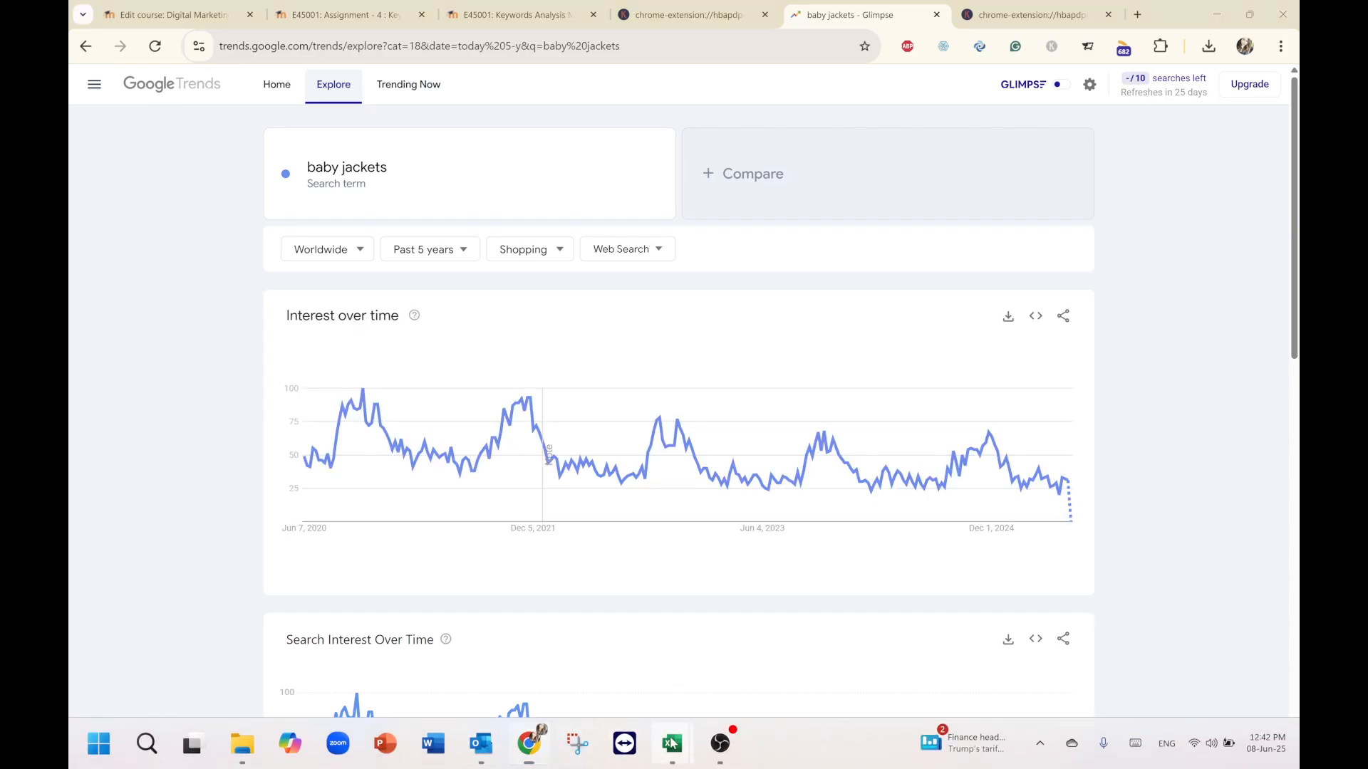
click(712, 677)
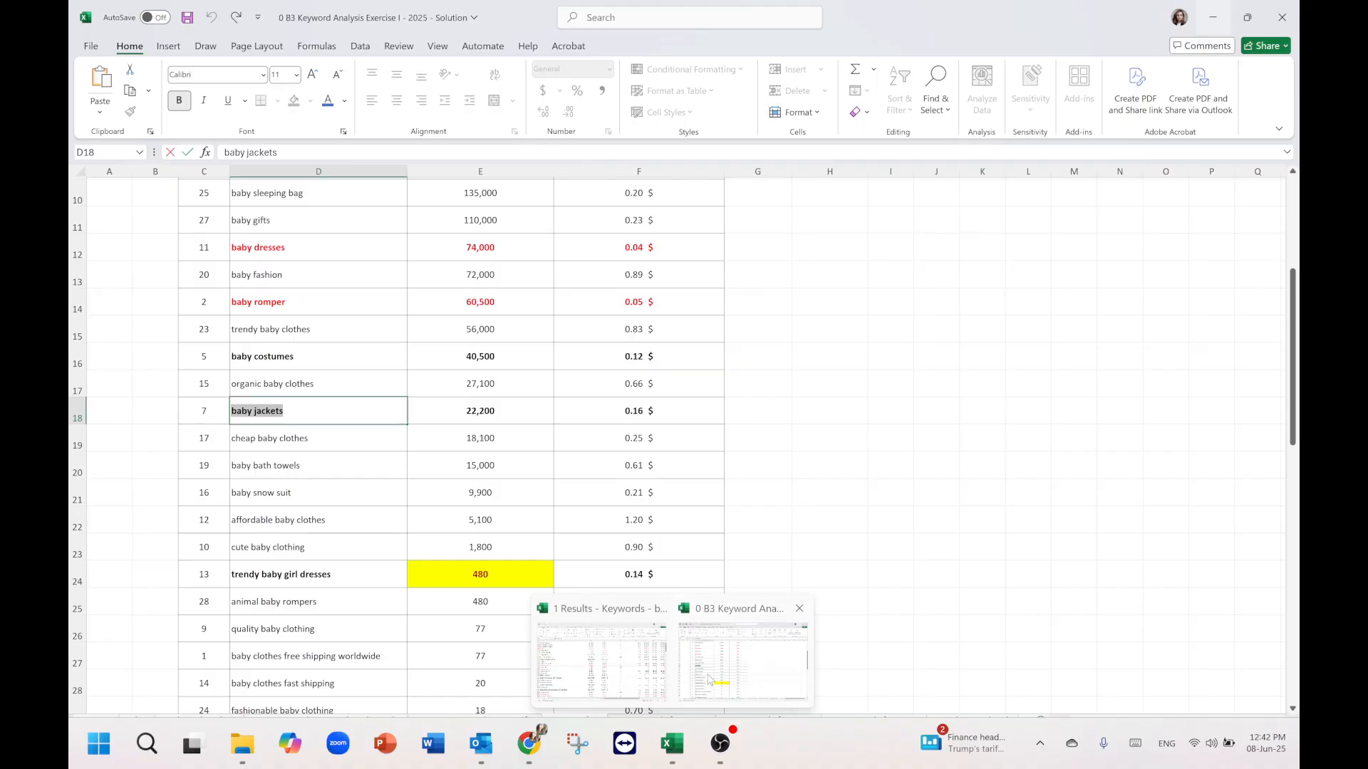
click(490, 412)
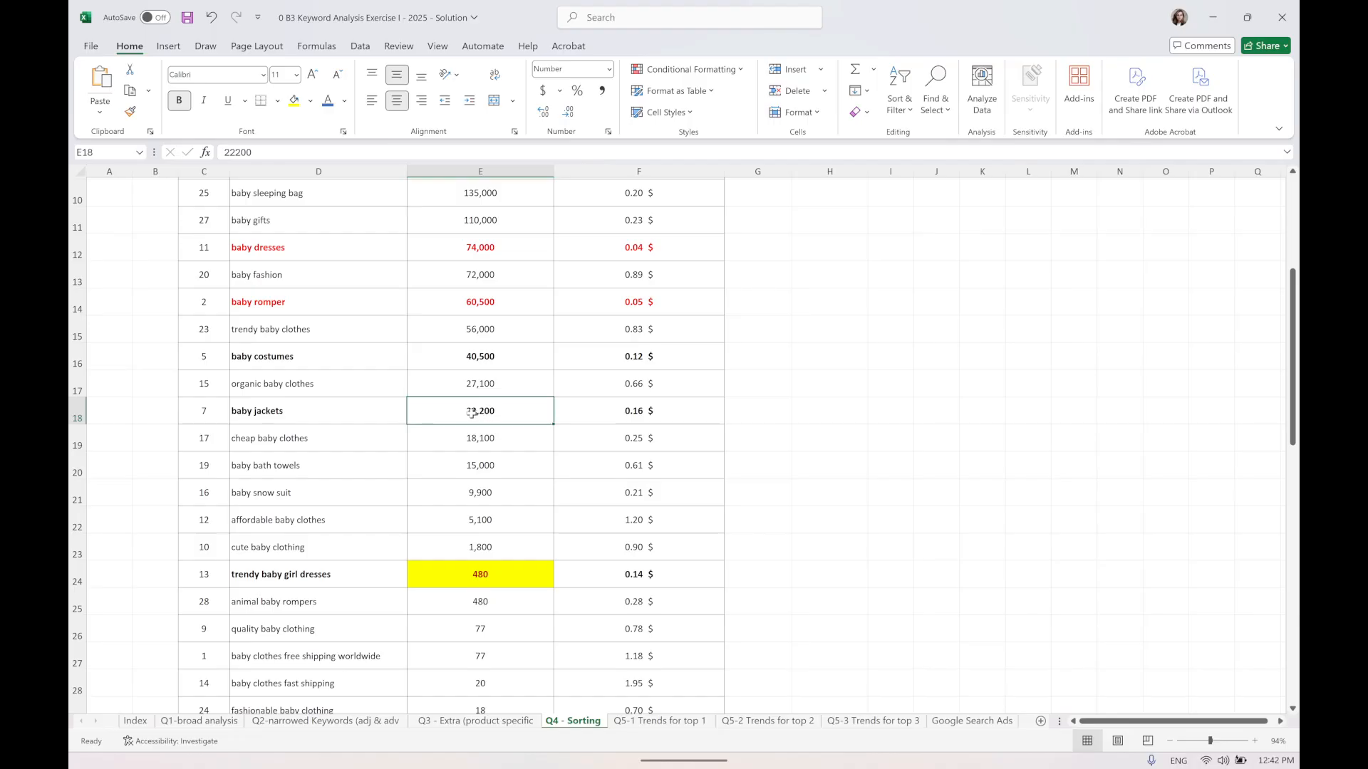
Review the baby jackets interest over time, search interest and interest by region rankings in Trends Explore.
click(1212, 18)
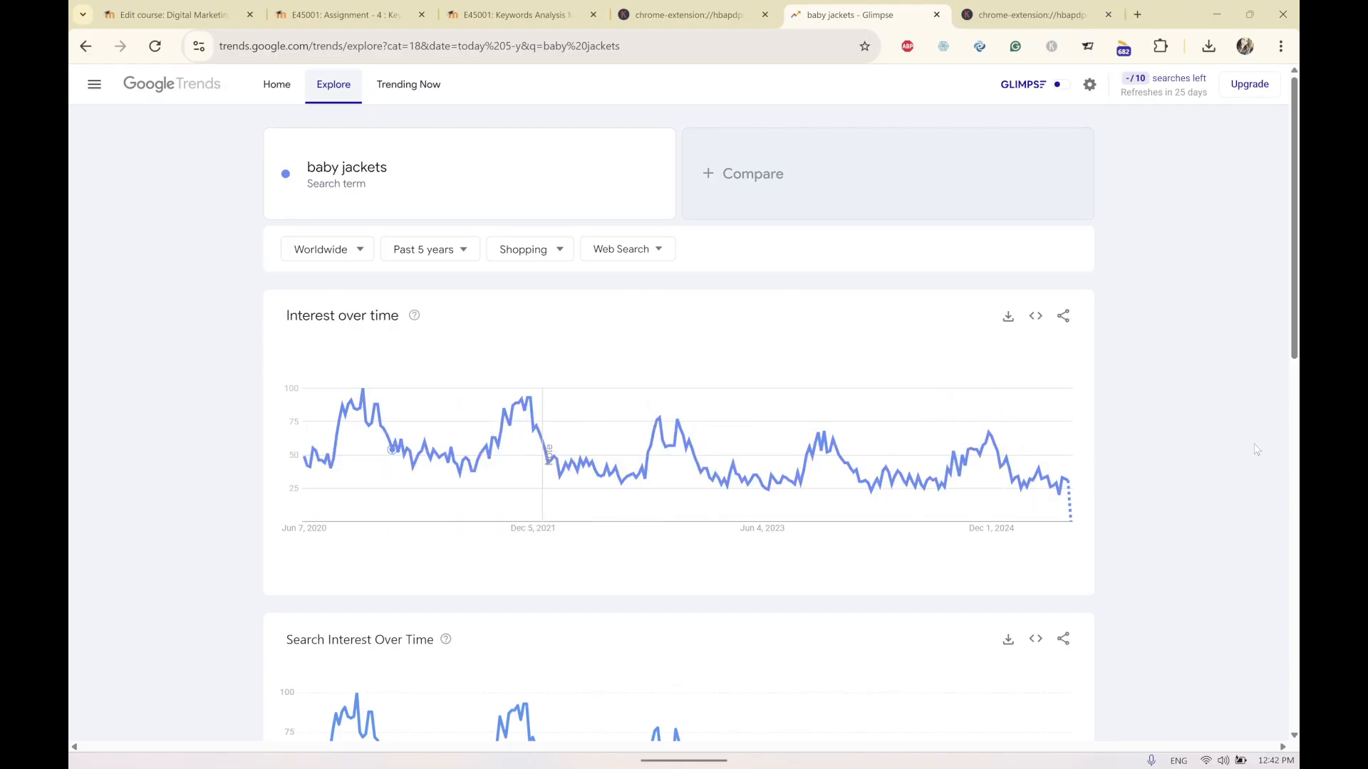
scroll(1251, 451, down, 3)
scroll(1181, 519, up, 3)
scroll(1181, 520, down, 4)
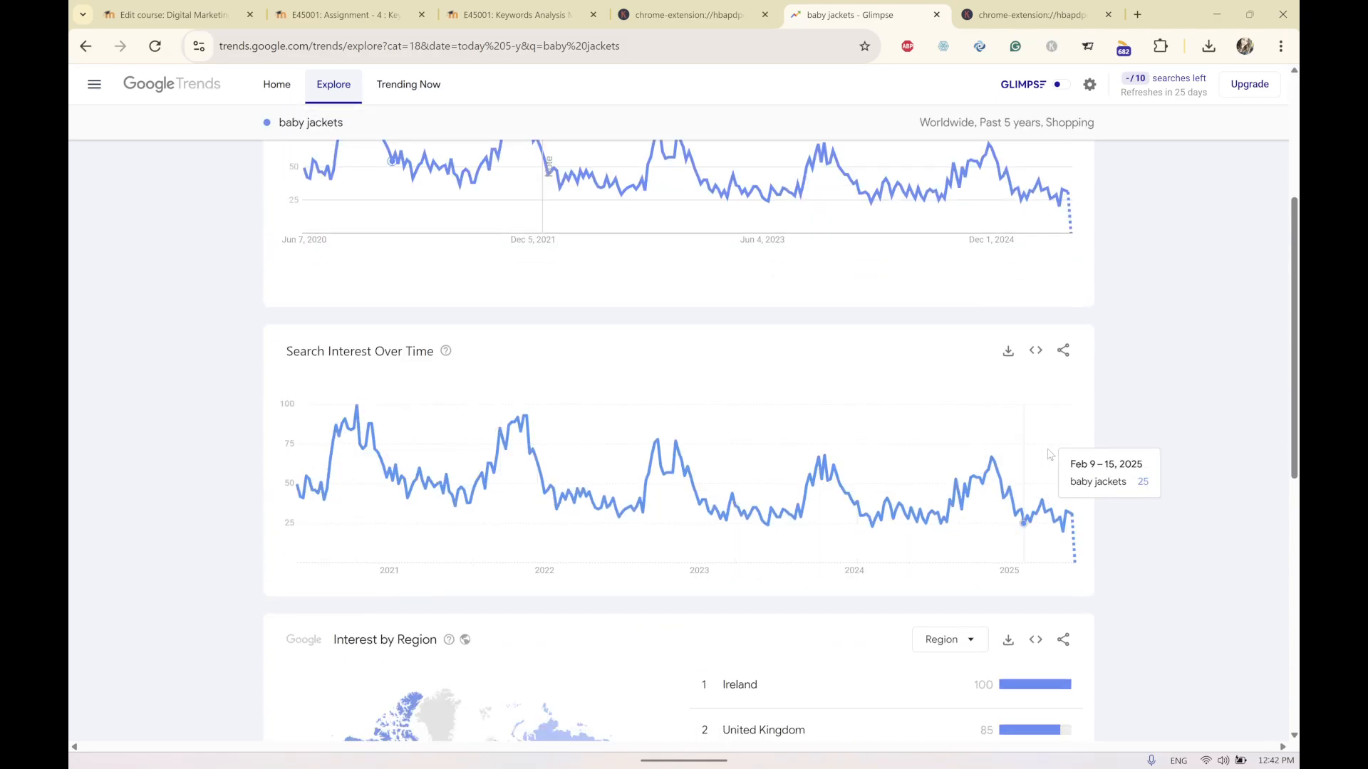
scroll(1147, 499, down, 1)
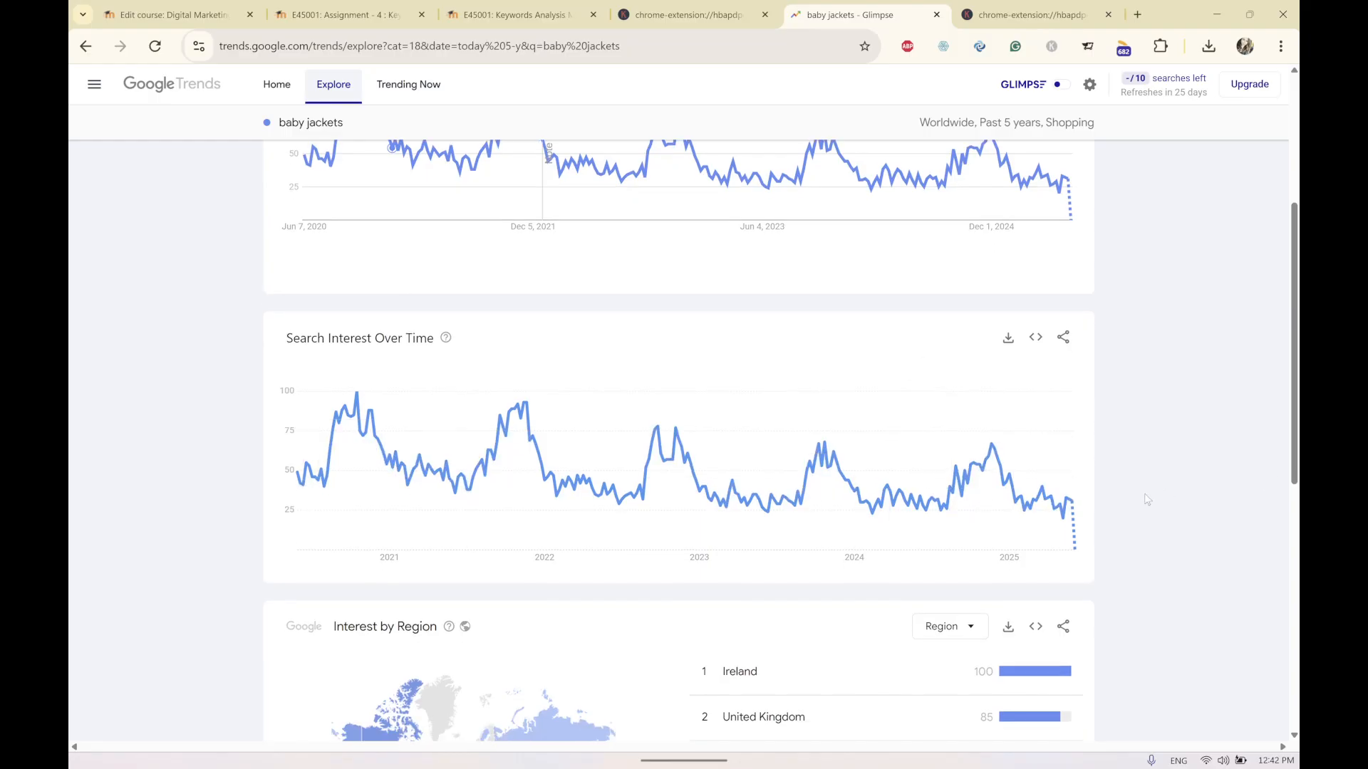
scroll(1146, 499, down, 2)
scroll(1211, 427, up, 6)
scroll(1249, 343, down, 4)
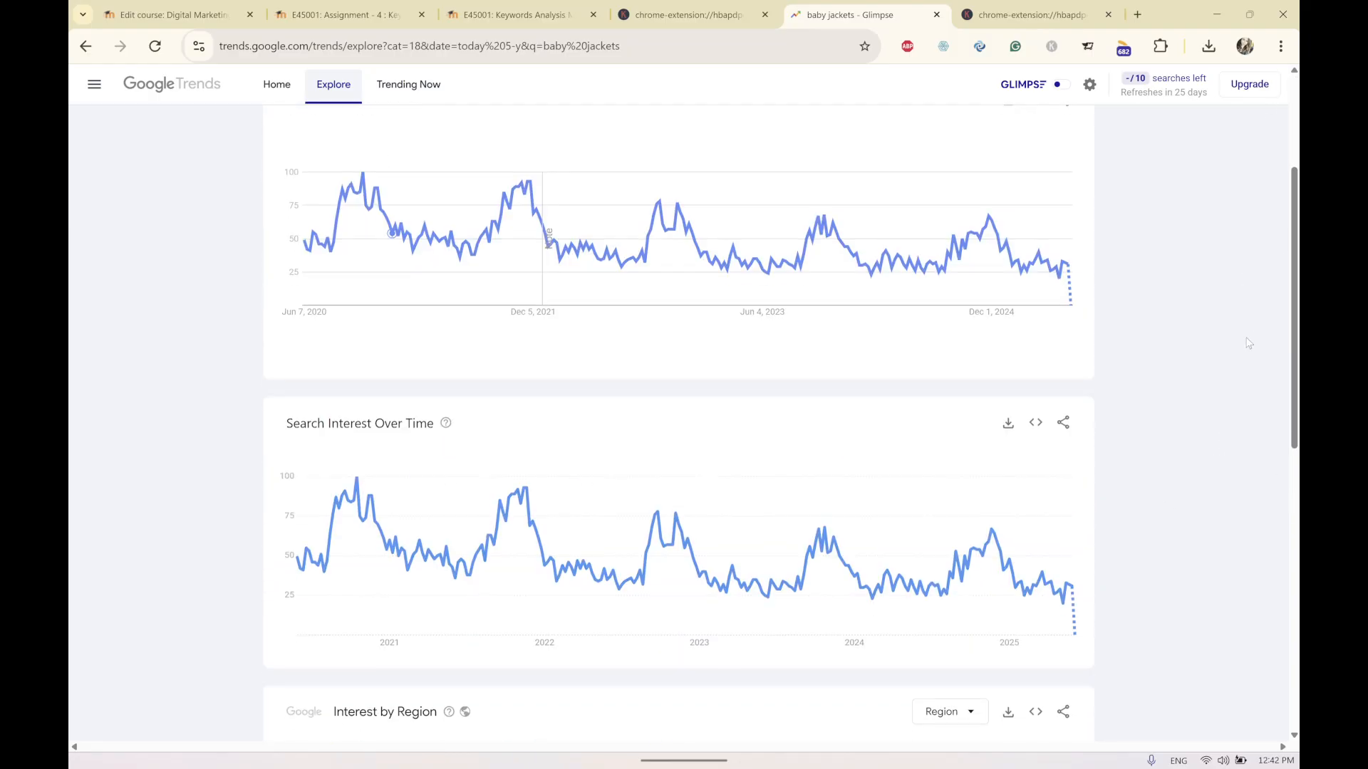
scroll(1249, 343, down, 6)
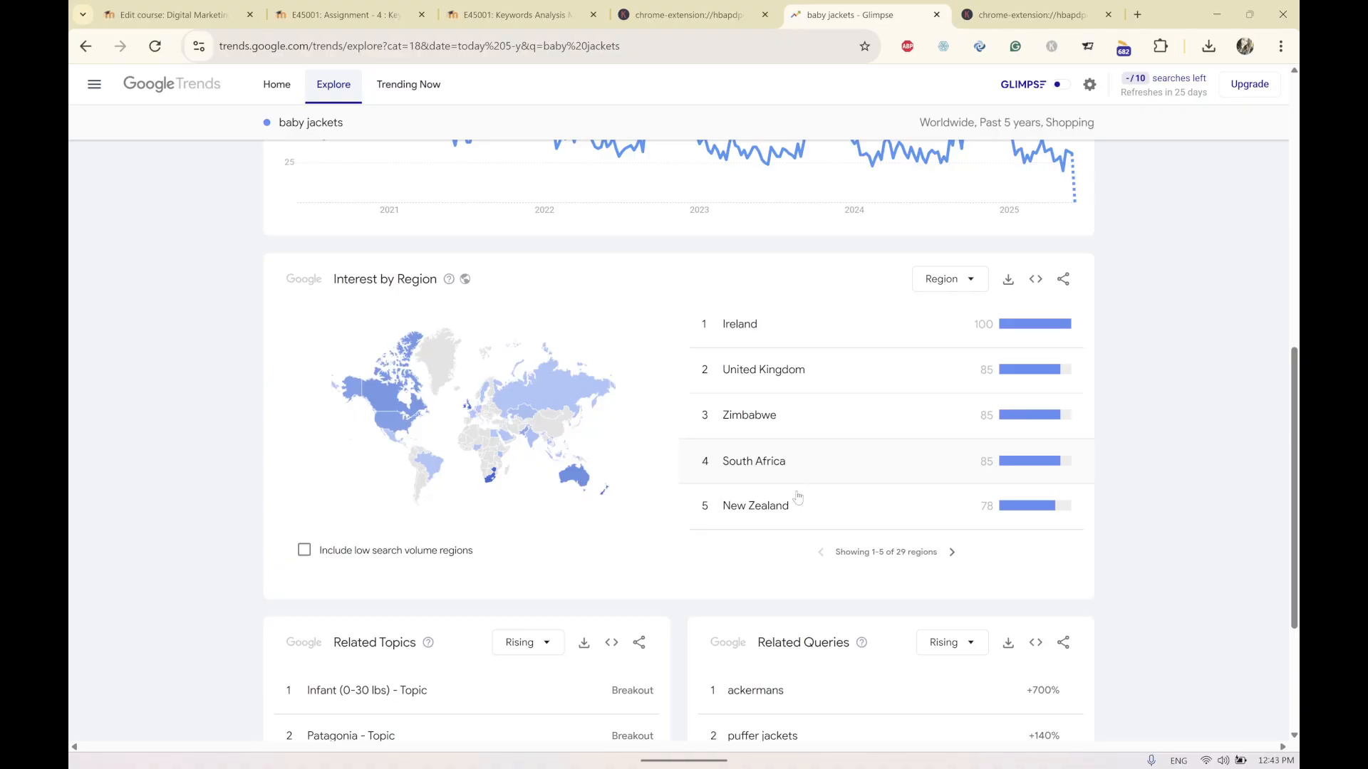
click(952, 553)
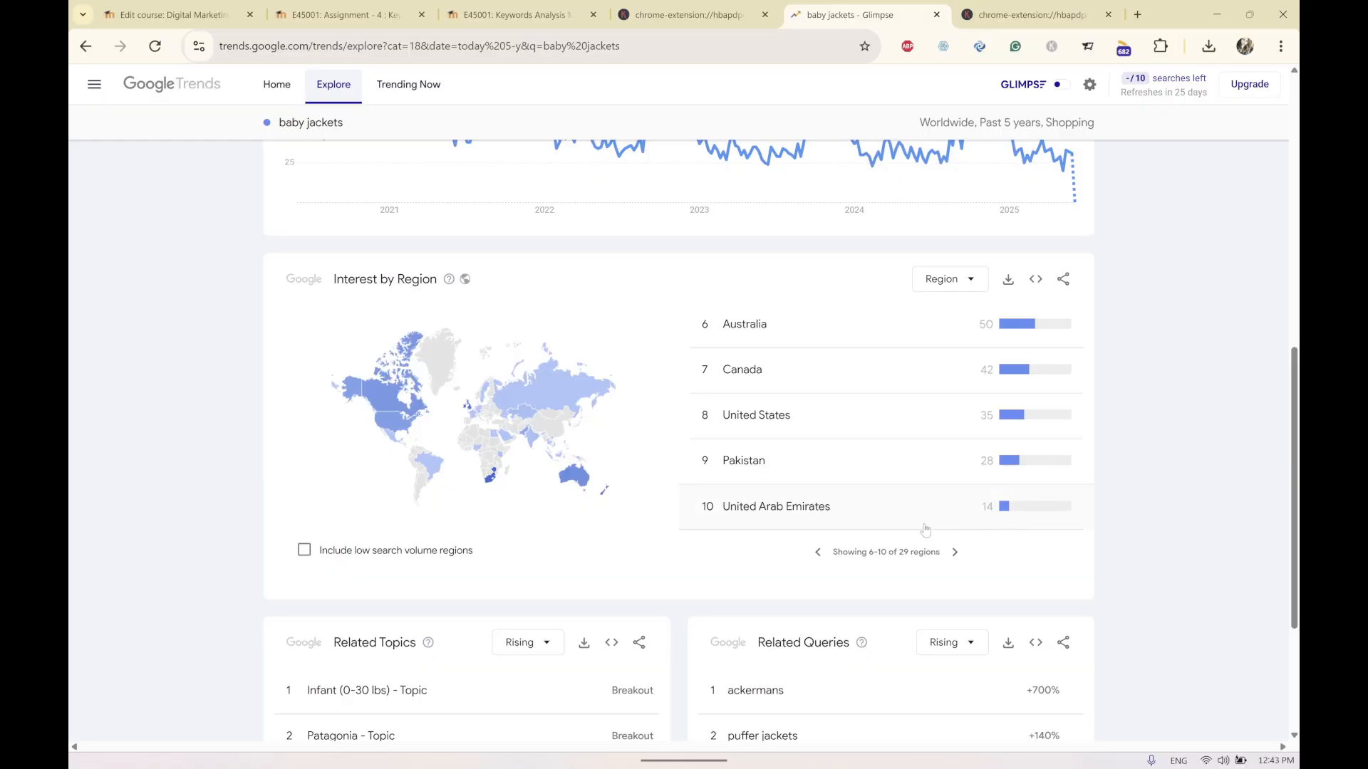
scroll(908, 515, down, 2)
scroll(908, 514, up, 12)
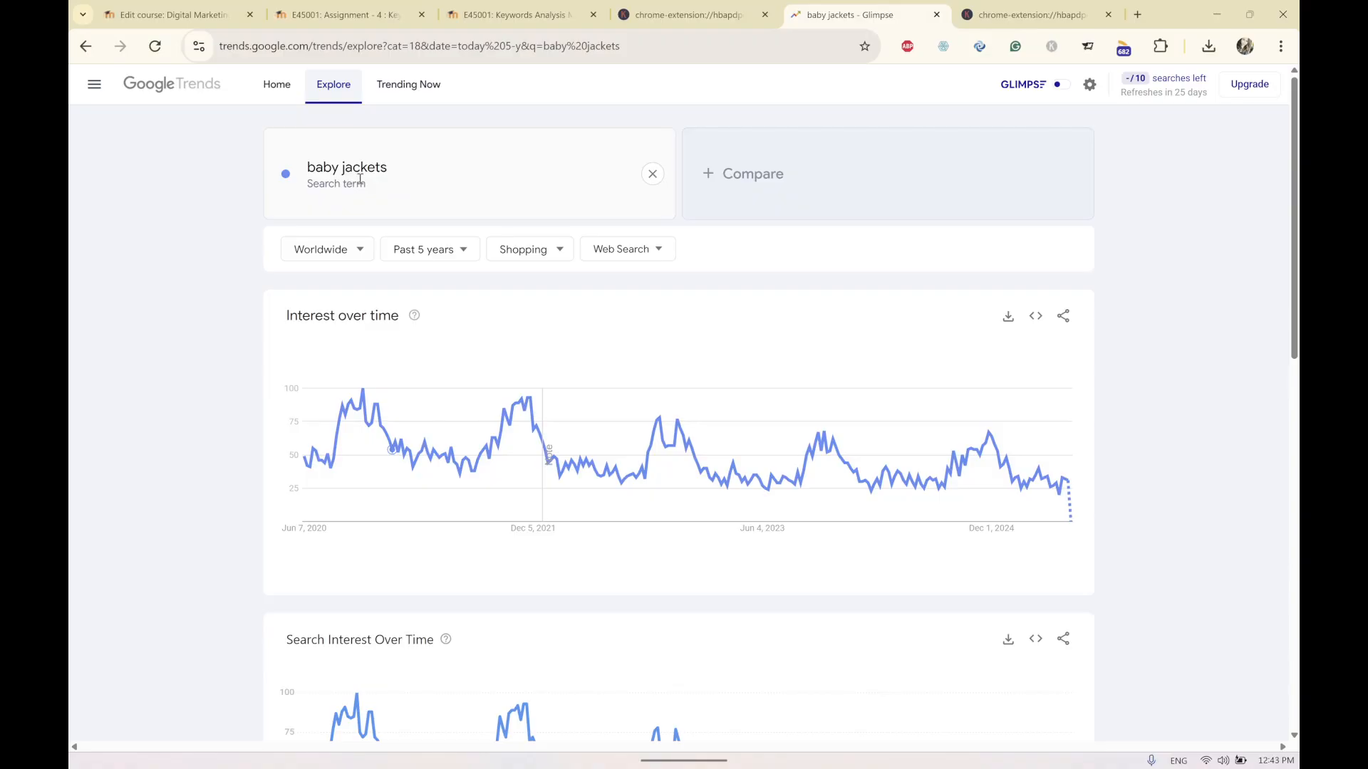
mouse_move(621, 759)
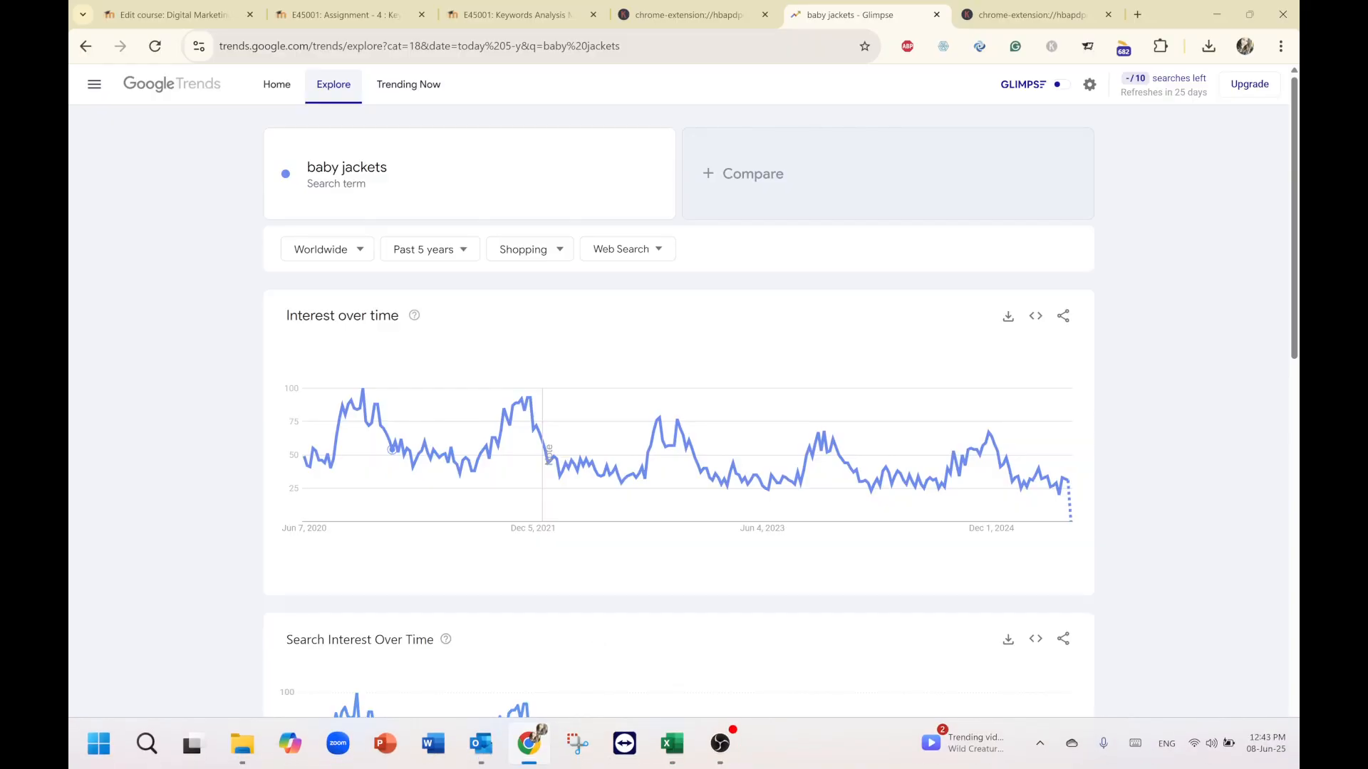
mouse_move(674, 763)
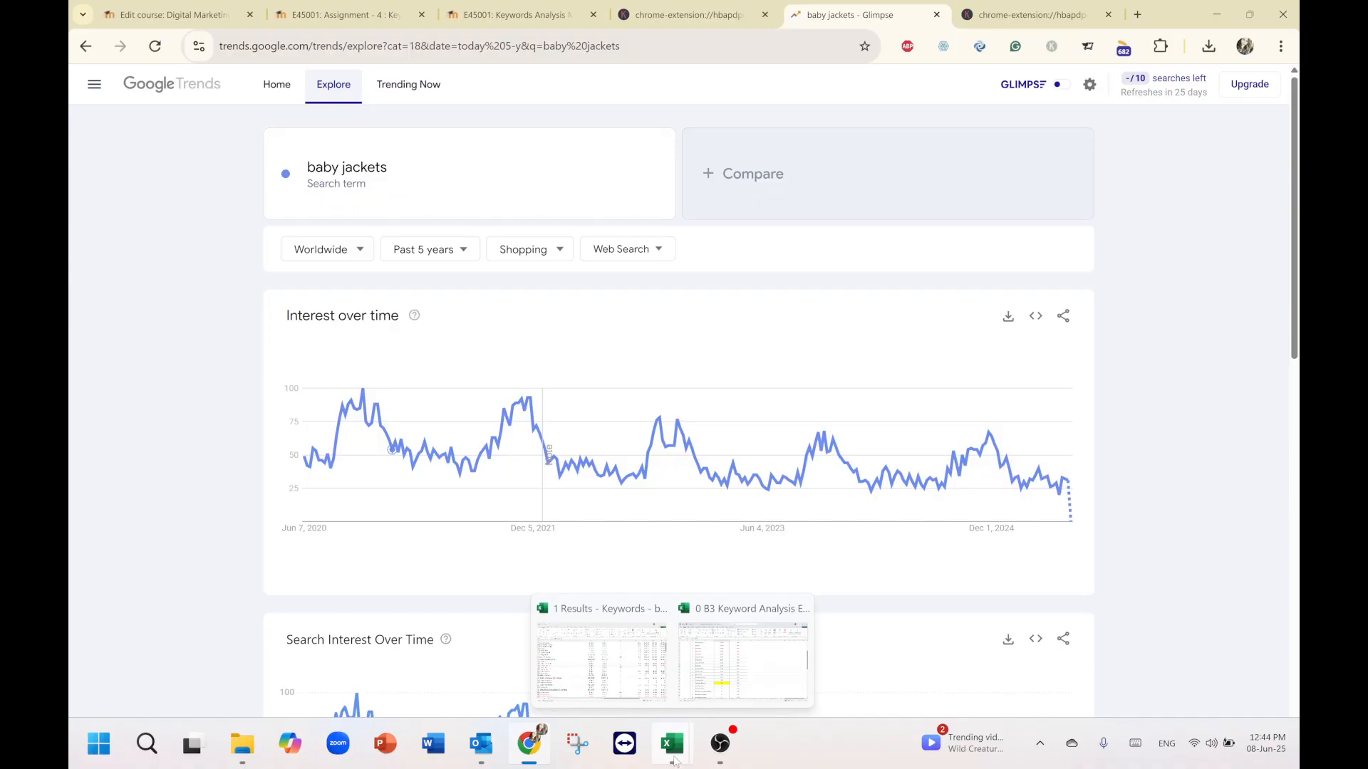
scroll(921, 455, down, 3)
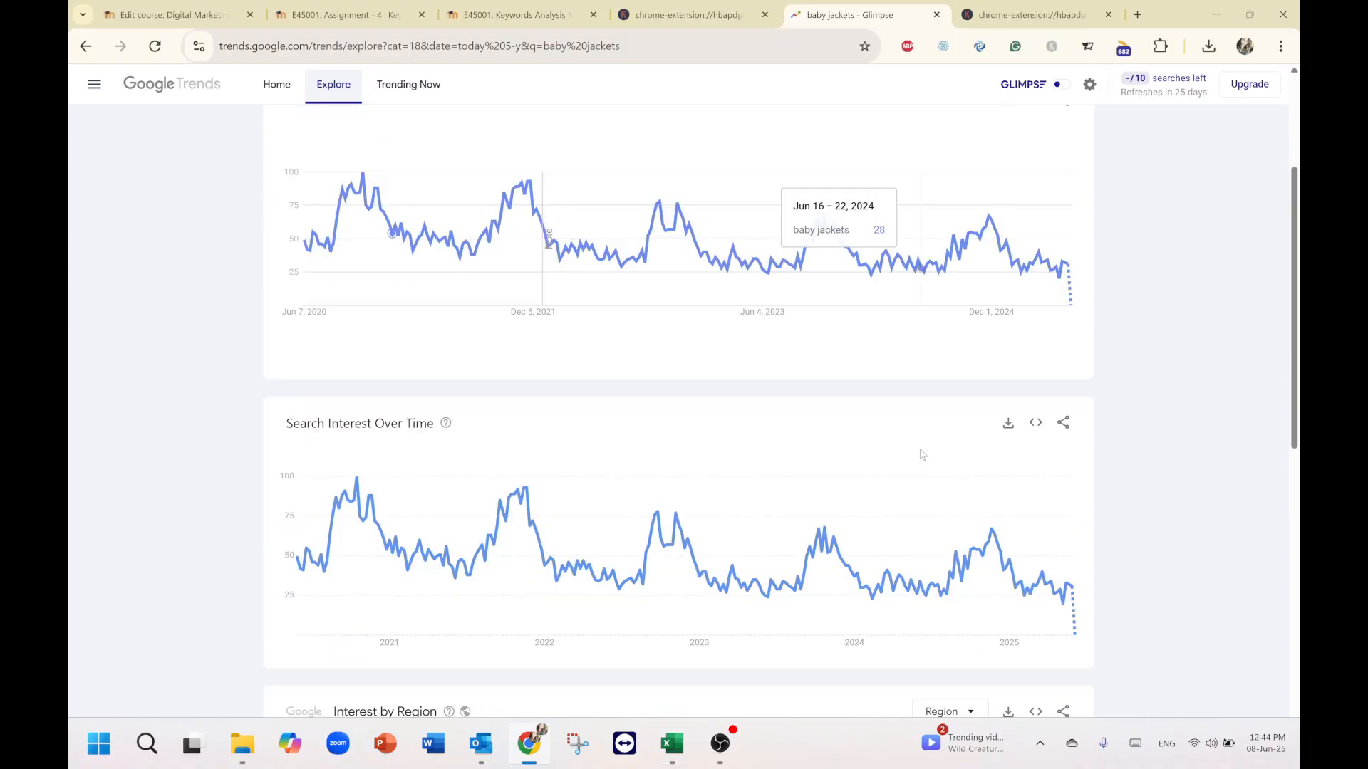
scroll(922, 454, down, 6)
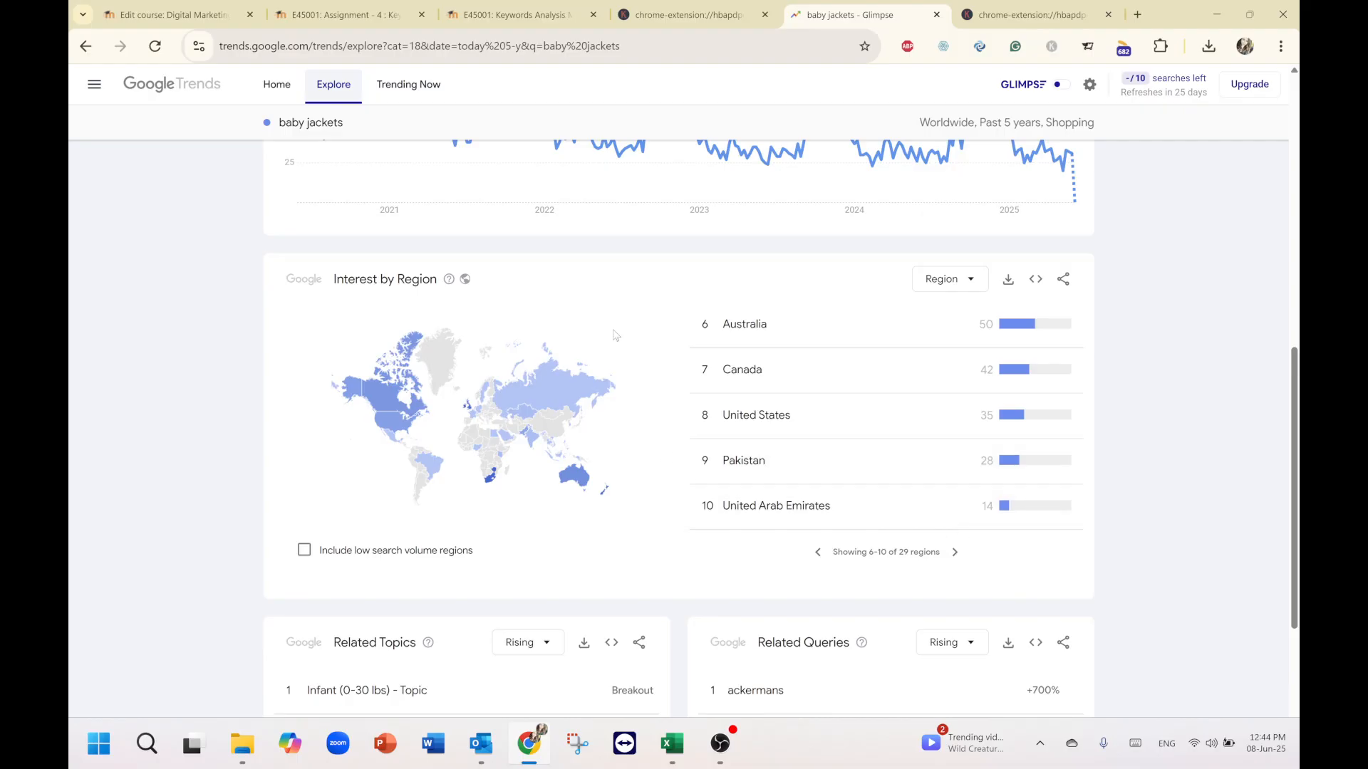
Search "baby clothing" in Trends Explore and page through its interest by region country list.
scroll(958, 561, up, 9)
click(354, 184)
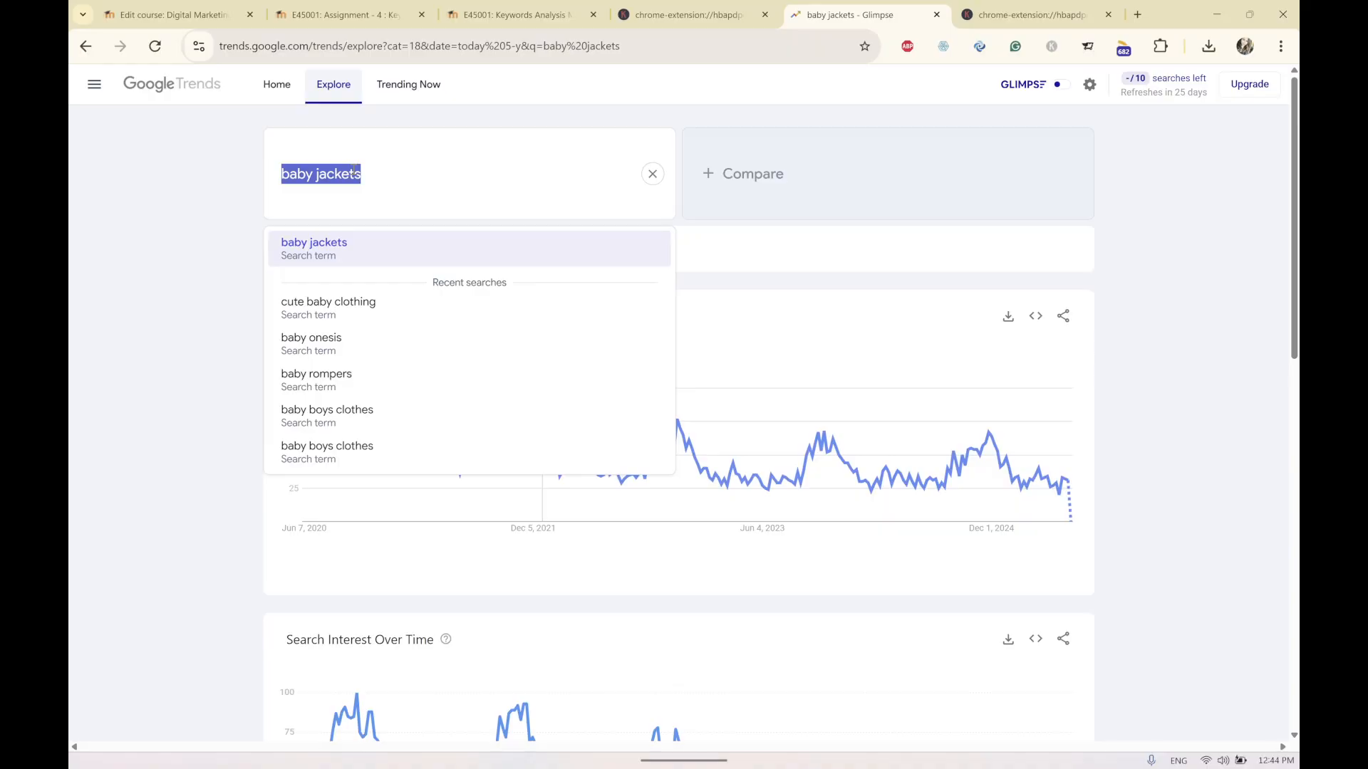
double_click(347, 173)
text(cl)
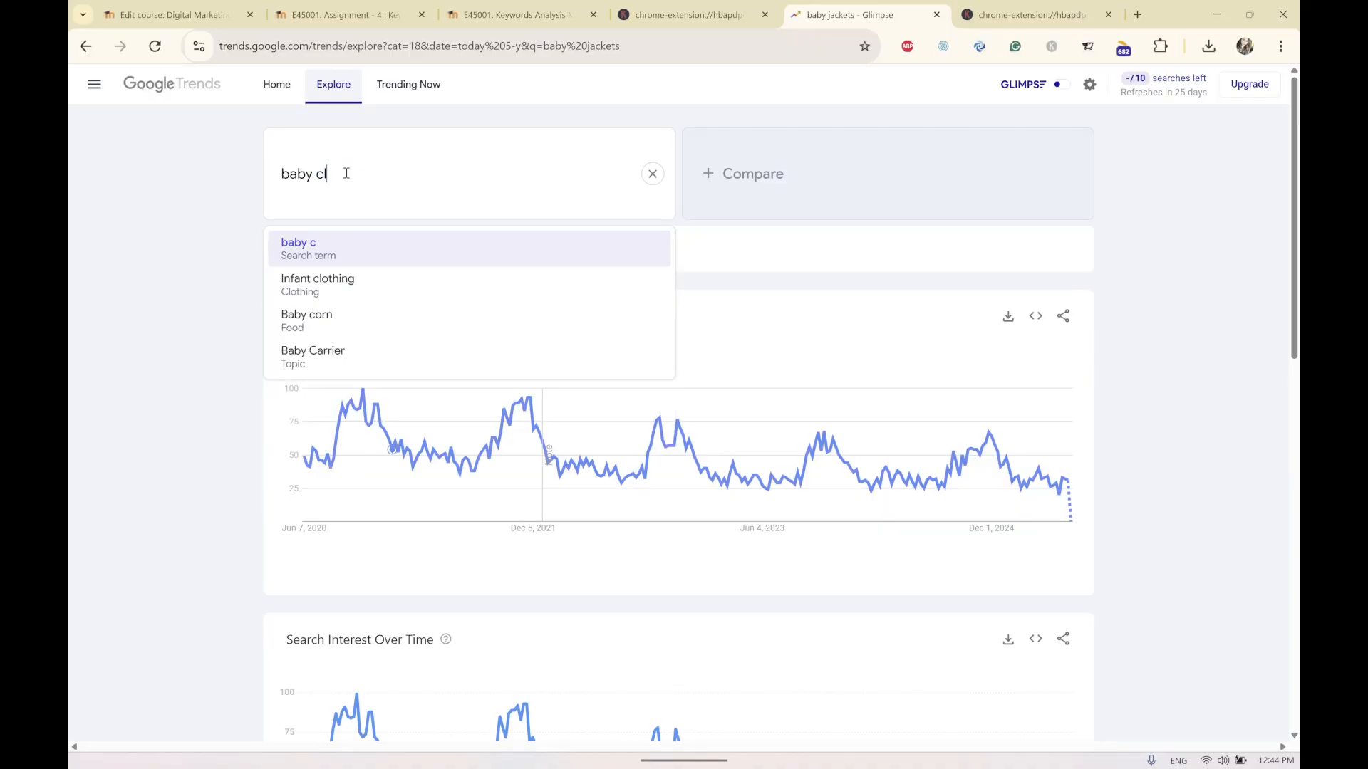
text(othing)
key(Return)
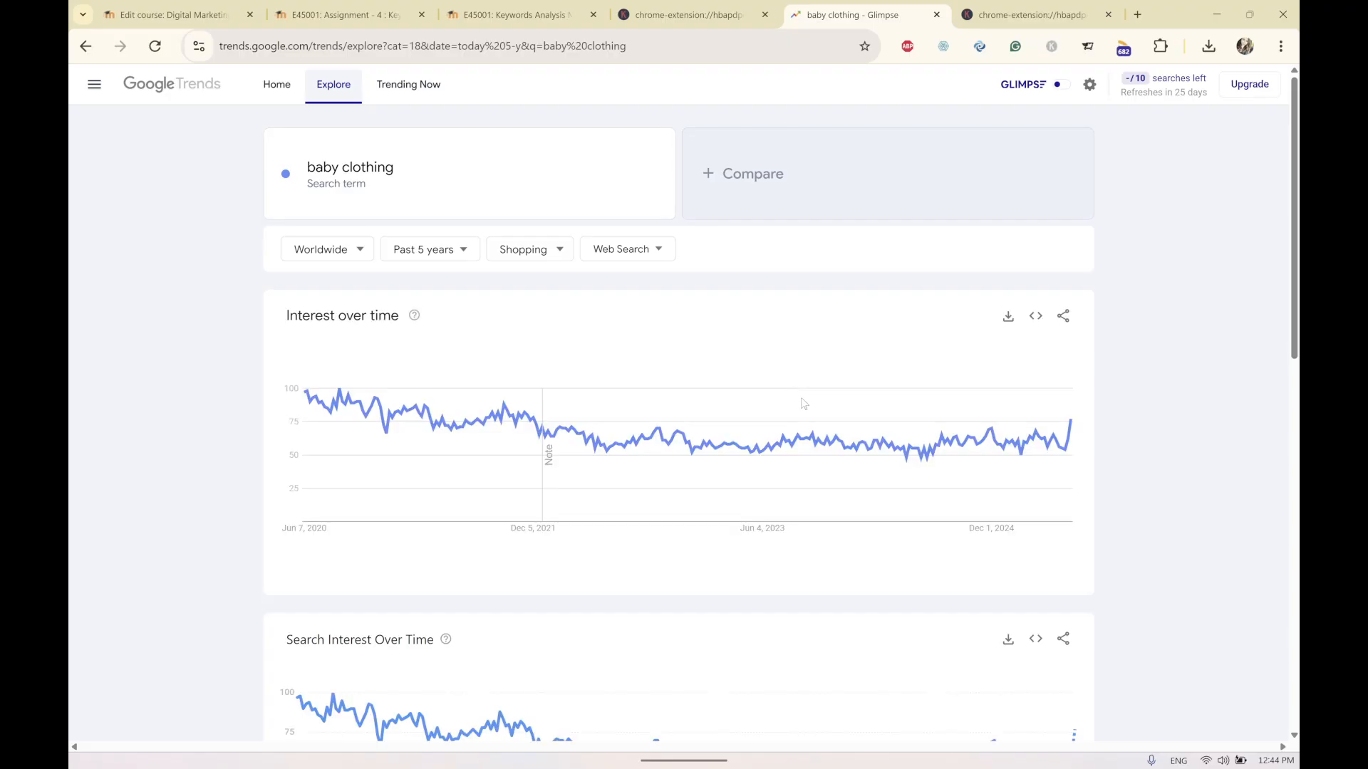
scroll(804, 403, down, 10)
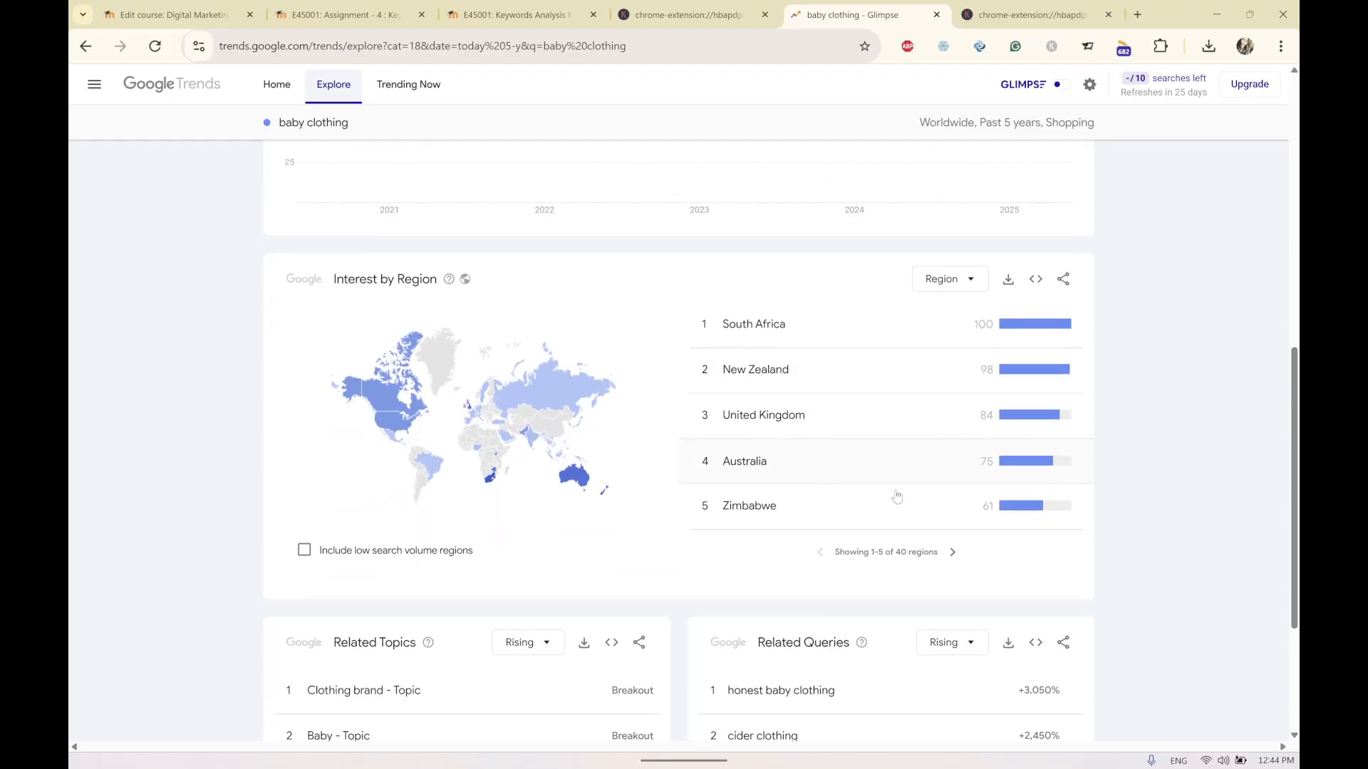
click(954, 552)
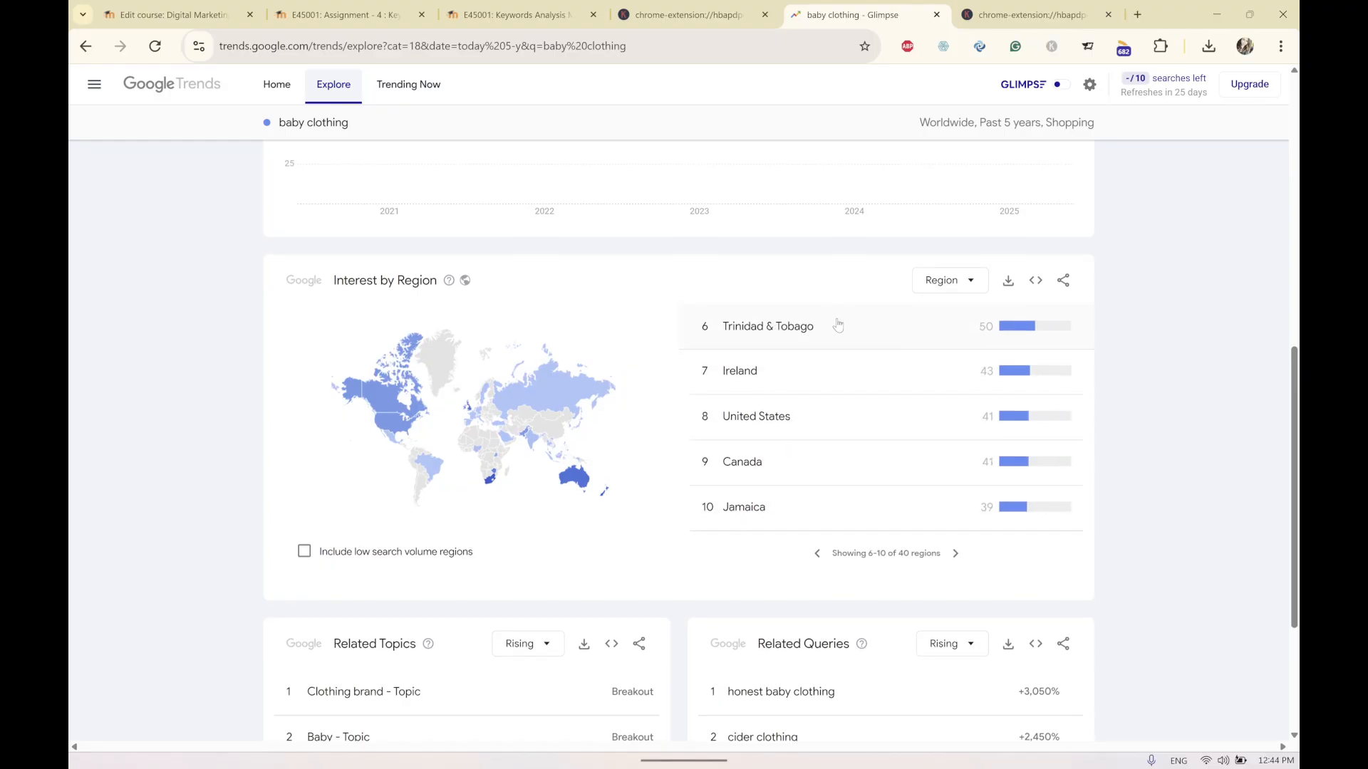
scroll(815, 442, up, 1)
scroll(845, 497, down, 1)
click(955, 553)
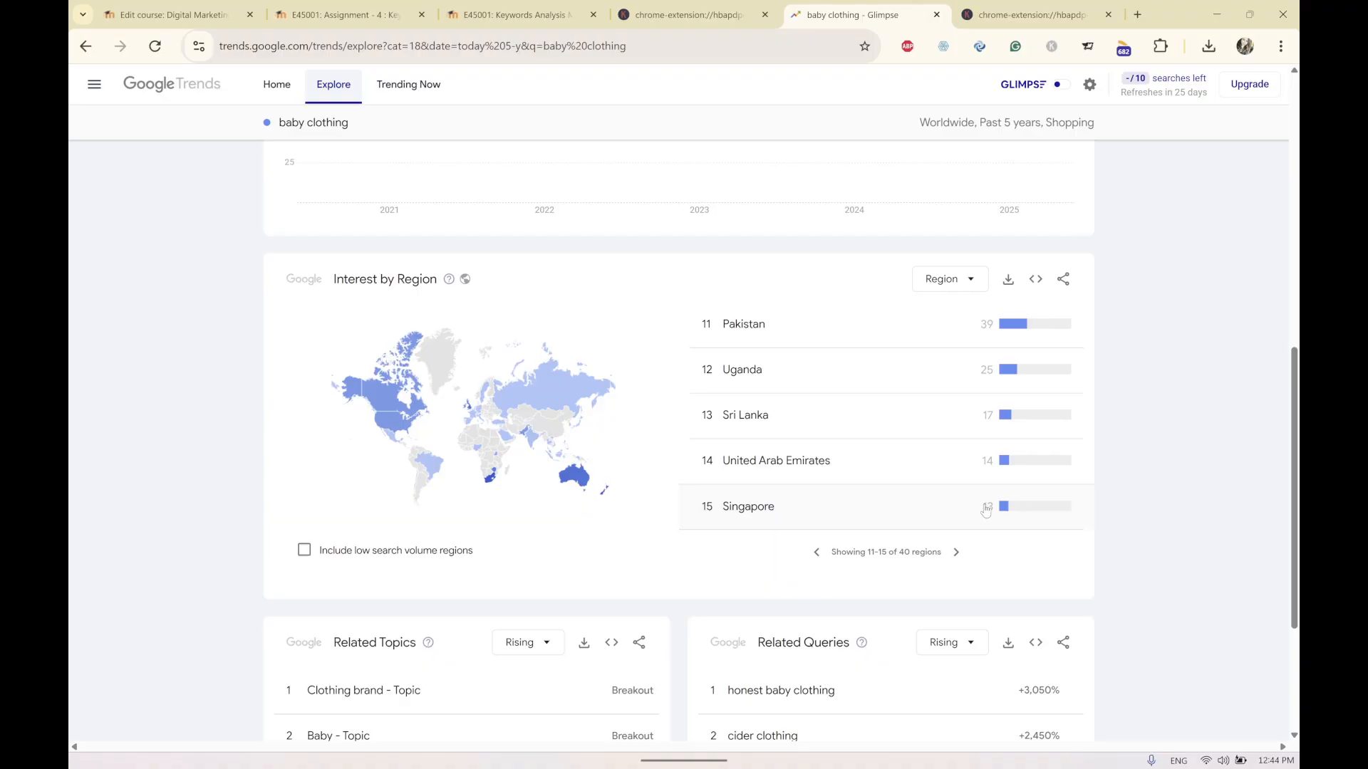
scroll(987, 514, up, 10)
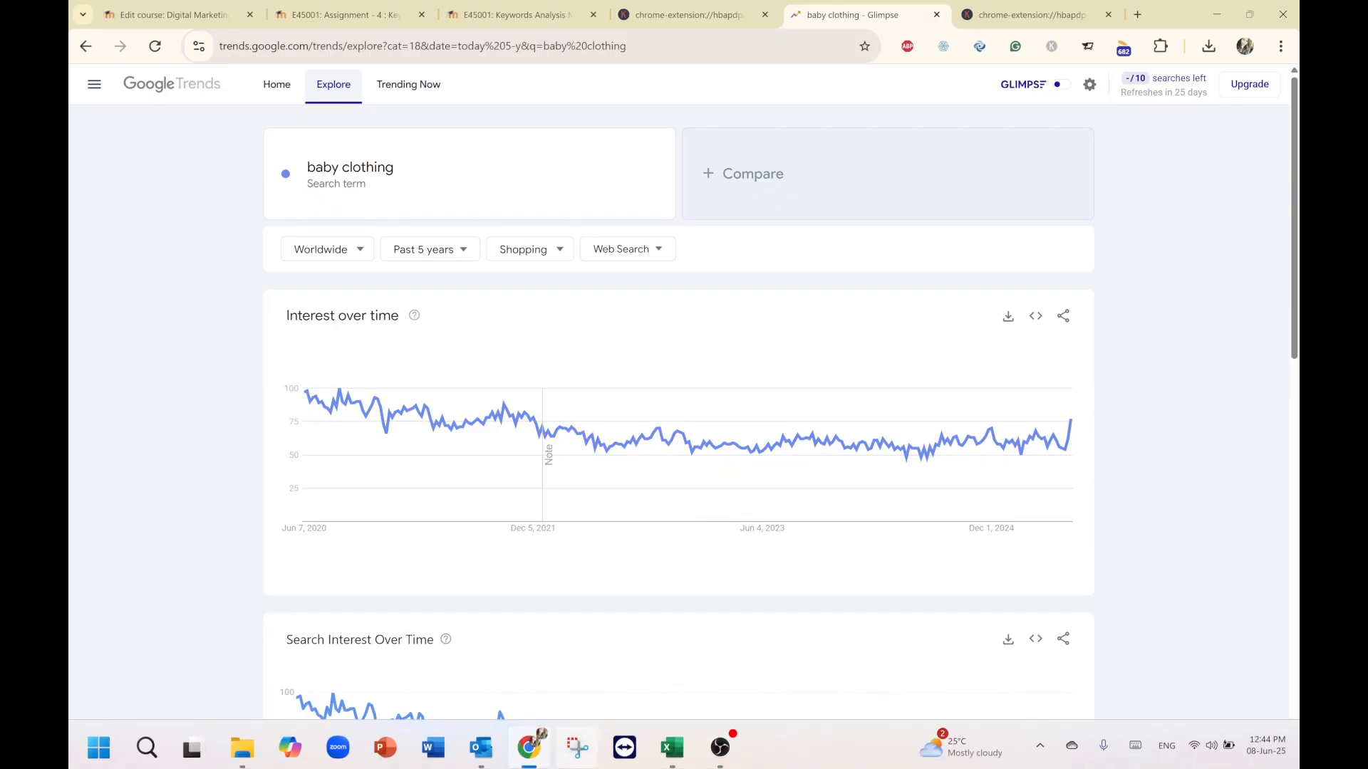
mouse_move(494, 761)
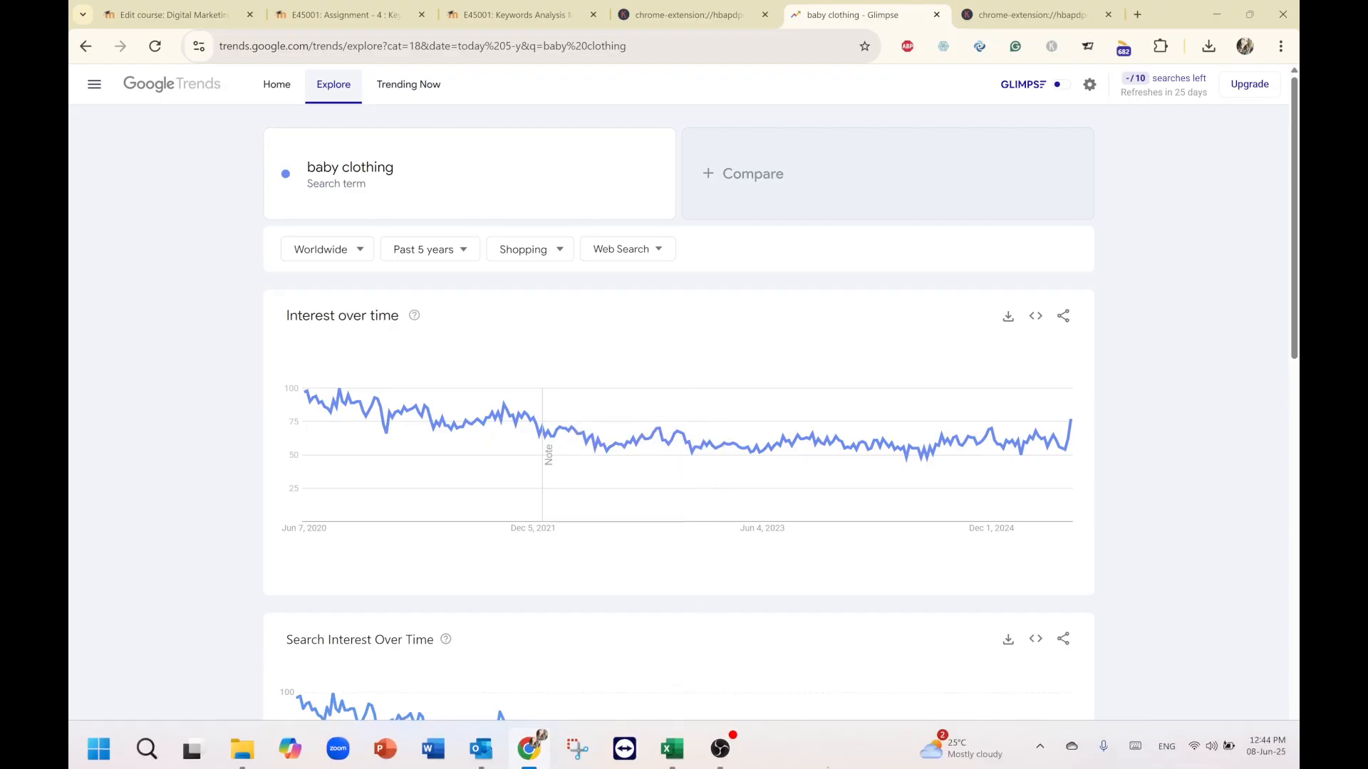
mouse_move(739, 762)
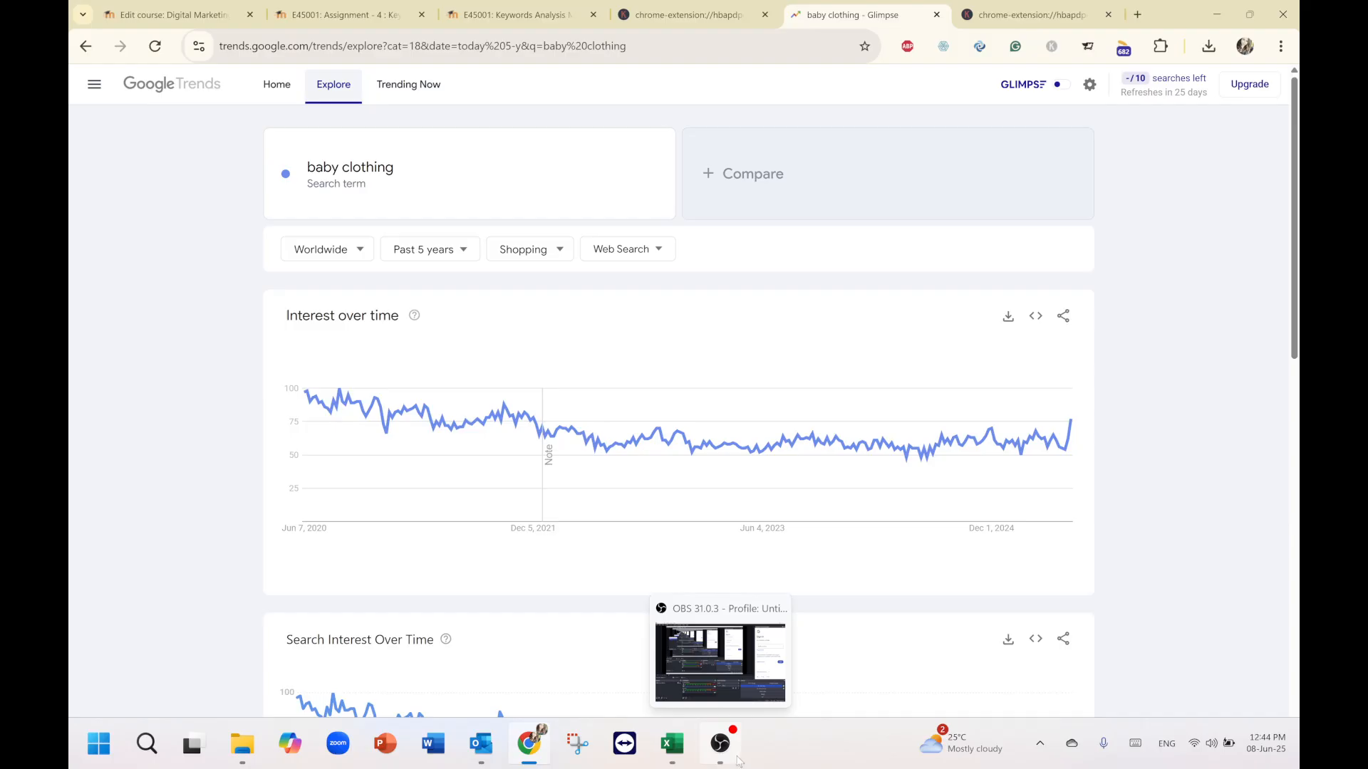
click(736, 761)
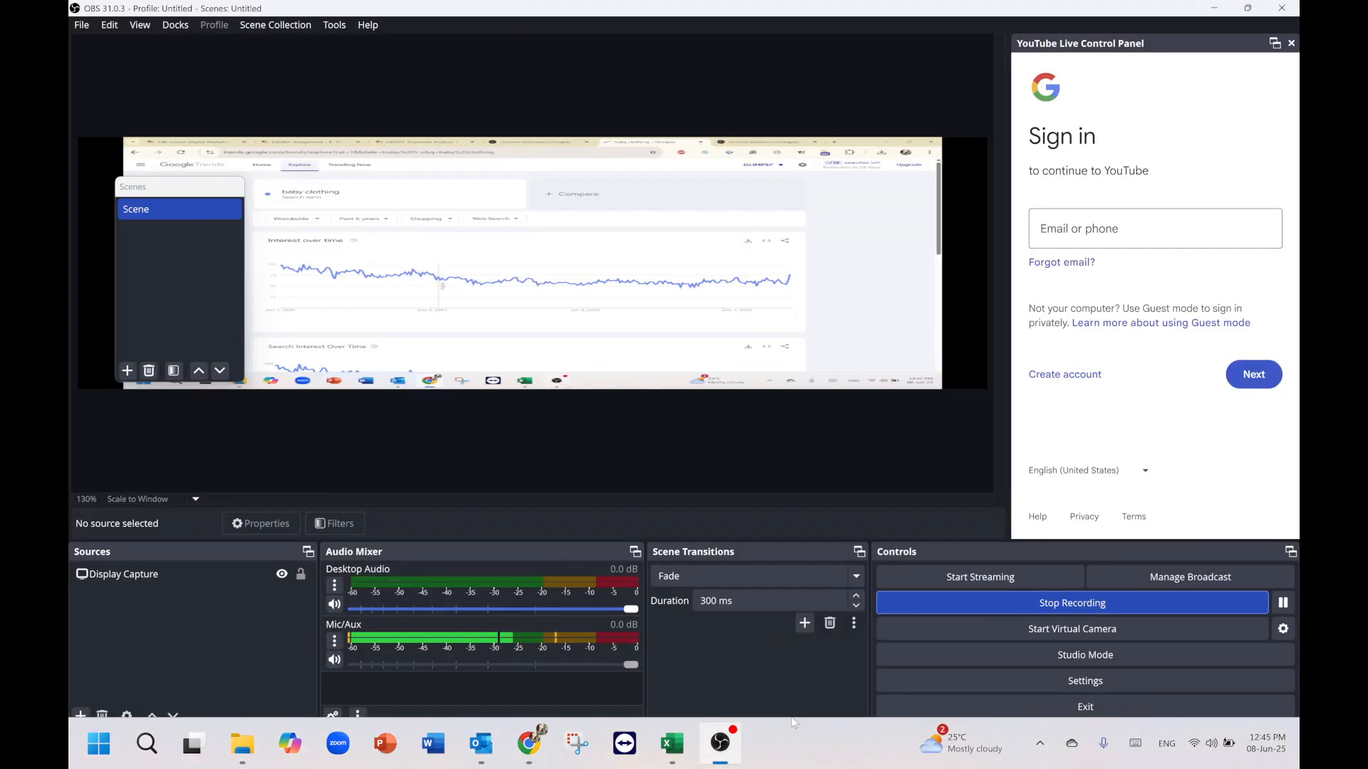